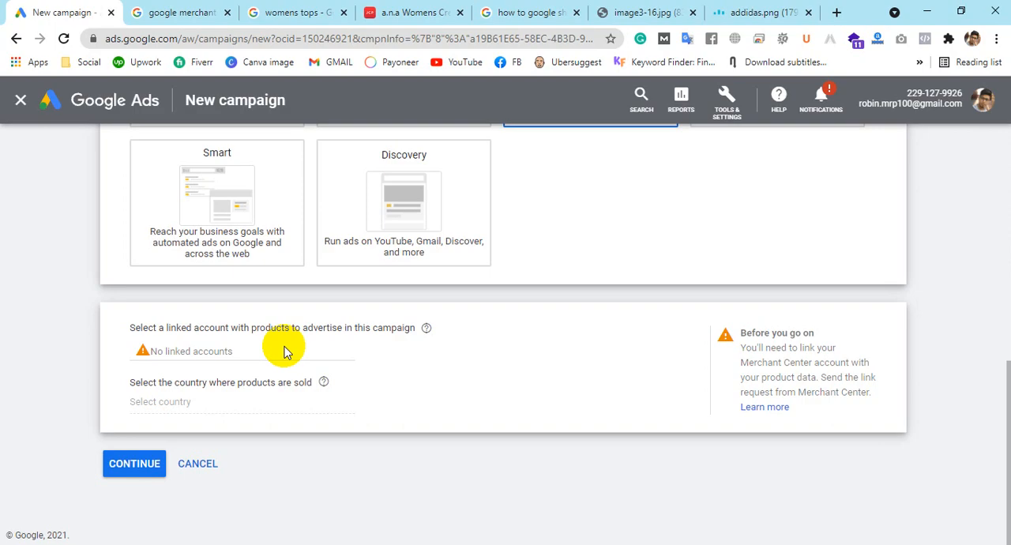
Step: Examine the additional search categories offered for the "womens tops" Google results
click(292, 9)
scroll(553, 210, up, 10)
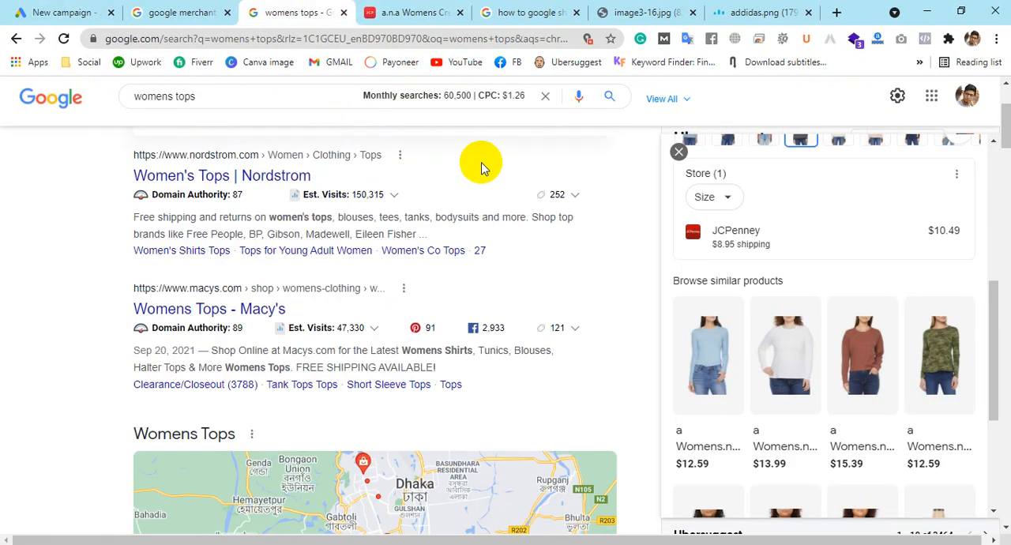
scroll(486, 177, up, 3)
click(391, 157)
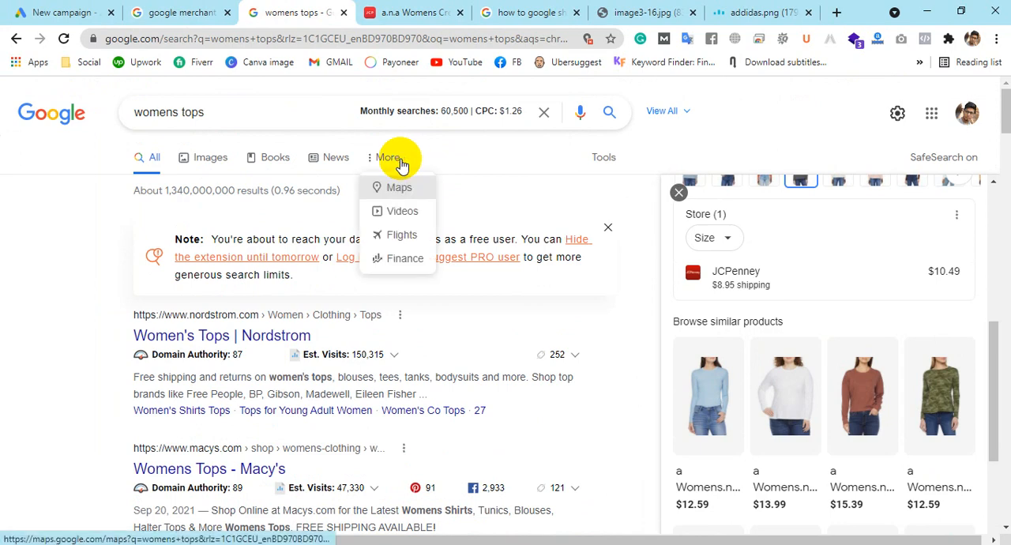
click(463, 162)
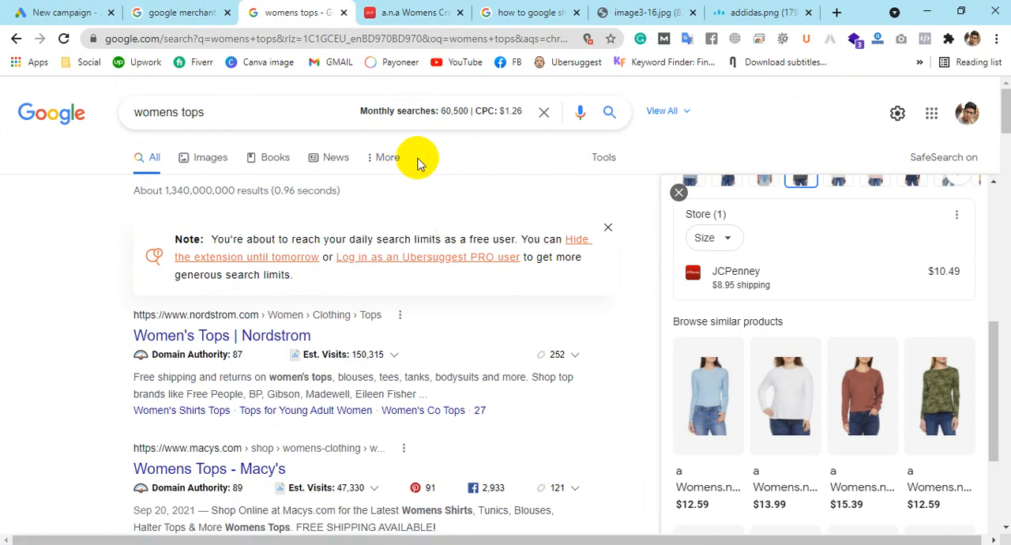
click(388, 162)
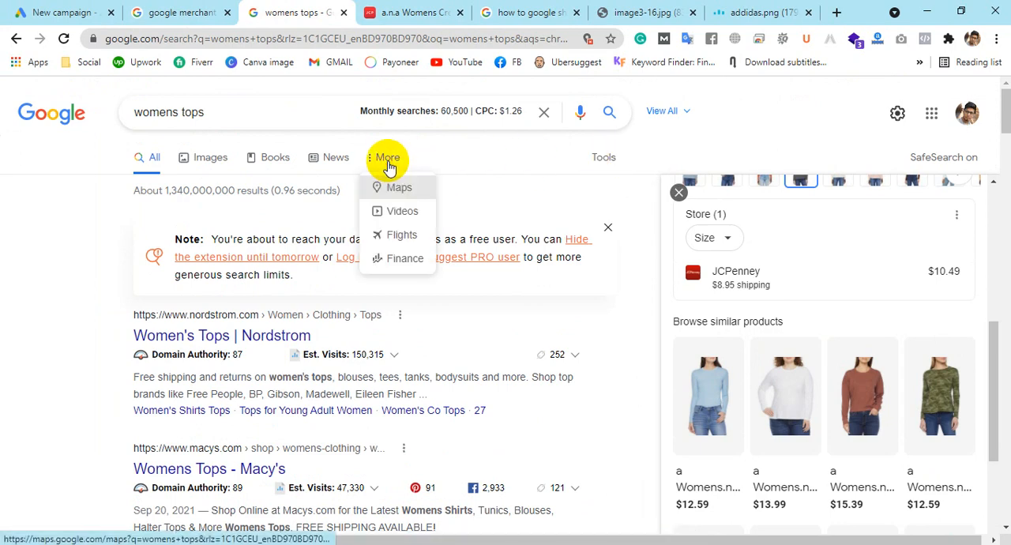
click(510, 156)
scroll(483, 221, down, 10)
scroll(469, 229, up, 5)
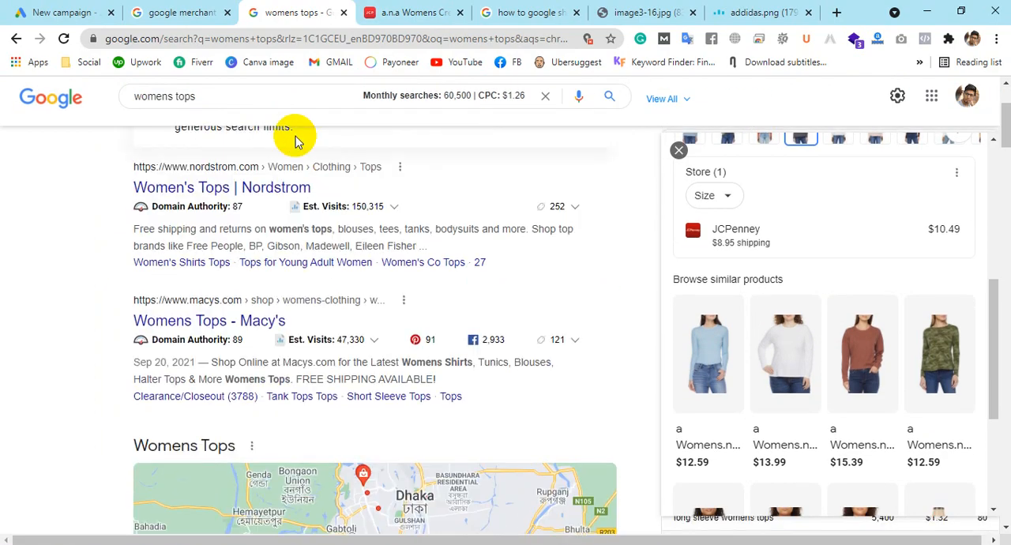
Step: Search Google for "buy iphone" and look through the results as far as the Apple iPhone Mobile Phones section
click(266, 97)
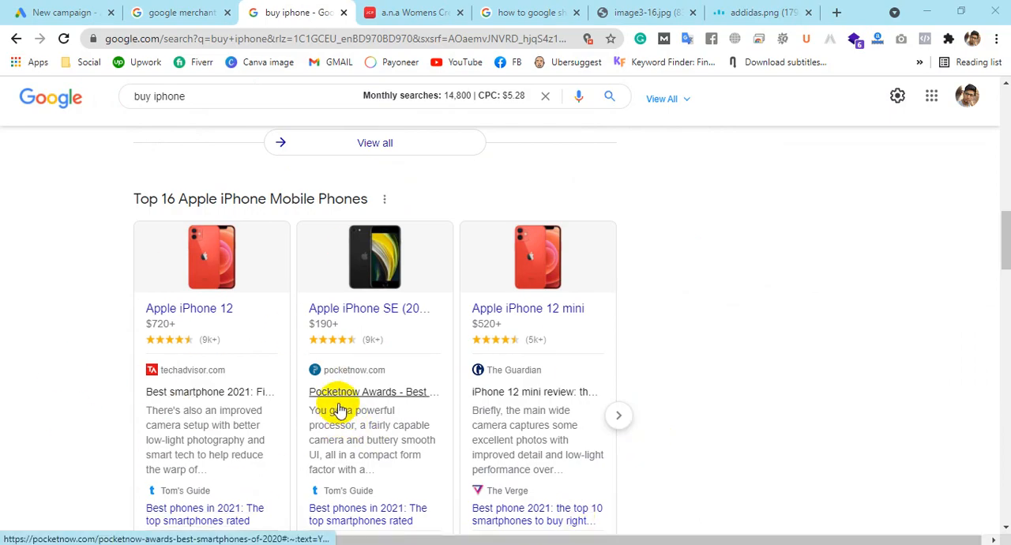
scroll(335, 403, up, 10)
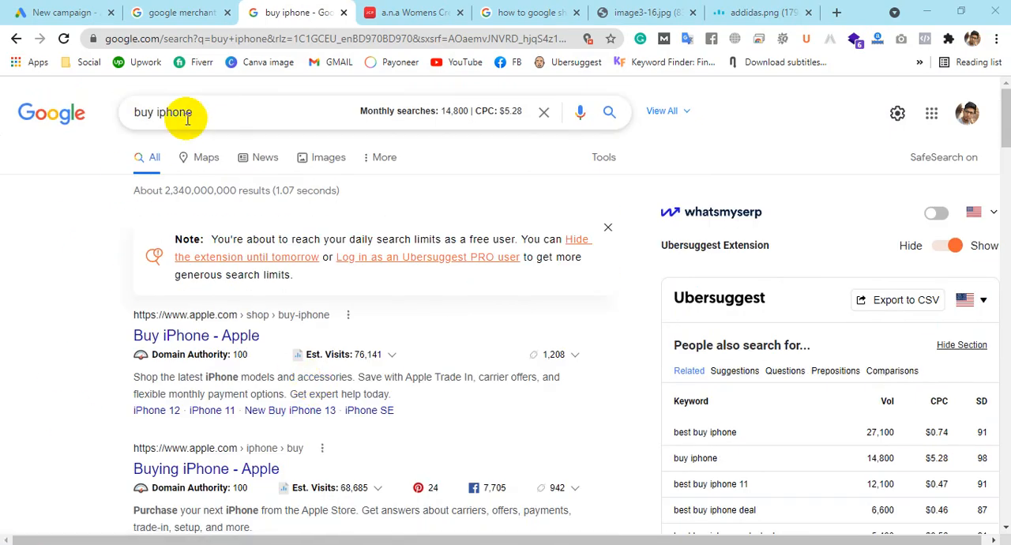
scroll(422, 229, down, 10)
scroll(422, 233, down, 3)
scroll(424, 229, up, 3)
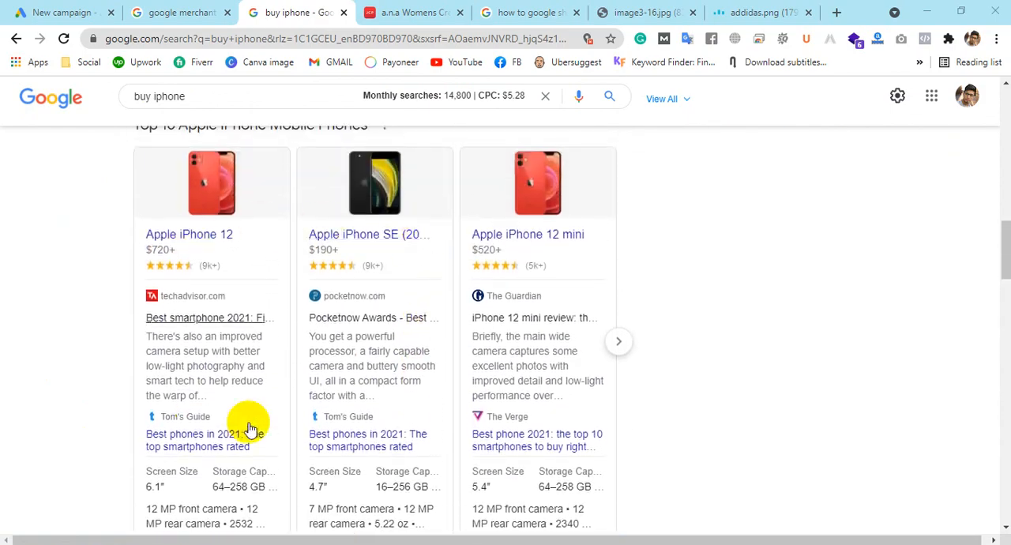
scroll(276, 260, up, 1)
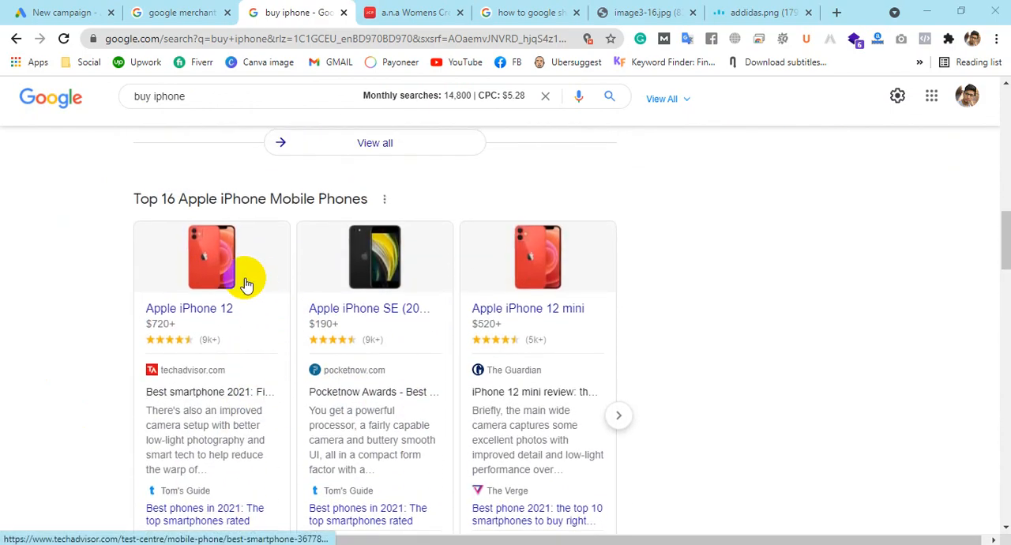
Step: Check the source information for the Apple iPhone Mobile Phones section, then page through its phone cards to the last one
click(383, 199)
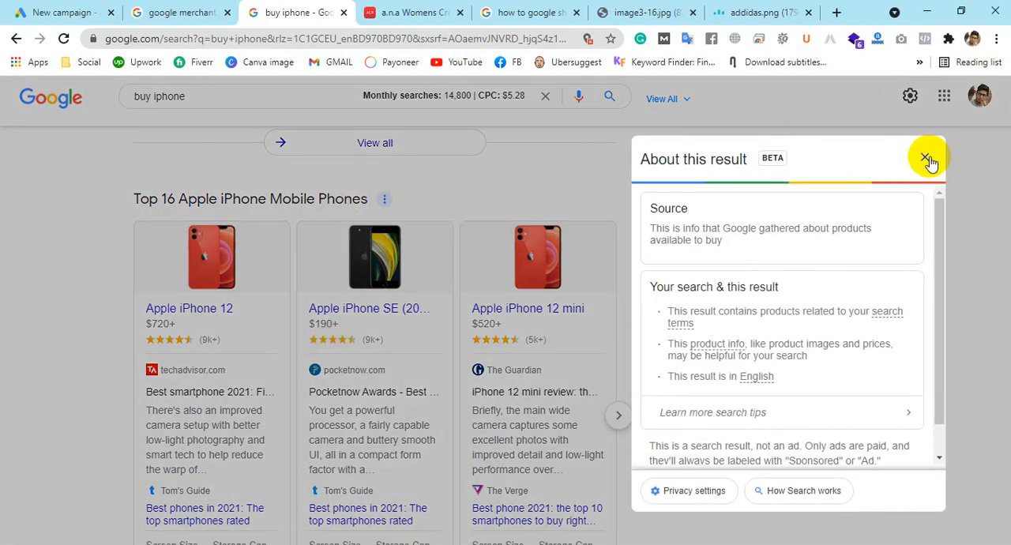
click(925, 158)
scroll(755, 289, down, 2)
click(620, 268)
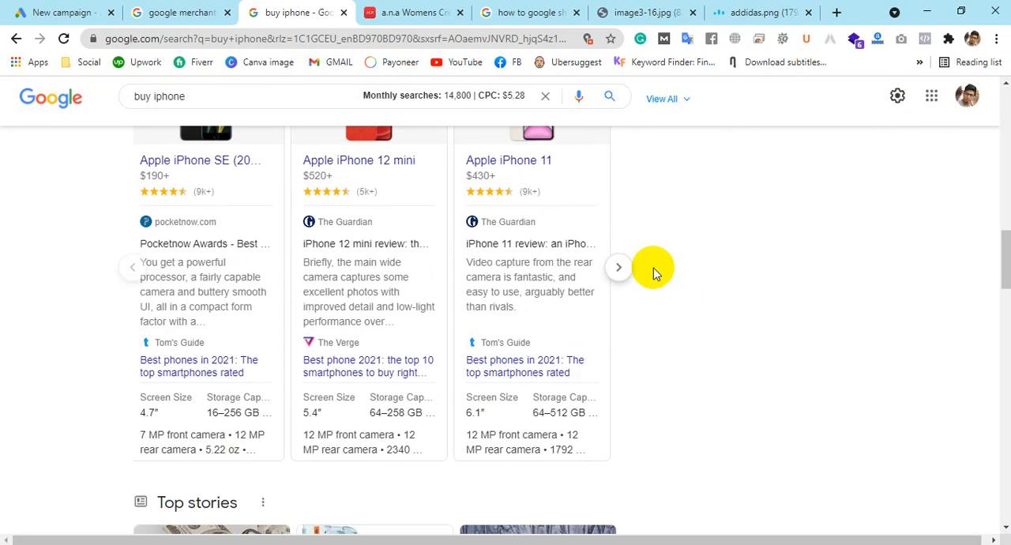
scroll(653, 273, up, 1)
click(620, 346)
click(620, 347)
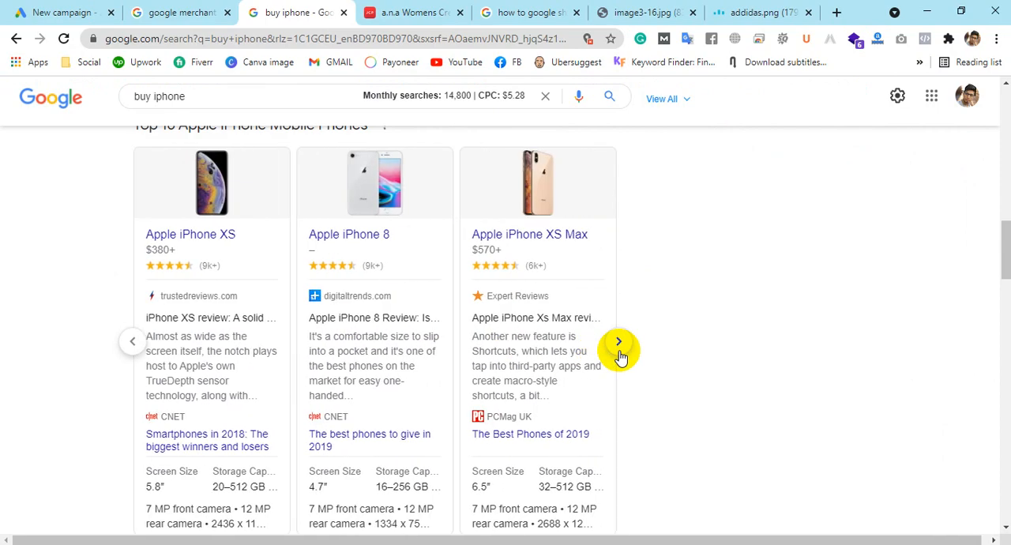
click(619, 348)
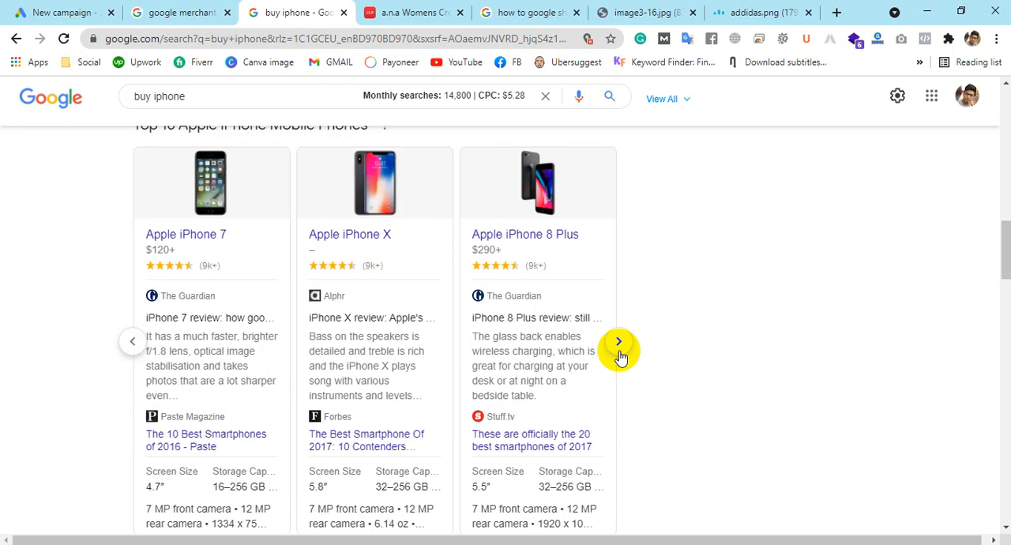
click(619, 348)
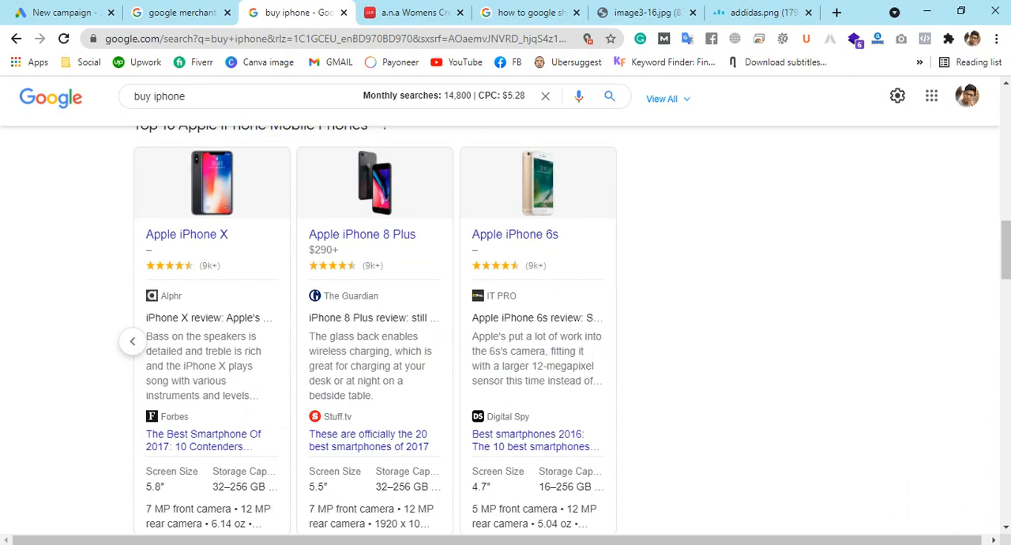
Step: Turn on the Browsec VPN extension
scroll(640, 330, up, 2)
scroll(640, 330, up, 10)
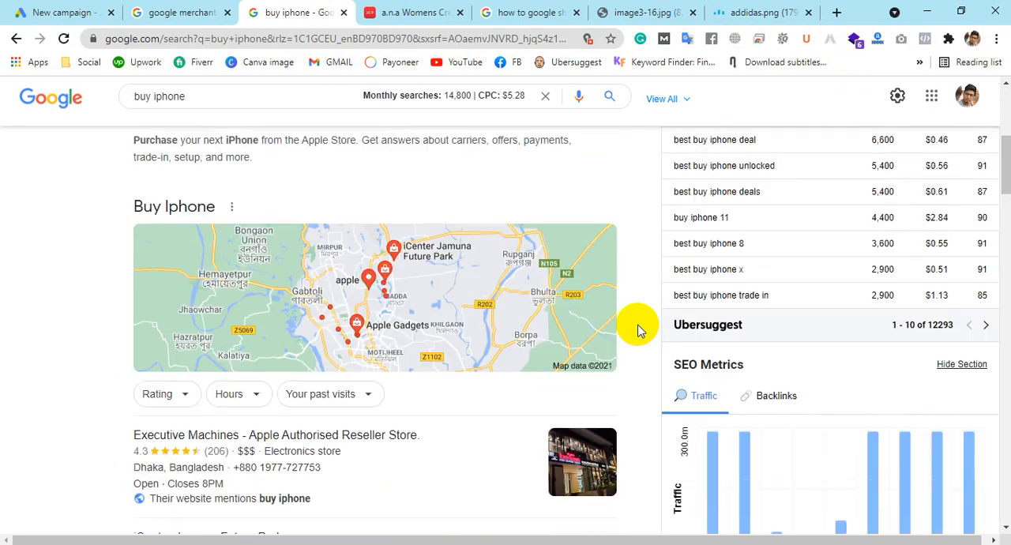
click(733, 38)
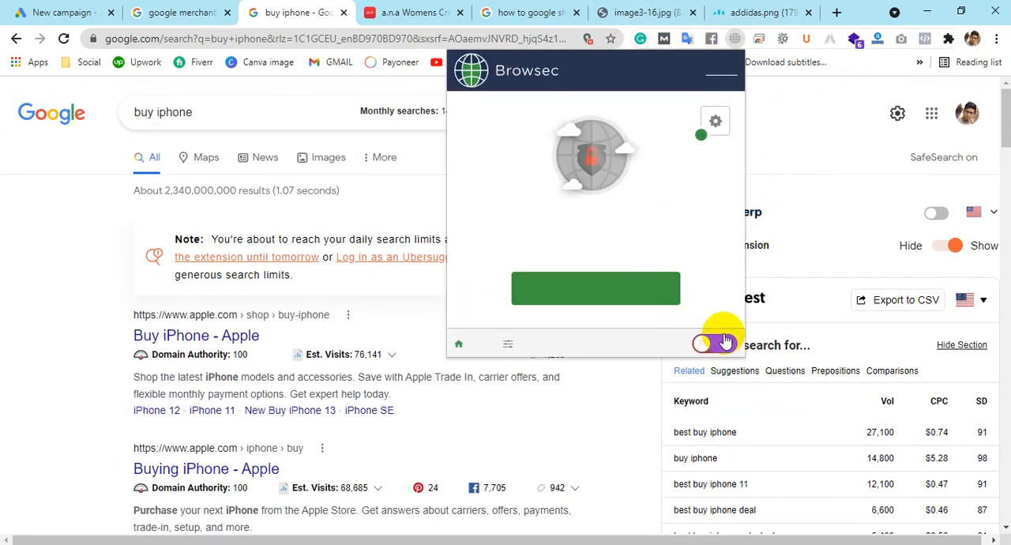
click(724, 344)
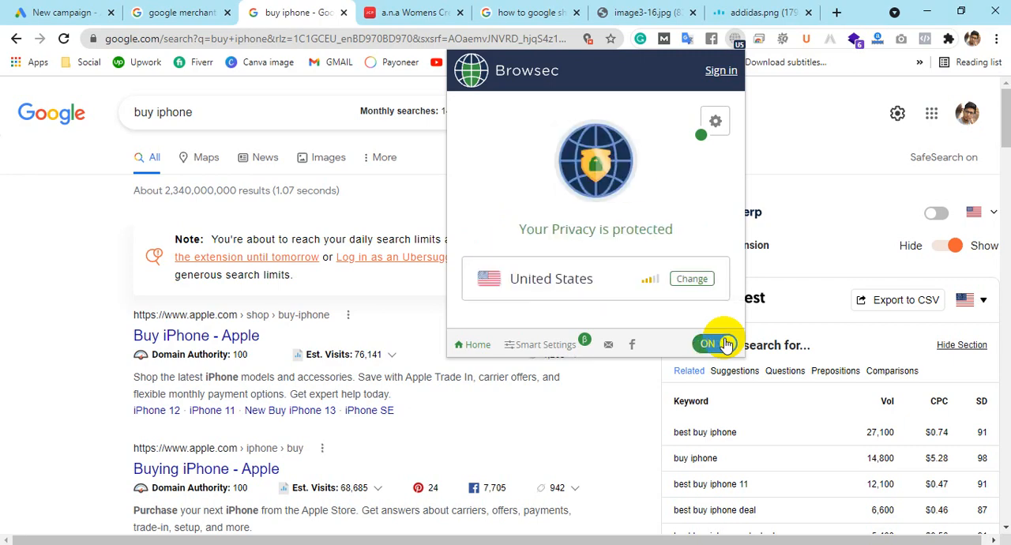
click(806, 186)
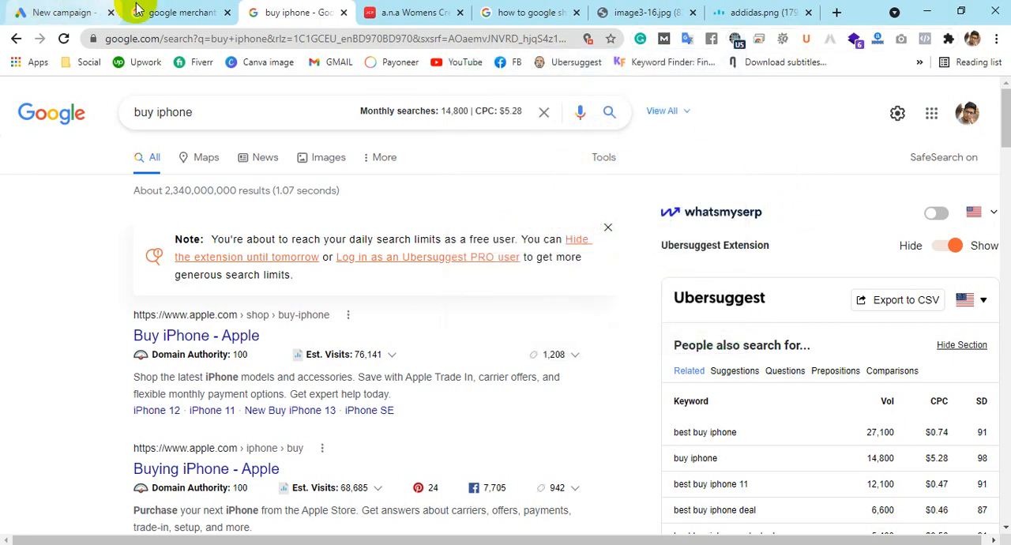
Step: Reload the "buy iphone" results through the VPN and look them over for product listings
click(64, 39)
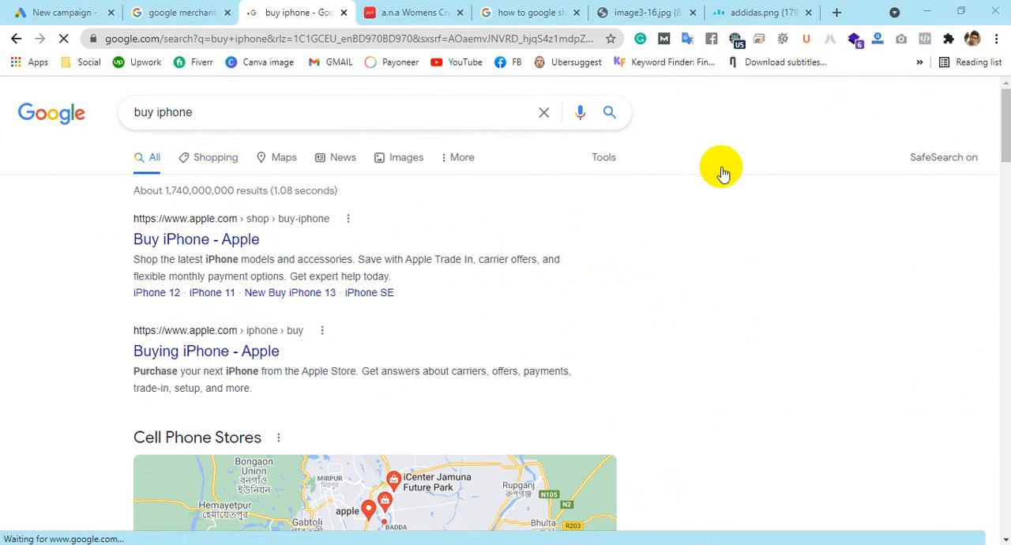
scroll(720, 172, down, 12)
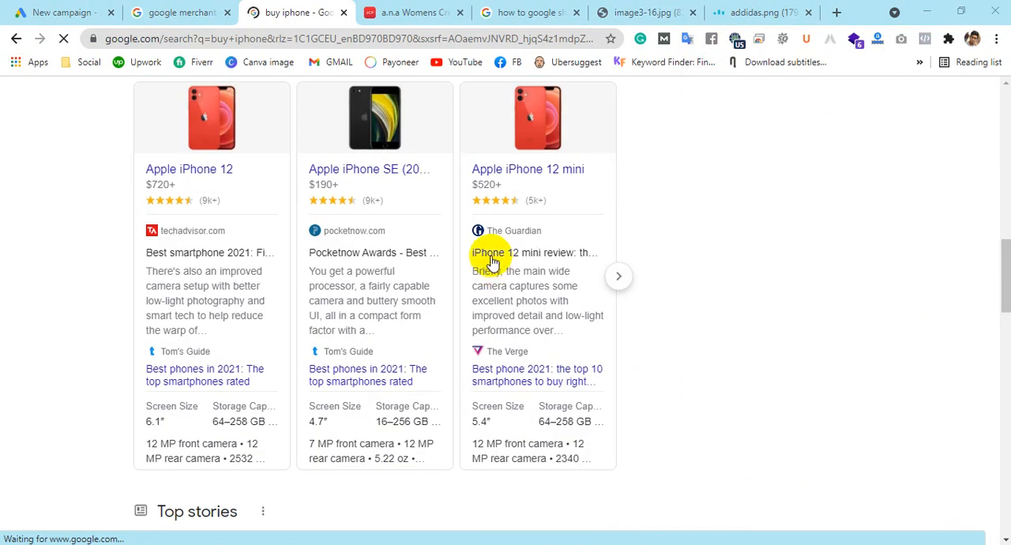
scroll(485, 255, down, 6)
scroll(481, 260, up, 3)
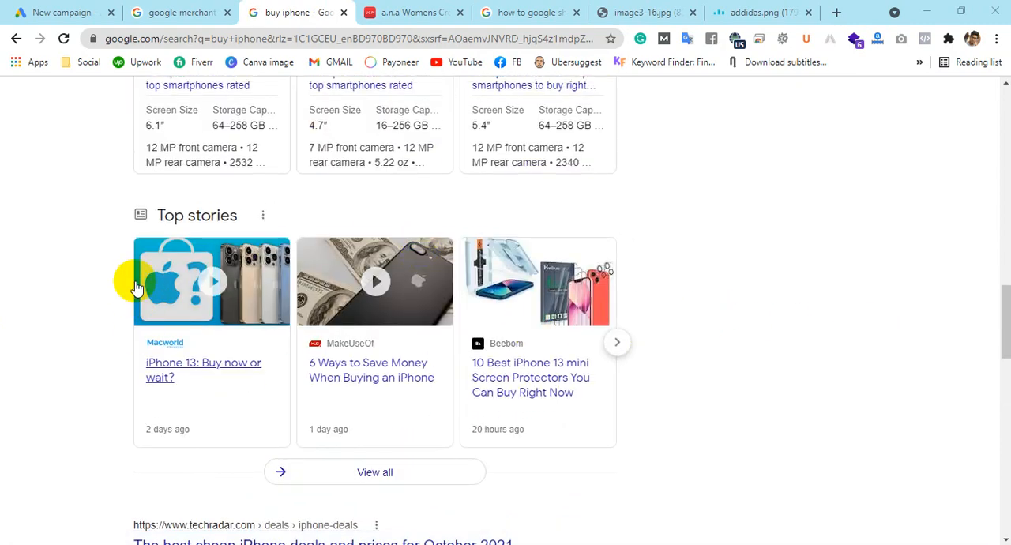
scroll(798, 277, up, 10)
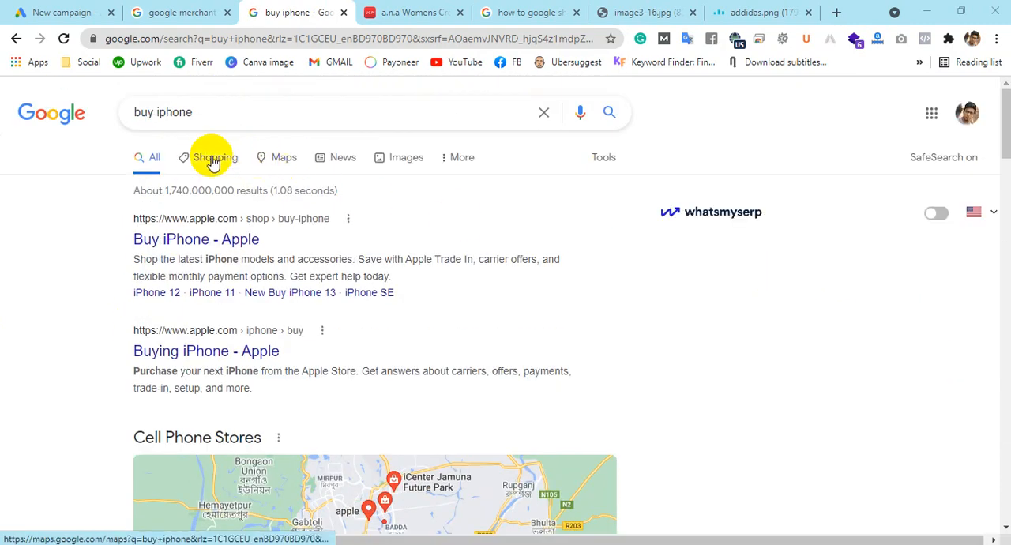
Step: Switch the "buy iphone" search to its Shopping results and check the Browsec VPN's connection country
click(200, 158)
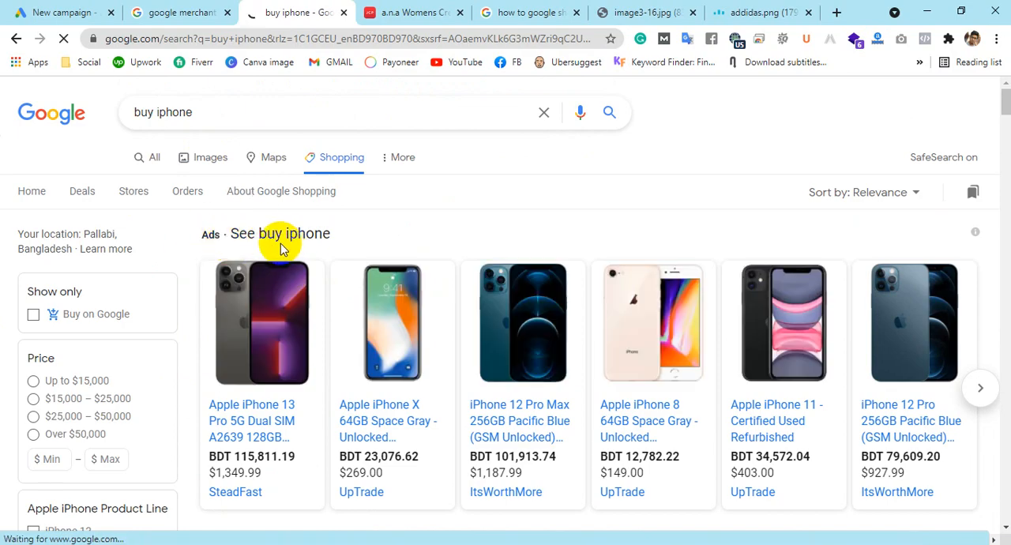
scroll(316, 269, down, 1)
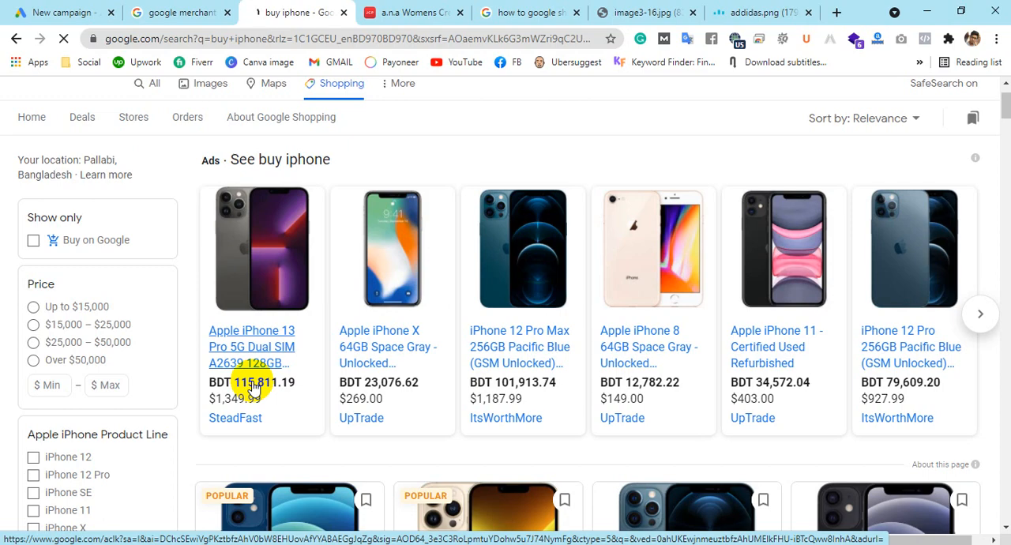
click(736, 43)
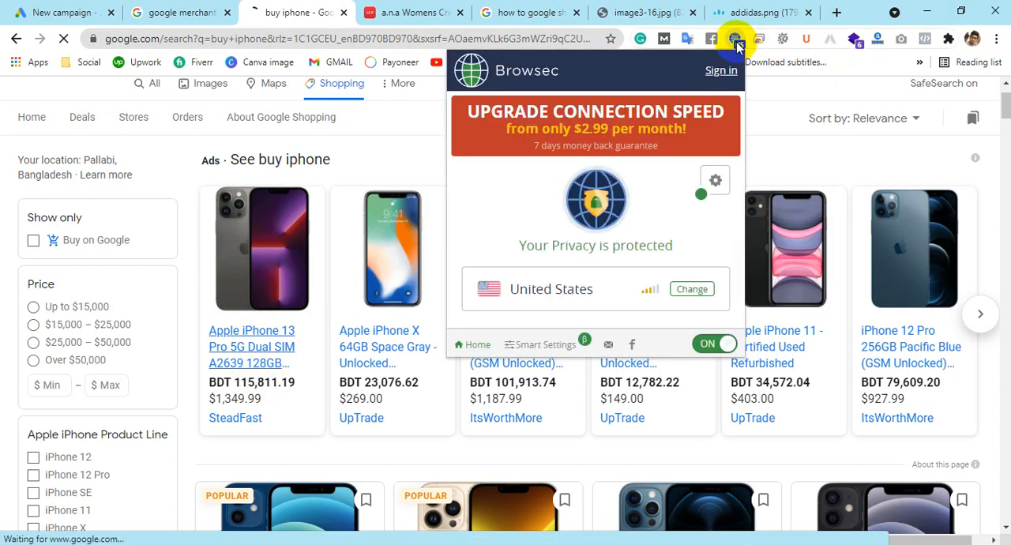
click(737, 45)
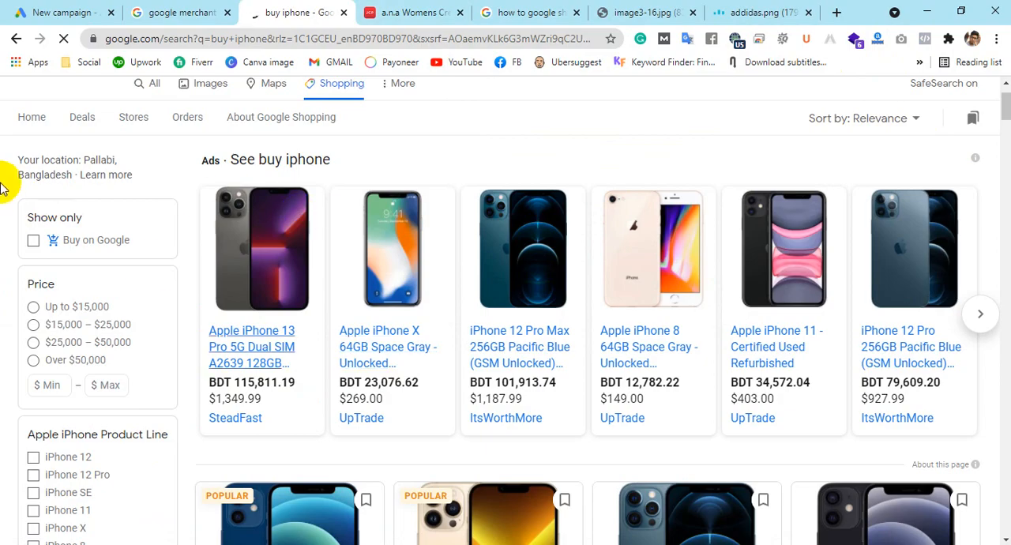
Step: Examine the iPhone product listings and filters below the Shopping ads
scroll(849, 191, up, 2)
scroll(852, 196, down, 8)
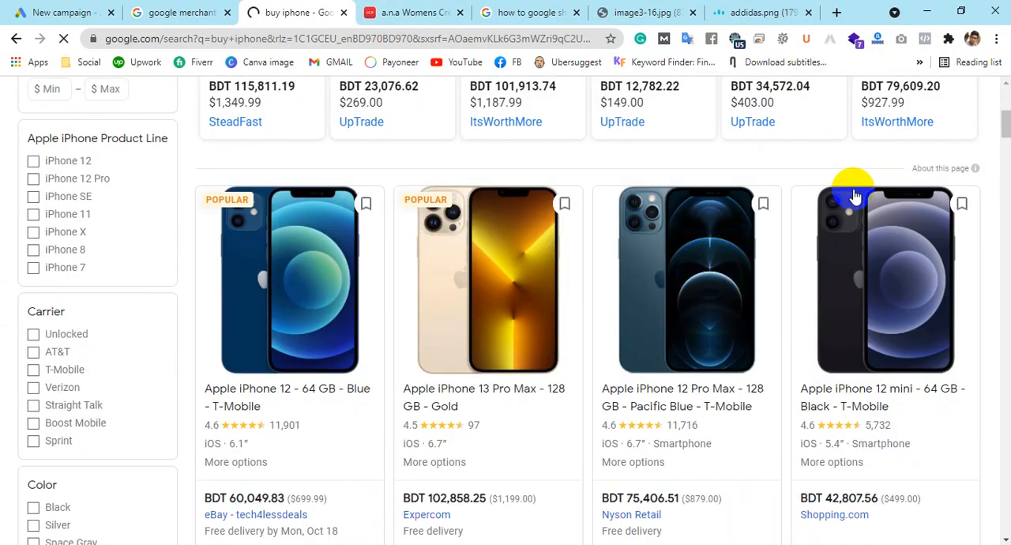
scroll(853, 196, down, 13)
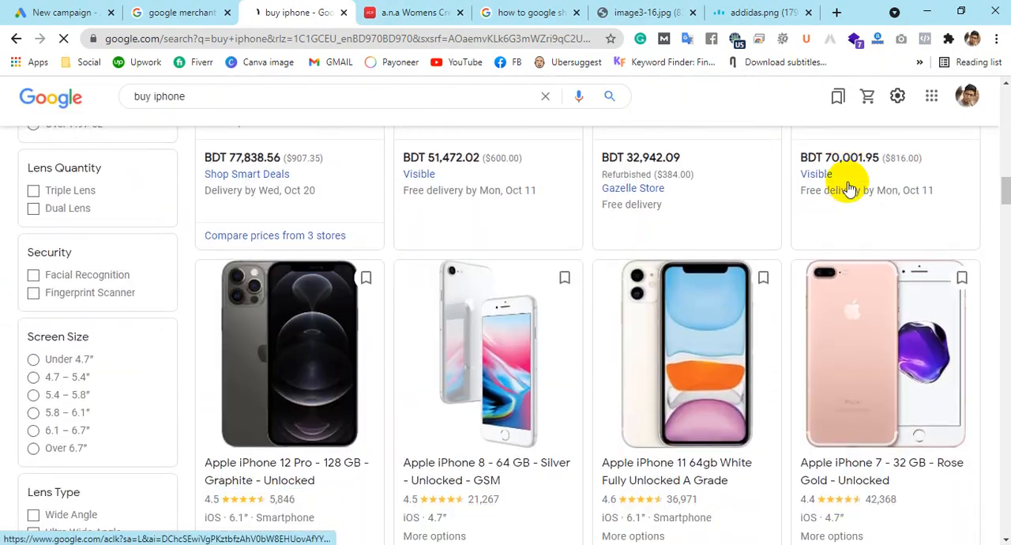
scroll(848, 190, down, 5)
scroll(849, 190, up, 11)
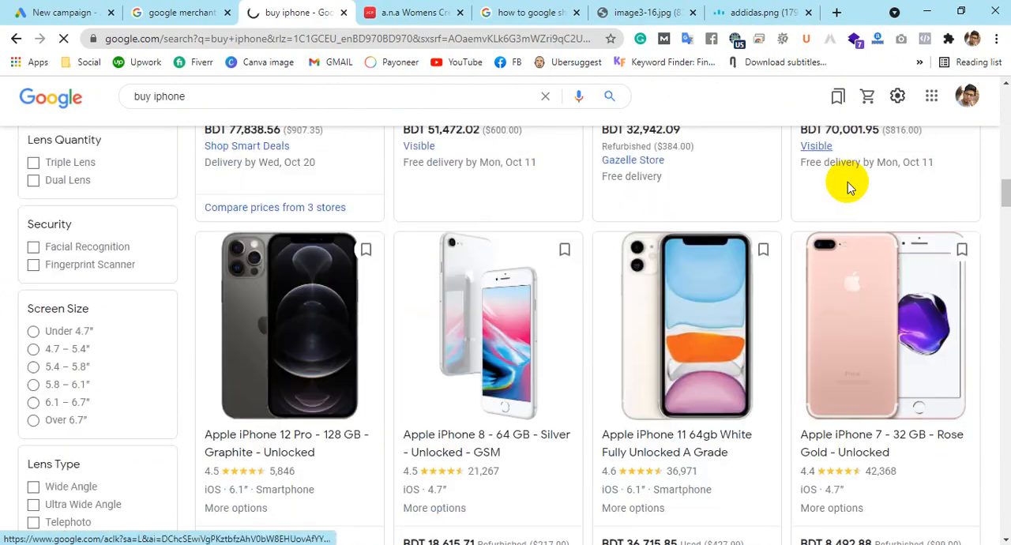
scroll(849, 189, up, 15)
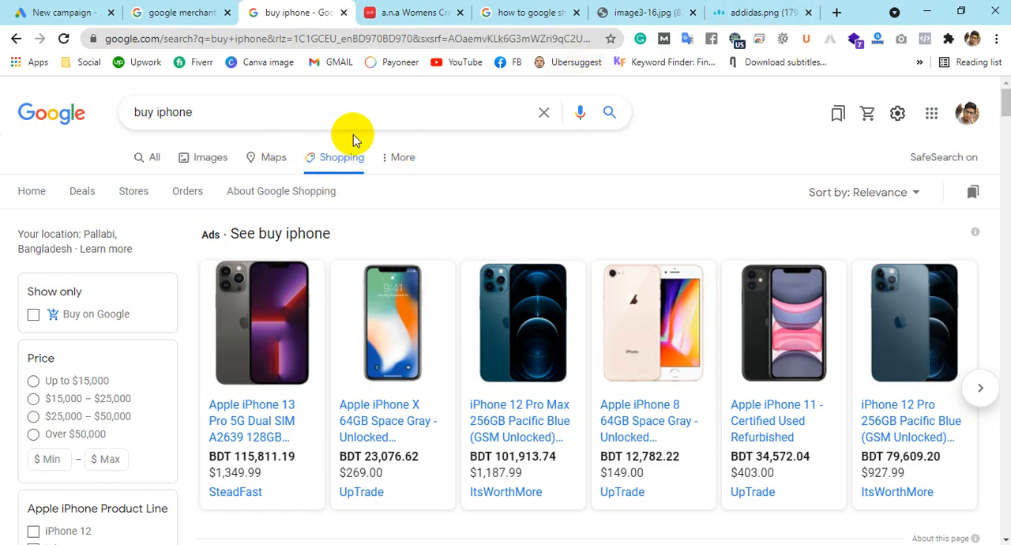
Step: Highlight the place name in the Shopping page's location notice and compare the ads with the product listings below them
scroll(621, 277, down, 1)
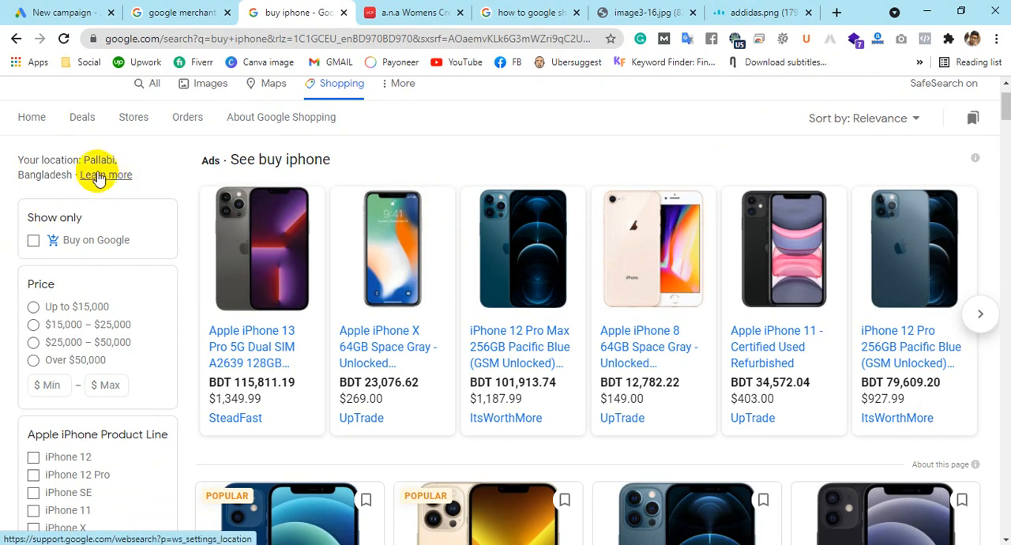
drag(82, 160, 115, 159)
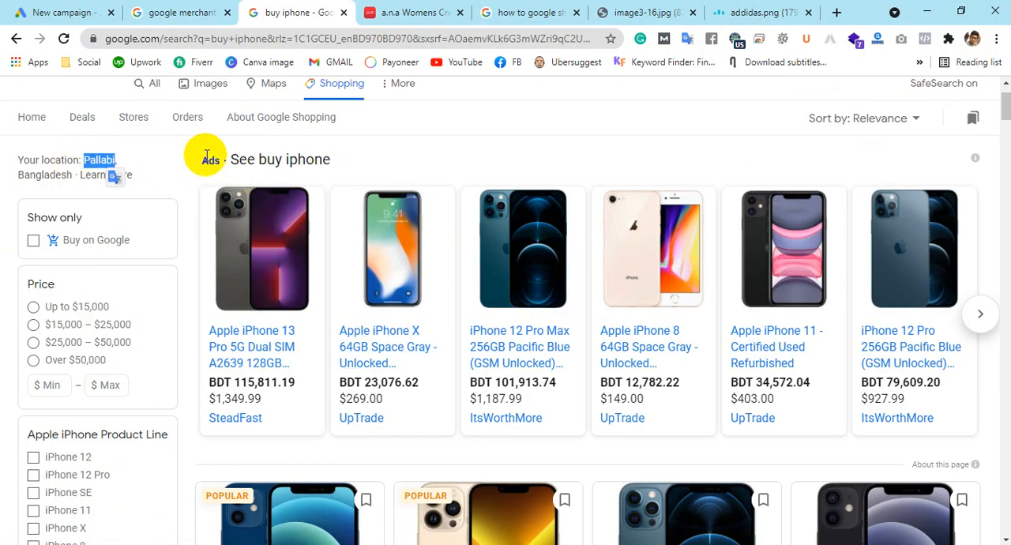
scroll(638, 336, down, 4)
scroll(640, 338, down, 10)
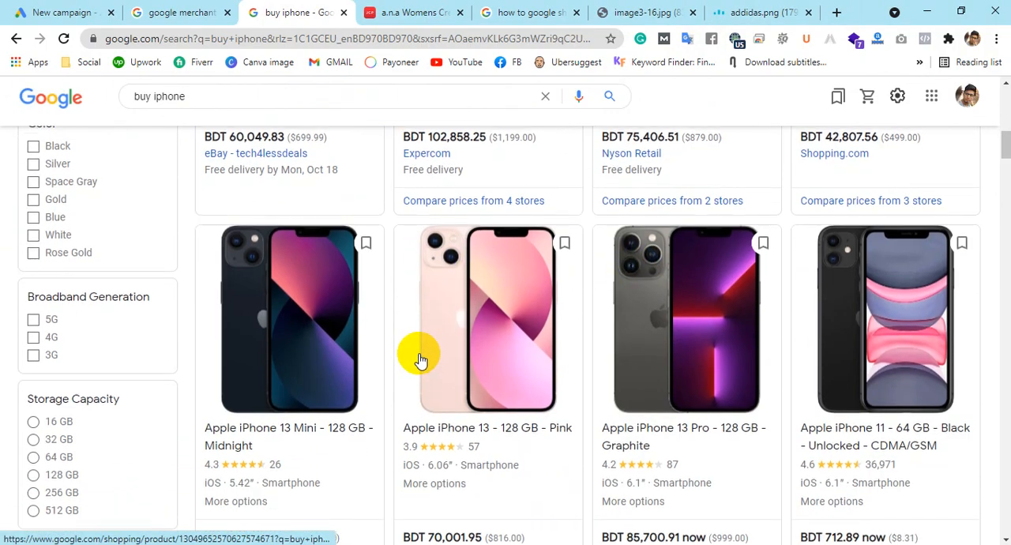
scroll(501, 327, down, 5)
scroll(501, 326, up, 7)
scroll(500, 324, down, 8)
scroll(505, 327, up, 15)
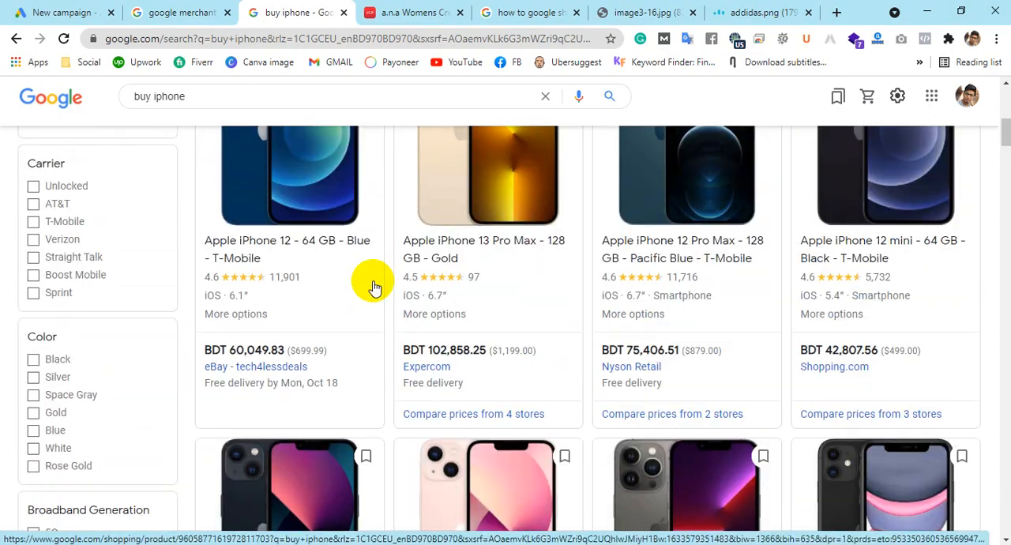
scroll(18, 289, down, 3)
scroll(95, 214, up, 2)
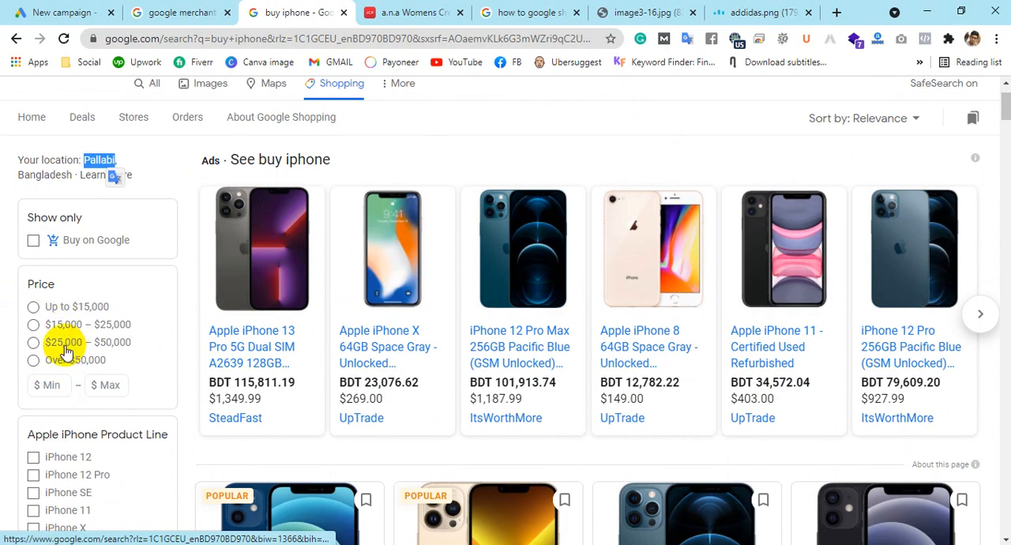
Step: Examine the price, product line, carrier, color and broadband filters alongside the iPhone Shopping ads and product listings
scroll(141, 266, down, 2)
scroll(141, 266, down, 1)
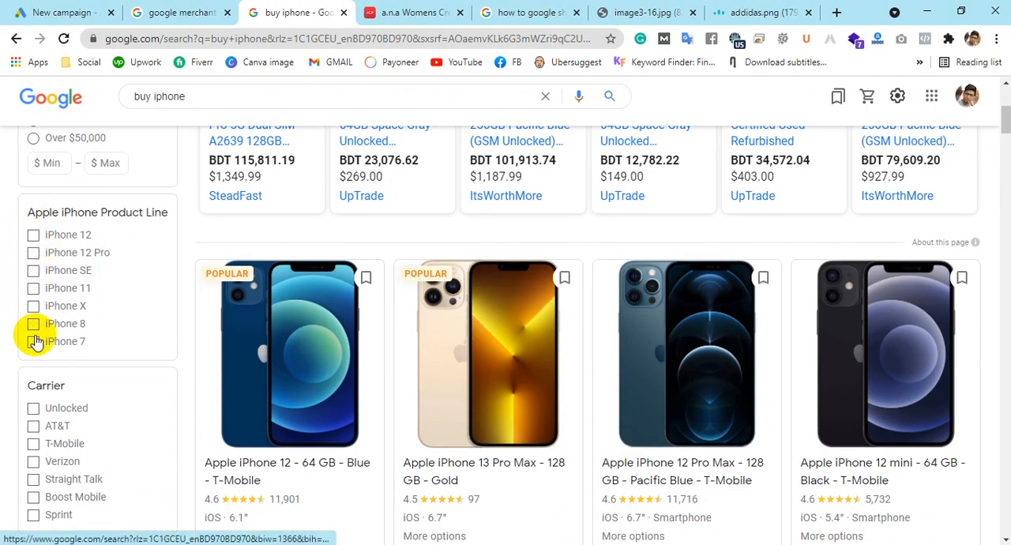
scroll(134, 288, down, 3)
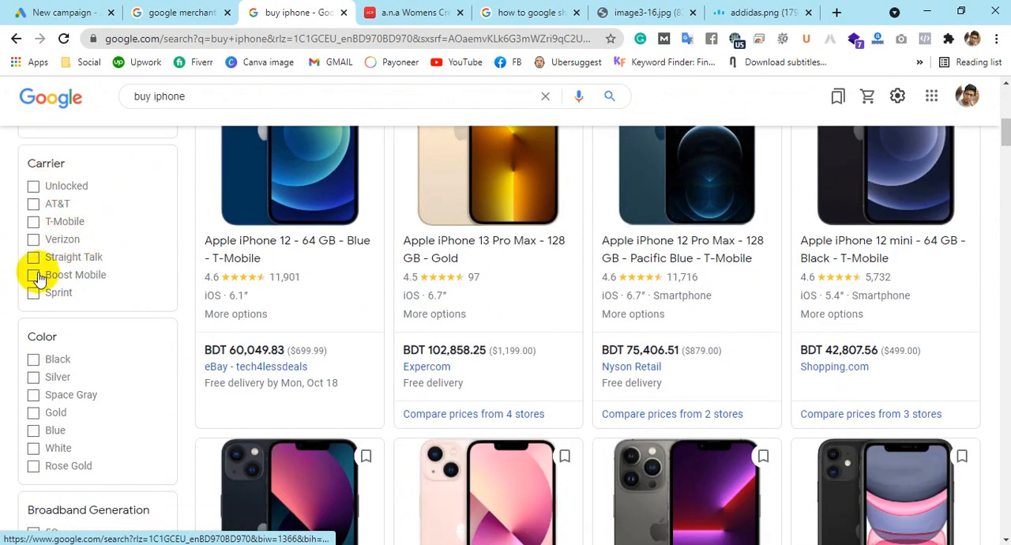
scroll(79, 264, down, 1)
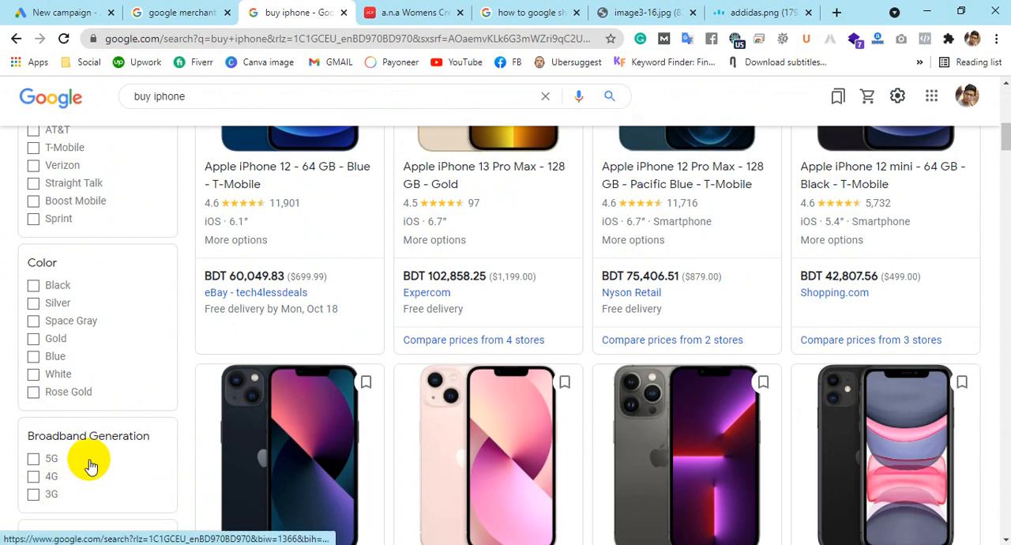
scroll(727, 383, up, 6)
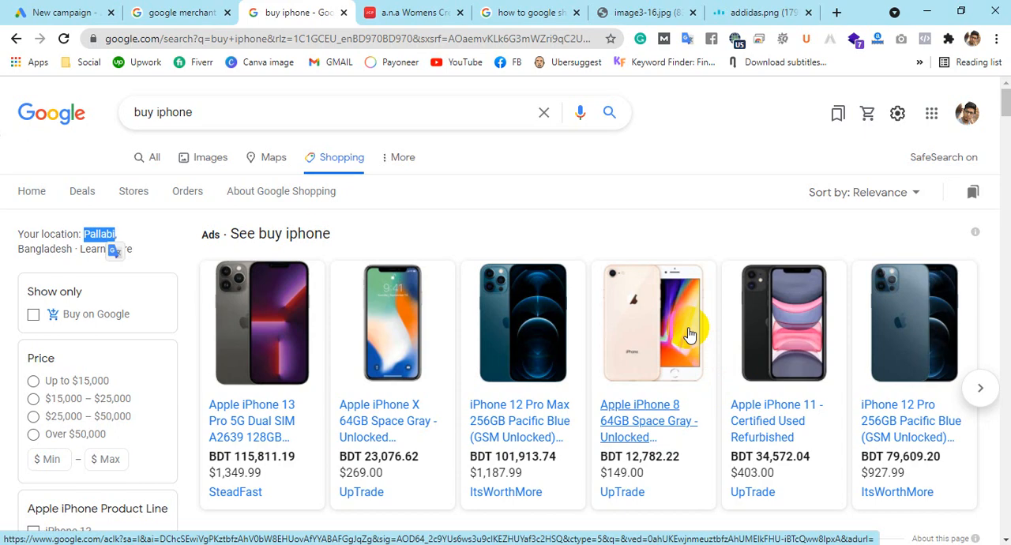
scroll(688, 334, down, 2)
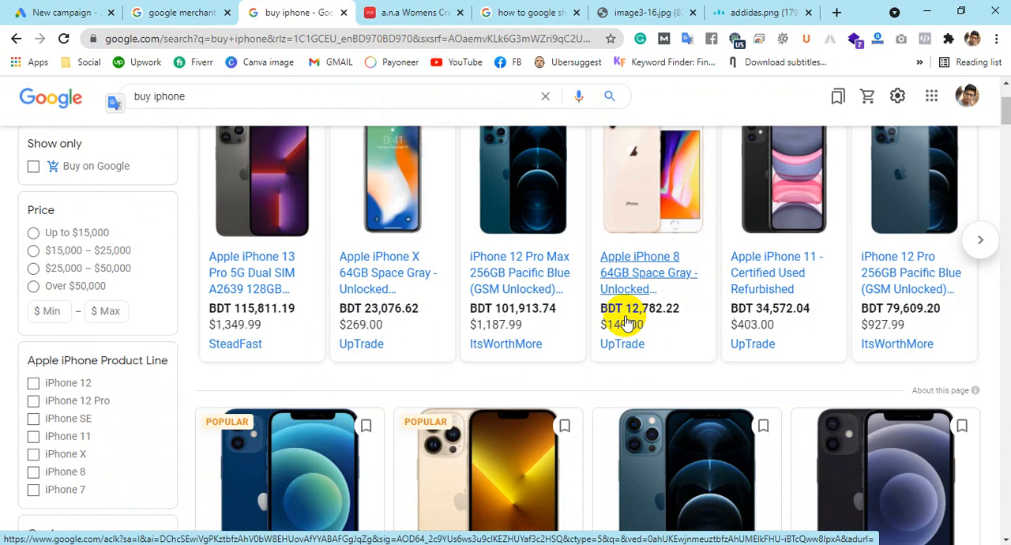
scroll(336, 363, up, 2)
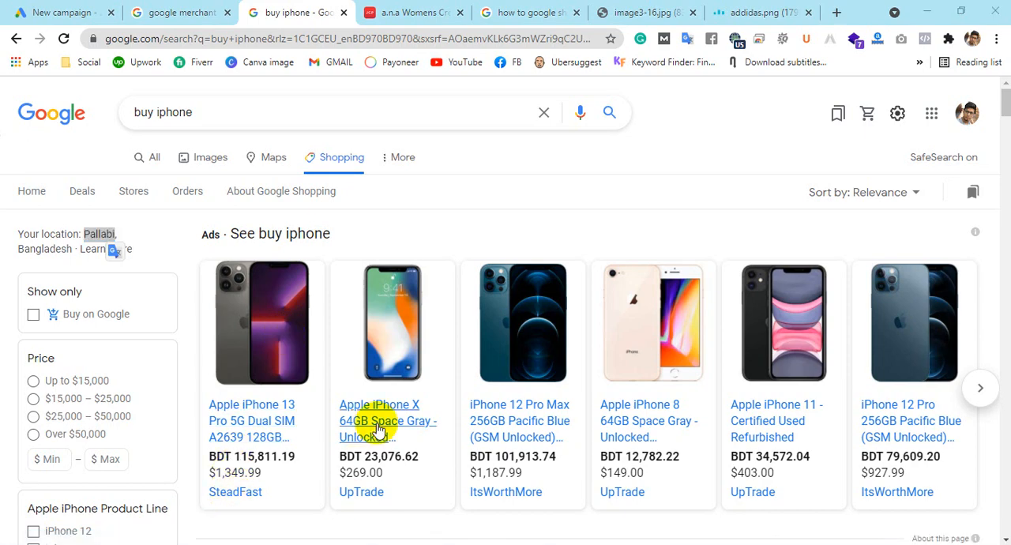
Step: Open a blank Notepad note over the browser and enter 60% as its first line
key(Return)
mouse_move(493, 76)
mouse_down()
mouse_move(495, 45)
mouse_move(496, 60)
mouse_up()
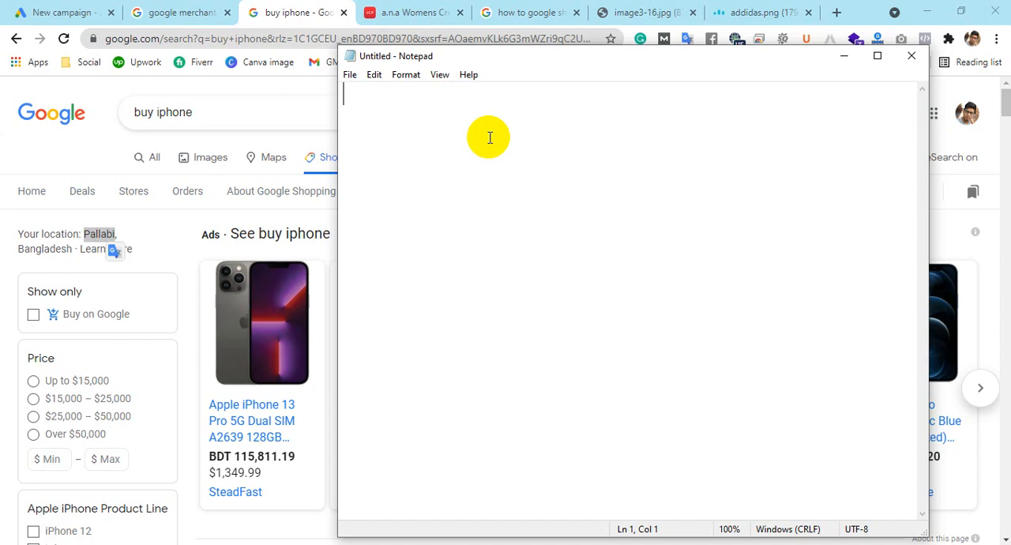
text(64%)
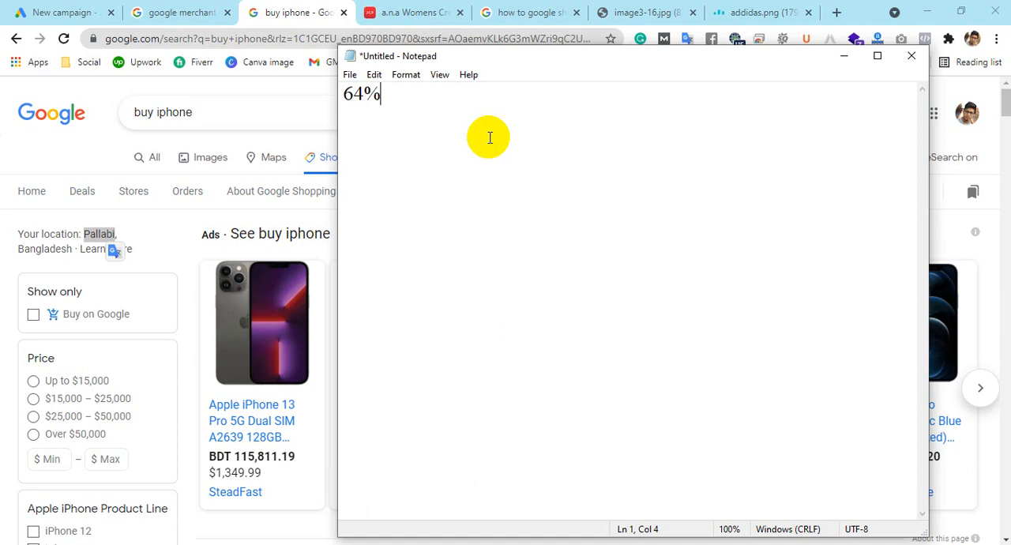
key(Return)
key(Return)
key(BackSpace)
key(BackSpace)
key(BackSpace)
key(BackSpace)
text(0%)
Step: Add 47% to the note below the 60% line, separated by blank lines
key(Return)
key(Return)
text(40%)
key(BackSpace)
key(BackSpace)
key(BackSpace)
key(BackSpace)
key(Return)
Step: Add 35% to the note beneath 47%, leaving a blank line between them
key(Return)
text(47%)
Step: Add the line "15% 5" to the note, two blank lines below 35%
key(Return)
key(Return)
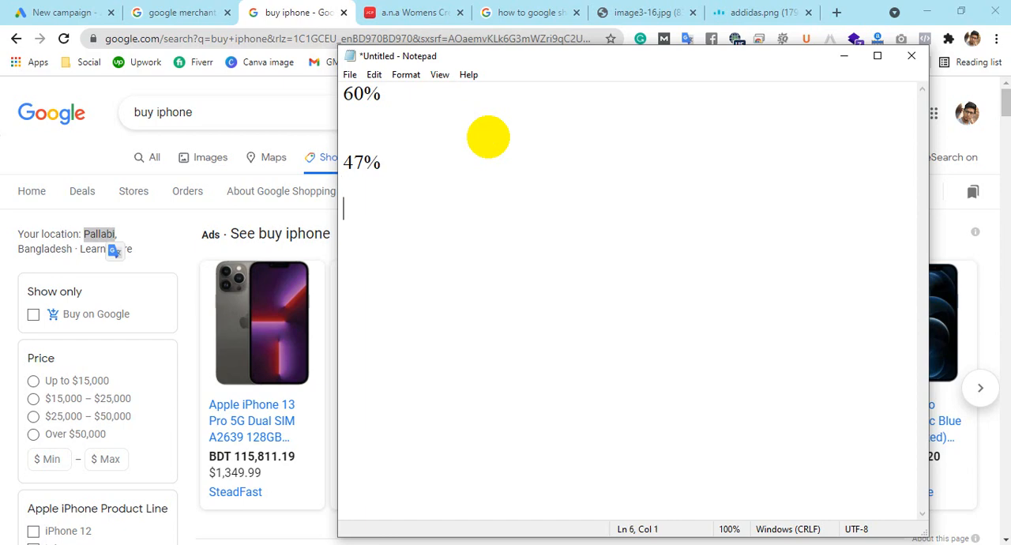
text(35%)
key(Return)
key(Return)
key(Return)
text(15)
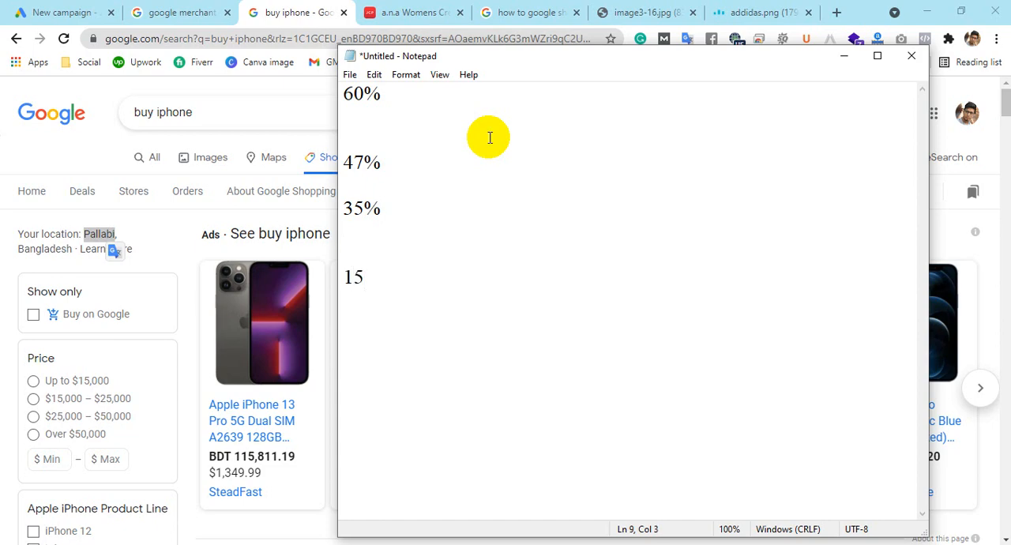
text( 5)
key(Left)
key(Left)
text(%)
Step: Add the line "25% 5" at the end of the note, one blank line below "15% 5"
click(434, 284)
key(Return)
key(Return)
text(25% 5)
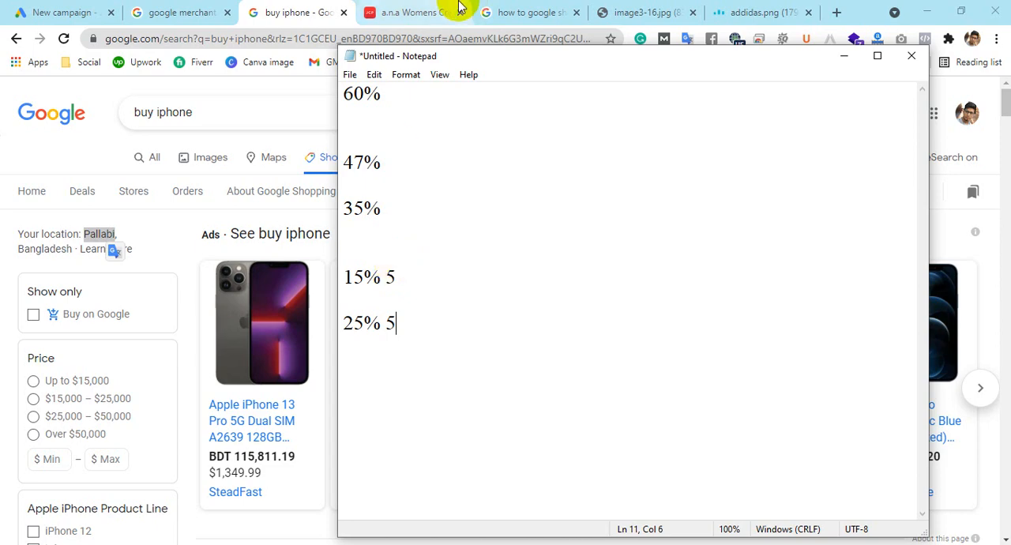
Step: Switch back to Chrome and review the iPhone ads at the start of the Shopping results
click(259, 10)
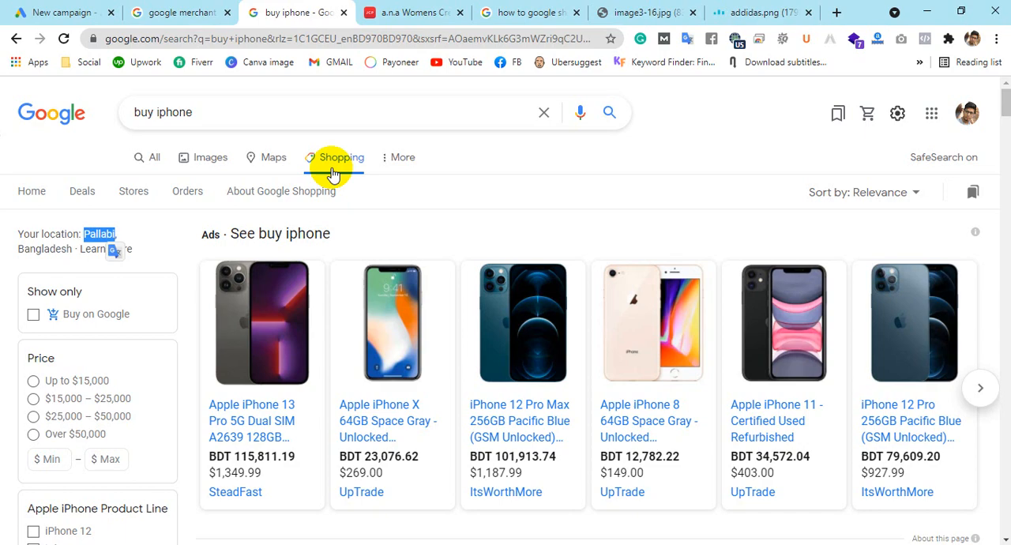
scroll(320, 391, down, 1)
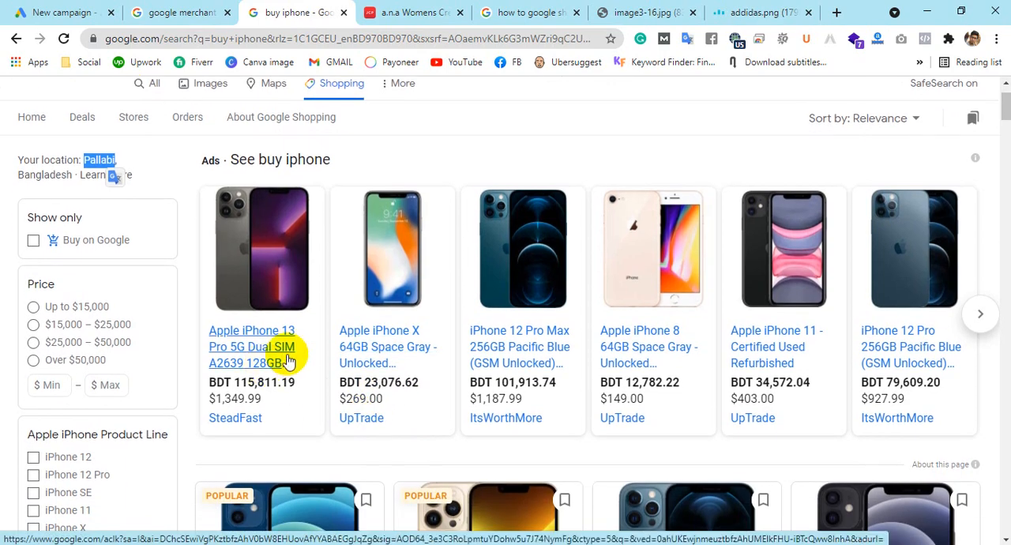
scroll(210, 293, up, 1)
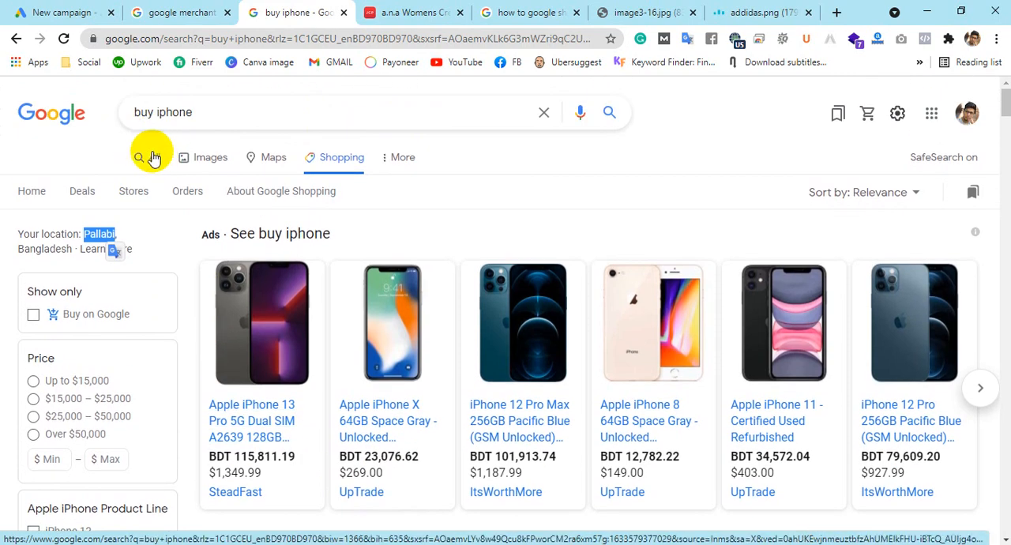
Step: Highlight the "buy iphone" query and open its All results in a new browser tab
drag(199, 117, 109, 127)
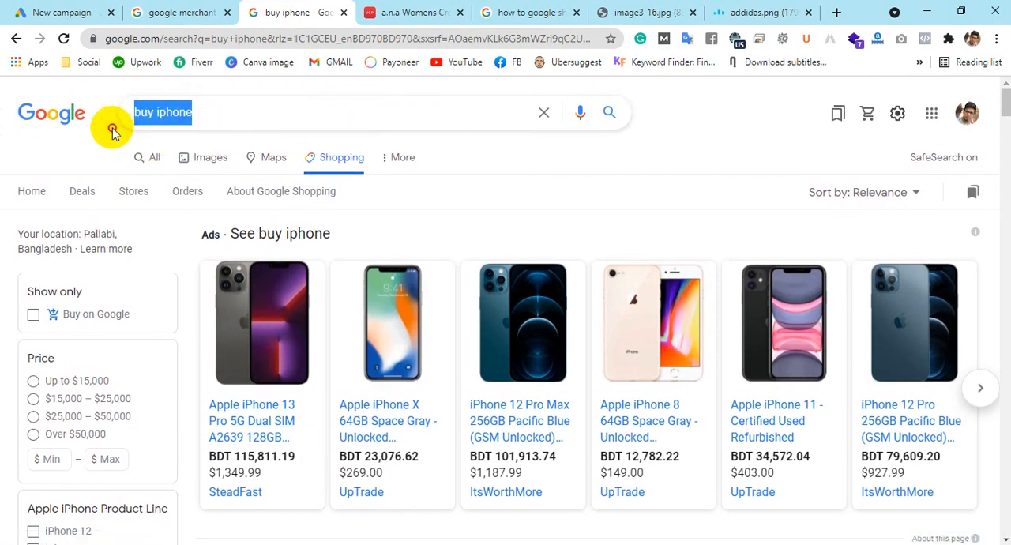
ctrl+click(158, 158)
click(350, 12)
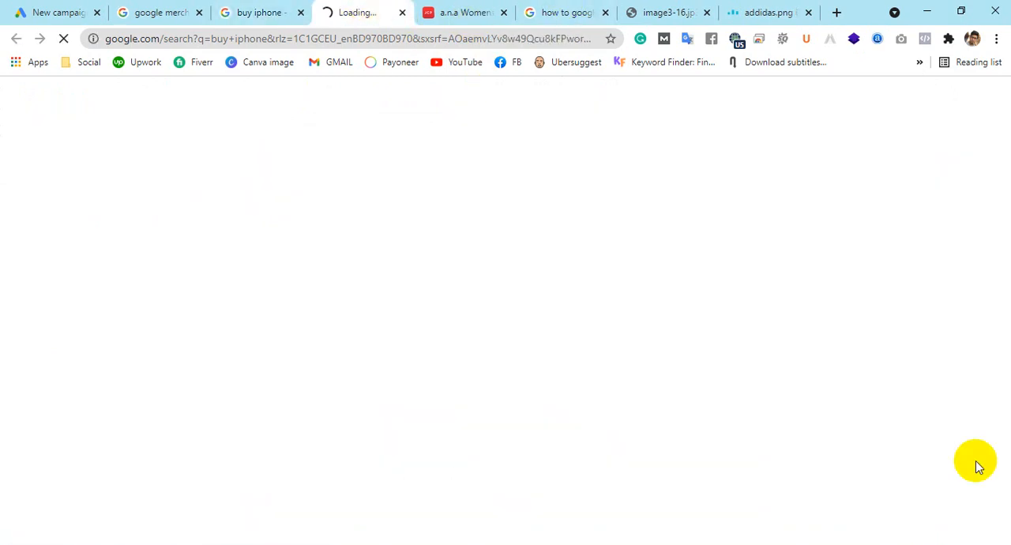
click(276, 13)
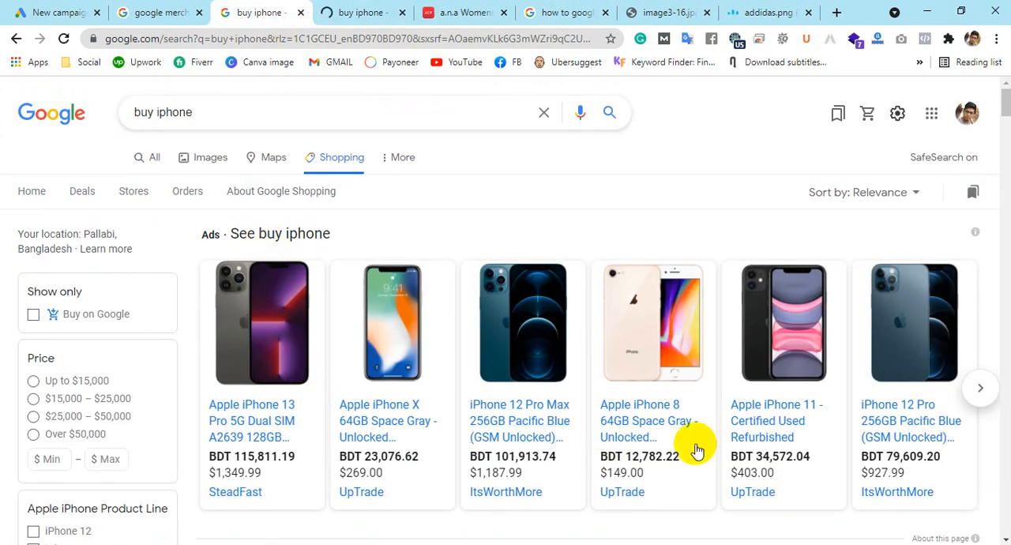
click(355, 12)
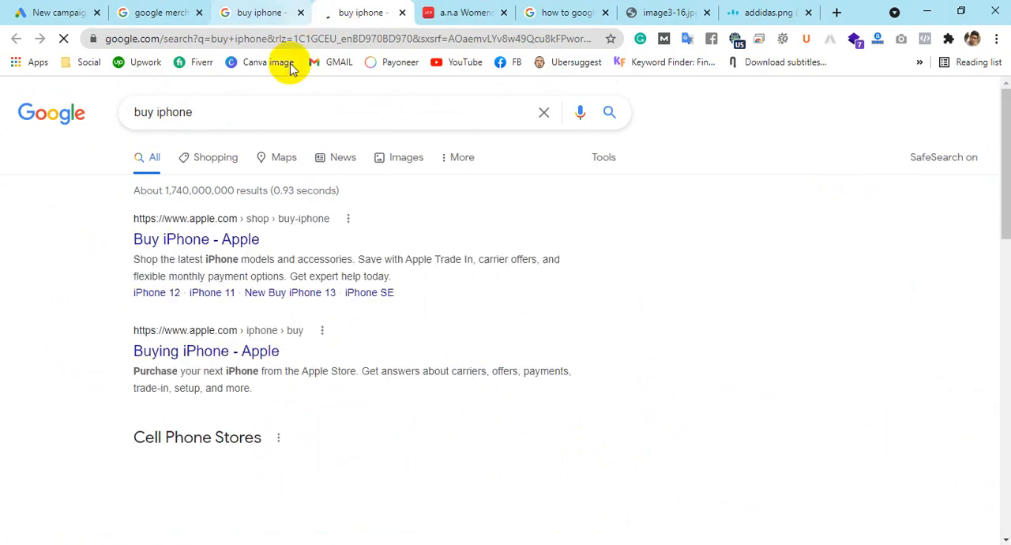
Step: Examine the organic results, the cell phone stores and the Apple iPhone Mobile Phones listings for "buy iphone"
scroll(408, 257, down, 10)
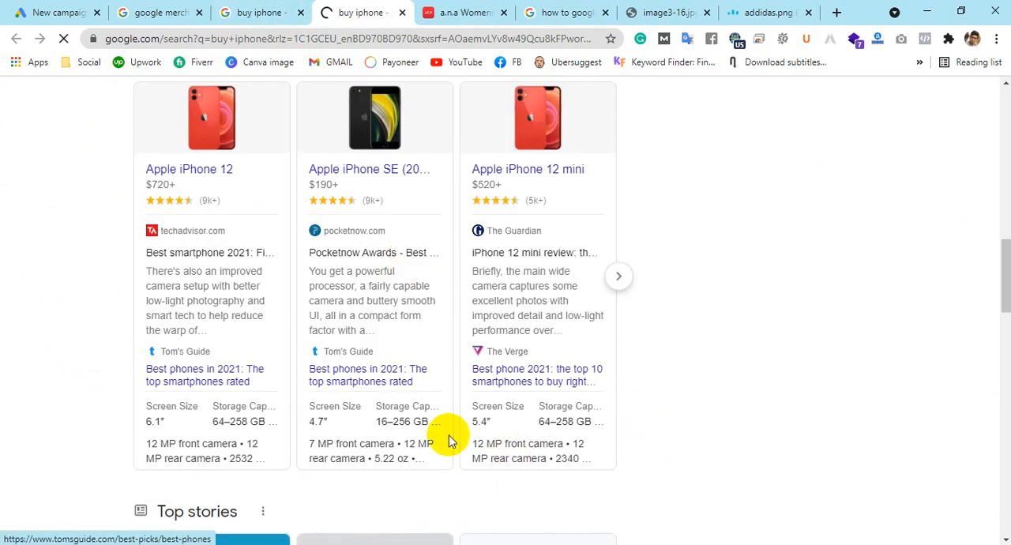
scroll(447, 397, up, 5)
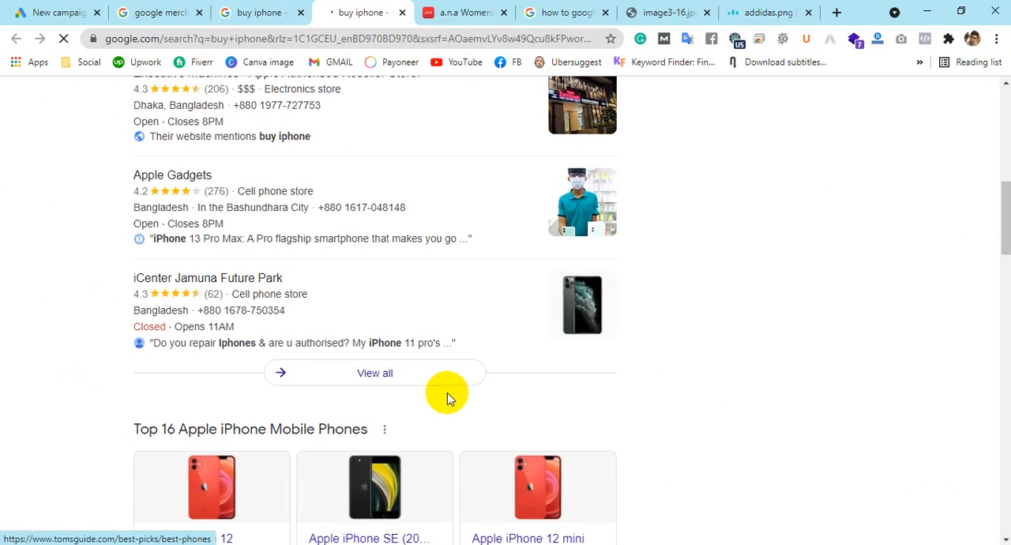
scroll(447, 394, up, 3)
scroll(447, 390, up, 3)
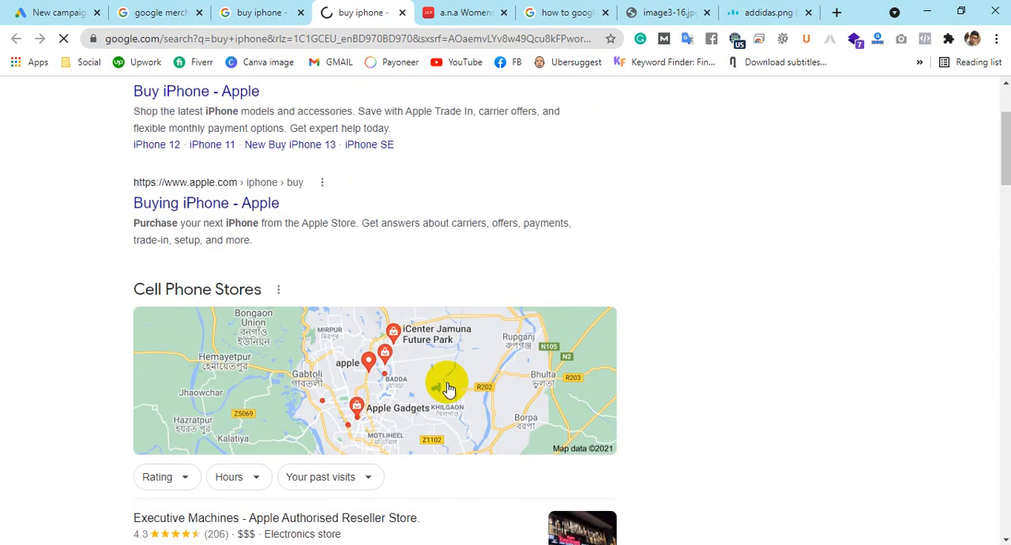
scroll(447, 389, down, 9)
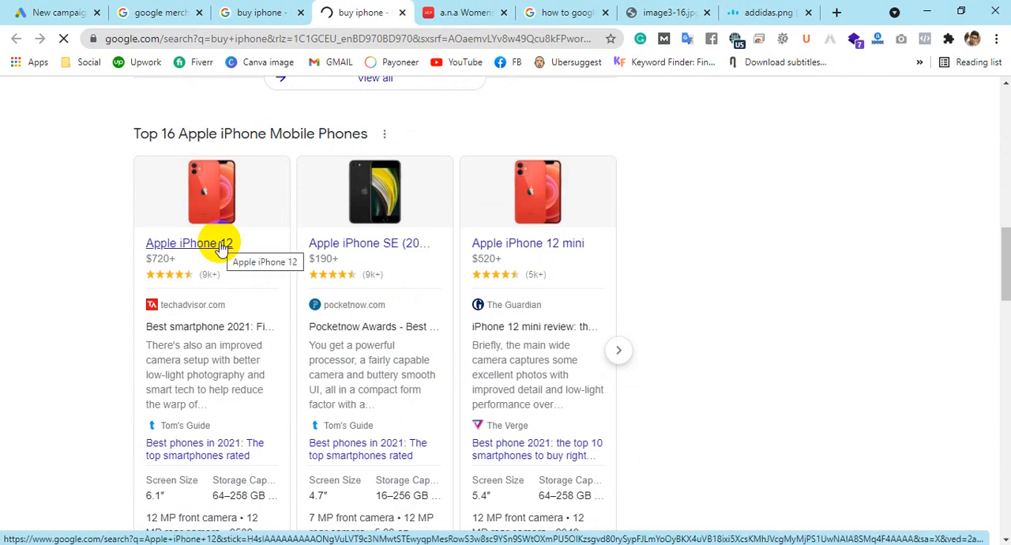
scroll(221, 247, up, 2)
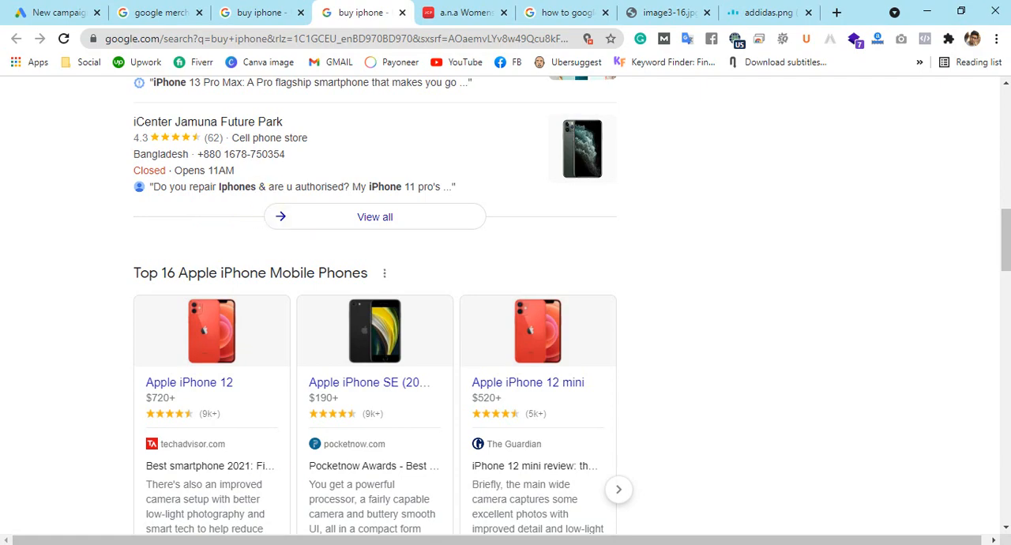
scroll(433, 517, down, 1)
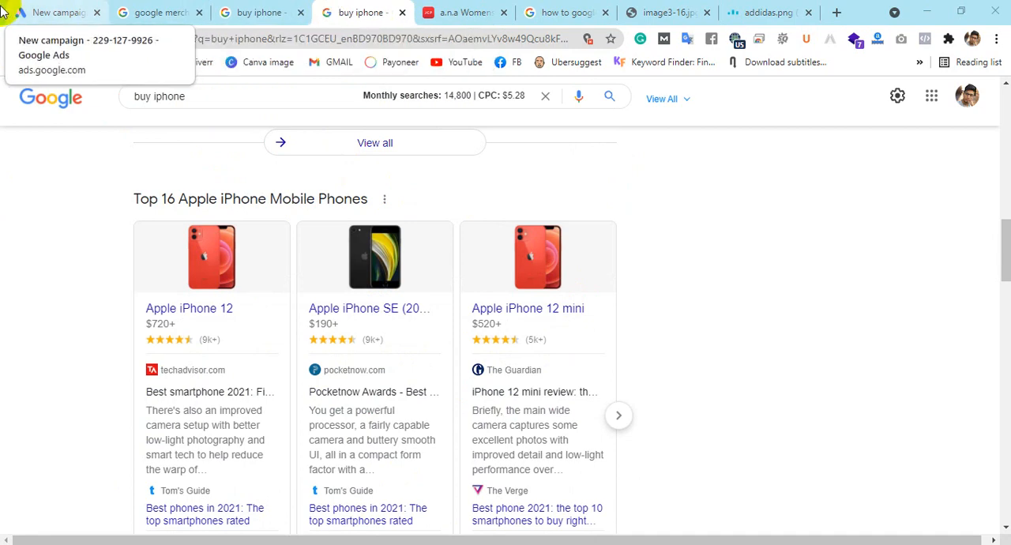
Step: Recheck the percentages in the Notepad note and return to Chrome's Google Merchant Center page
key(alt+Tab)
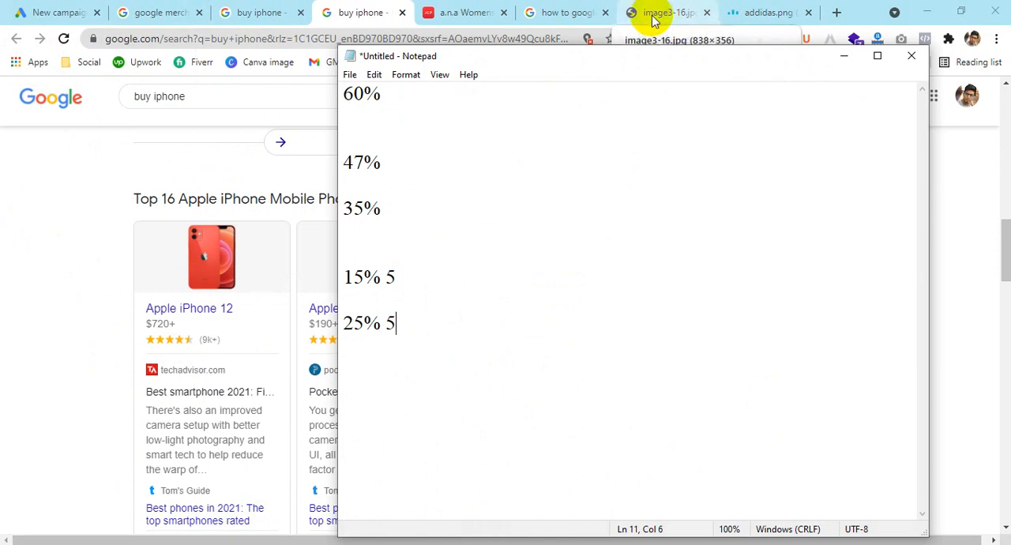
click(842, 57)
click(243, 21)
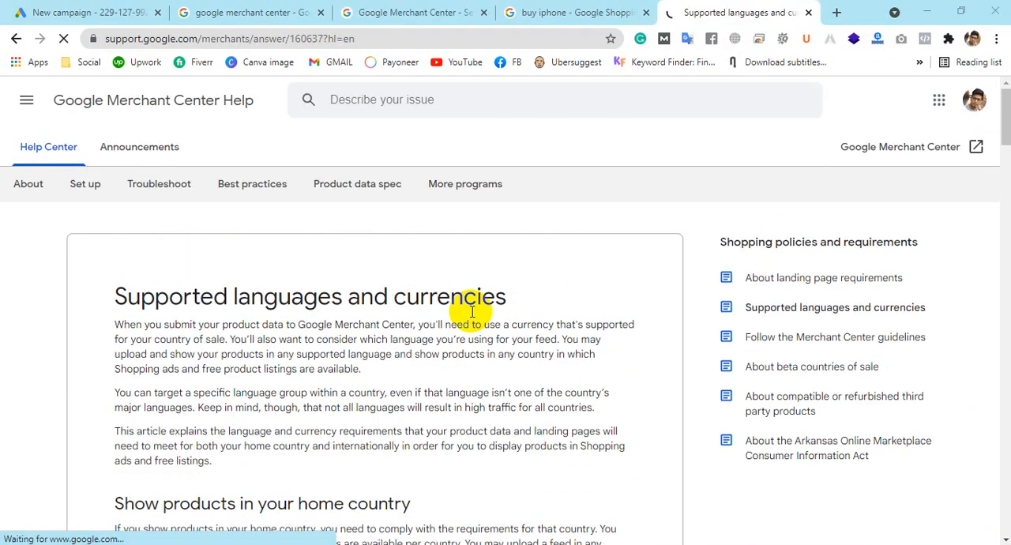
Step: Find the supported languages in the Merchant Center Help article and highlight the list from Arabic to Vietnamese
scroll(470, 310, down, 12)
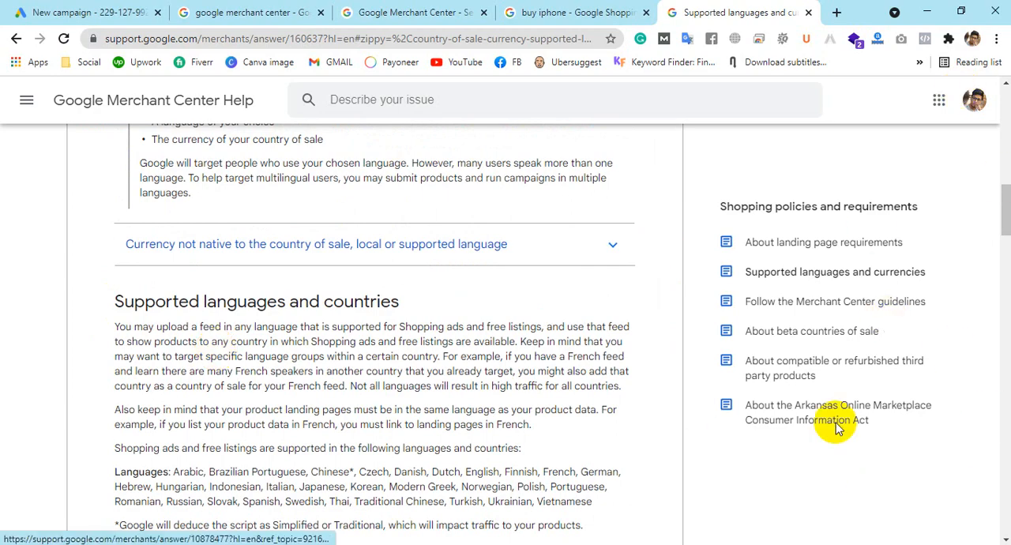
scroll(476, 373, down, 2)
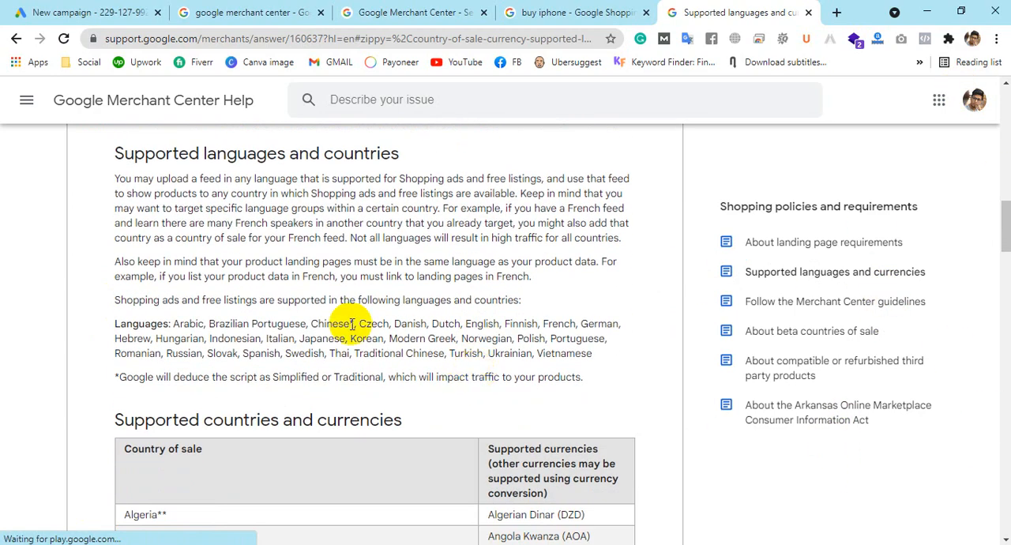
scroll(352, 323, down, 1)
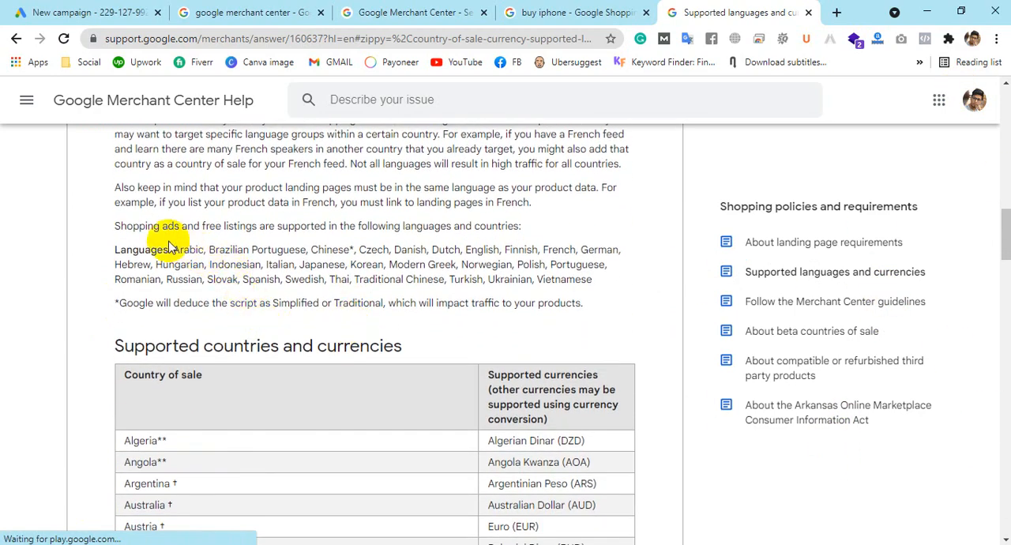
drag(176, 249, 592, 271)
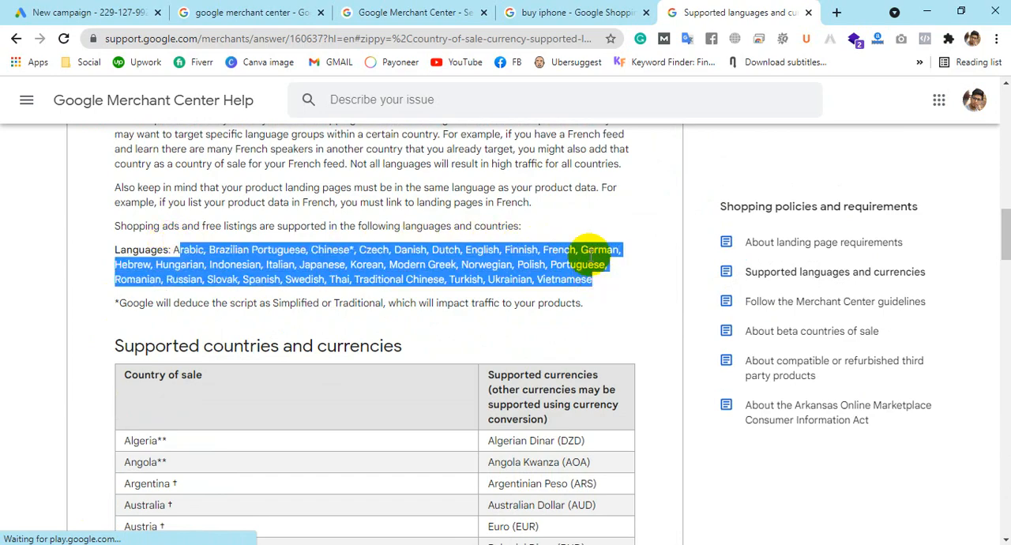
Step: Examine the Supported countries and currencies table and the footnotes explaining its country markers
scroll(582, 237, down, 2)
scroll(582, 235, down, 1)
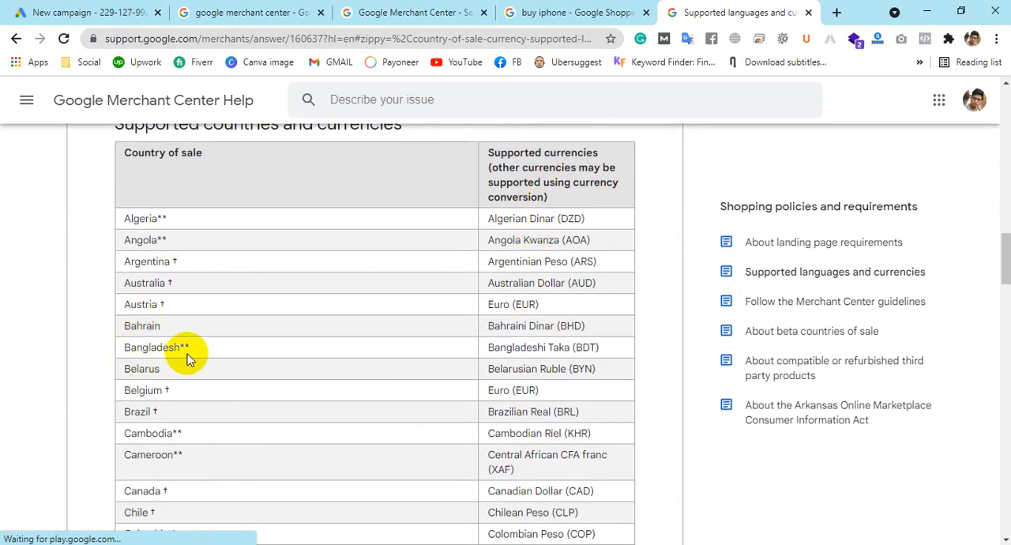
scroll(168, 229, down, 9)
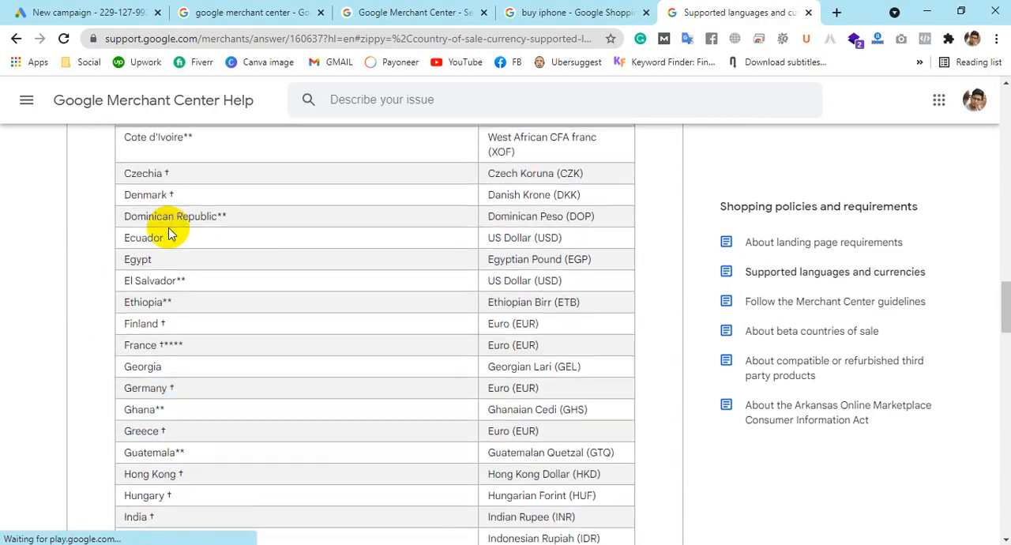
scroll(168, 229, down, 16)
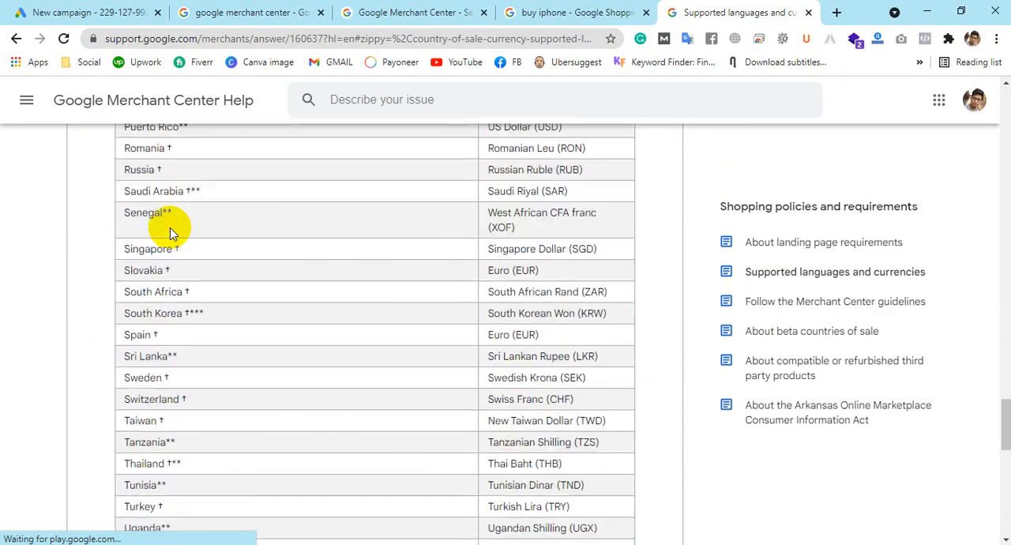
scroll(169, 229, down, 3)
scroll(170, 228, up, 1)
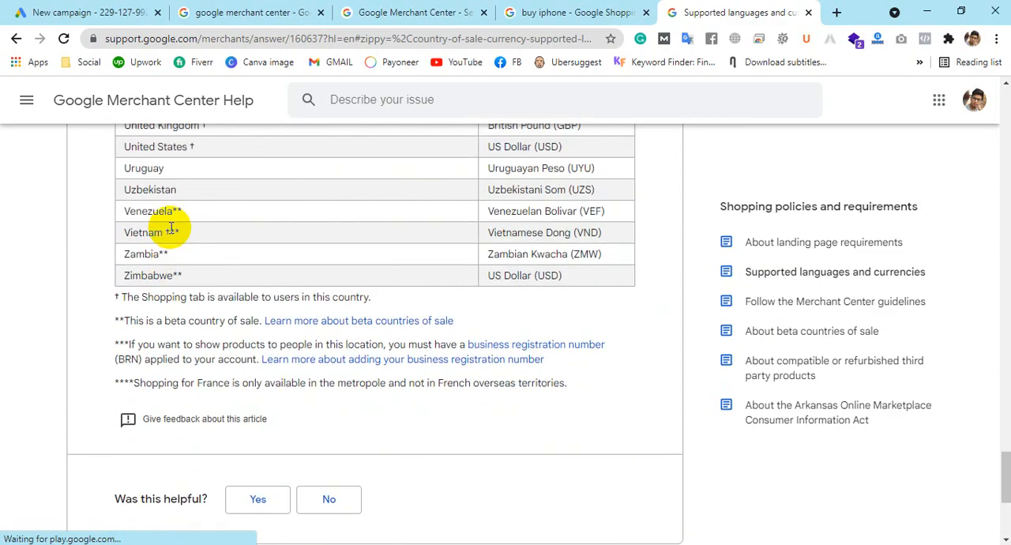
scroll(170, 228, up, 20)
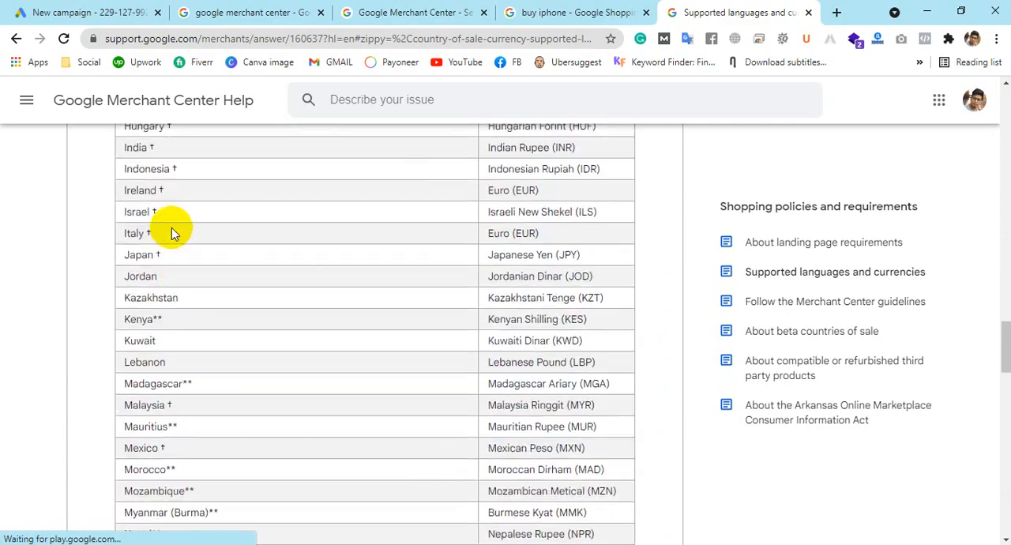
Step: Examine the Supported countries and currencies table from its beginning down to the entries around Nicaragua and Peru
scroll(172, 229, up, 8)
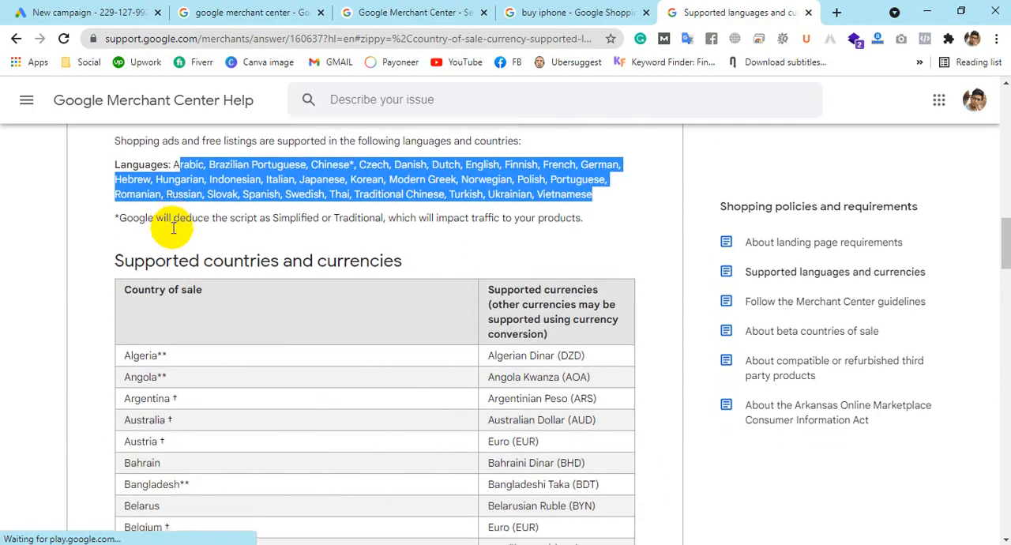
scroll(172, 228, down, 3)
scroll(169, 221, up, 2)
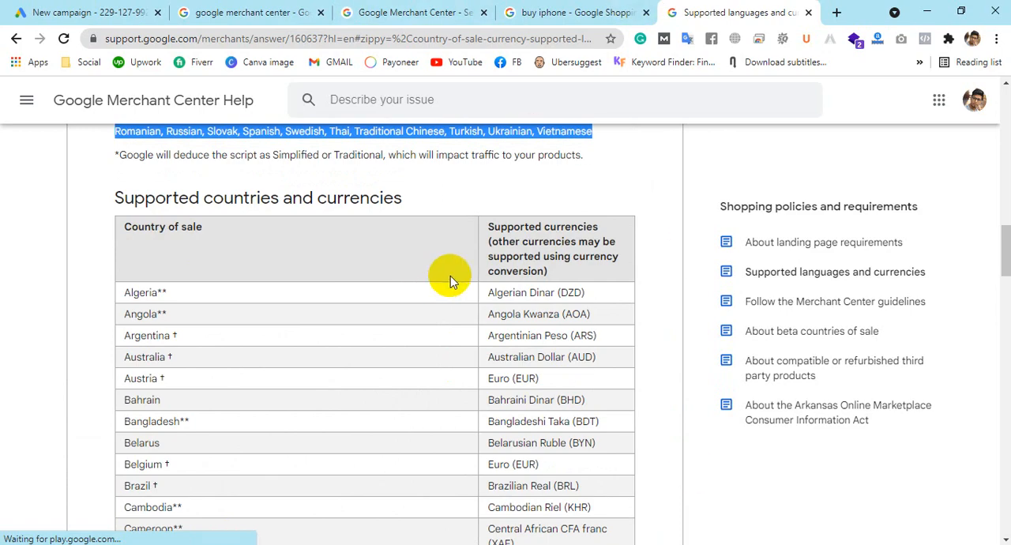
scroll(450, 275, down, 3)
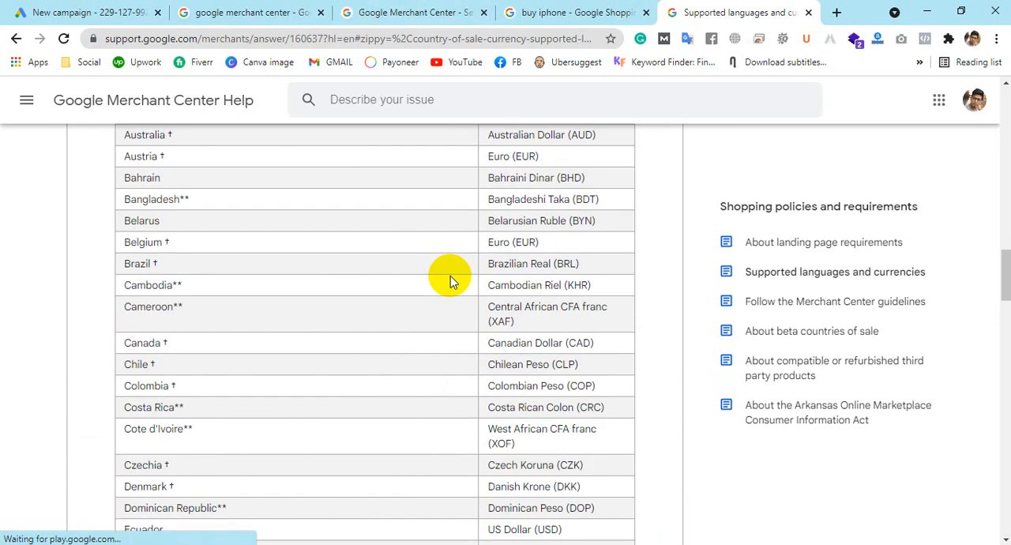
scroll(451, 276, down, 3)
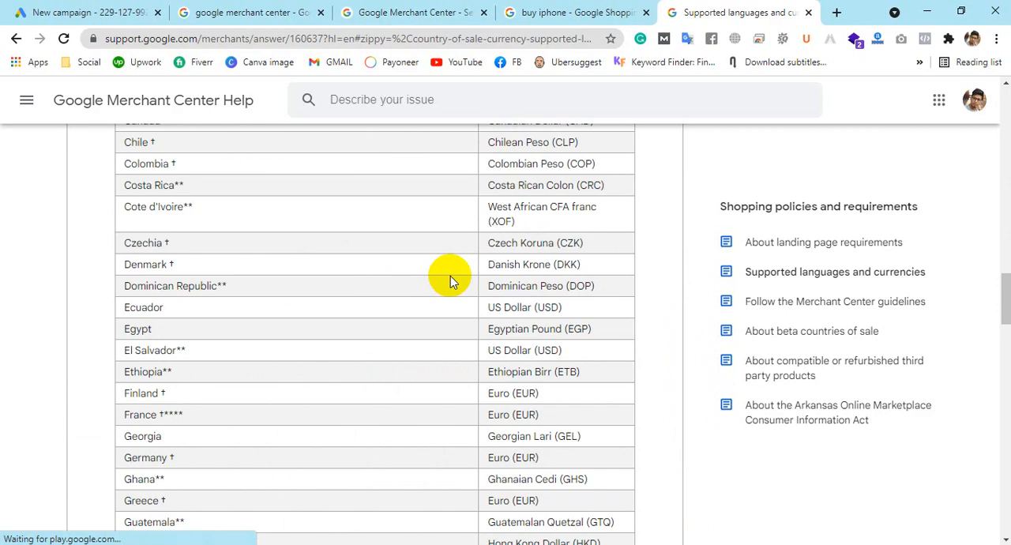
scroll(442, 302, down, 9)
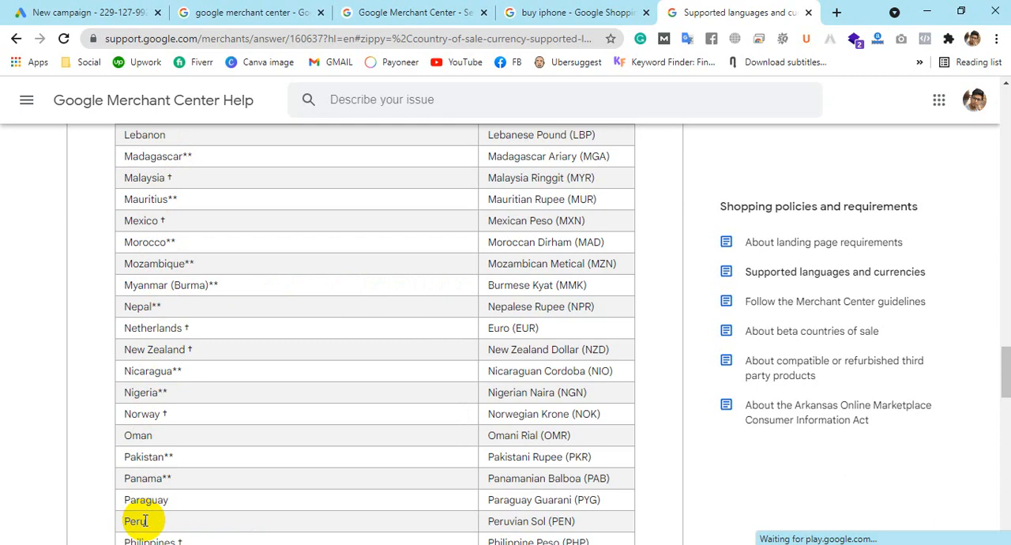
drag(150, 370, 117, 377)
click(259, 371)
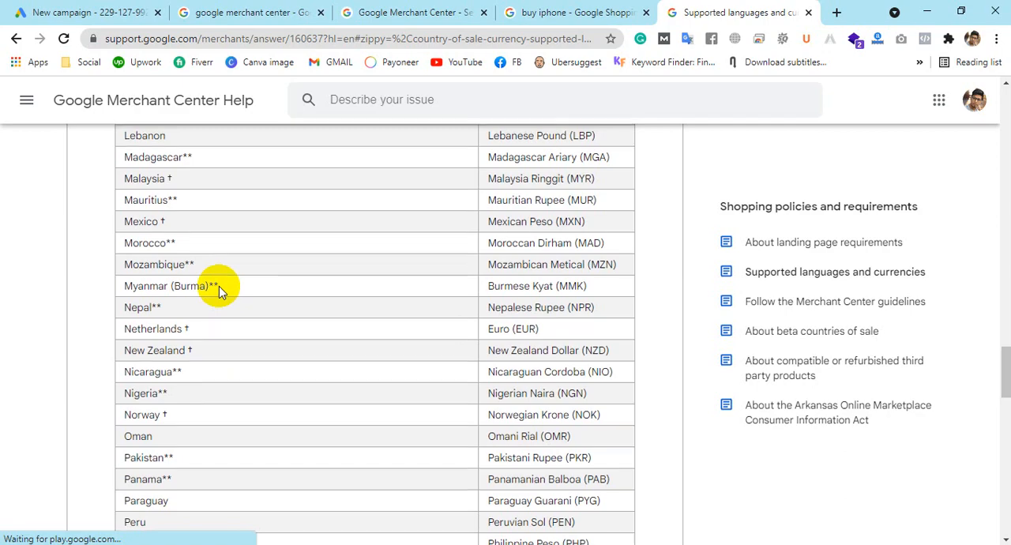
Step: Find Bangladesh in the Supported countries and currencies table and briefly highlight its entry
scroll(219, 286, up, 3)
scroll(219, 285, up, 5)
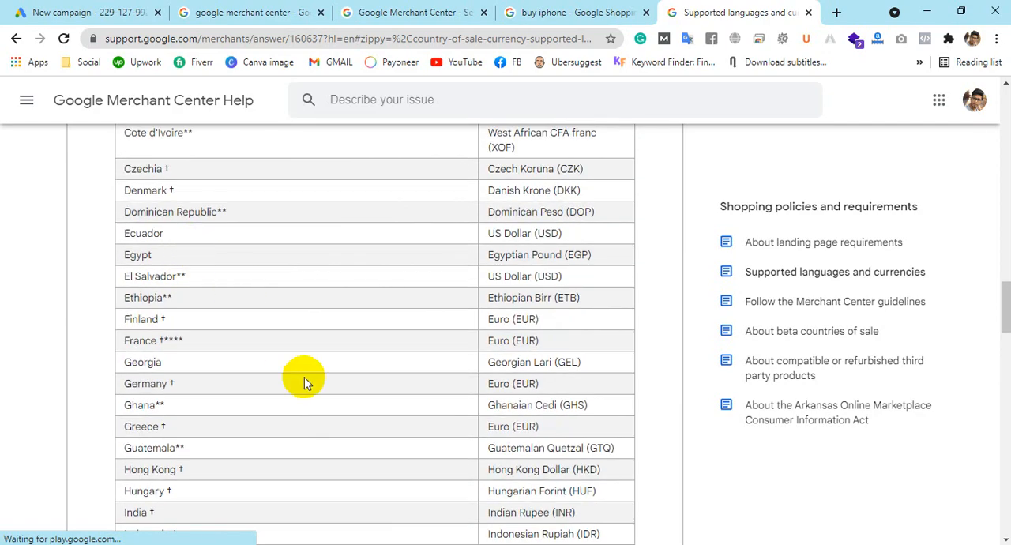
scroll(305, 381, up, 9)
scroll(304, 379, down, 1)
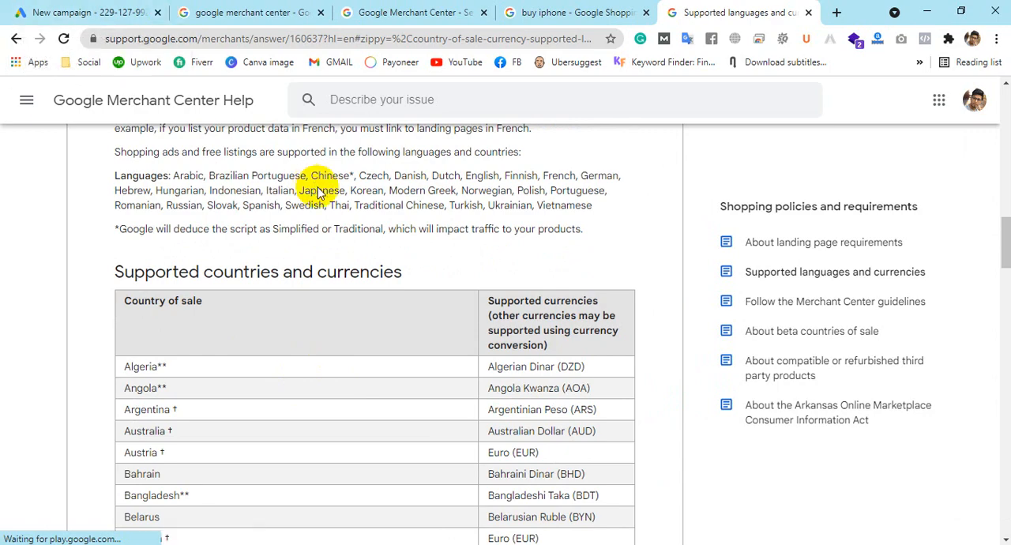
scroll(388, 371, down, 2)
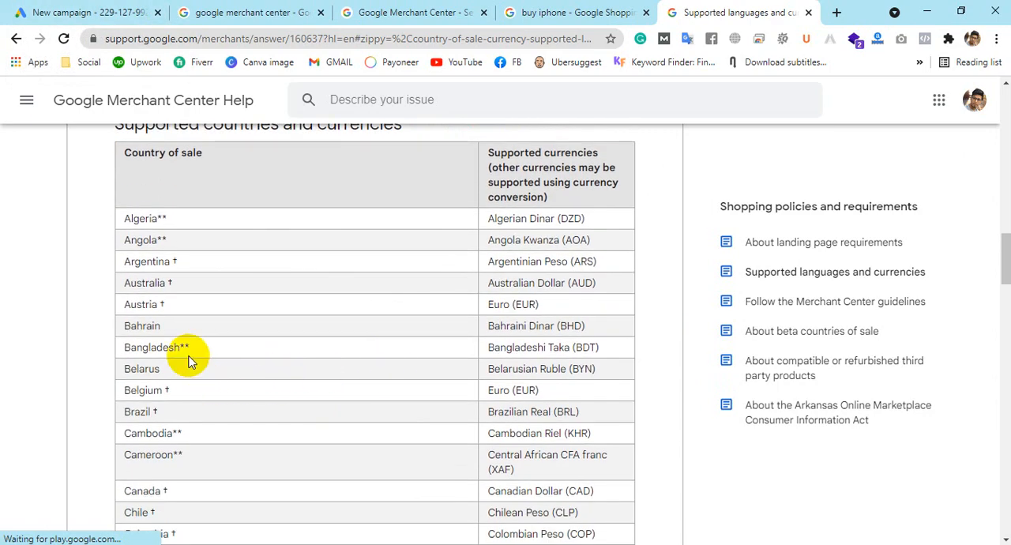
drag(187, 347, 124, 357)
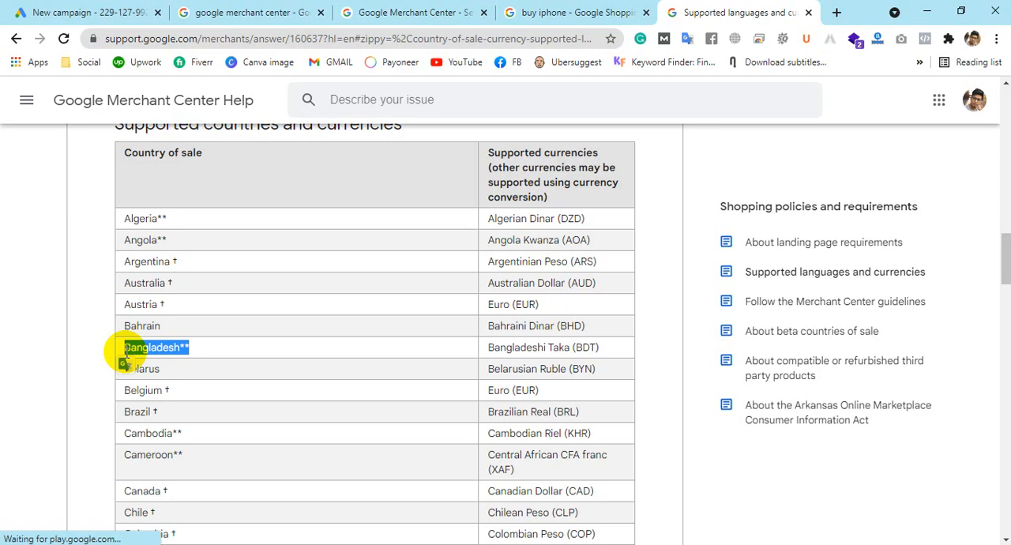
click(126, 352)
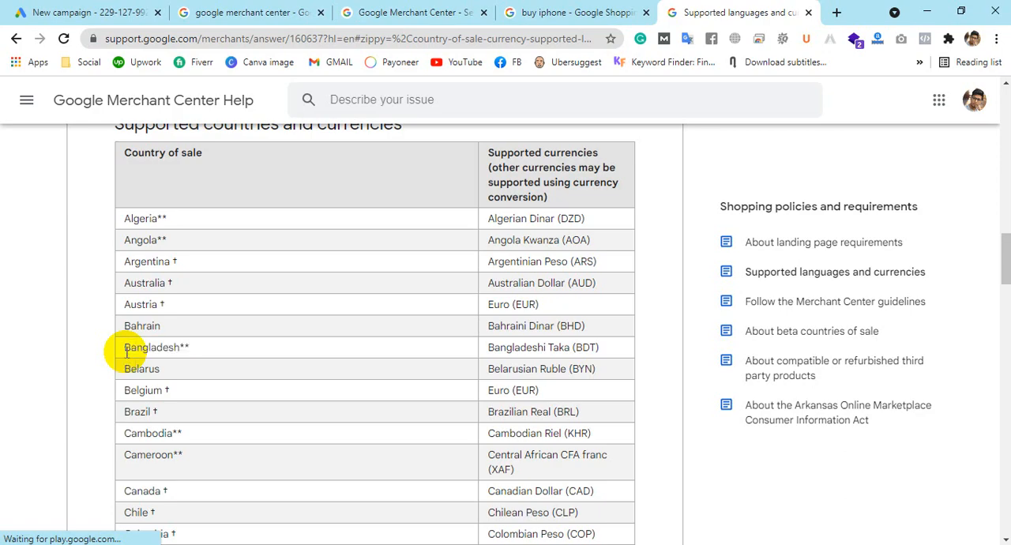
Step: Examine the Shopping ads for "buy iphone" and advance the ad carousel to further iPhone offers
click(583, 13)
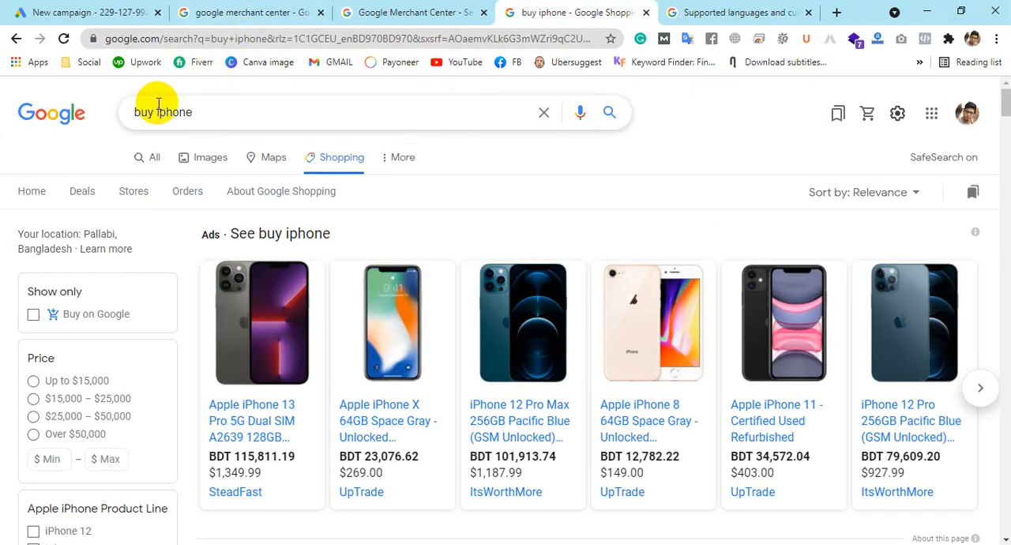
drag(203, 118, 90, 100)
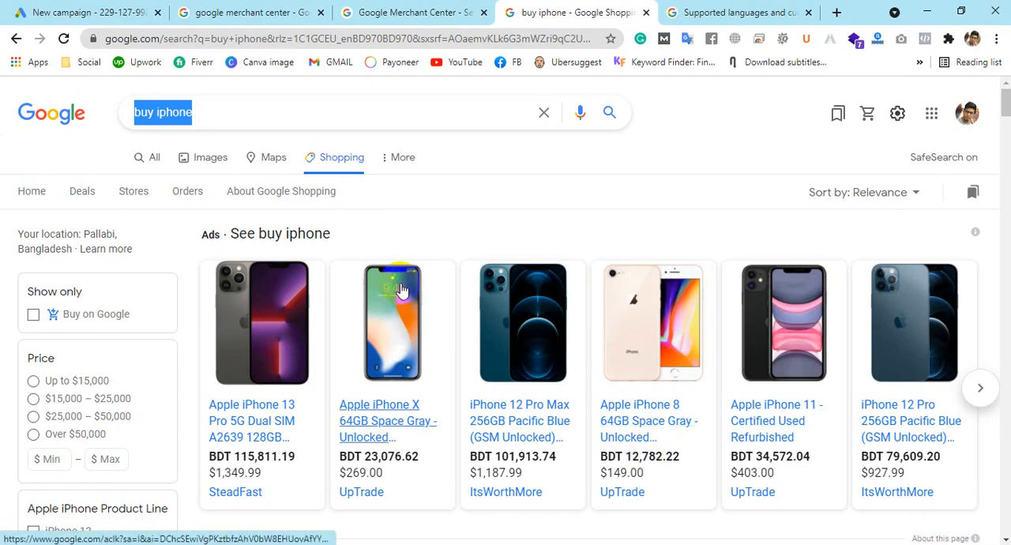
scroll(453, 280, down, 2)
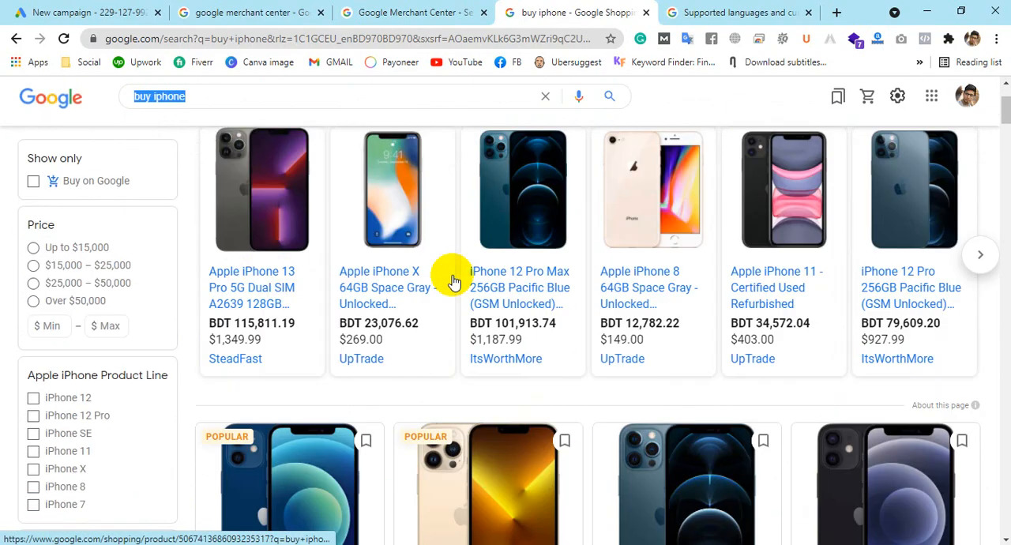
scroll(453, 280, up, 2)
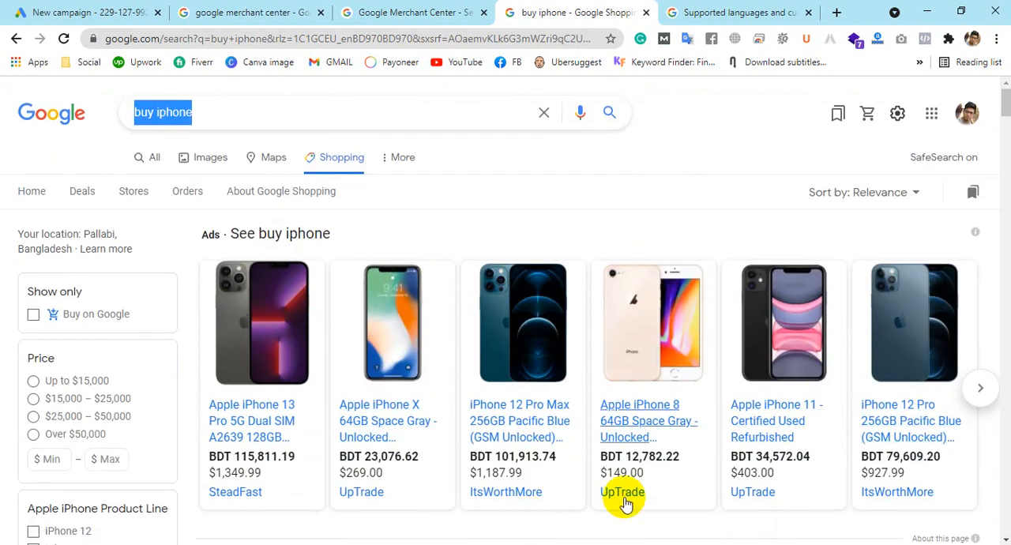
click(439, 544)
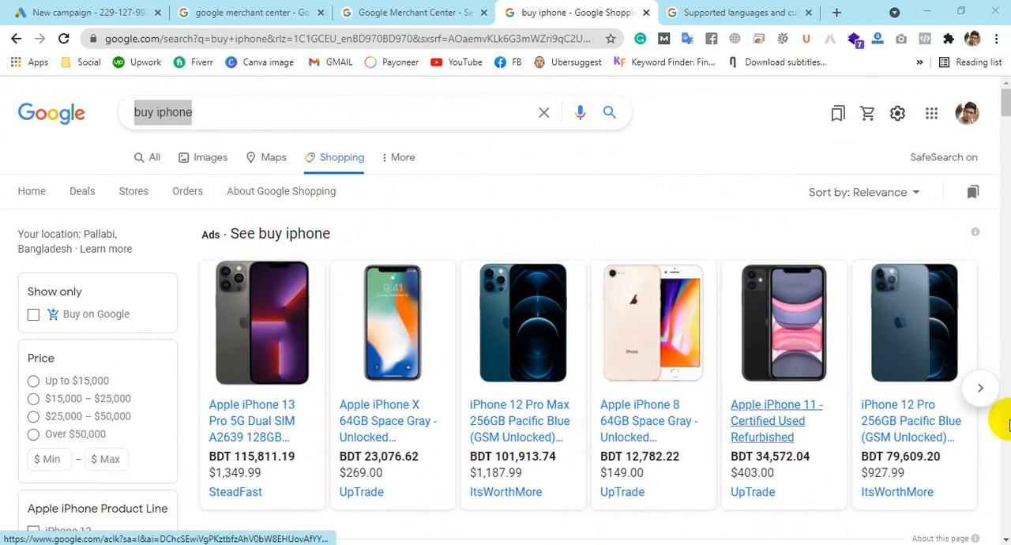
click(979, 387)
click(979, 387)
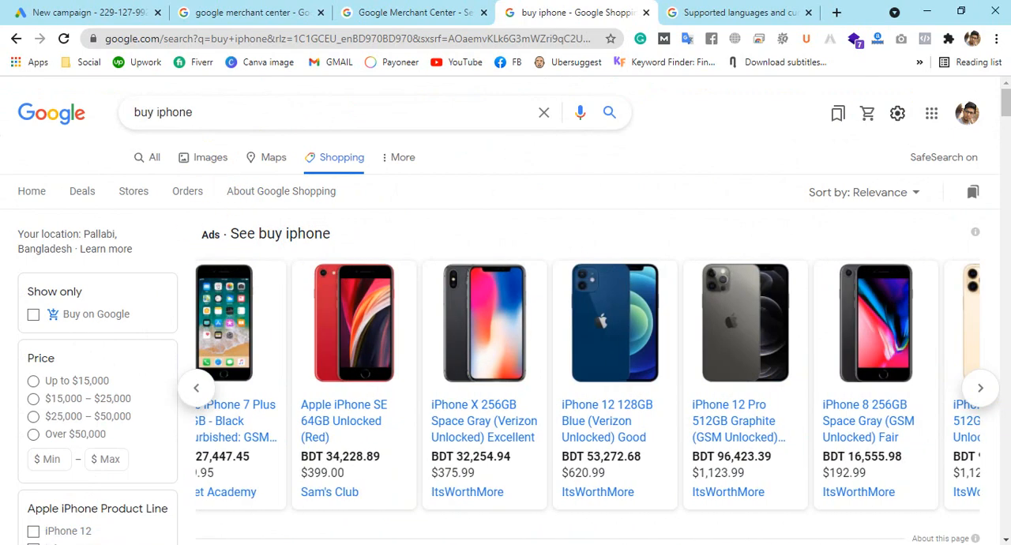
Step: Return to the beginning of the Google Merchant Center page and close the Supported languages and currencies help article
click(720, 11)
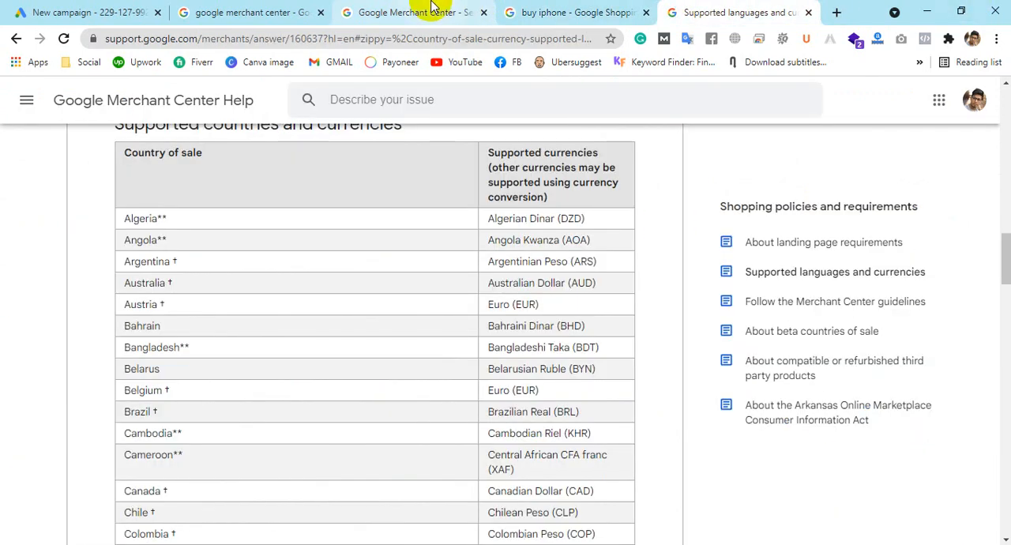
click(387, 12)
scroll(300, 219, up, 20)
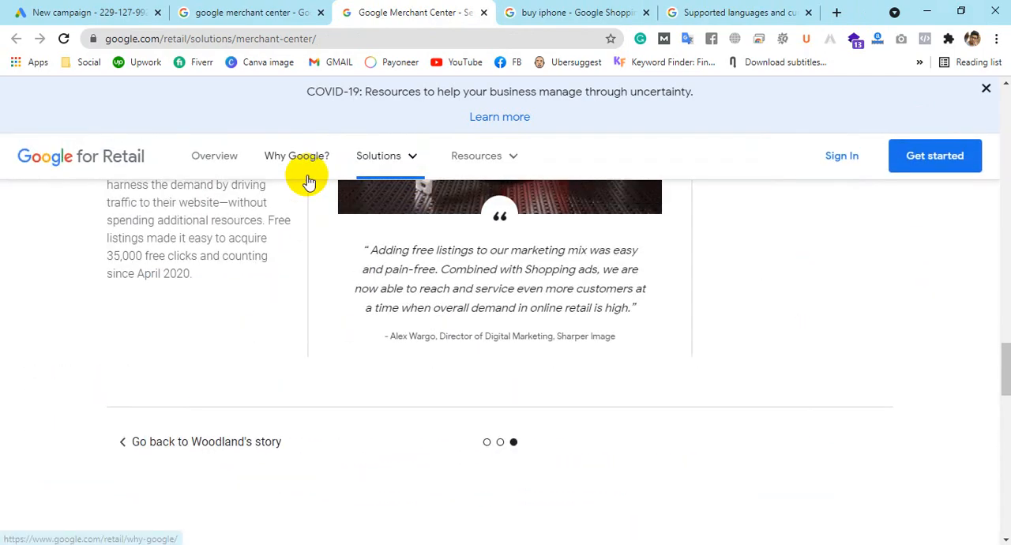
scroll(357, 148, up, 5)
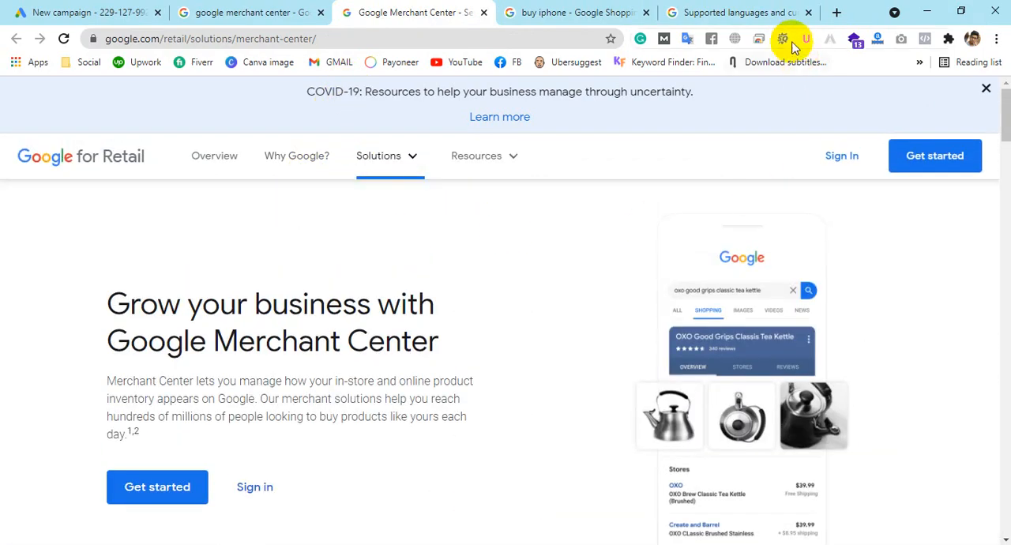
click(807, 13)
Step: Check the linked account section and "Before you go on" notice in the new Google Ads campaign, referring to the Google Merchant Center page
click(138, 12)
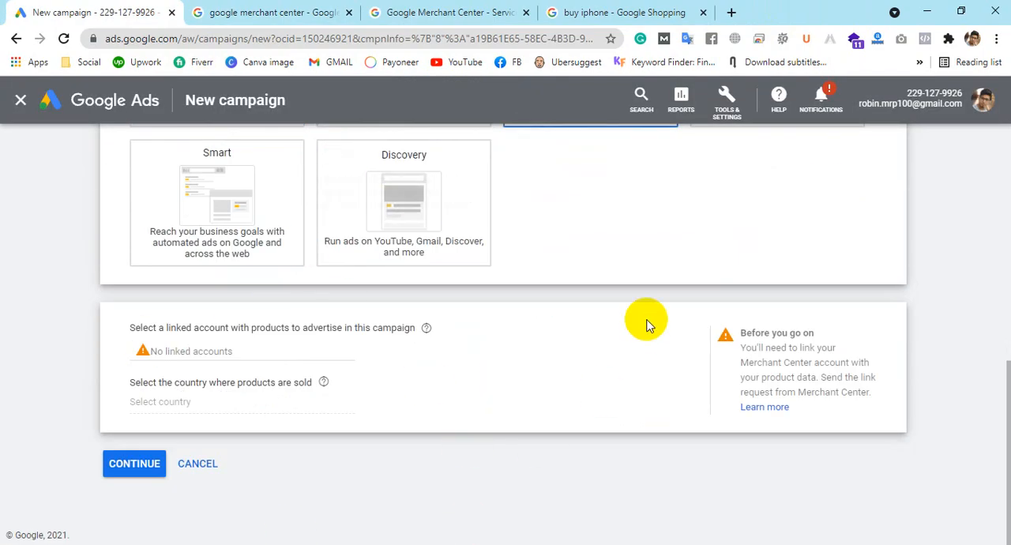
click(197, 343)
drag(740, 348, 904, 403)
click(838, 376)
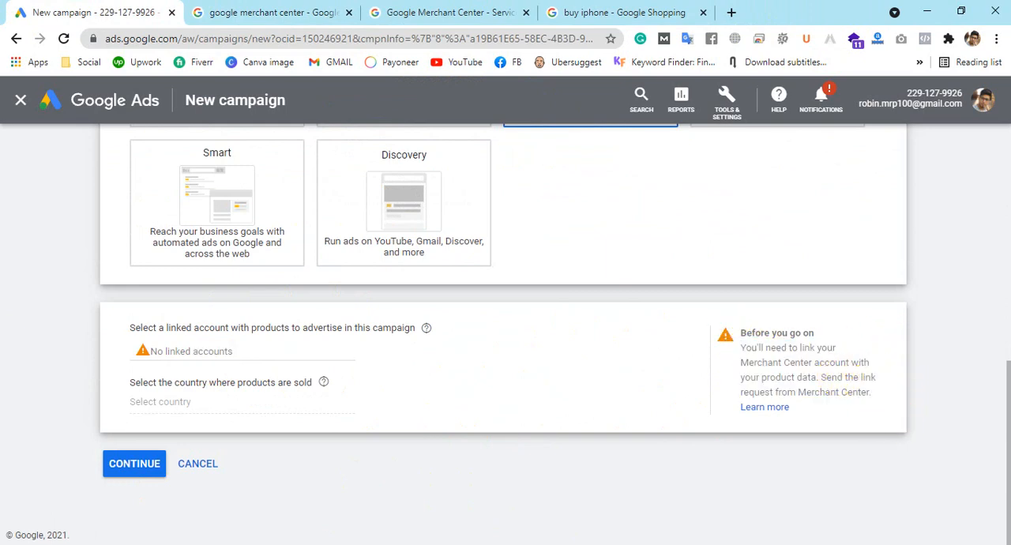
click(261, 11)
click(431, 11)
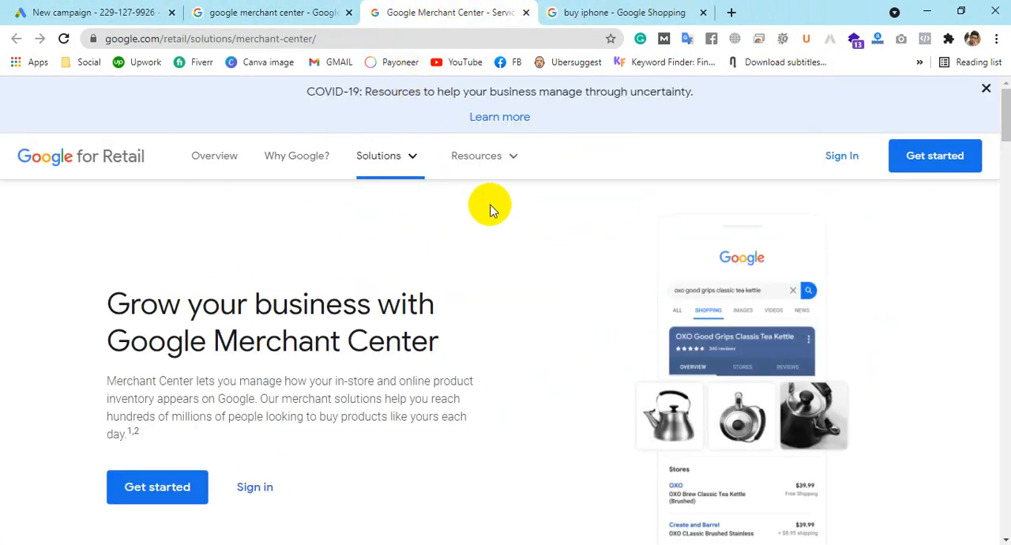
click(136, 40)
click(102, 10)
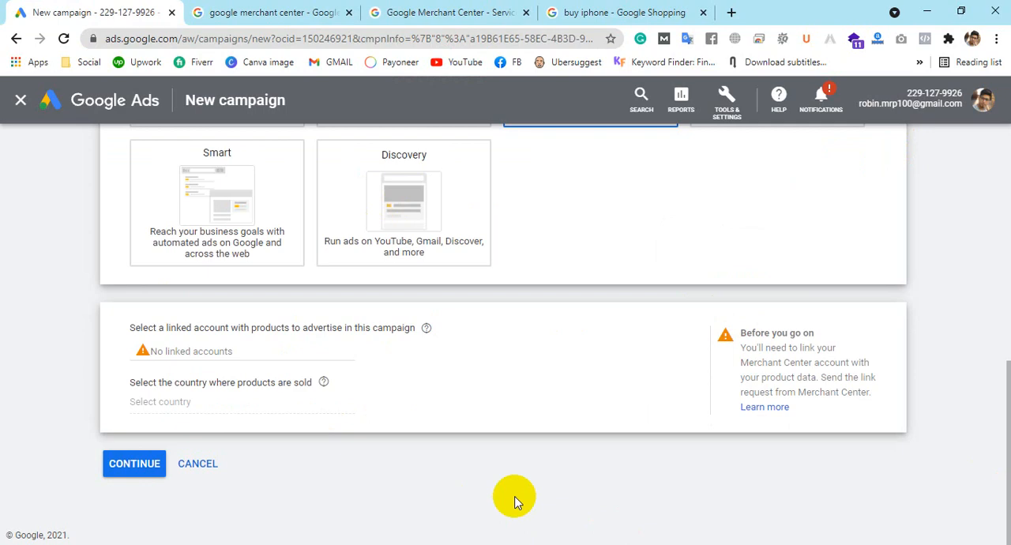
Step: Close the "google merchant center" search results and open the Merchant Center sign-up page from the Google for Retail page
click(440, 11)
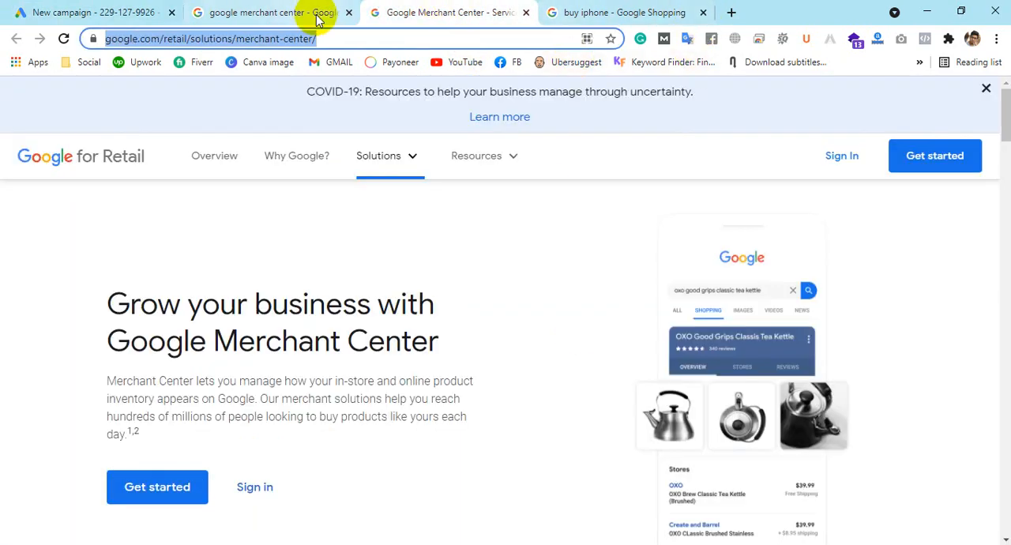
click(348, 12)
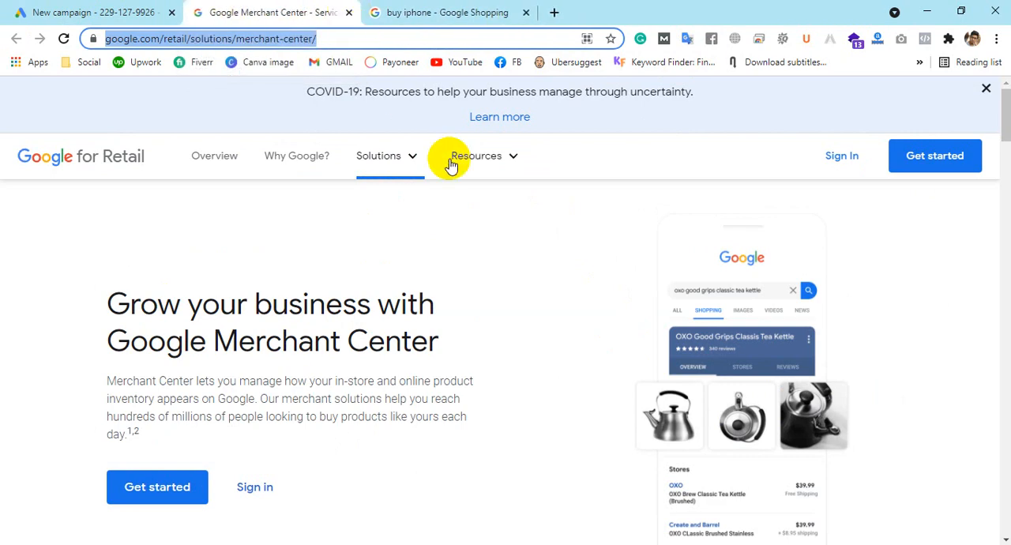
click(821, 163)
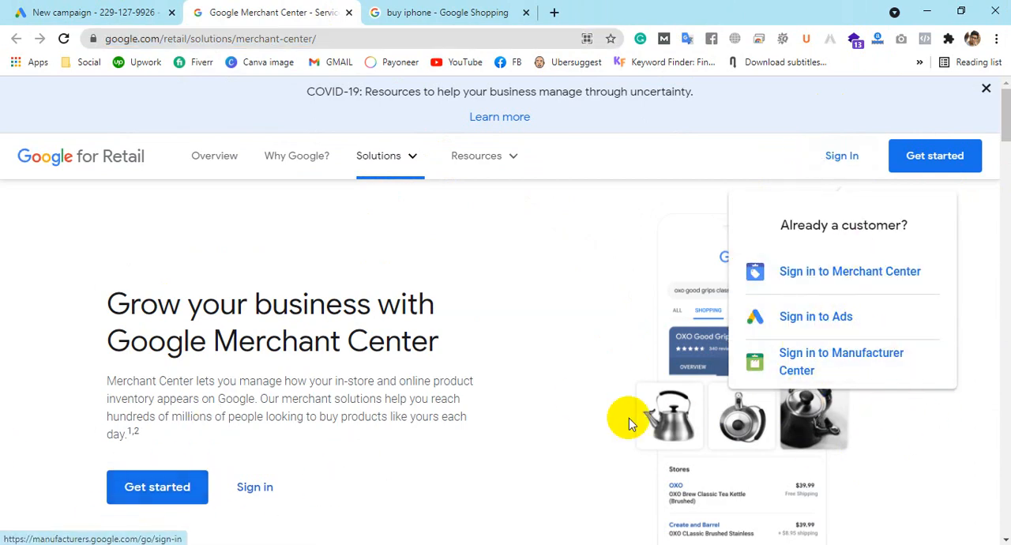
click(181, 491)
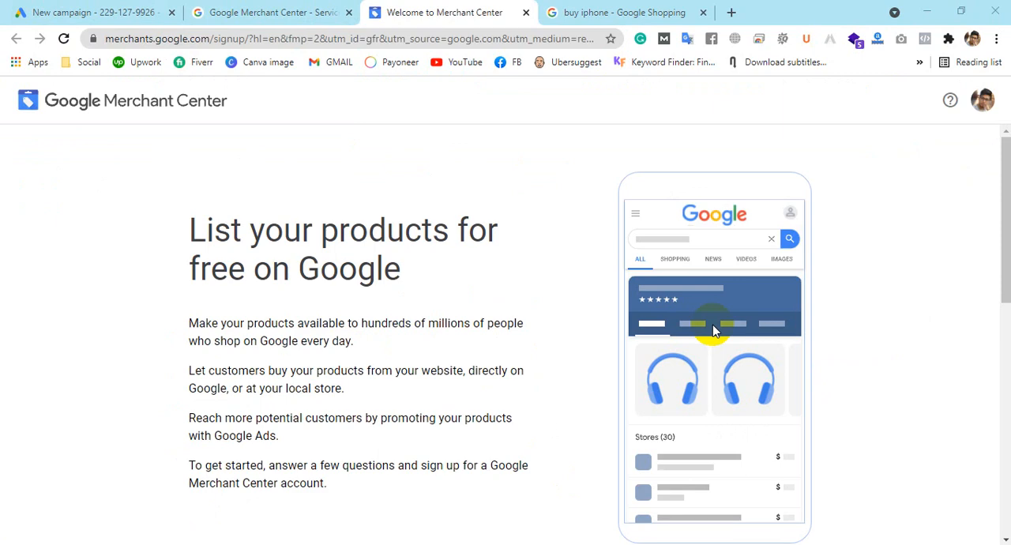
Step: Recheck the Google Ads campaign page and examine the business name, country and time zone fields in the Merchant Center sign-up form
click(39, 11)
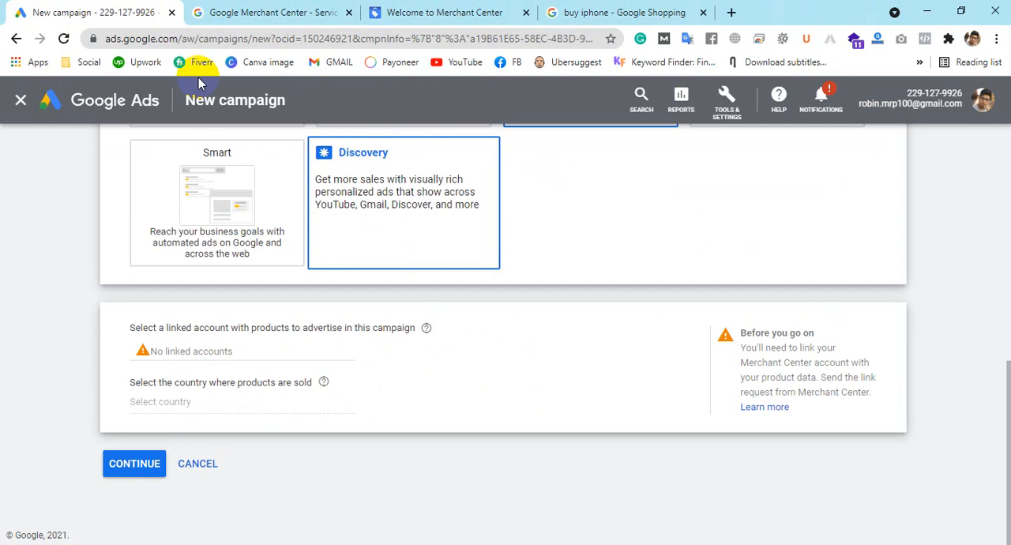
click(406, 13)
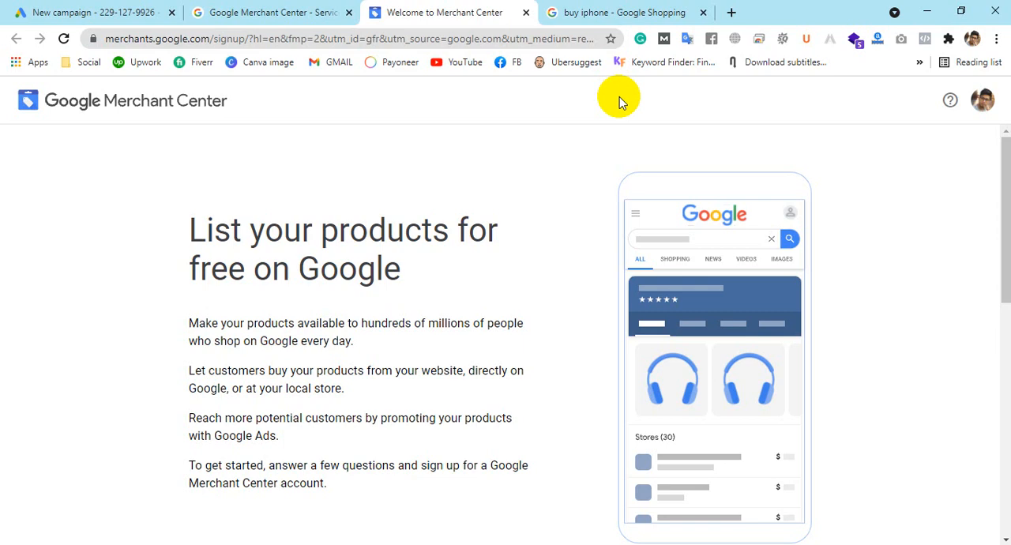
scroll(554, 211, down, 3)
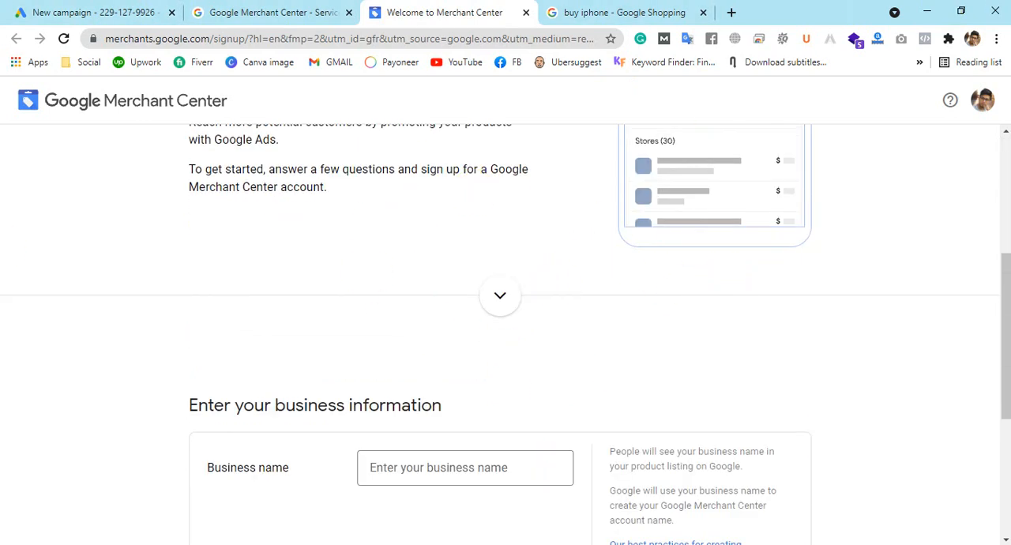
scroll(514, 286, down, 3)
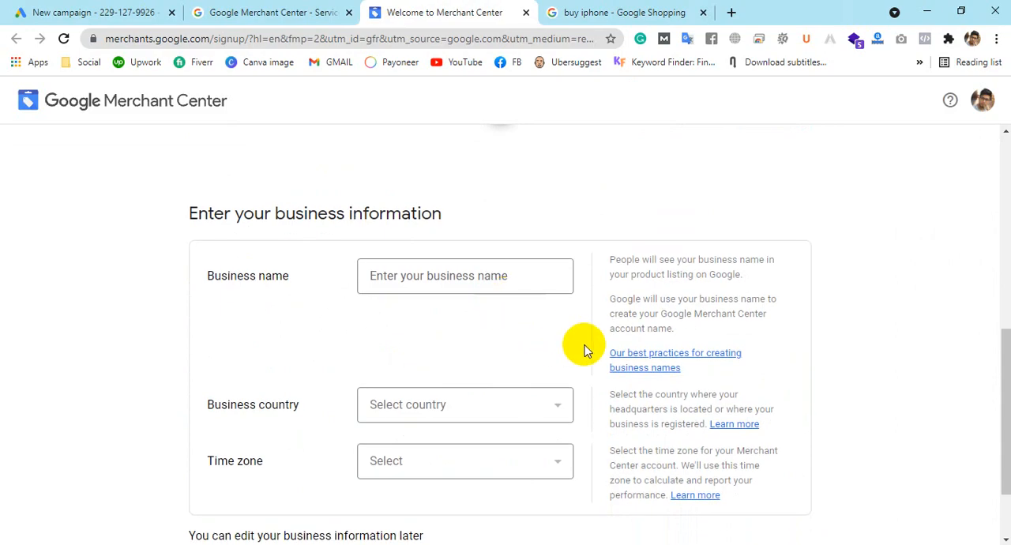
scroll(560, 276, up, 4)
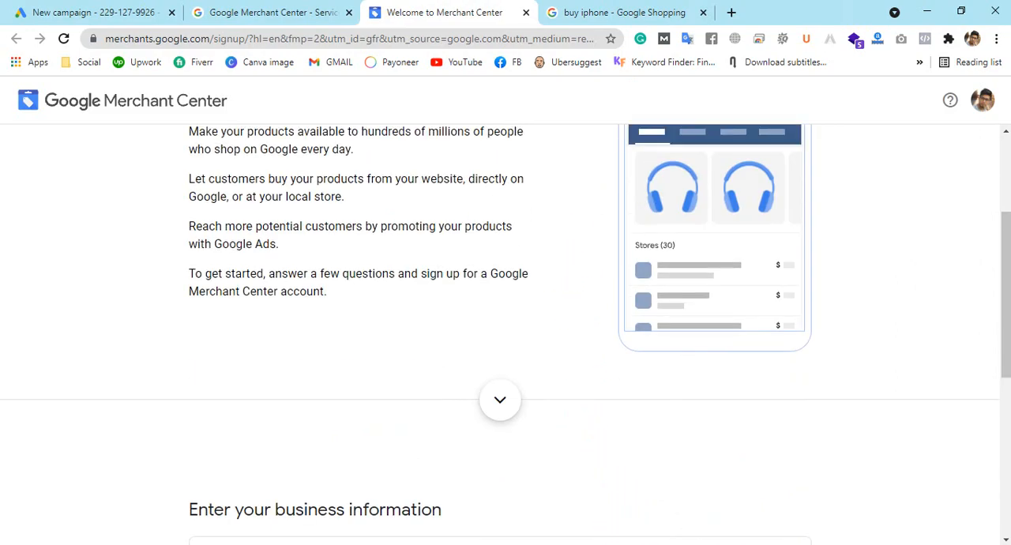
scroll(579, 296, down, 3)
scroll(710, 370, down, 2)
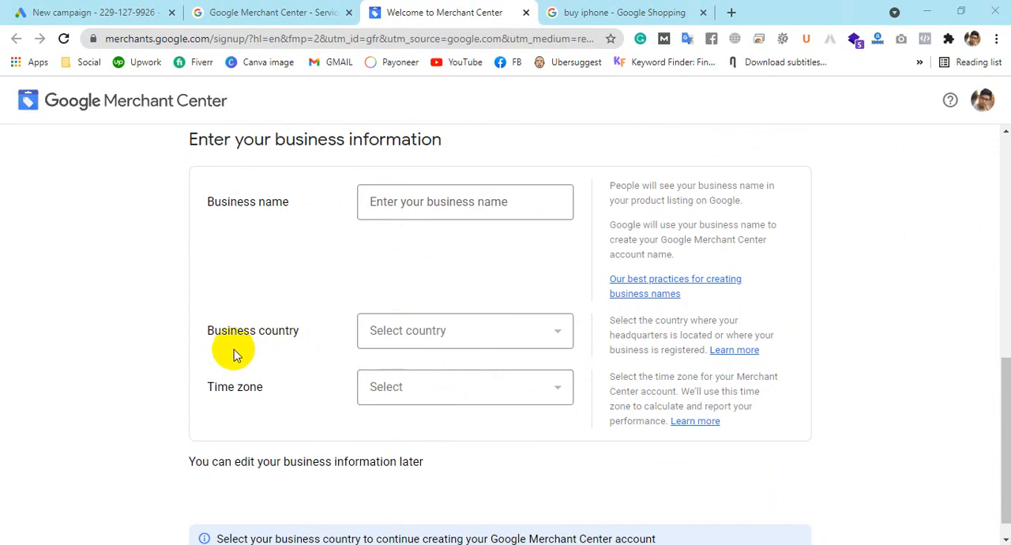
scroll(484, 392, down, 1)
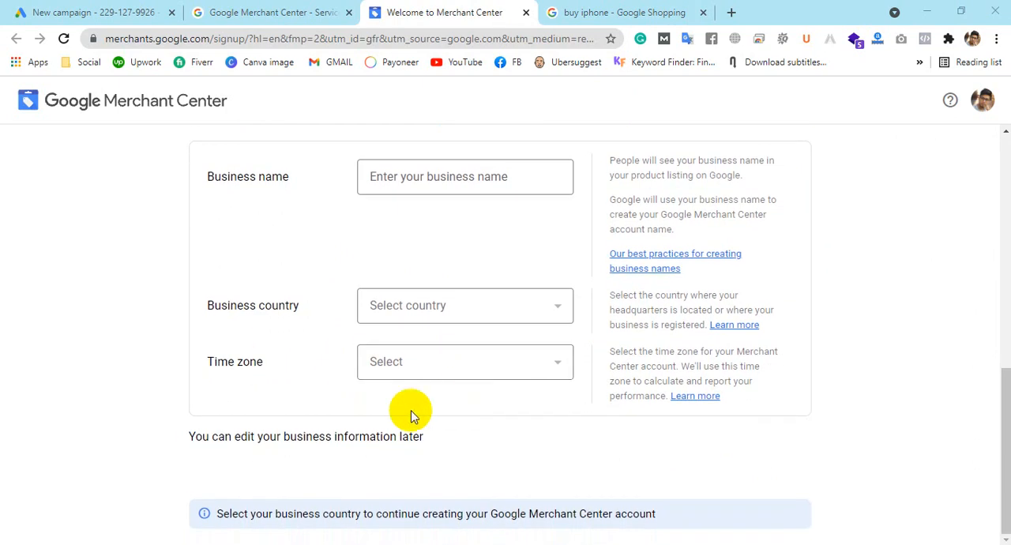
scroll(505, 406, up, 1)
scroll(606, 495, down, 1)
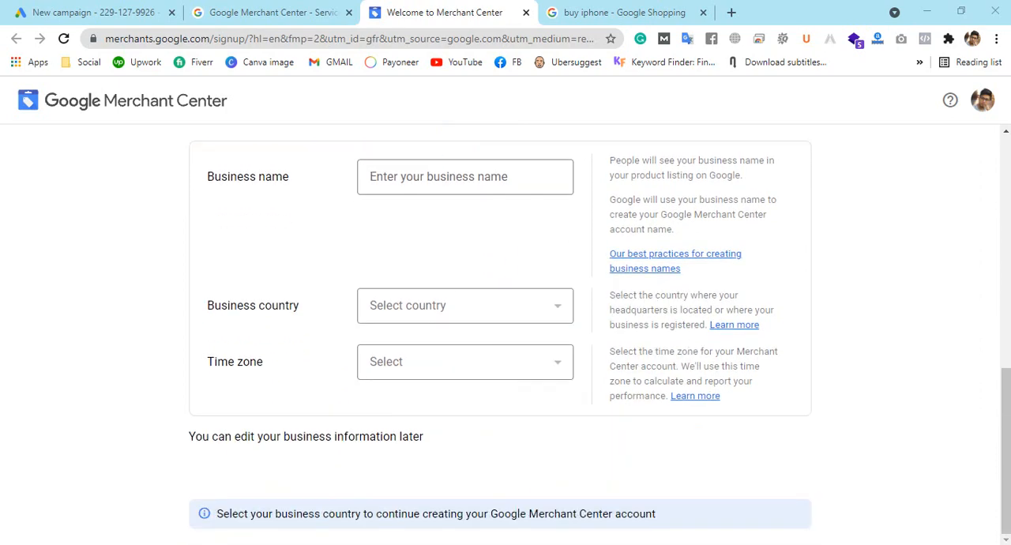
click(511, 178)
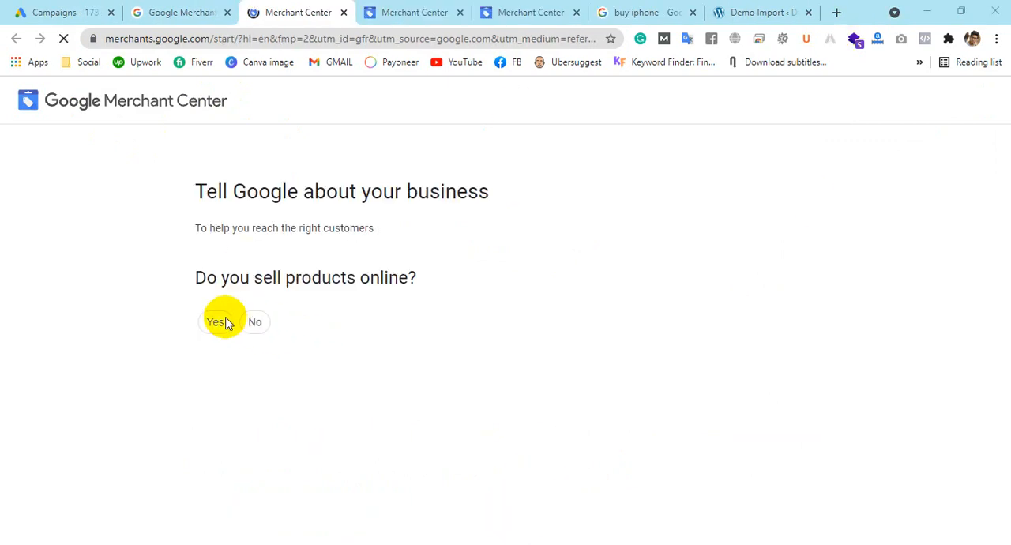
click(217, 323)
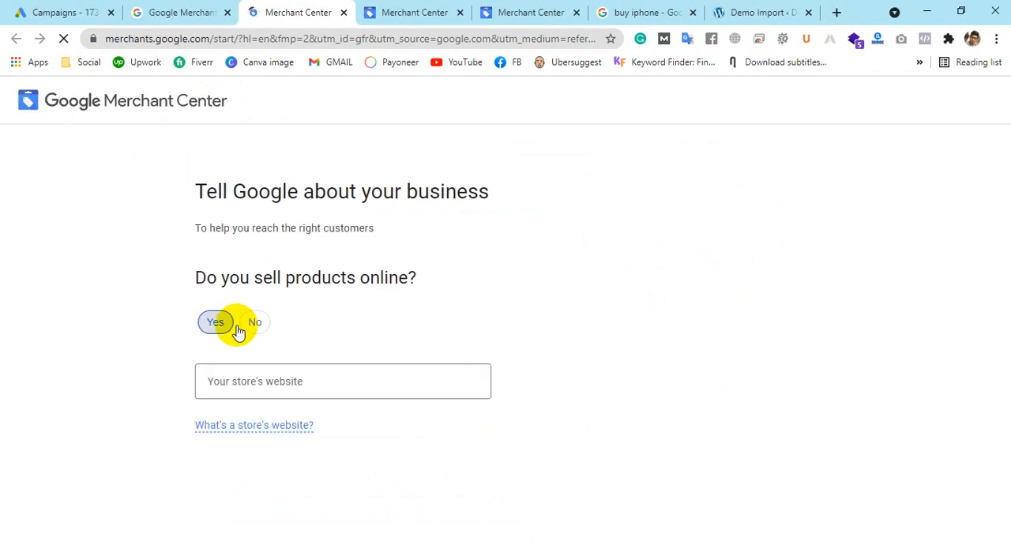
click(273, 380)
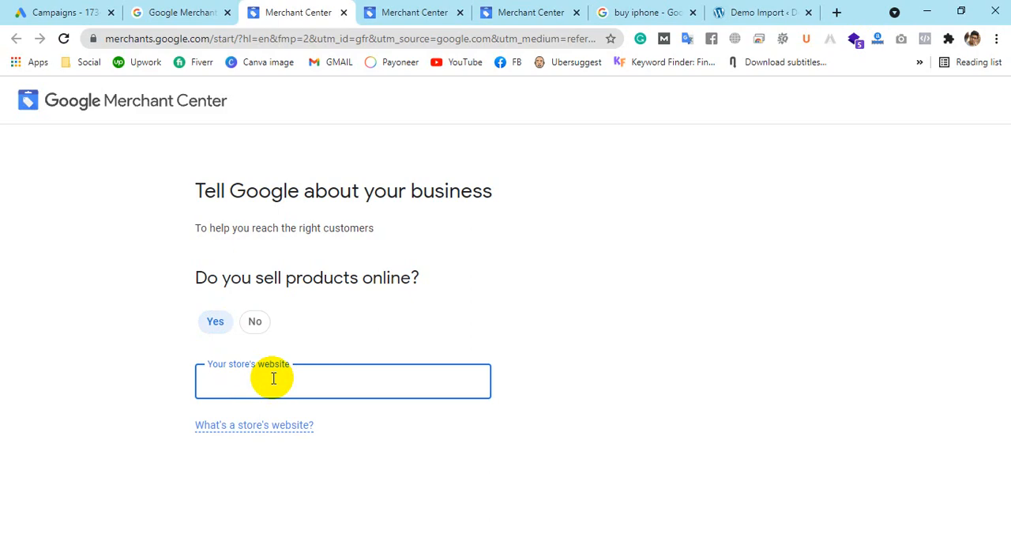
text(https)
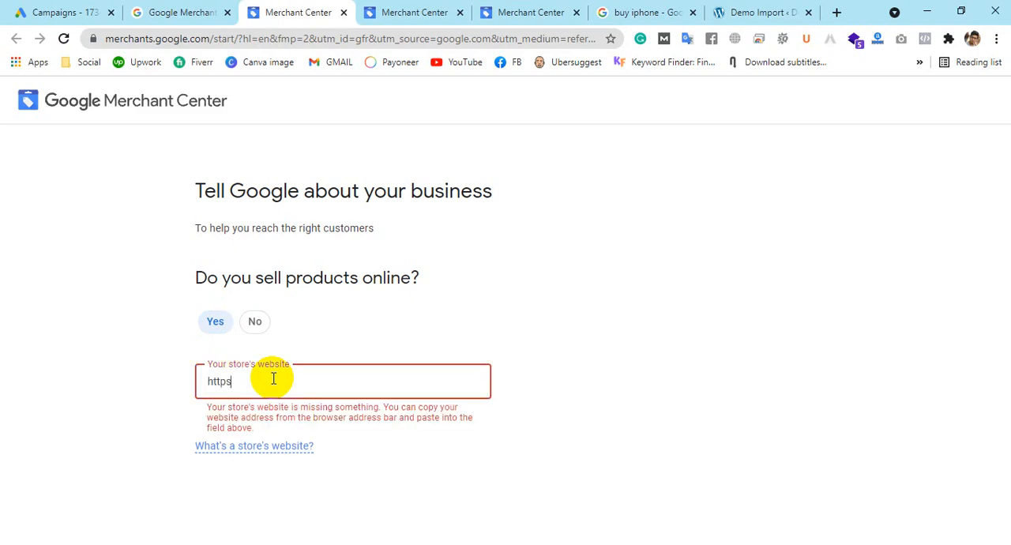
text(://)
text(objectiv)
key(BackSpace)
text(ut.com)
click(539, 381)
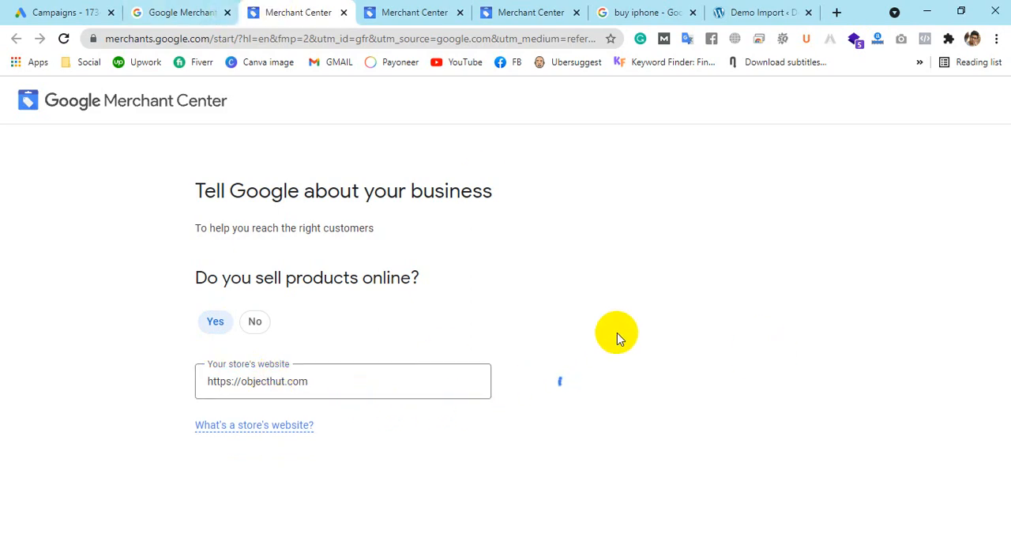
Step: Review the free listings requirements and start creating a Google Merchant Center account
scroll(564, 342, down, 8)
scroll(475, 324, down, 2)
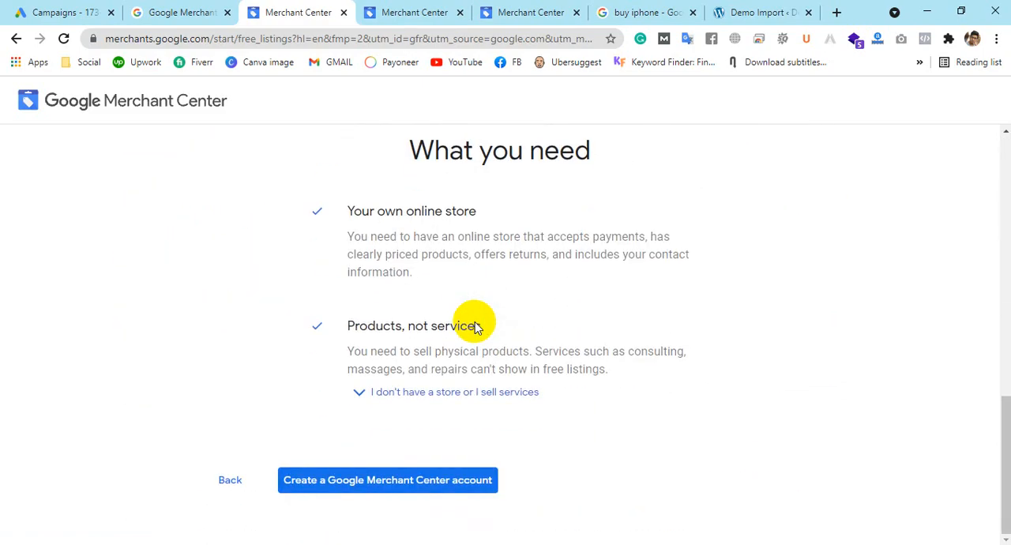
click(385, 480)
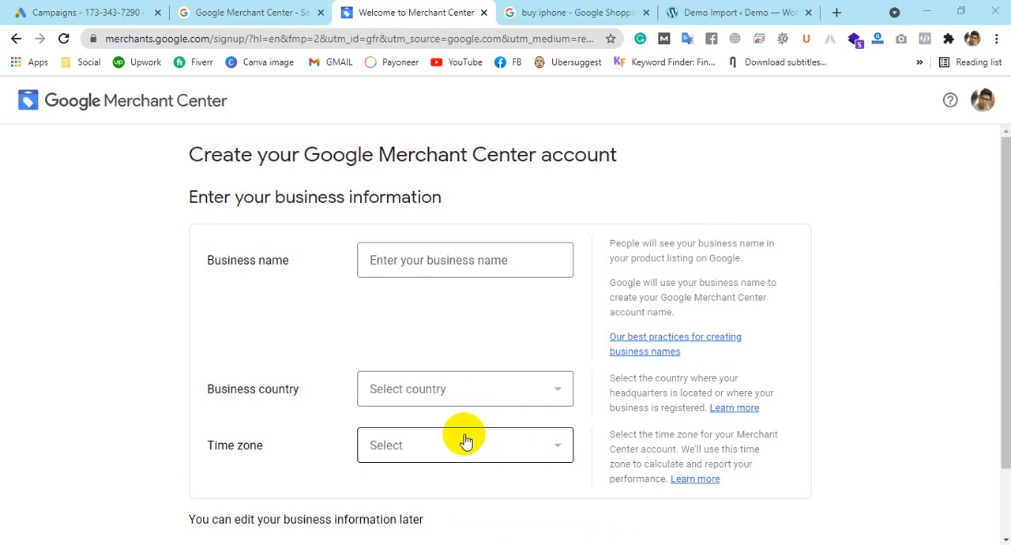
Step: Enter Object Hut as the business name in the Merchant Center sign-up form
click(432, 262)
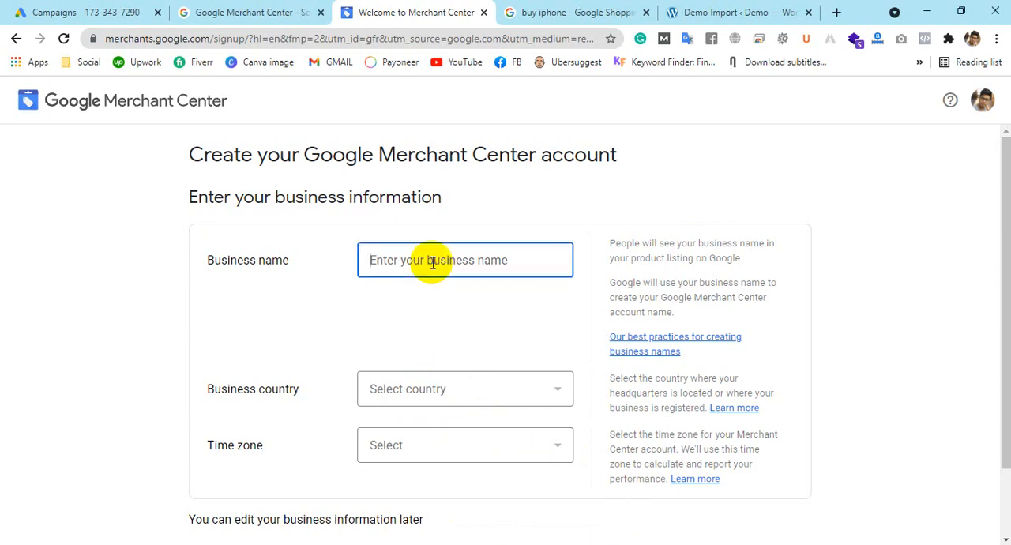
text(Obj)
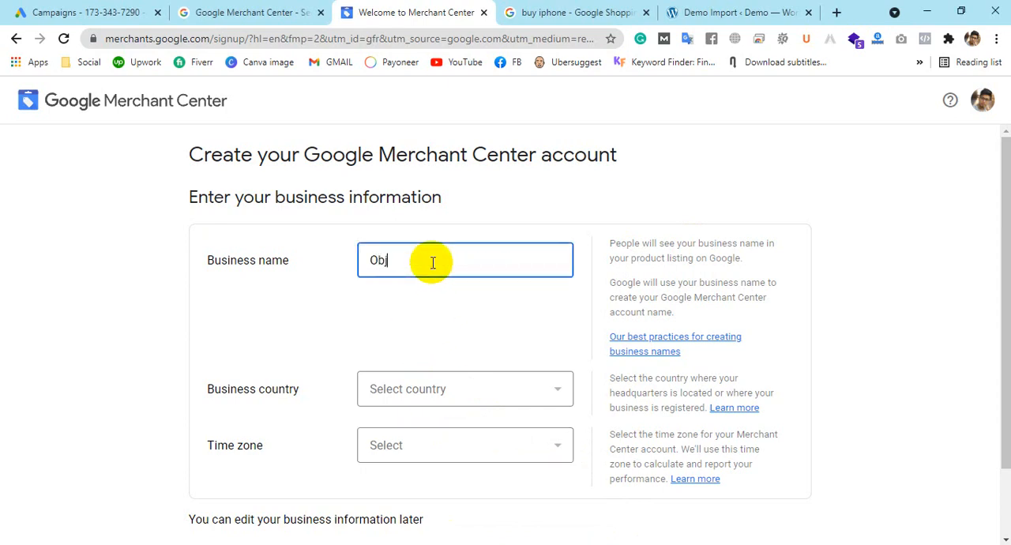
text(ect Hut)
Step: Find and select United States as the business country
click(409, 405)
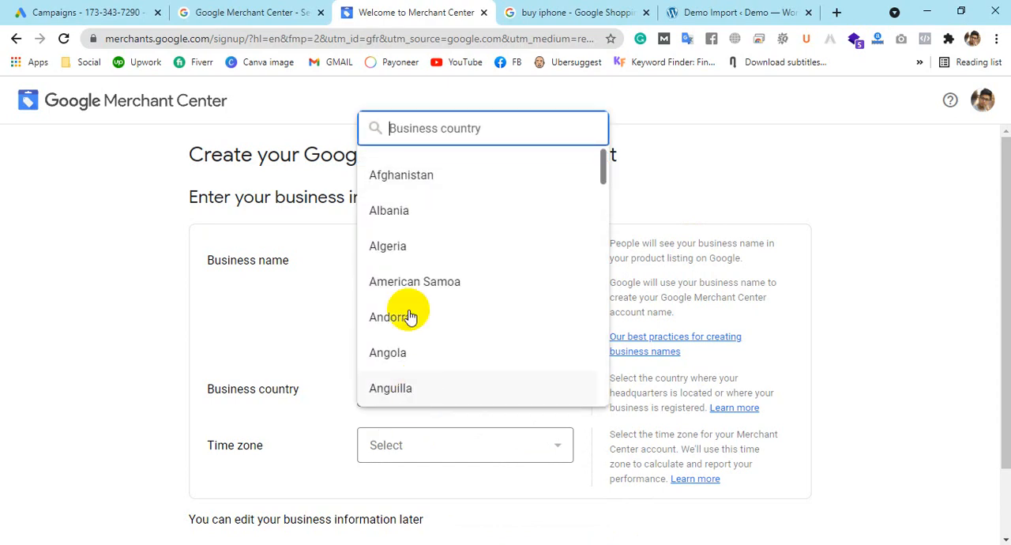
scroll(413, 386, down, 5)
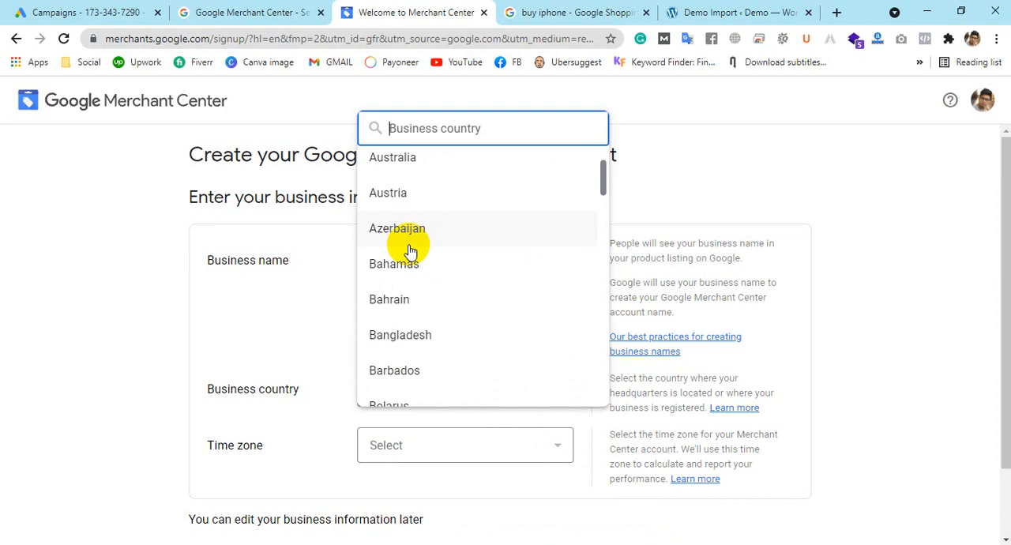
text(us)
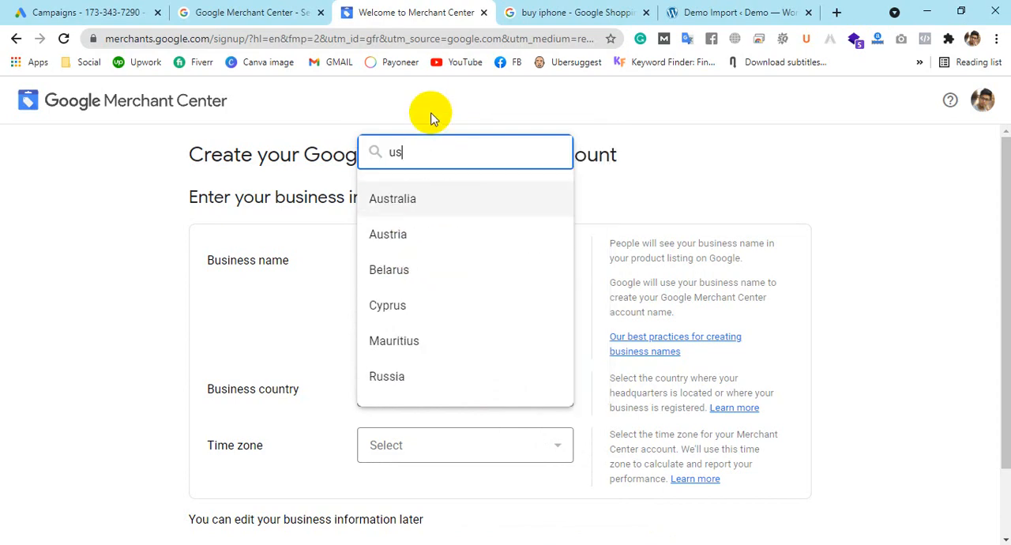
text(a)
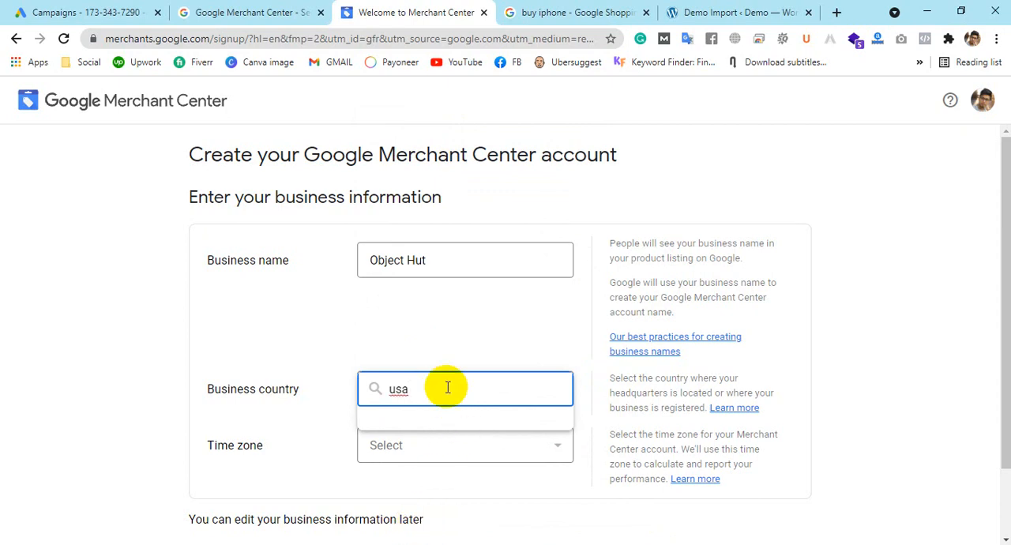
key(BackSpace)
key(BackSpace)
text(nu)
key(BackSpace)
text(i)
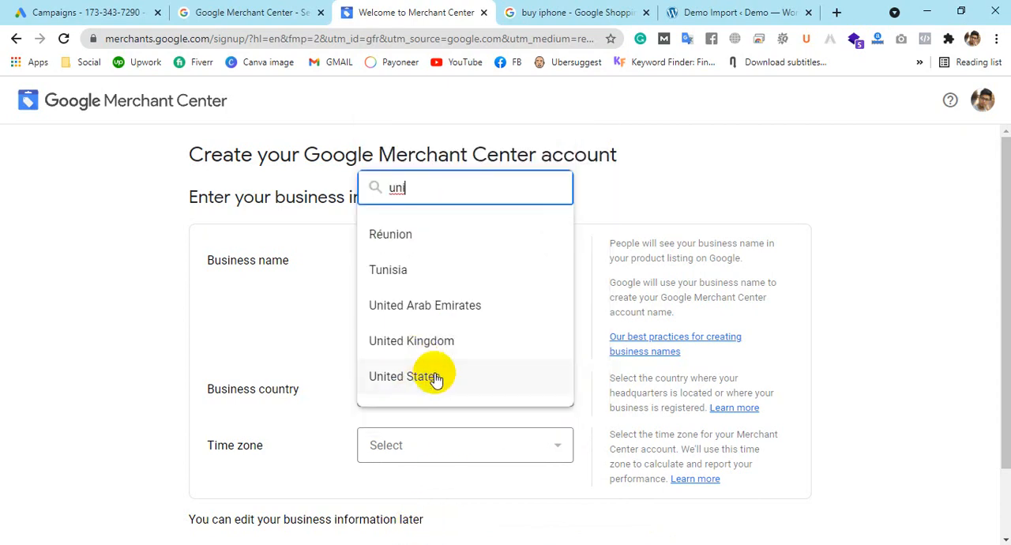
click(435, 378)
Step: Choose (GMT-08:00) Pacific Standard Time (Los Angeles) as the account's time zone
scroll(778, 347, down, 1)
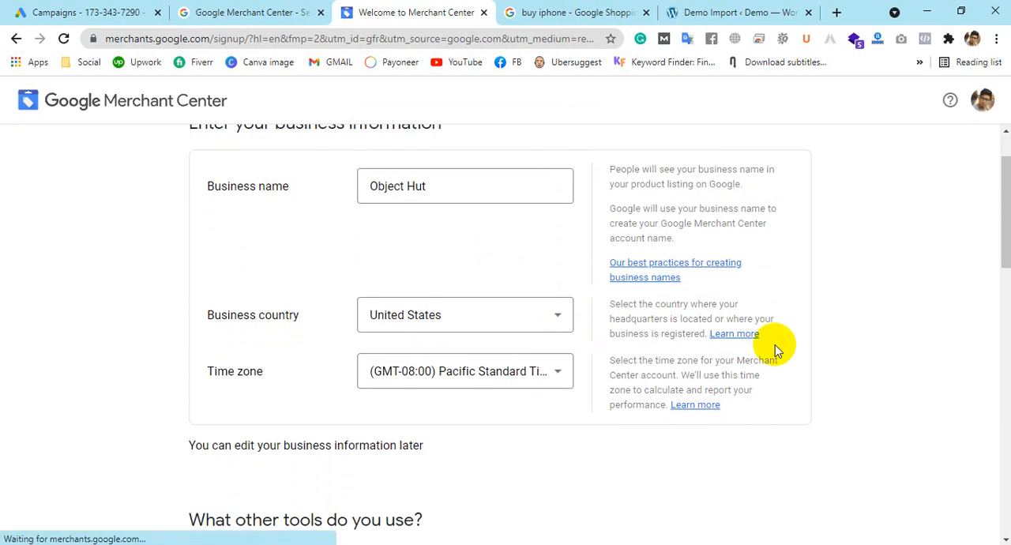
click(553, 375)
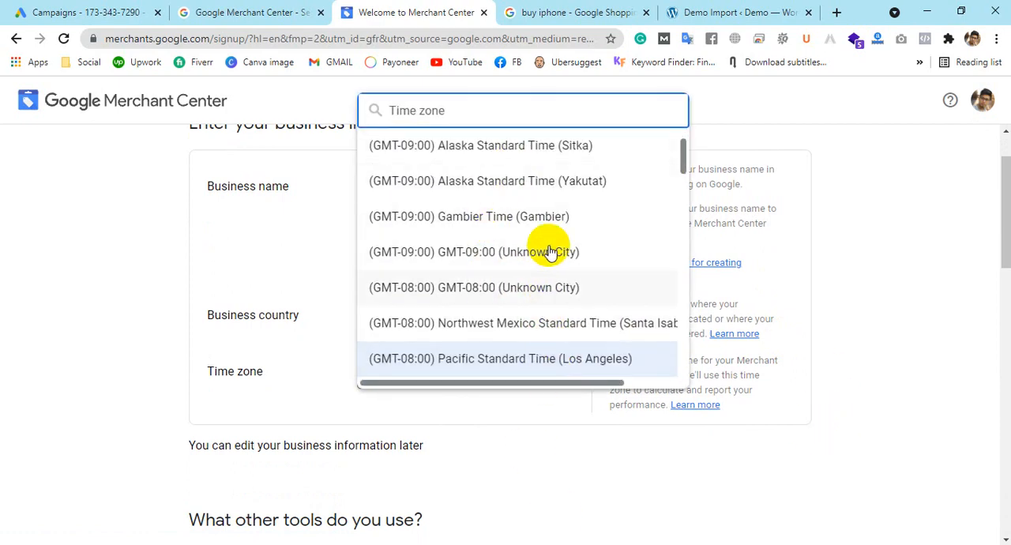
click(493, 362)
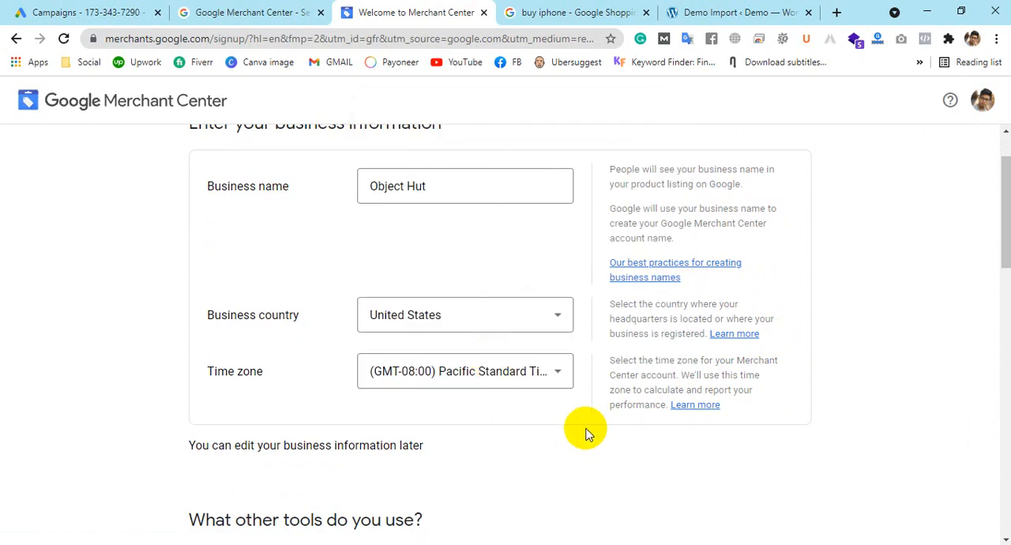
Step: Review the other tools and email sign-up options, and agree to the Google Merchant Center Terms of Service
scroll(483, 361, down, 3)
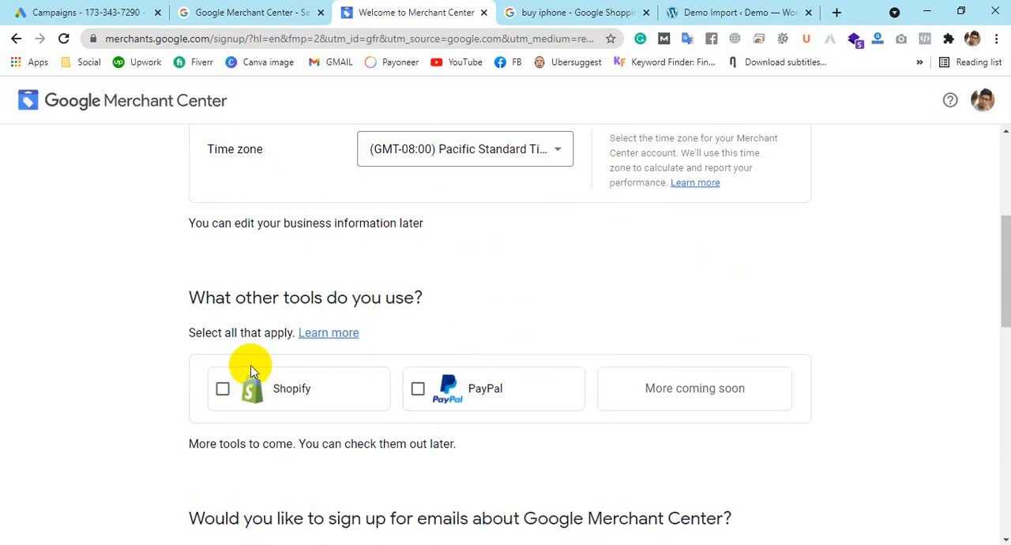
scroll(484, 273, down, 1)
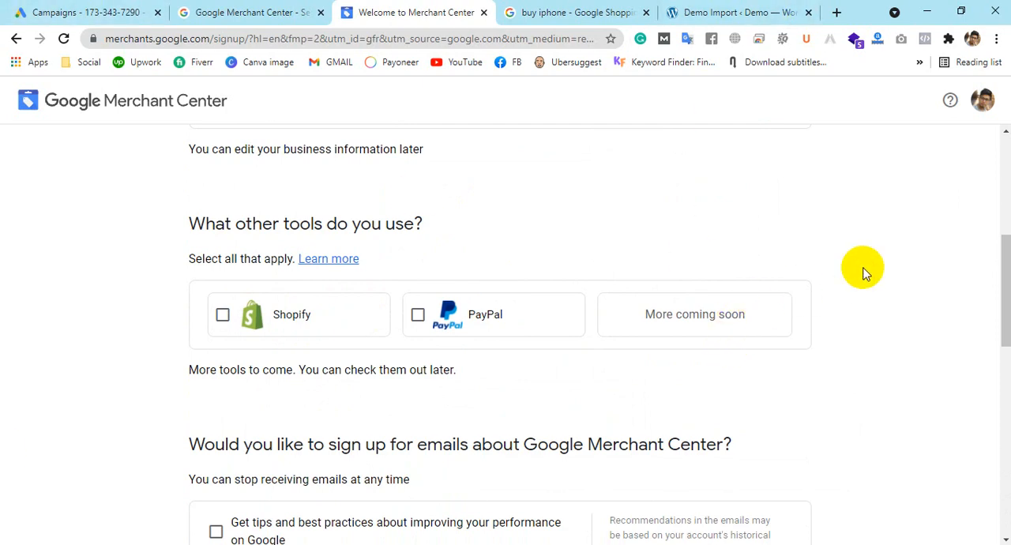
scroll(520, 215, down, 3)
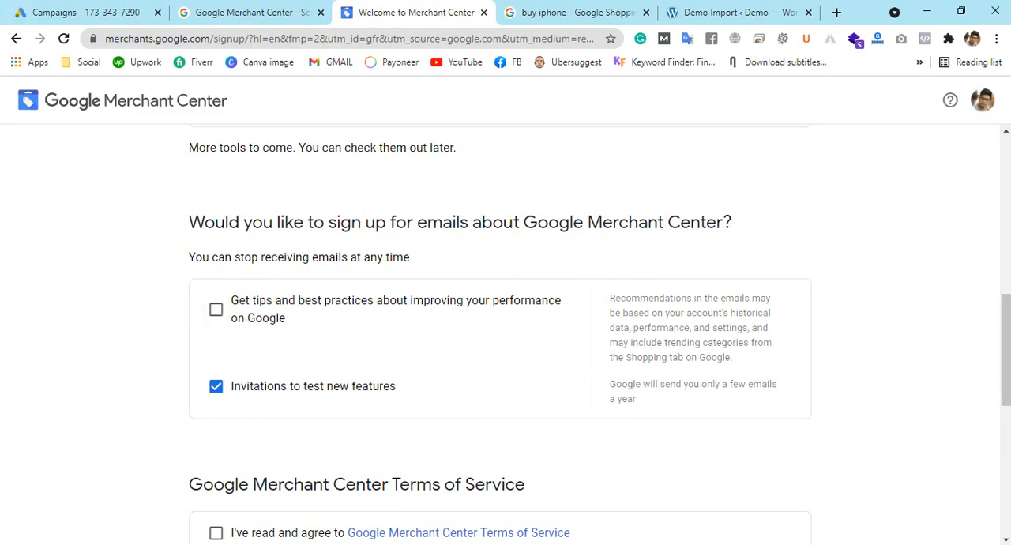
scroll(576, 357, down, 1)
scroll(566, 320, down, 1)
click(217, 385)
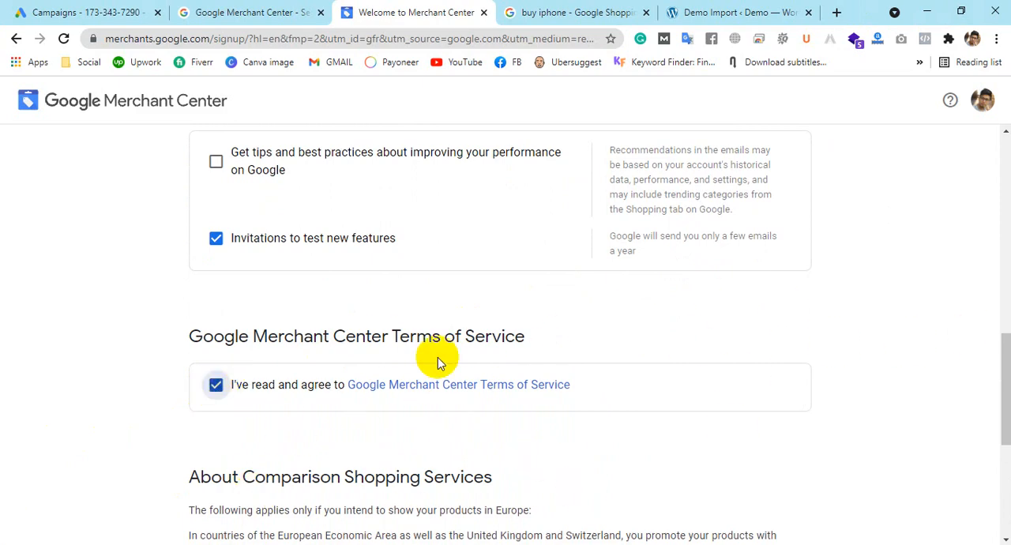
Step: Open the full Merchant Center Terms and Conditions, read through them, and save the agreement
click(424, 385)
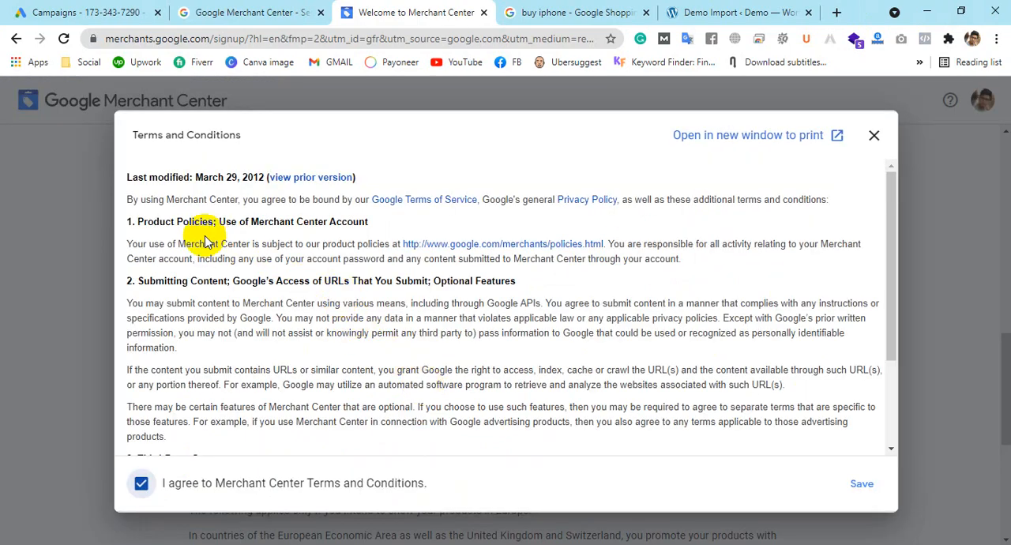
scroll(636, 347, down, 2)
scroll(636, 349, down, 2)
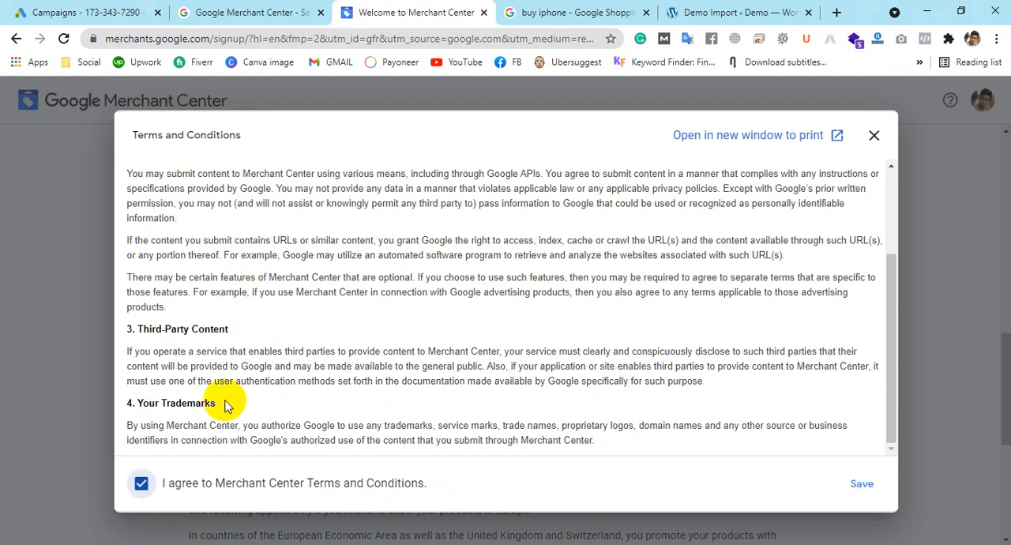
click(869, 483)
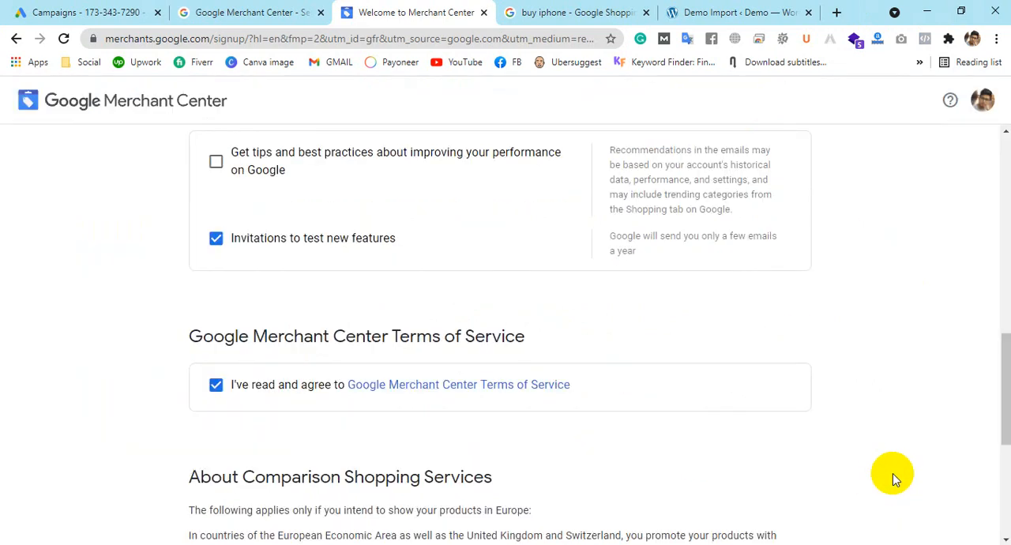
Step: Look over the Comparison Shopping Services information and create the Merchant Center account
scroll(848, 359, down, 4)
scroll(844, 355, down, 1)
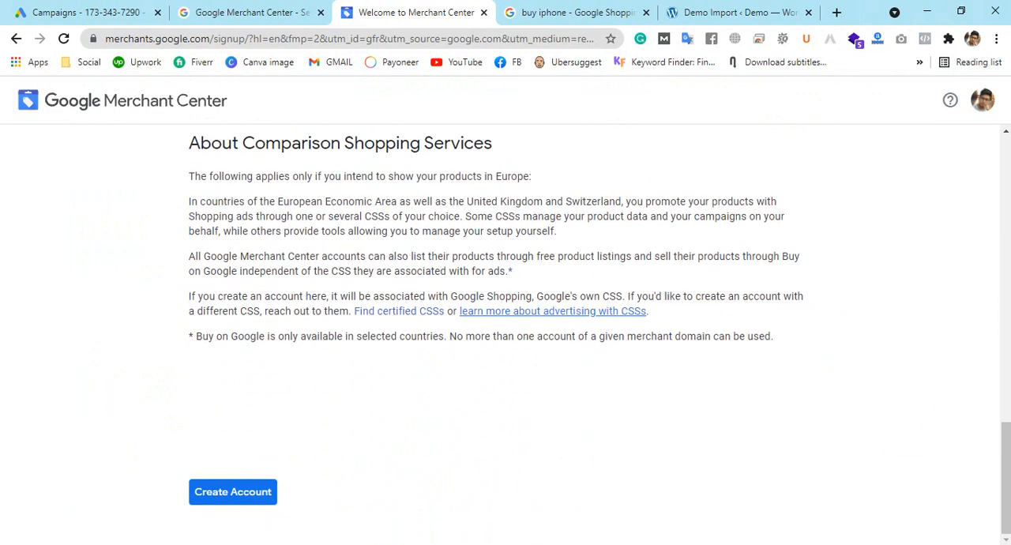
scroll(816, 350, up, 5)
scroll(817, 286, down, 5)
click(224, 492)
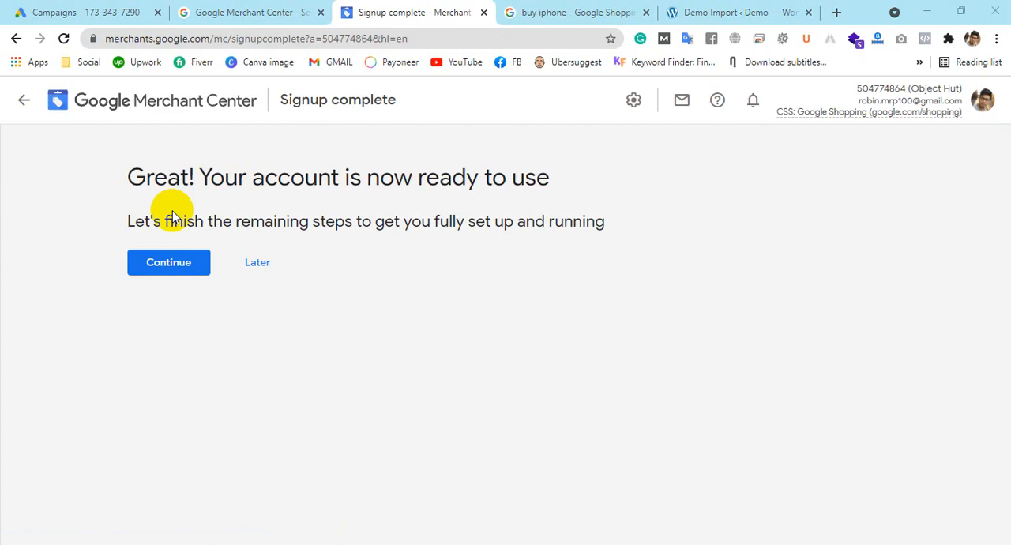
Step: Continue the account setup past the "Show your products on Google for free" overview to the business details form
click(187, 276)
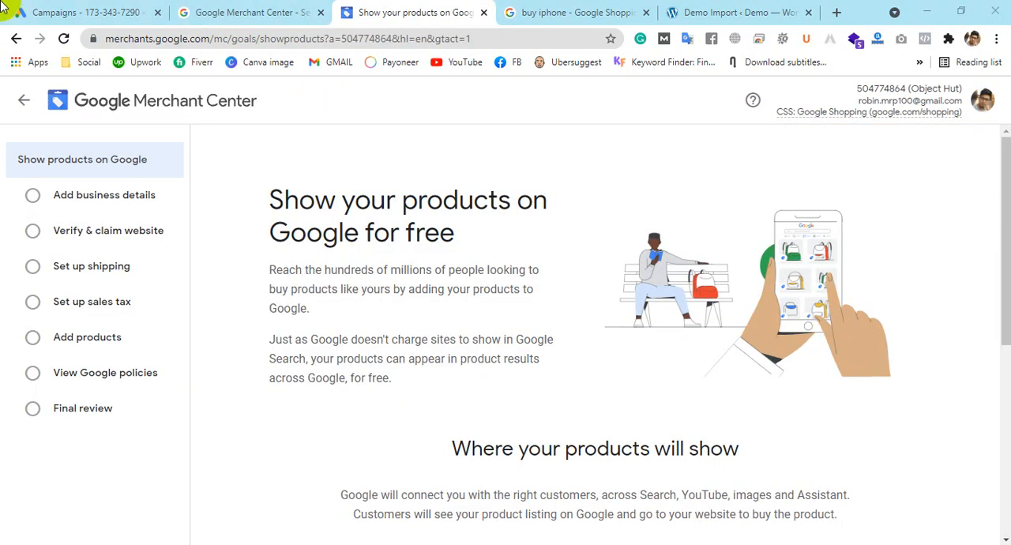
scroll(688, 304, down, 4)
scroll(695, 306, down, 1)
scroll(868, 357, up, 4)
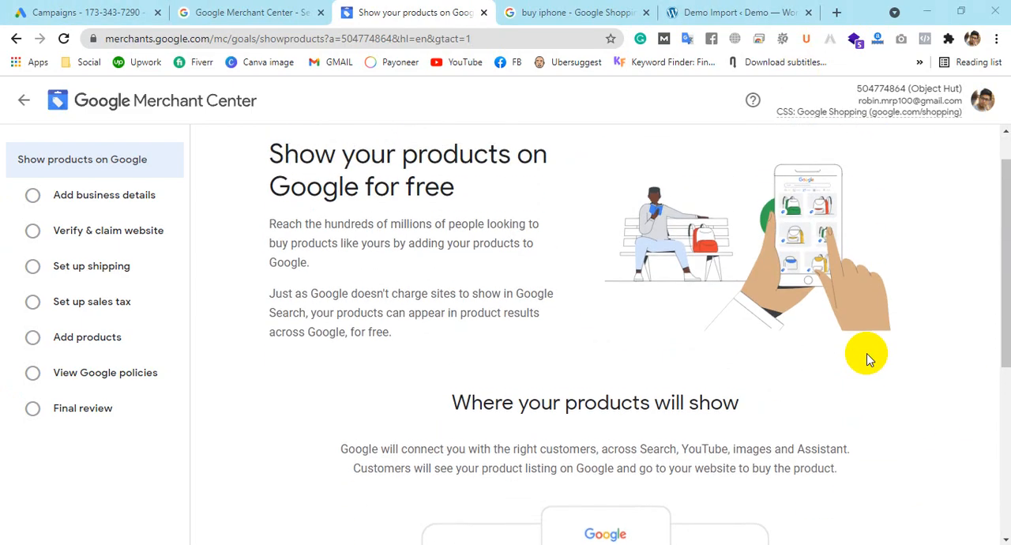
scroll(870, 360, up, 1)
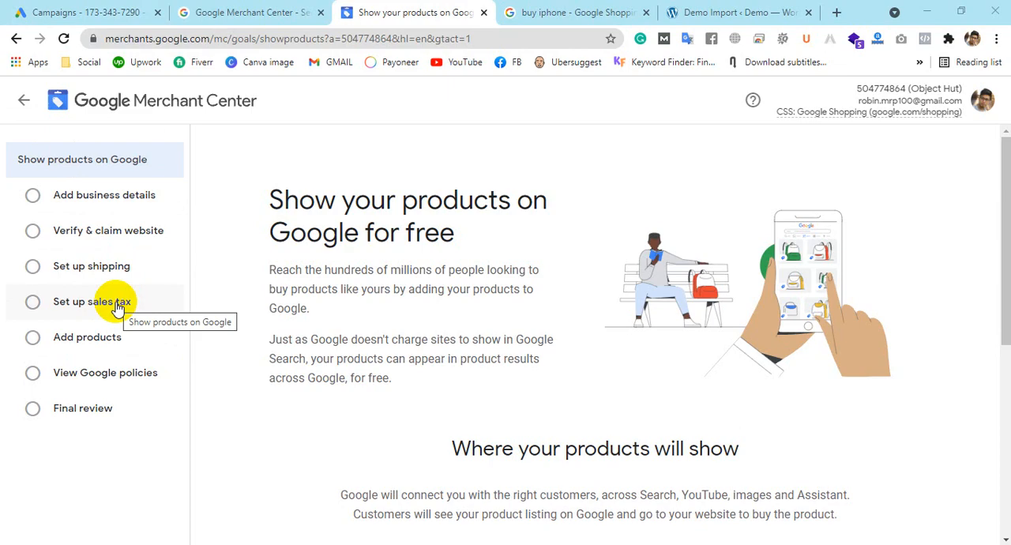
scroll(884, 355, down, 5)
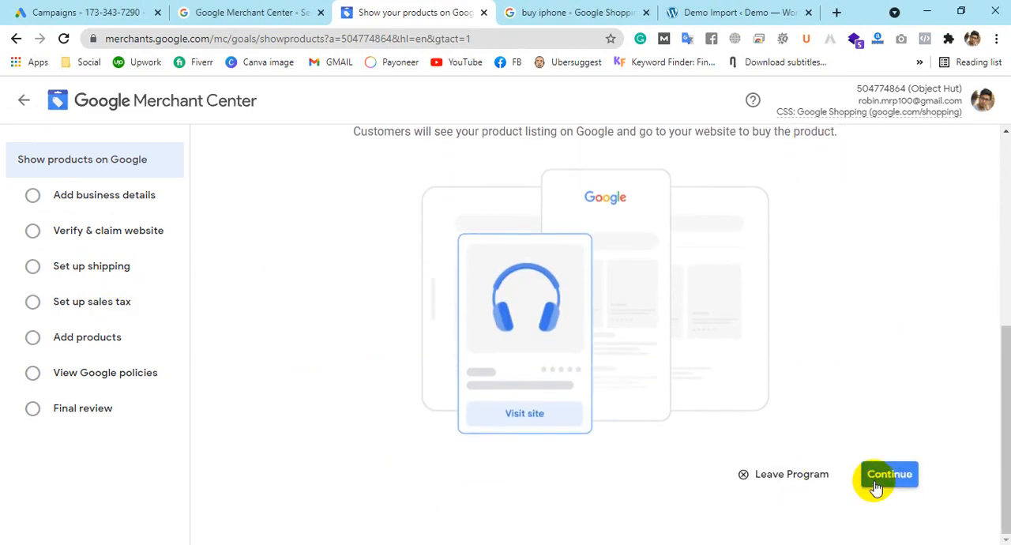
click(874, 480)
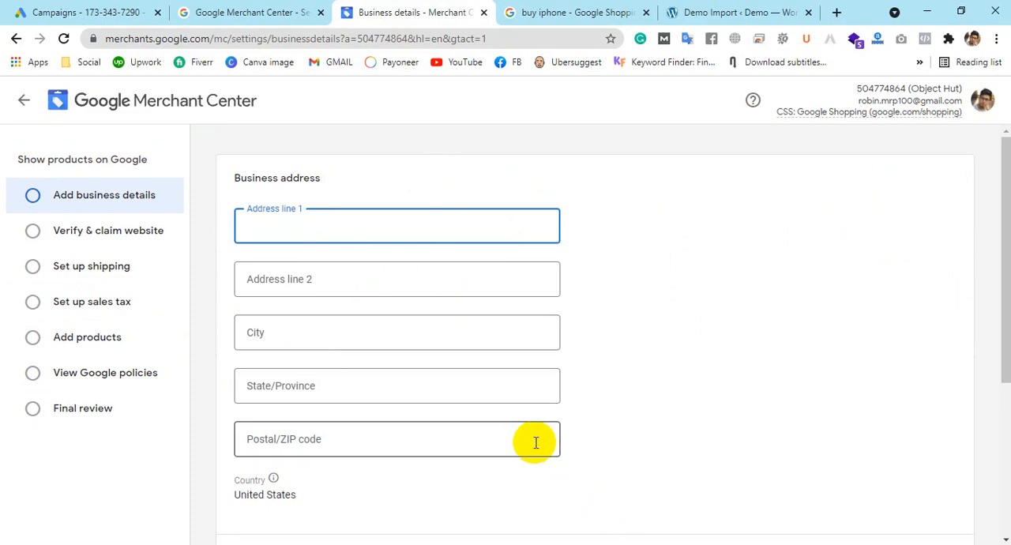
Step: Examine the business address and phone verification fields, and switch to the Fake Name Generator page for a sample United States address
scroll(535, 440, down, 3)
scroll(535, 441, up, 3)
scroll(535, 441, down, 3)
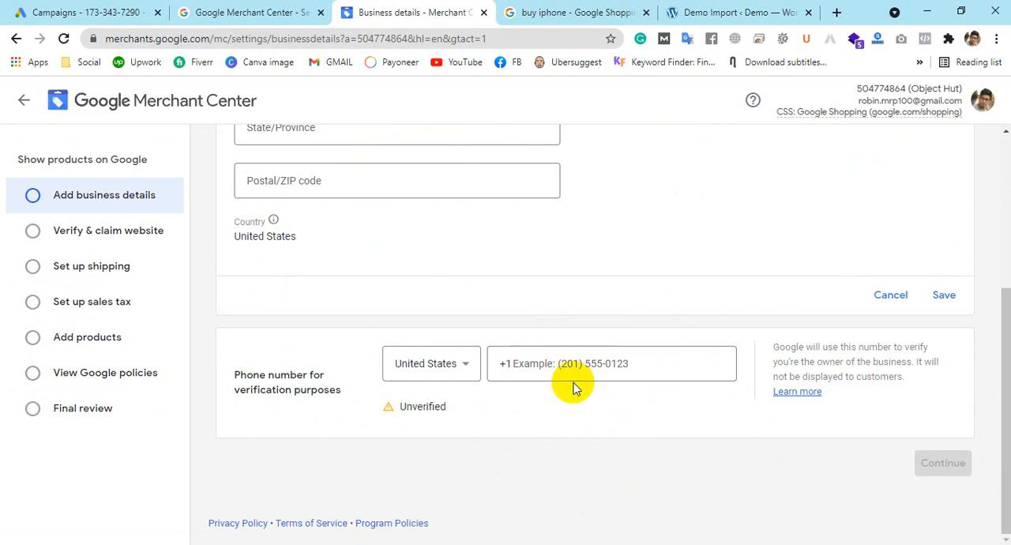
scroll(749, 404, up, 3)
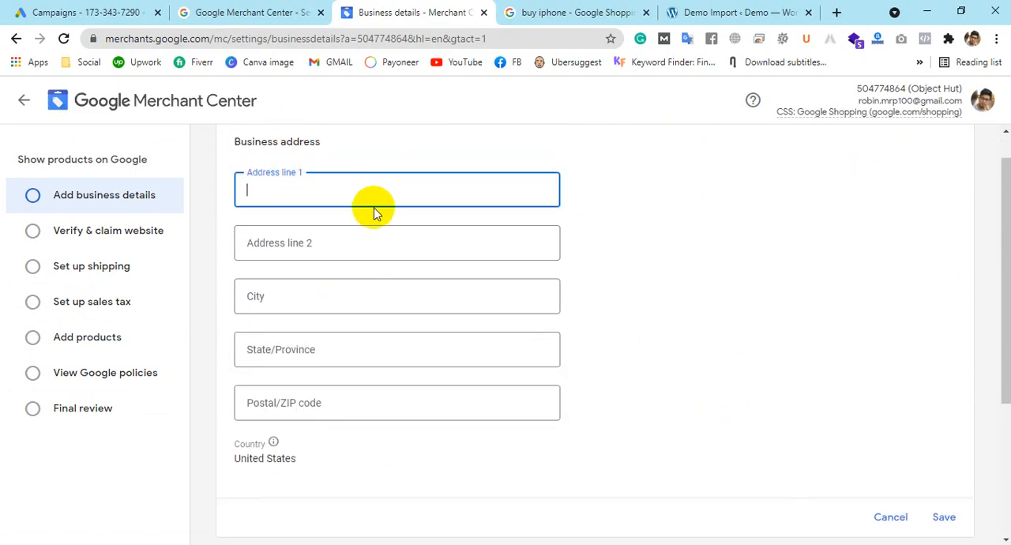
key(alt+Tab)
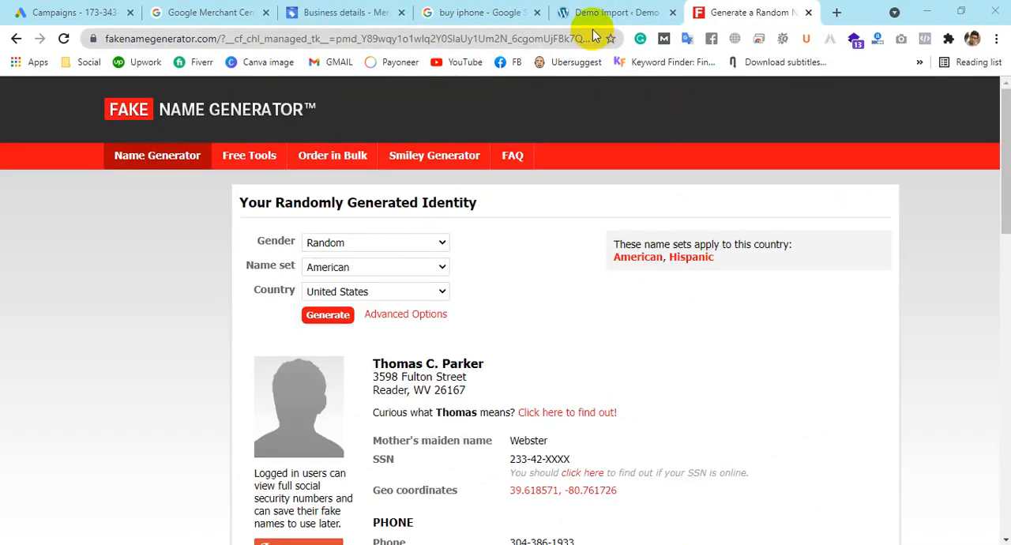
Step: Place the Fake Name Generator page beside the business details page and look through the generated identity's contact, finance and tracking details
click(336, 10)
drag(715, 14, 477, 26)
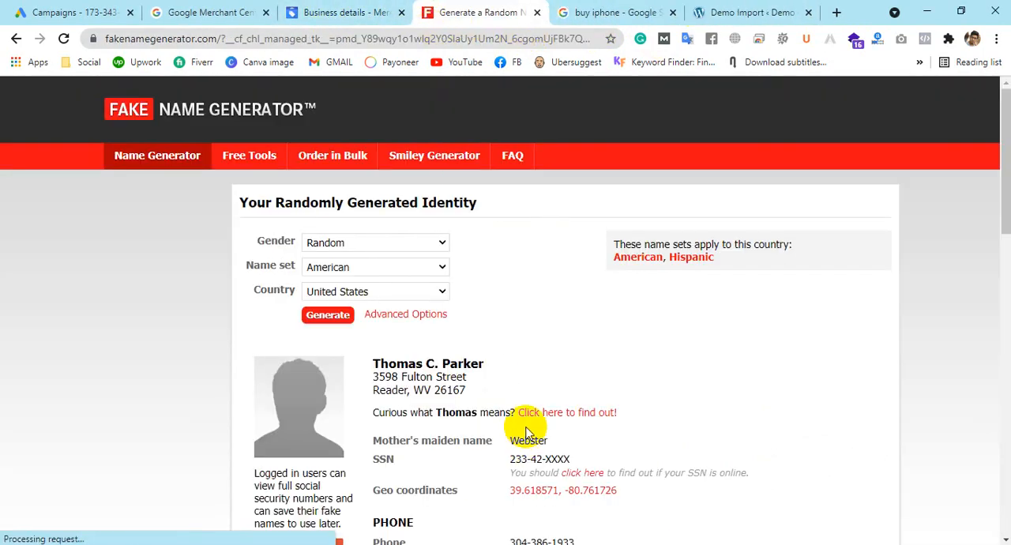
scroll(526, 395, down, 1)
drag(372, 305, 555, 312)
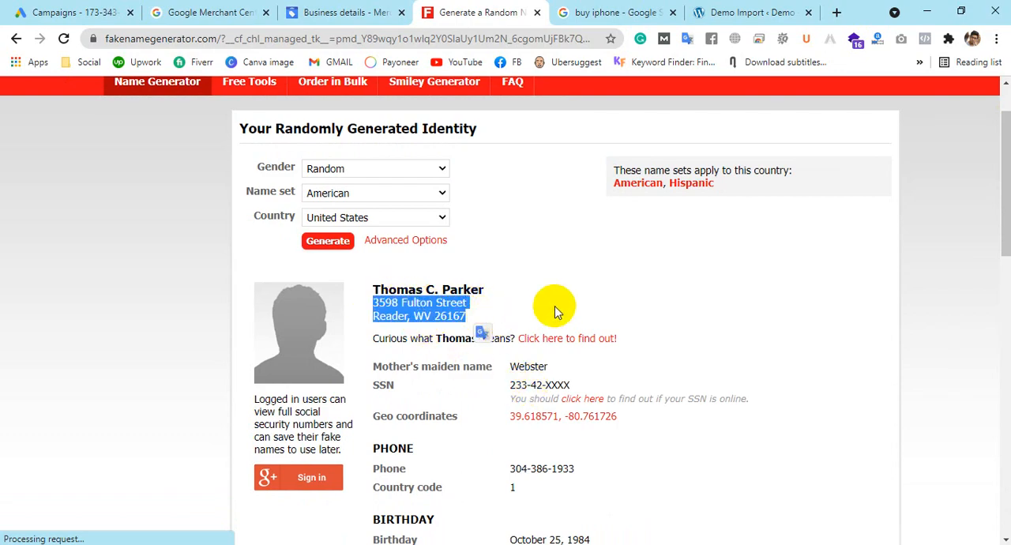
scroll(677, 277, down, 4)
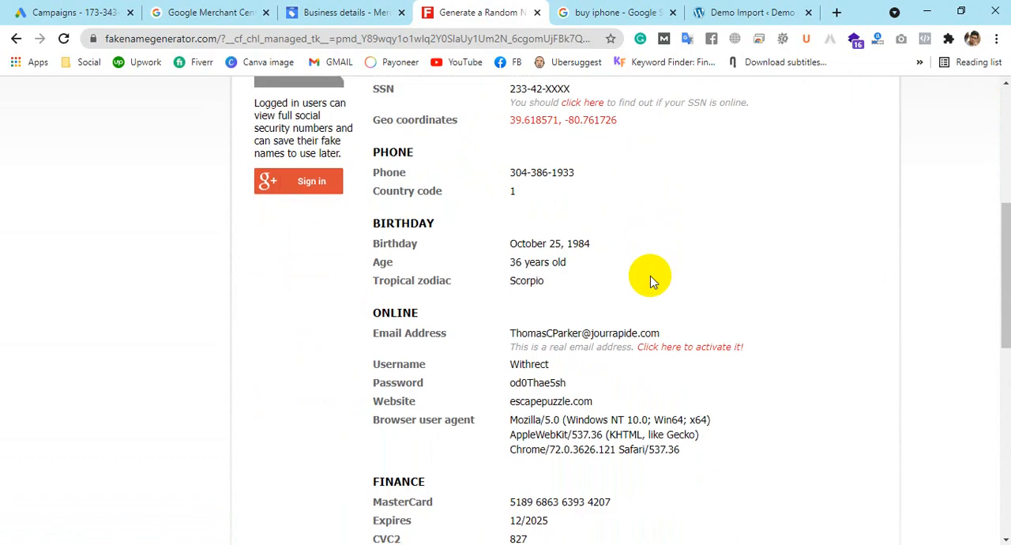
scroll(451, 339, down, 1)
scroll(593, 334, down, 3)
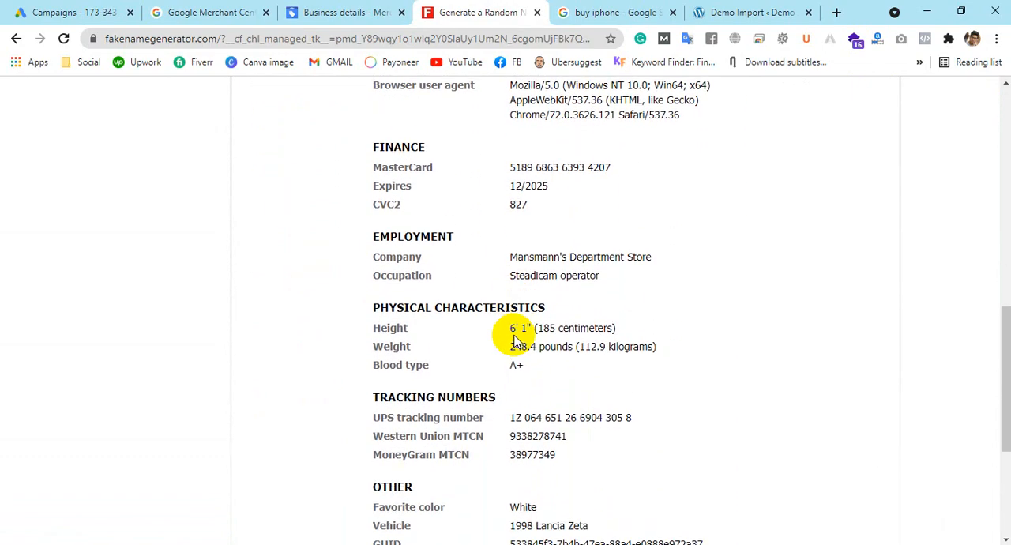
scroll(513, 340, down, 1)
scroll(485, 355, down, 2)
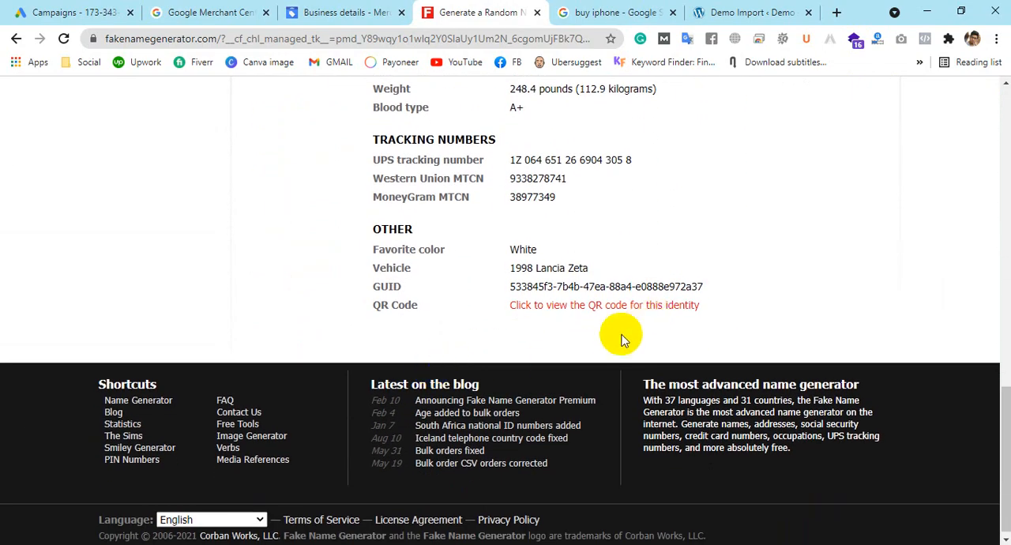
scroll(711, 312, up, 6)
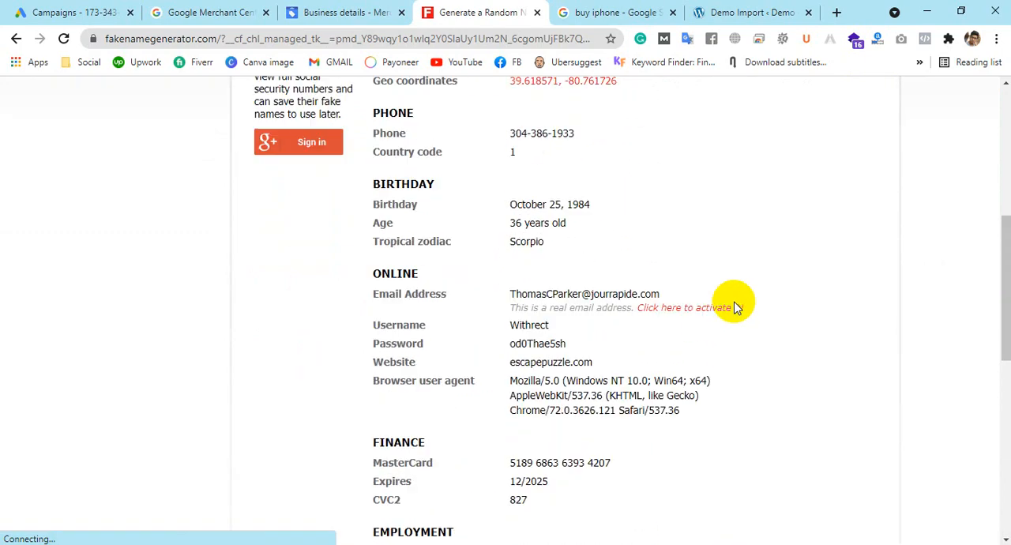
scroll(734, 307, up, 7)
scroll(763, 318, down, 2)
Step: Copy the sample identity's street and city from Fake Name Generator into Address line 1 of the Merchant Center business address
click(391, 241)
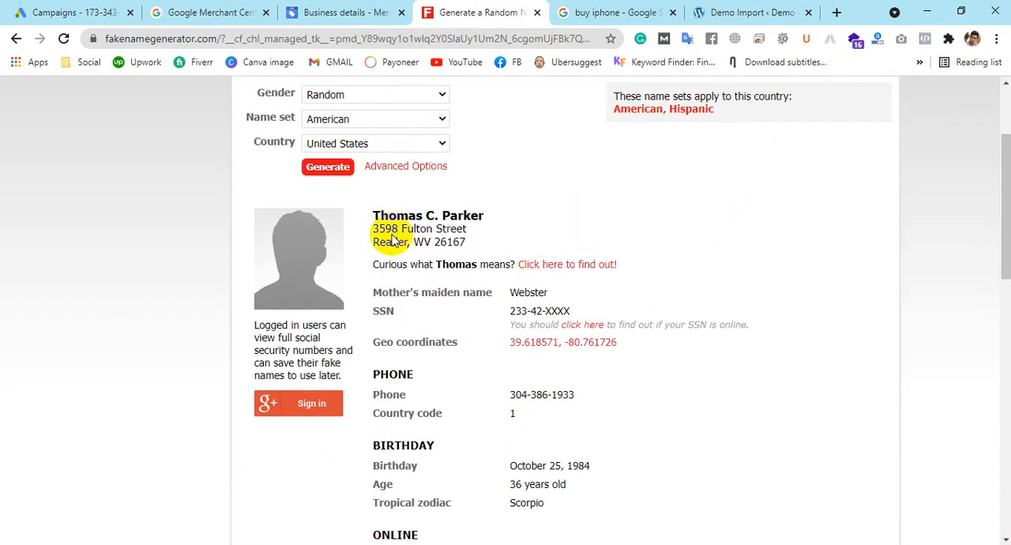
drag(372, 226, 476, 235)
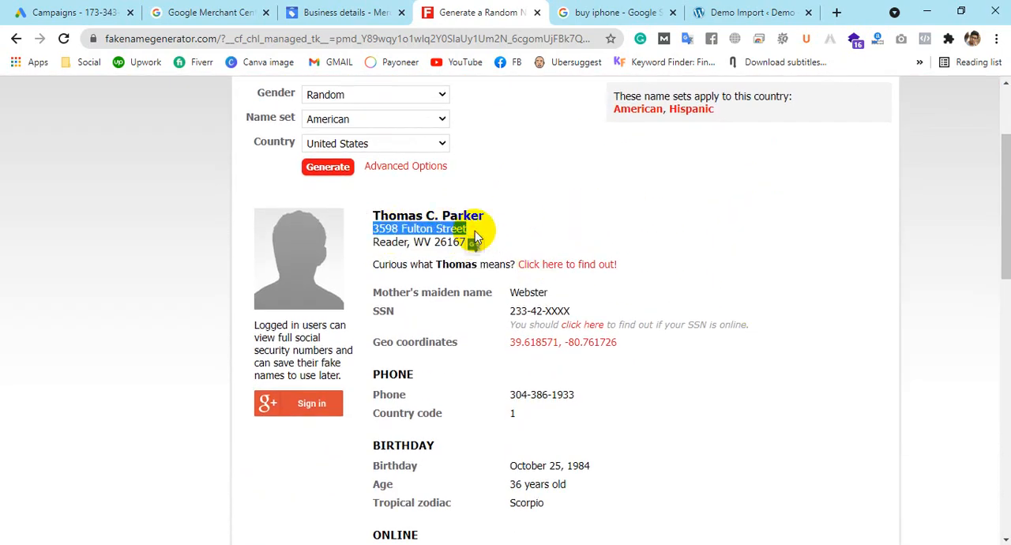
key(ctrl+c)
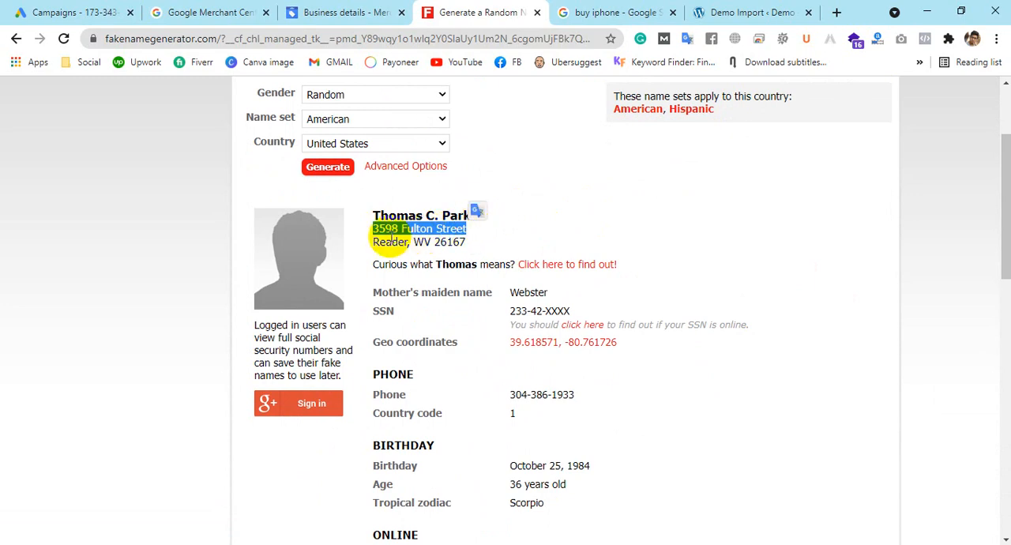
click(401, 240)
drag(376, 229, 403, 241)
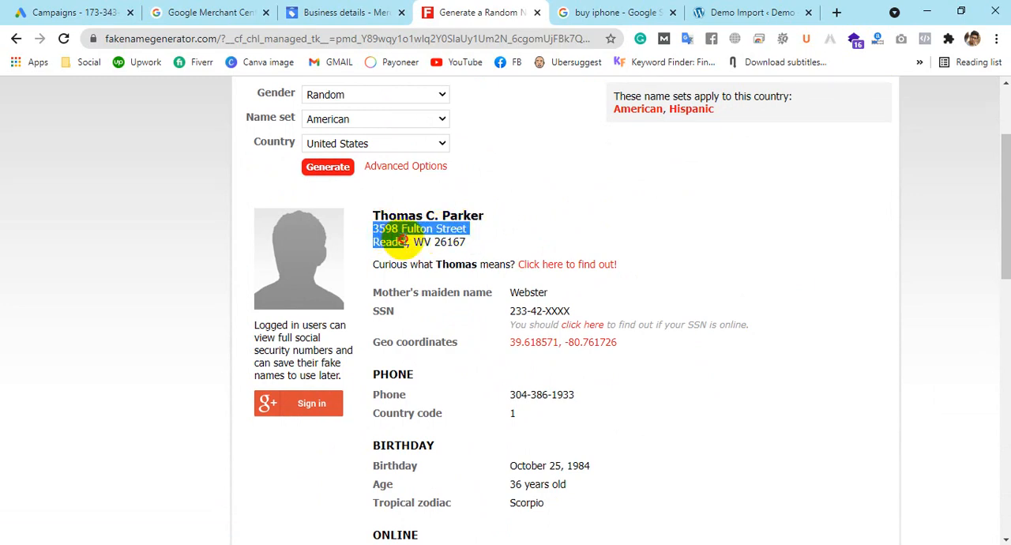
click(317, 13)
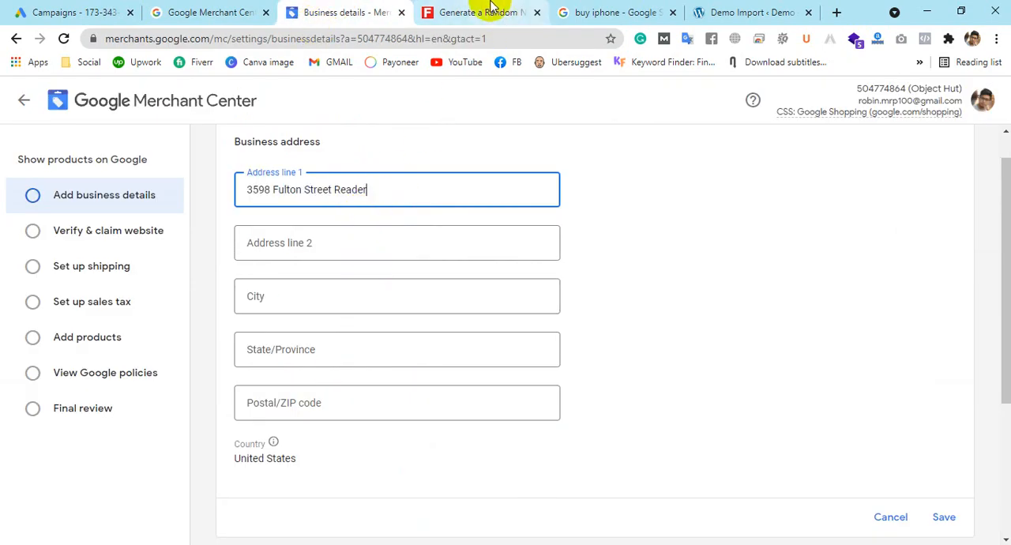
Step: Append the sample identity's state abbreviation to Address line 1, leaving out the ZIP code
click(447, 9)
drag(413, 242, 473, 247)
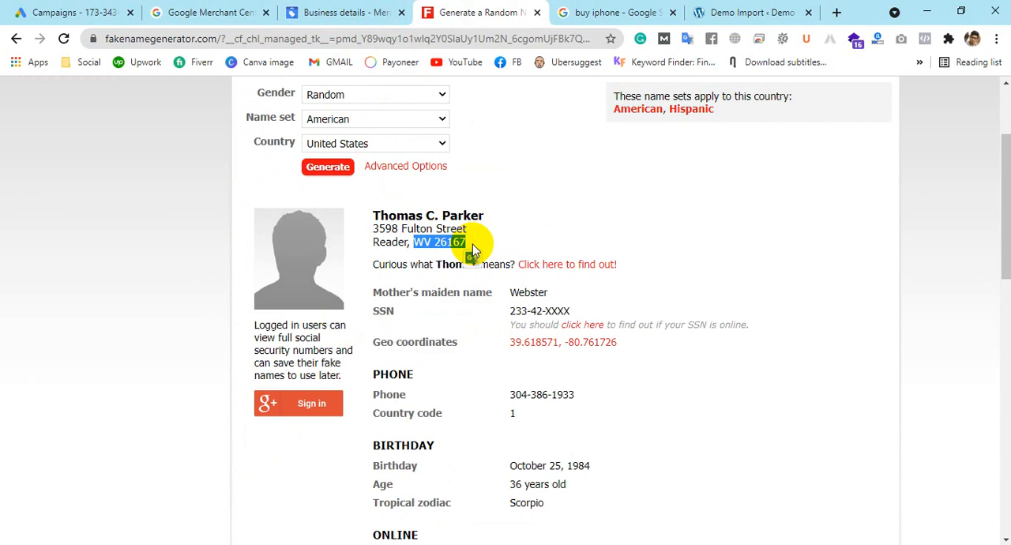
click(340, 12)
click(351, 235)
click(397, 187)
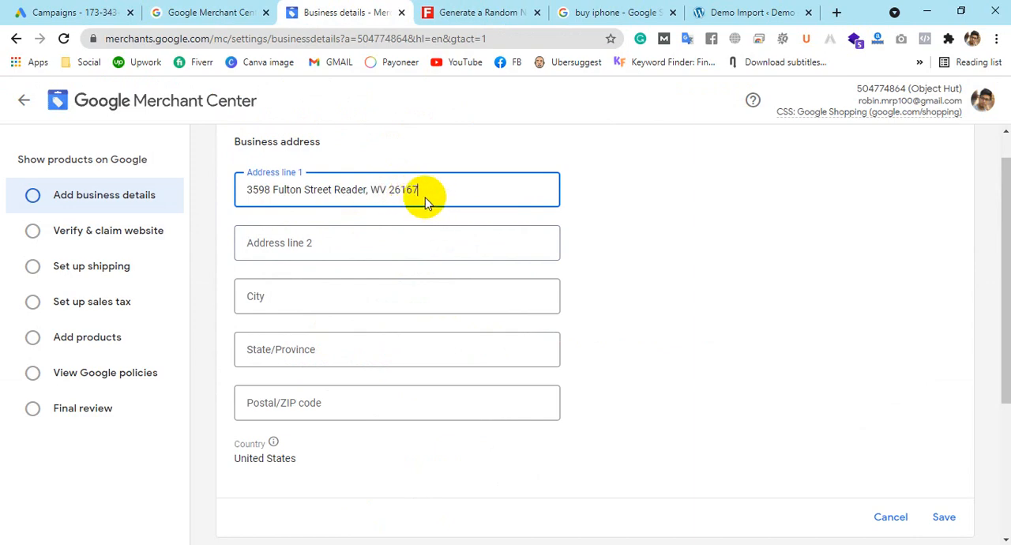
drag(417, 191, 394, 190)
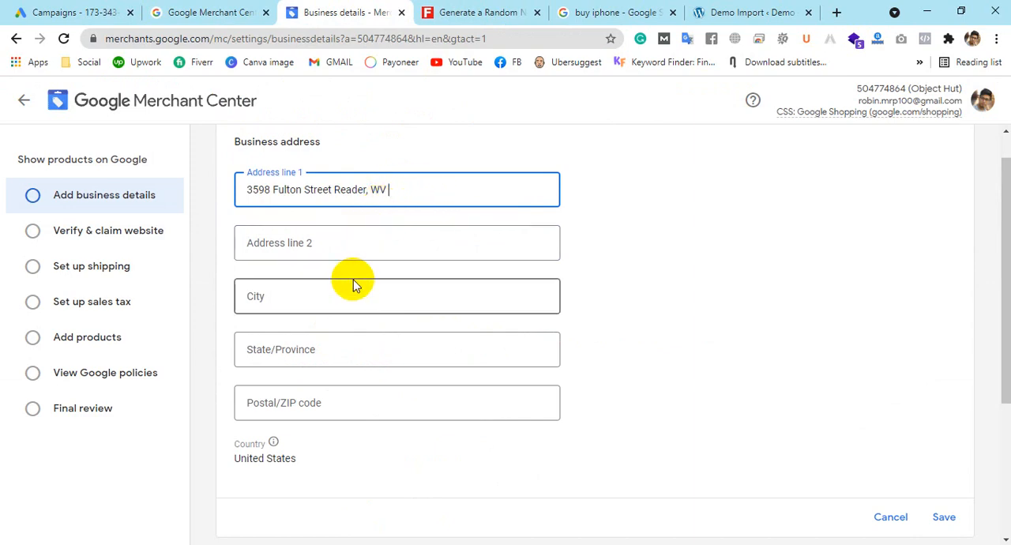
Step: Generate another random United States identity in Fake Name Generator and enter Taxes as the business address city in Merchant Center
click(349, 300)
click(478, 16)
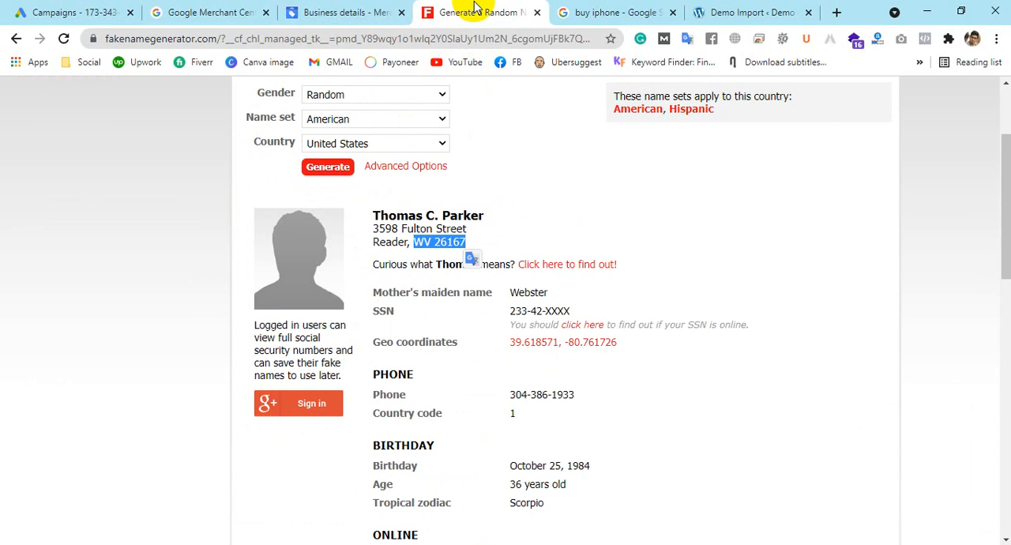
click(565, 239)
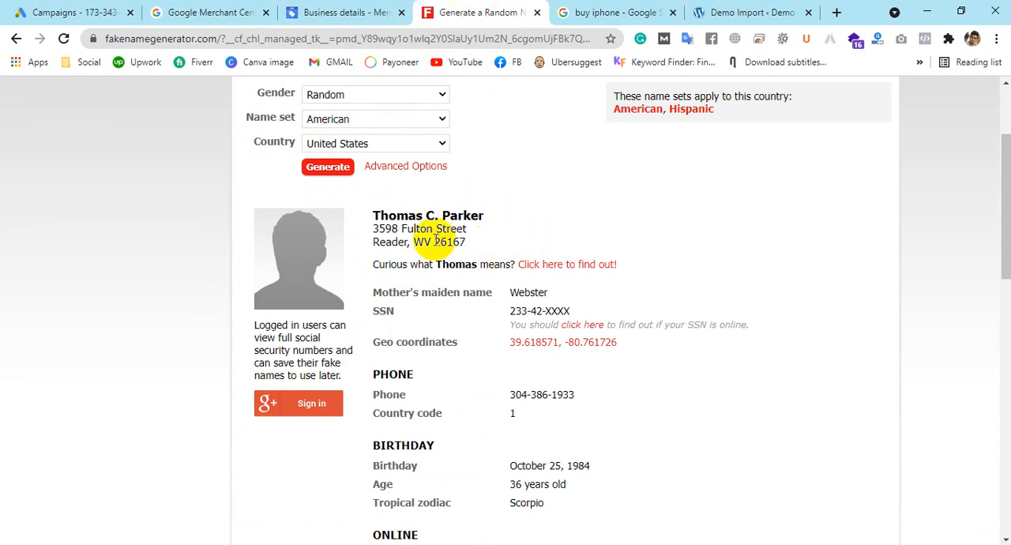
drag(431, 242, 412, 241)
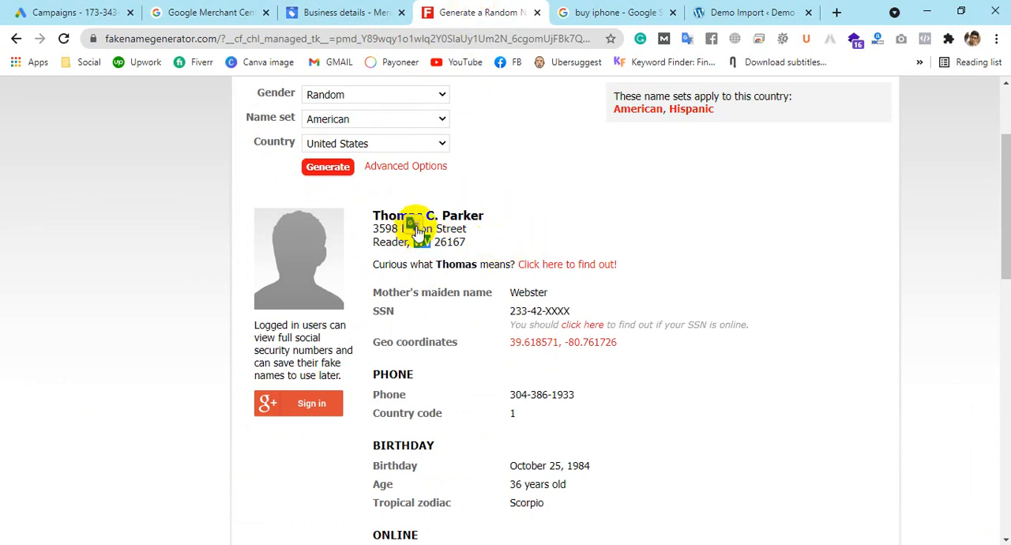
click(345, 168)
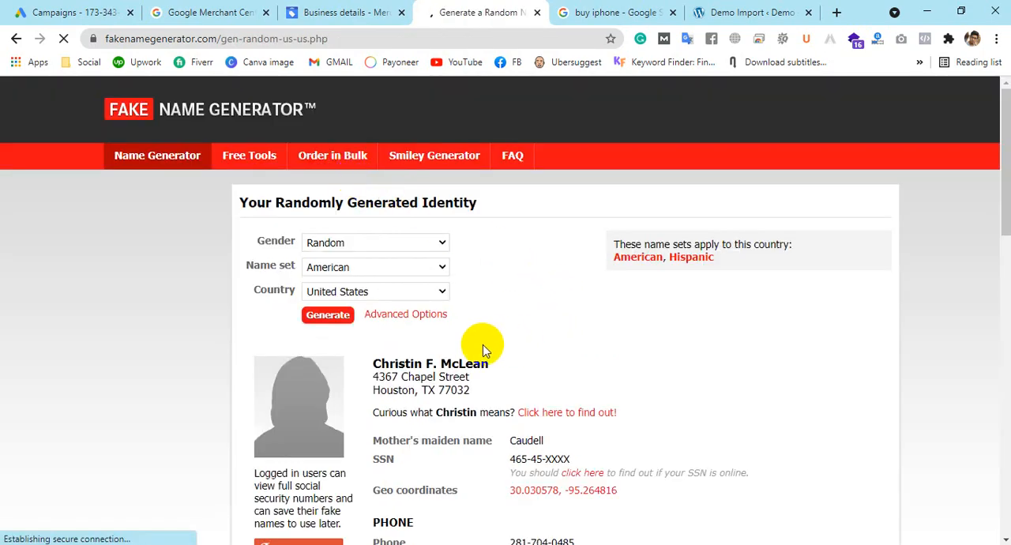
click(414, 389)
click(379, 376)
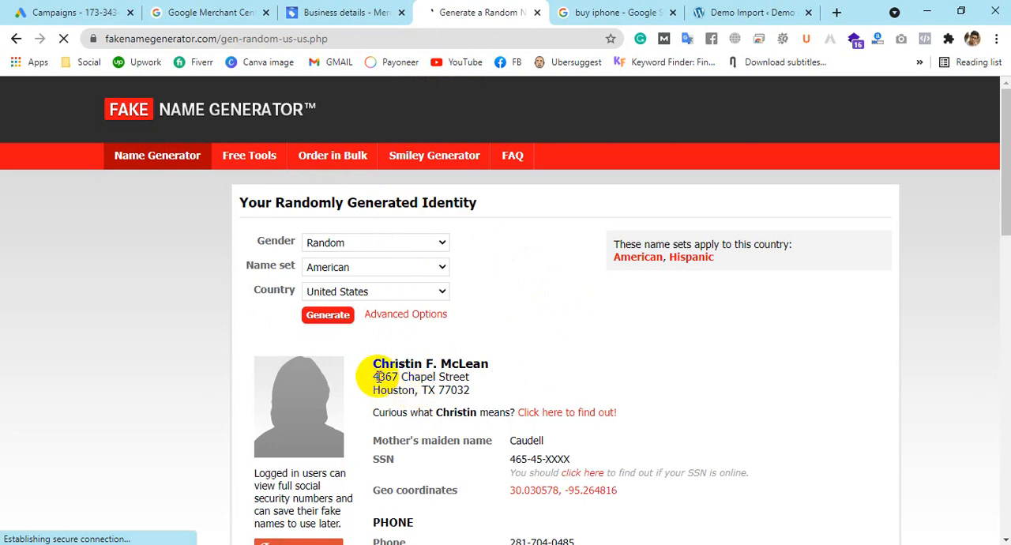
click(330, 10)
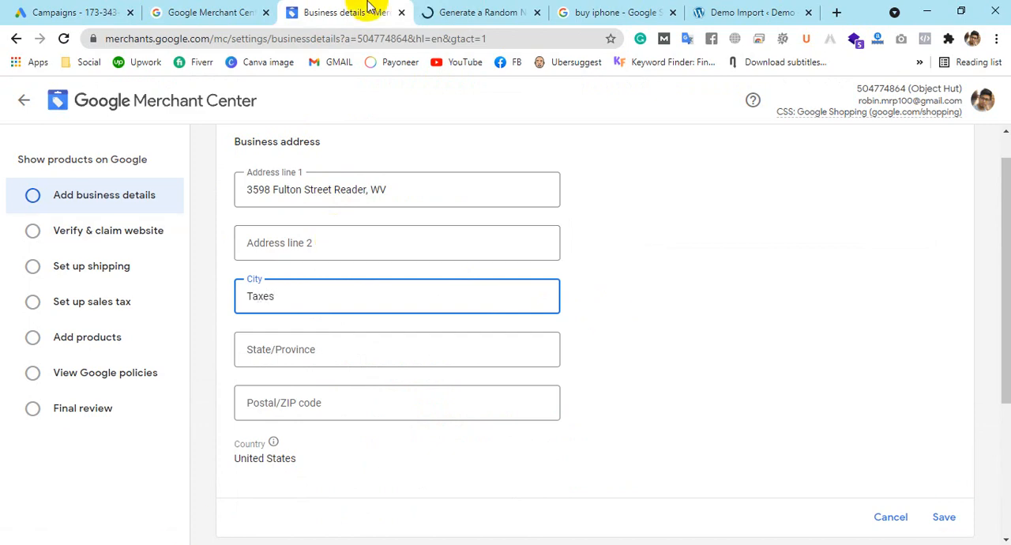
Step: Replace Address line 1 with the street, city and state abbreviation of the newly generated identity
click(318, 350)
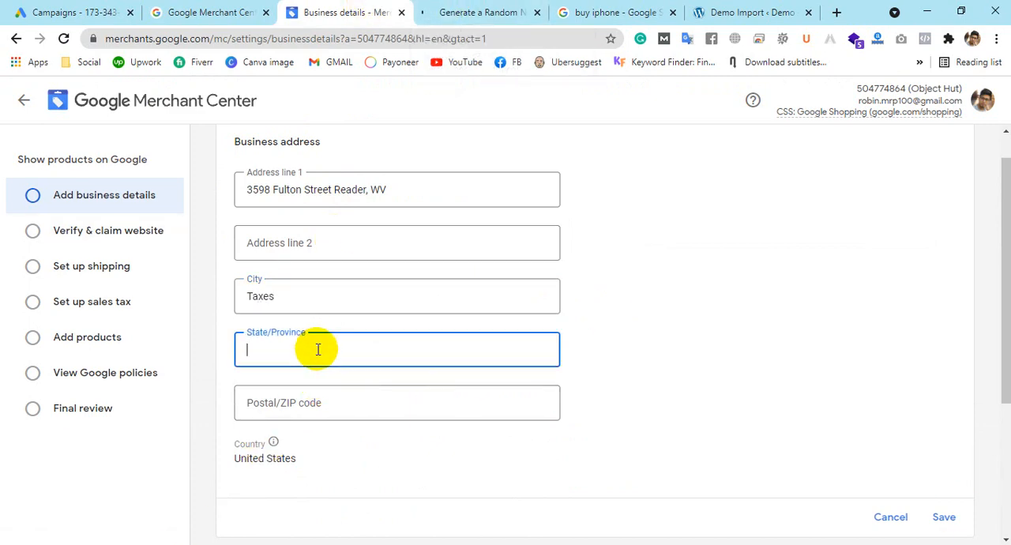
click(444, 12)
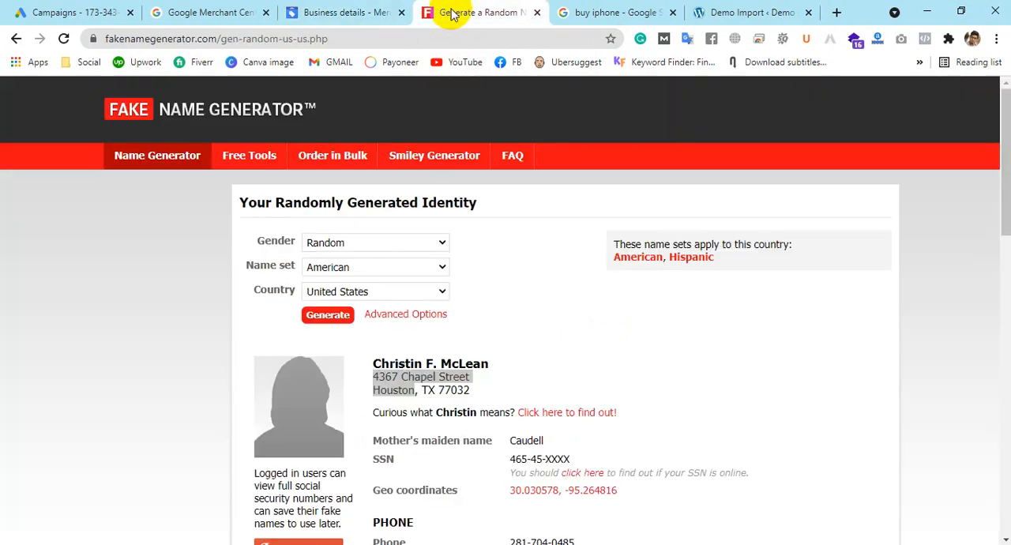
mouse_move(373, 376)
mouse_down()
mouse_move(434, 388)
mouse_move(372, 373)
mouse_up()
click(434, 389)
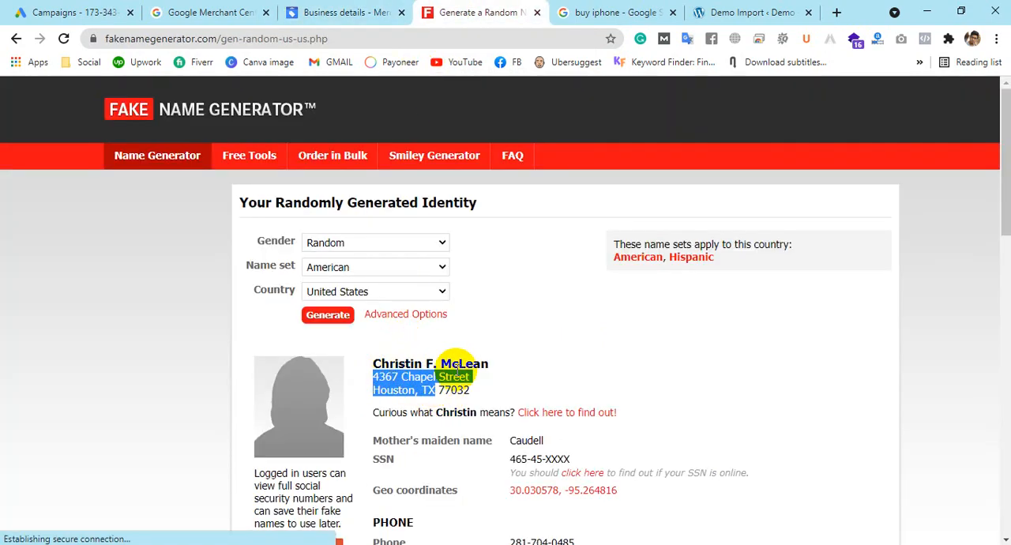
click(341, 12)
drag(379, 203, 176, 196)
key(ctrl+v)
Step: Copy the city entry Taxes into the State/Province field of the business address
click(332, 342)
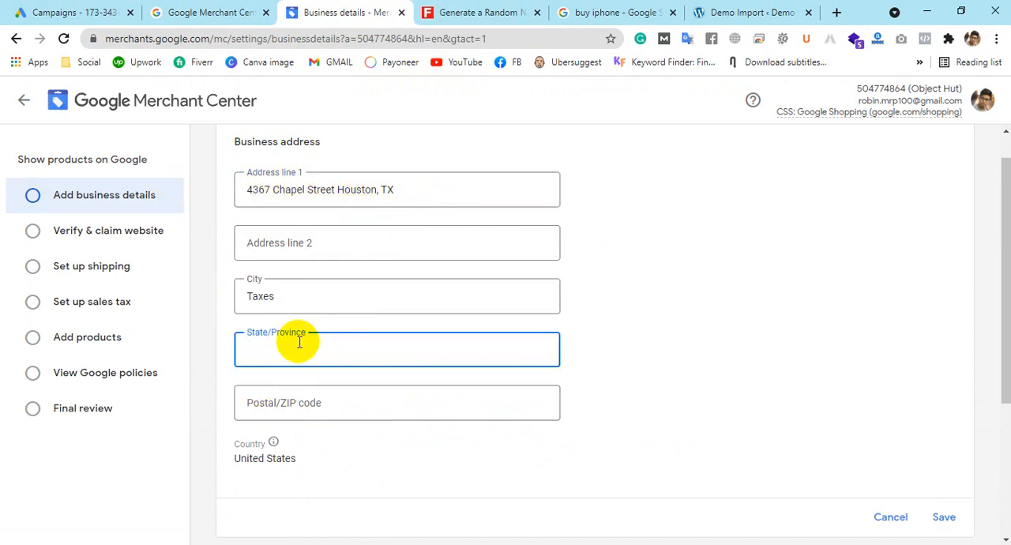
click(289, 290)
drag(287, 295, 208, 300)
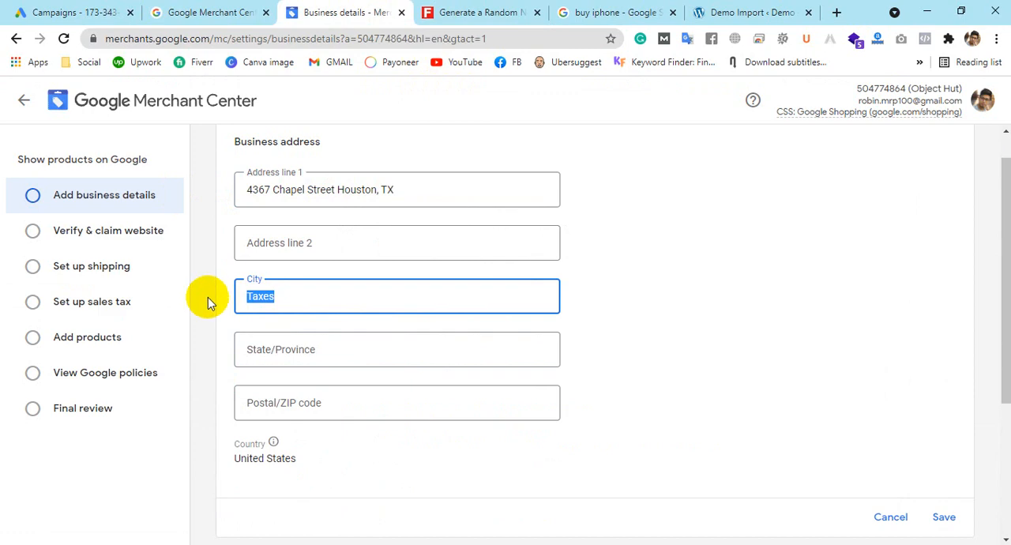
click(307, 352)
Step: Copy the generated identity's ZIP code from Fake Name Generator into the Postal/ZIP code field
click(300, 399)
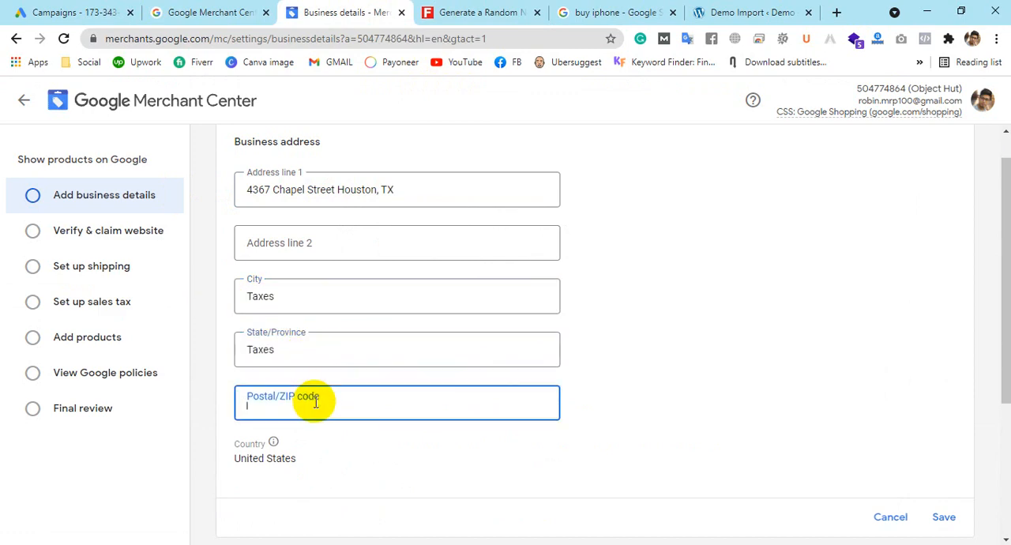
click(468, 12)
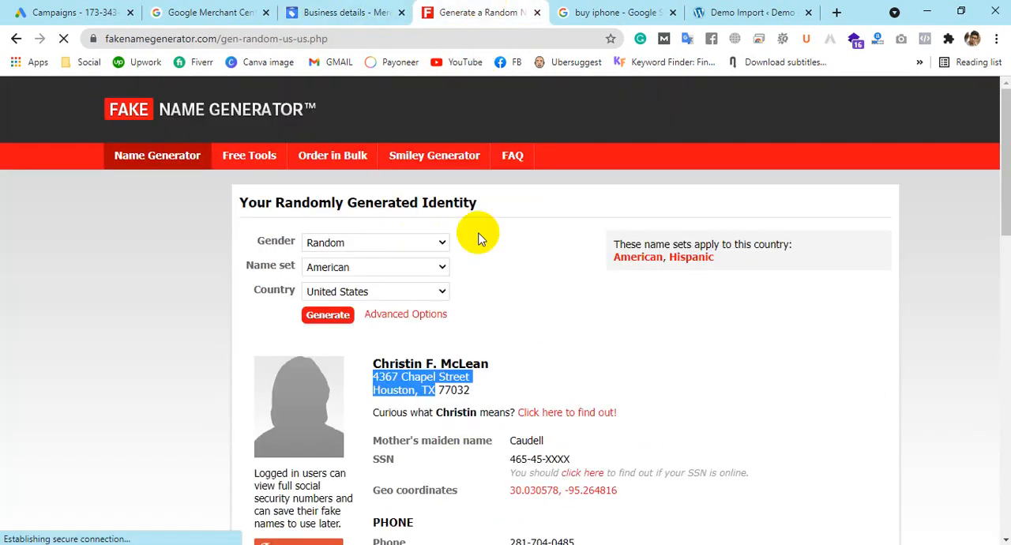
click(544, 322)
drag(445, 392, 478, 392)
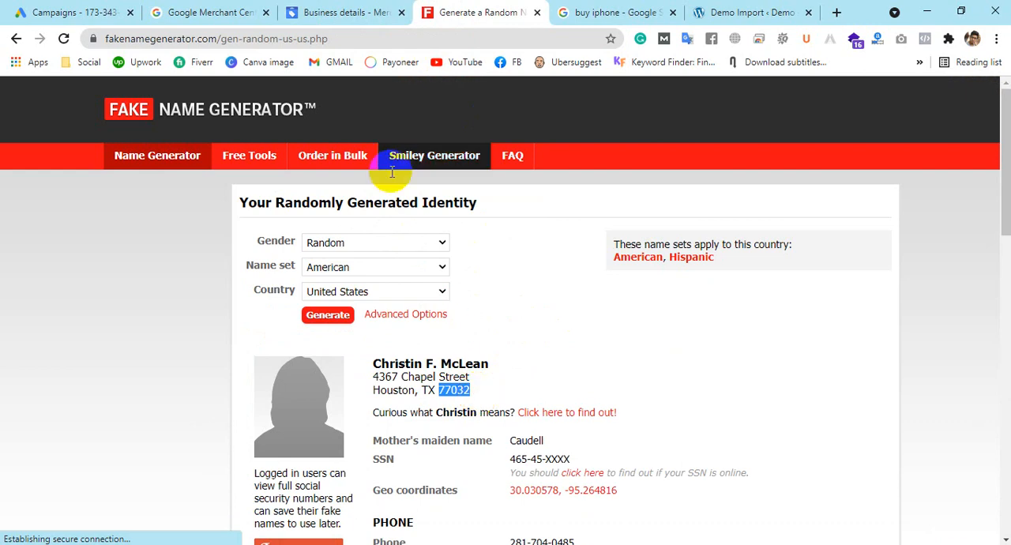
click(345, 13)
click(702, 345)
Step: Check the phone verification section below the address form and save the business address
scroll(696, 344, down, 2)
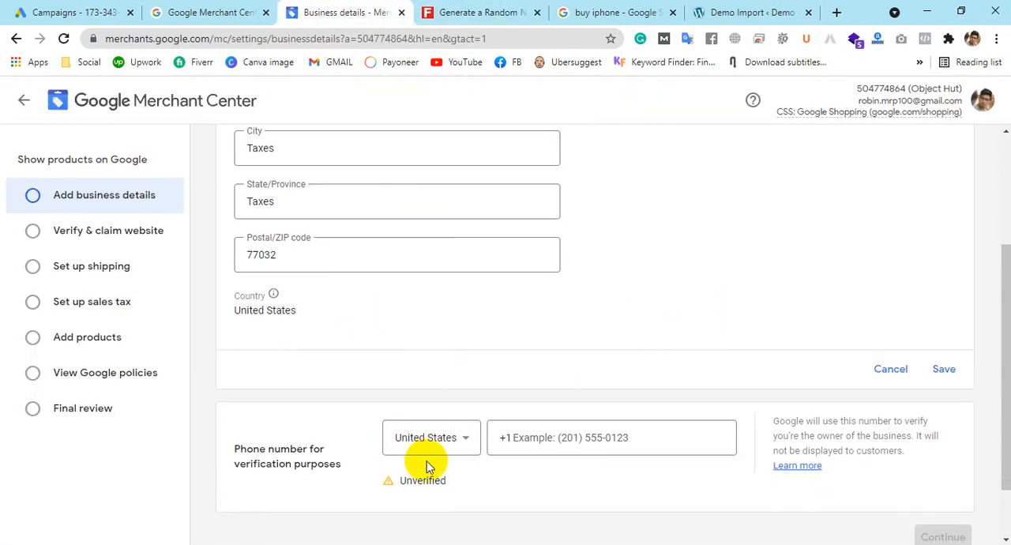
click(595, 438)
scroll(596, 330, down, 2)
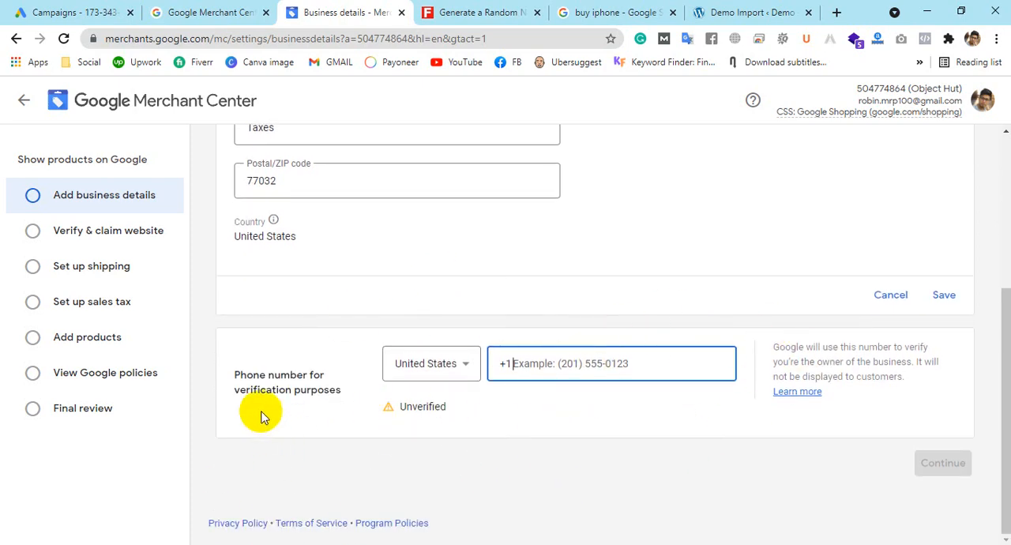
click(945, 296)
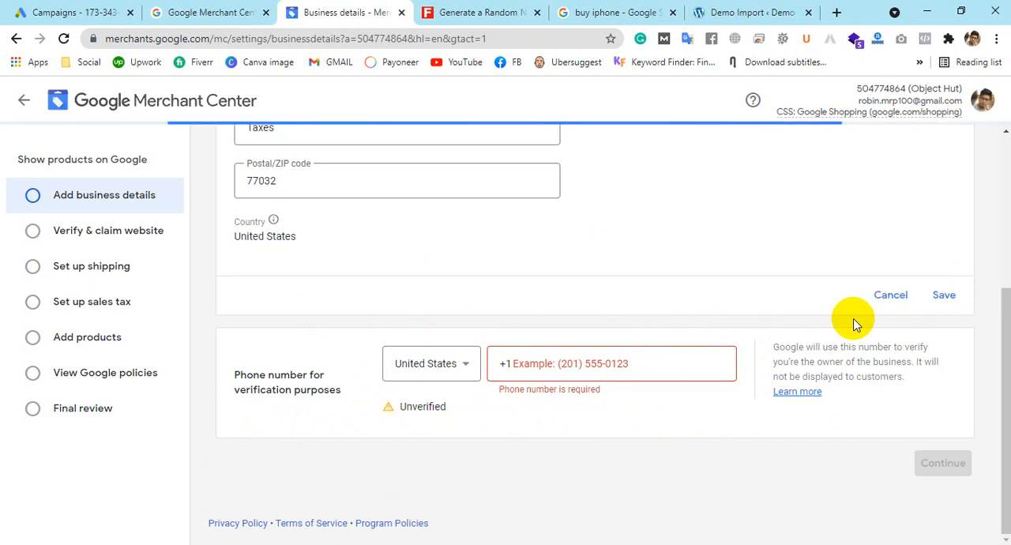
Step: Copy the generated identity's phone number from Fake Name Generator into the verification phone number field and save it
click(596, 368)
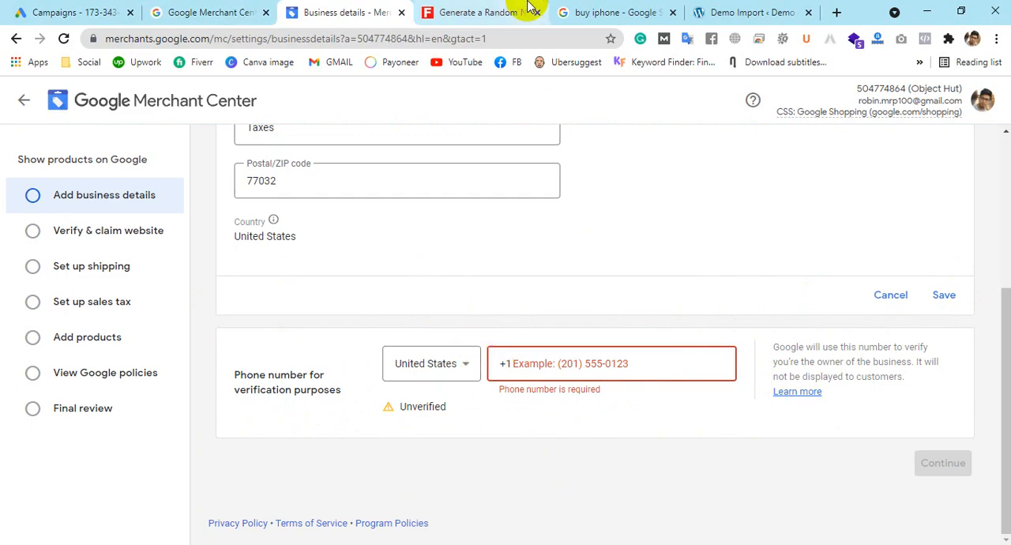
click(480, 11)
scroll(662, 294, down, 5)
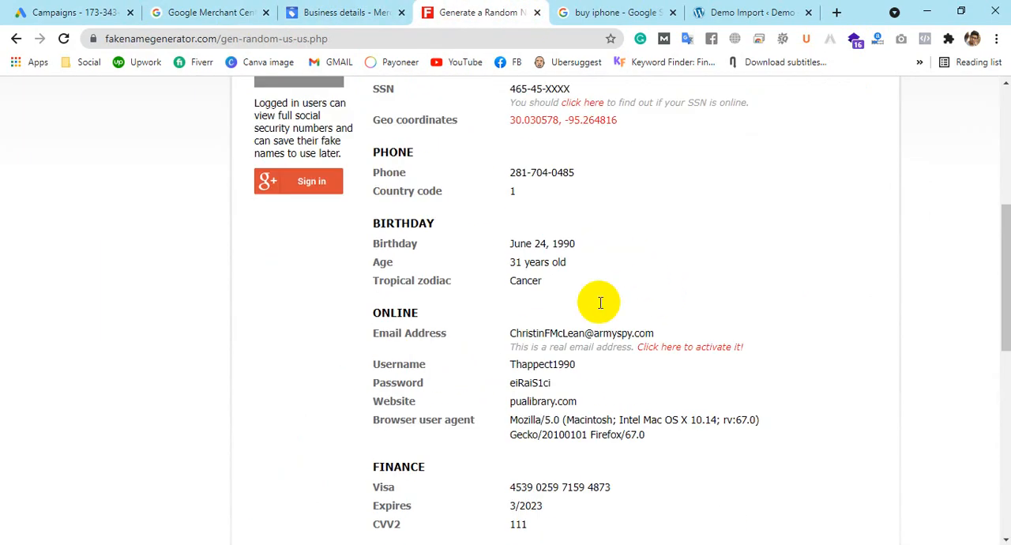
scroll(587, 450, down, 2)
scroll(596, 480, down, 4)
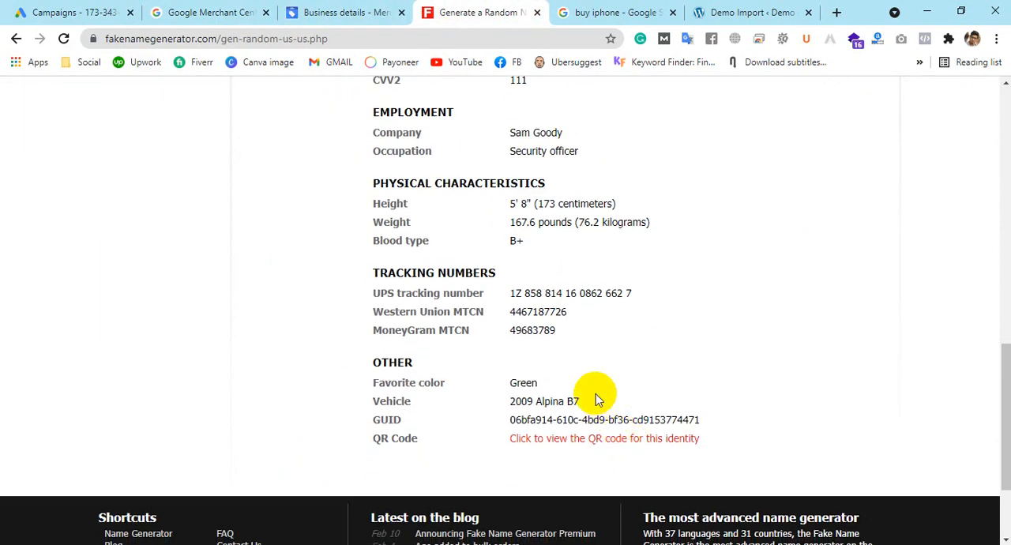
scroll(595, 393, up, 6)
scroll(594, 393, up, 1)
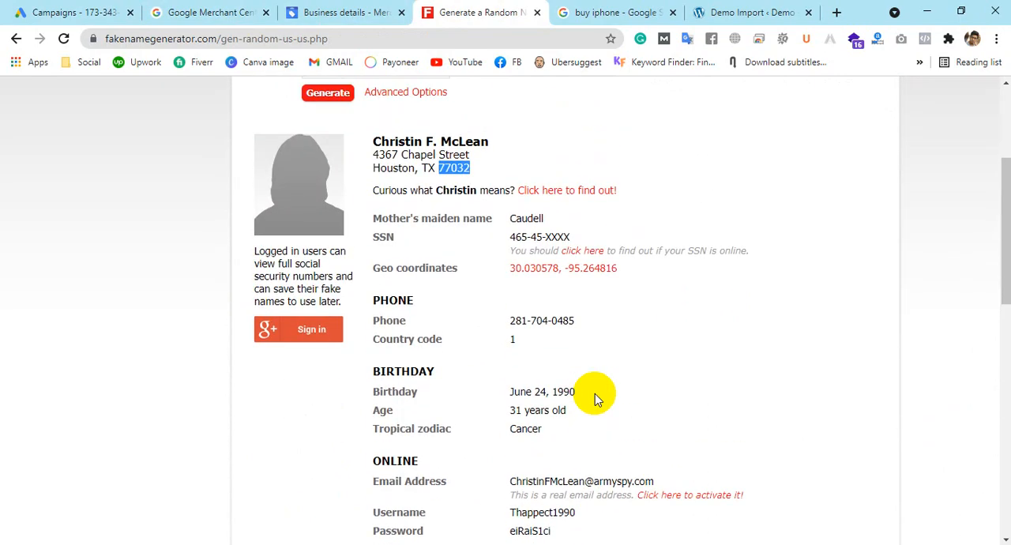
scroll(603, 357, down, 2)
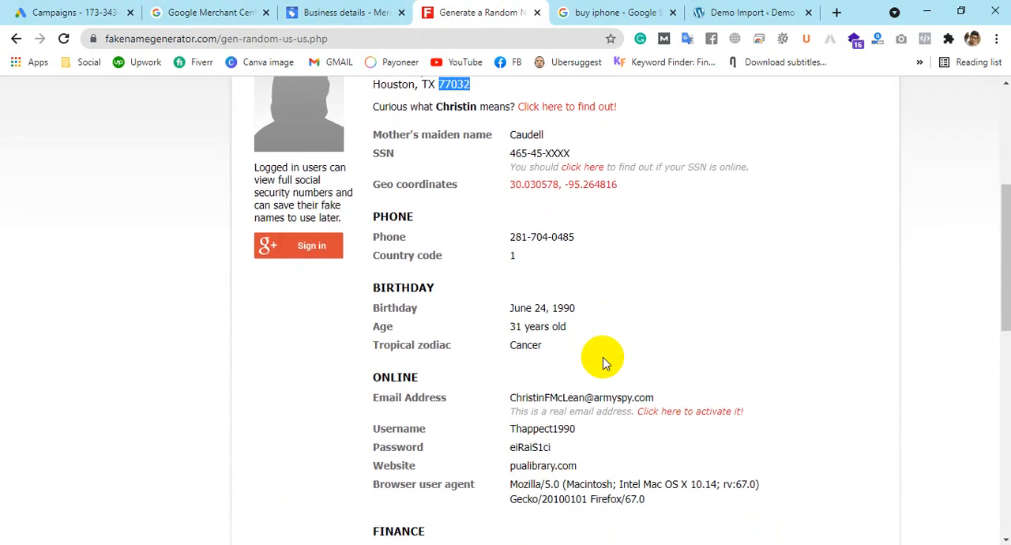
scroll(602, 357, down, 1)
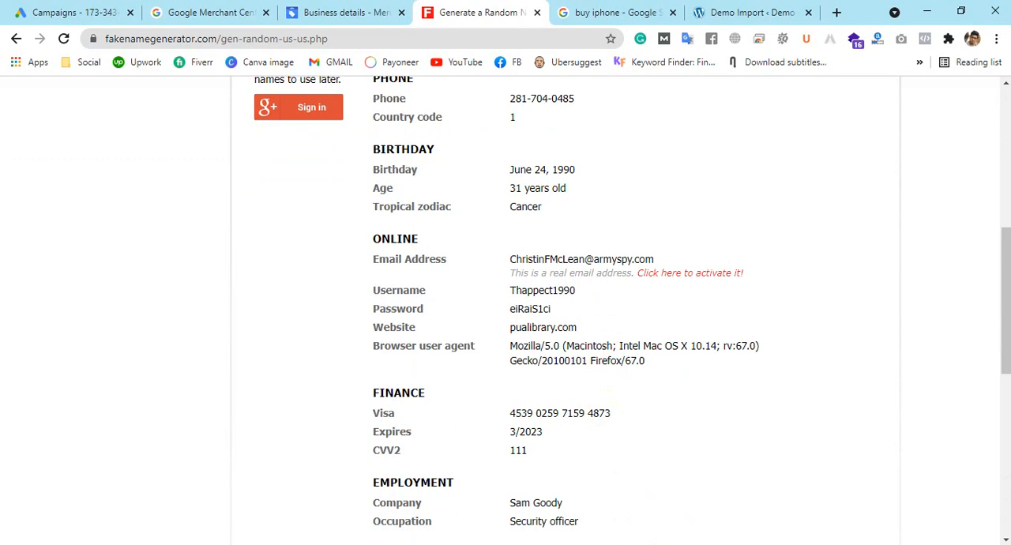
key(ctrl+shift+Tab)
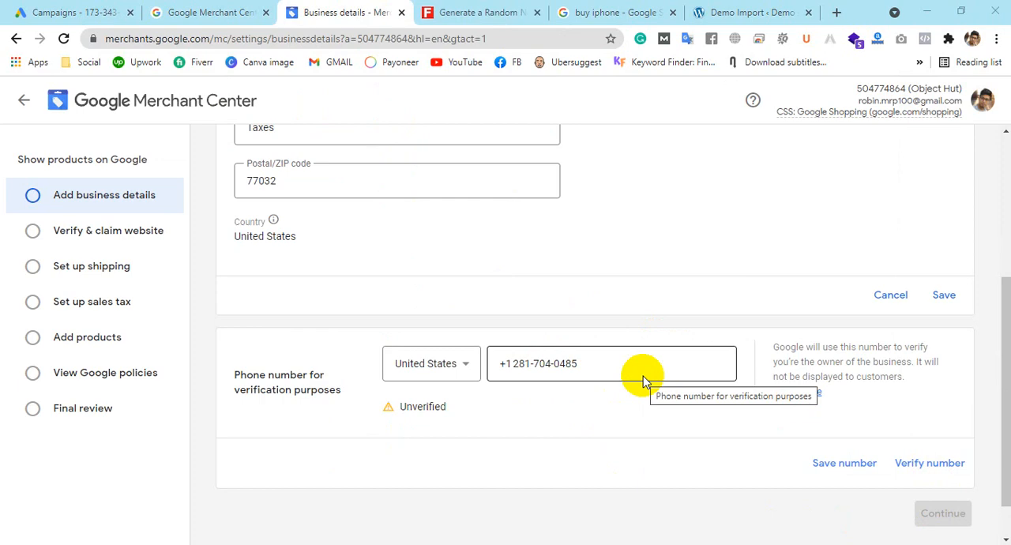
click(863, 466)
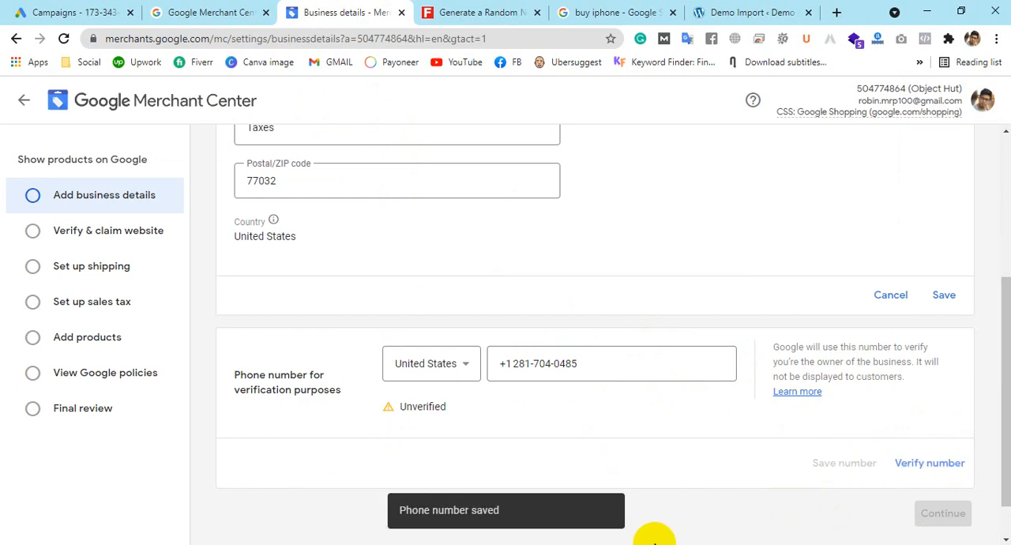
Step: Request the verification code by text message for the Bangladesh phone number, enter the received code and finish the verification
click(388, 317)
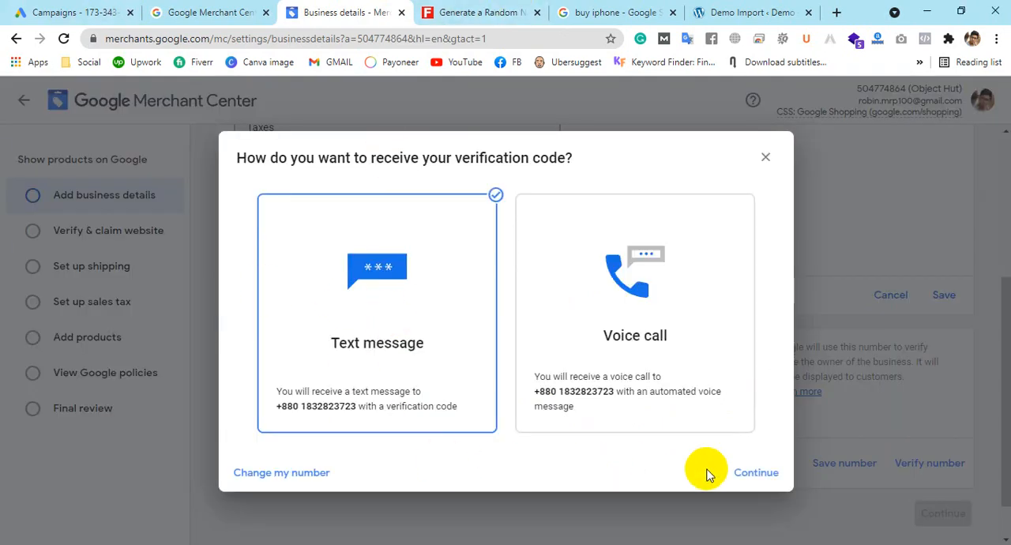
click(766, 475)
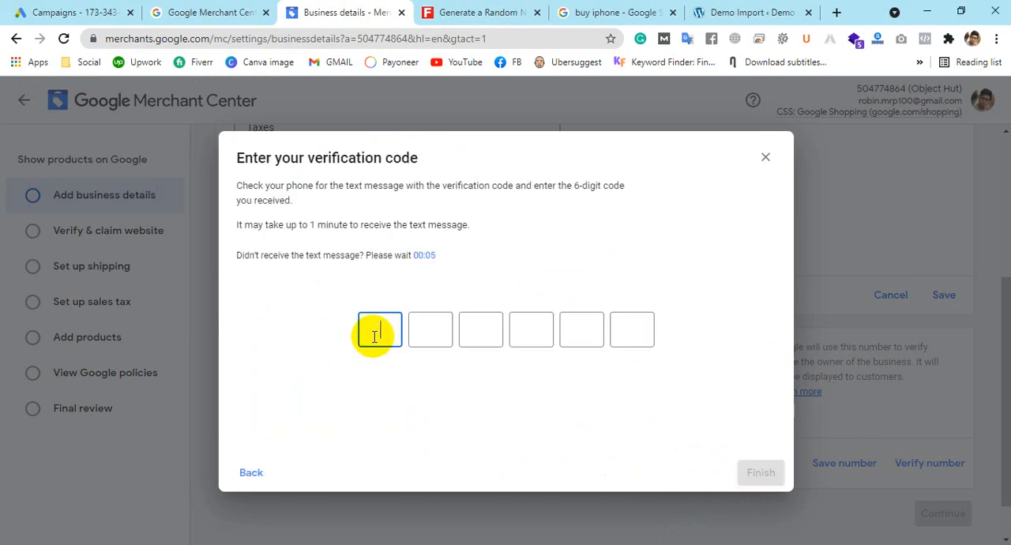
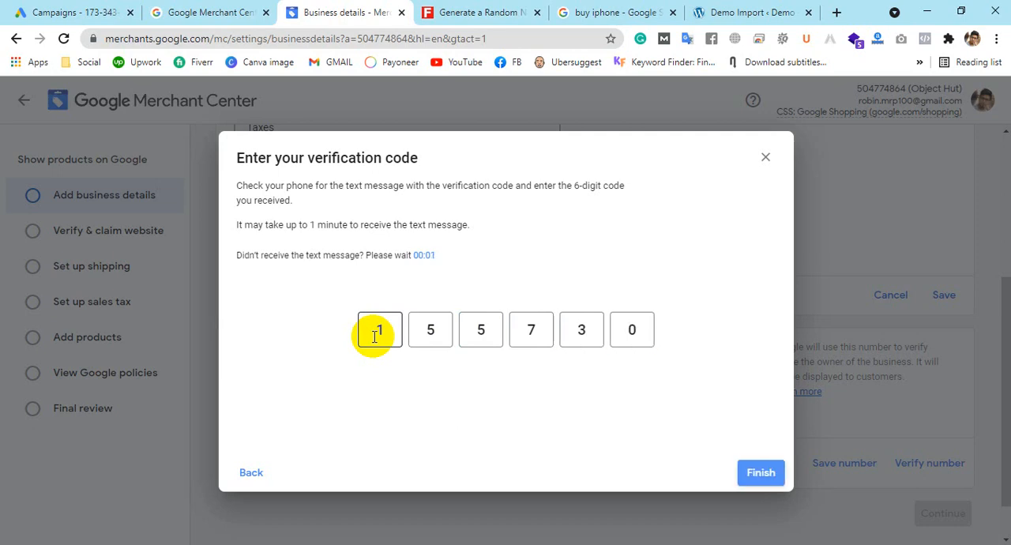
click(754, 474)
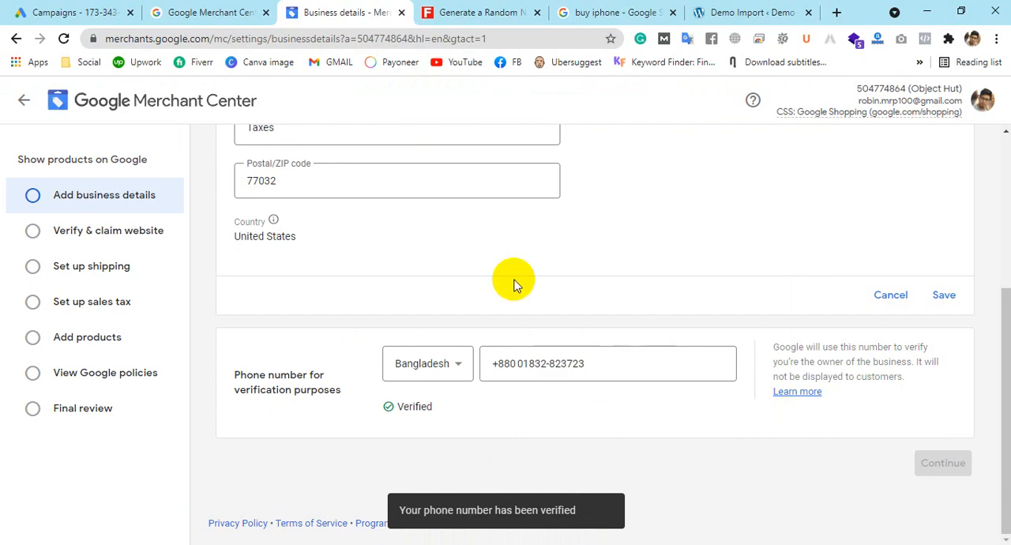
Step: Save the business address and continue to the website verification stage of the setup
scroll(495, 246, up, 3)
scroll(462, 272, down, 3)
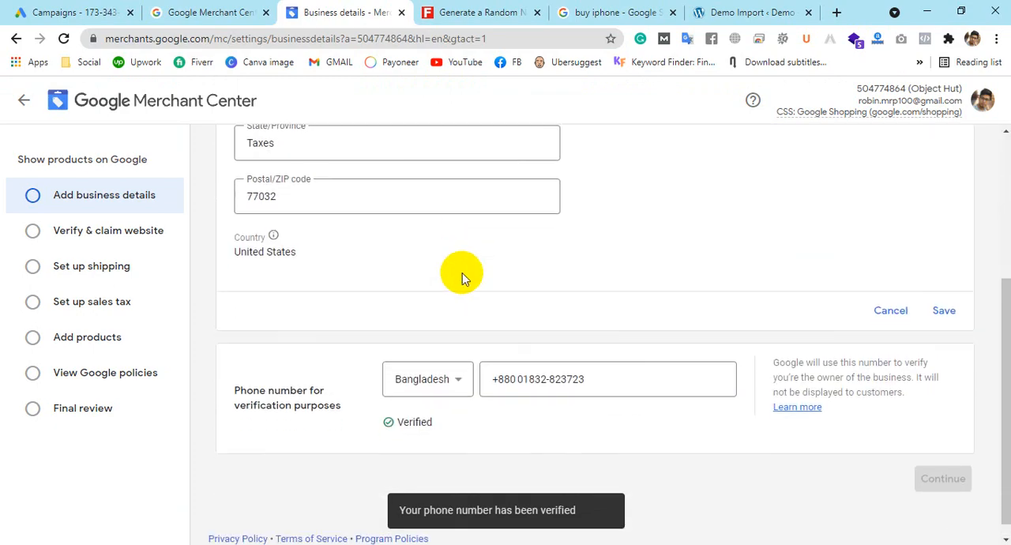
click(941, 294)
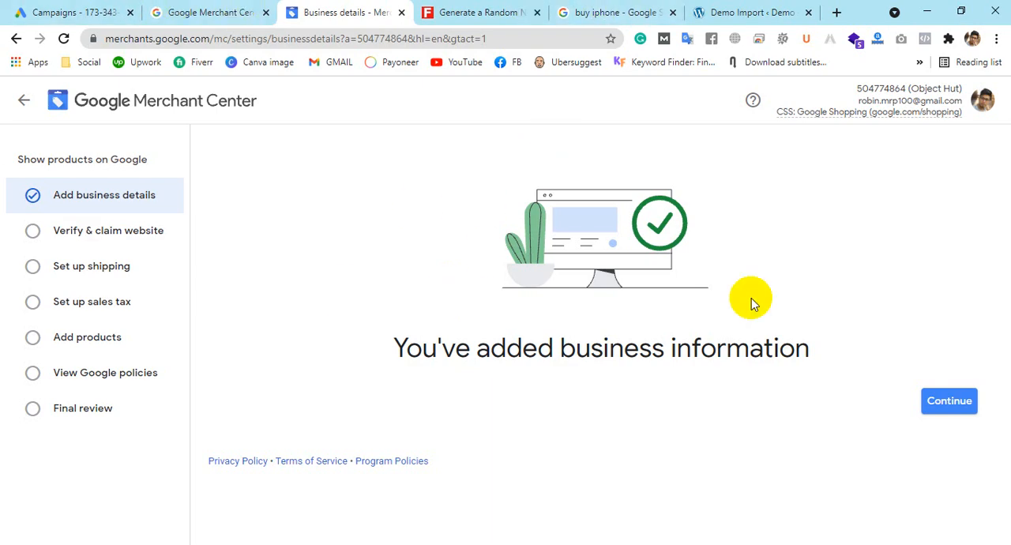
click(968, 403)
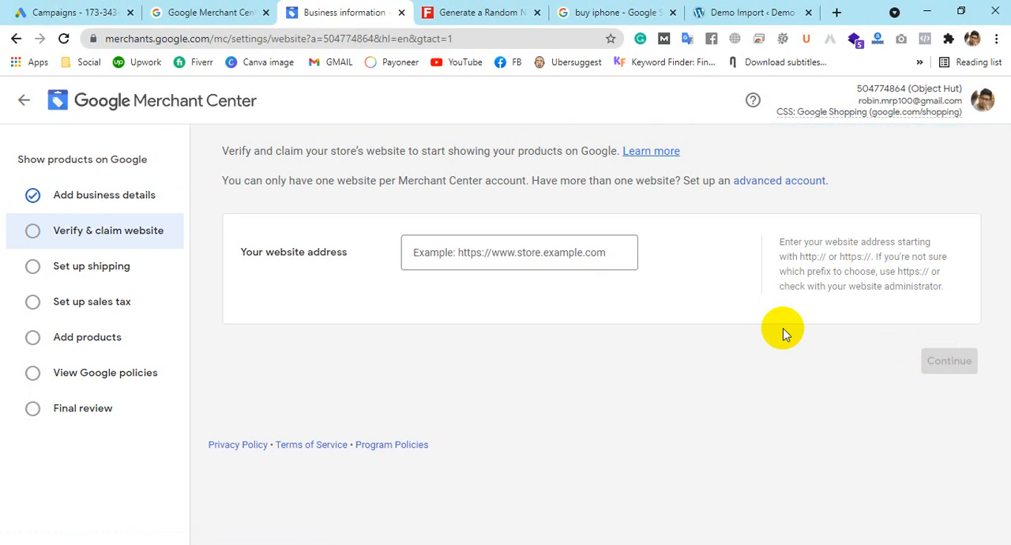
click(703, 11)
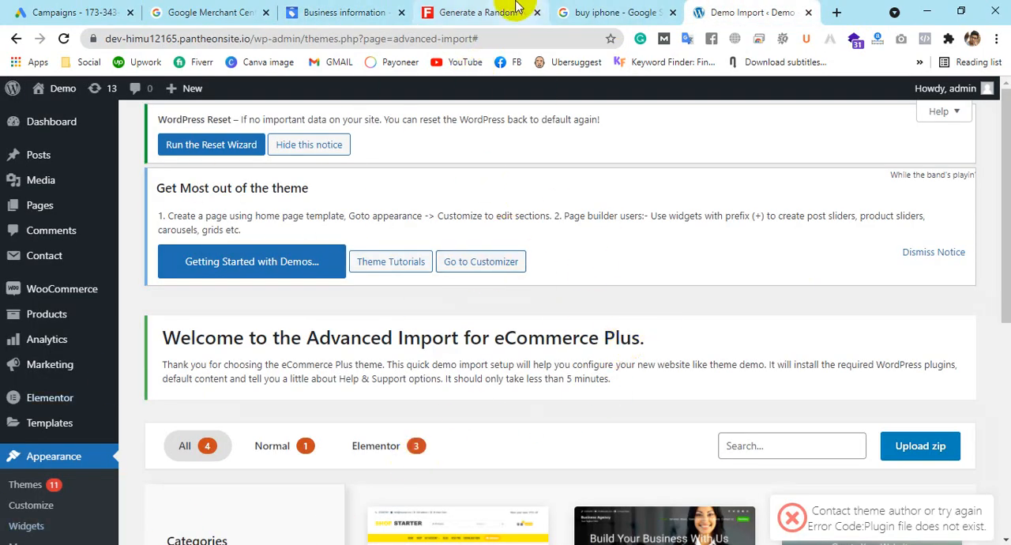
drag(251, 39, 90, 37)
key(ctrl+c)
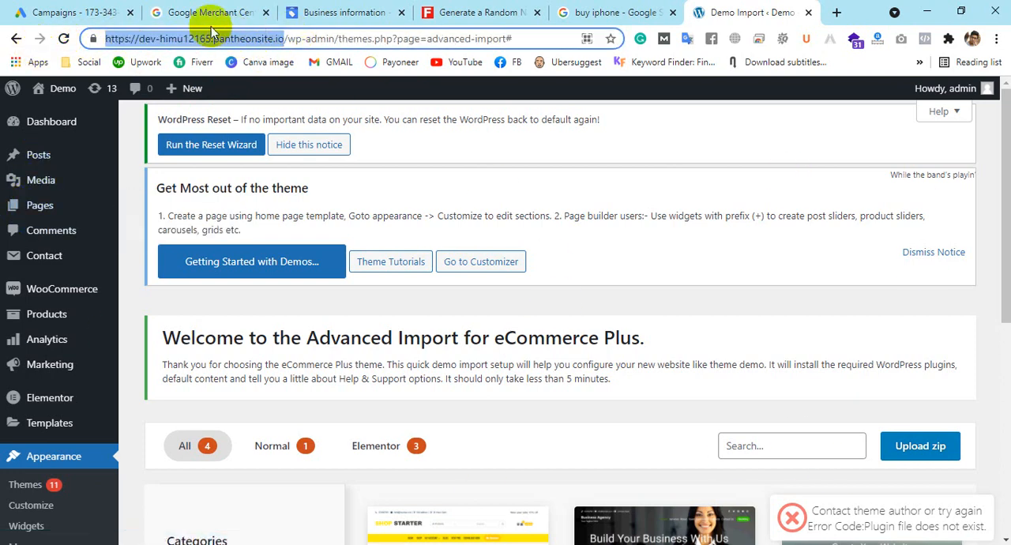
click(298, 13)
click(502, 267)
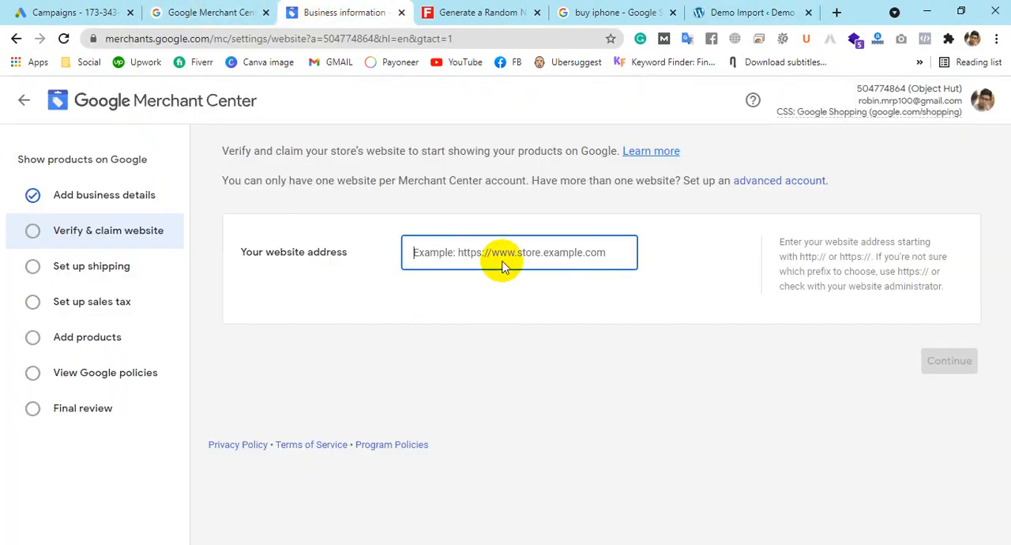
key(ctrl+v)
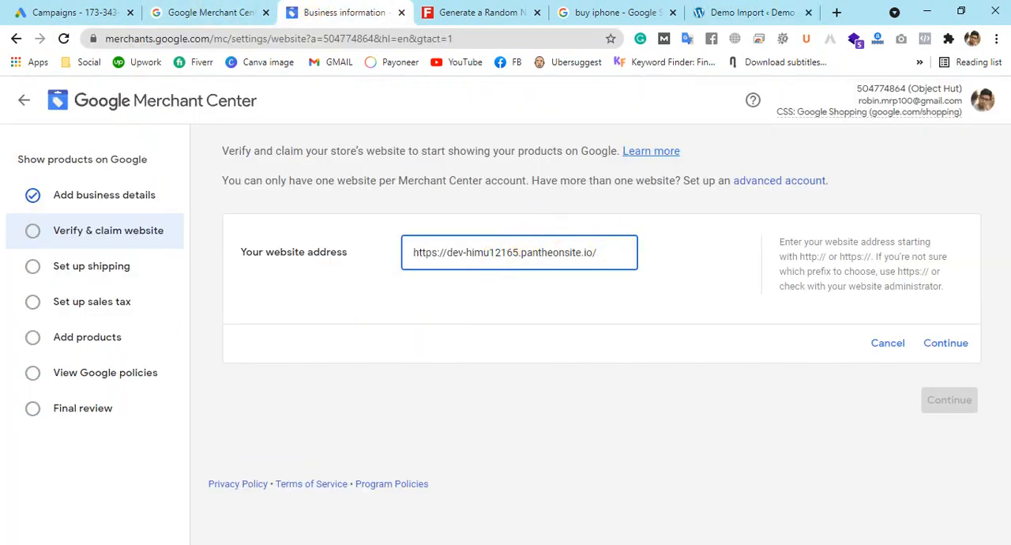
click(953, 341)
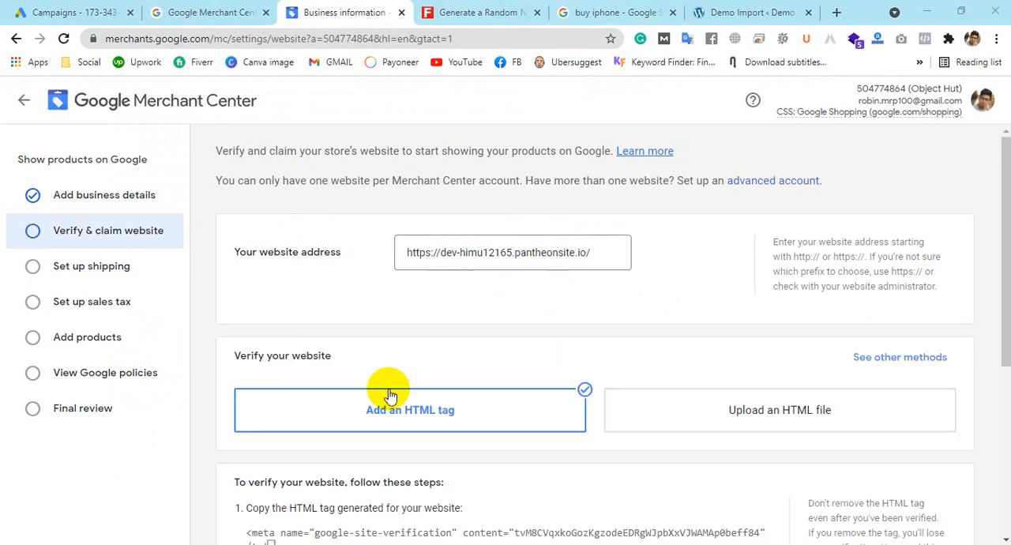
Step: Examine the website verification options: HTML file upload, HTML tag, Google Tag Manager and Google Analytics
scroll(444, 372, down, 2)
click(807, 261)
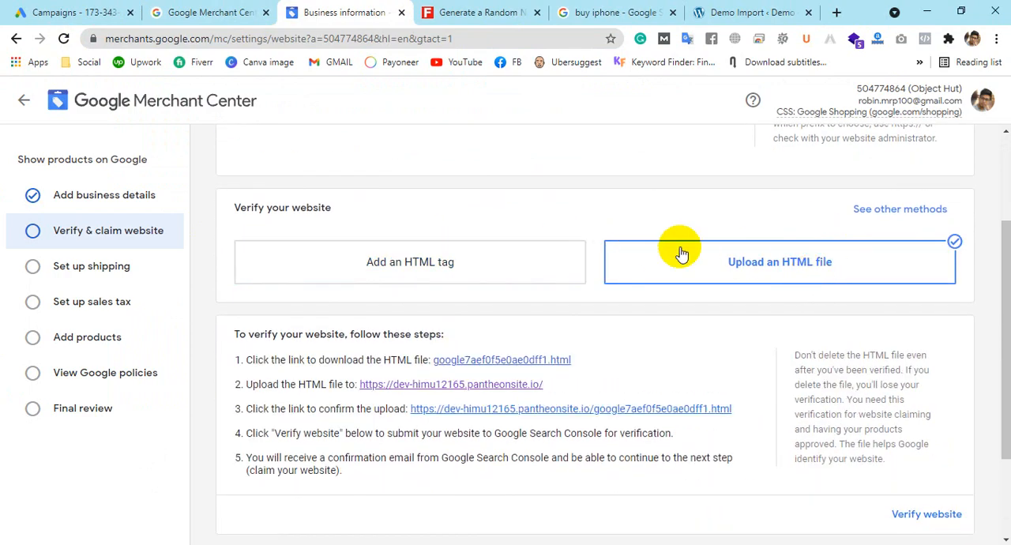
click(542, 275)
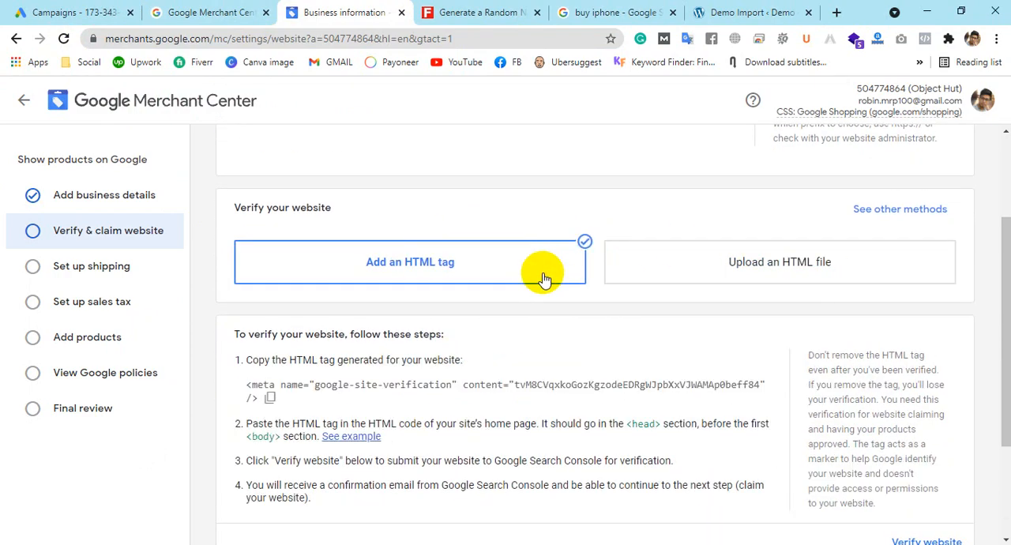
click(893, 210)
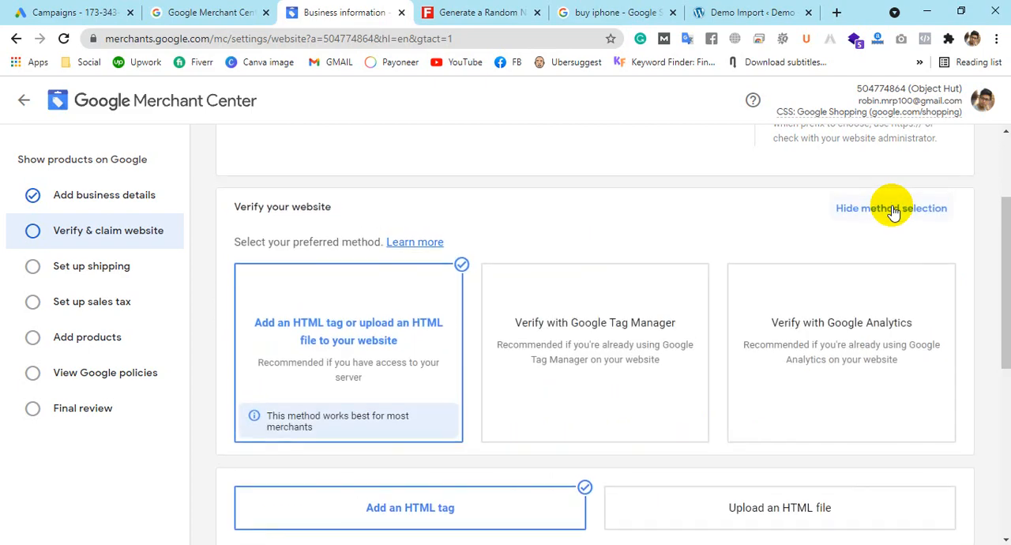
click(604, 386)
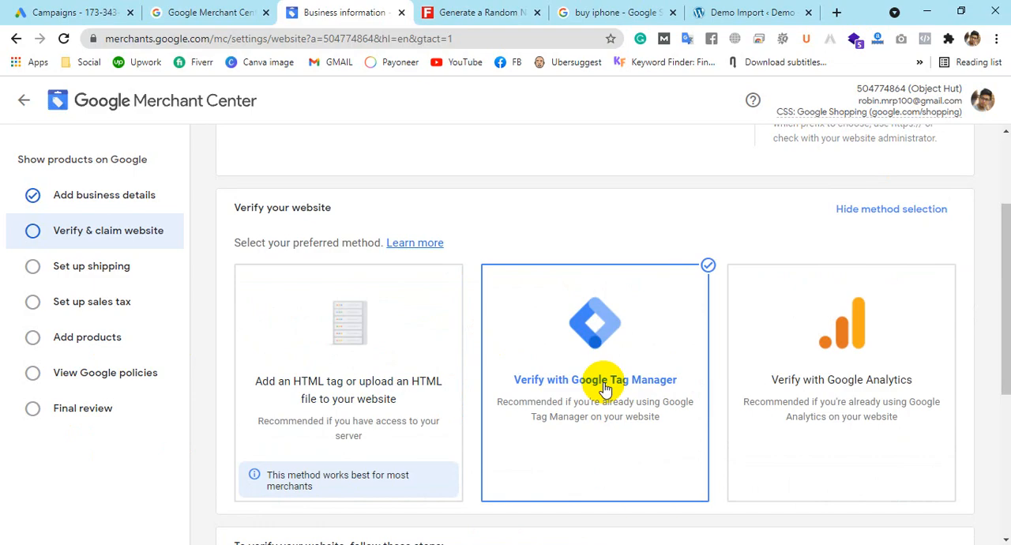
click(883, 399)
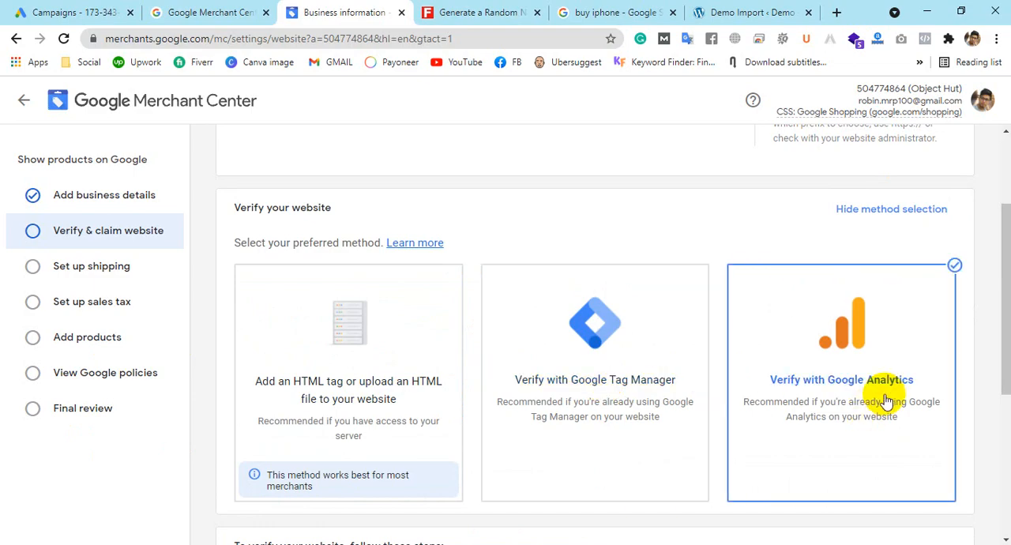
scroll(886, 387, down, 3)
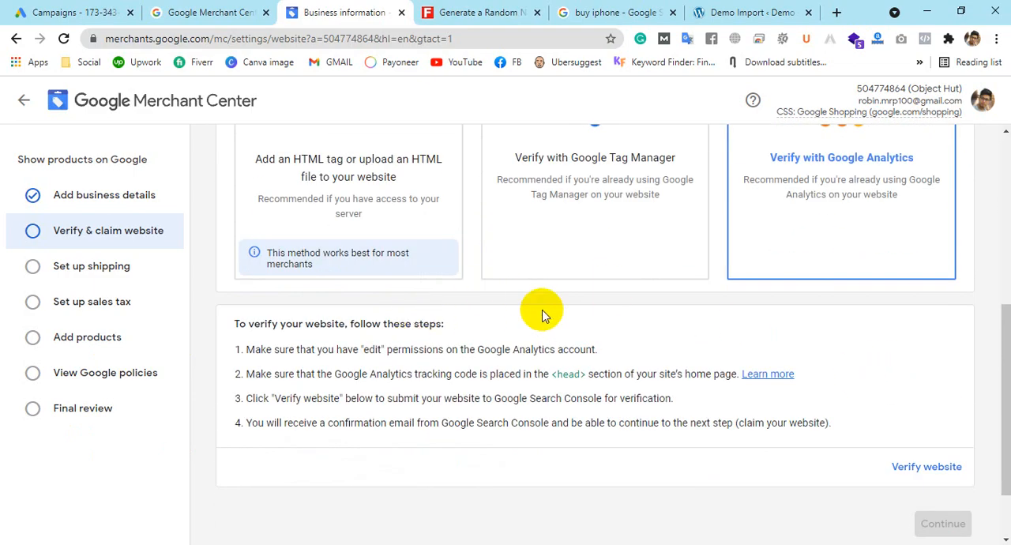
scroll(532, 316, up, 2)
scroll(542, 316, up, 2)
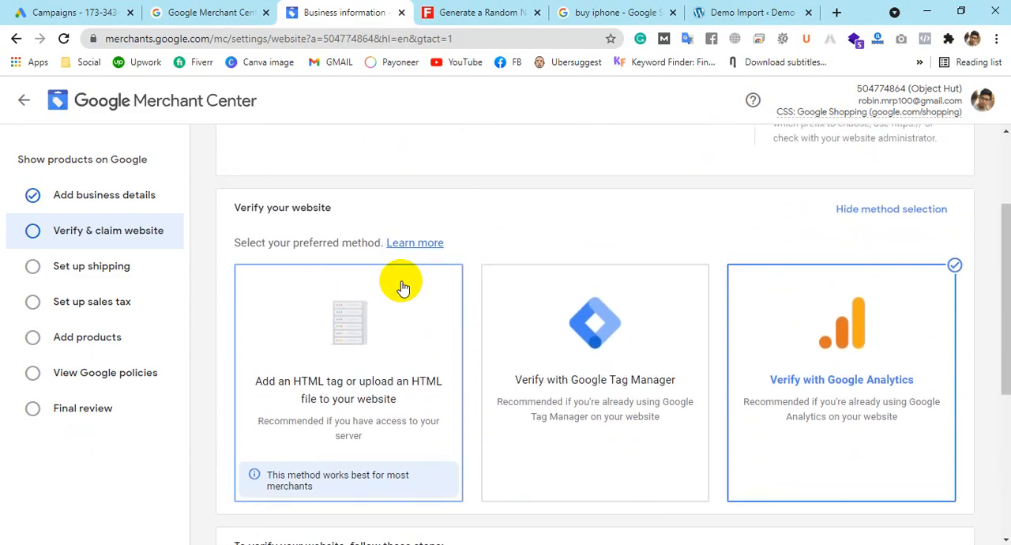
Step: Select the HTML tag or file method with Add an HTML tag, and check where the tag goes in the home page code
click(369, 371)
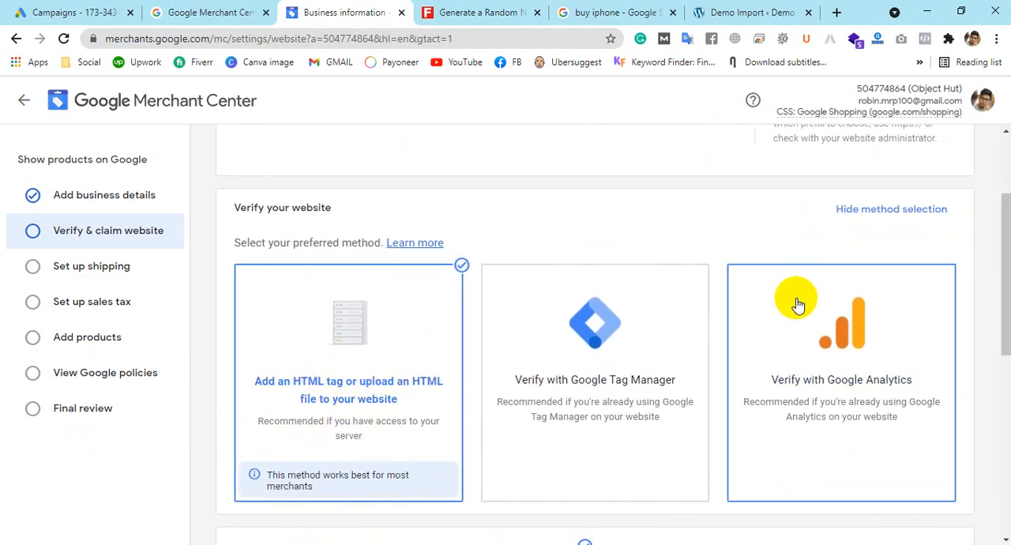
scroll(796, 301, down, 3)
scroll(679, 291, down, 2)
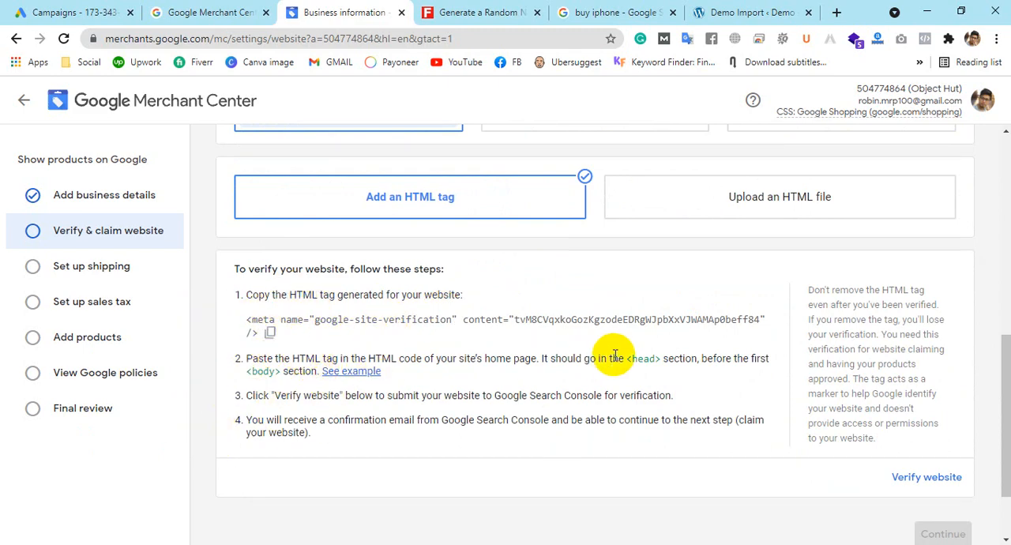
drag(626, 359, 660, 359)
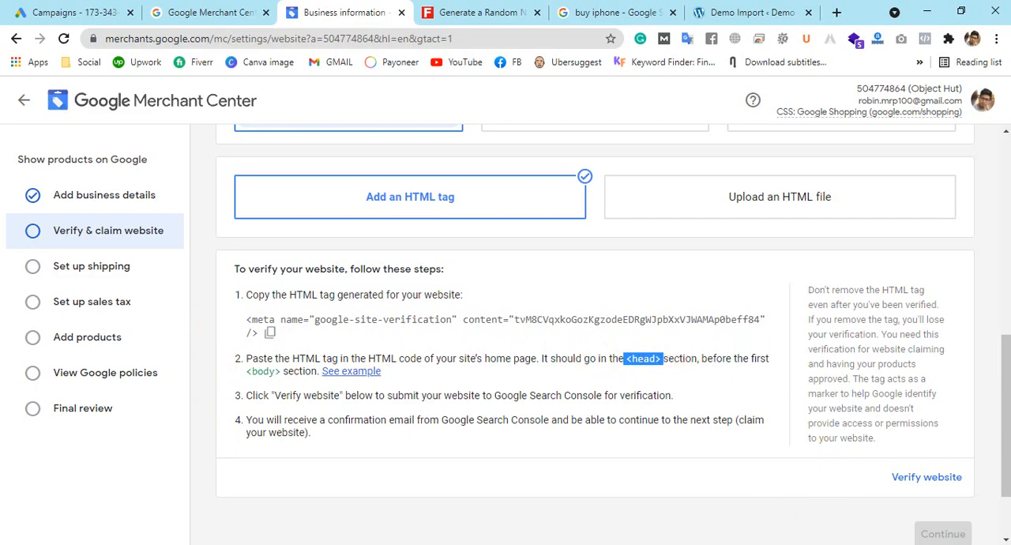
Step: Open the Theme Editor in the store's WordPress dashboard and copy the site verification HTML tag from Merchant Center
click(711, 7)
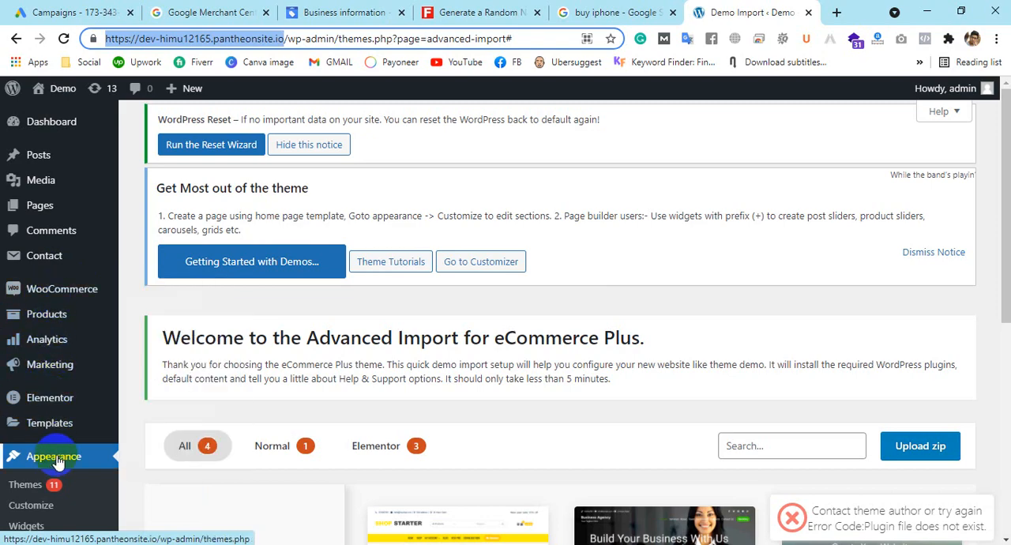
scroll(27, 451, down, 3)
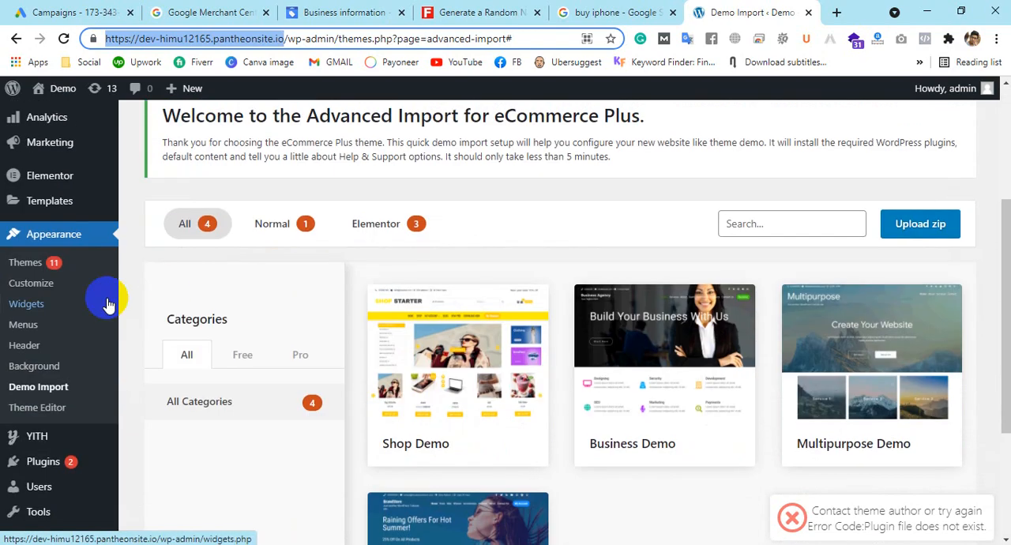
click(60, 412)
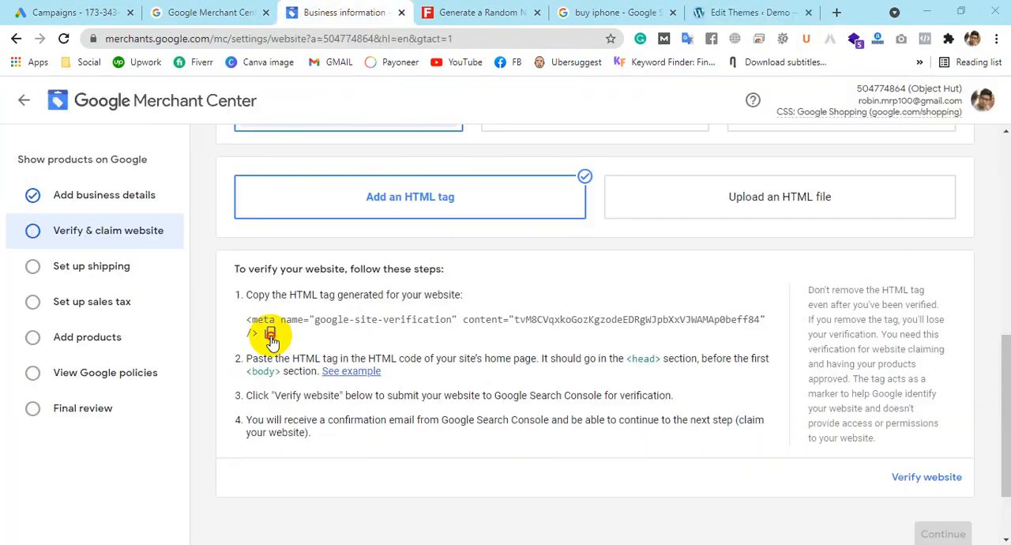
click(269, 332)
click(783, 11)
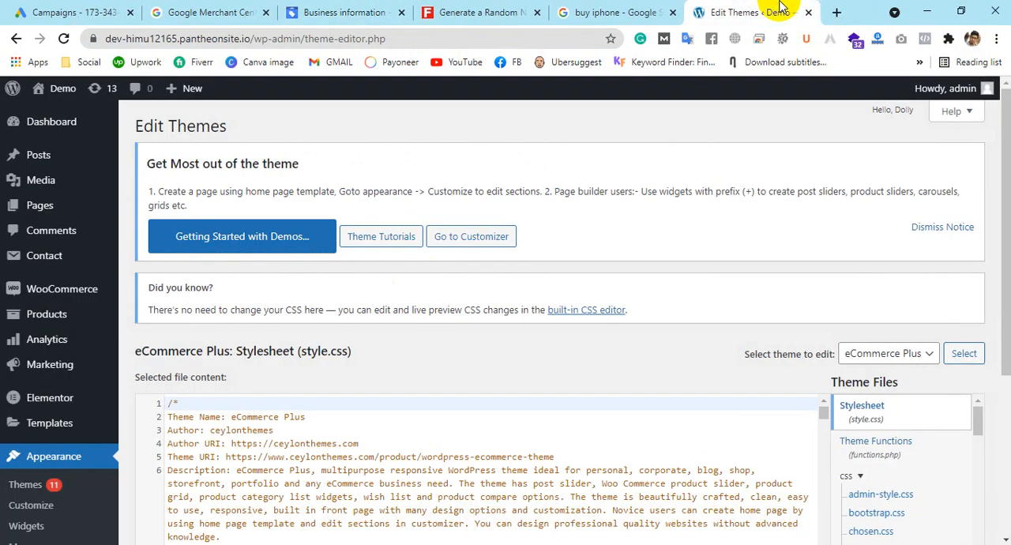
Step: Open the Theme Header file (header.php), paste the site verification HTML tag directly below the opening head tag, and update the file
scroll(950, 314, down, 3)
scroll(950, 314, down, 3)
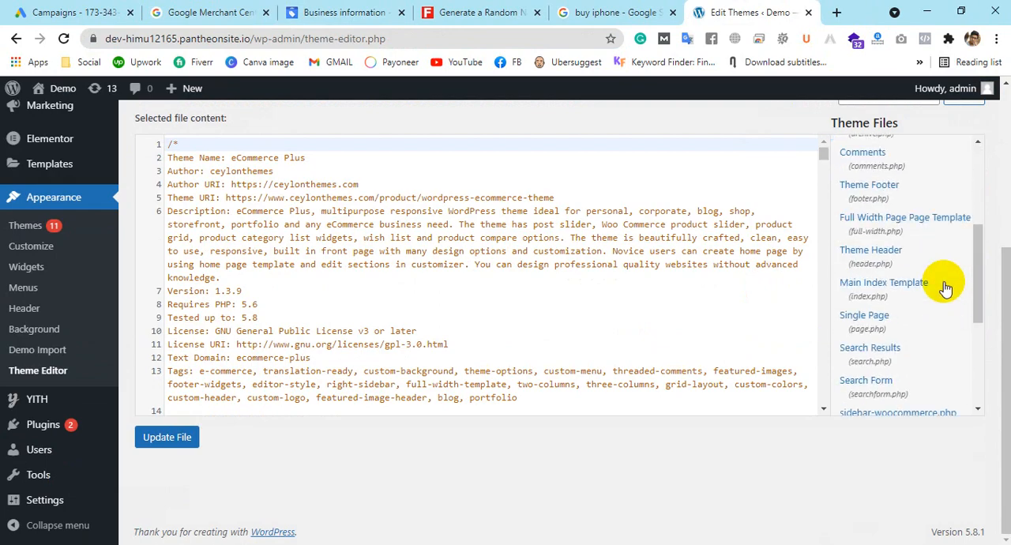
click(858, 258)
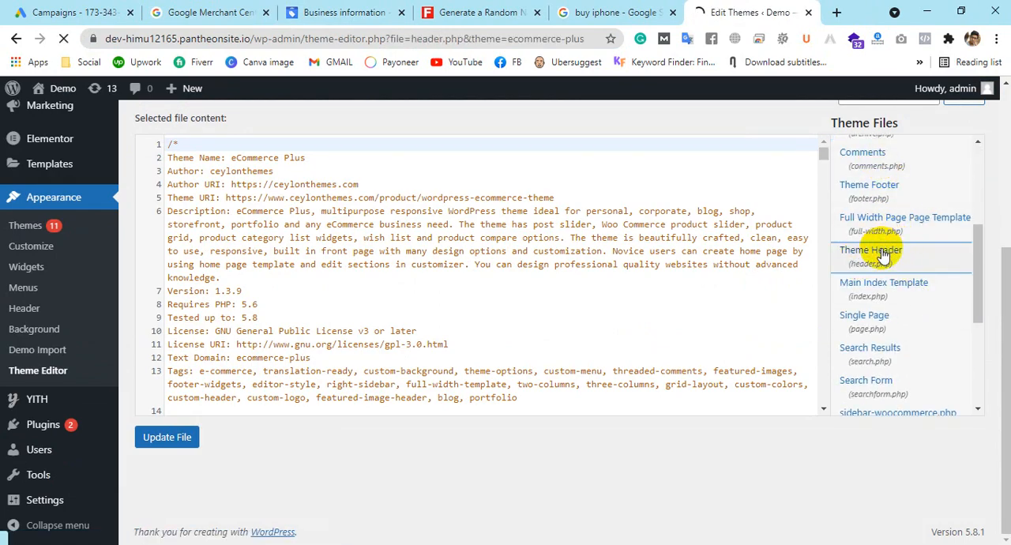
scroll(442, 328, down, 1)
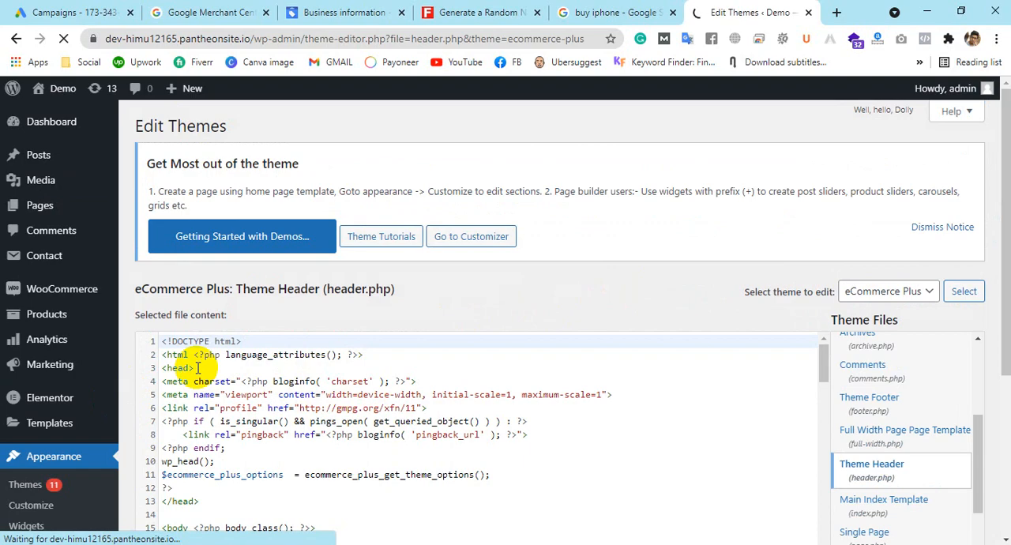
key(ctrl+v)
scroll(652, 474, down, 2)
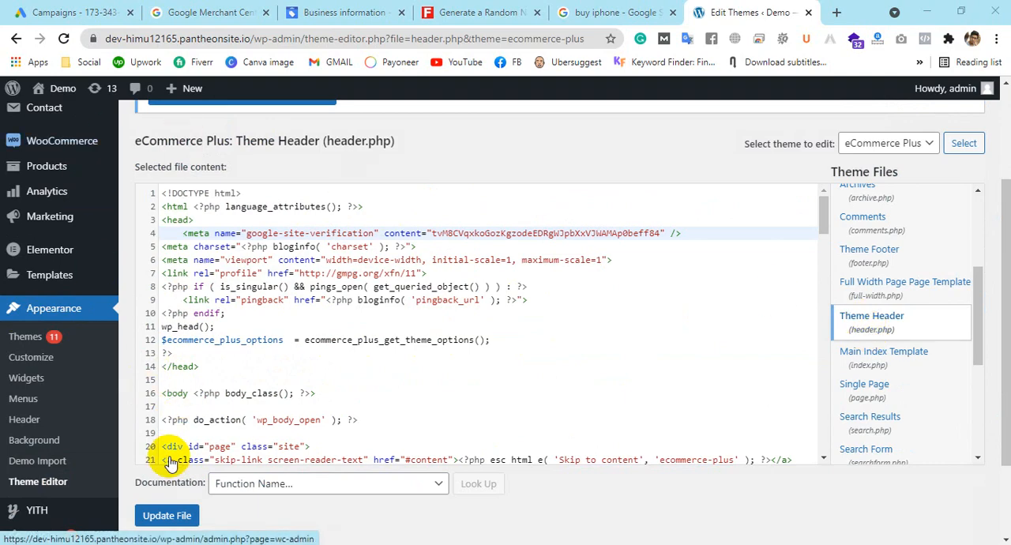
click(167, 514)
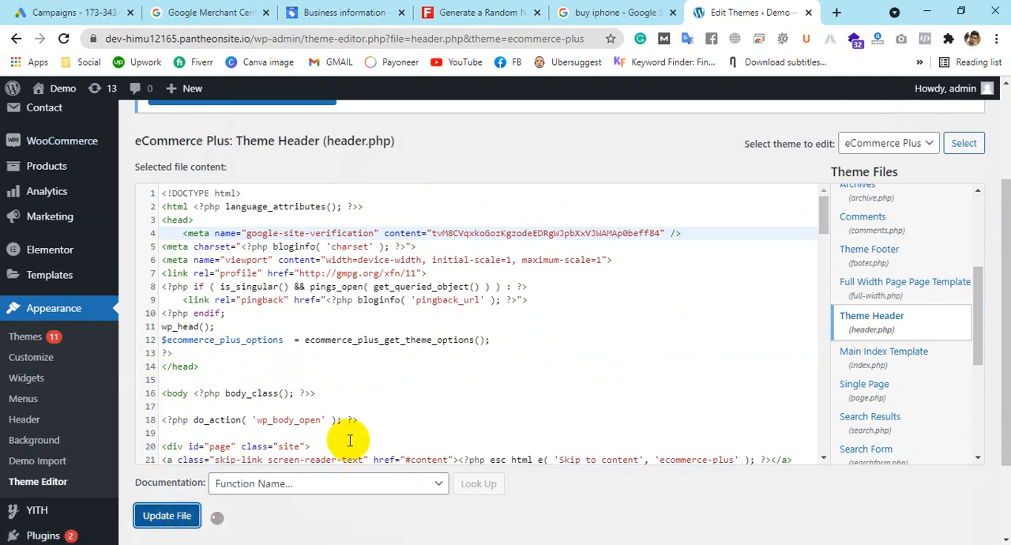
Step: Verify and claim the store's website in Merchant Center, and continue to the shipping setup
click(347, 12)
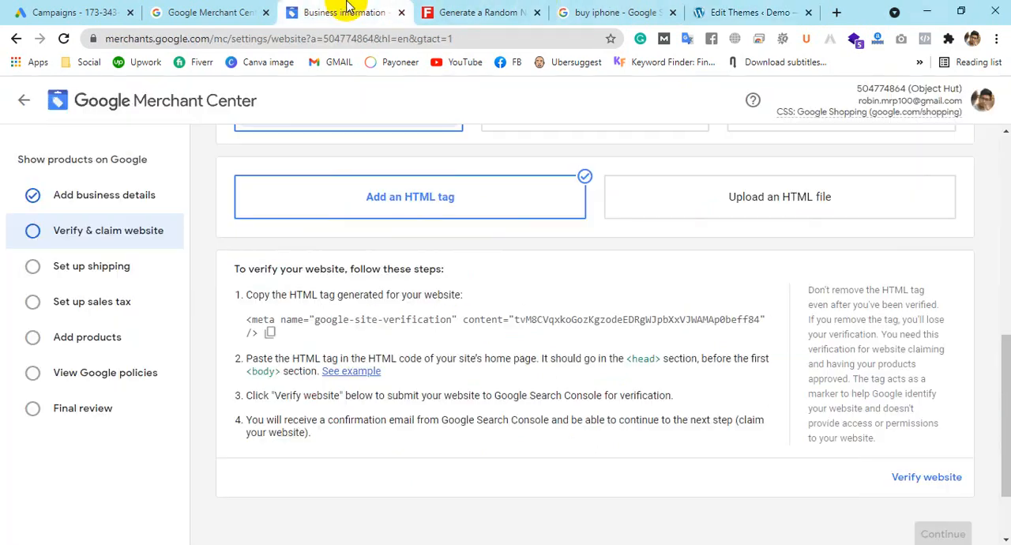
click(901, 480)
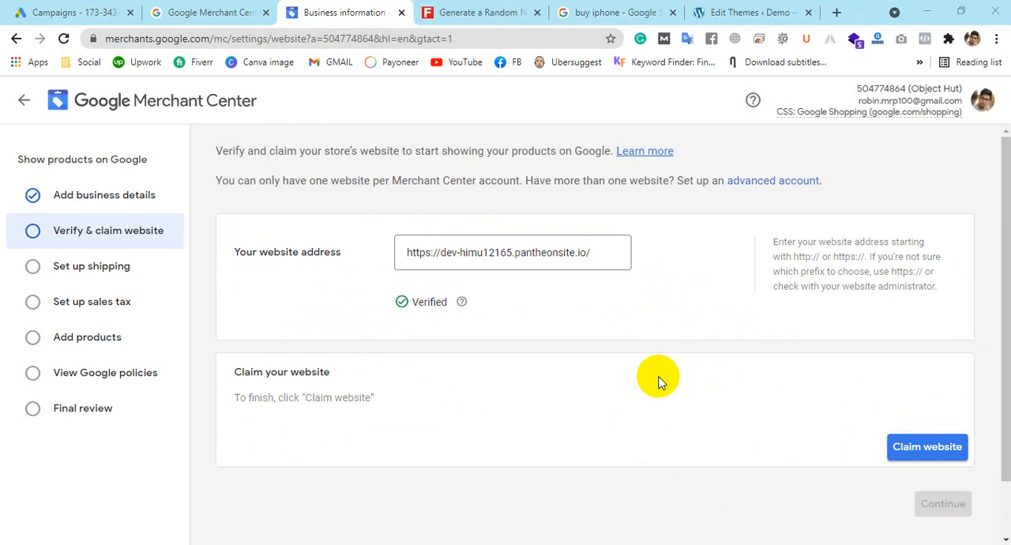
click(903, 444)
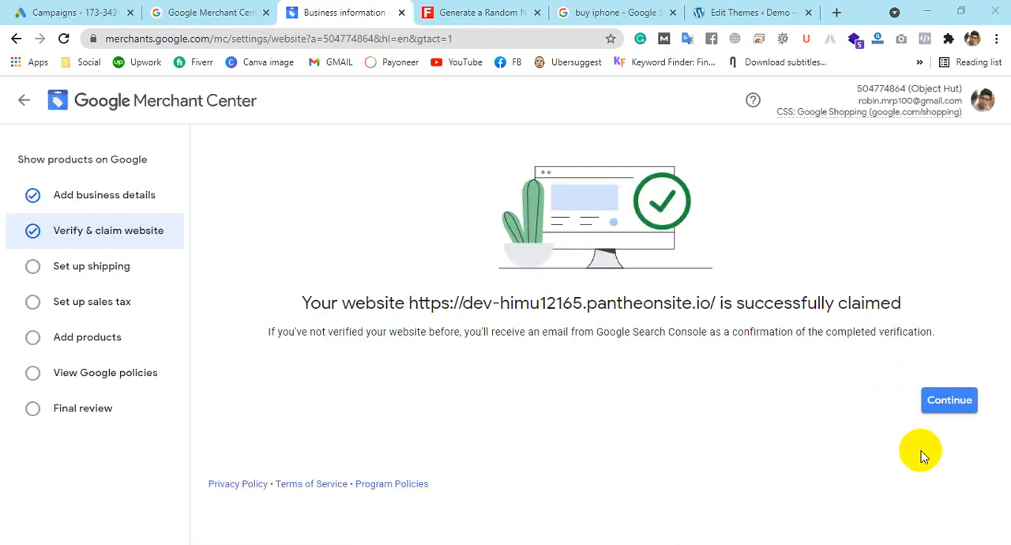
click(944, 401)
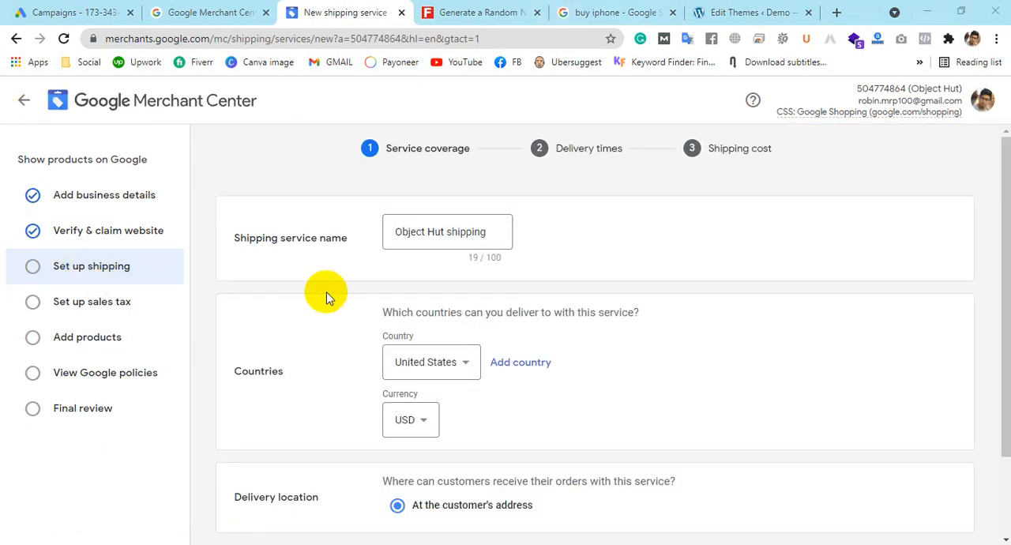
click(466, 231)
drag(490, 230, 459, 234)
click(458, 234)
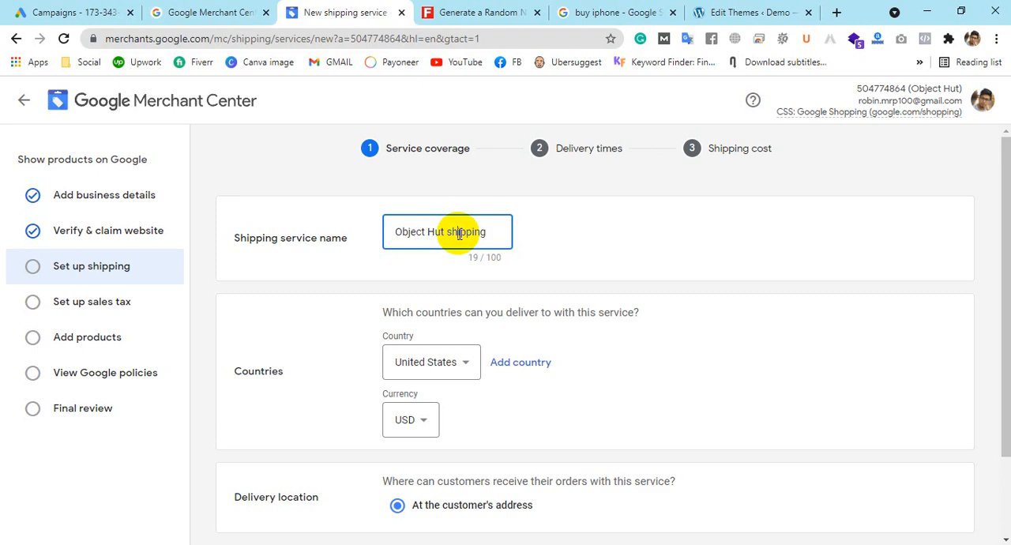
Step: Add Canada alongside United States as a delivery country for the shipping service
scroll(490, 339, down, 1)
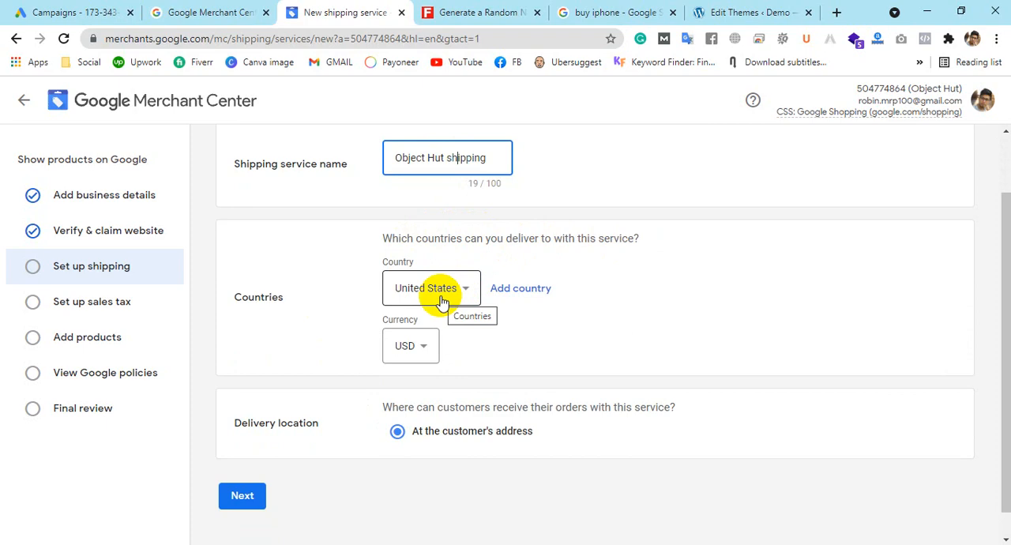
click(502, 288)
scroll(462, 368, down, 4)
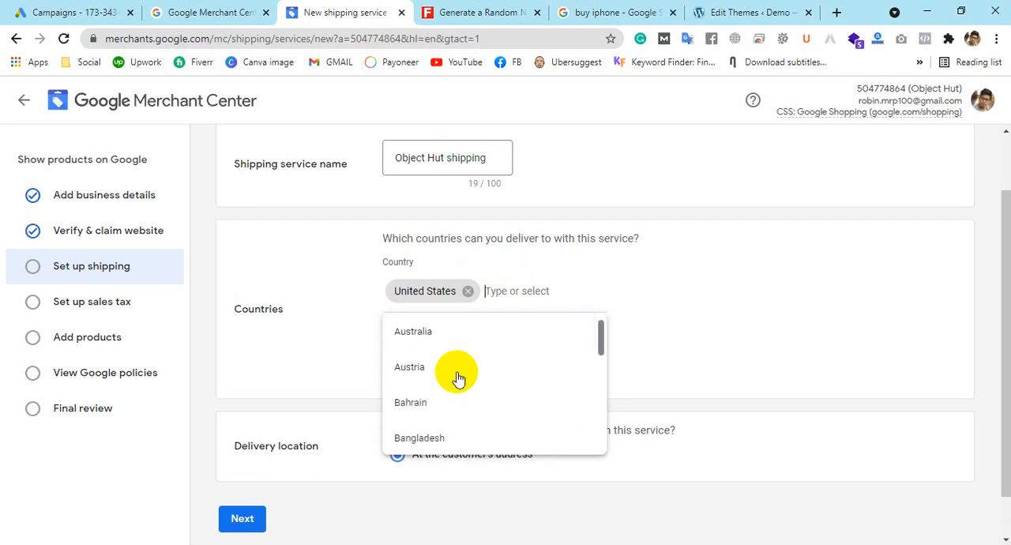
scroll(458, 378, down, 2)
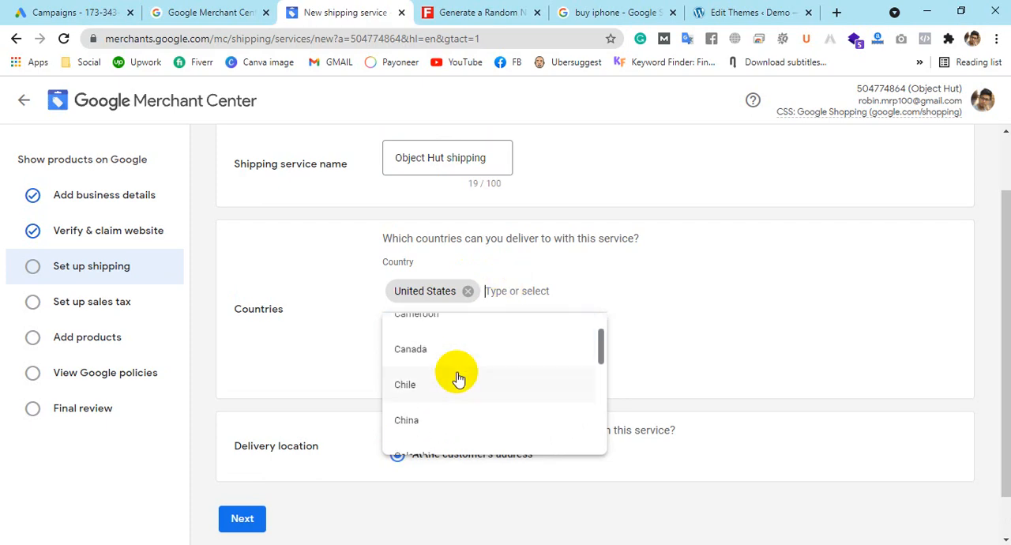
scroll(444, 401, up, 1)
click(417, 421)
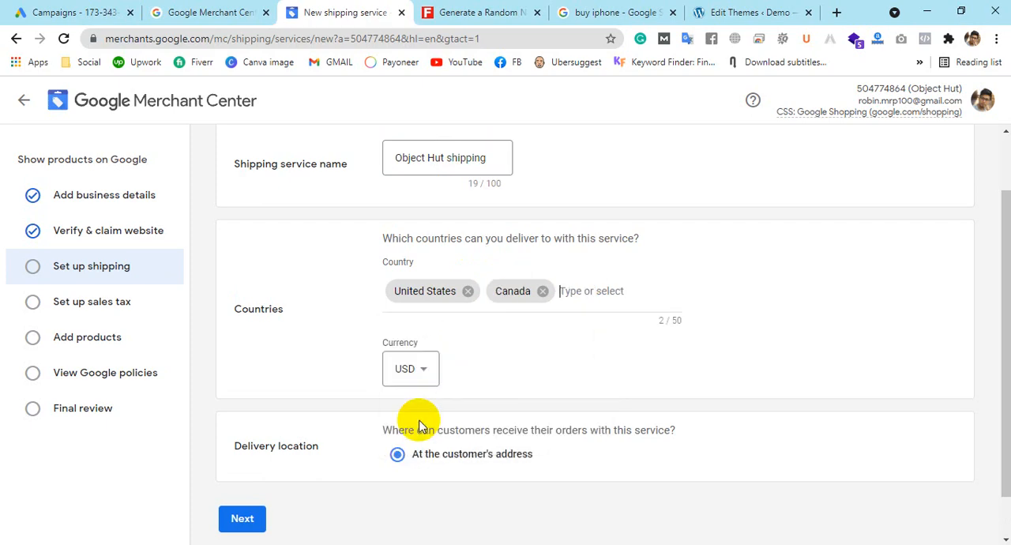
Step: Keep USD as the currency and the customer's address as the delivery location, and continue to the delivery times
click(394, 369)
click(417, 155)
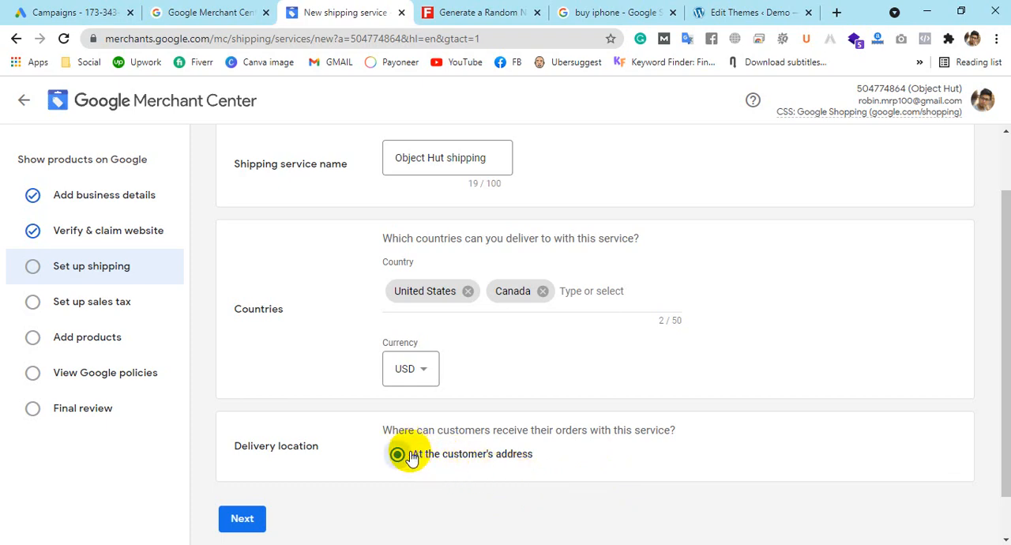
scroll(711, 347, up, 2)
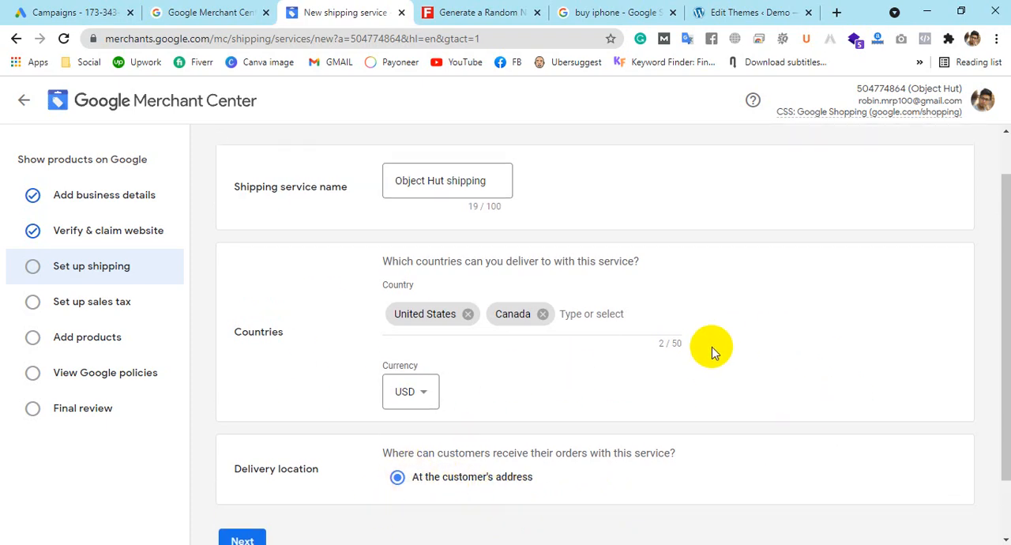
scroll(717, 324, down, 3)
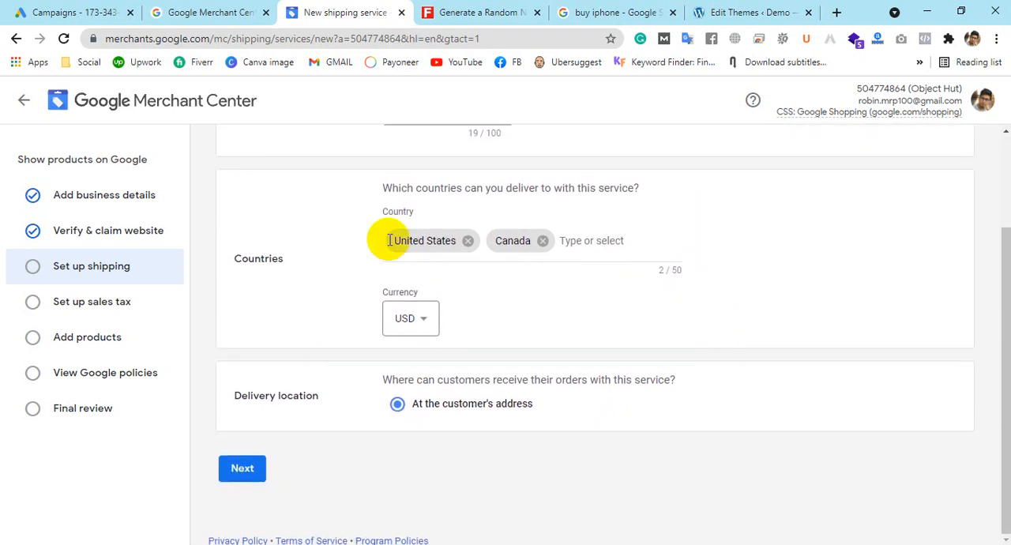
click(245, 468)
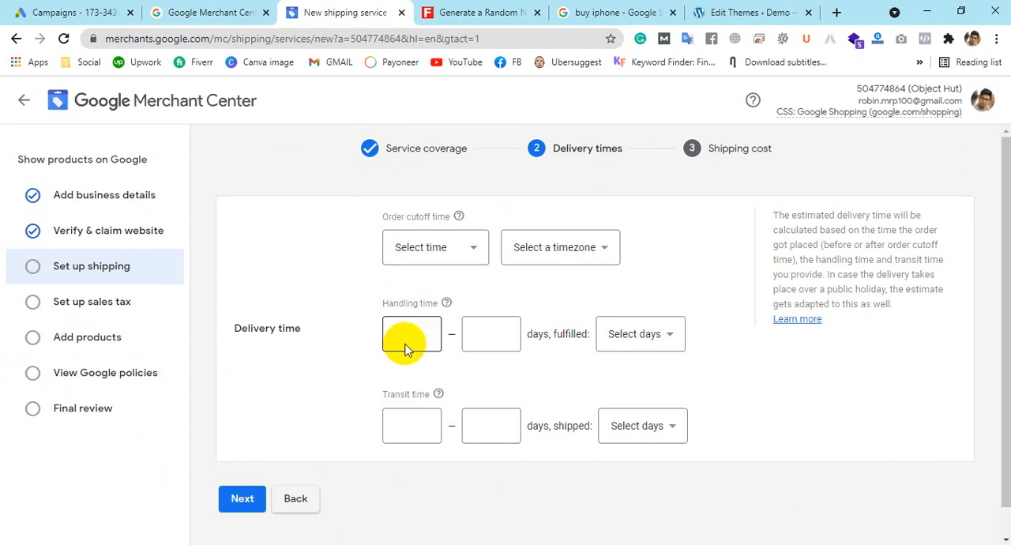
Step: Set the order cutoff time to 8:00 AM
click(419, 269)
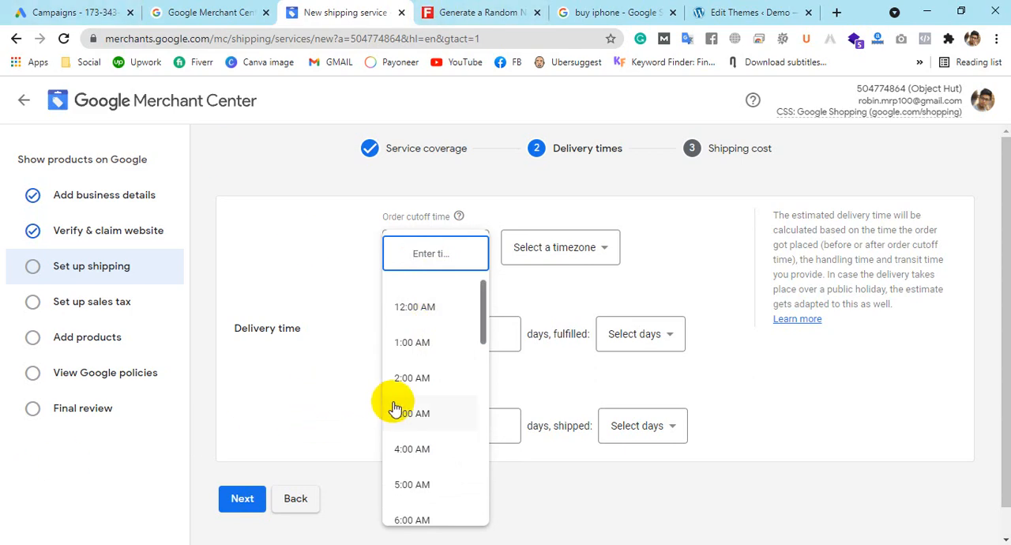
scroll(395, 407, down, 3)
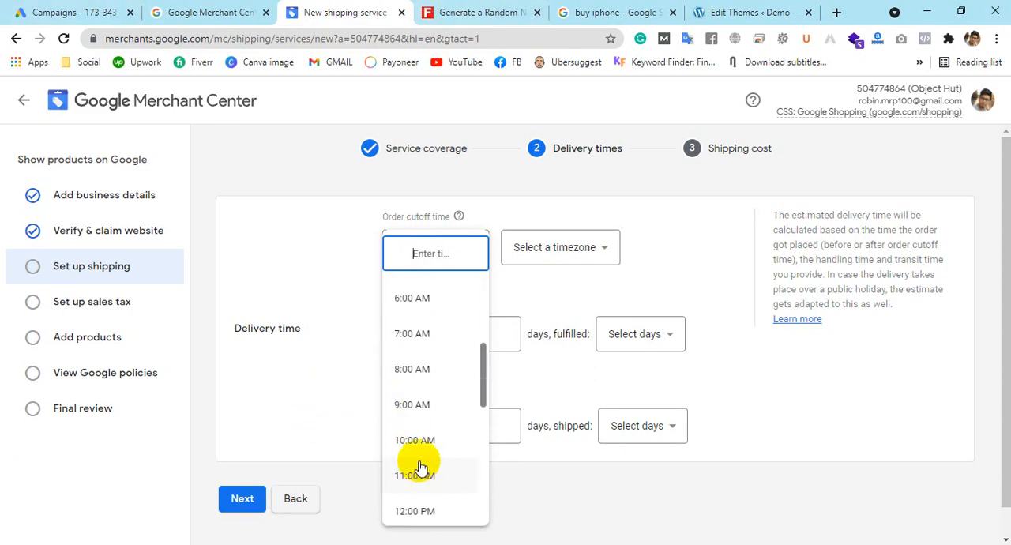
click(423, 378)
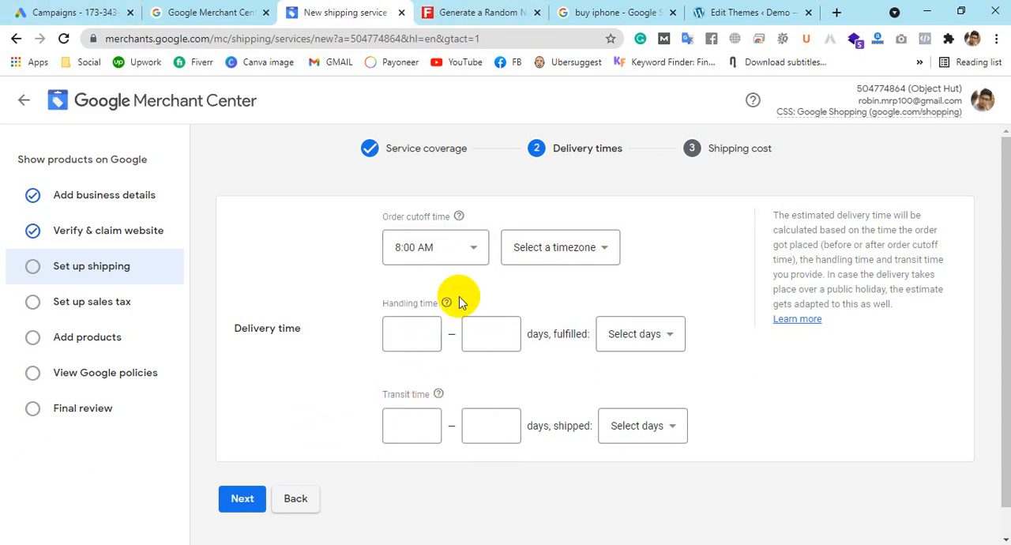
Step: Look through the order cutoff timezone list from GMT-12:00 to GMT-04:00 for a suitable time zone
click(548, 247)
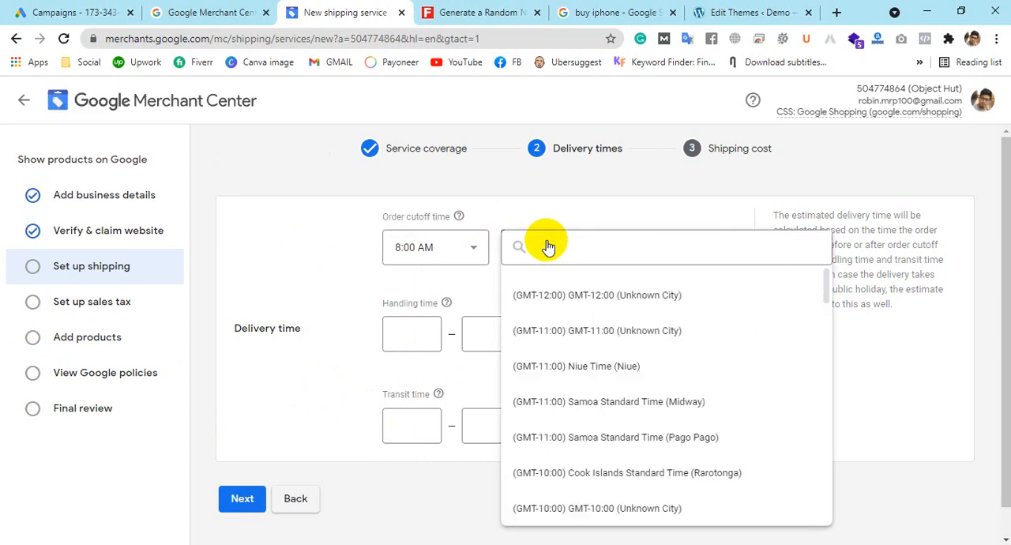
scroll(702, 402, down, 2)
scroll(661, 389, down, 8)
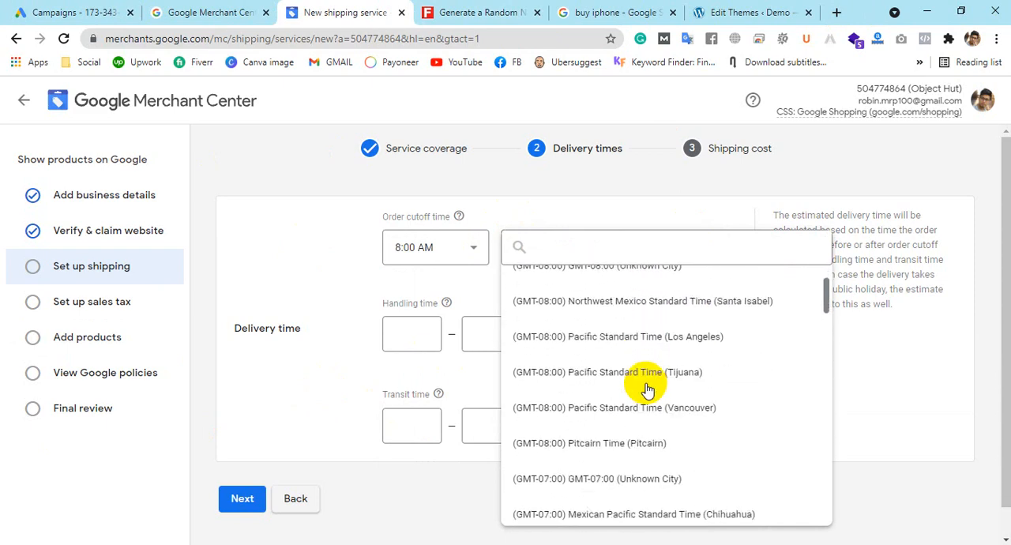
scroll(604, 431, down, 2)
scroll(604, 430, down, 4)
scroll(716, 422, down, 15)
scroll(716, 422, down, 10)
scroll(716, 422, up, 7)
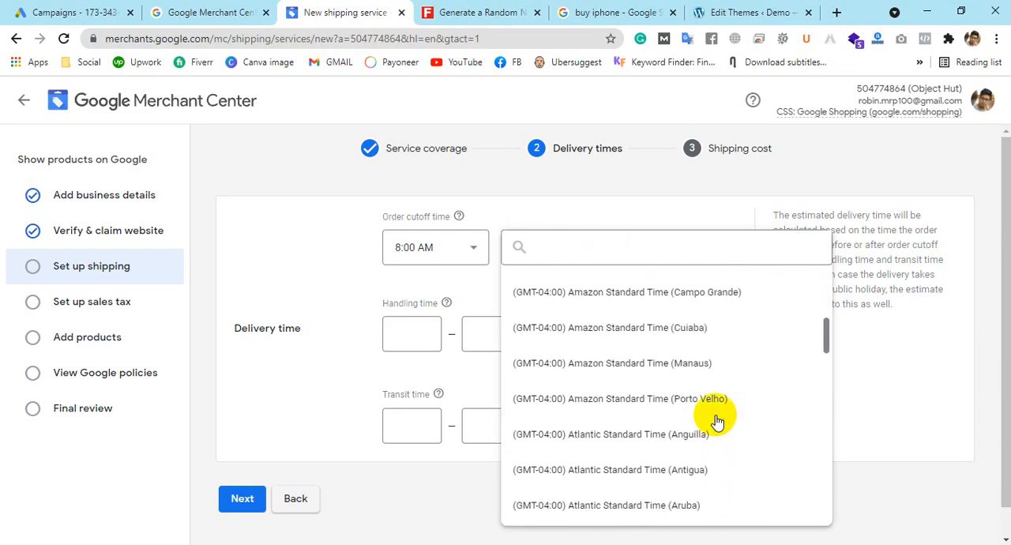
scroll(716, 422, up, 6)
Step: Search the timezone list for "spe" and "sp", and clear the search
click(618, 244)
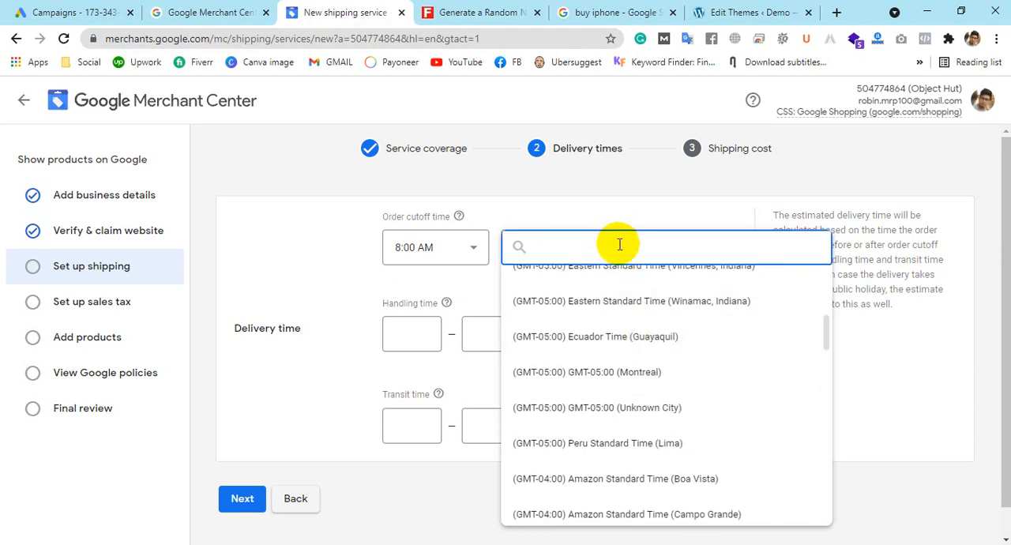
text(p)
key(BackSpace)
text(spe)
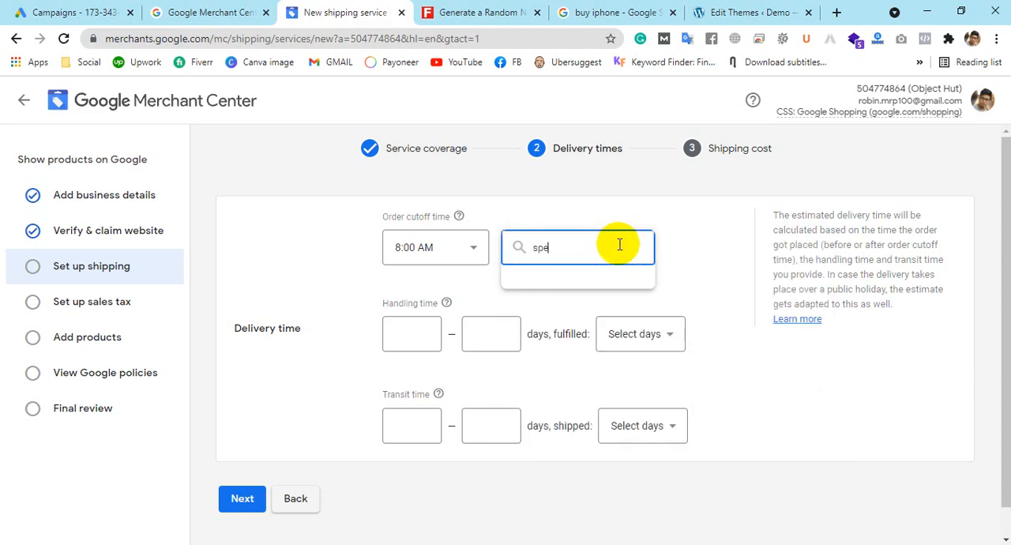
key(BackSpace)
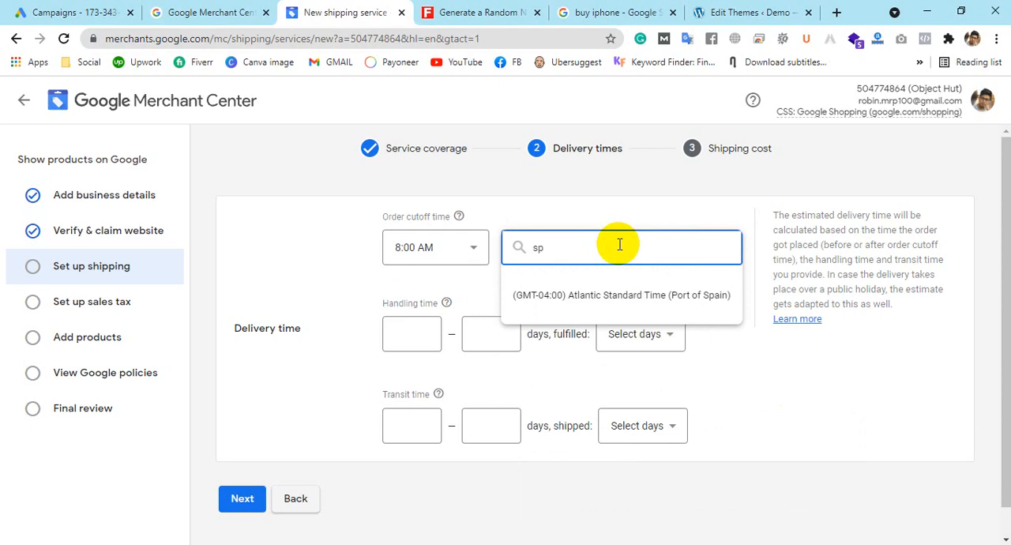
key(BackSpace)
key(BackSpace)
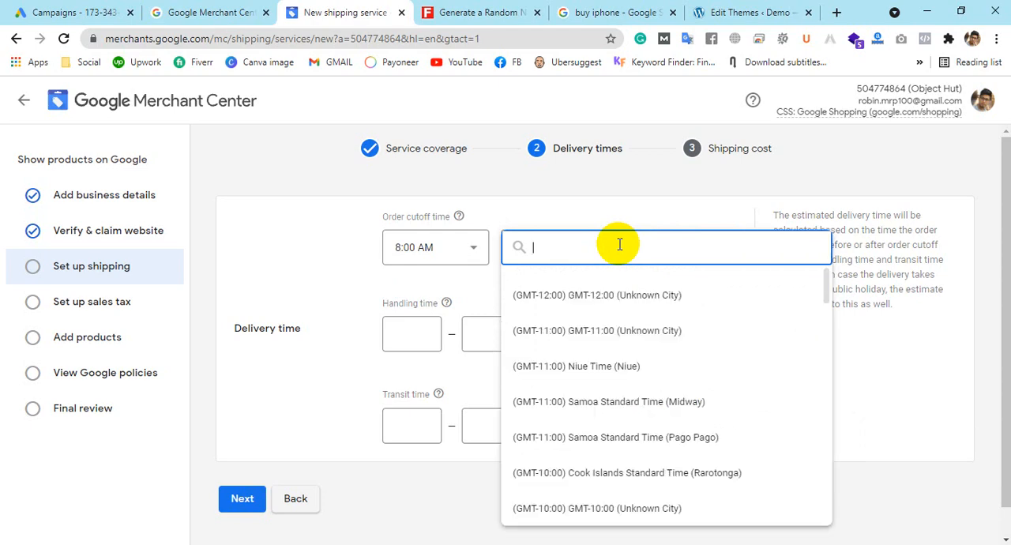
Step: Search the timezone list for "stand" and for "specific", and clear the search again
text(stand)
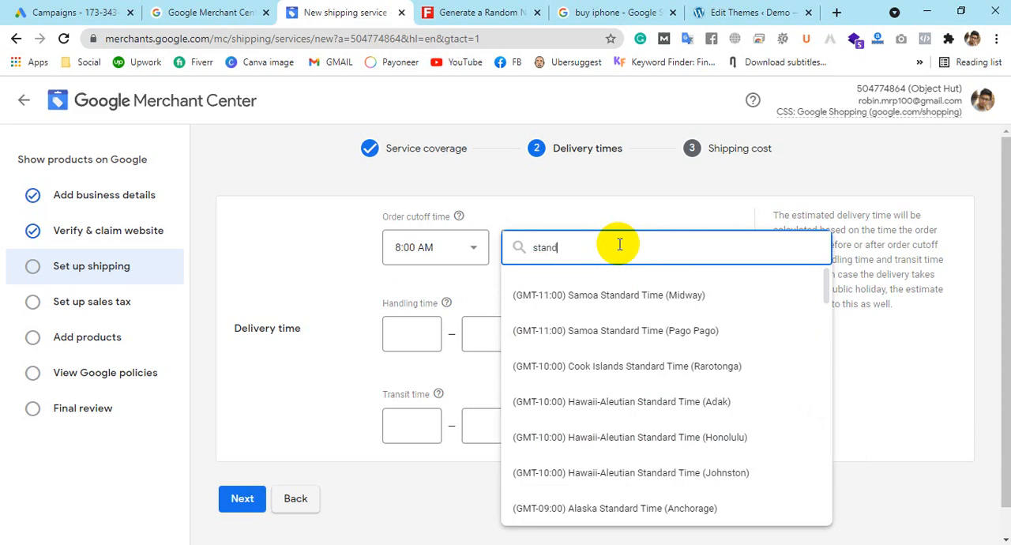
key(BackSpace)
key(BackSpace)
key(BackSpace)
key(BackSpace)
key(BackSpace)
text(s)
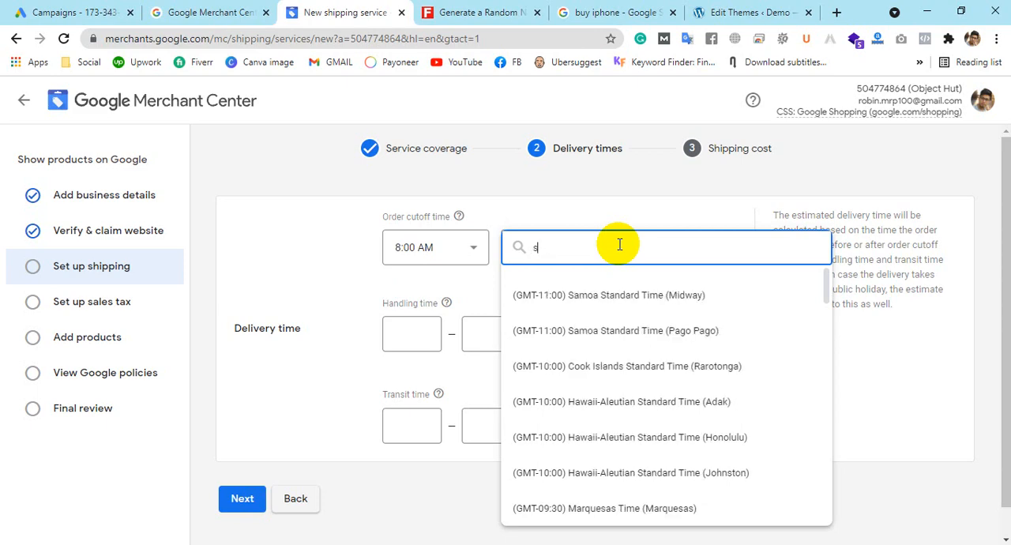
text(pecific)
key(BackSpace)
key(BackSpace)
key(BackSpace)
key(BackSpace)
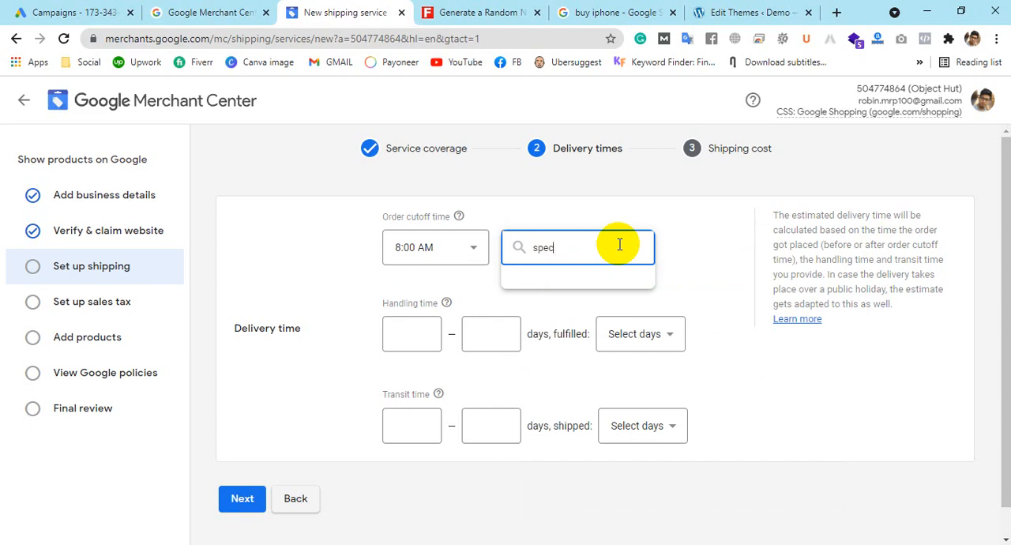
key(BackSpace)
key(BackSpace)
key(BackSpace)
key(BackSpace)
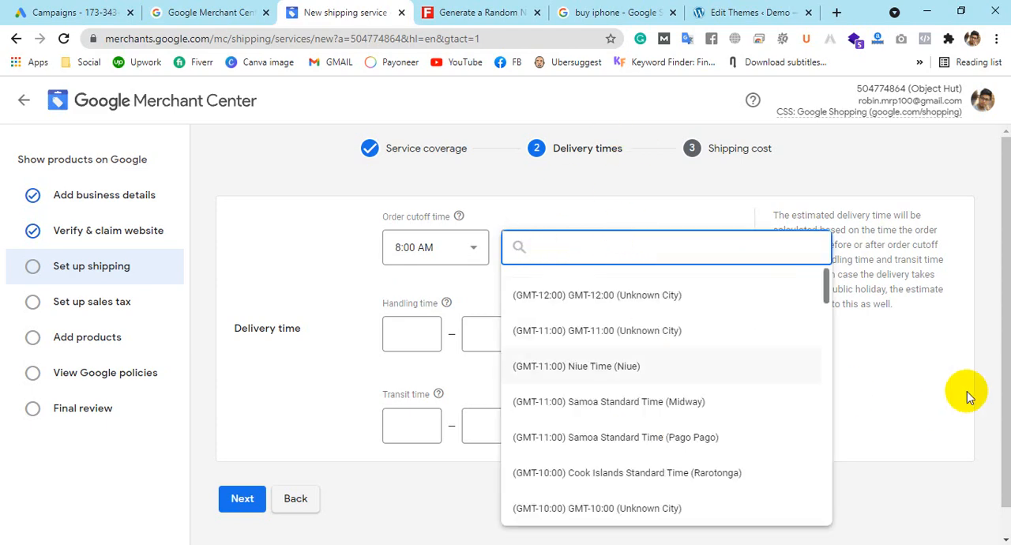
Step: Find Los Angeles in the order cutoff timezone list and set the timezone to (GMT-08:00) Pacific Standard Time
drag(826, 286, 822, 541)
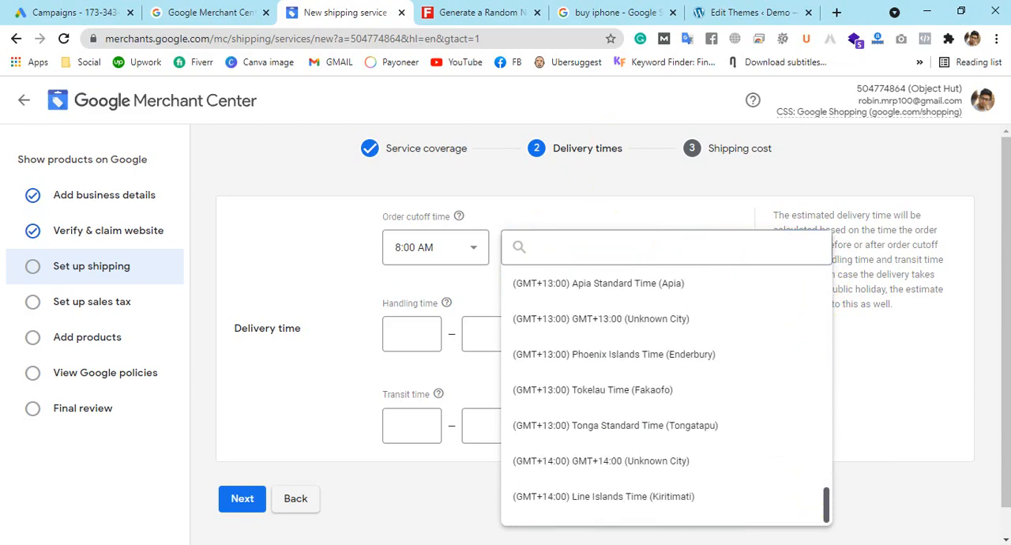
scroll(699, 398, up, 2)
scroll(700, 395, up, 1)
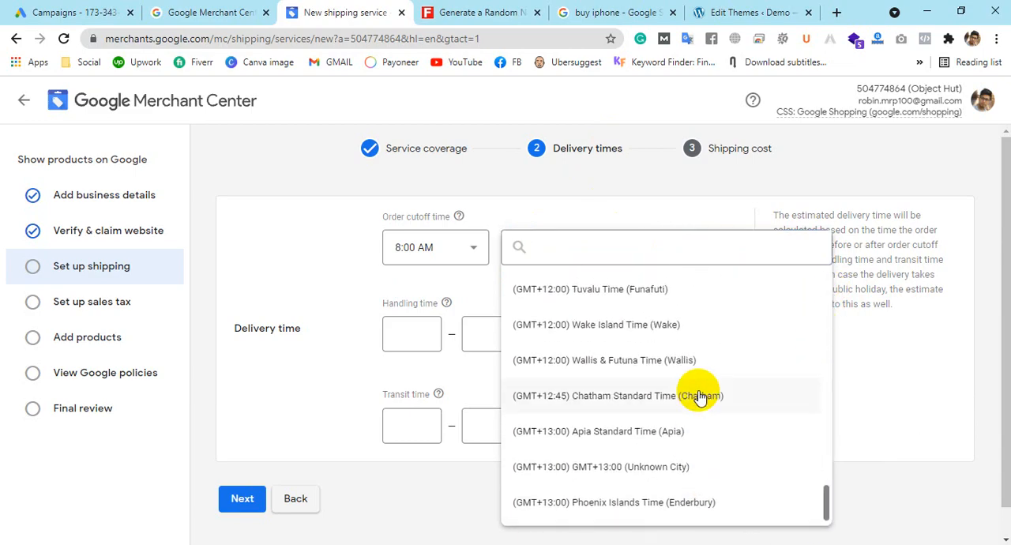
scroll(727, 399, up, 2)
scroll(647, 365, up, 3)
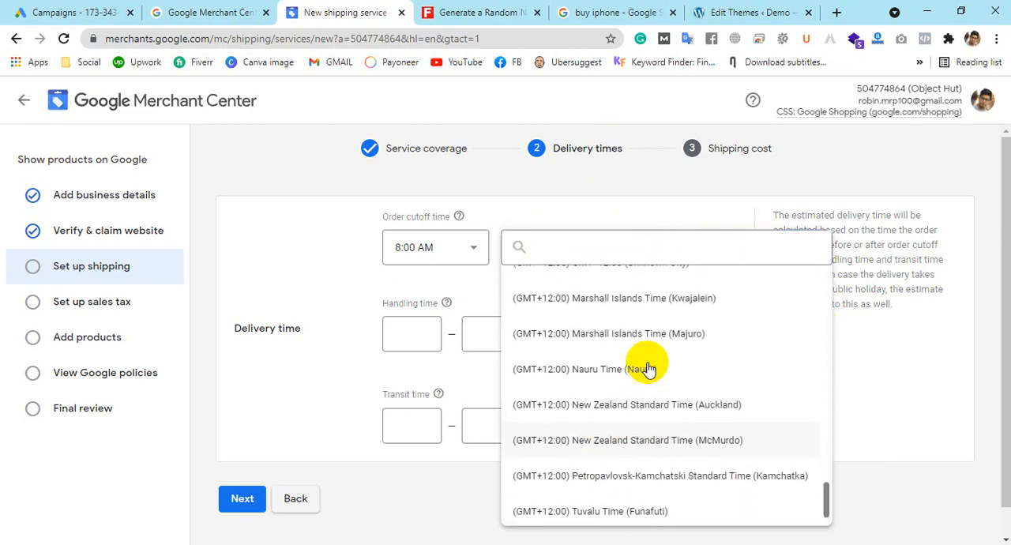
click(584, 250)
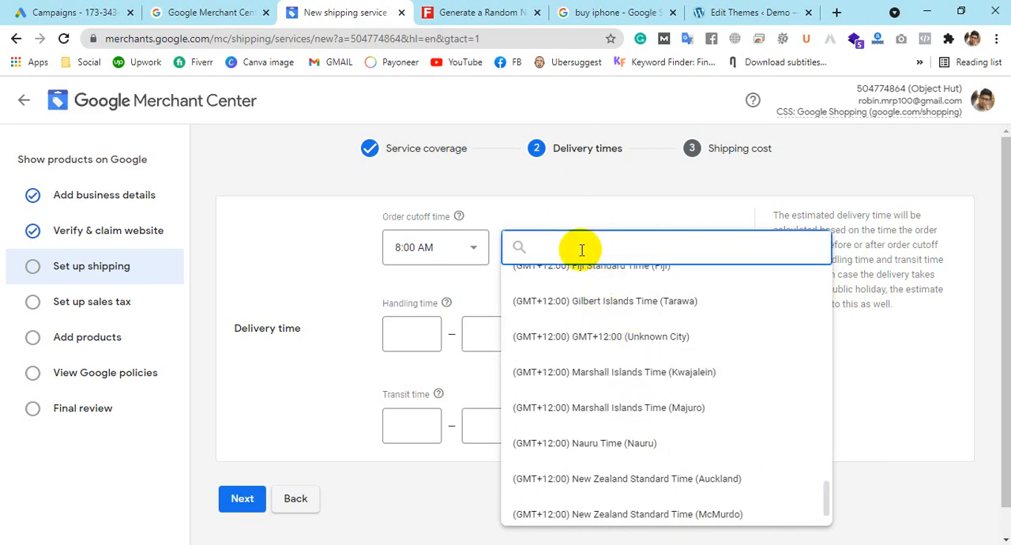
text(los)
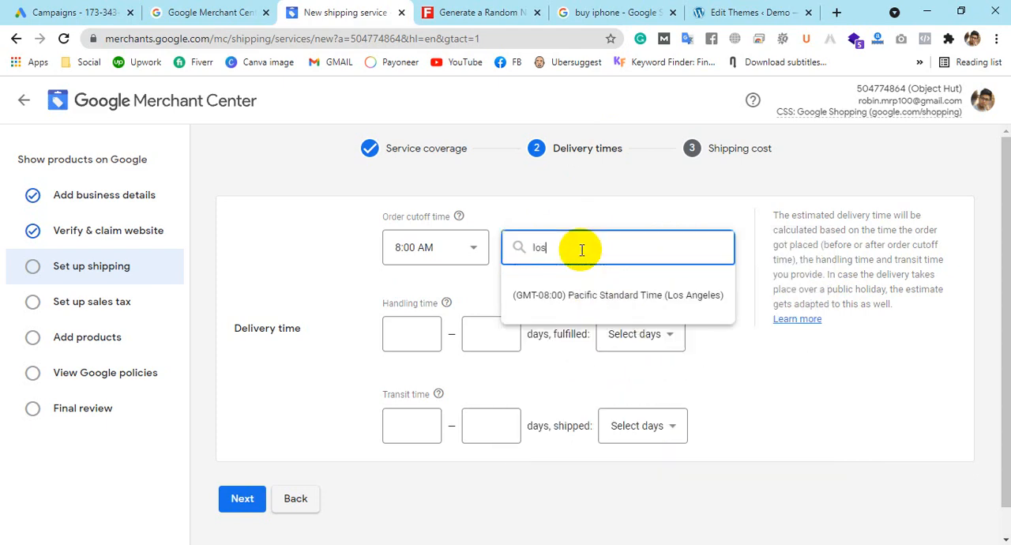
click(604, 298)
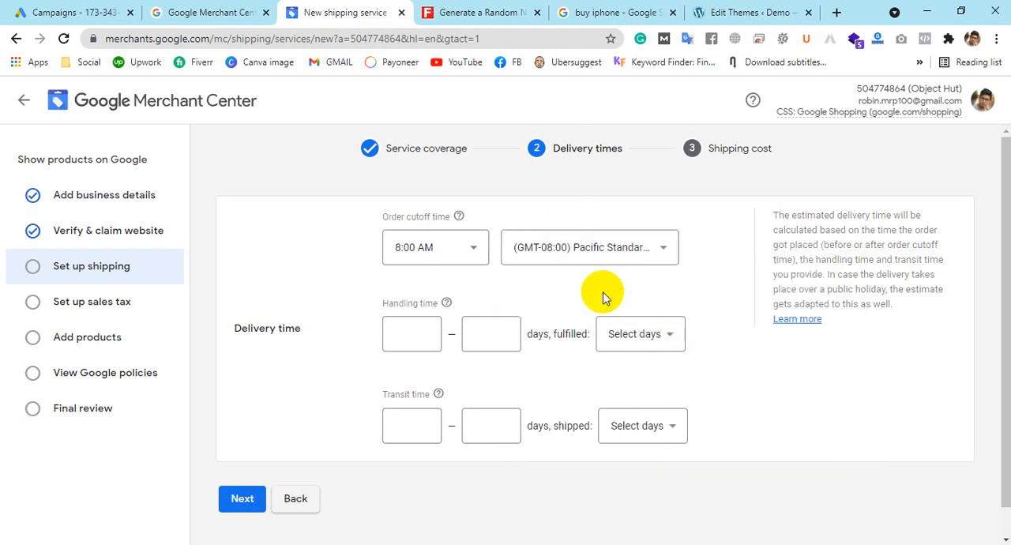
Step: Set the handling time range to 1–3 days
click(402, 333)
click(486, 343)
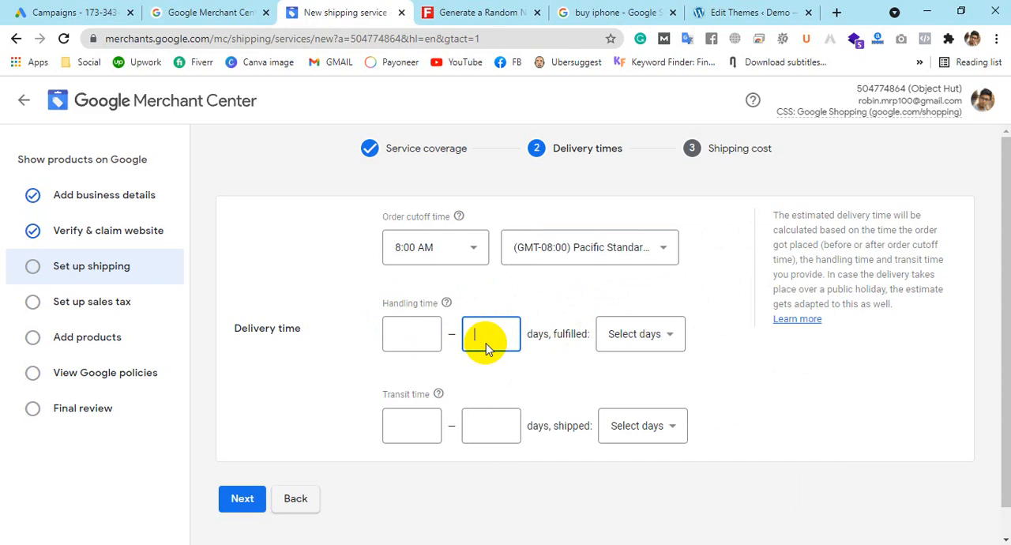
click(430, 340)
click(472, 339)
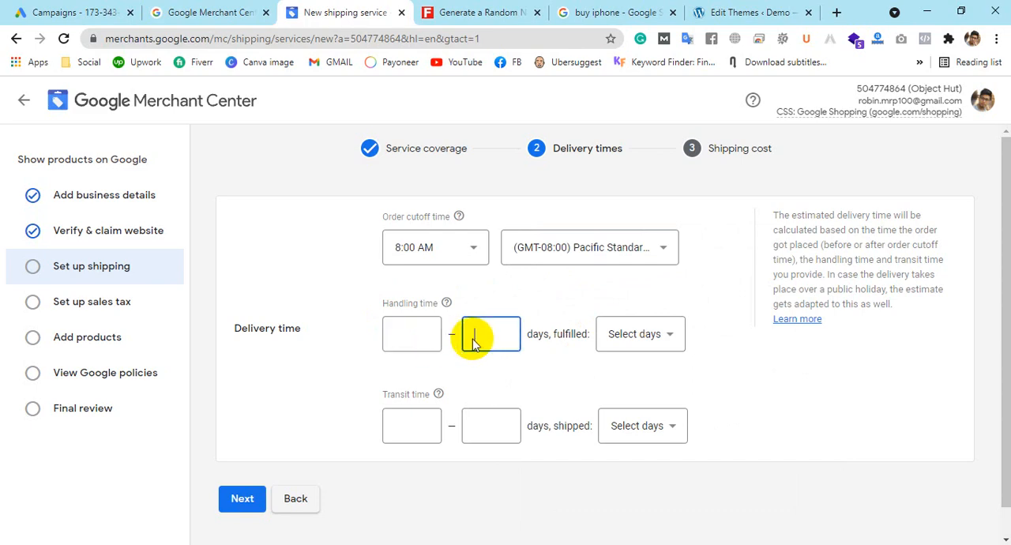
click(396, 338)
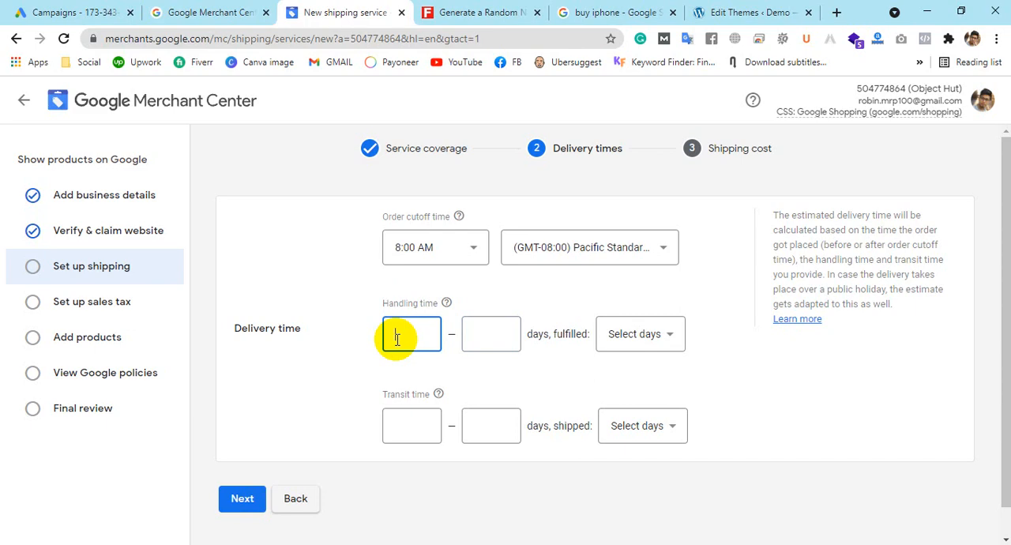
text(1)
click(489, 333)
text(3)
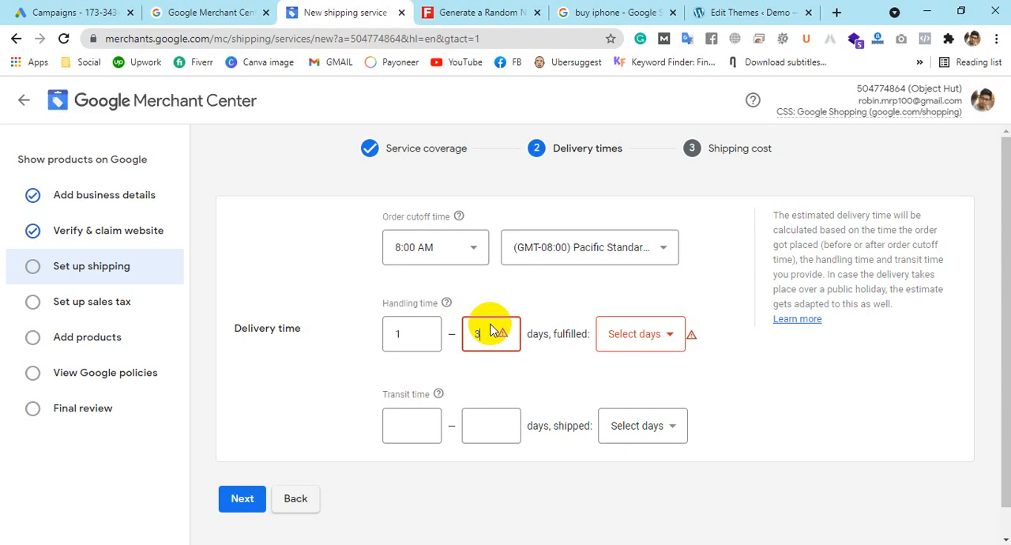
Step: Set custom fulfilment days for the handling time to every day except Friday and save them
click(638, 343)
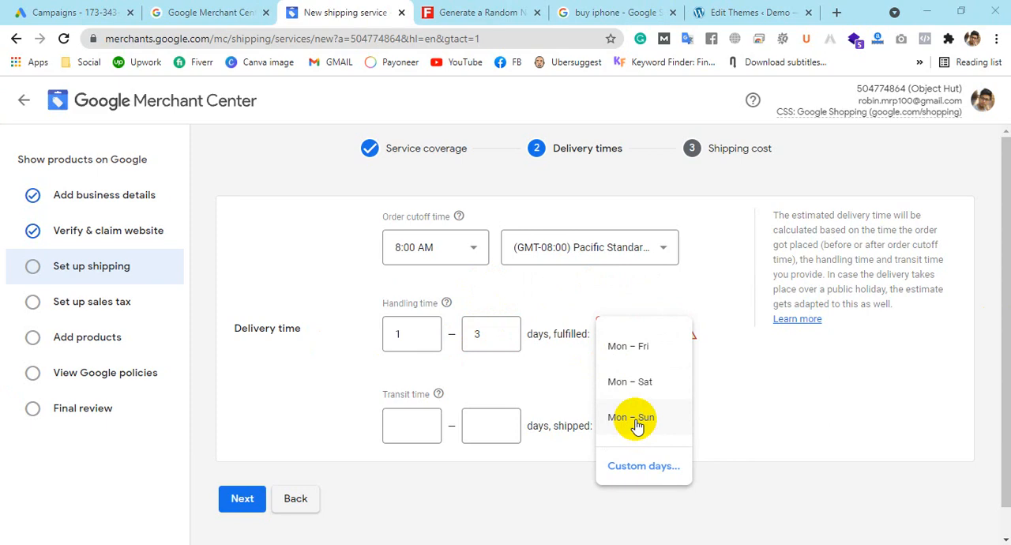
click(651, 470)
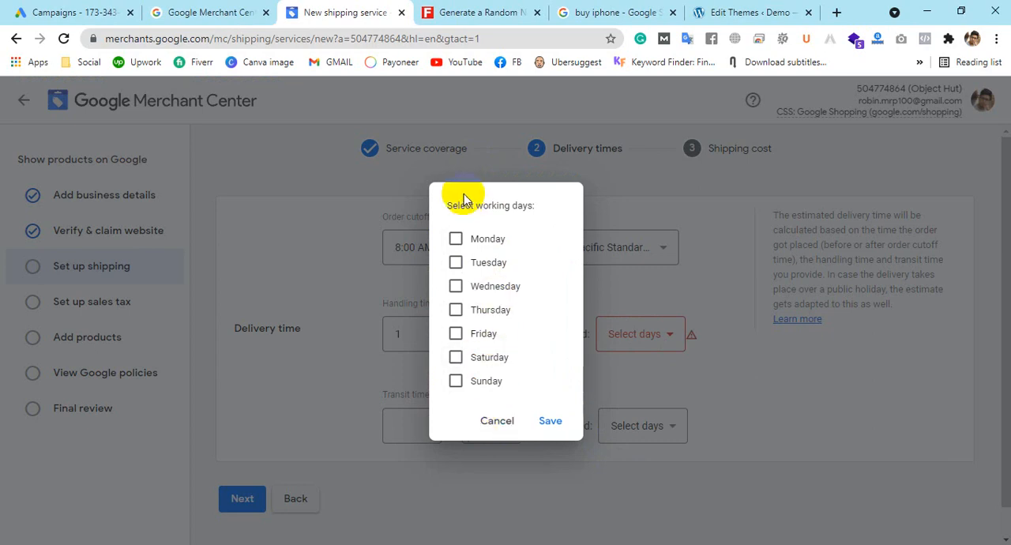
click(457, 240)
click(457, 265)
click(458, 286)
click(456, 310)
click(456, 357)
click(457, 380)
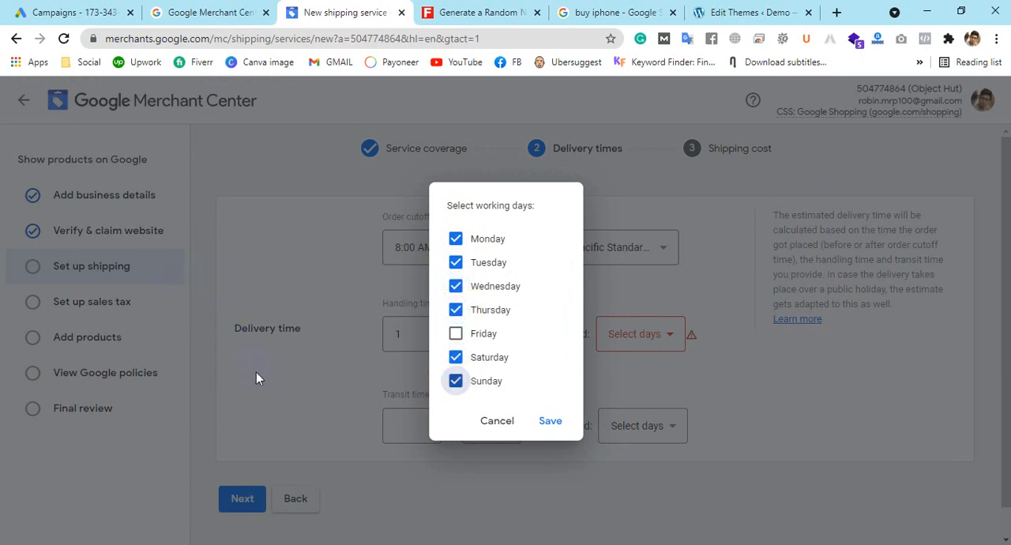
click(551, 420)
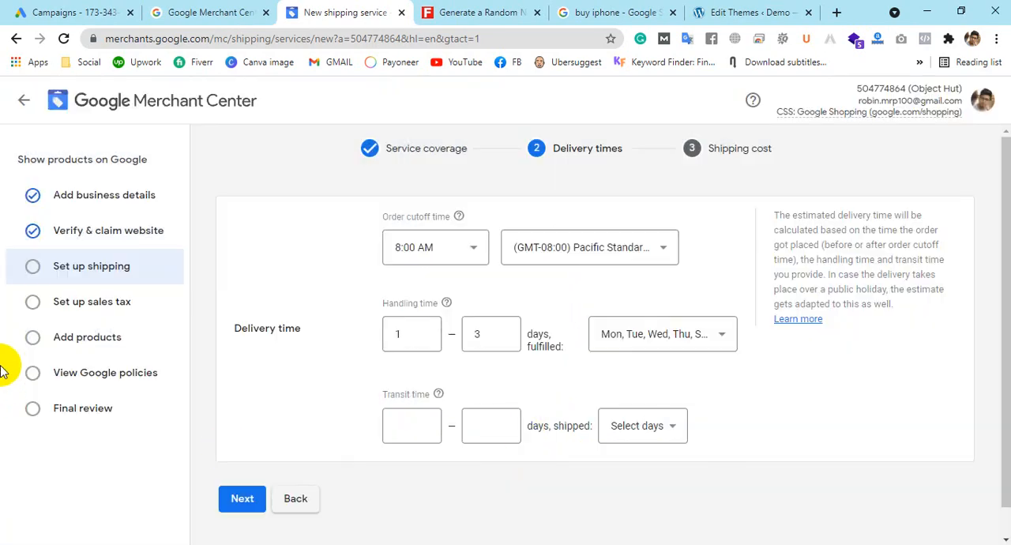
Step: Set the transit time to 5–8 days, shipped Mon – Sat, and continue to the shipping cost settings
click(402, 421)
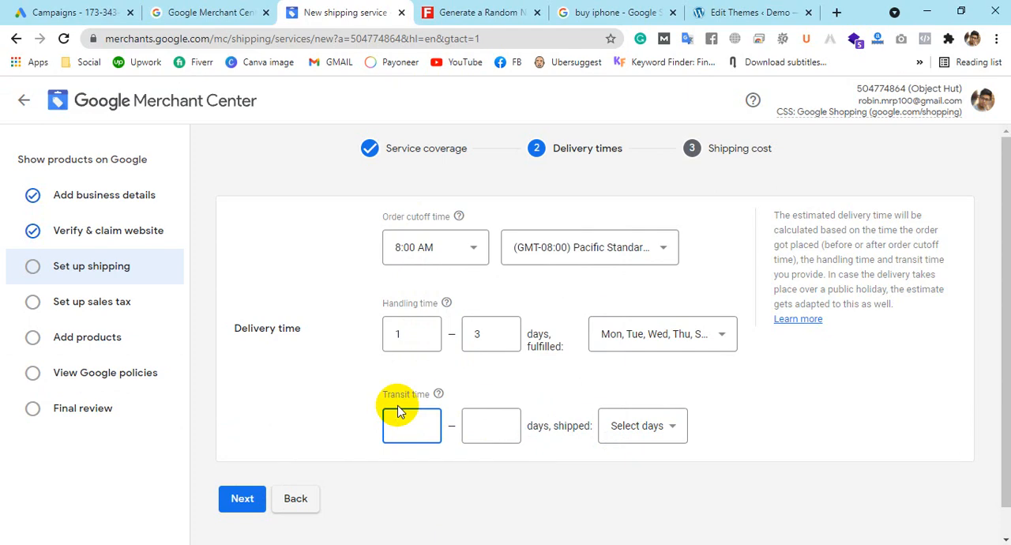
text(5)
click(491, 426)
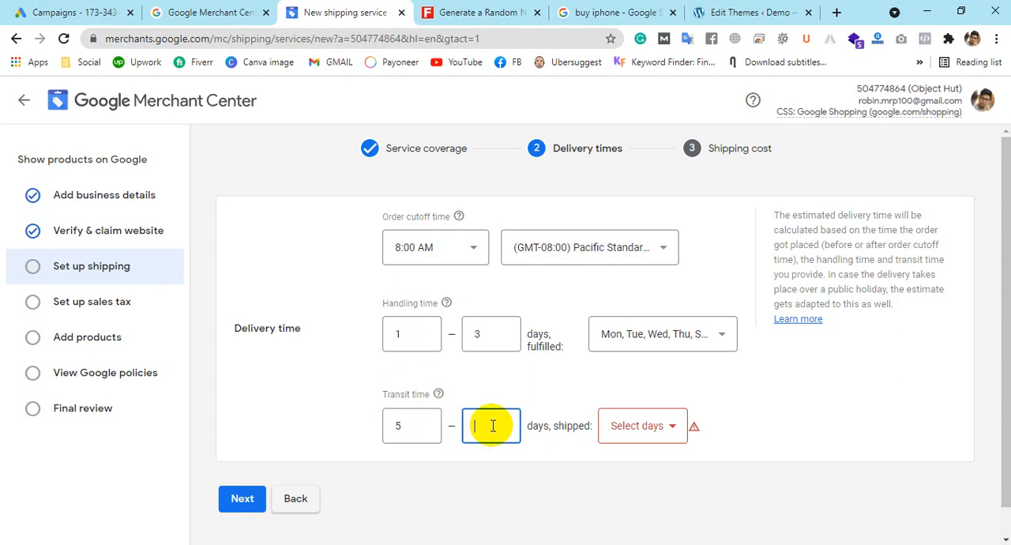
text(8)
click(786, 421)
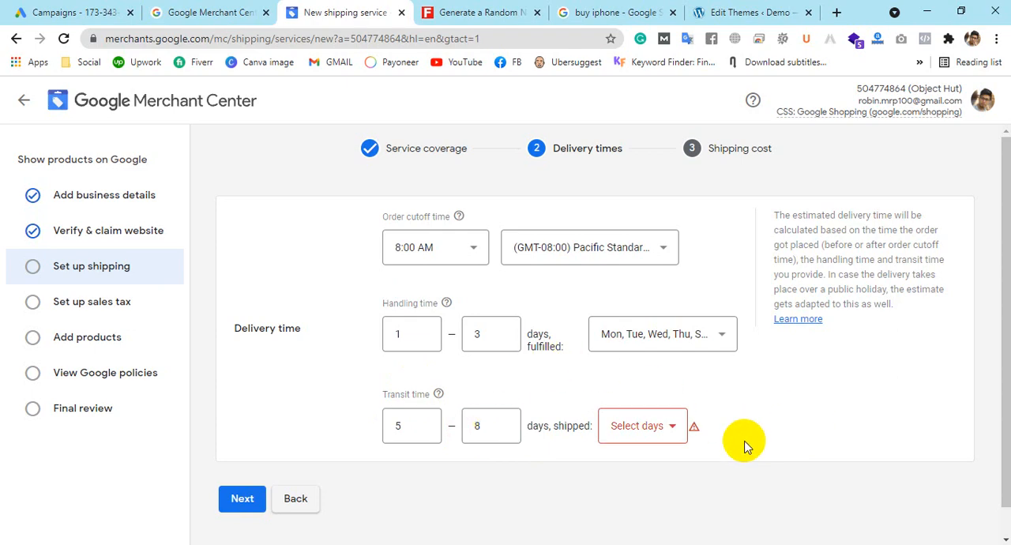
click(676, 425)
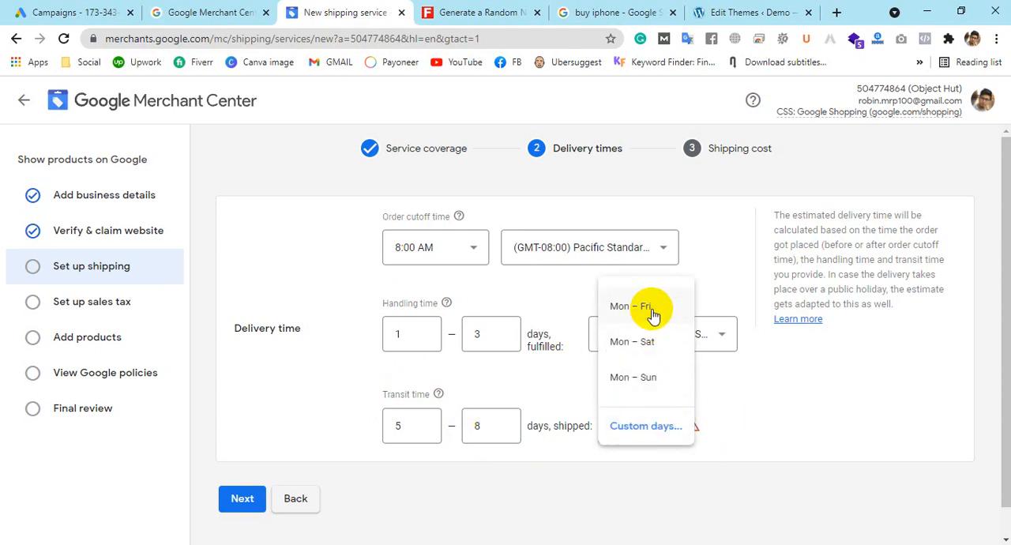
click(654, 344)
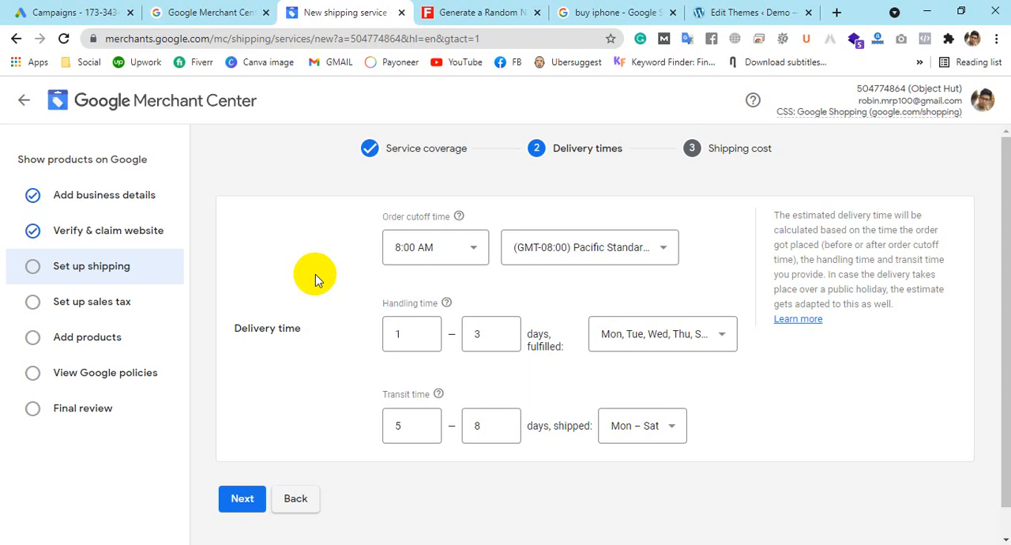
click(242, 506)
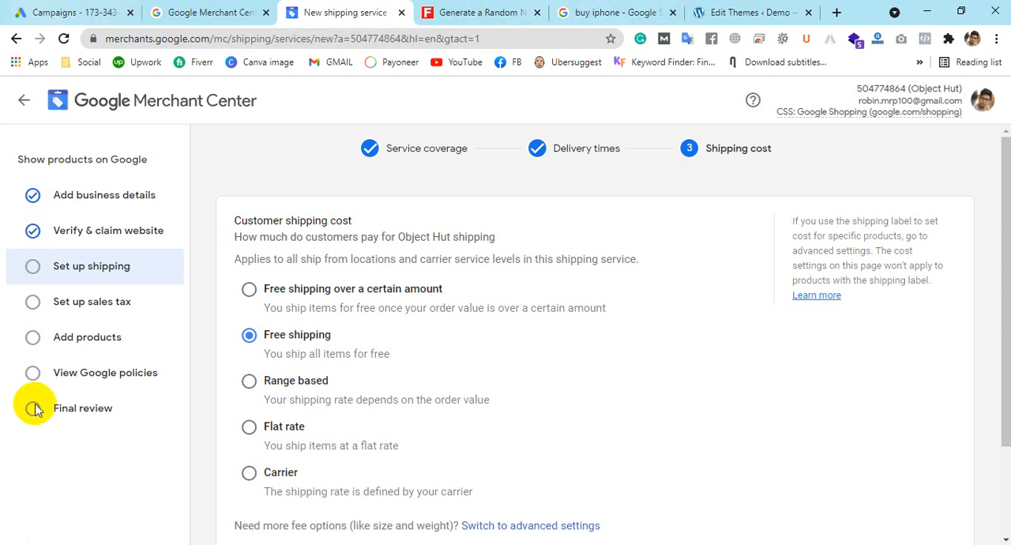
Step: Choose range-based pricing for the customer shipping cost
scroll(443, 259, down, 2)
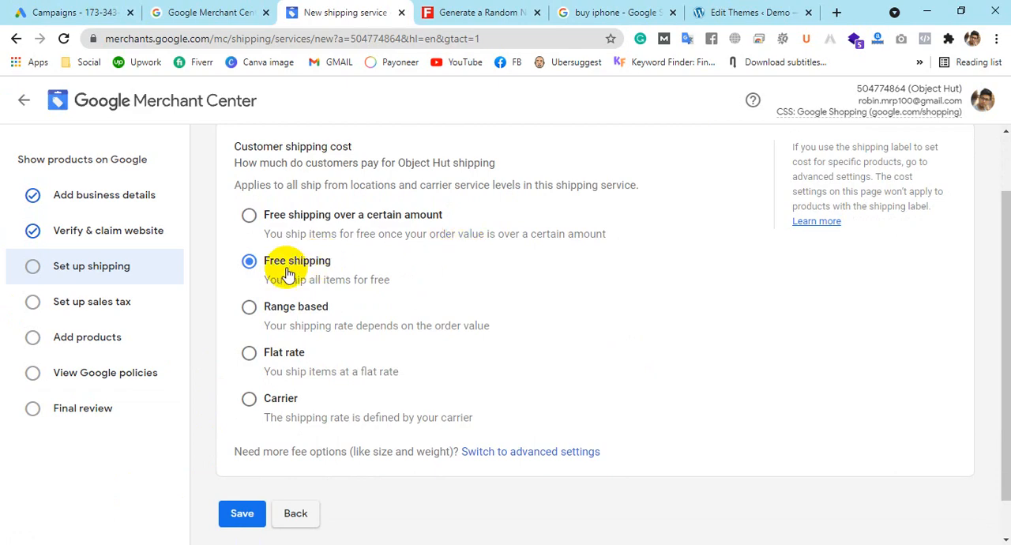
click(250, 307)
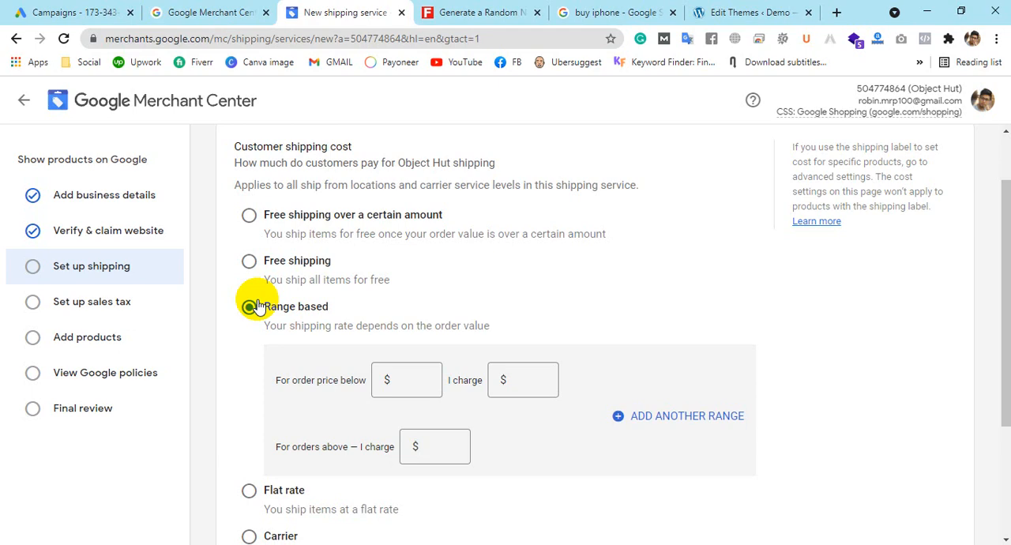
Step: Set the range-based shipping cost to charge $10 for orders priced below $50
scroll(407, 339, down, 1)
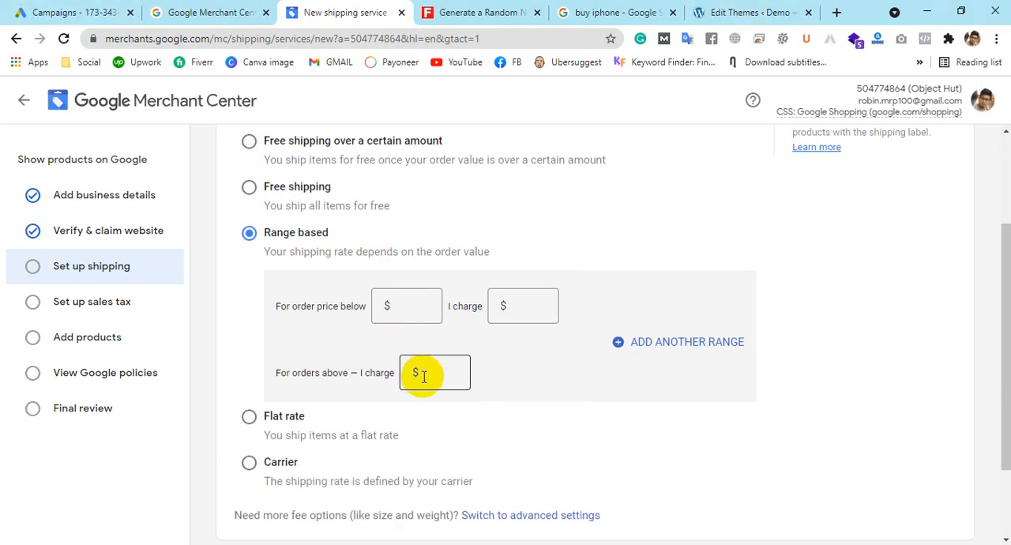
click(402, 305)
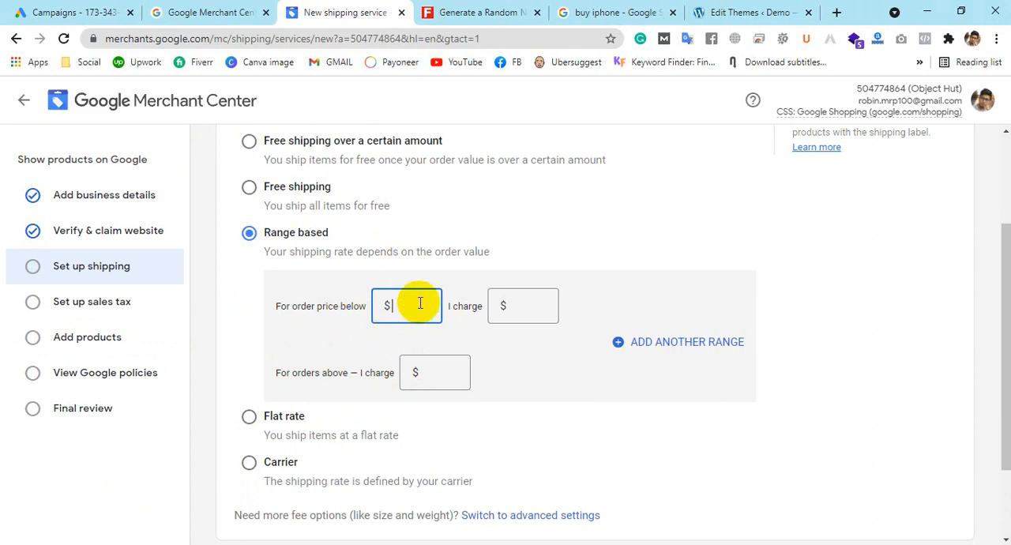
click(530, 304)
click(443, 370)
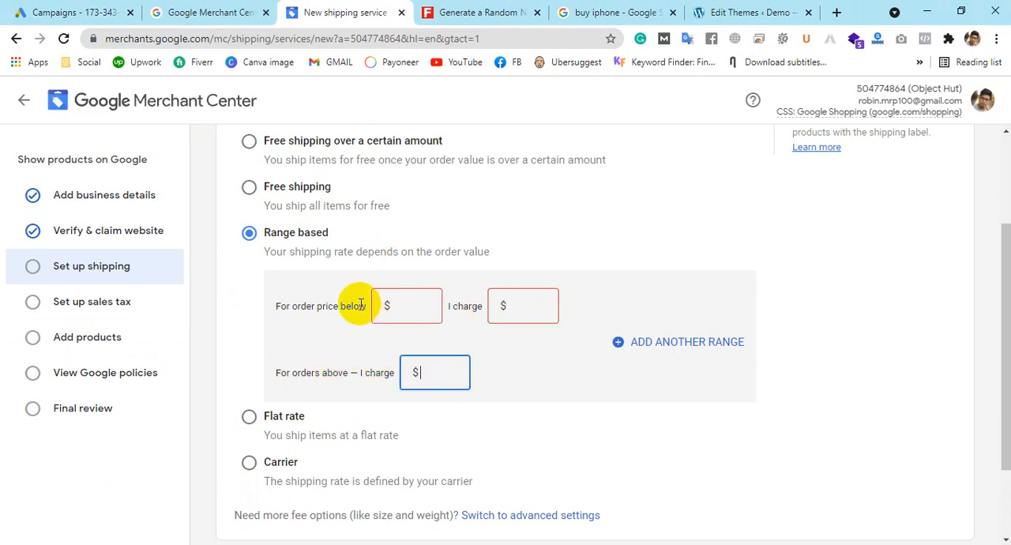
click(405, 309)
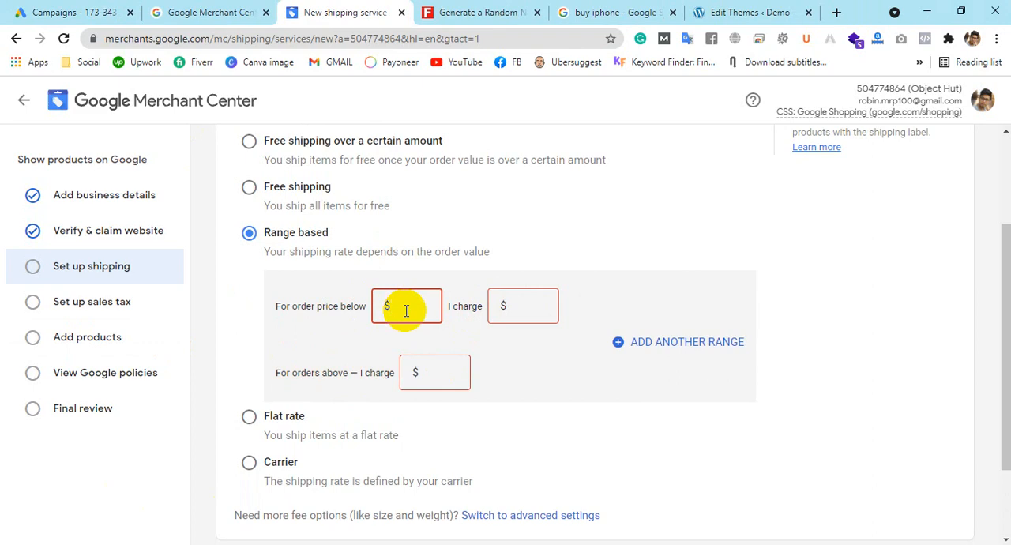
text(50)
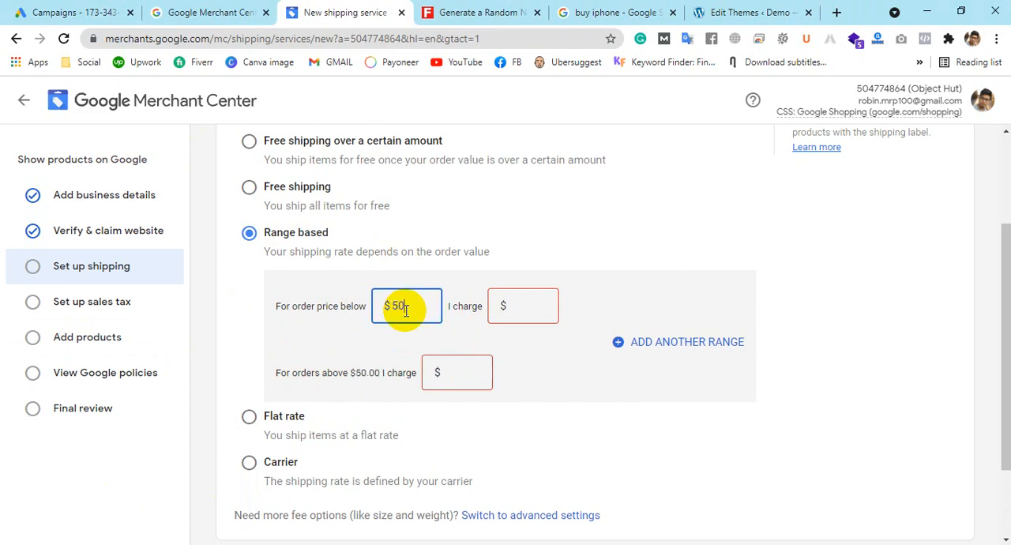
click(542, 302)
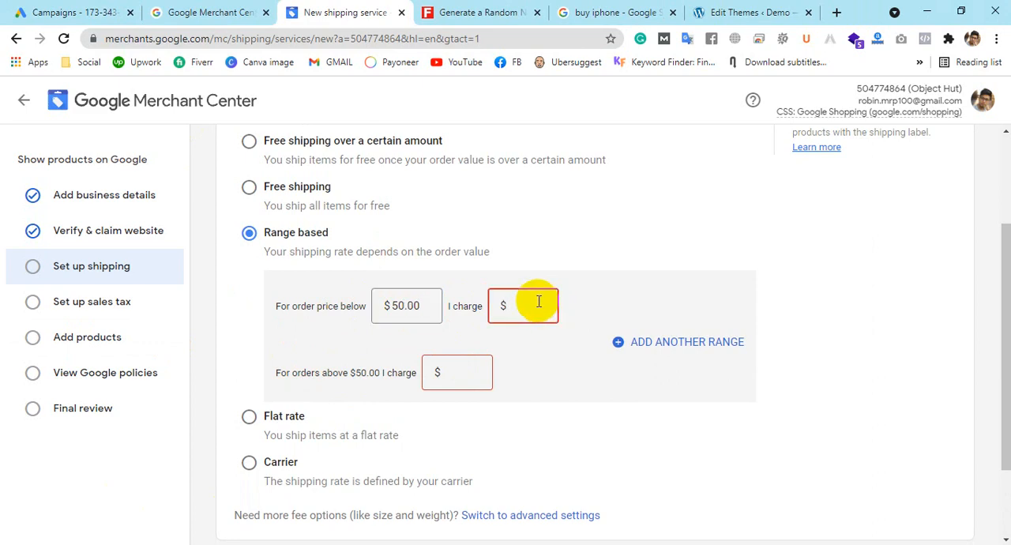
text(10)
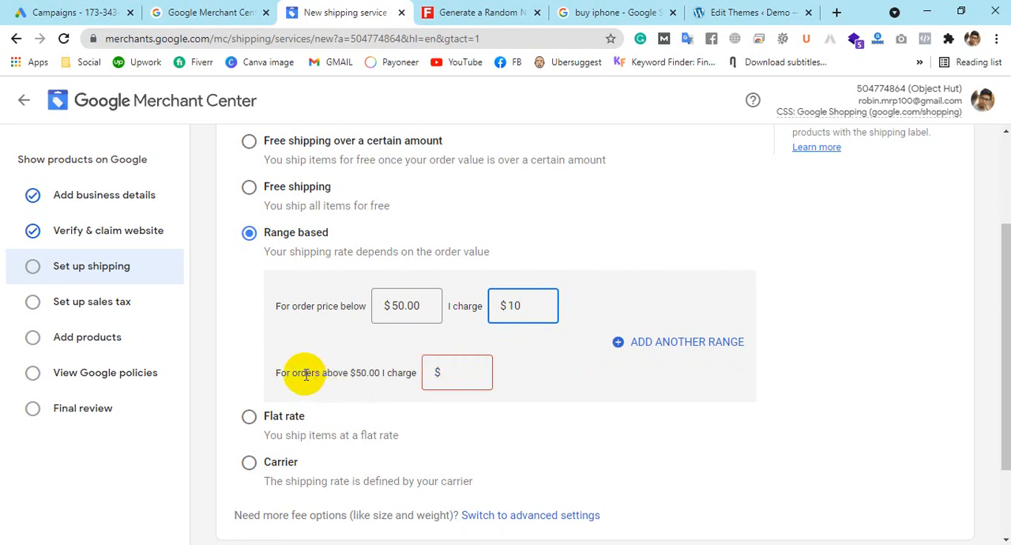
Step: Set the range-based shipping charge for orders above $50 to $9
drag(350, 372, 391, 372)
click(391, 373)
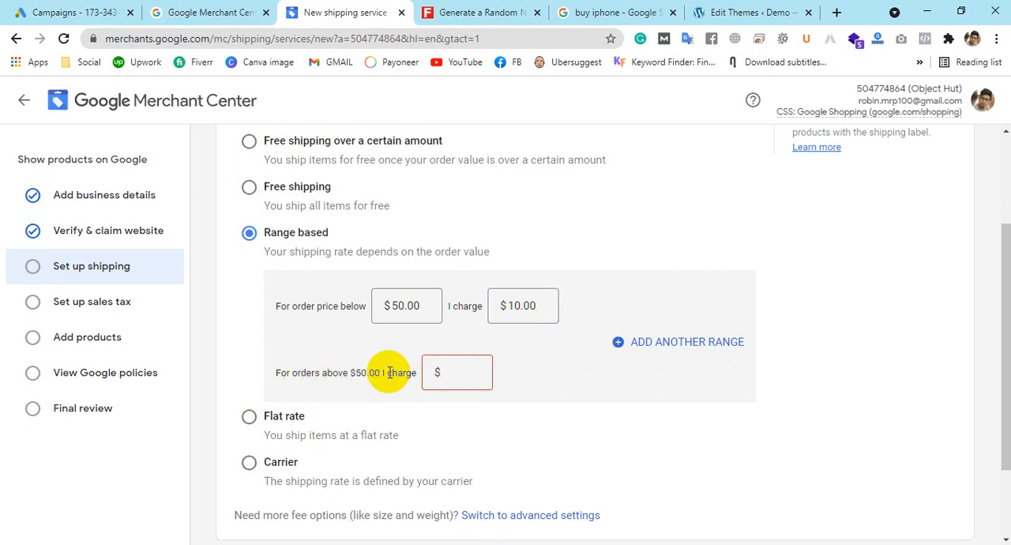
click(444, 372)
text(0)
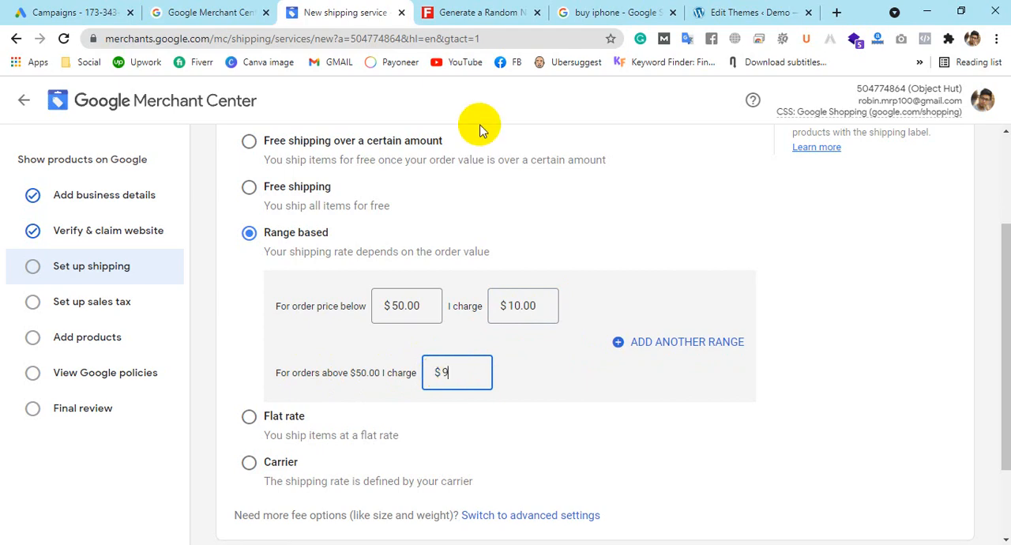
click(672, 235)
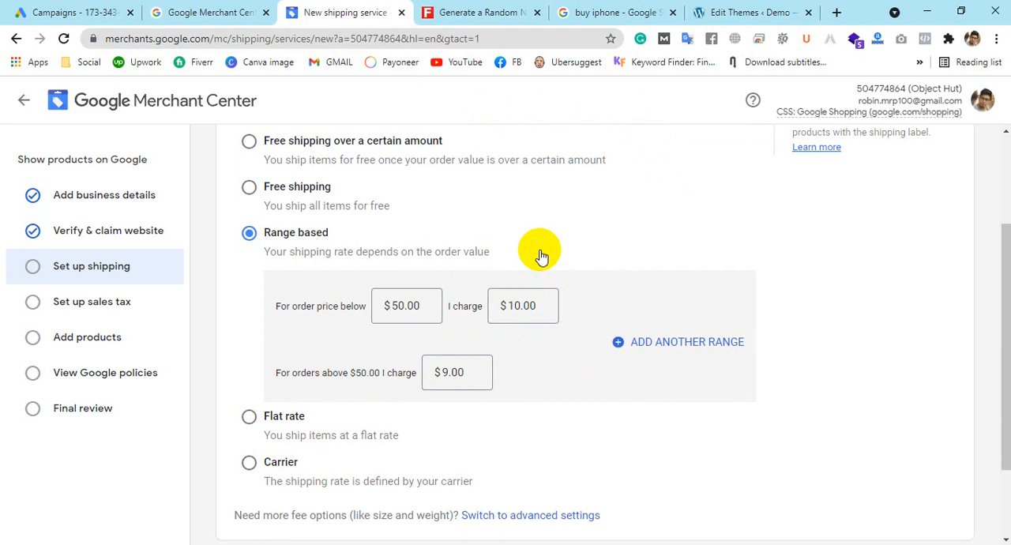
Step: Switch the customer shipping cost to a flat rate of $30 for all orders
click(249, 422)
click(418, 349)
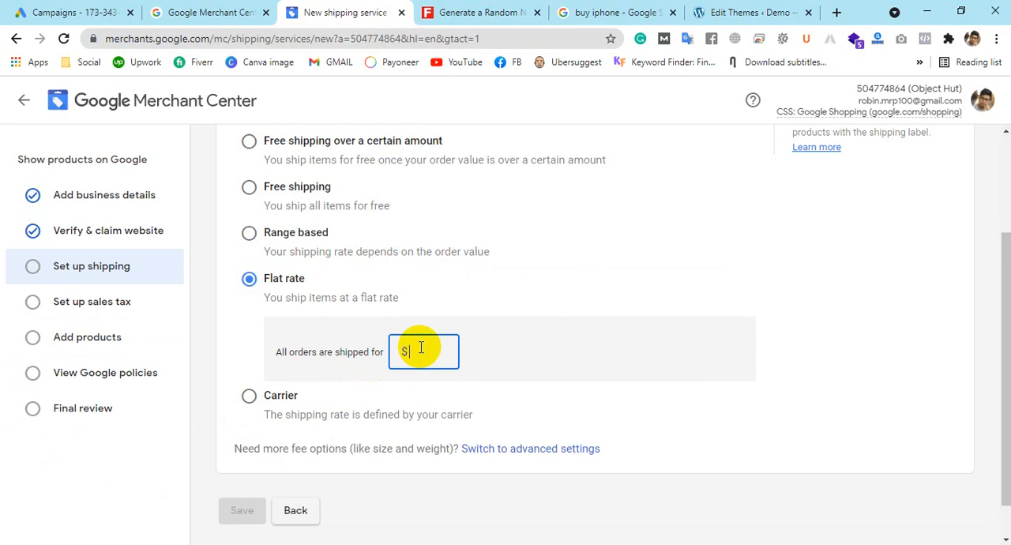
text(30)
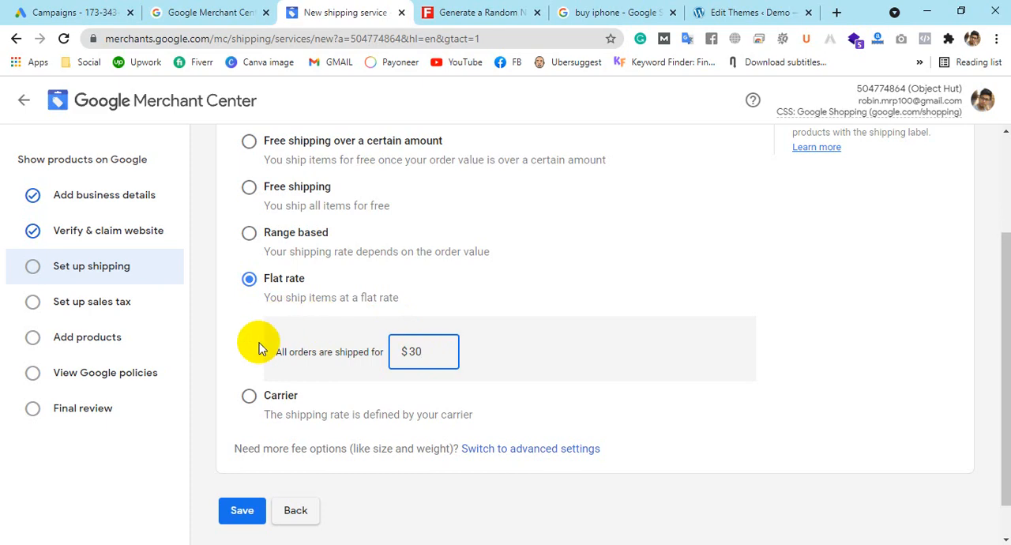
Step: Choose carrier-based shipping cost and examine the available FedEx, UPS and USPS services without selecting one
click(248, 396)
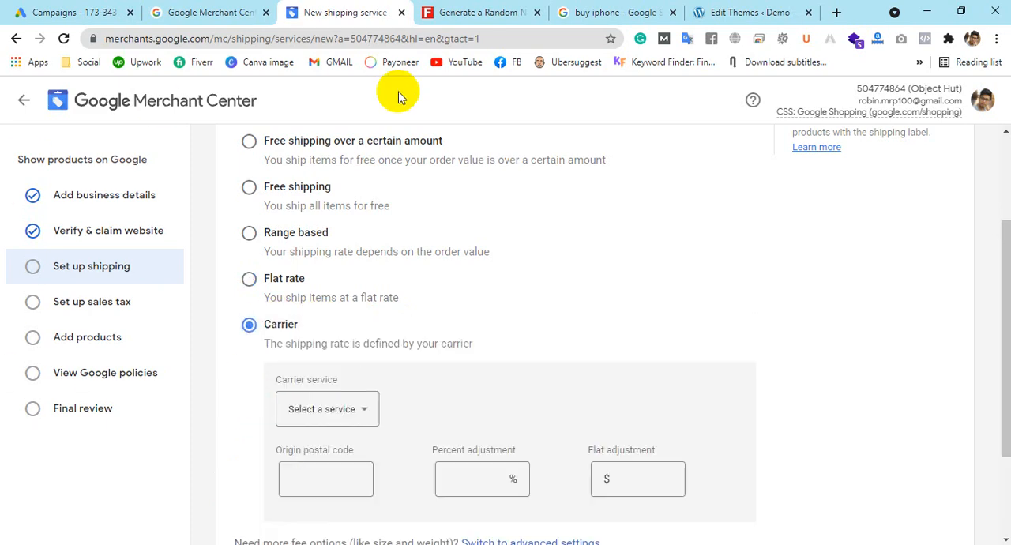
scroll(440, 291, down, 1)
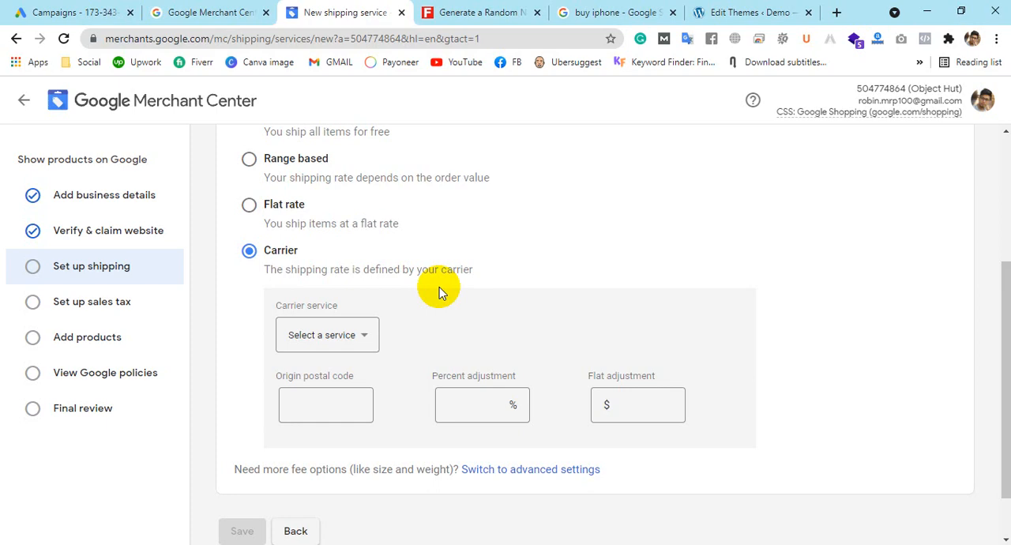
click(371, 333)
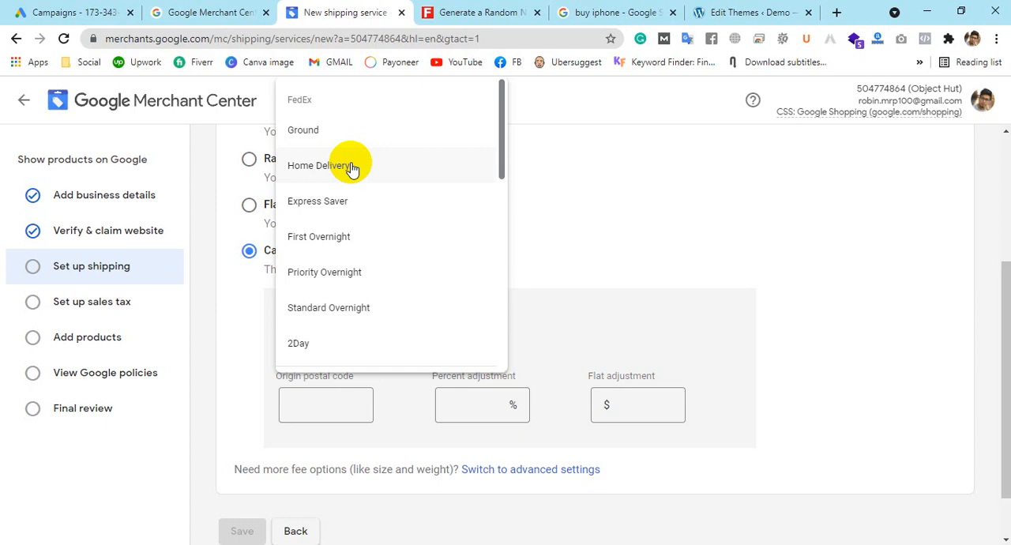
scroll(352, 169, down, 8)
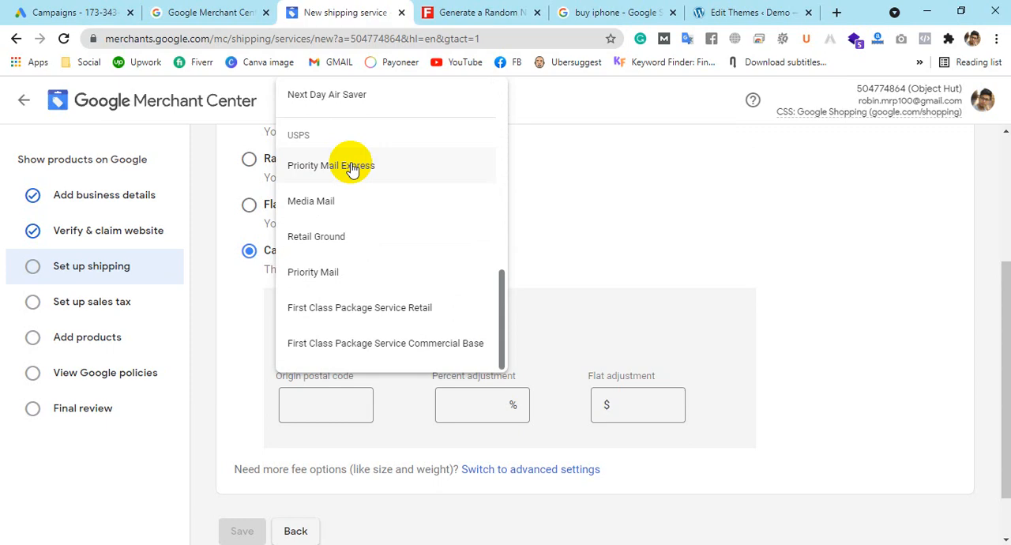
scroll(352, 169, up, 10)
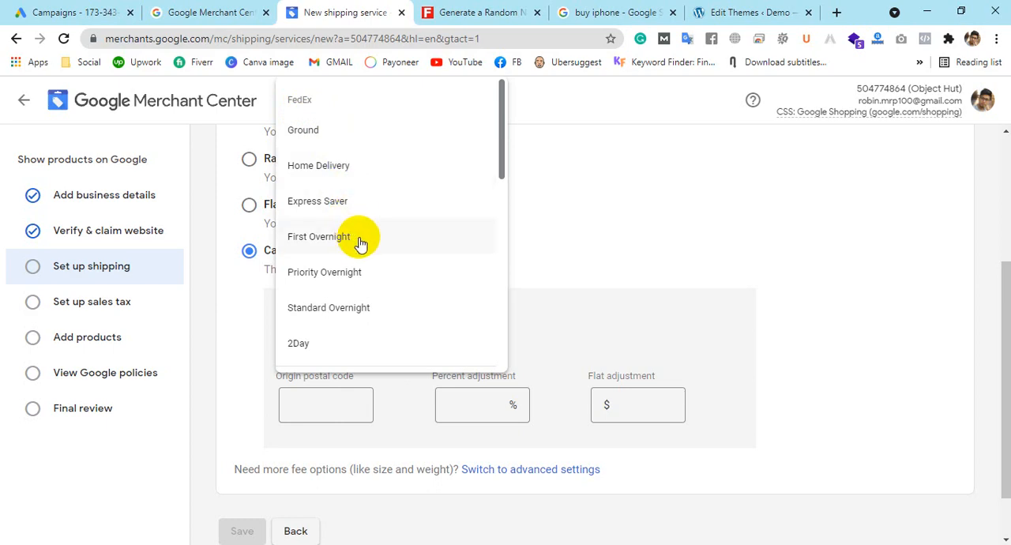
scroll(368, 284, down, 2)
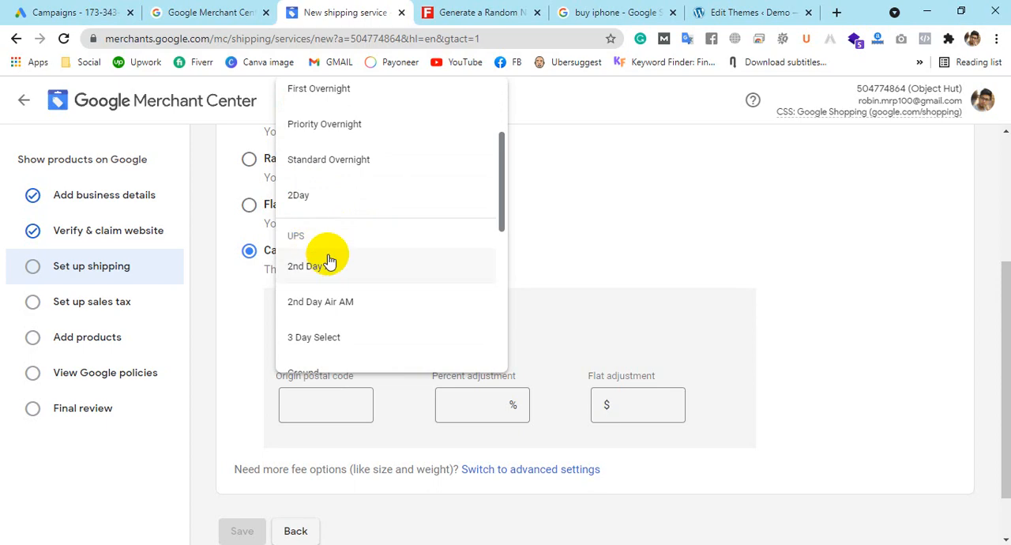
scroll(355, 294, down, 1)
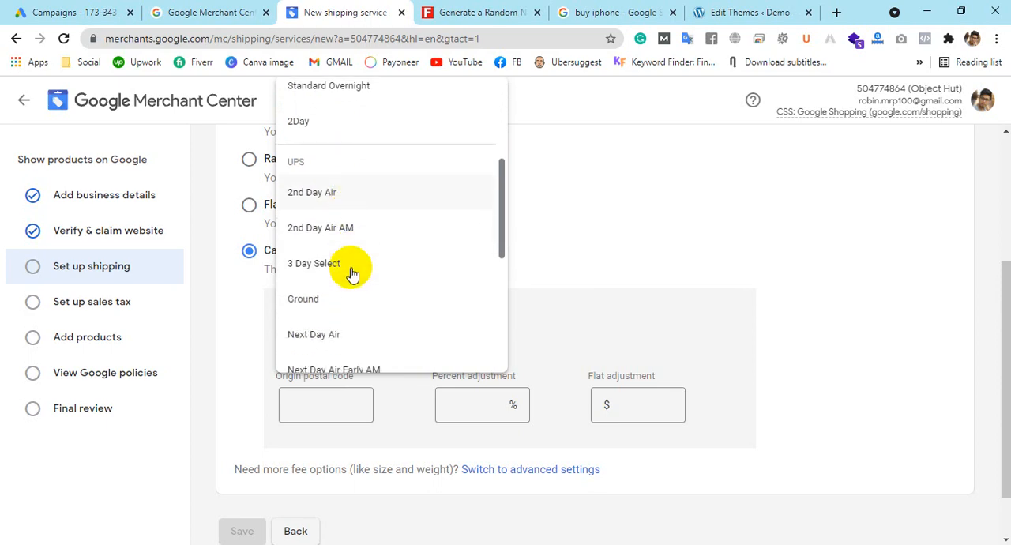
scroll(422, 271, down, 1)
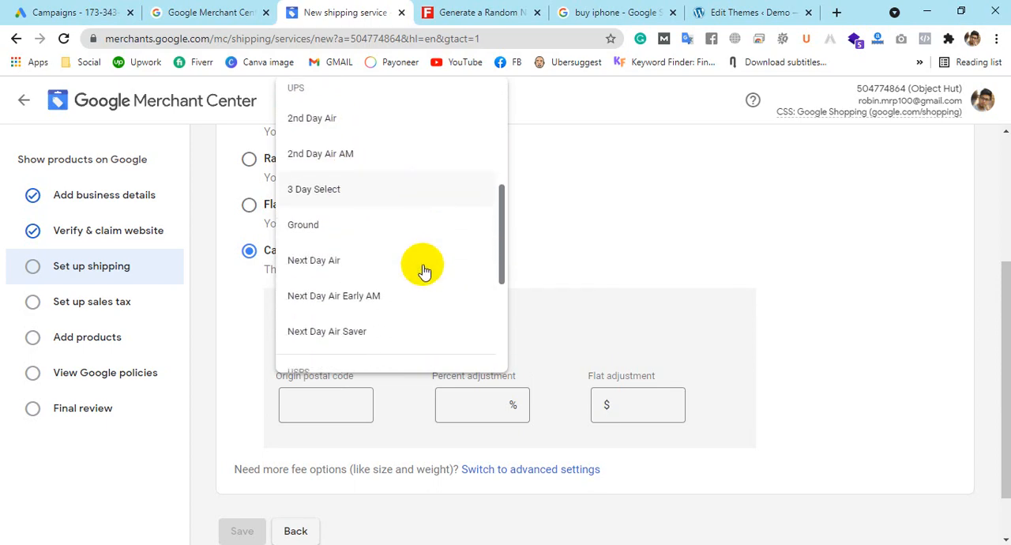
scroll(392, 247, down, 2)
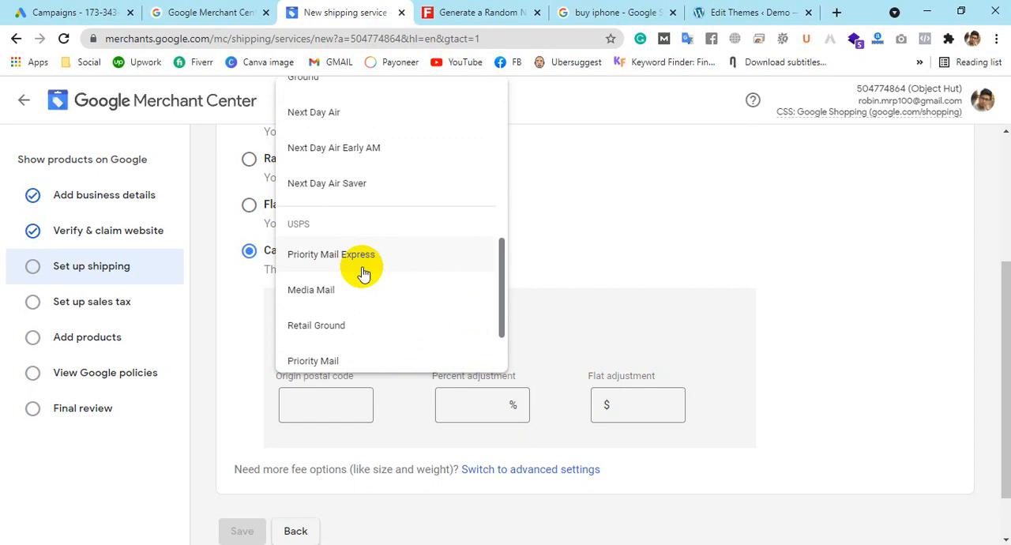
scroll(363, 274, down, 1)
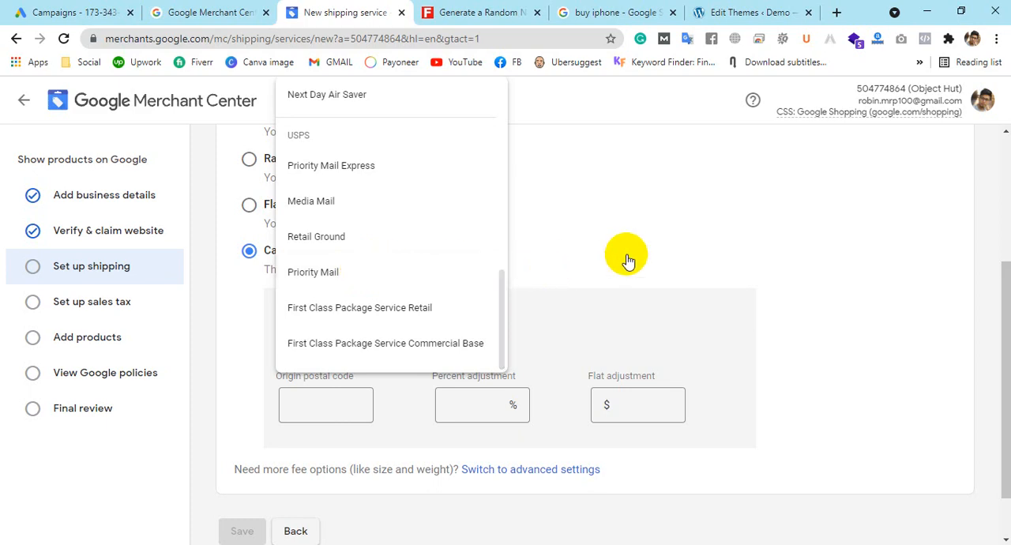
click(667, 243)
Step: Return the customer shipping cost to the flat rate and switch to the advanced fee settings
click(260, 215)
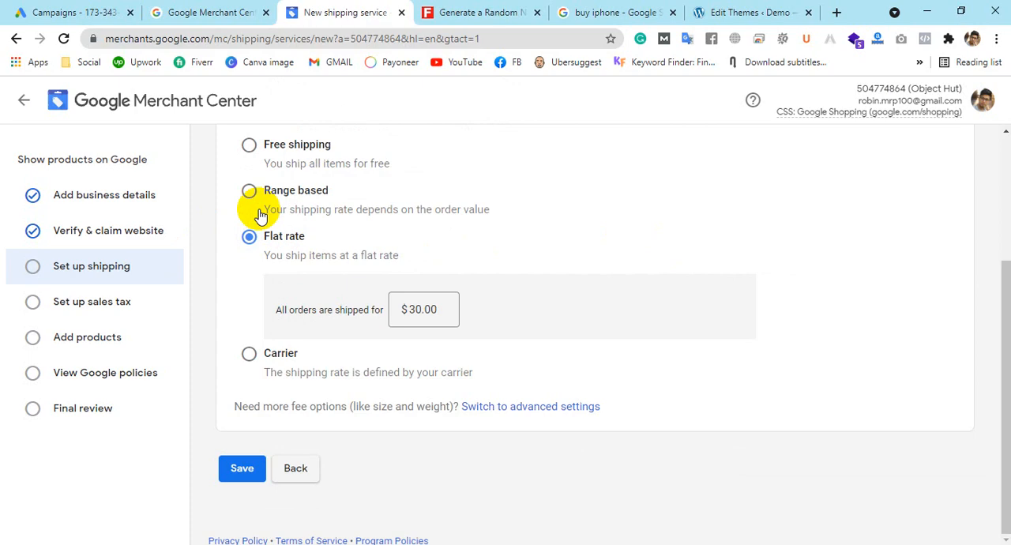
scroll(384, 215, up, 1)
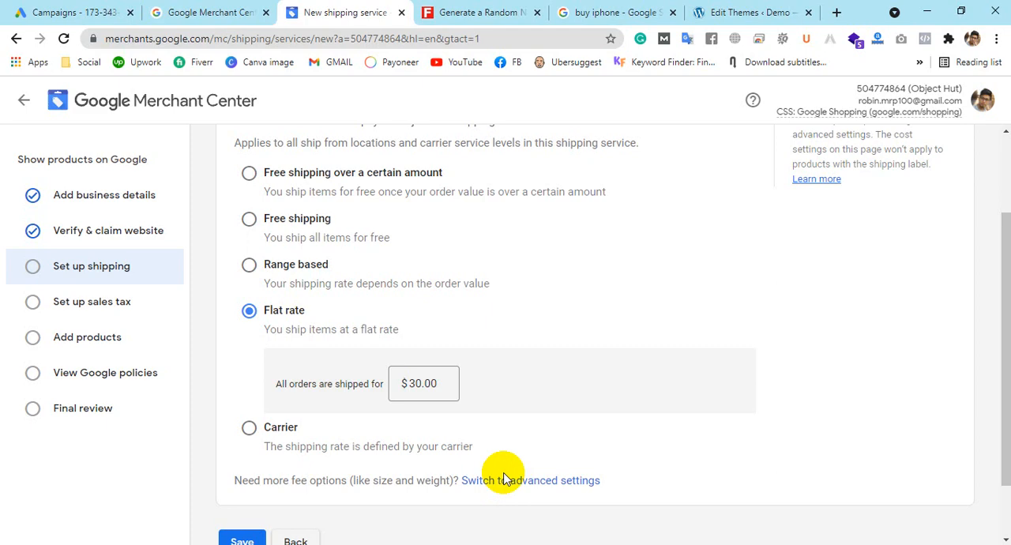
click(529, 483)
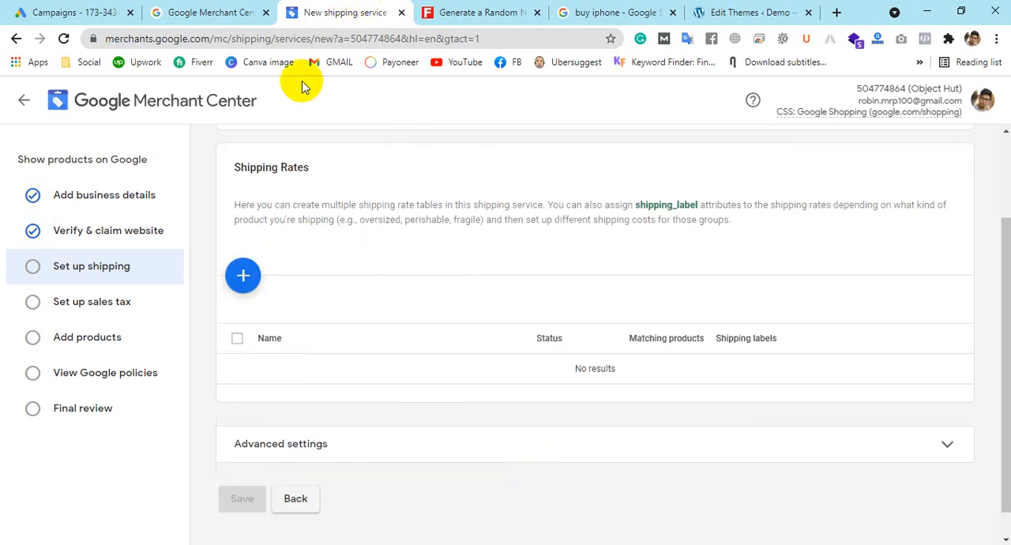
Step: Open a new shipping rate and examine its name field and rate table options
scroll(514, 280, down, 1)
click(243, 245)
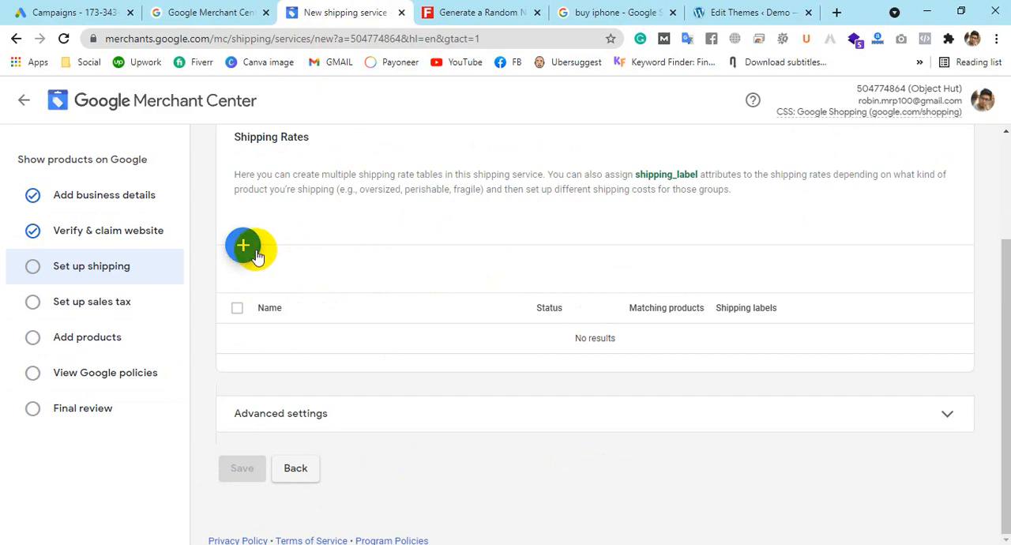
click(394, 196)
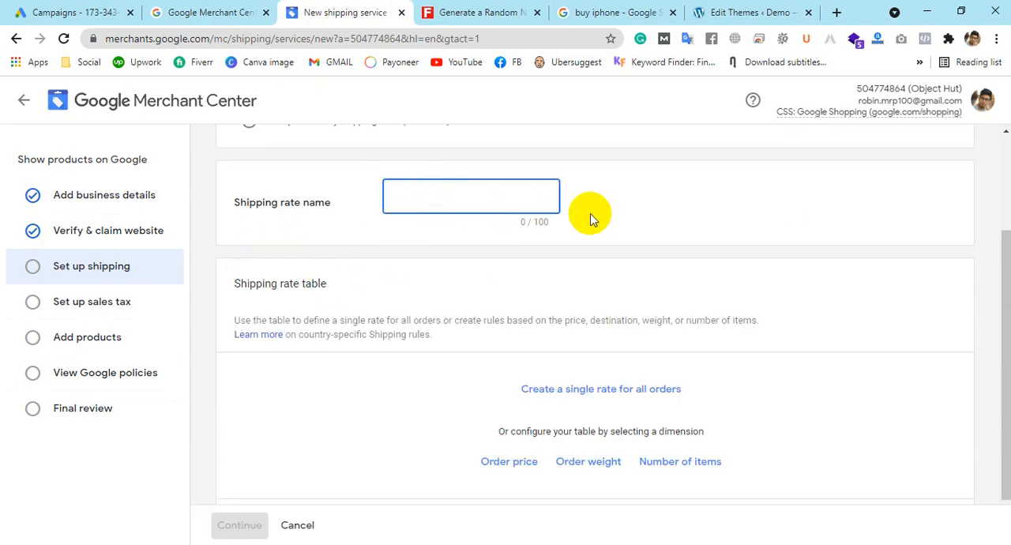
scroll(591, 227, up, 1)
scroll(553, 253, down, 2)
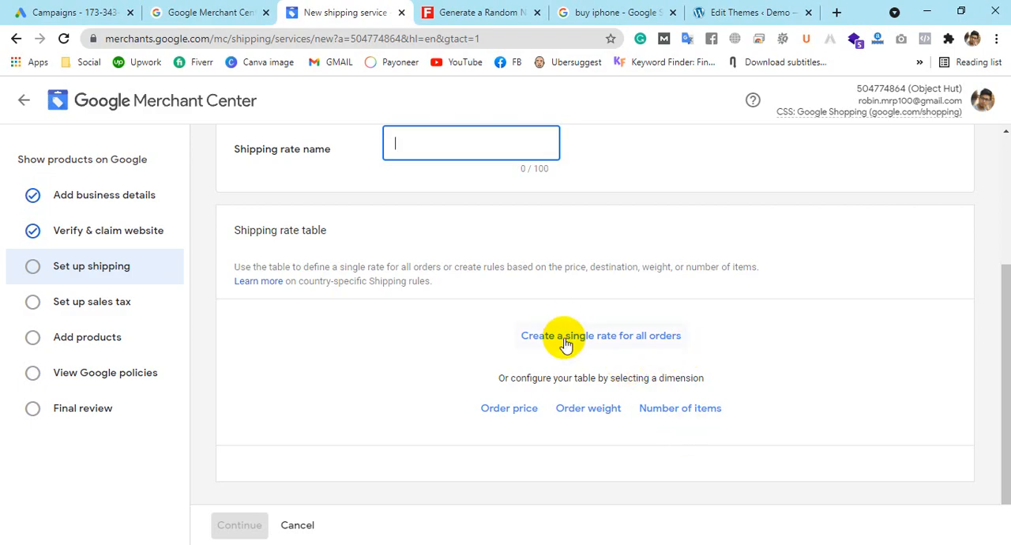
scroll(562, 336, up, 3)
scroll(540, 275, down, 3)
scroll(528, 264, up, 2)
scroll(525, 252, down, 2)
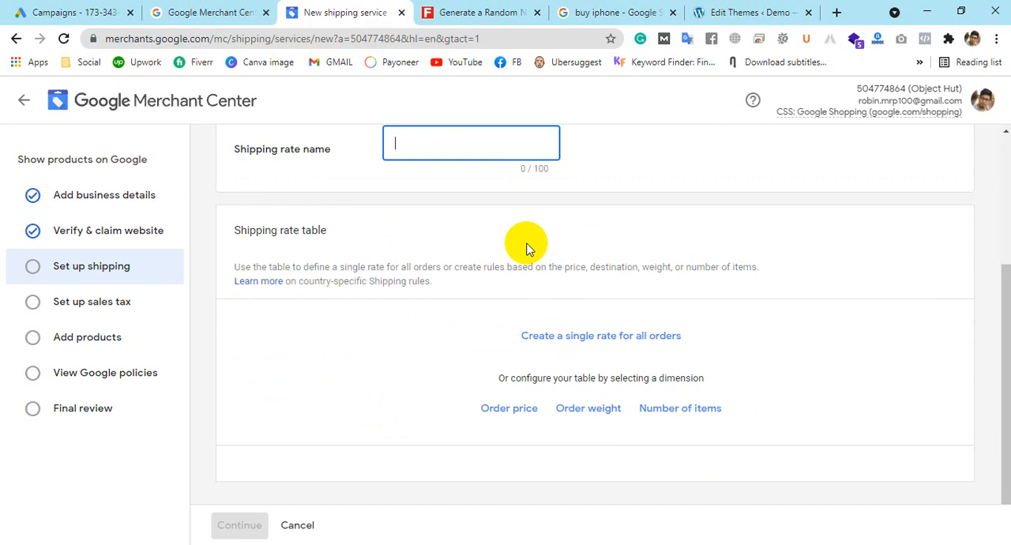
Step: Create a single rate for all orders in the shipping rate table, charging 4% of the order total
click(629, 336)
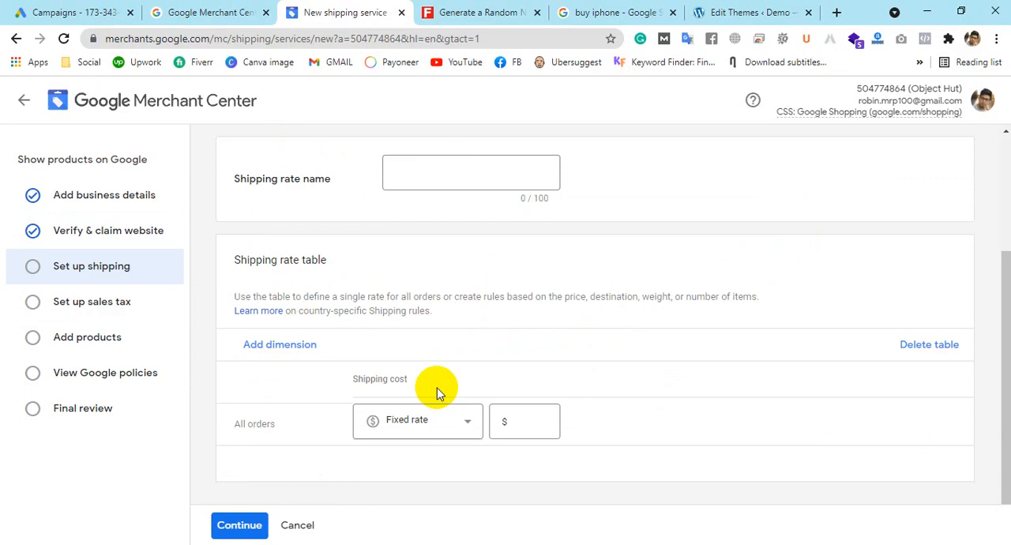
scroll(473, 277, up, 2)
scroll(442, 371, down, 2)
click(435, 426)
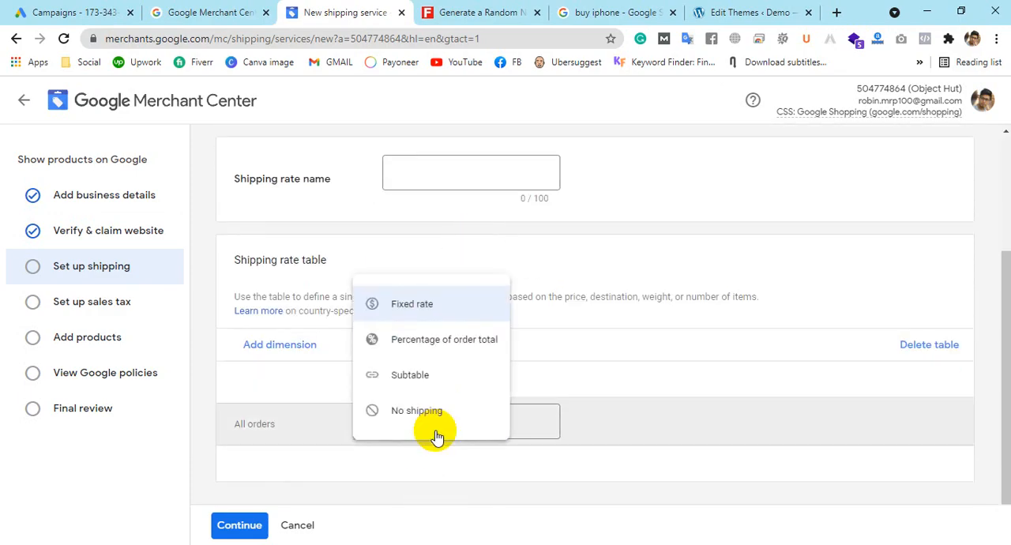
click(417, 348)
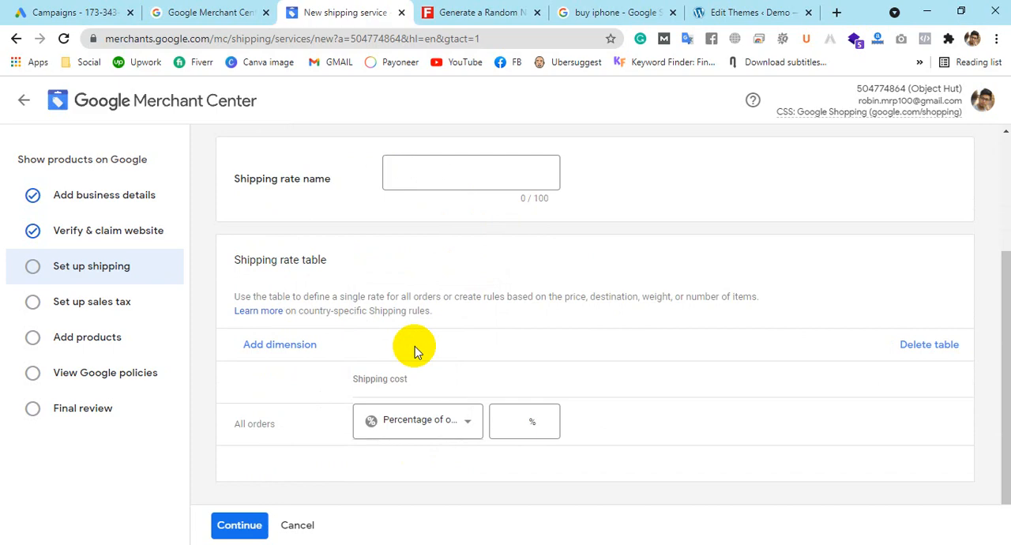
click(508, 421)
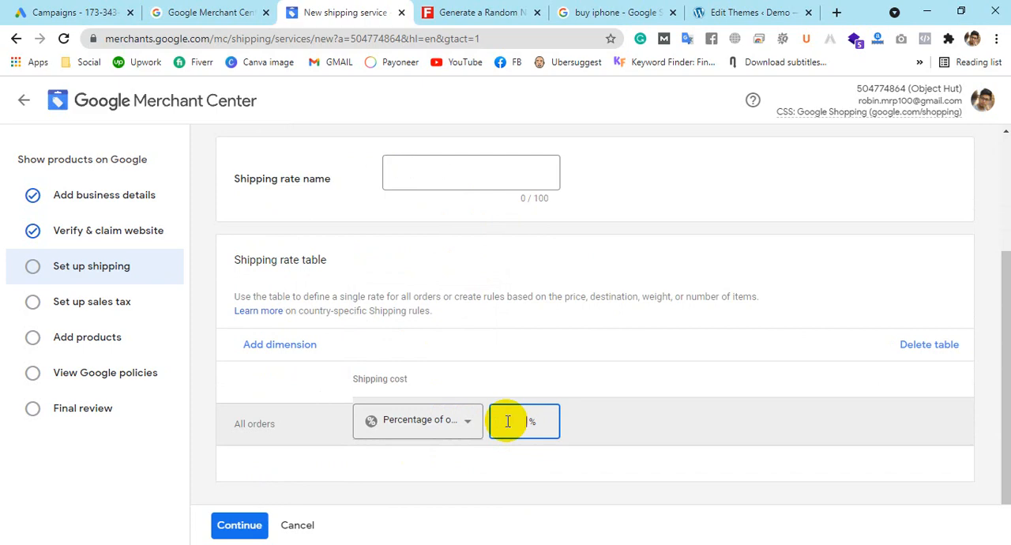
text(4)
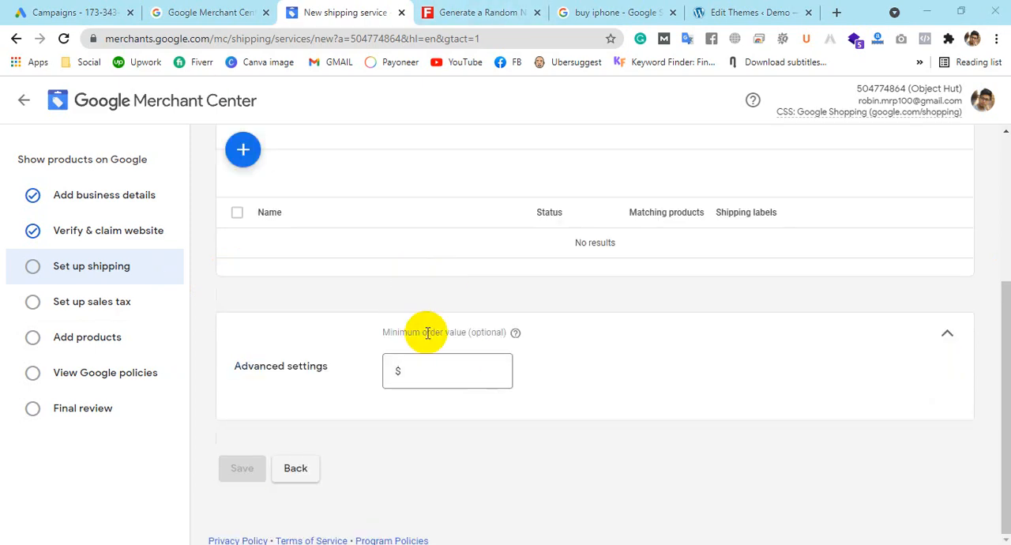
Step: Start a new shipping rate with the affected products filter set to all products and the rate name left empty
click(421, 370)
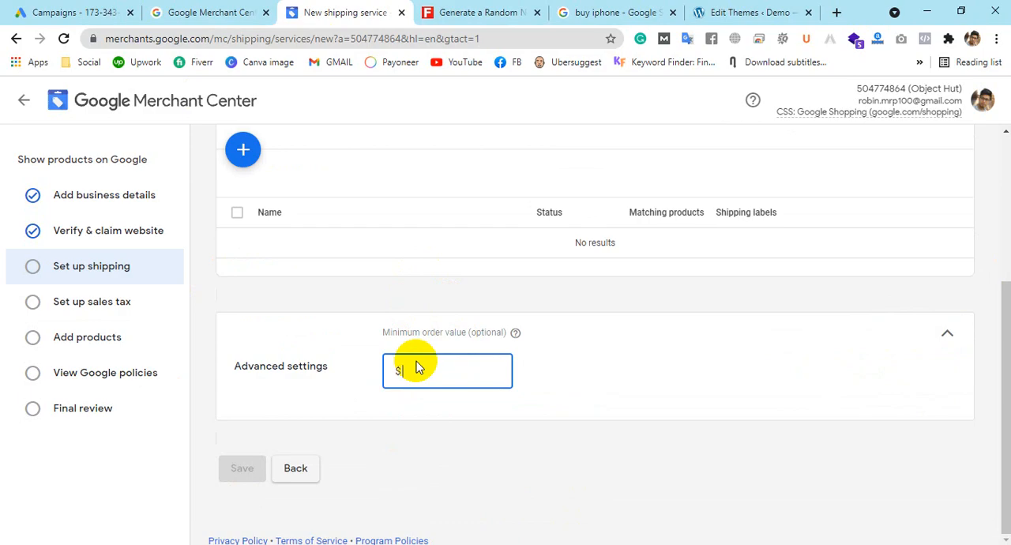
click(242, 149)
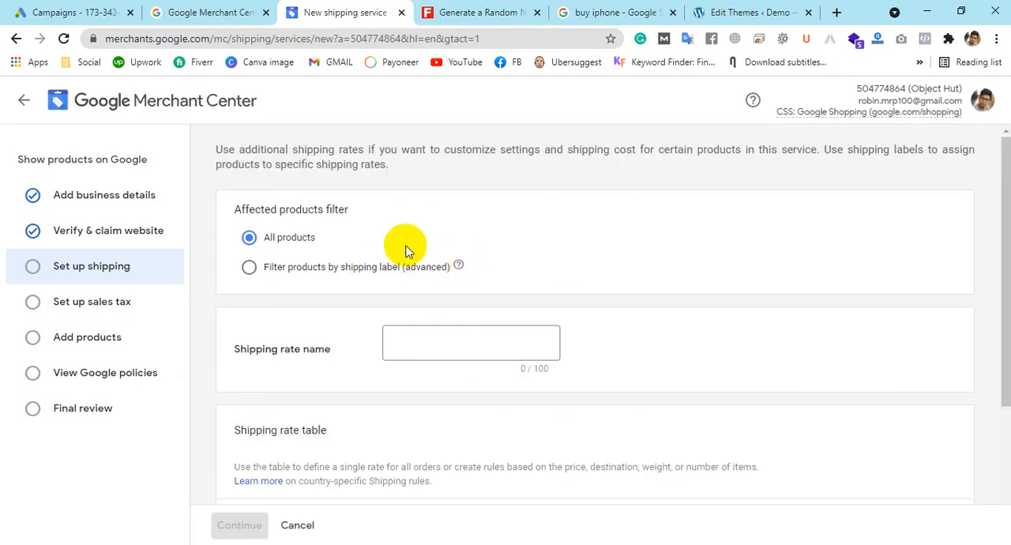
click(282, 273)
click(251, 237)
click(440, 354)
scroll(537, 367, down, 3)
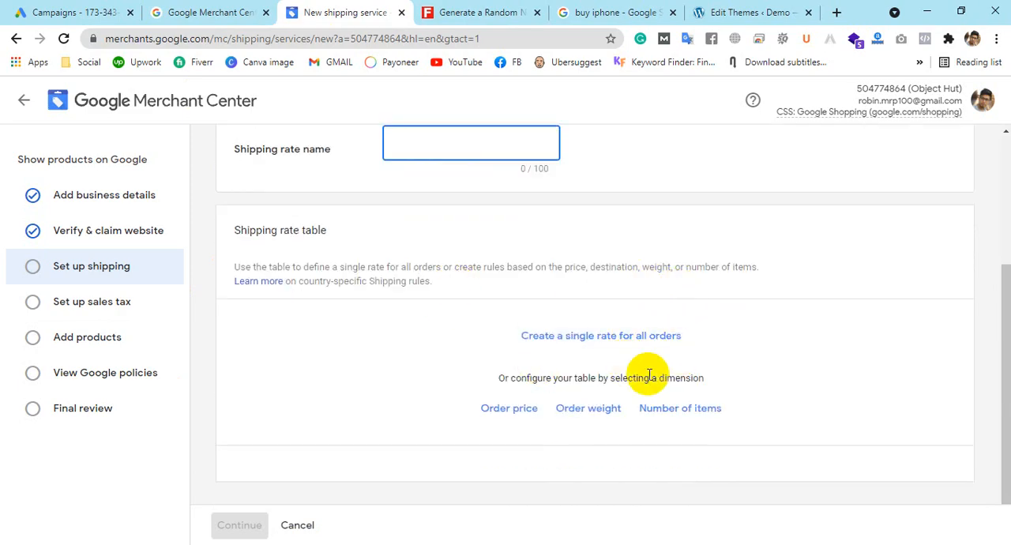
Step: Create a single fixed rate of $30 for all orders and save the shipping service
click(616, 341)
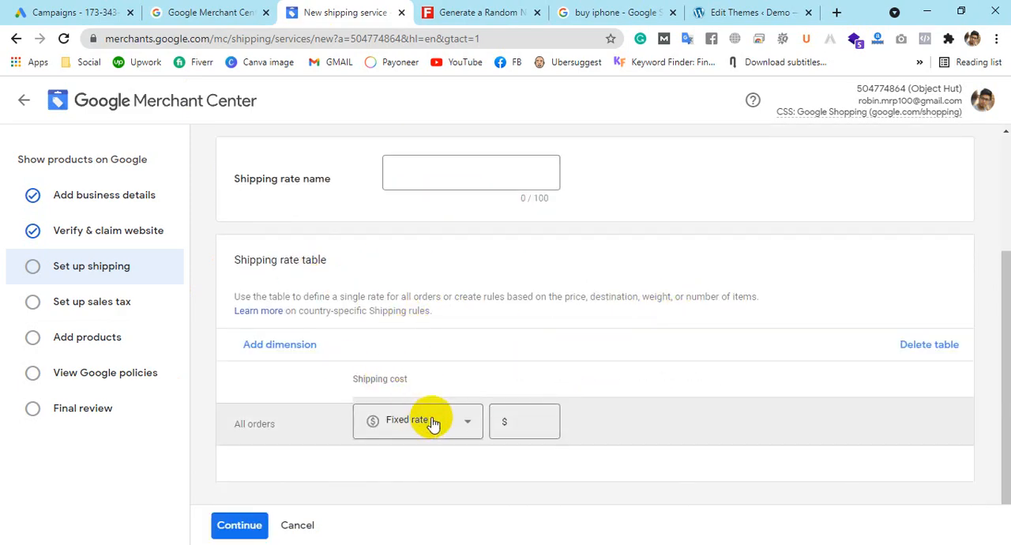
click(524, 421)
click(379, 424)
click(600, 424)
click(532, 422)
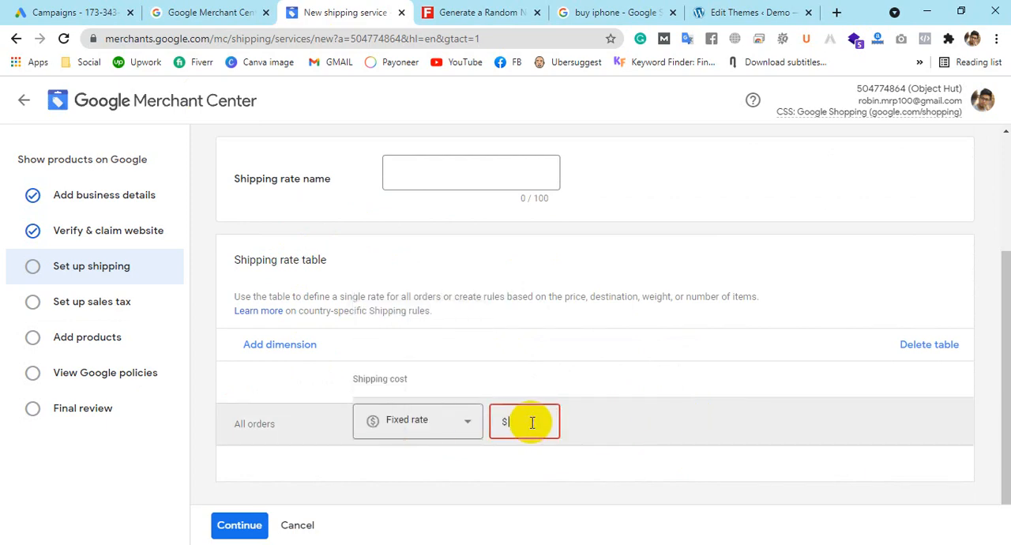
text(30)
click(260, 527)
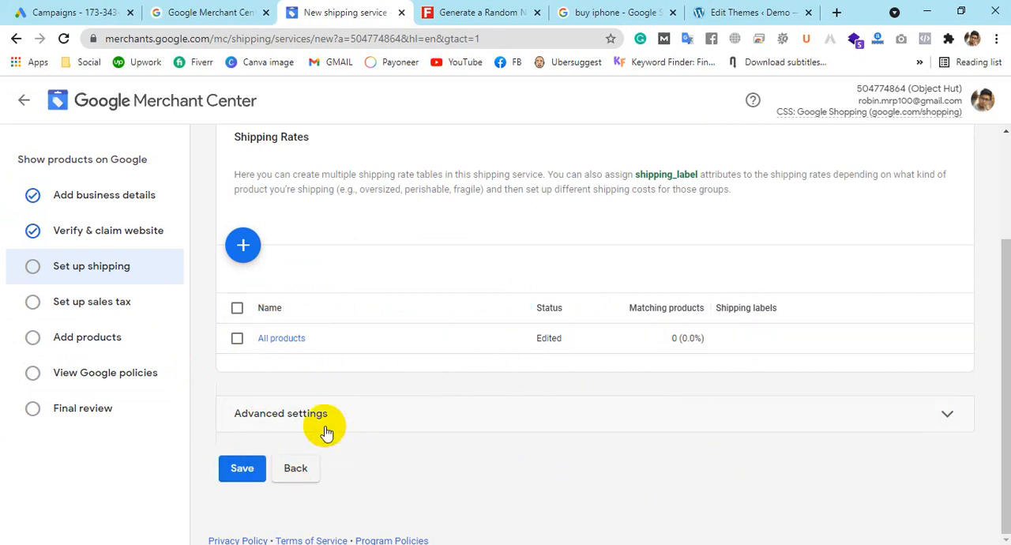
click(249, 469)
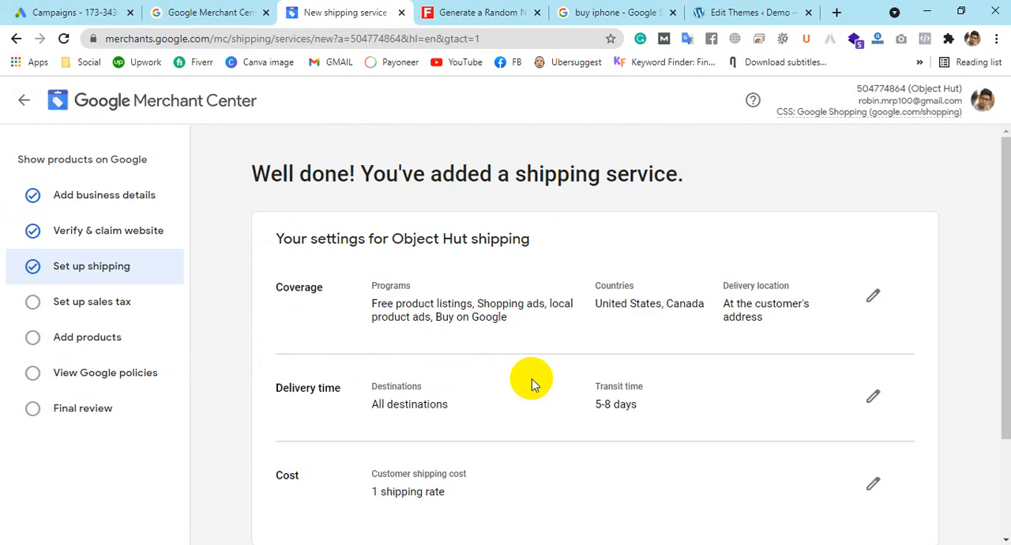
Step: Review the saved Object Hut shipping settings, examining the covered countries and each listed program
scroll(704, 328, down, 1)
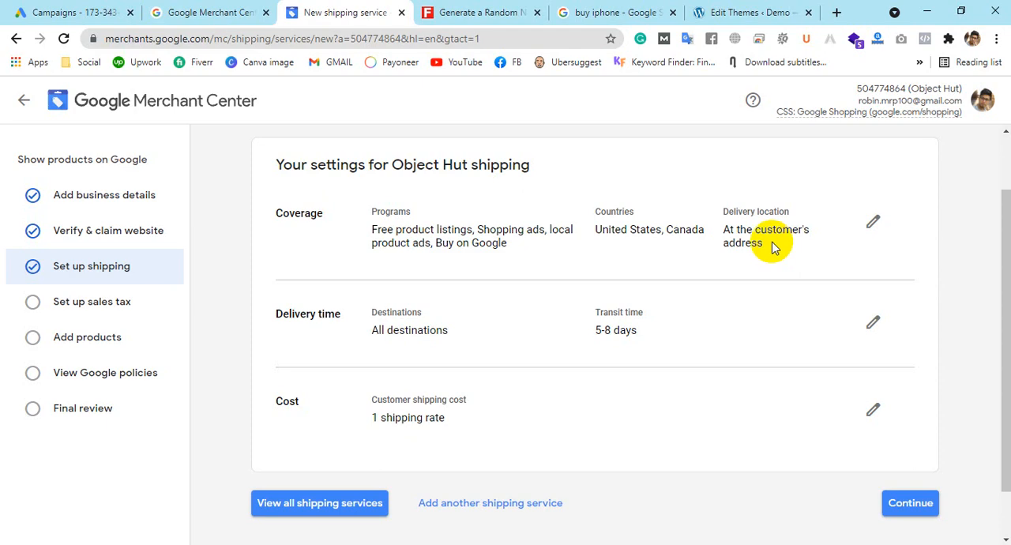
drag(660, 229, 601, 229)
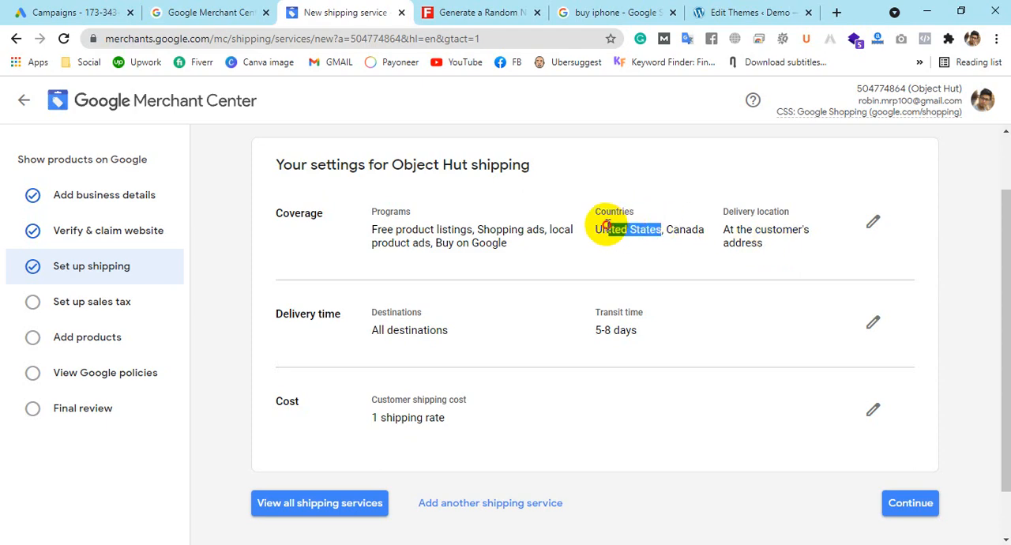
drag(673, 229, 679, 229)
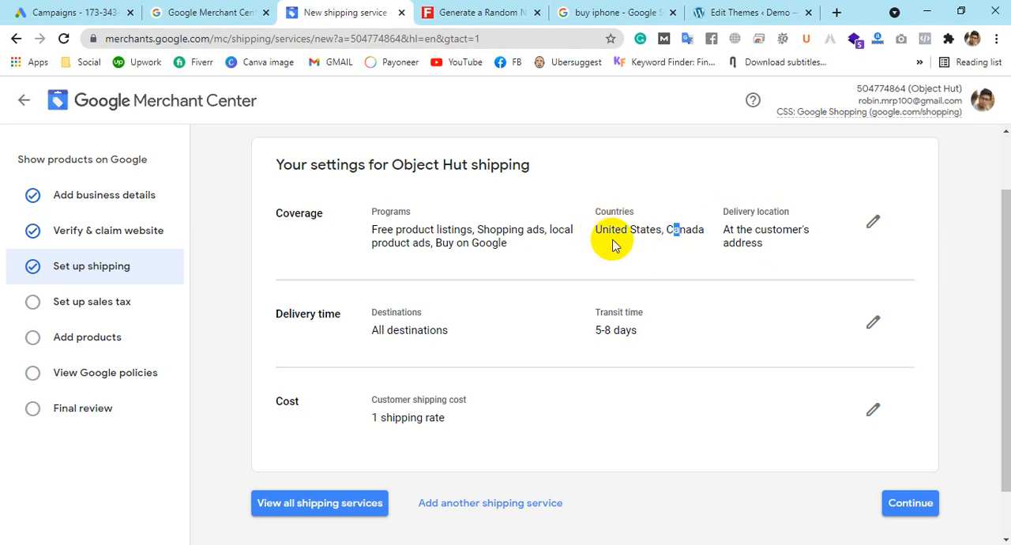
drag(477, 229, 542, 228)
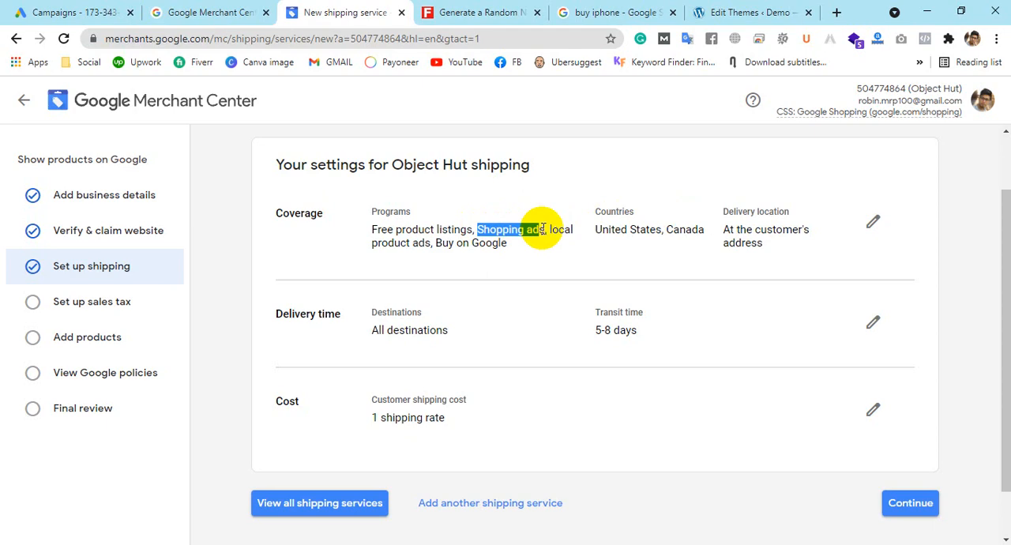
click(541, 229)
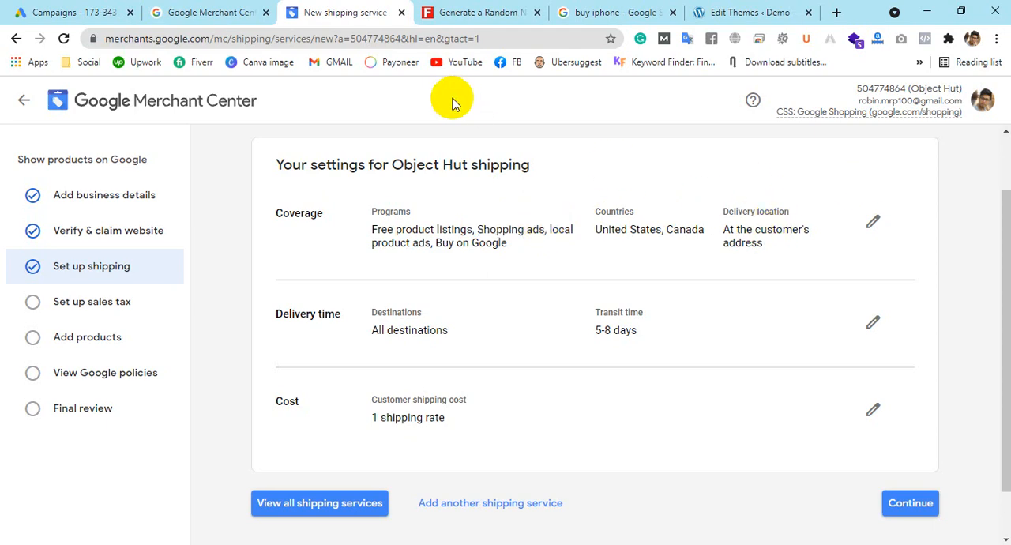
drag(468, 224, 396, 225)
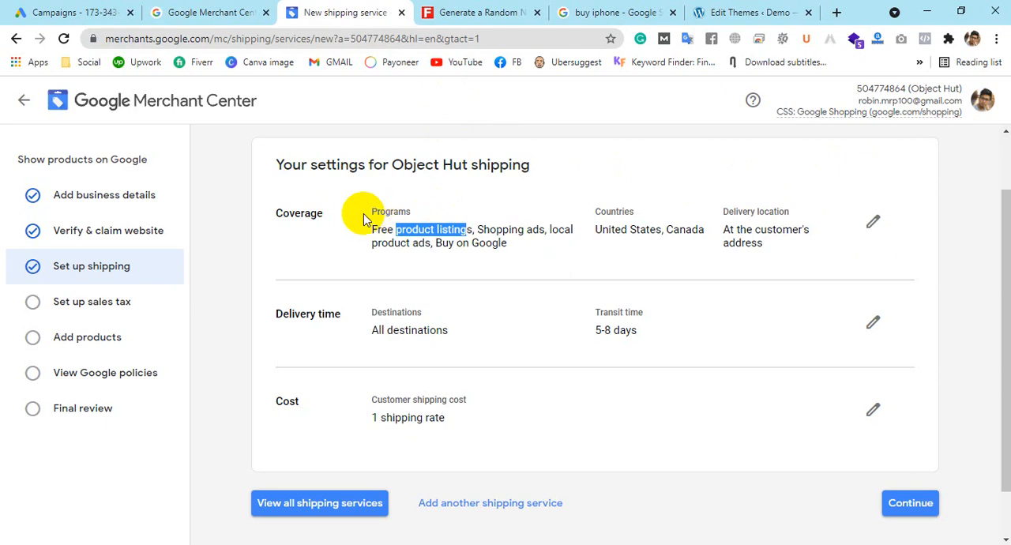
drag(434, 243, 487, 243)
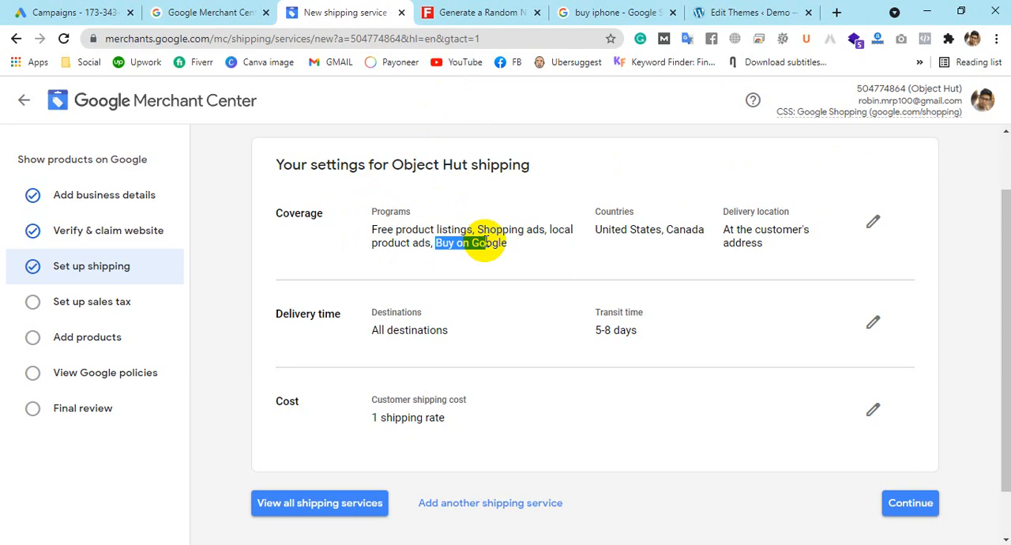
click(488, 241)
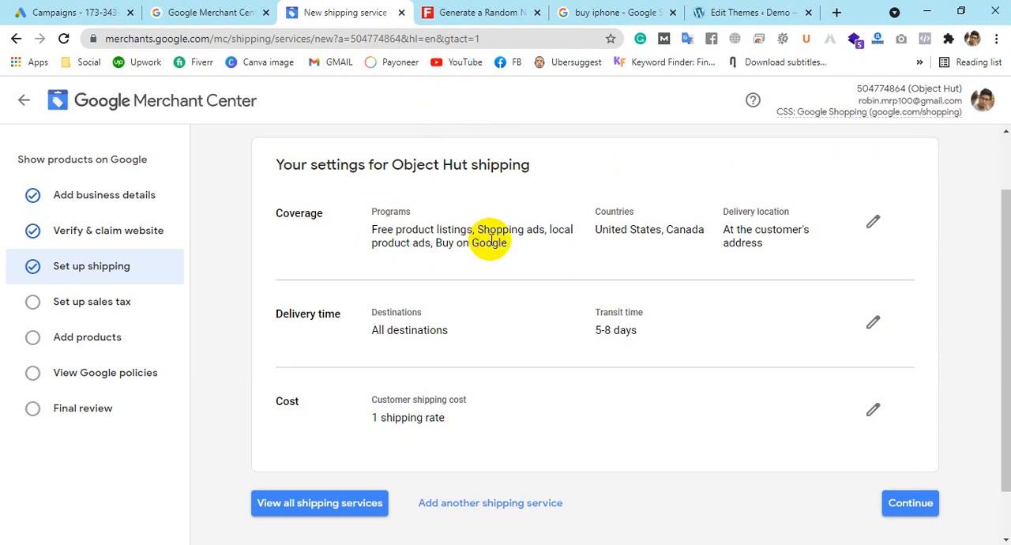
drag(548, 228, 434, 247)
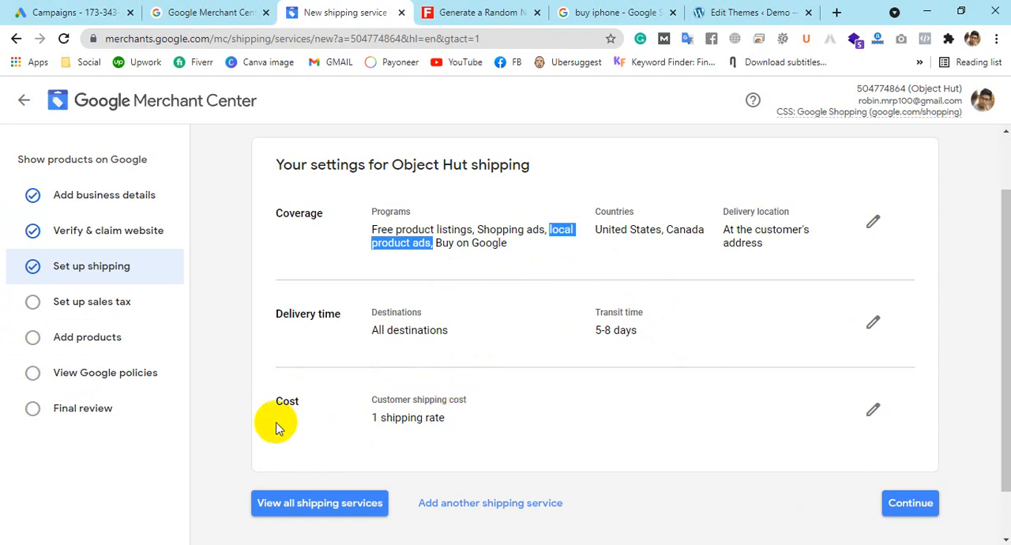
Step: Save the sales tax setup with no states selected and continue to adding products
click(901, 510)
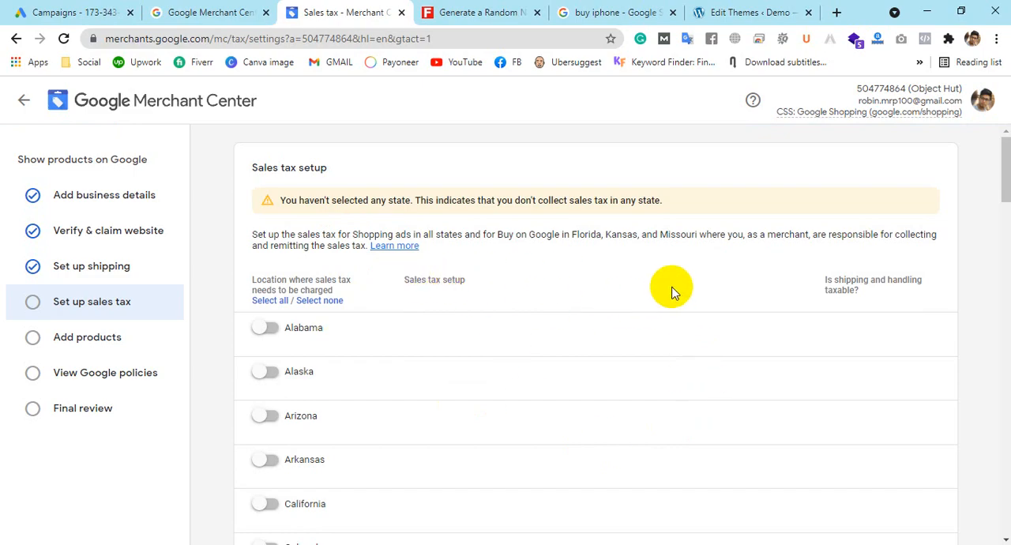
scroll(268, 266, down, 20)
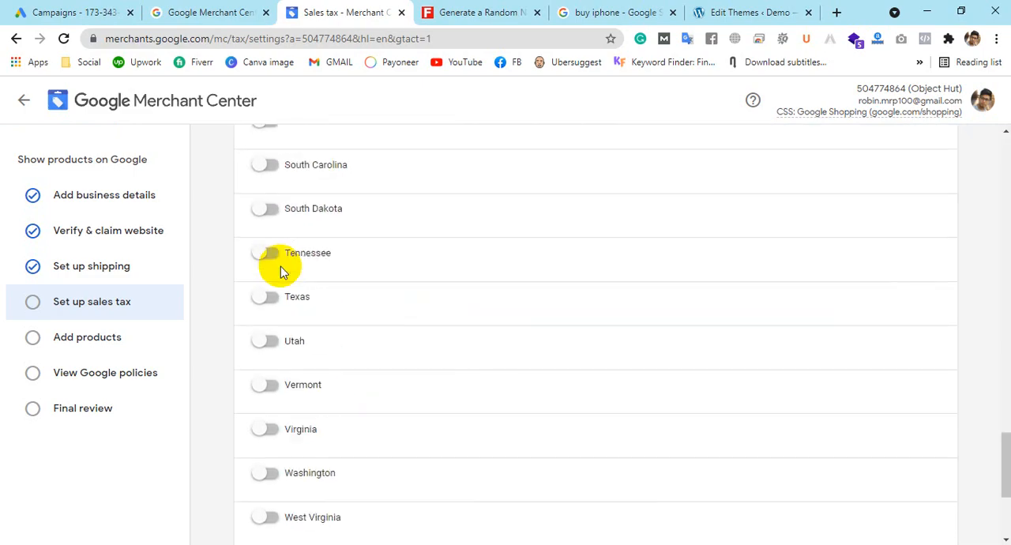
scroll(280, 266, down, 3)
click(265, 463)
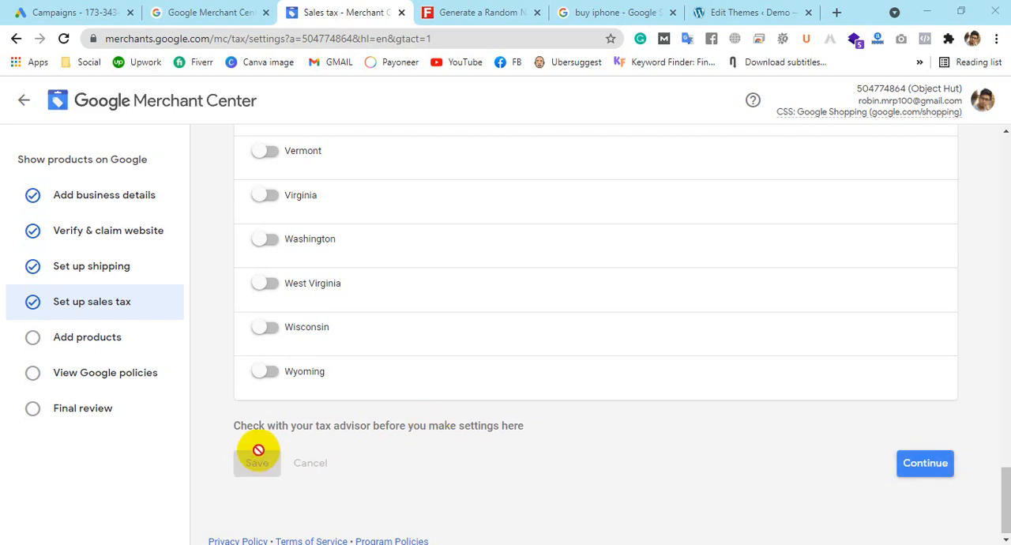
click(925, 472)
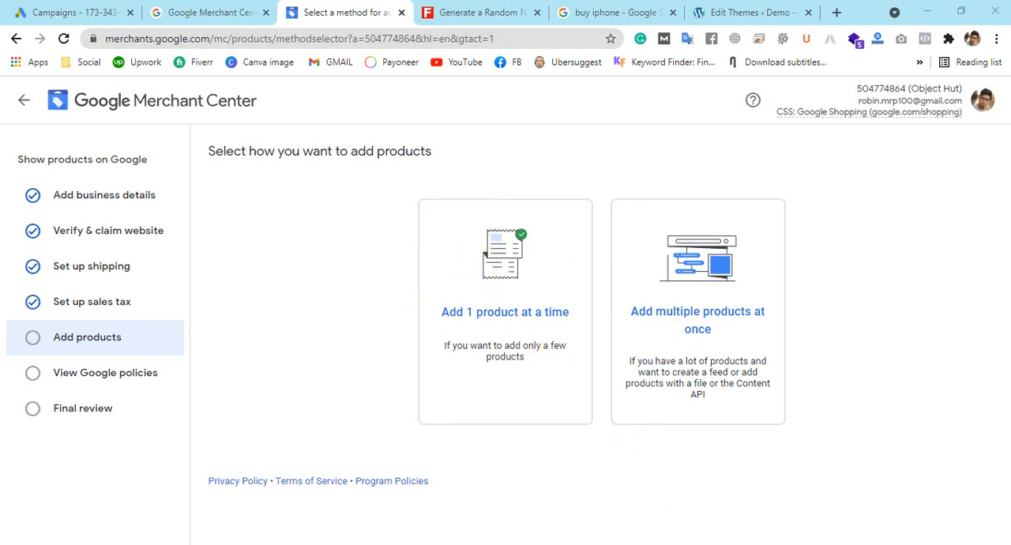
Step: Choose to add one product at a time and examine the form's GTIN, UPC, EAN, JAN or ISBN identifier field
mouse_move(811, 118)
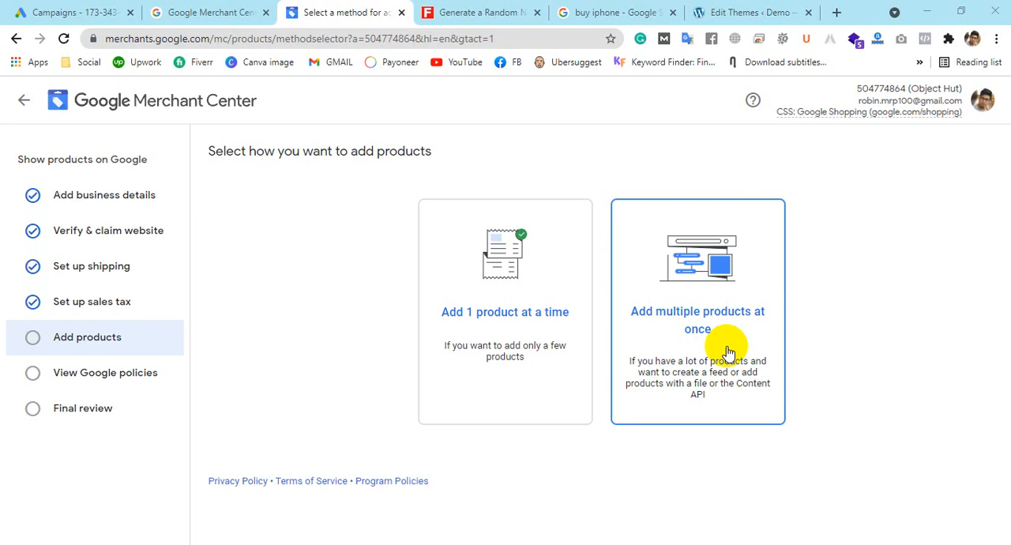
click(481, 322)
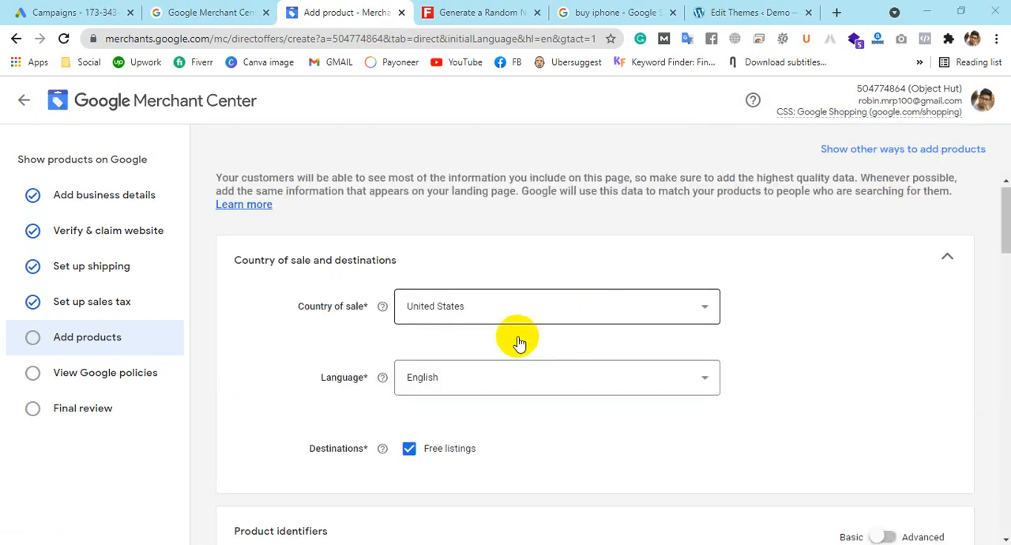
scroll(450, 359, down, 2)
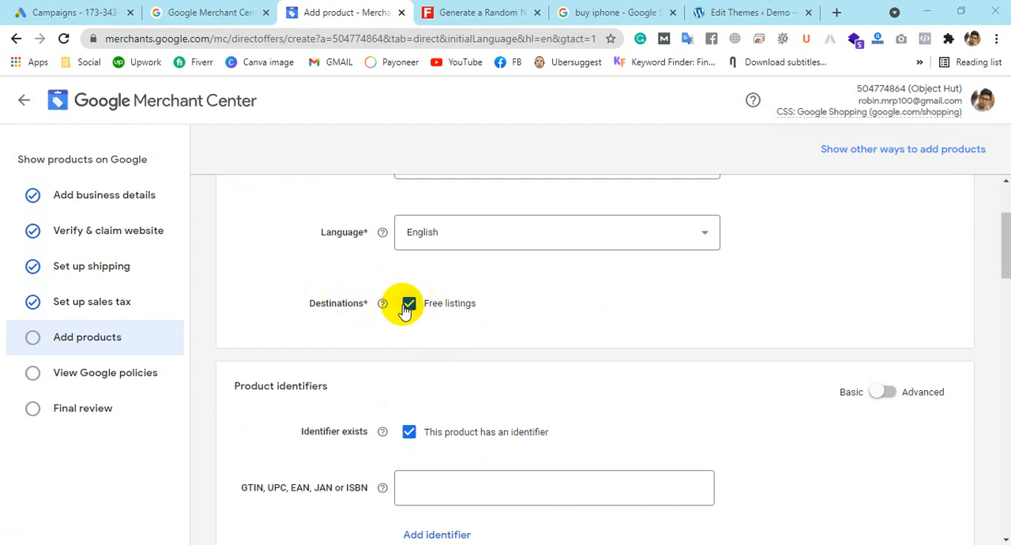
scroll(360, 373, down, 2)
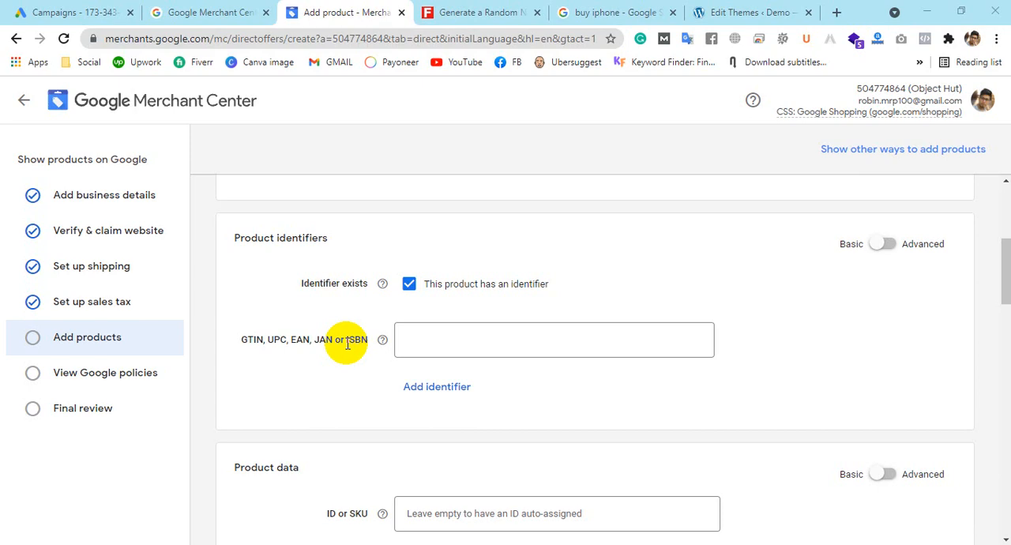
drag(240, 343, 350, 341)
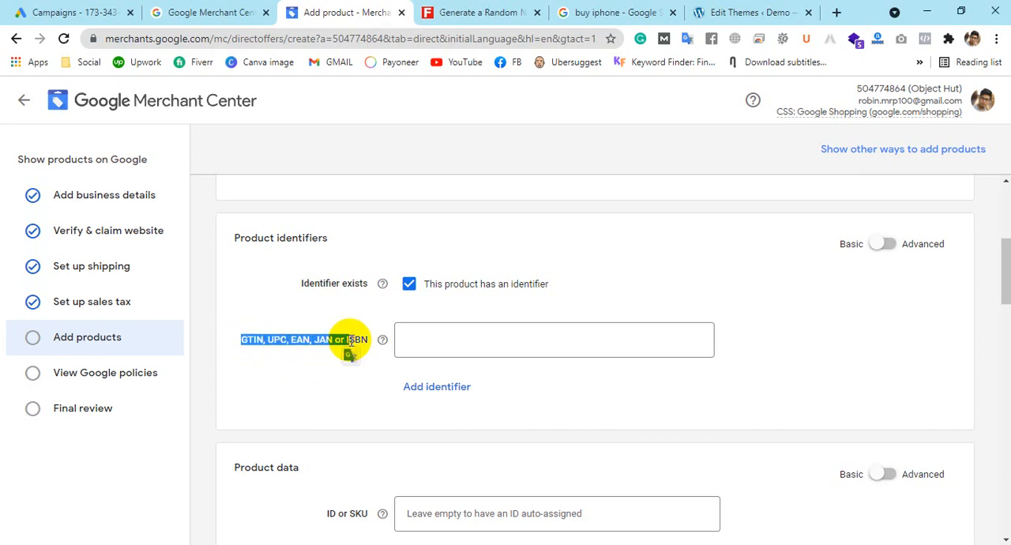
click(519, 340)
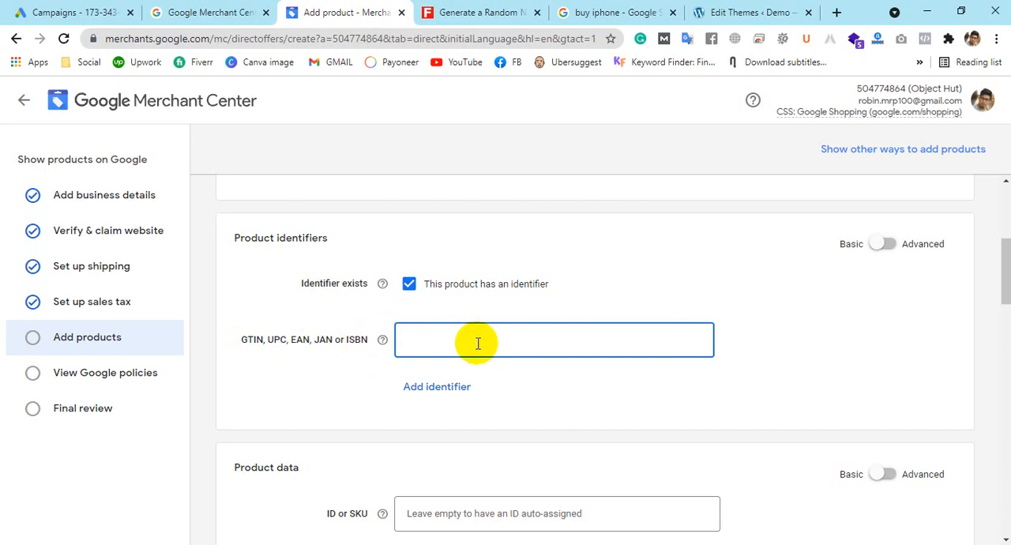
double_click(276, 339)
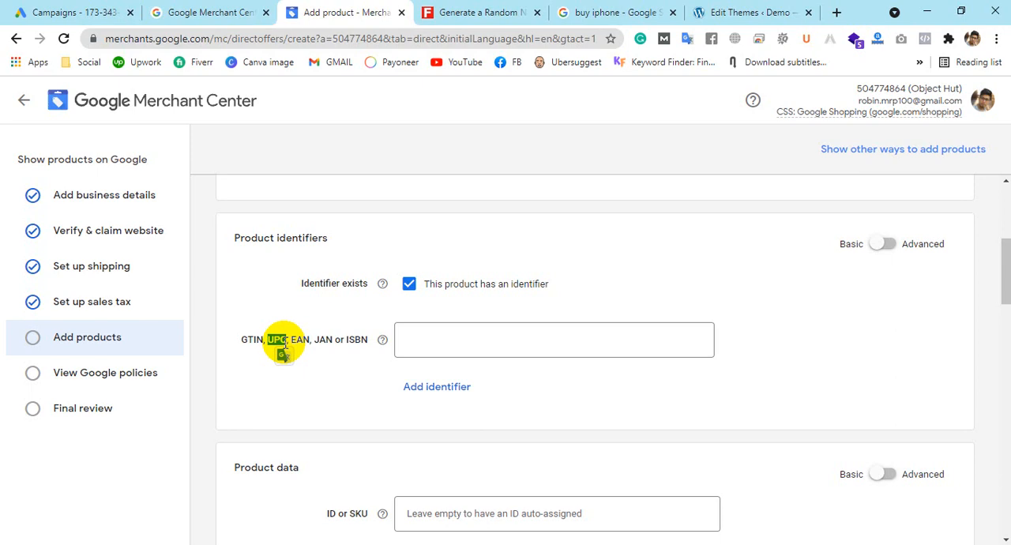
Step: Search Google in a new tab for "upc code" and open The Label Experts' annotated barcode diagram from the image results
click(836, 12)
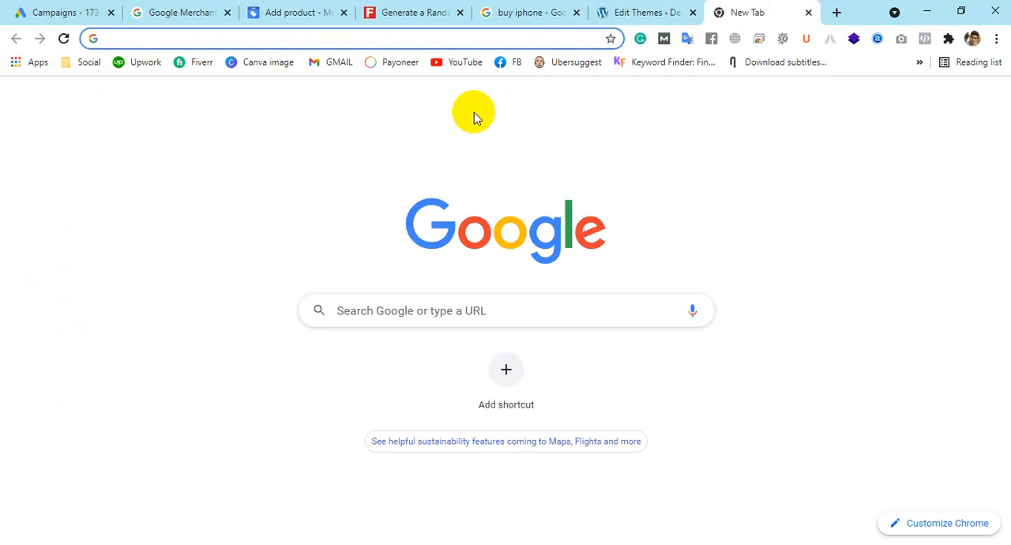
text(u)
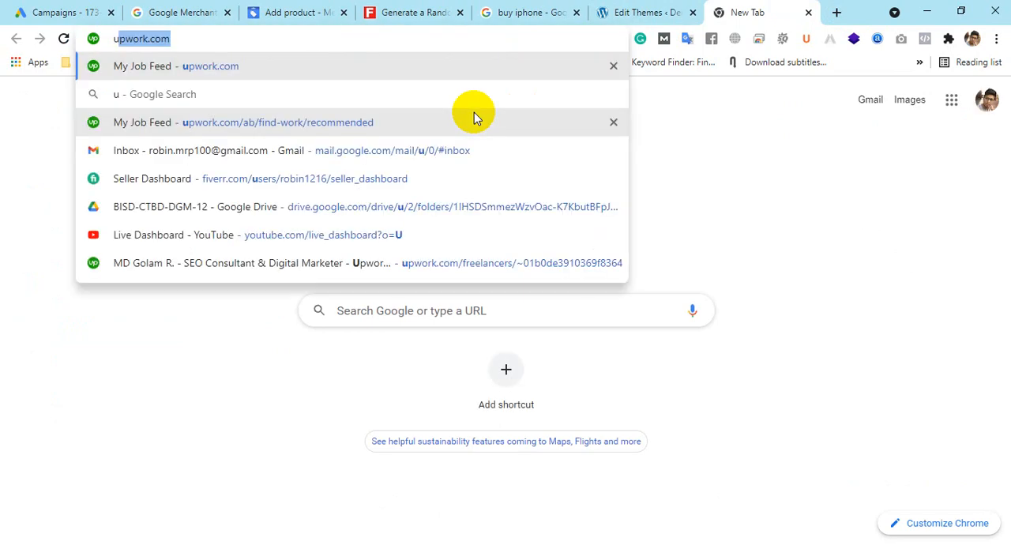
text(p)
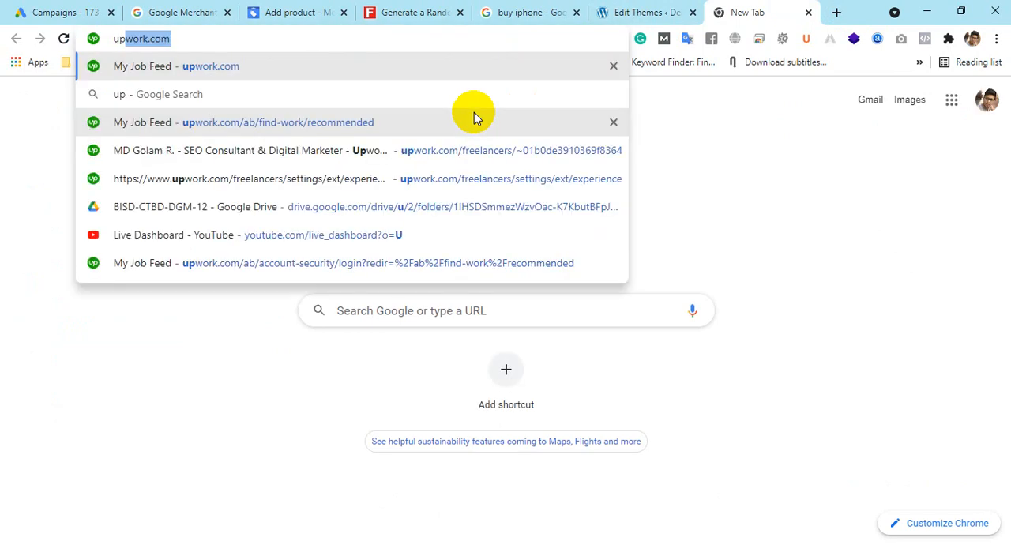
text(c code)
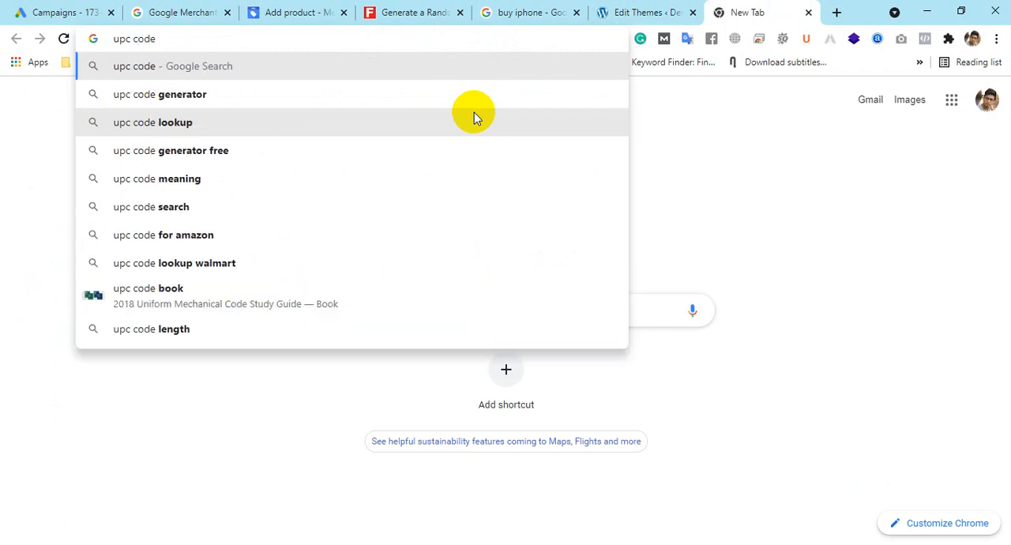
key(Return)
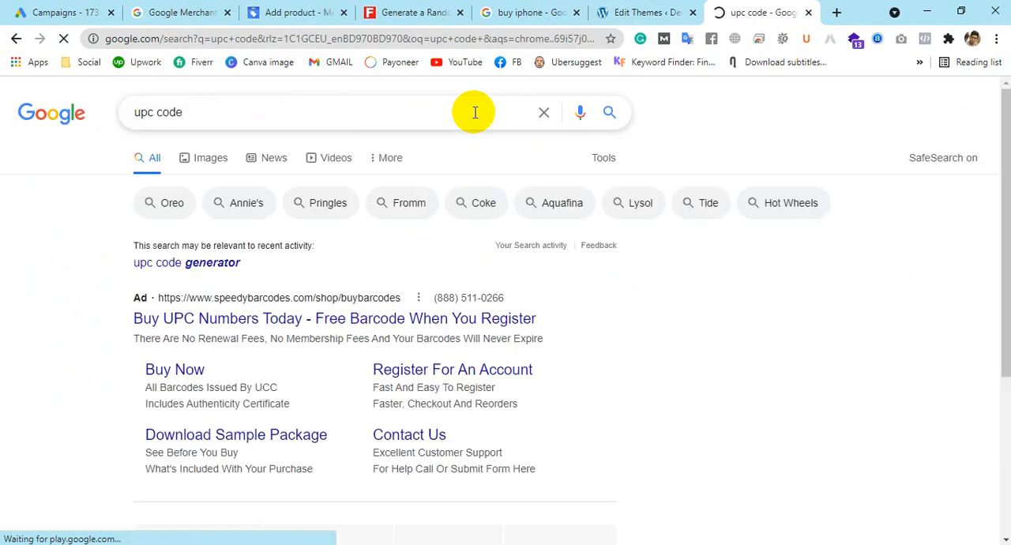
scroll(429, 323, down, 2)
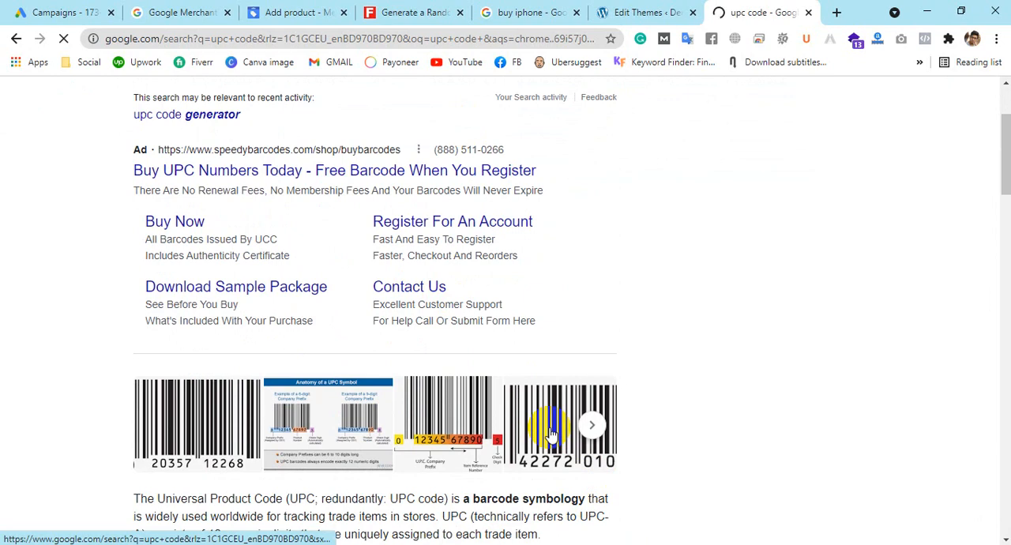
scroll(237, 134, up, 2)
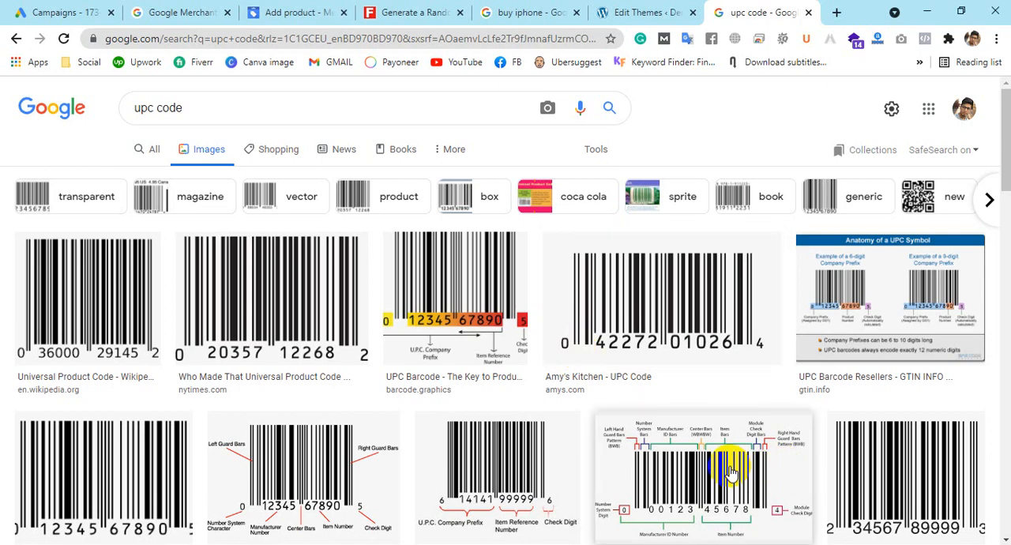
click(703, 474)
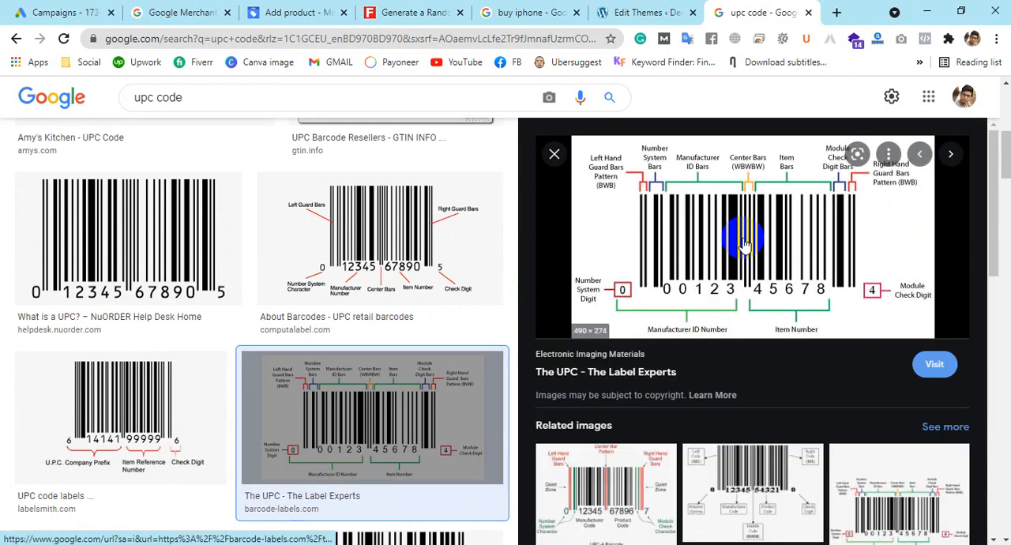
Step: Open The Label Experts' barcode diagram in its own tab and examine the digits under the bars
right_click(754, 225)
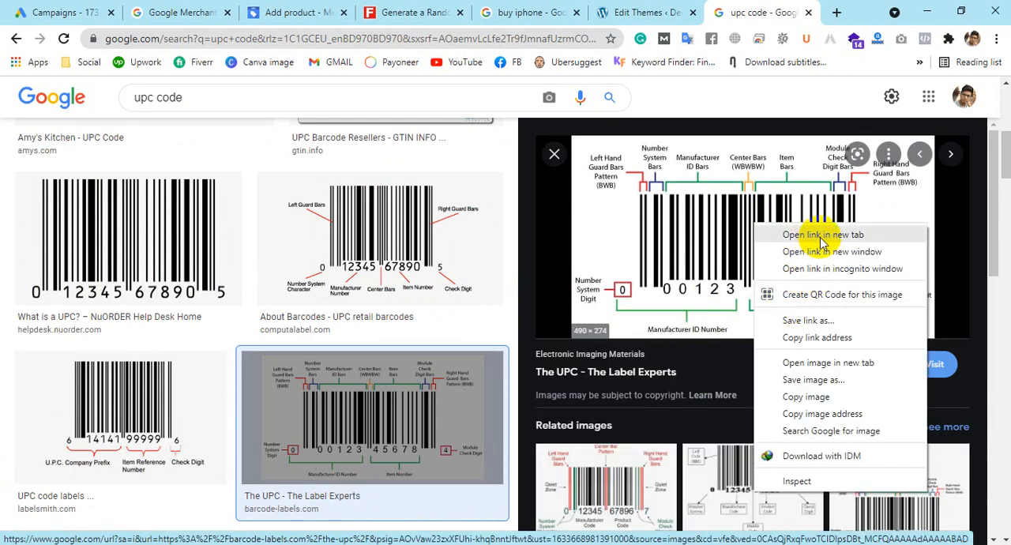
click(828, 363)
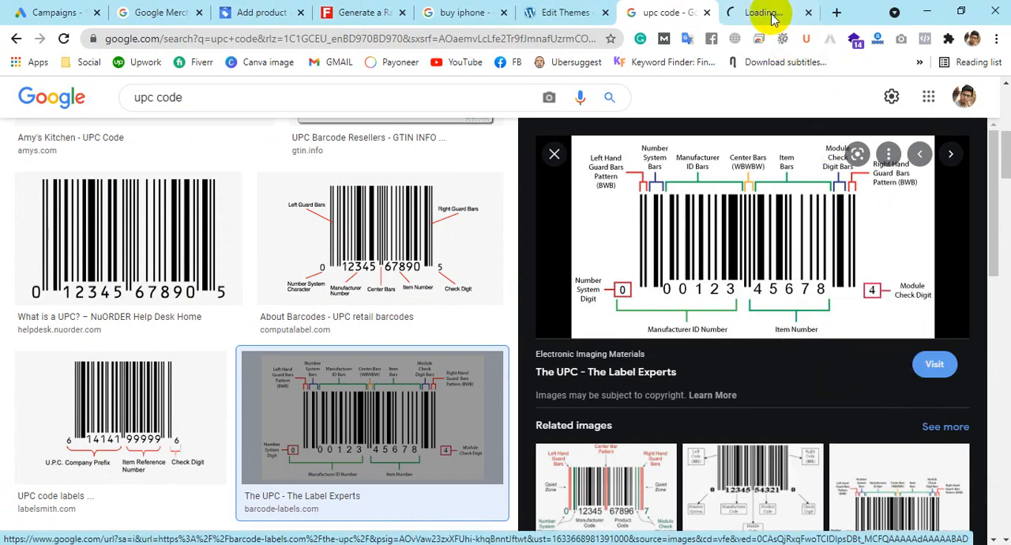
click(774, 22)
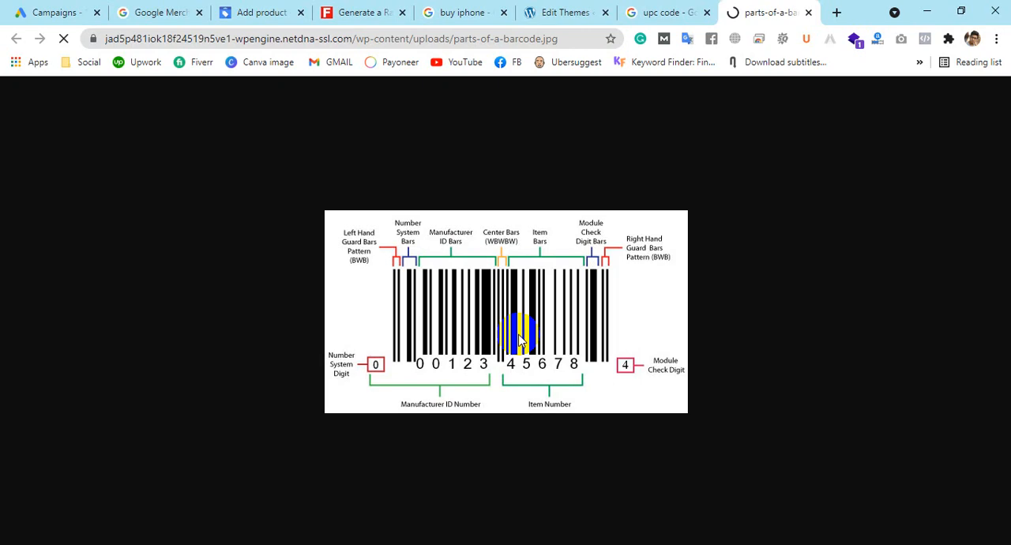
click(178, 12)
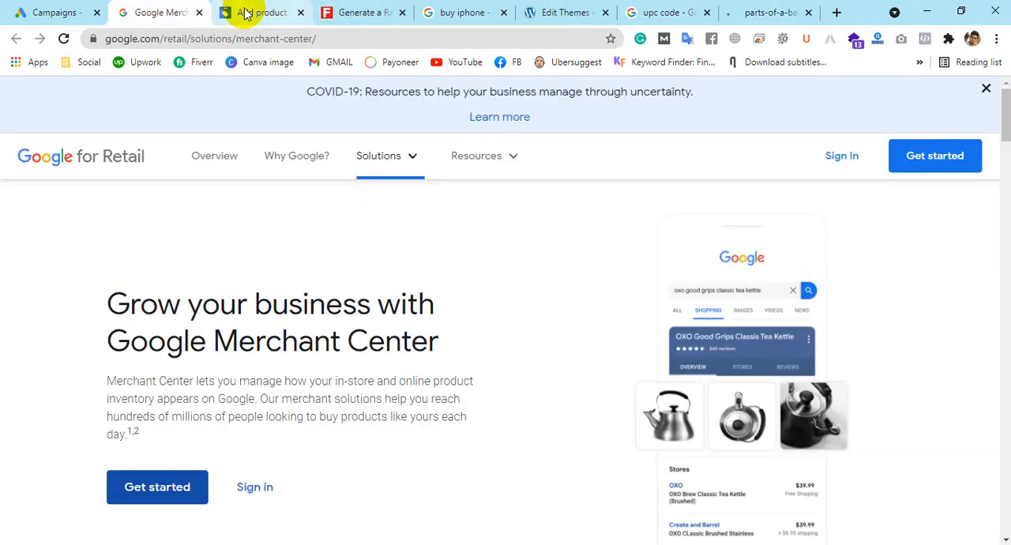
click(252, 12)
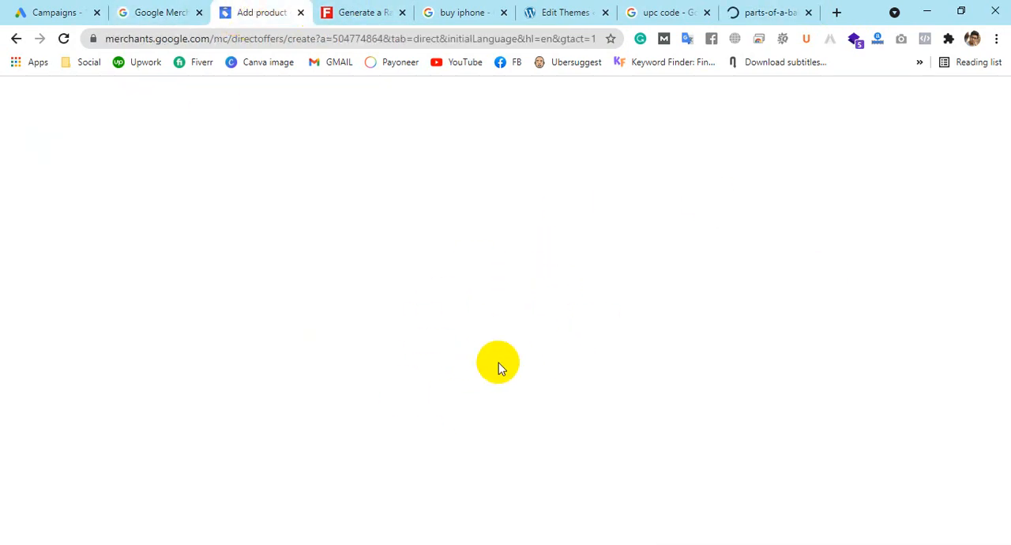
click(667, 13)
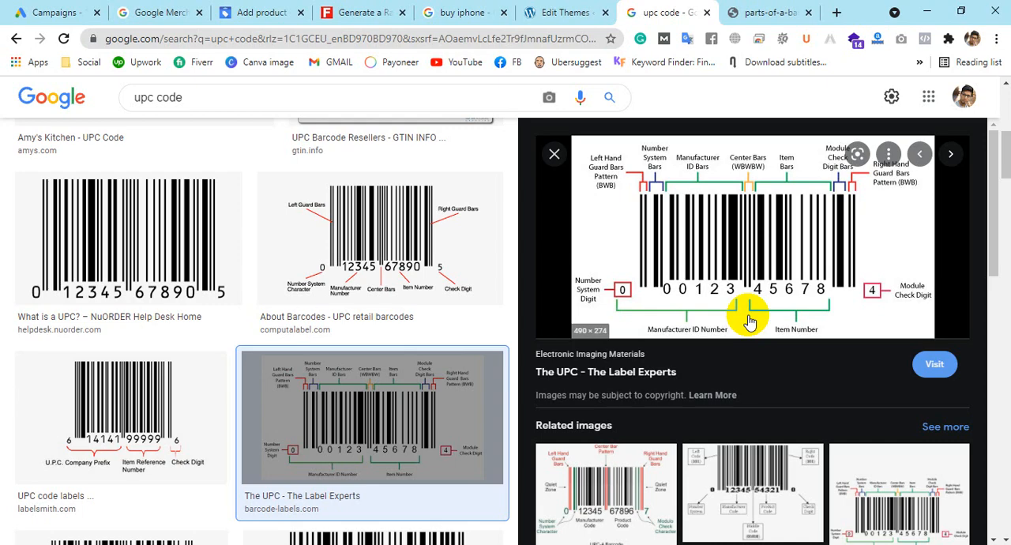
Step: Return to the Merchant Center product form and enter 2525 as the GTIN, UPC, EAN, JAN or ISBN identifier
click(265, 12)
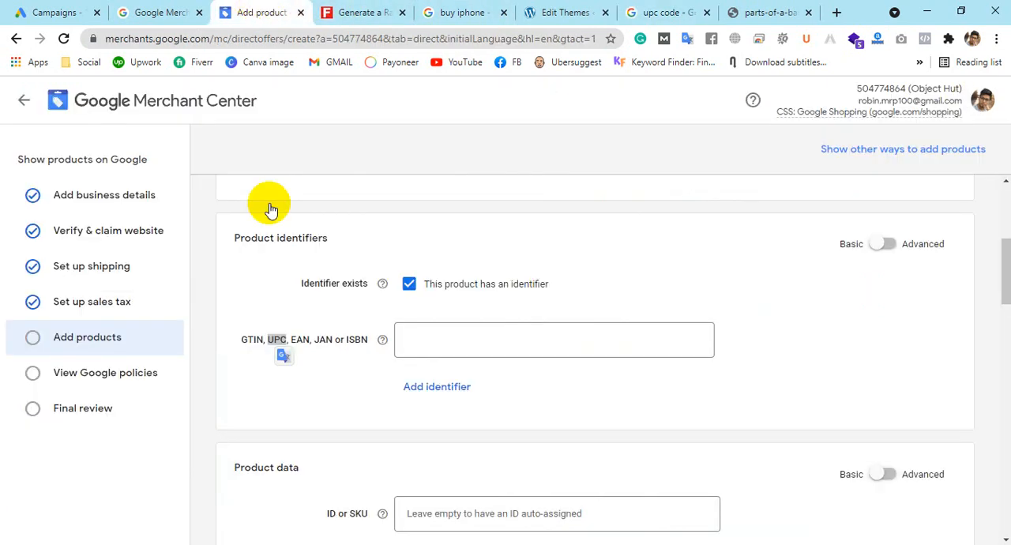
click(429, 354)
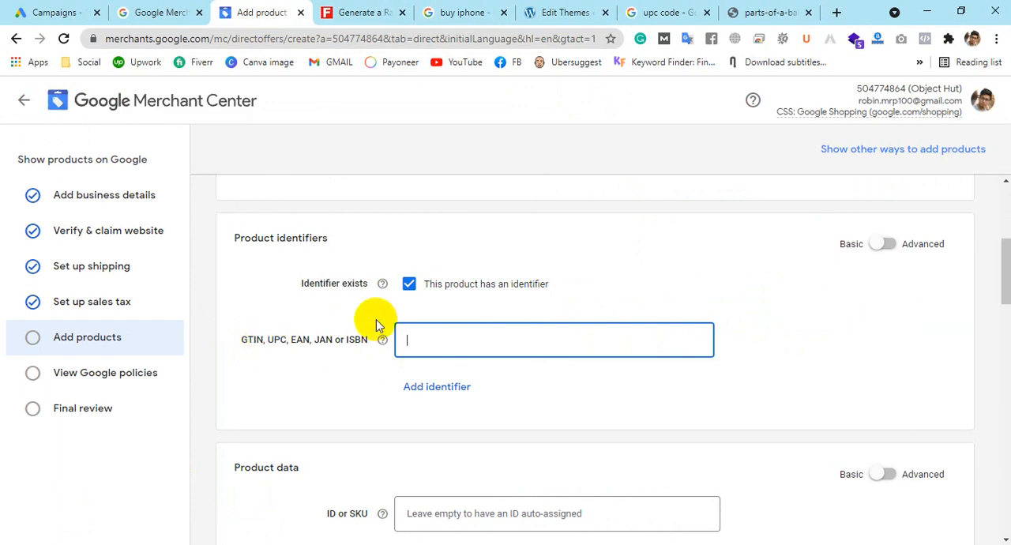
text(2525)
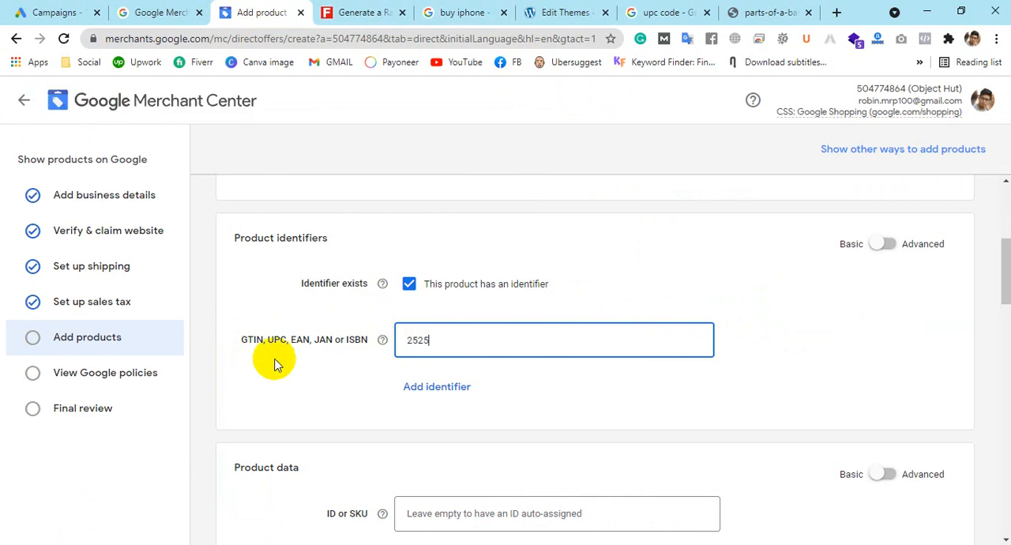
Step: Look up on Google, in a new tab, what the identifier terms mean, including "gtin meaning" and "ISBN meaning for product"
drag(263, 341, 232, 347)
key(ctrl+c)
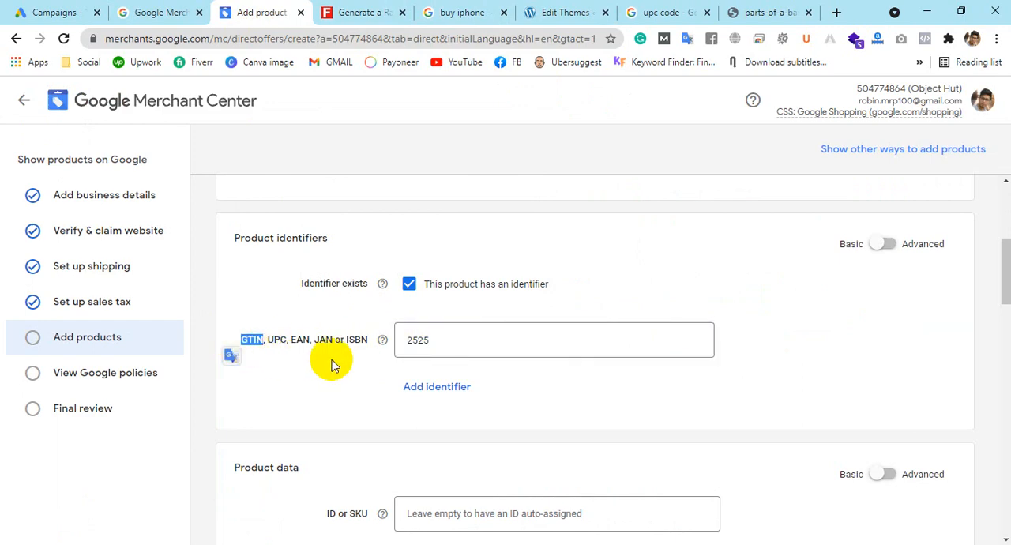
click(837, 12)
key(ctrl+v)
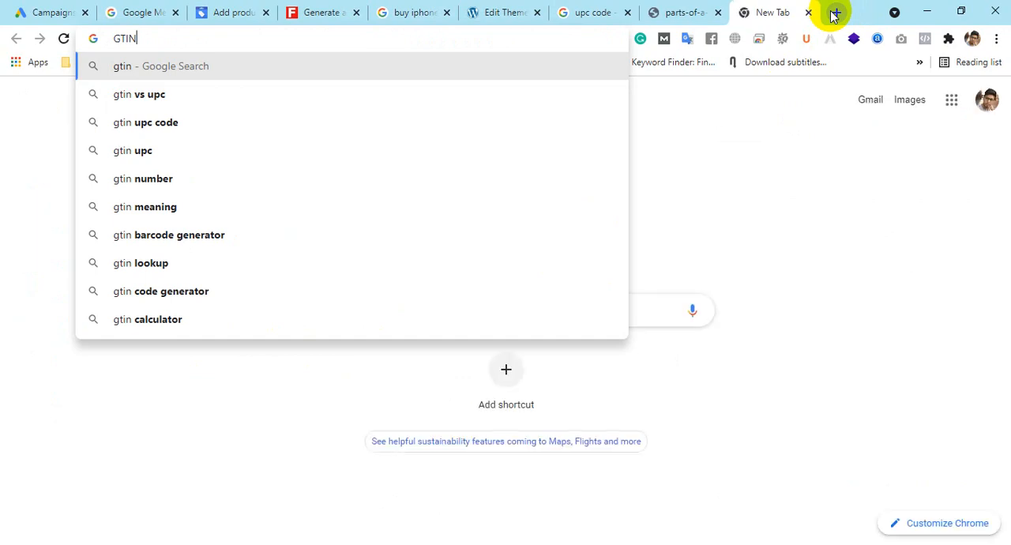
click(248, 208)
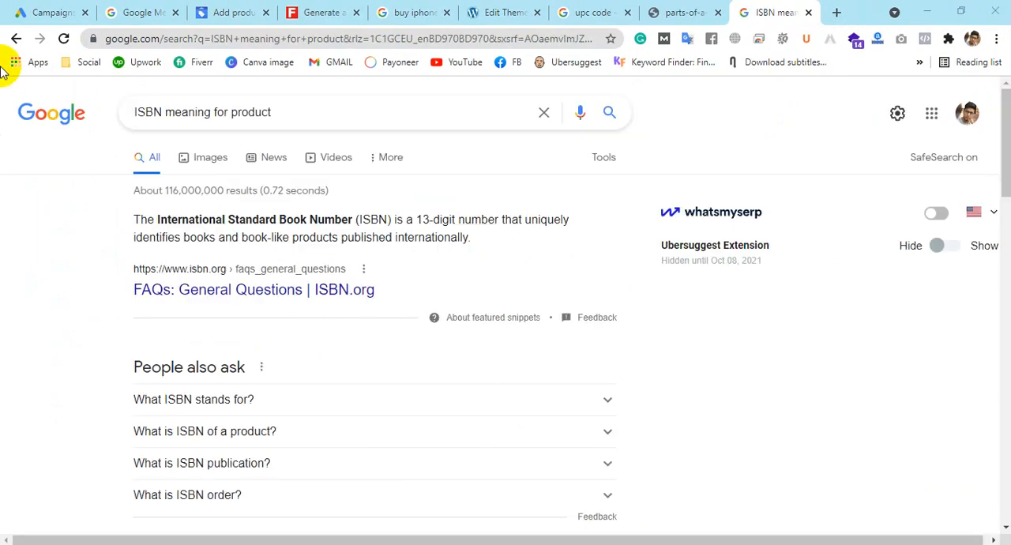
click(257, 13)
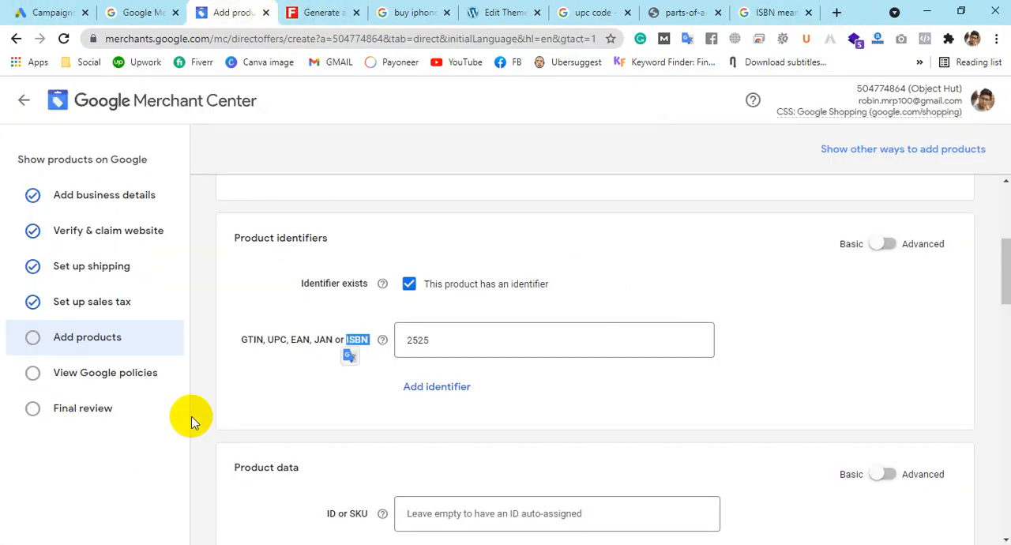
Step: Add a second, empty identifier field below the first one and remove it again
scroll(555, 269, down, 2)
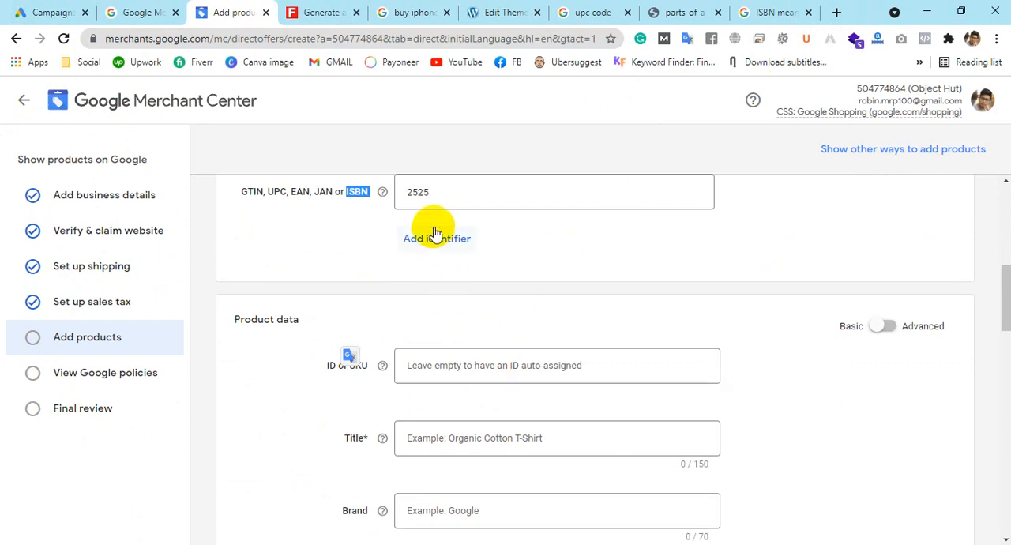
click(429, 239)
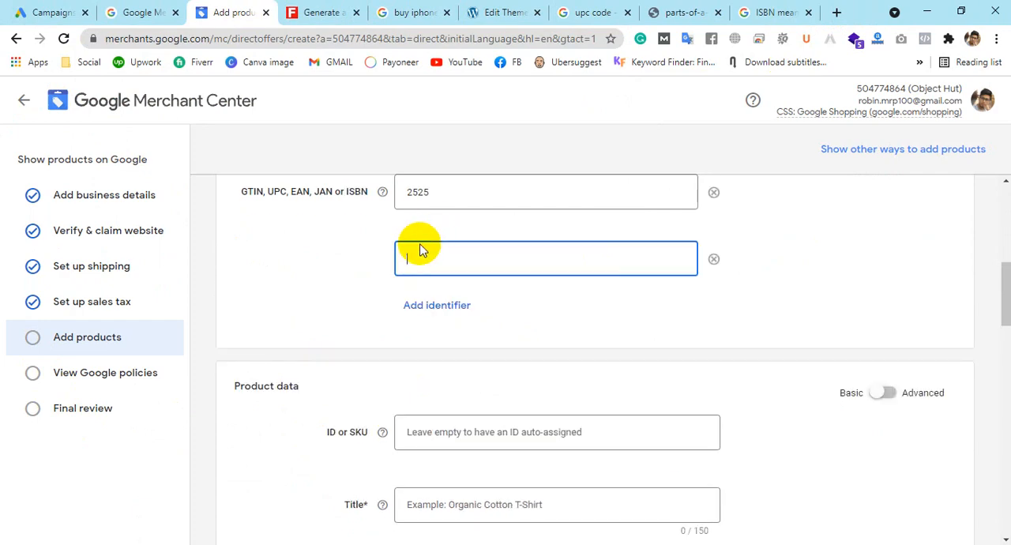
scroll(724, 267, up, 1)
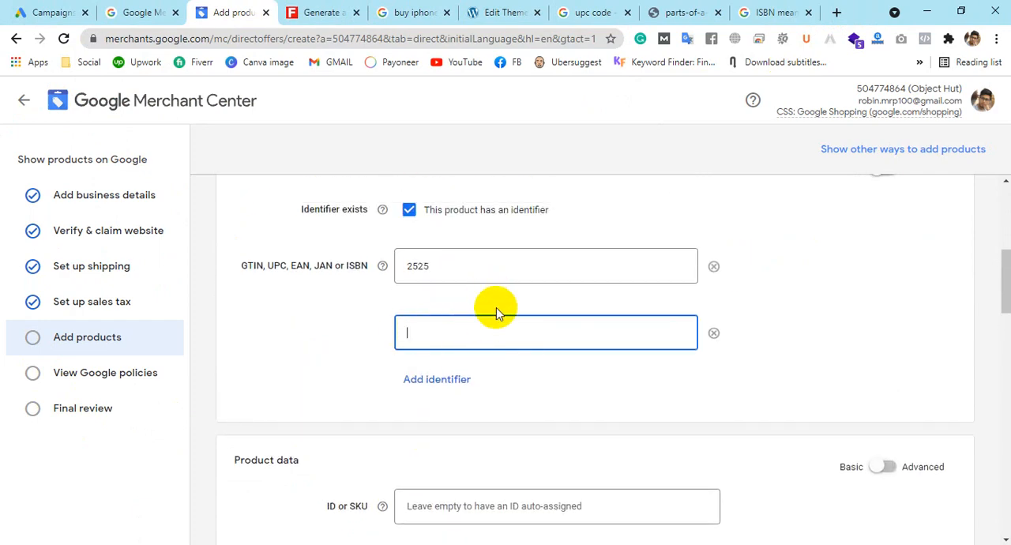
click(713, 333)
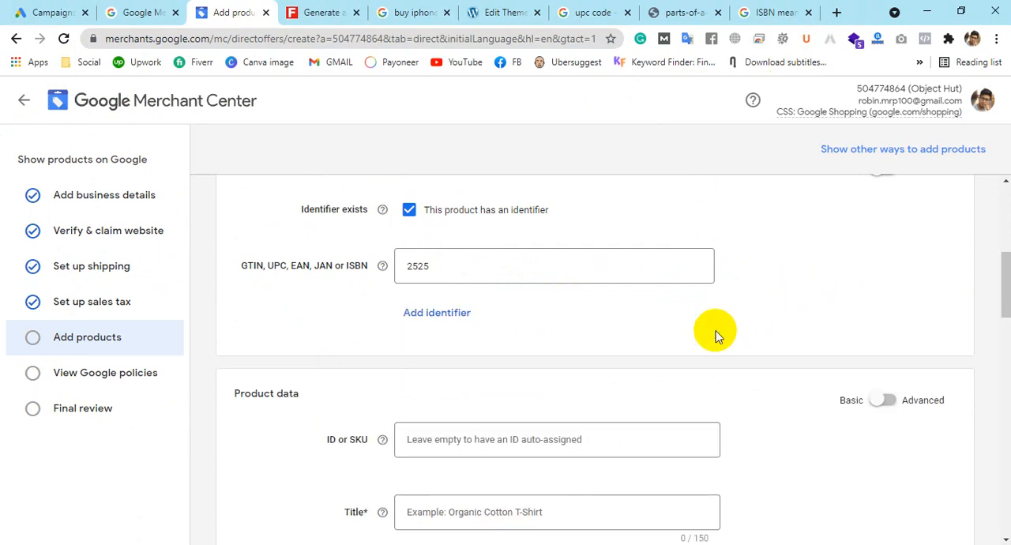
Step: Toggle the Identifier exists setting that states whether this product has an identifier
click(409, 210)
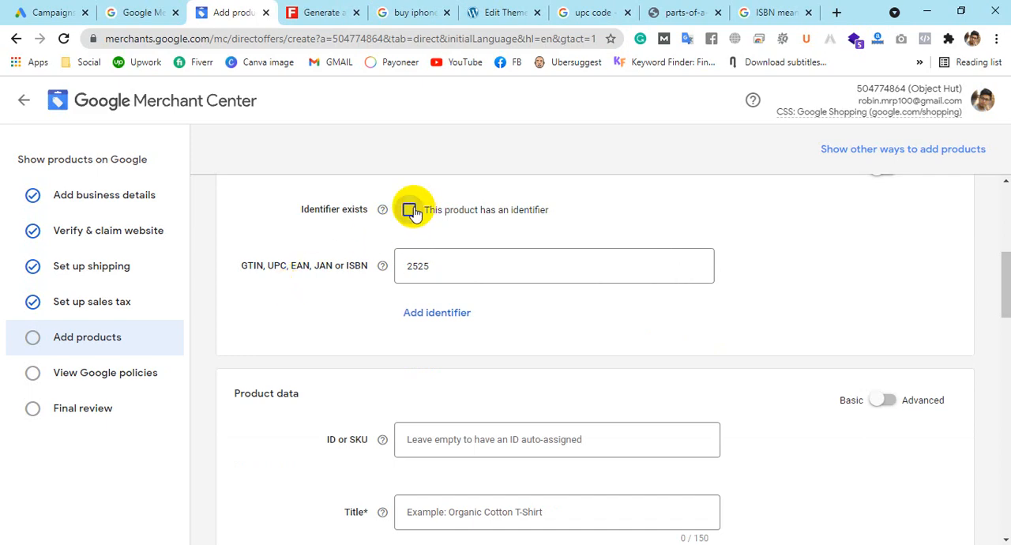
click(414, 260)
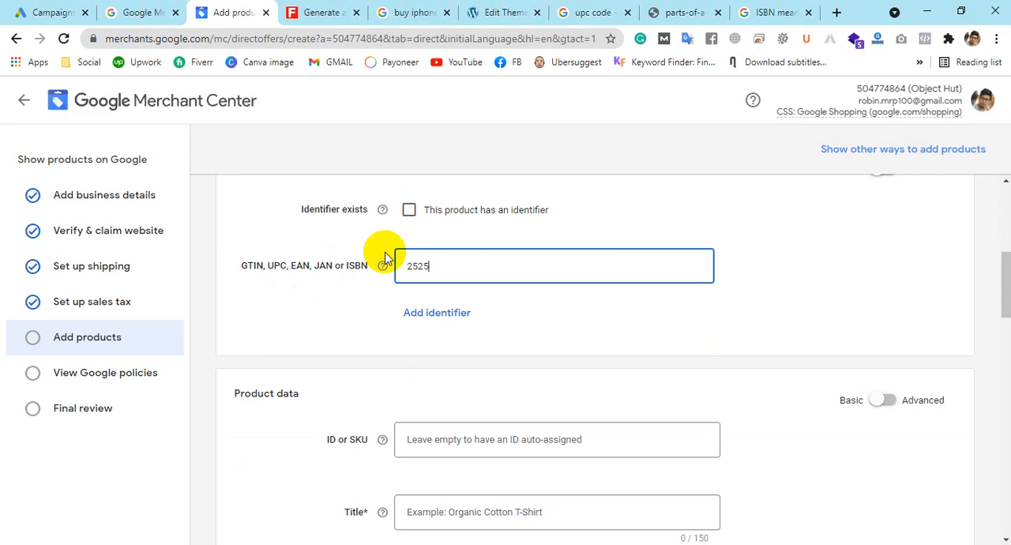
click(410, 211)
click(409, 211)
Step: Examine the product data fields for ID or SKU, title, brand, description, landing page link and image link
scroll(659, 255, down, 1)
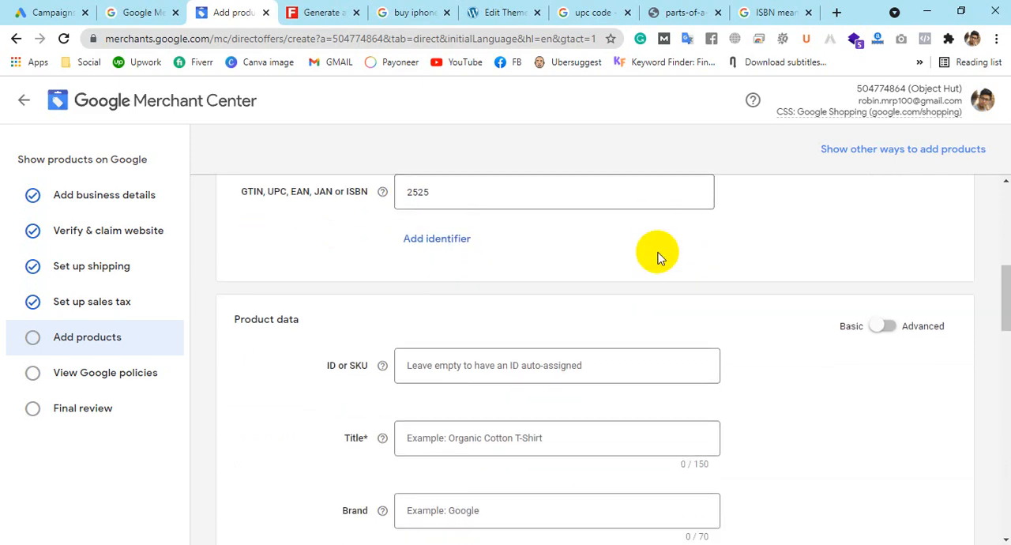
scroll(658, 255, down, 1)
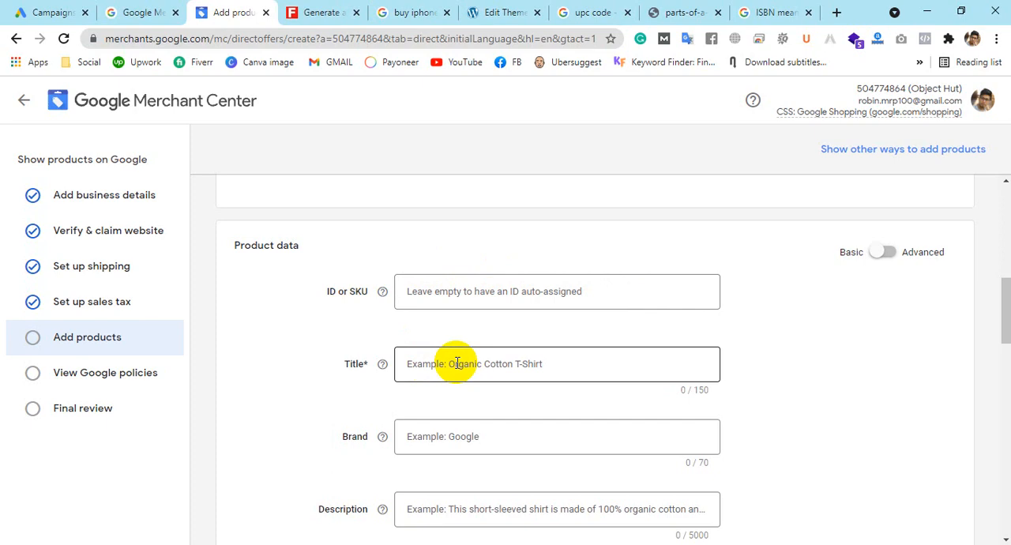
scroll(457, 365, down, 1)
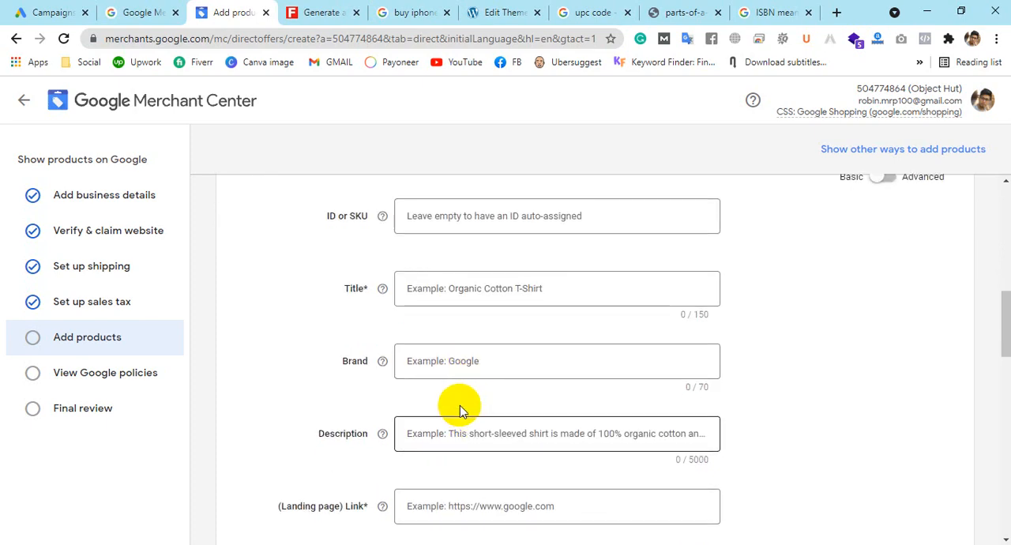
scroll(460, 406, down, 1)
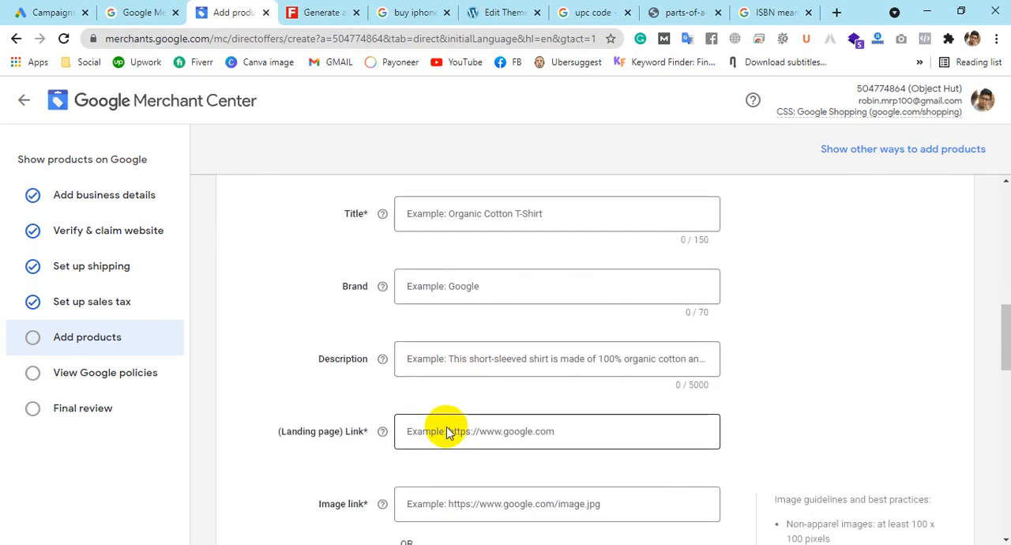
scroll(446, 432, down, 1)
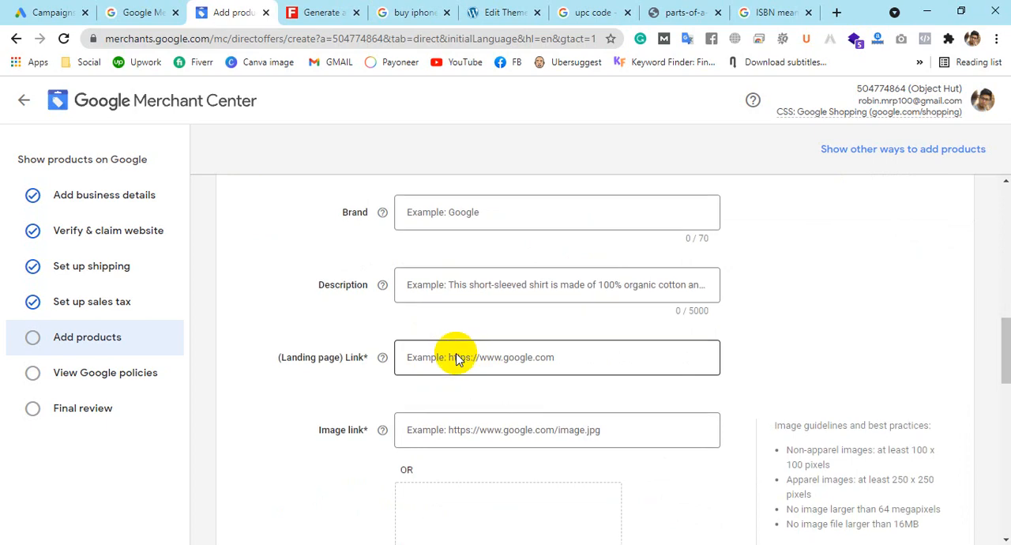
scroll(457, 363, down, 2)
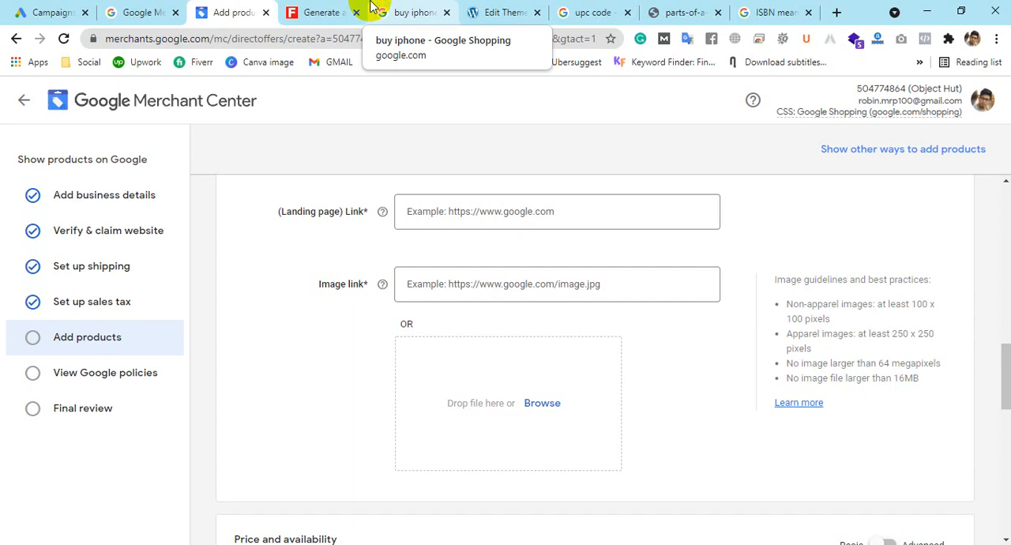
scroll(618, 293, up, 3)
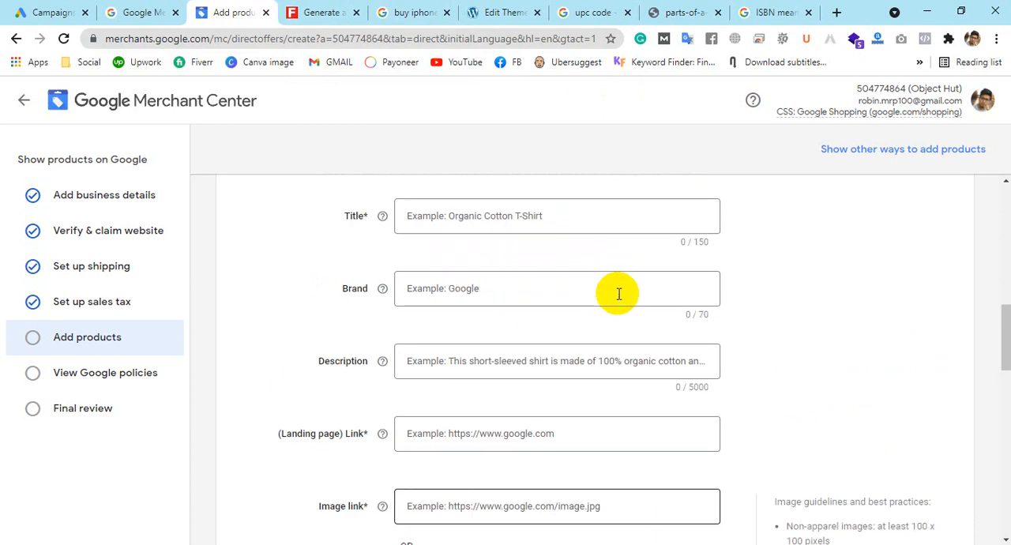
click(567, 227)
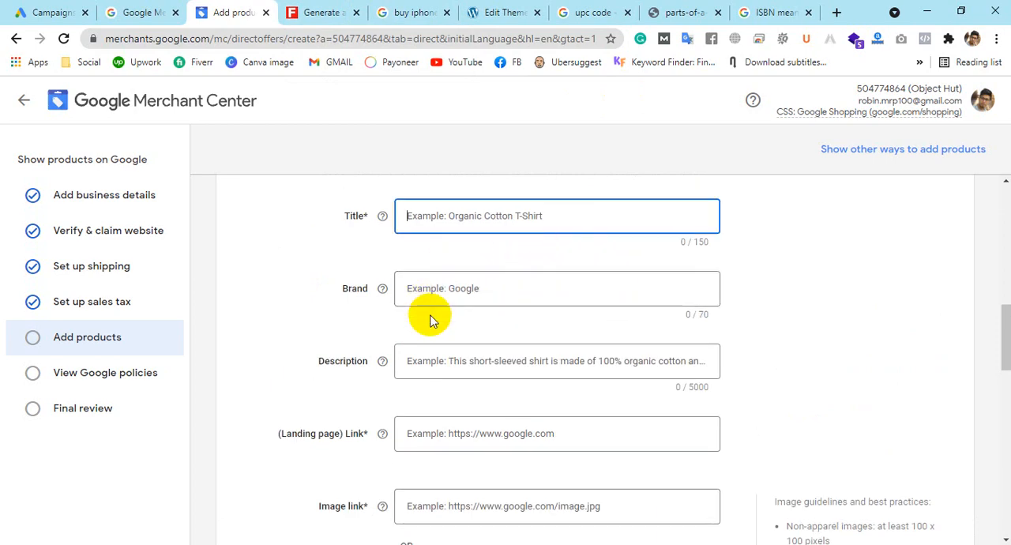
click(465, 357)
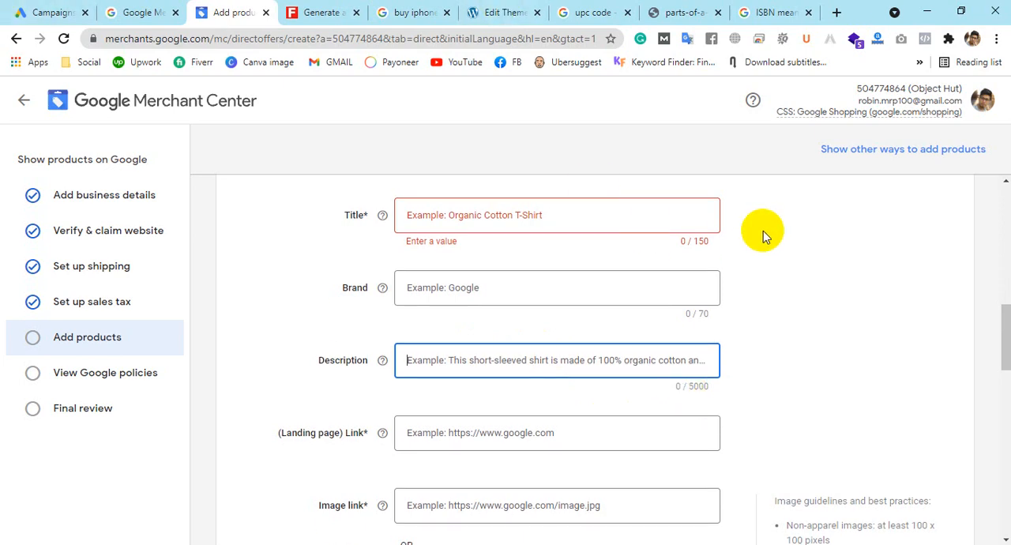
Step: Read the image guidelines for pixel dimensions and file size limits, and check the file chooser for uploading a product image
scroll(762, 230, down, 2)
scroll(790, 225, down, 3)
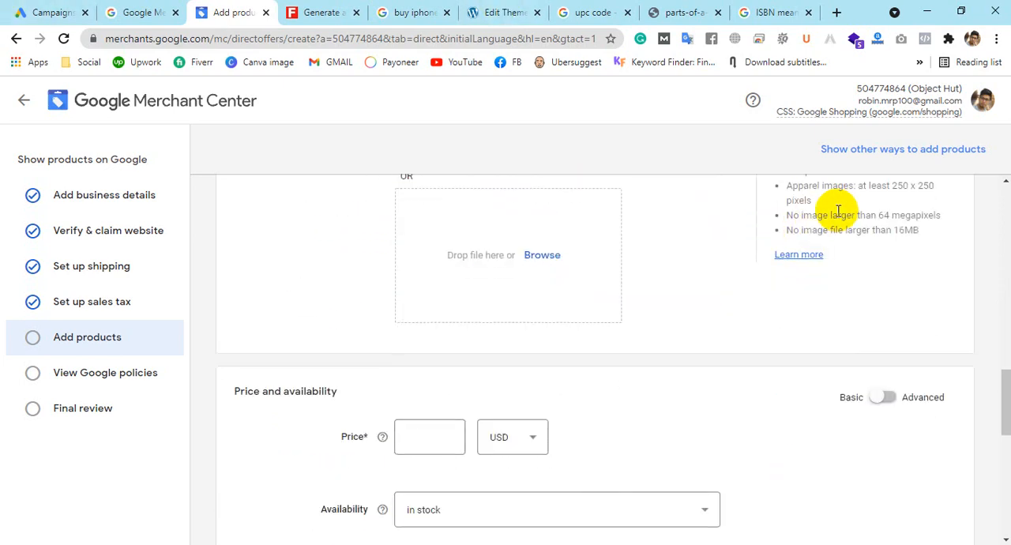
scroll(818, 257, up, 2)
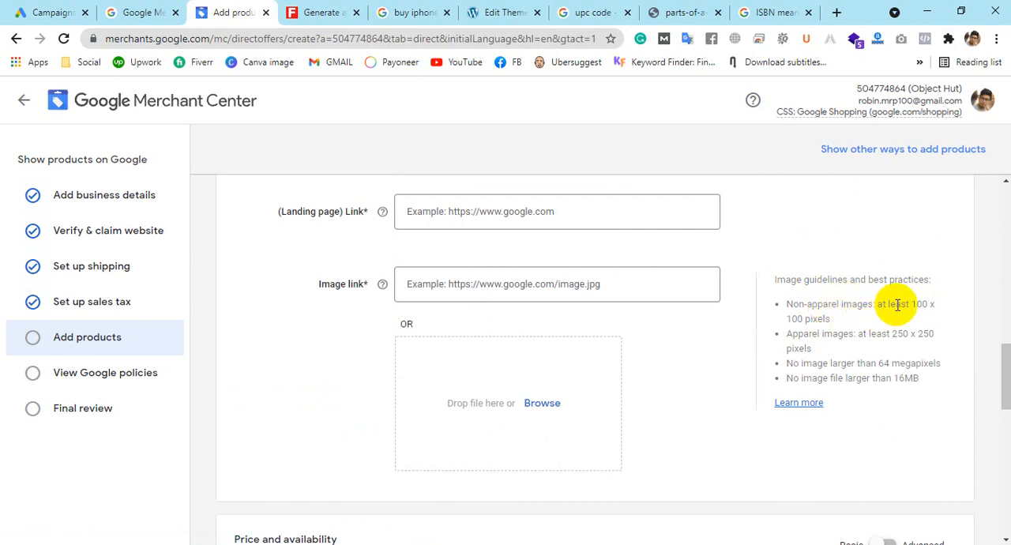
double_click(899, 334)
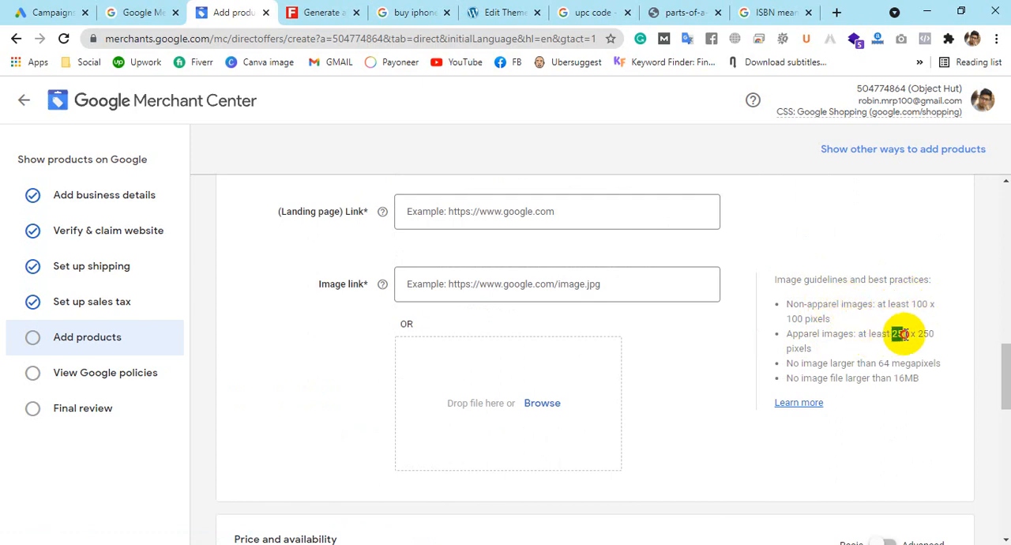
drag(841, 376, 872, 371)
click(872, 370)
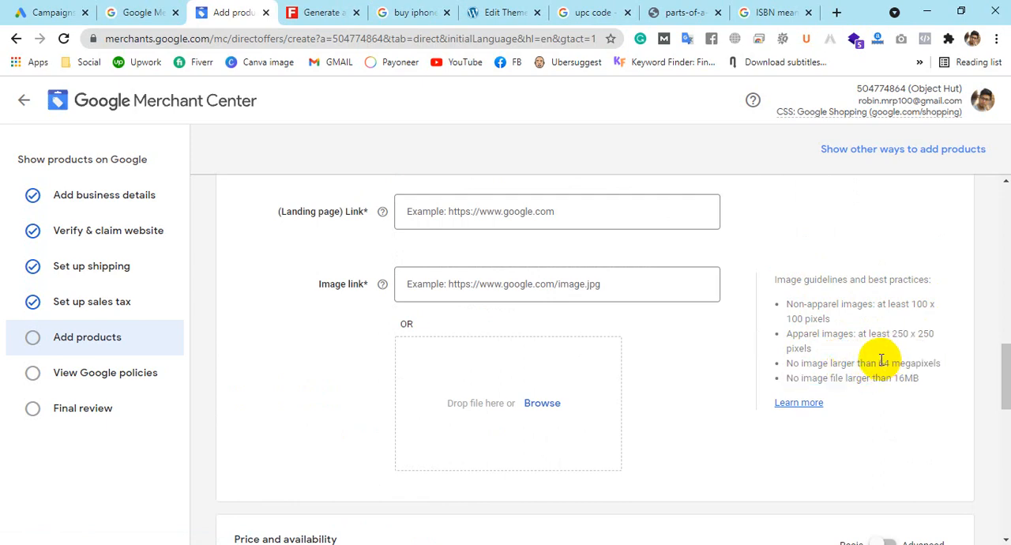
drag(880, 362, 917, 378)
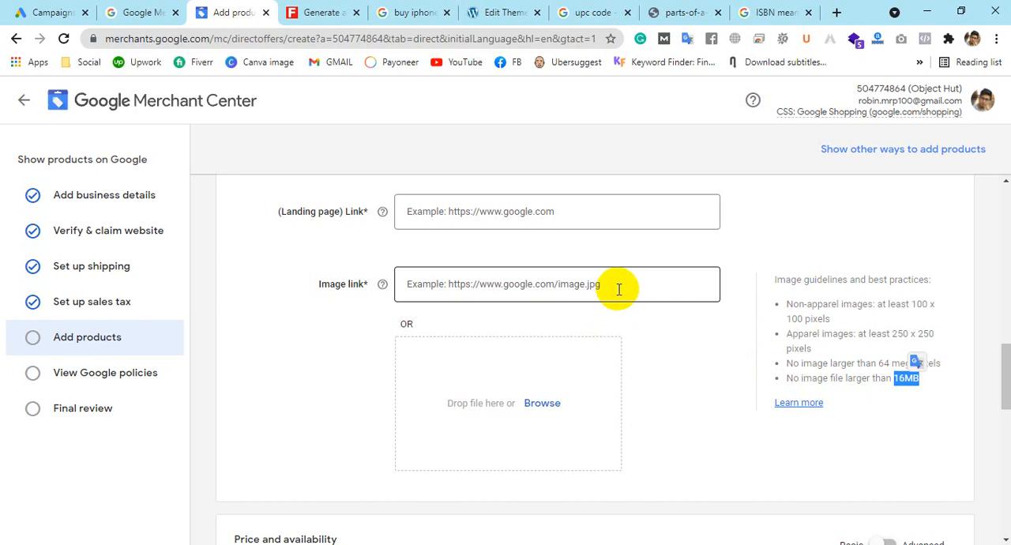
click(551, 410)
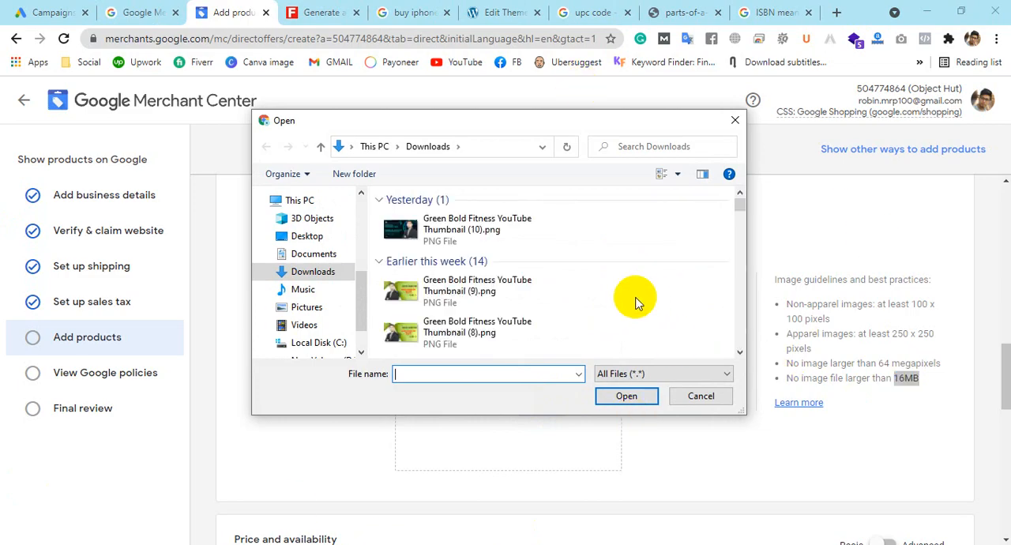
click(735, 120)
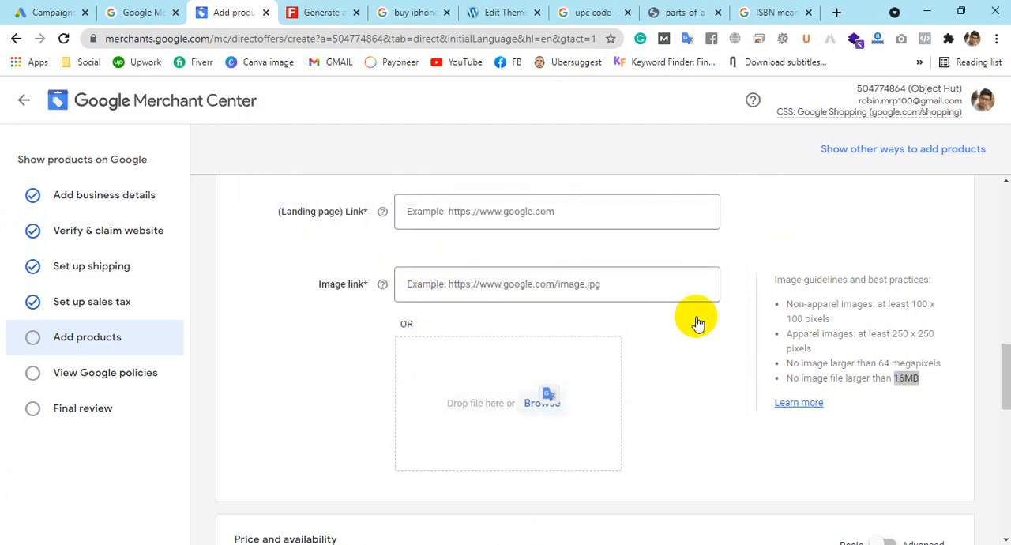
Step: Examine the price field and the choices offered for the product's Availability and Condition
scroll(843, 364, down, 3)
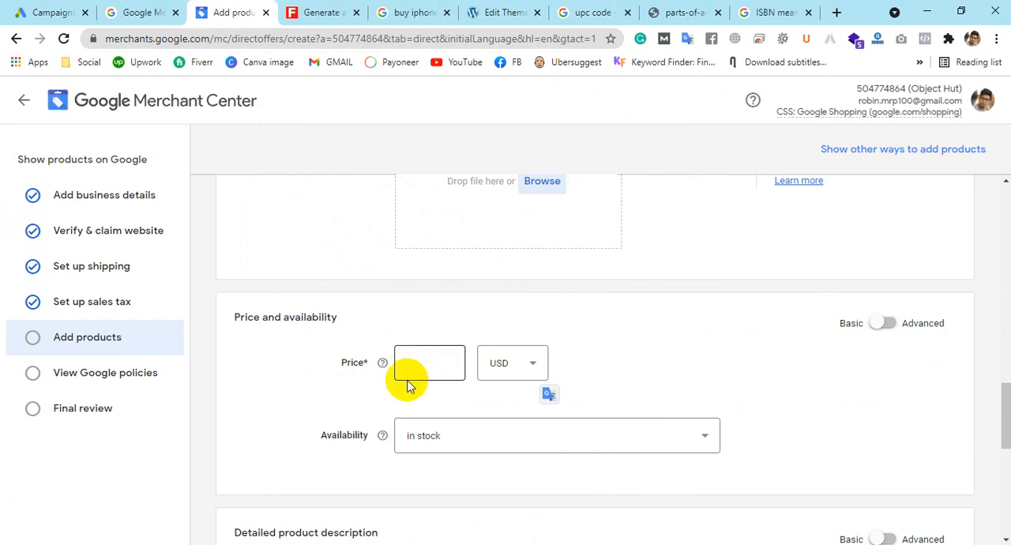
scroll(618, 309, down, 1)
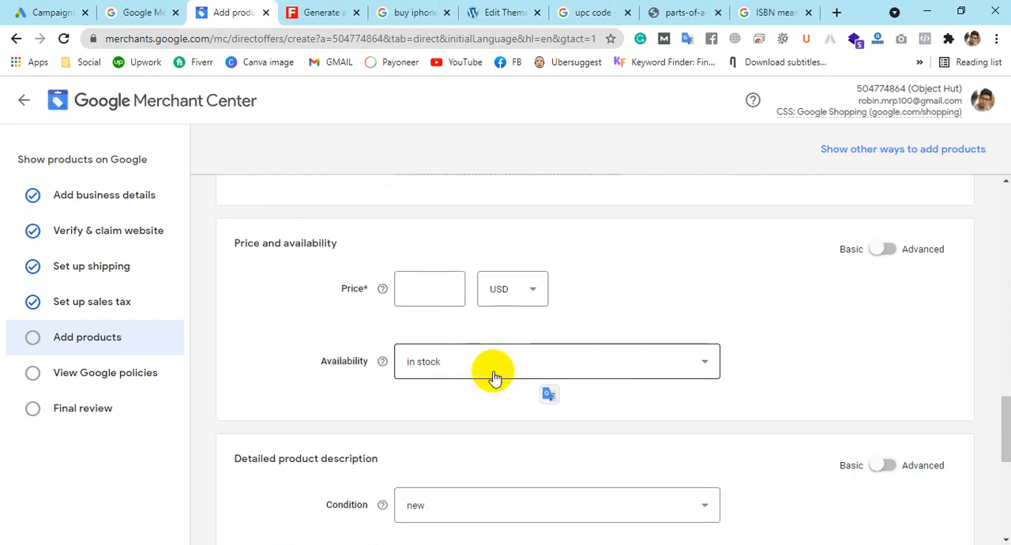
click(493, 371)
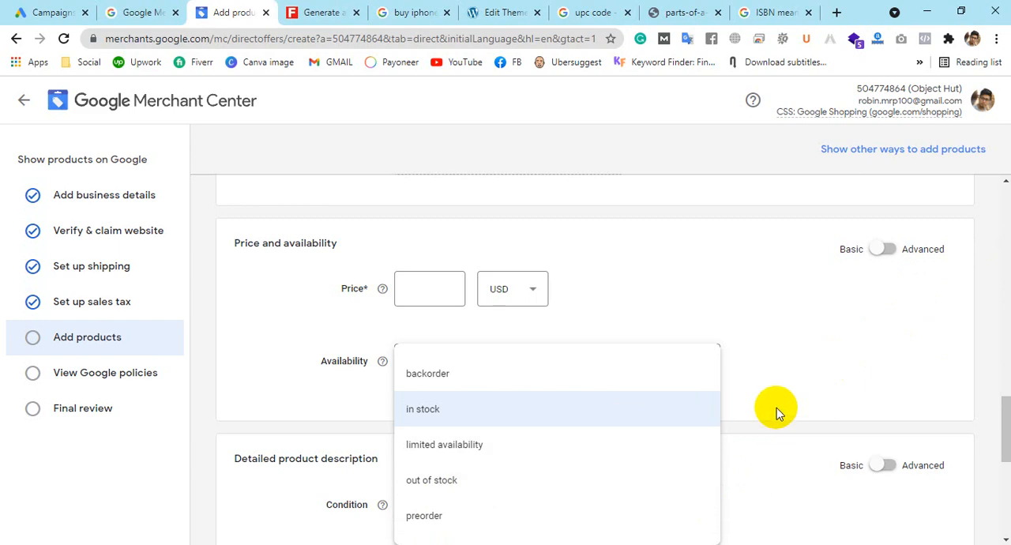
scroll(603, 241, down, 3)
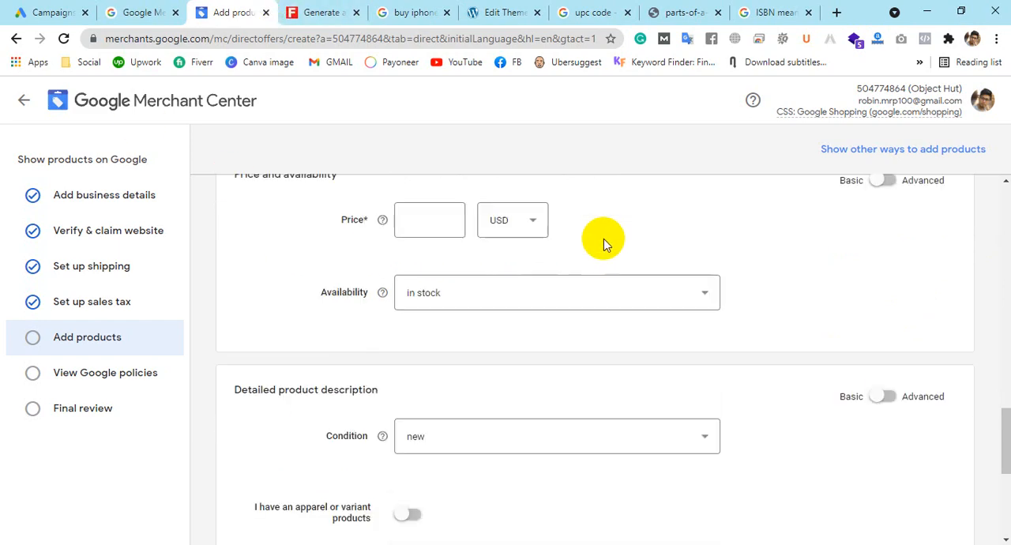
scroll(603, 238, down, 2)
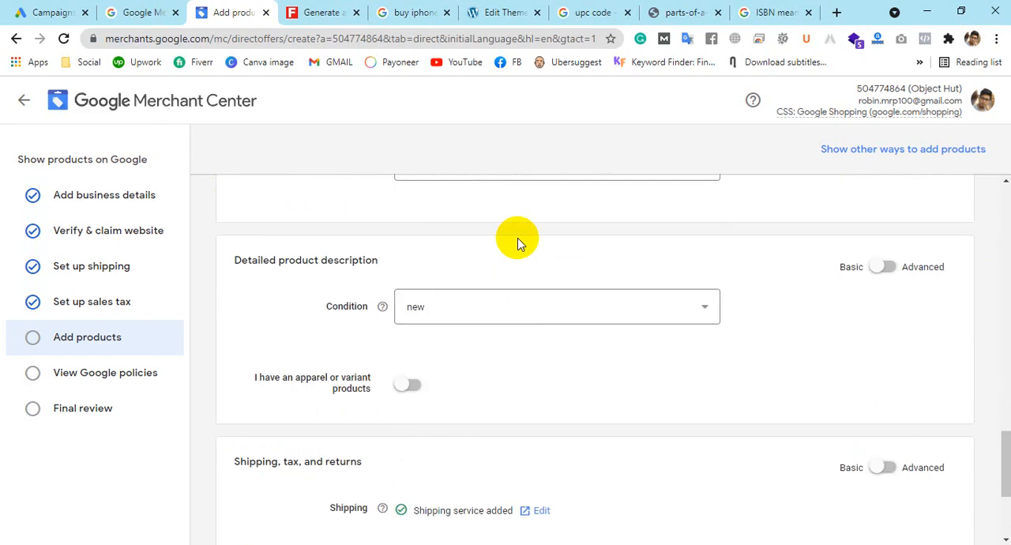
click(426, 284)
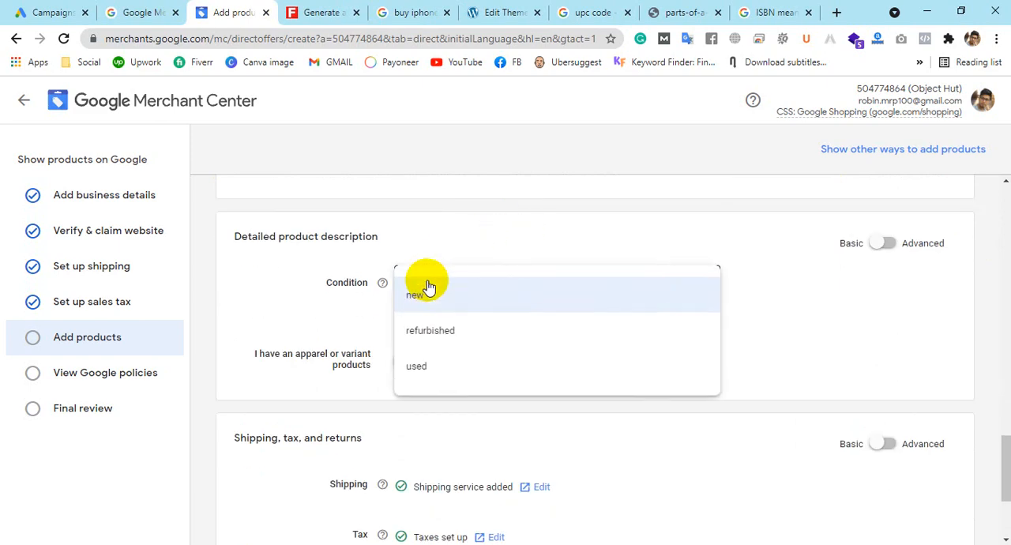
click(254, 284)
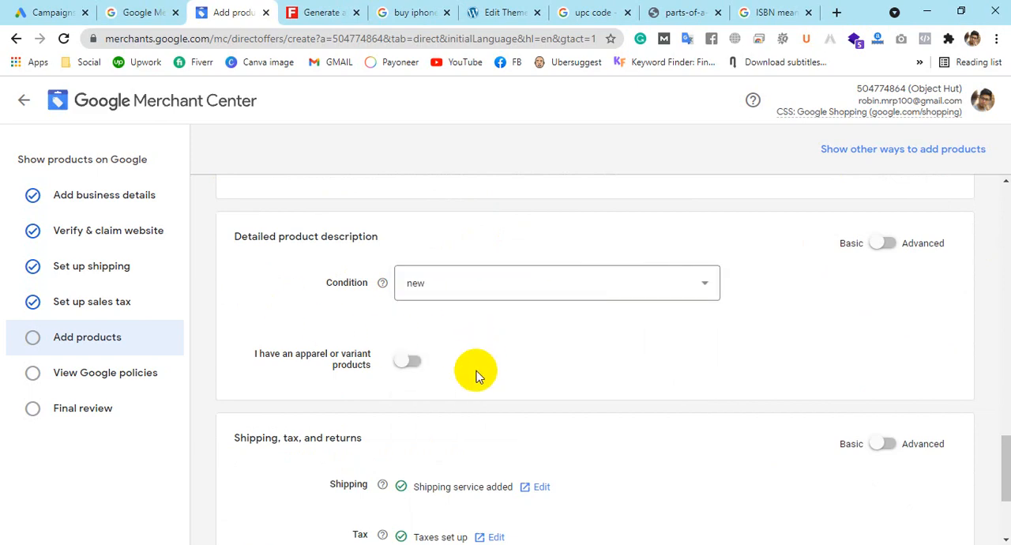
Step: Turn on the apparel or variant products option and review its Colors, Sizes, Genders, Age groups and Item group ID fields
click(406, 368)
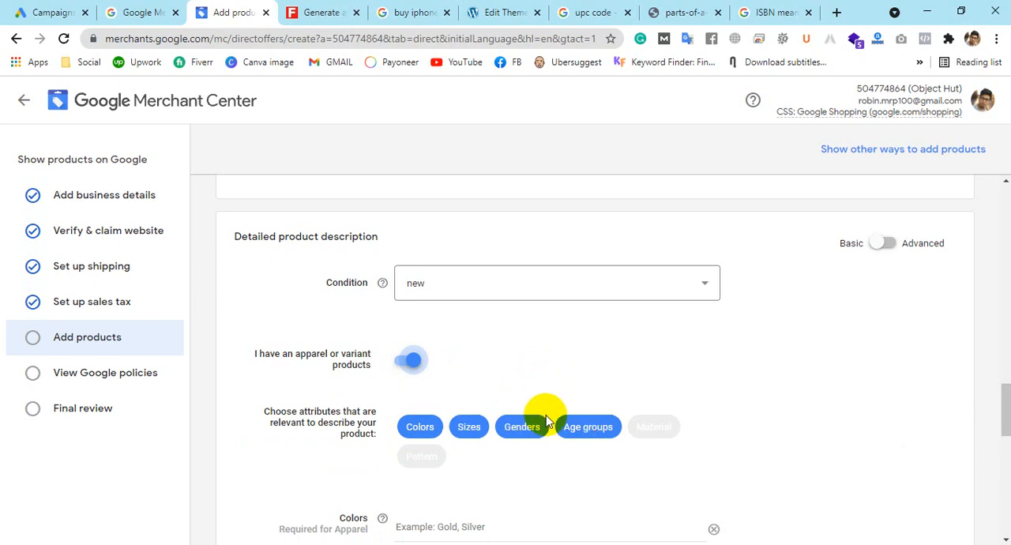
click(521, 428)
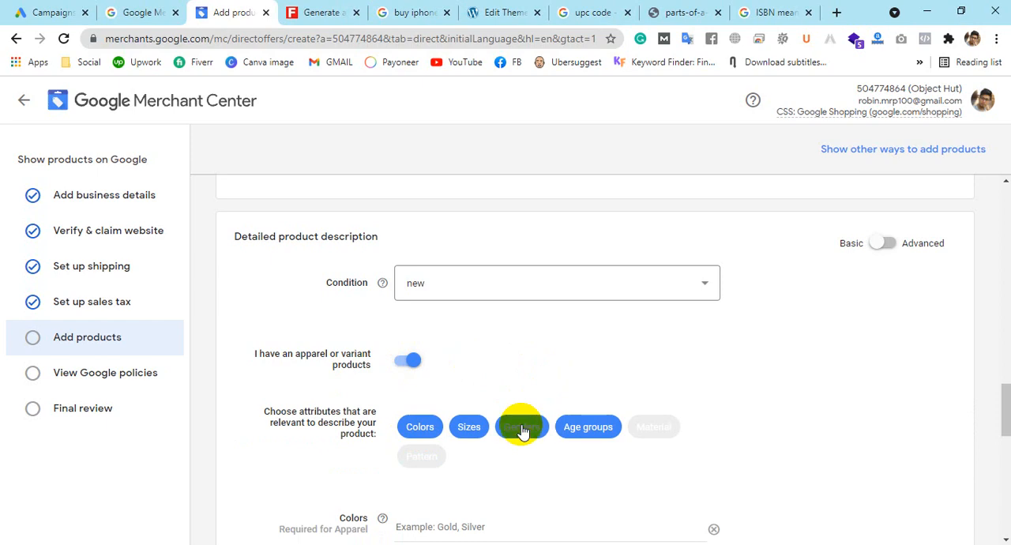
scroll(526, 375, down, 2)
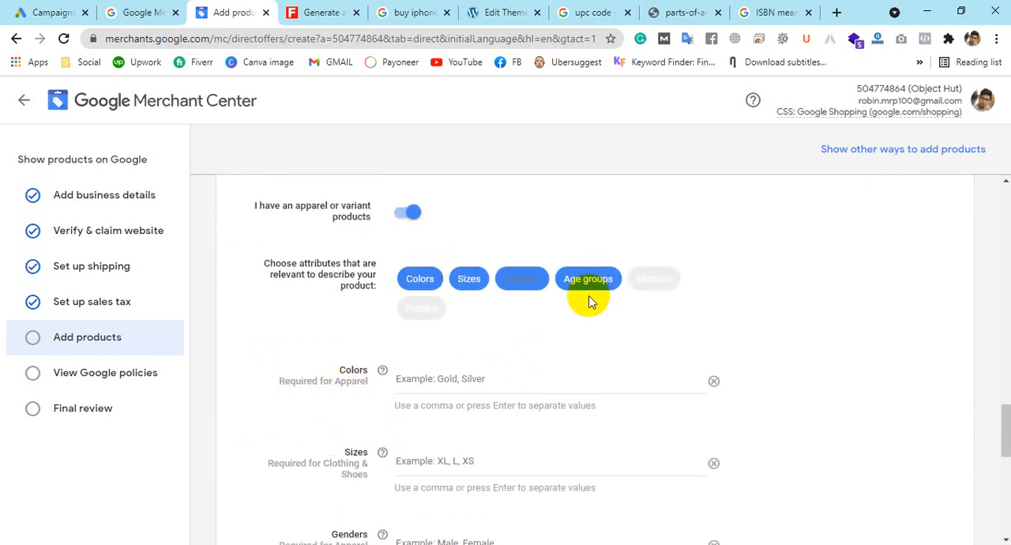
scroll(473, 379, down, 2)
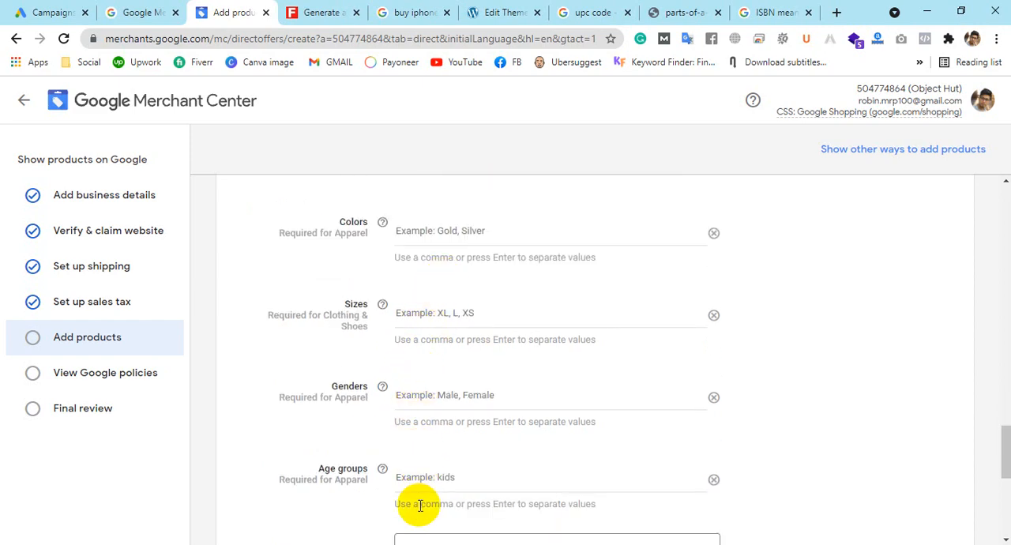
scroll(444, 492, up, 1)
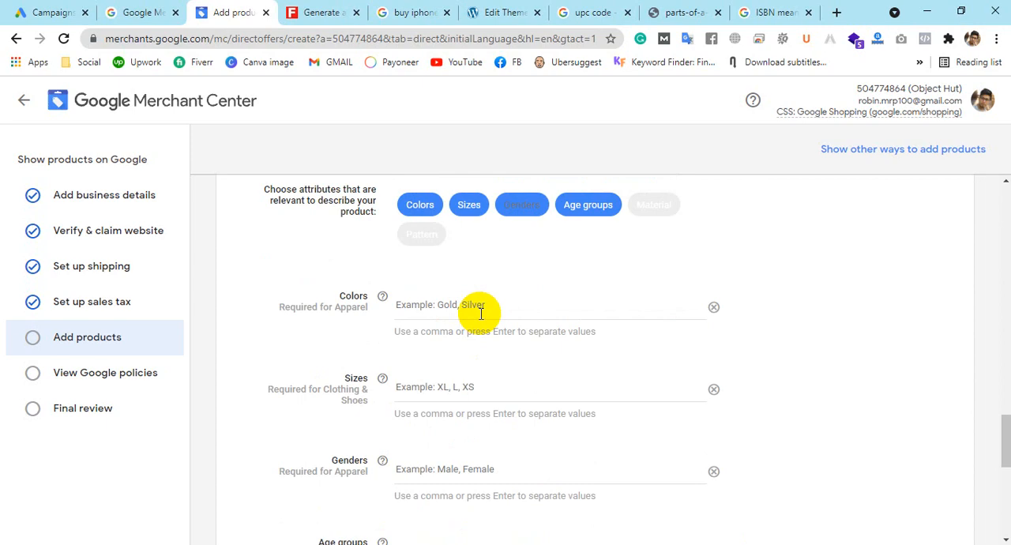
click(447, 391)
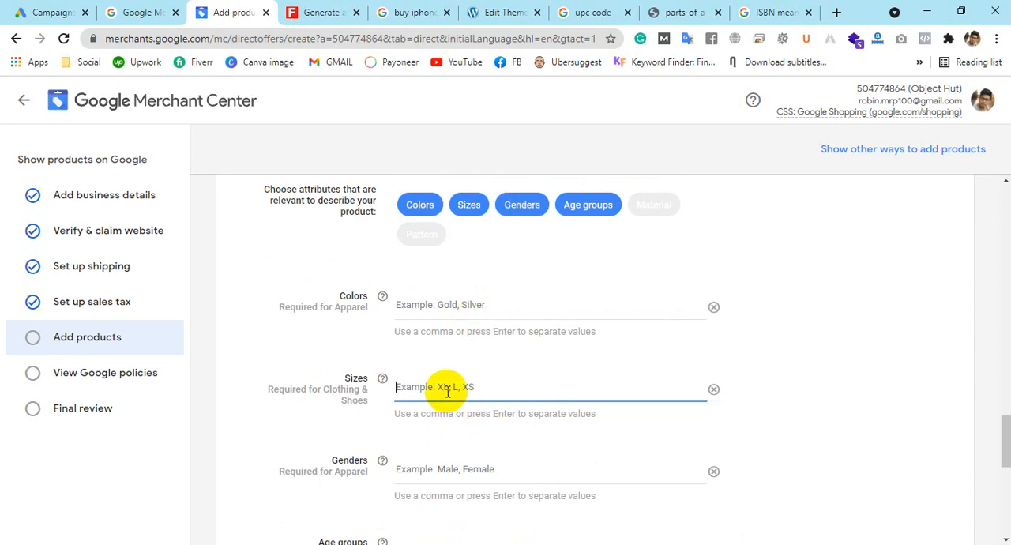
scroll(447, 391, down, 1)
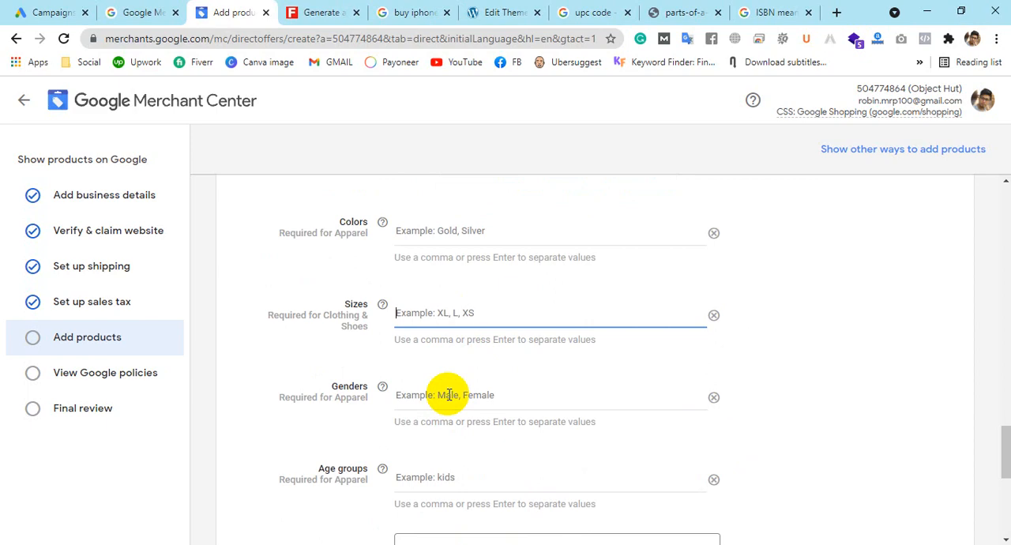
scroll(448, 395, down, 1)
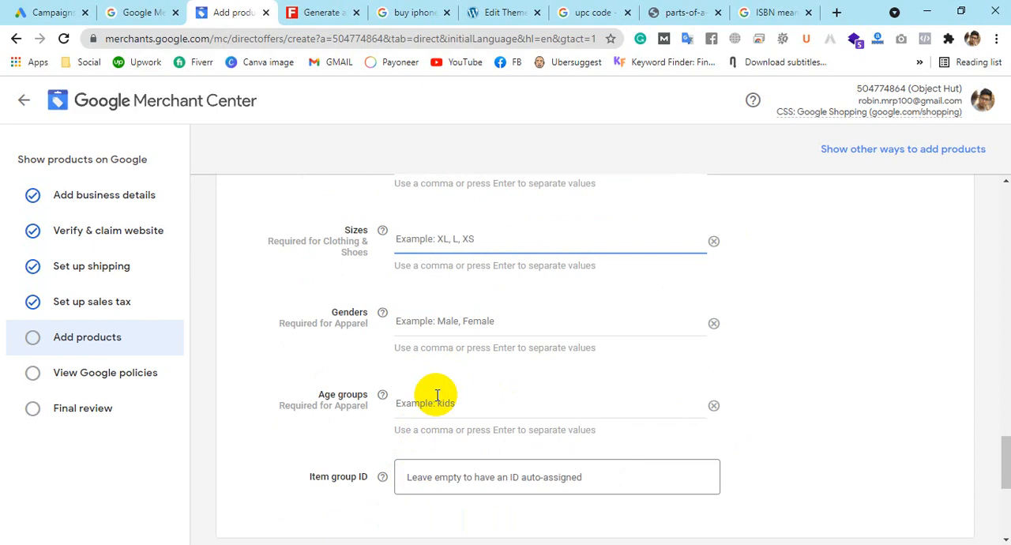
scroll(436, 394, down, 1)
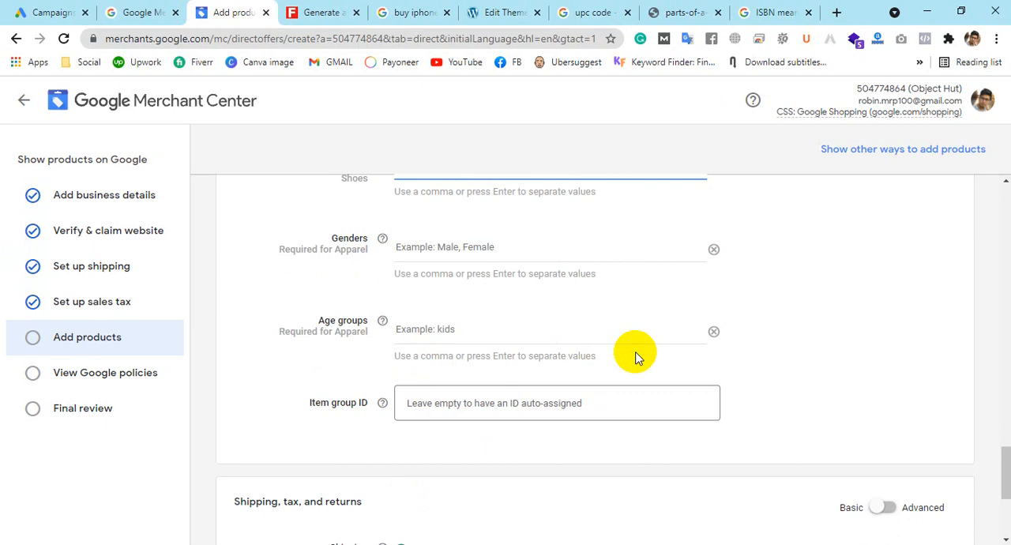
scroll(921, 371, down, 1)
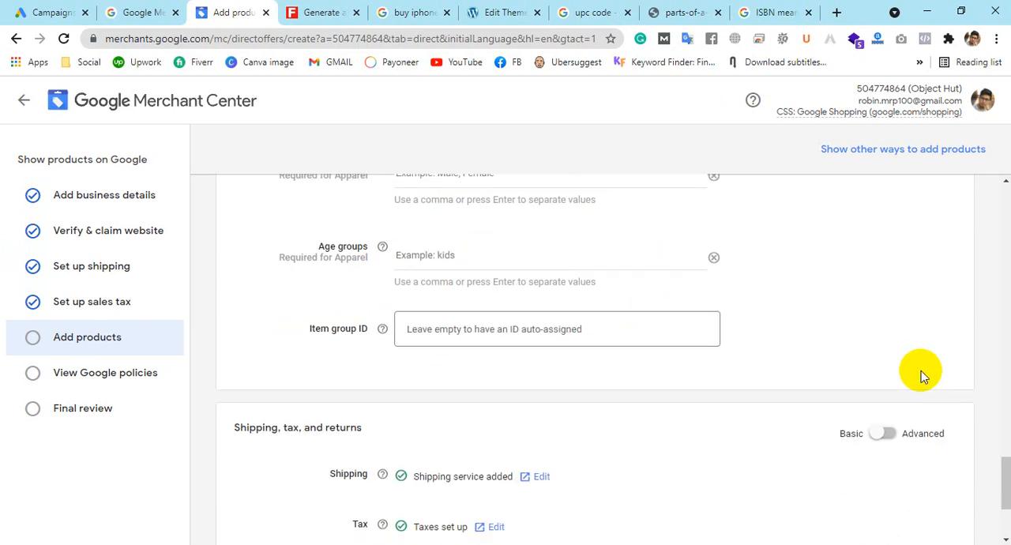
Step: Look over the Basic and Advanced switches of the form's sections, from shipping back up to product identifiers
scroll(919, 369, down, 1)
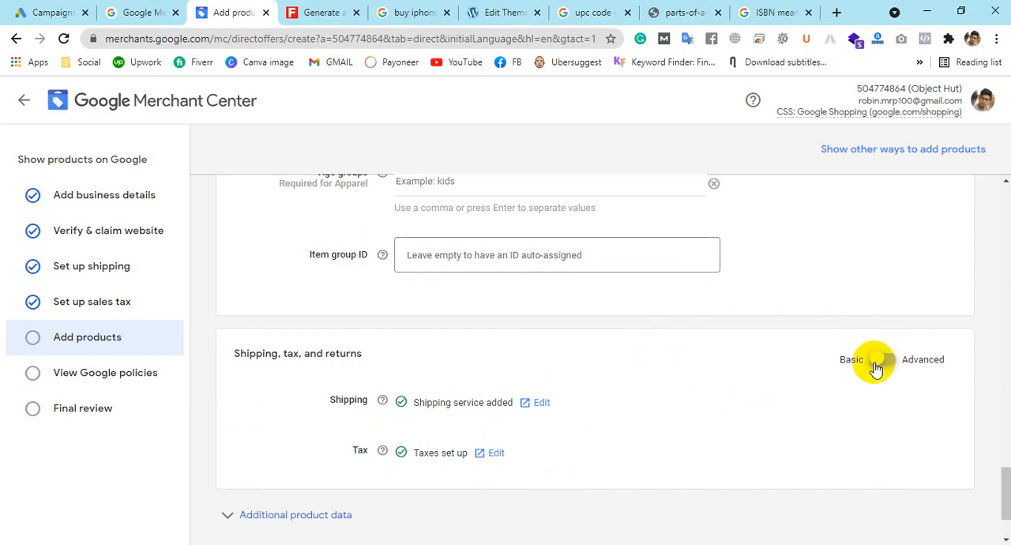
scroll(957, 340, up, 5)
scroll(957, 340, up, 9)
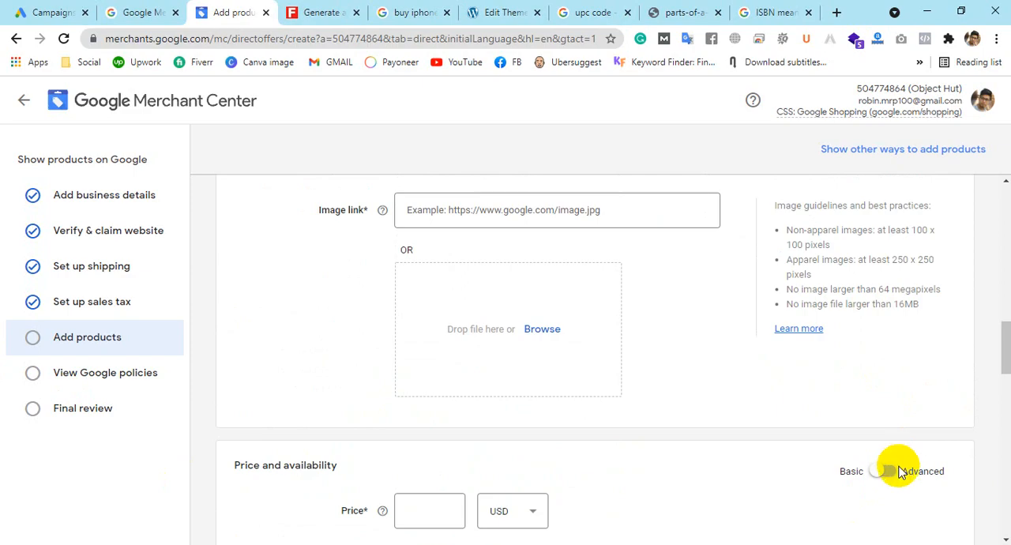
scroll(893, 409, up, 3)
scroll(893, 392, up, 5)
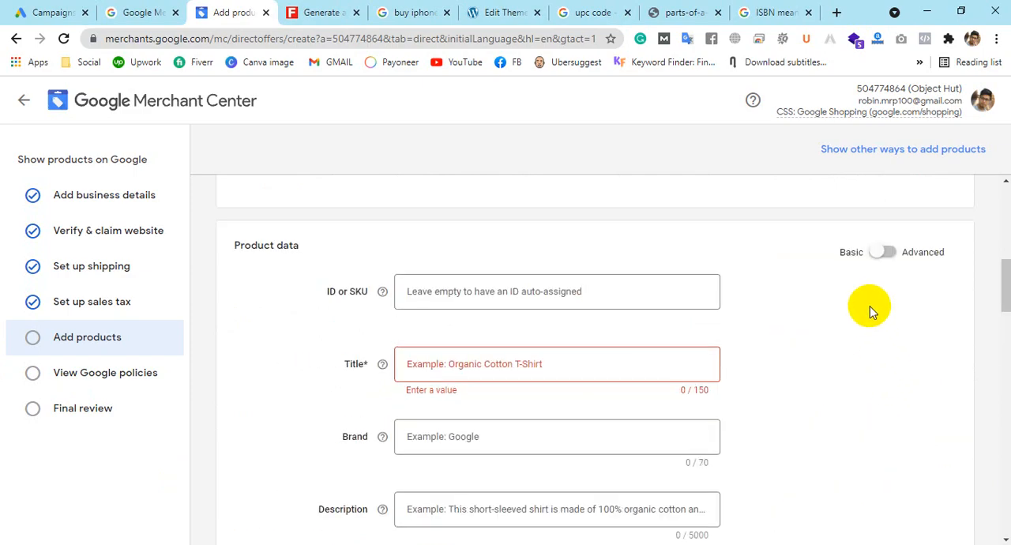
scroll(851, 389, up, 4)
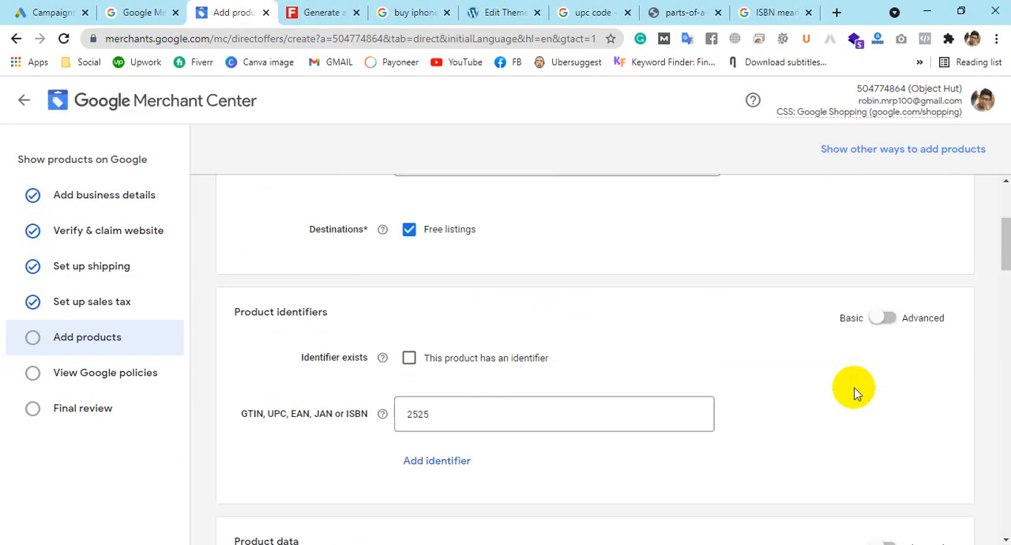
scroll(857, 393, up, 1)
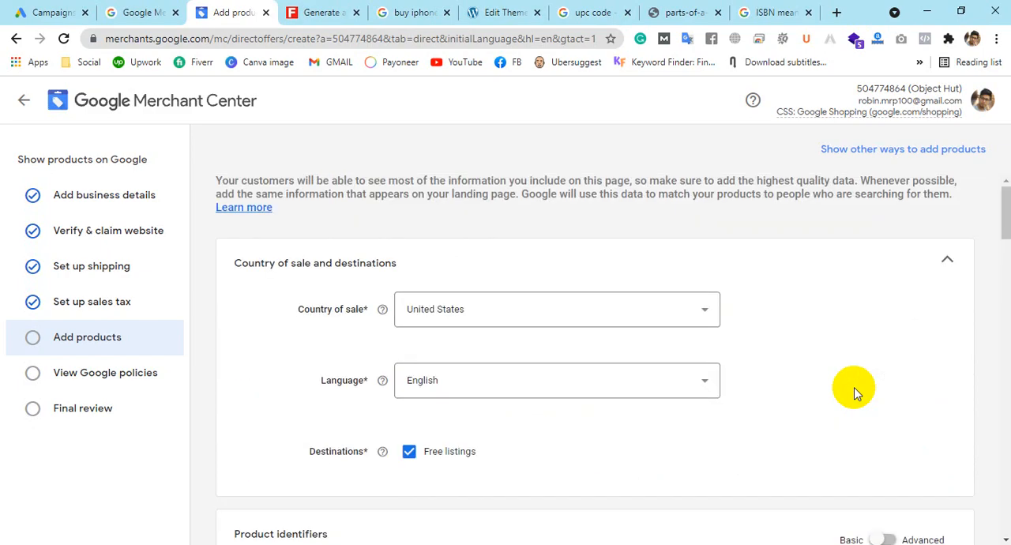
scroll(850, 389, down, 12)
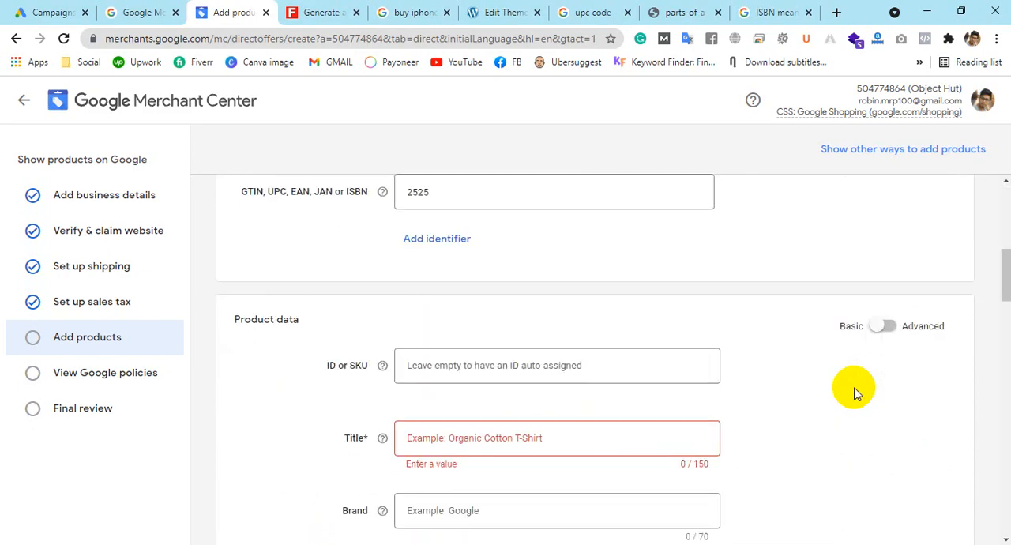
Step: Switch the Shipping, tax, and returns section to Advanced and review its shipping size, handling time, return policy and tax category fields
scroll(908, 314, down, 10)
click(883, 334)
scroll(790, 355, down, 3)
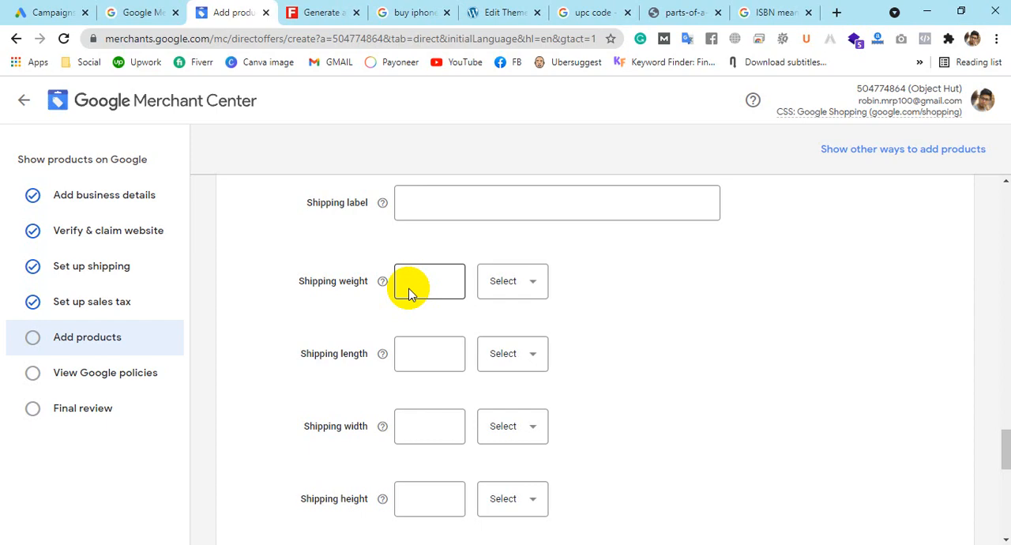
scroll(415, 389, down, 2)
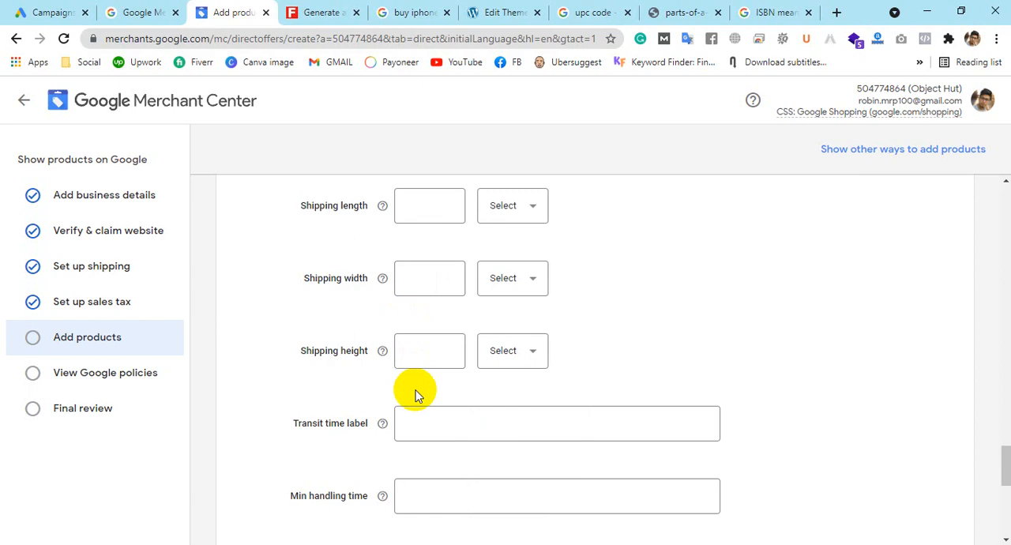
click(450, 424)
click(485, 495)
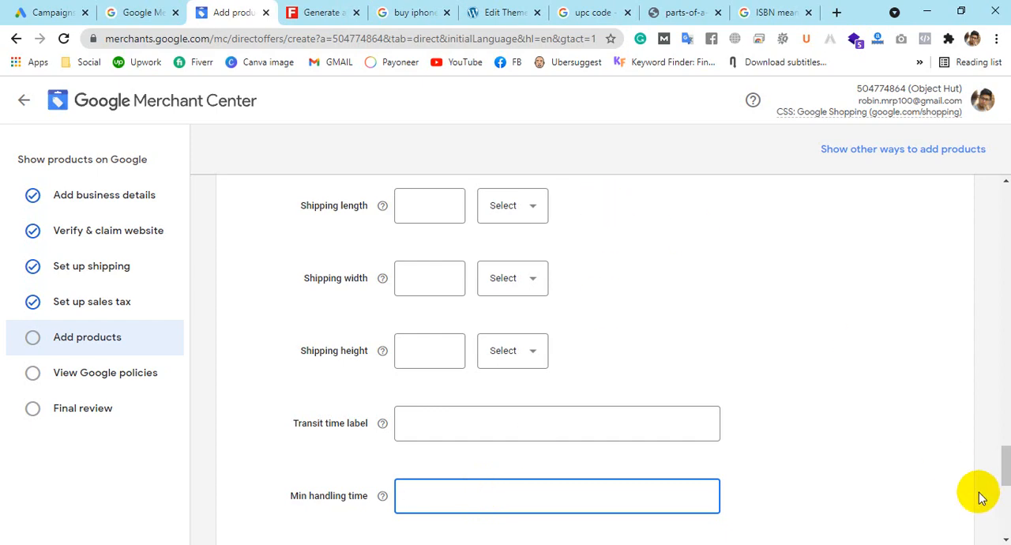
scroll(921, 444, down, 1)
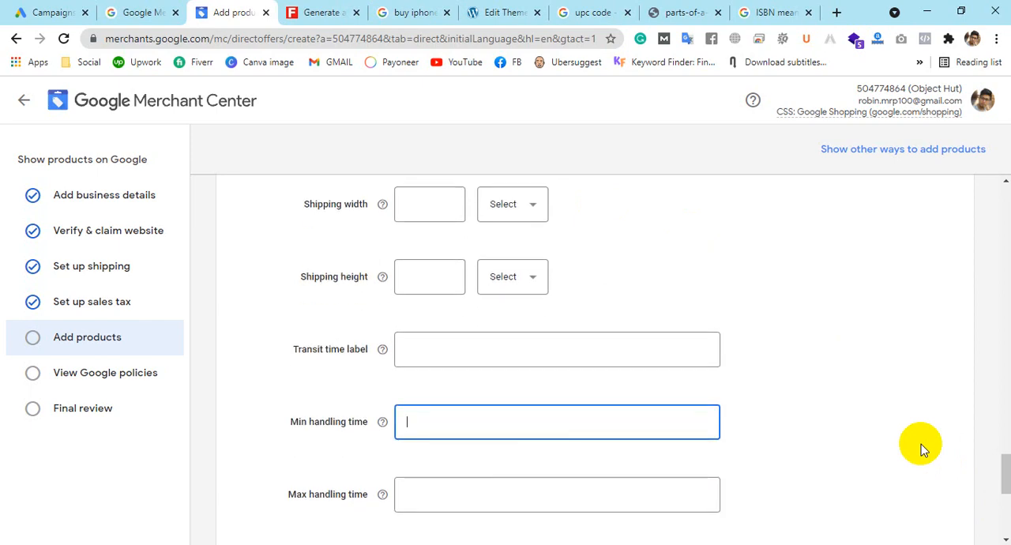
scroll(921, 444, down, 2)
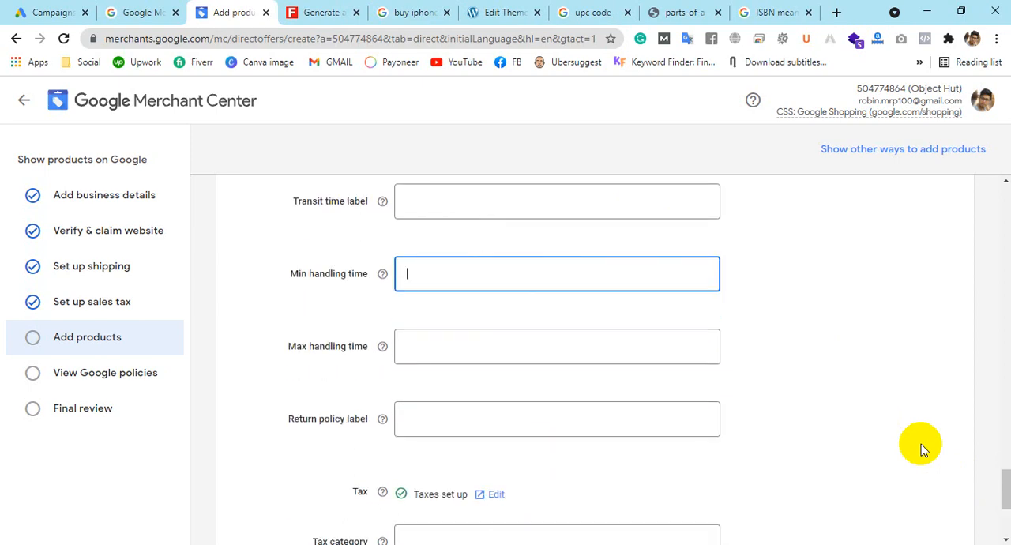
scroll(921, 443, down, 2)
click(482, 397)
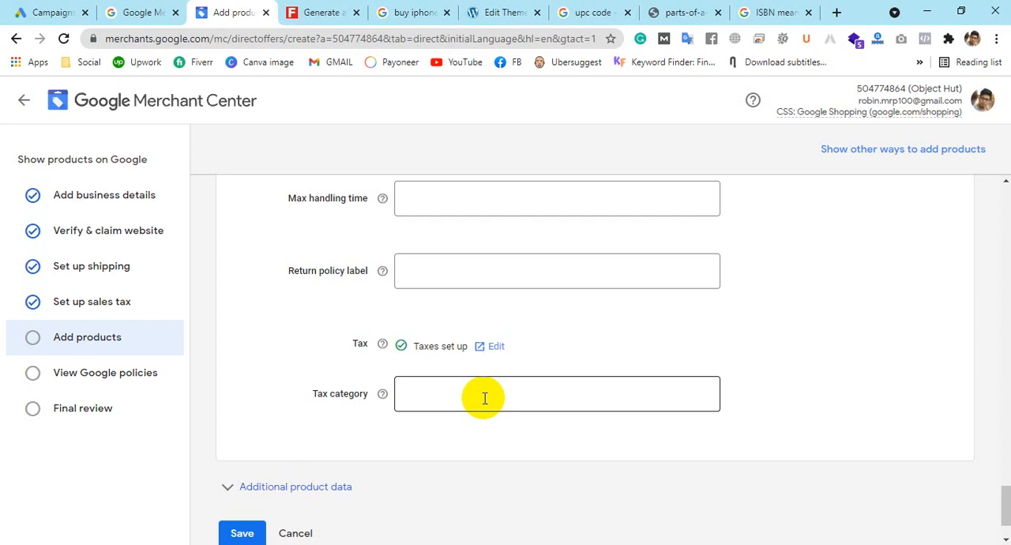
Step: Expand Additional product data and open its Shopping campaigns and other configurations and Product category sections
click(291, 488)
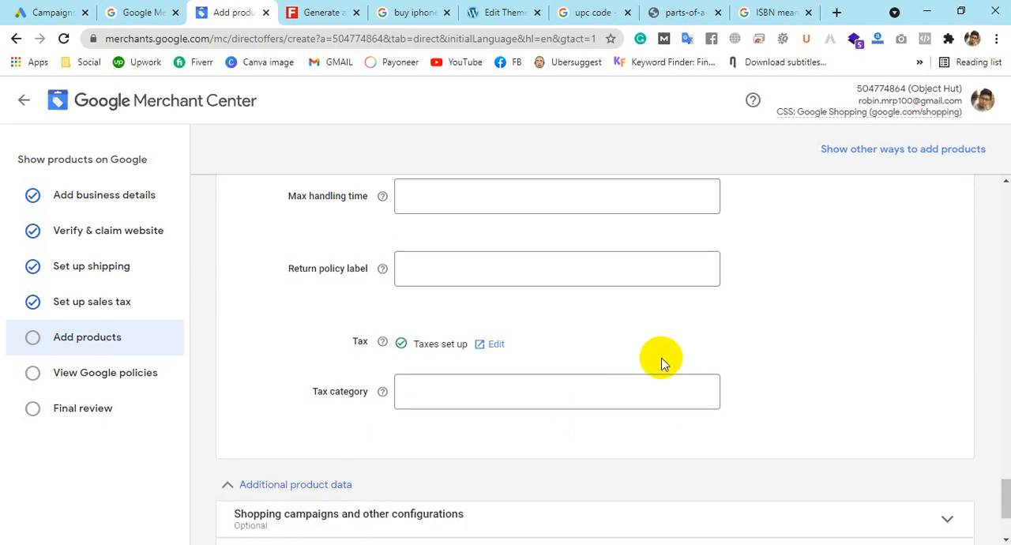
scroll(662, 363, down, 2)
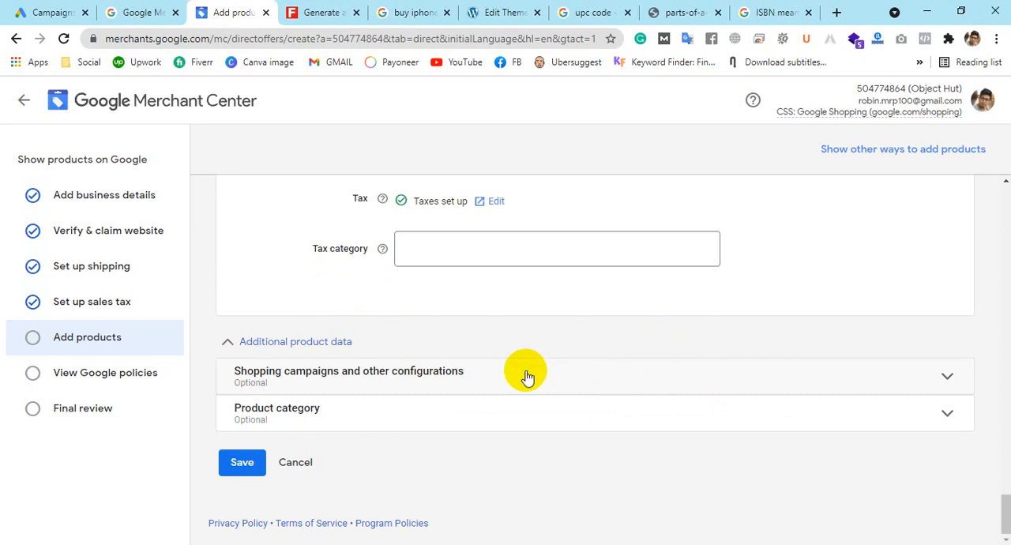
scroll(526, 375, up, 1)
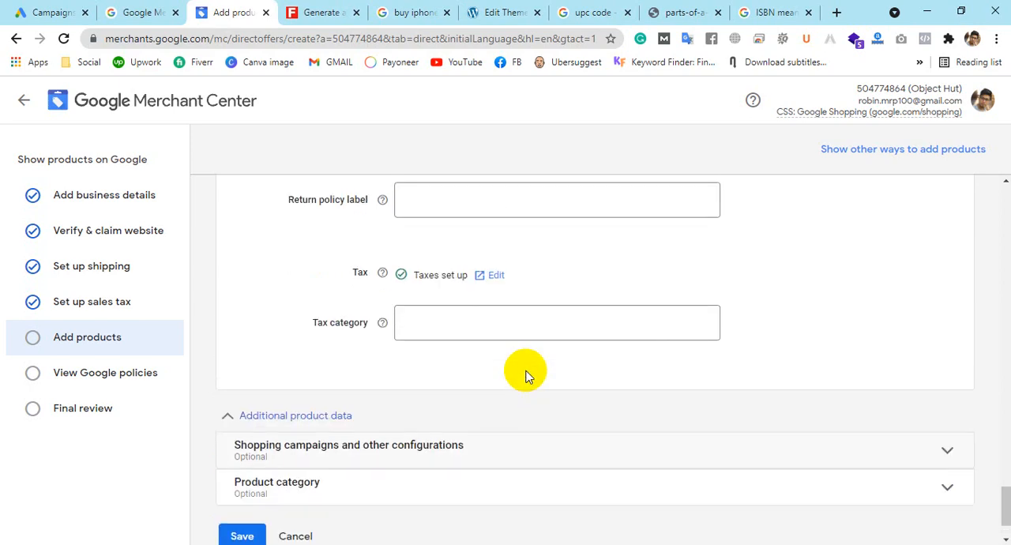
click(506, 450)
scroll(684, 334, down, 2)
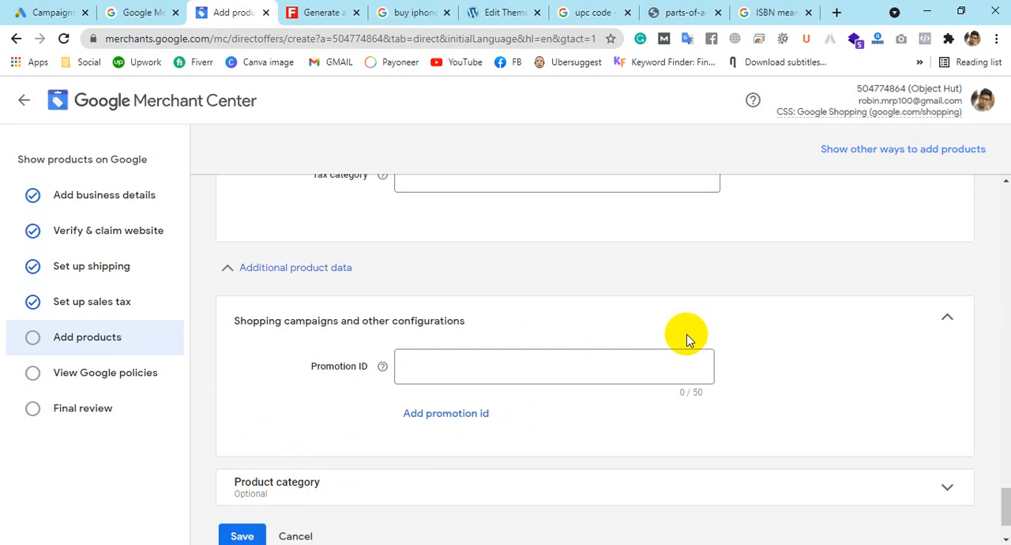
scroll(530, 360, down, 1)
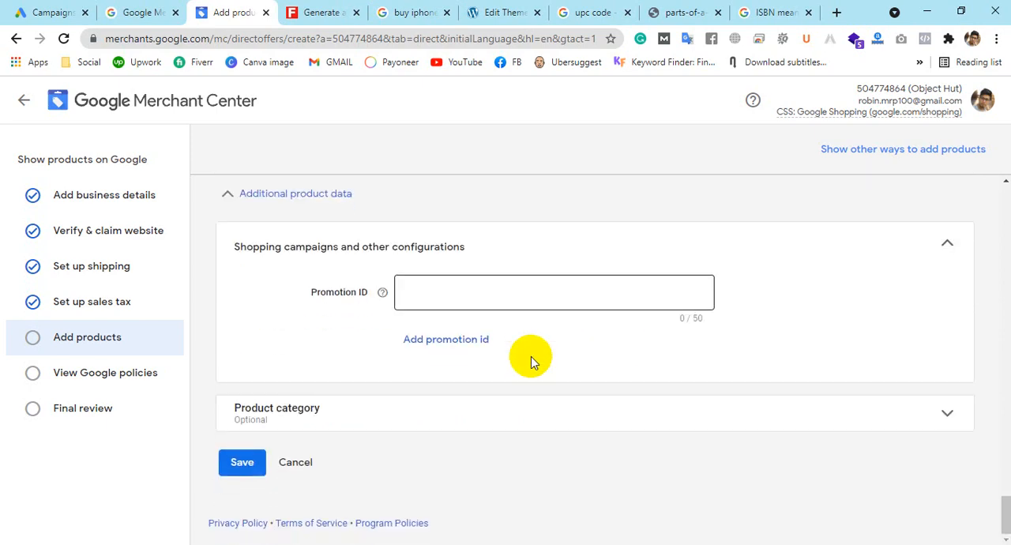
click(353, 407)
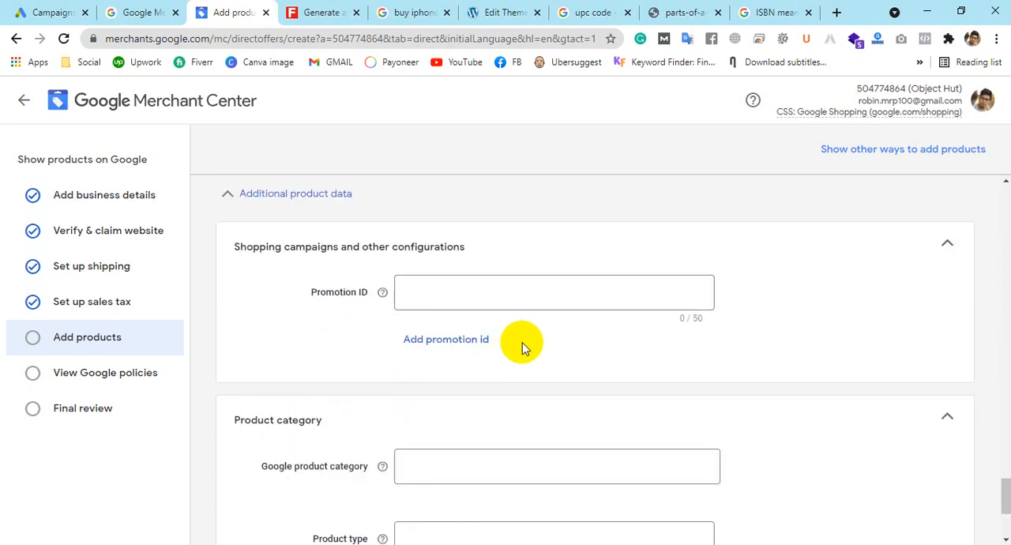
Step: Look over the Product category fields and the form's sections from shipping back up to Product data
scroll(522, 345, down, 2)
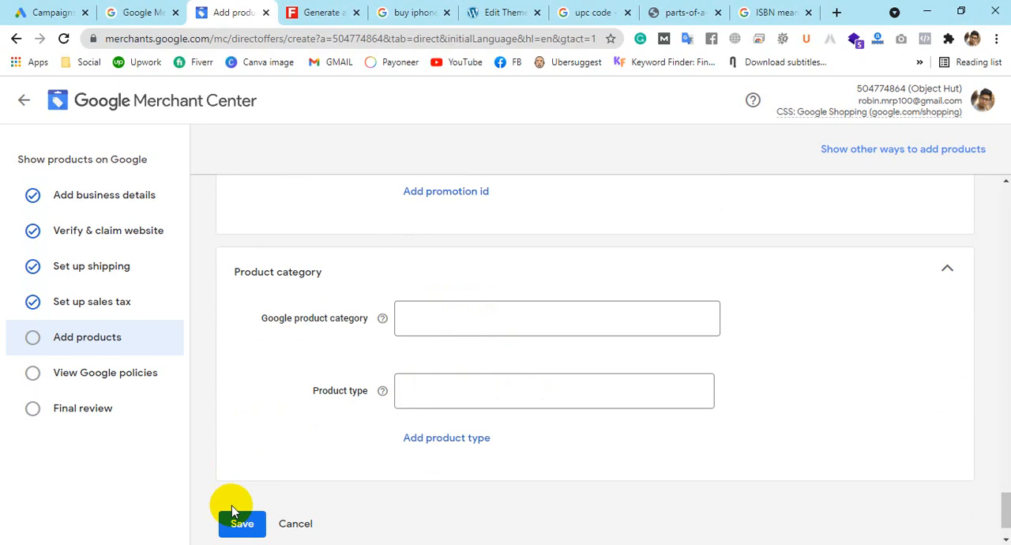
scroll(564, 314, up, 3)
scroll(564, 304, up, 7)
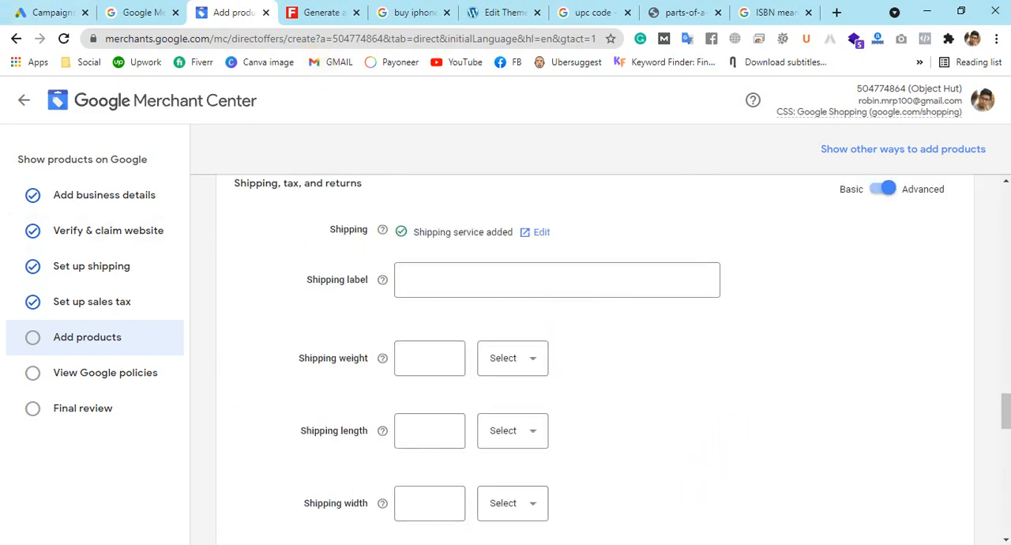
scroll(717, 301, up, 10)
scroll(717, 301, down, 7)
scroll(718, 301, up, 3)
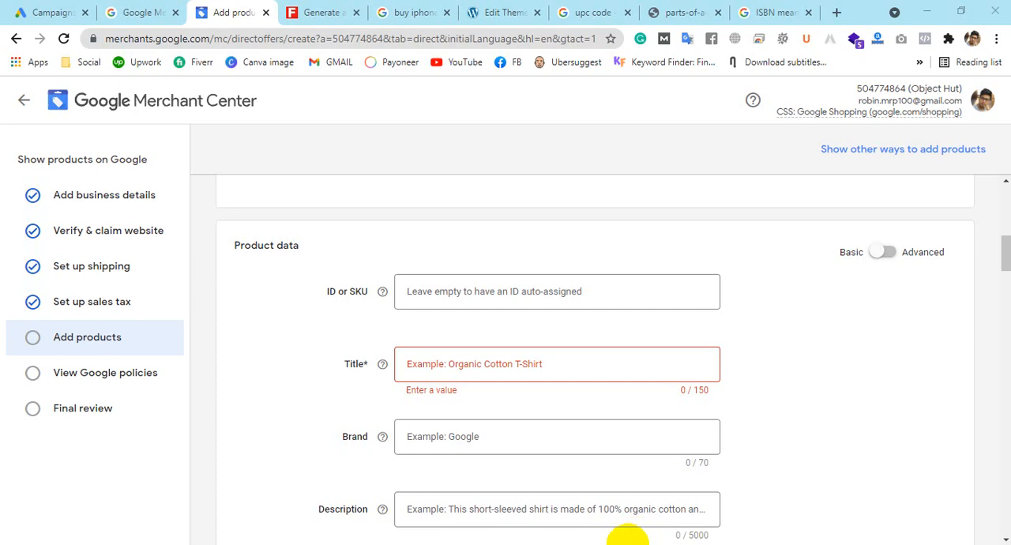
Step: Leave the single-product form without saving and choose to add multiple products at once
click(878, 150)
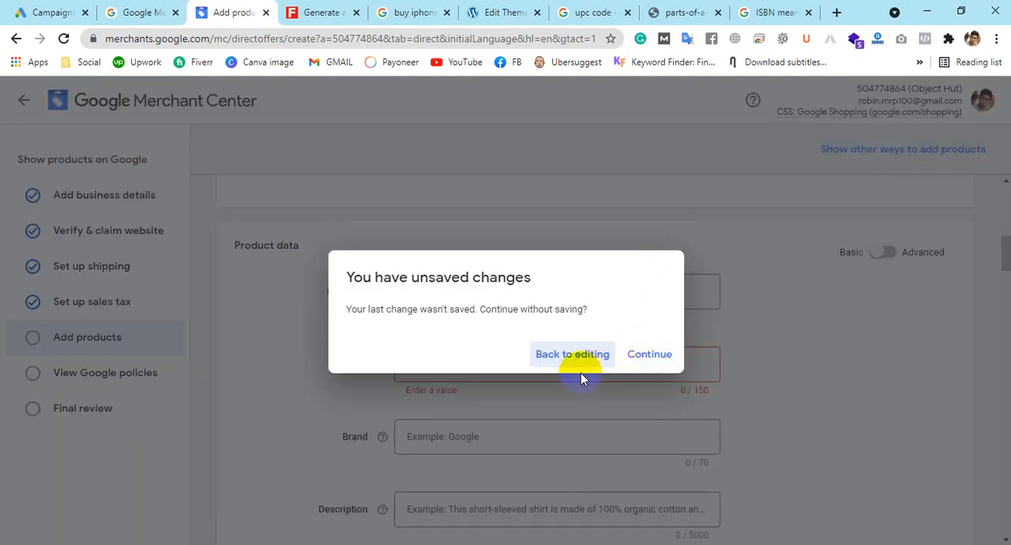
click(652, 355)
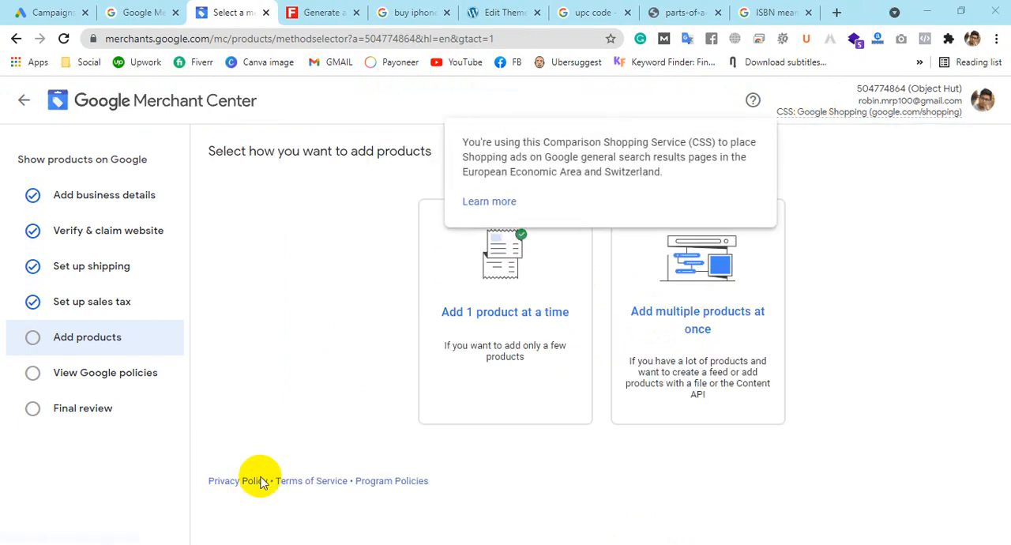
click(667, 317)
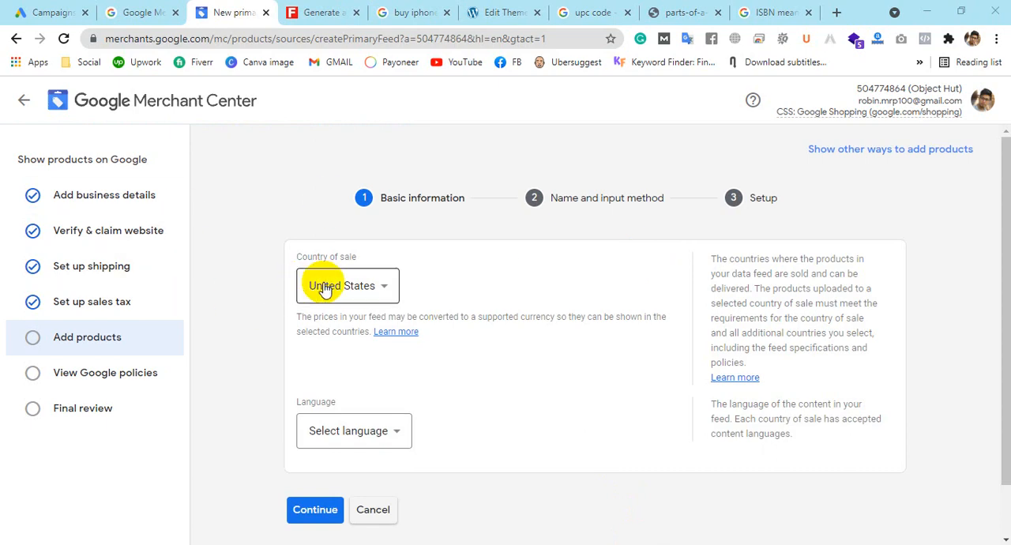
Step: Set the new primary feed's language to English and look over its optional countries and destinations
scroll(402, 390, down, 1)
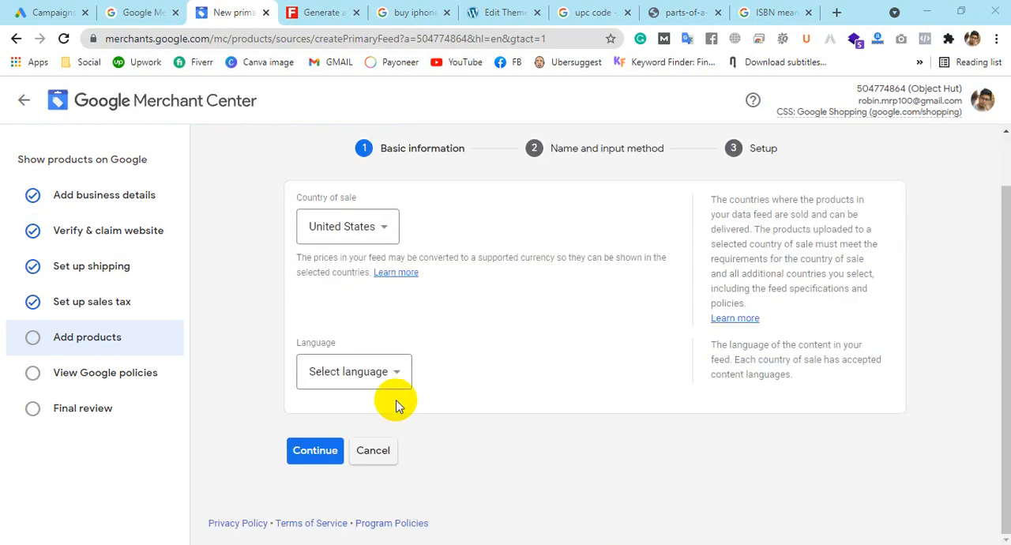
click(392, 378)
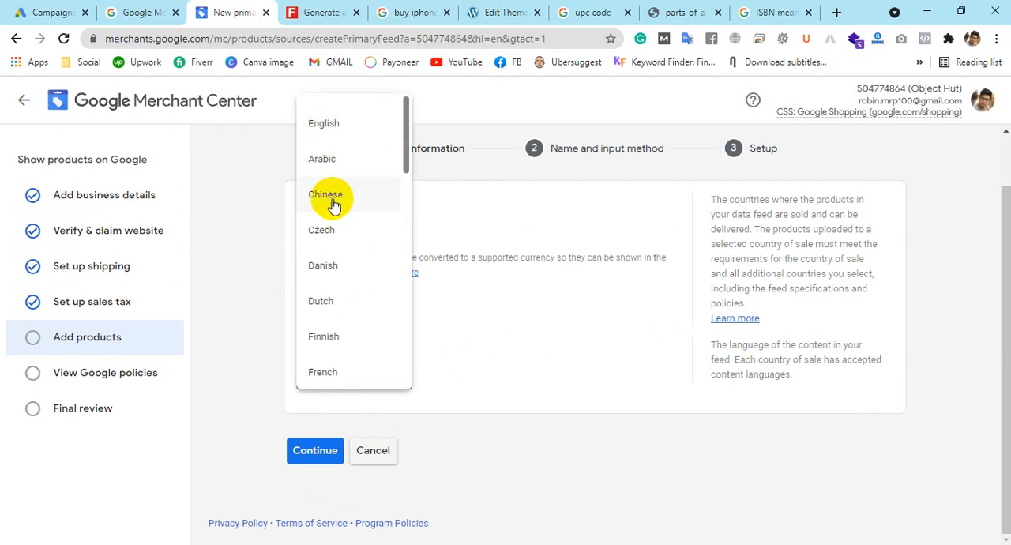
scroll(360, 281, down, 5)
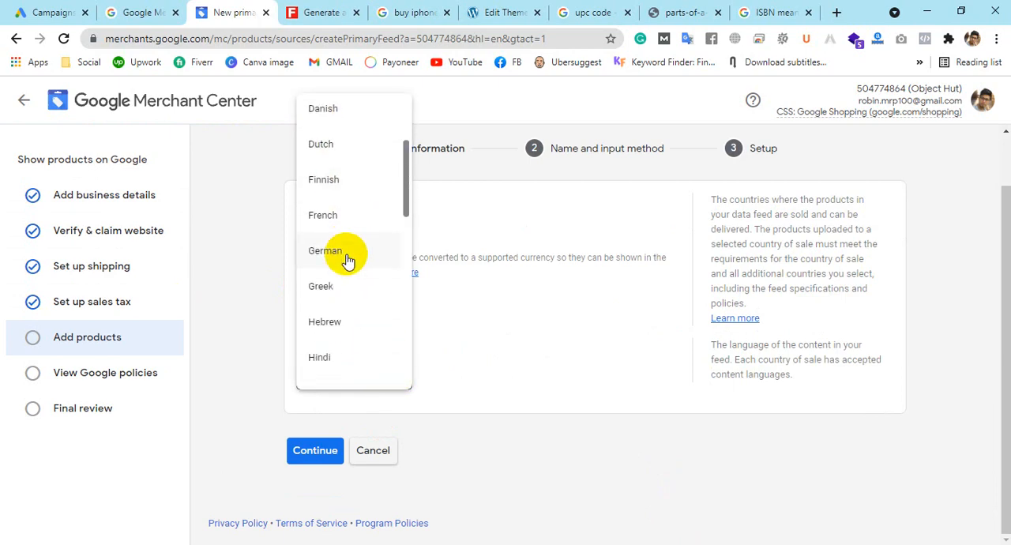
scroll(344, 242, down, 5)
scroll(345, 242, up, 9)
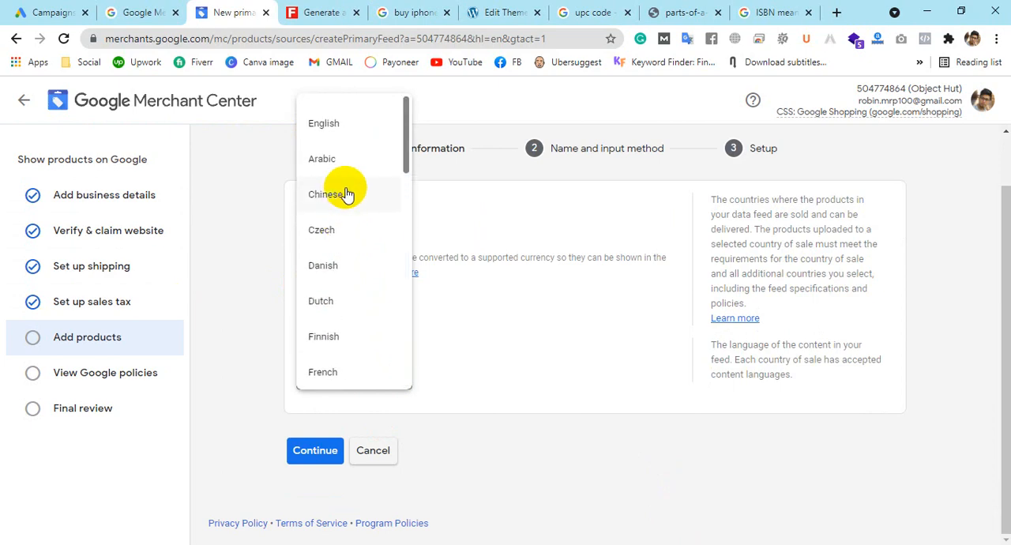
click(349, 125)
scroll(381, 322, down, 1)
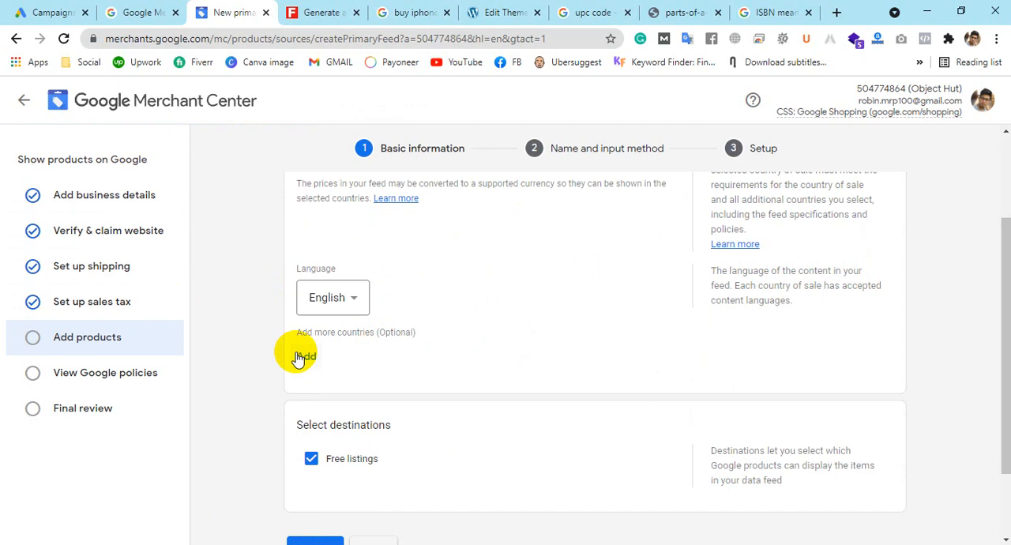
scroll(513, 324, down, 1)
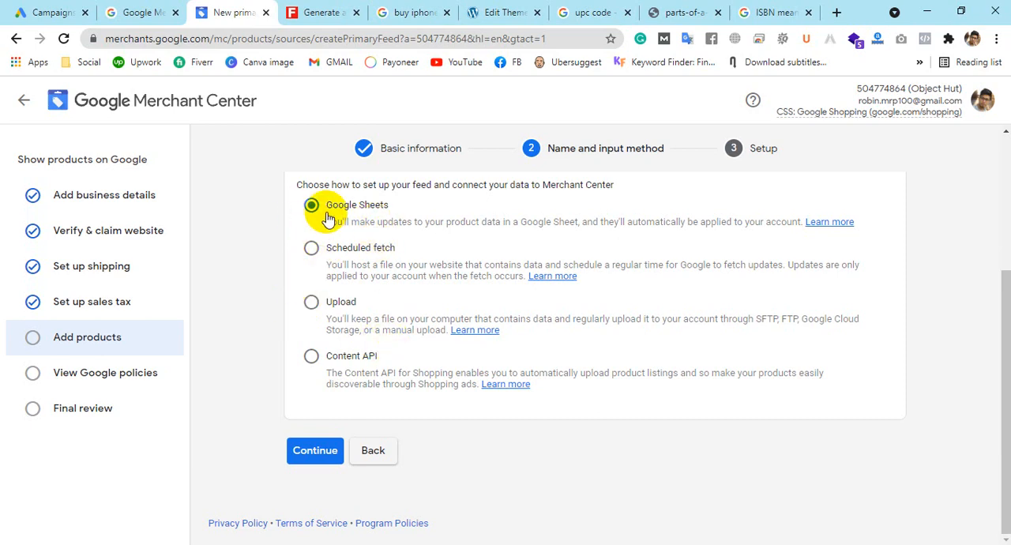
Step: Try Content API as the feed's input method, switch back to Google Sheets, and open the Google Sheets help article
click(350, 371)
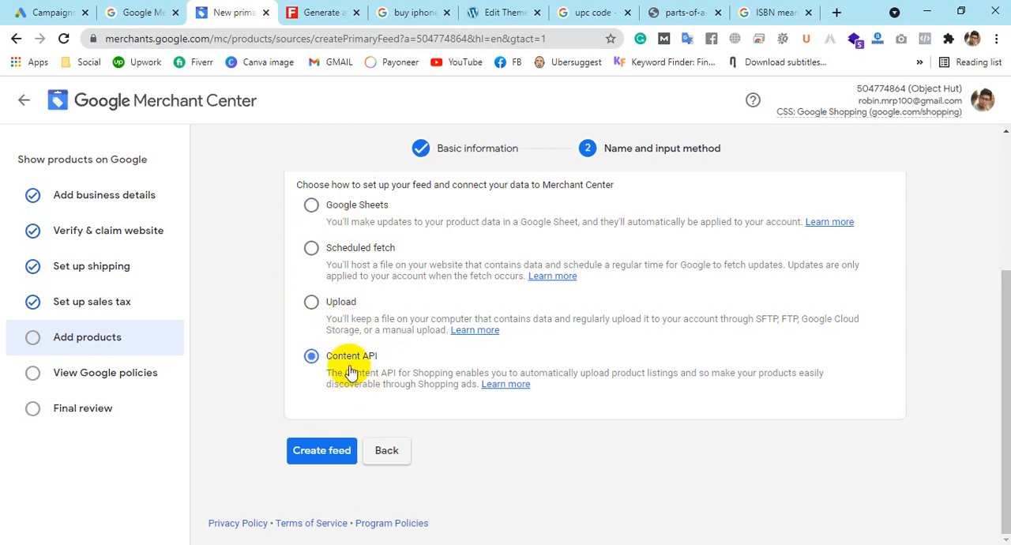
click(341, 219)
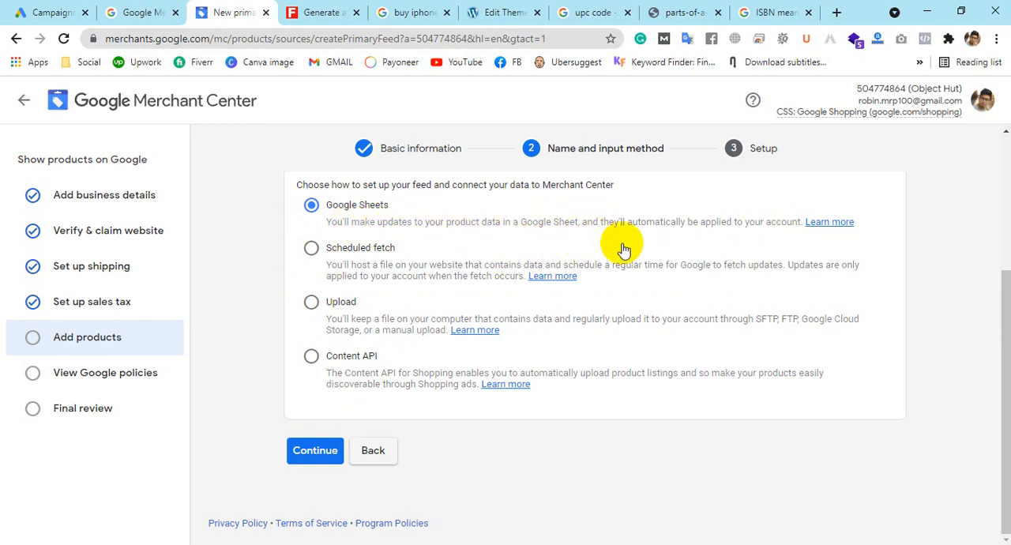
click(829, 222)
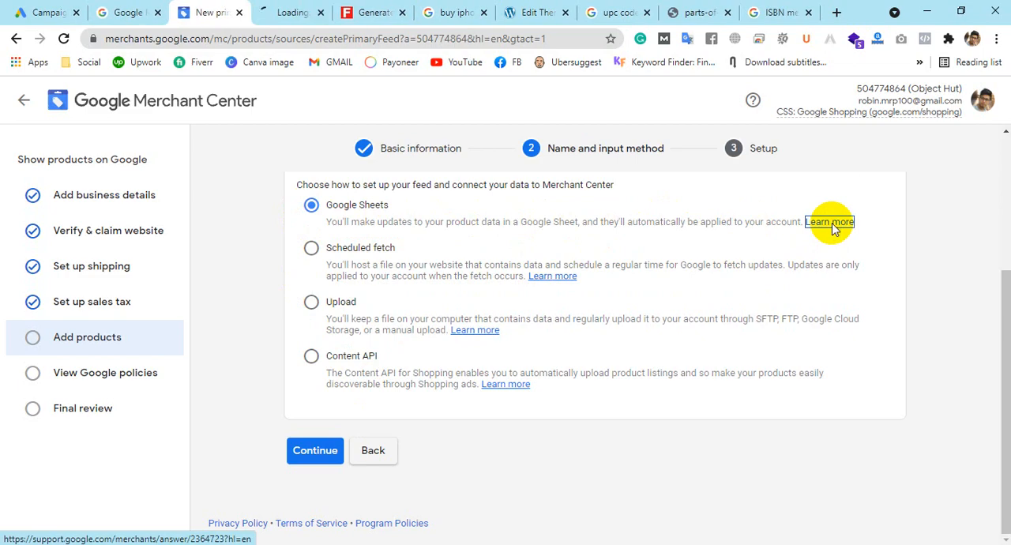
click(304, 10)
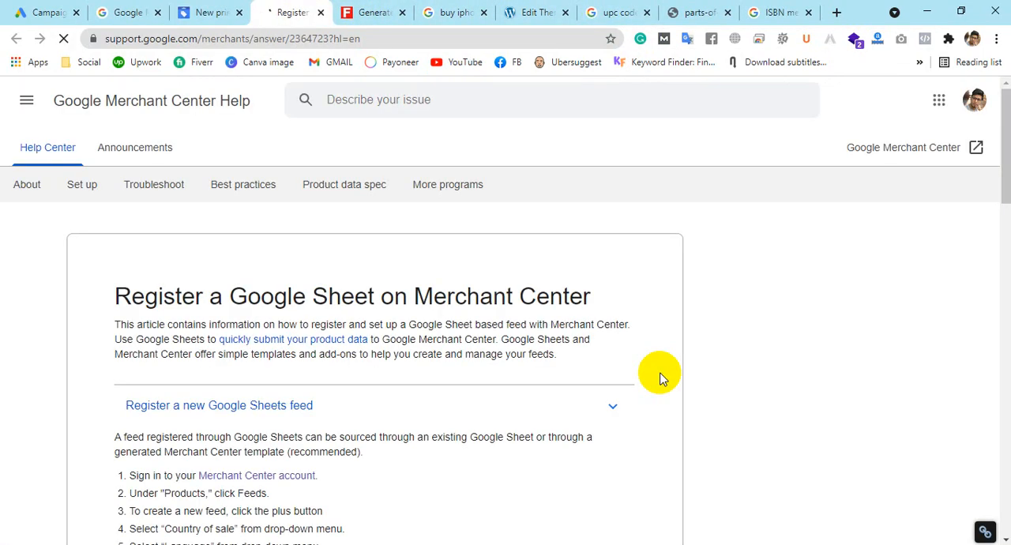
Step: Look over the Google Sheet registration article and read its section on generating a new Google Sheet template
scroll(608, 308, down, 2)
scroll(501, 287, down, 3)
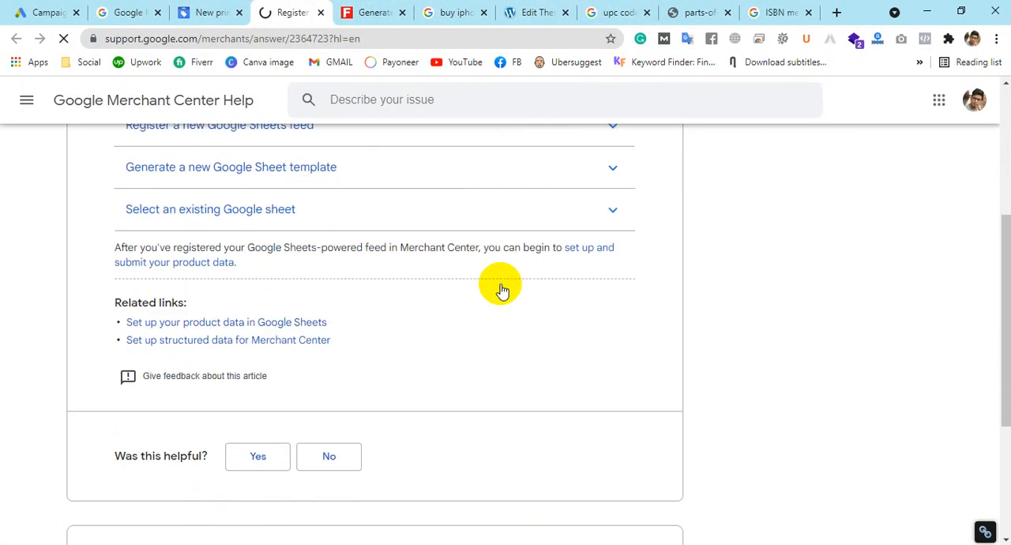
scroll(500, 290, down, 2)
scroll(501, 291, up, 6)
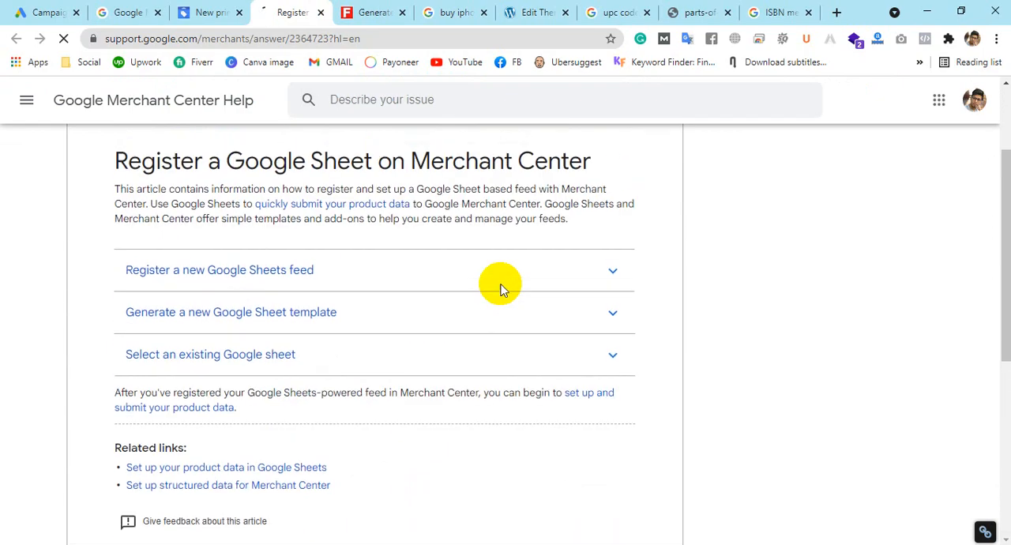
scroll(501, 287, down, 2)
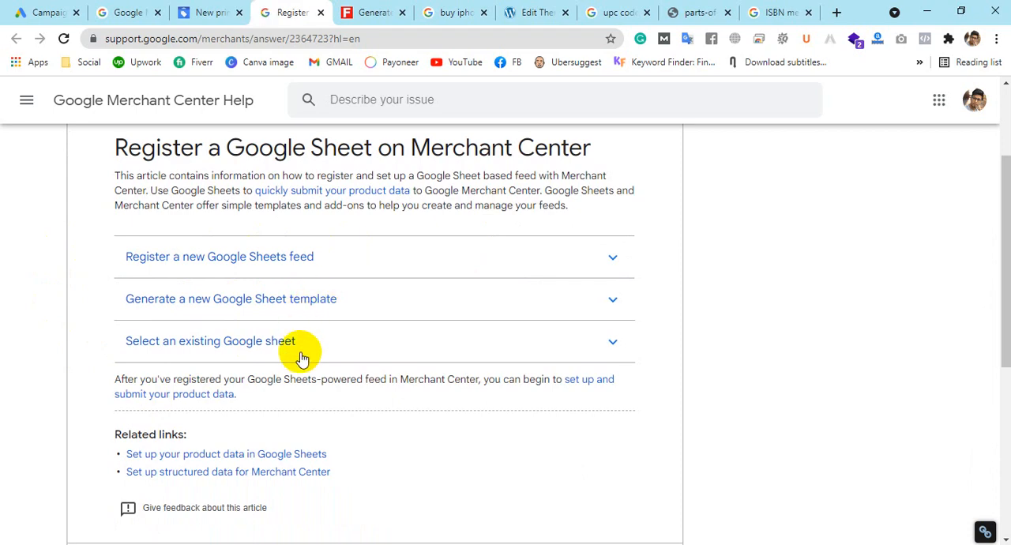
click(612, 307)
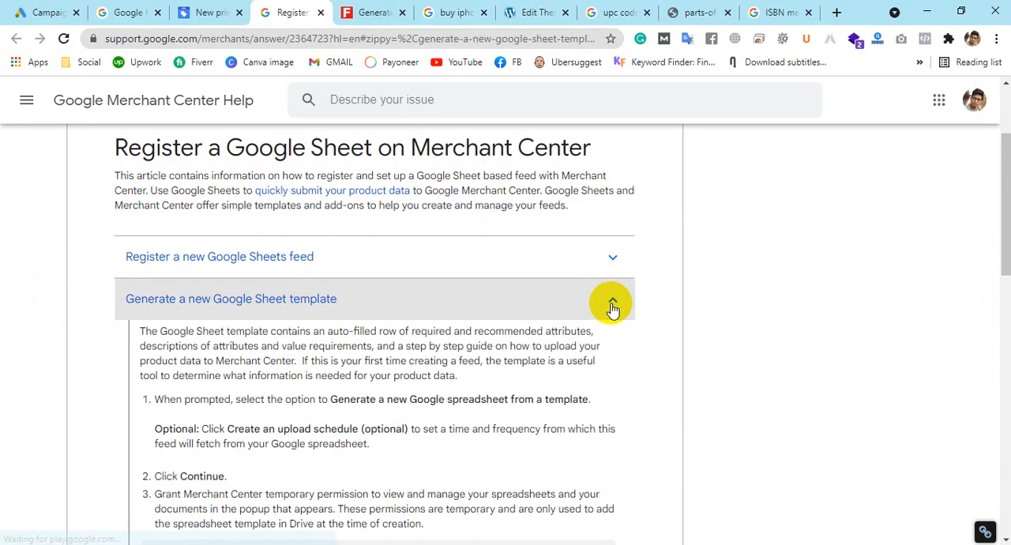
scroll(595, 271, down, 3)
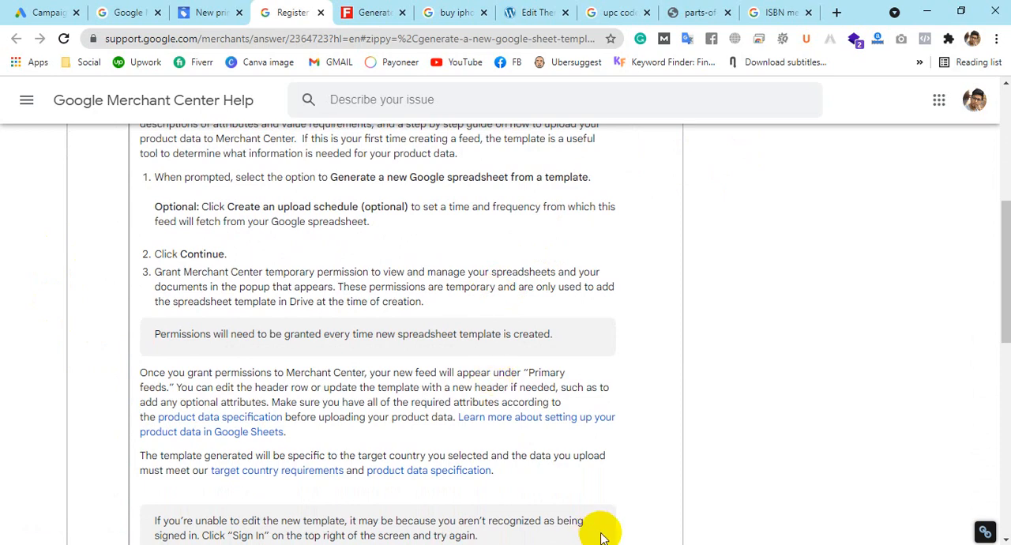
Step: Open the product data specification and examine the ID attribute's SKU requirement, example, character limit and Schema.org property
middle_click(438, 474)
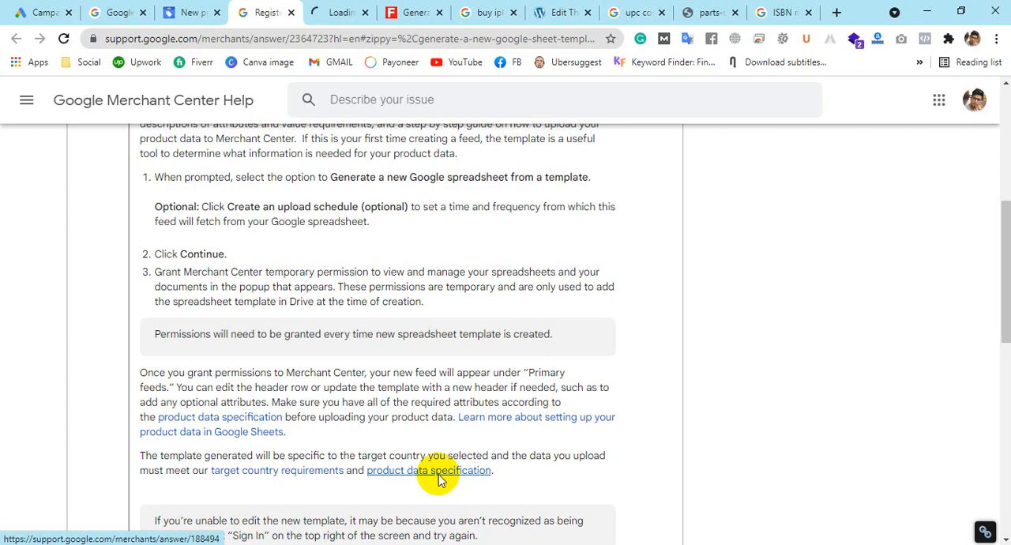
click(332, 10)
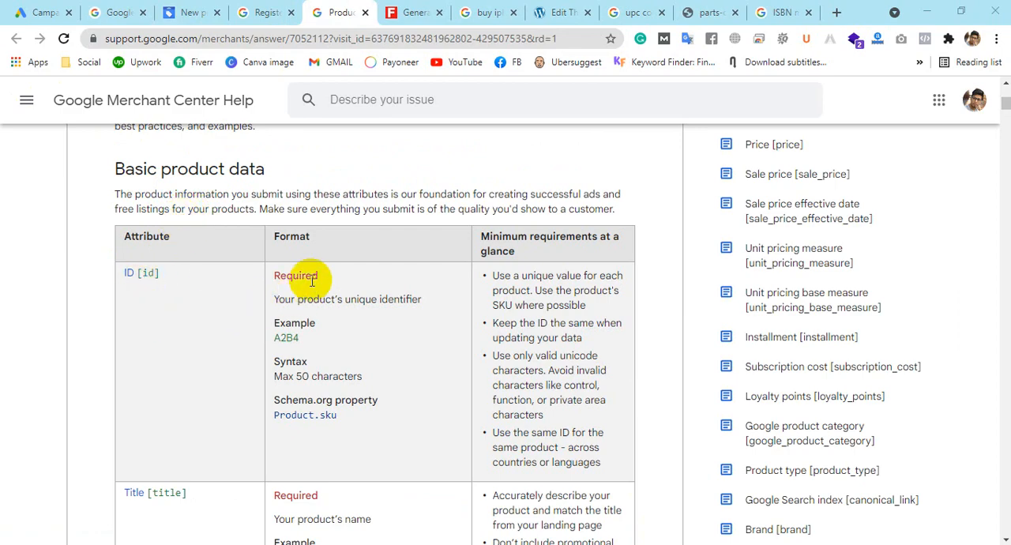
scroll(311, 202, down, 1)
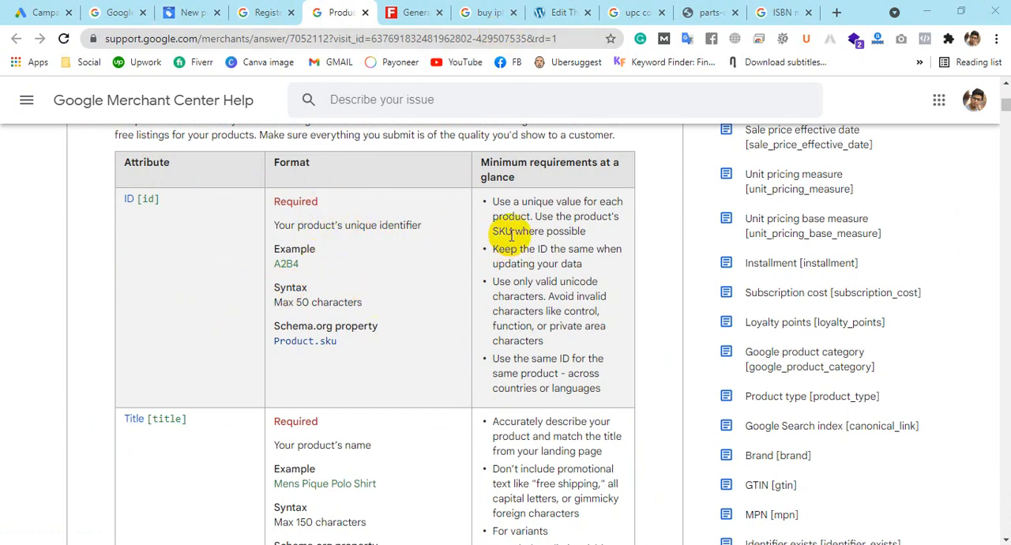
drag(511, 233, 492, 236)
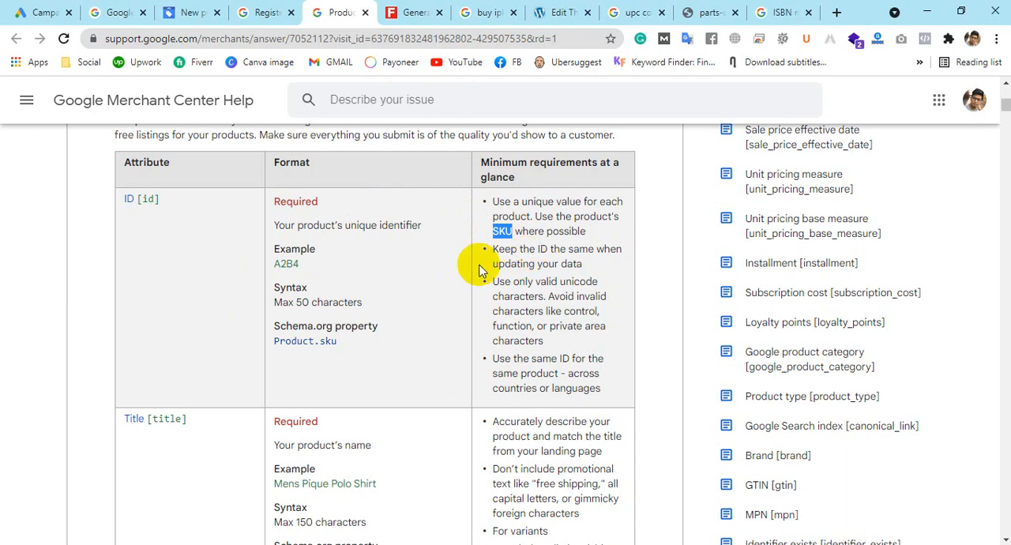
double_click(299, 266)
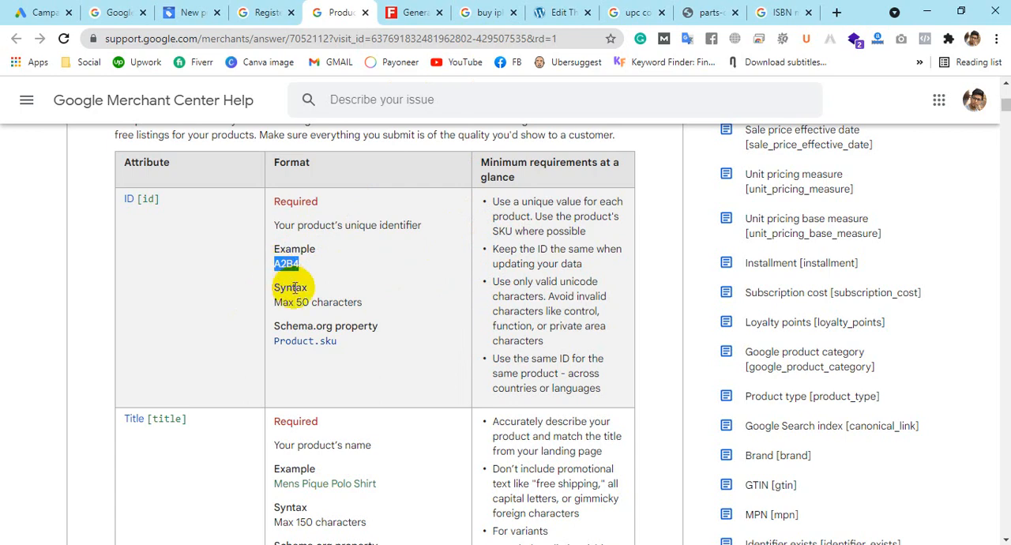
click(292, 266)
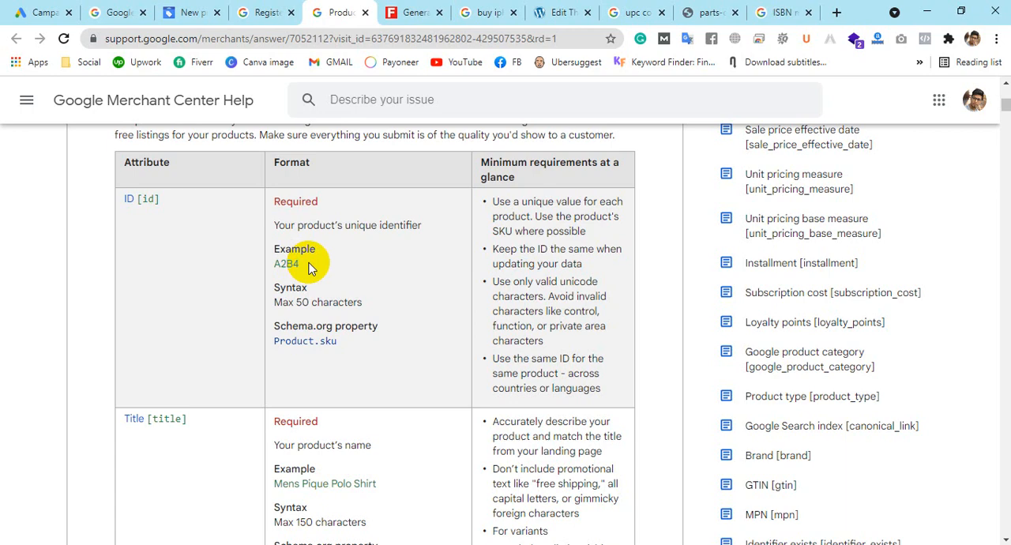
drag(362, 301, 332, 302)
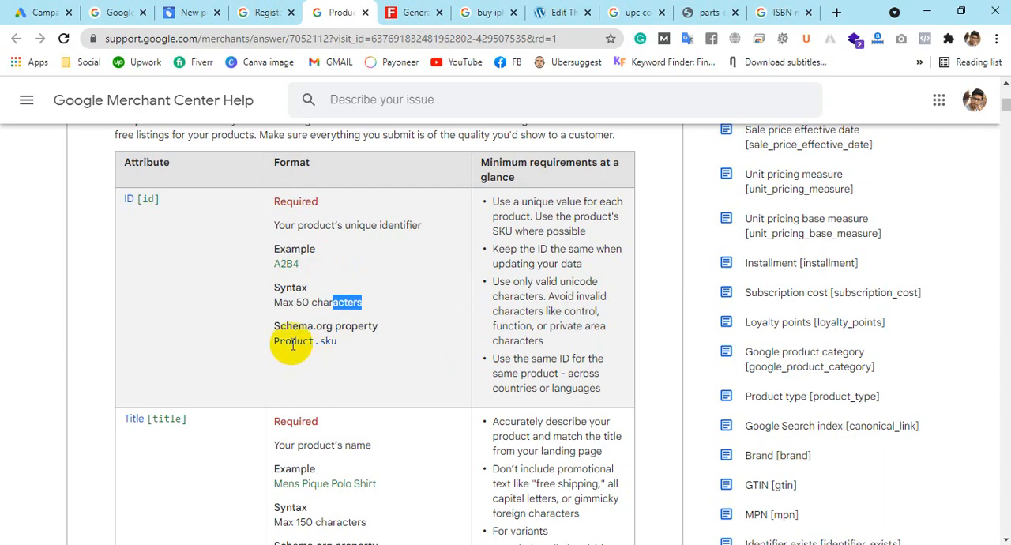
drag(337, 341, 285, 338)
click(451, 298)
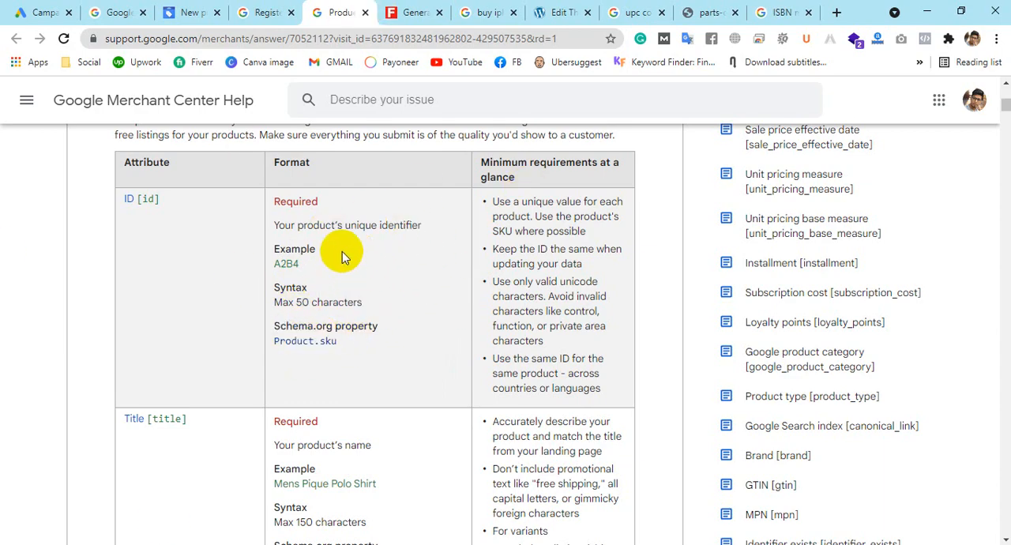
Step: Examine the Title attribute's example, character limit and Schema.org property in the product data specification
scroll(187, 368, down, 1)
scroll(326, 319, down, 1)
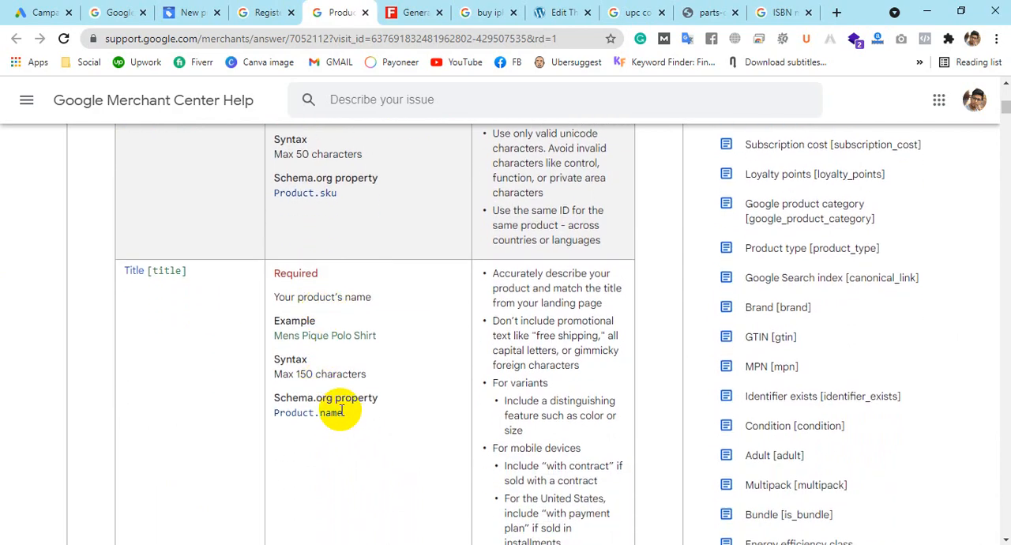
drag(336, 413, 267, 424)
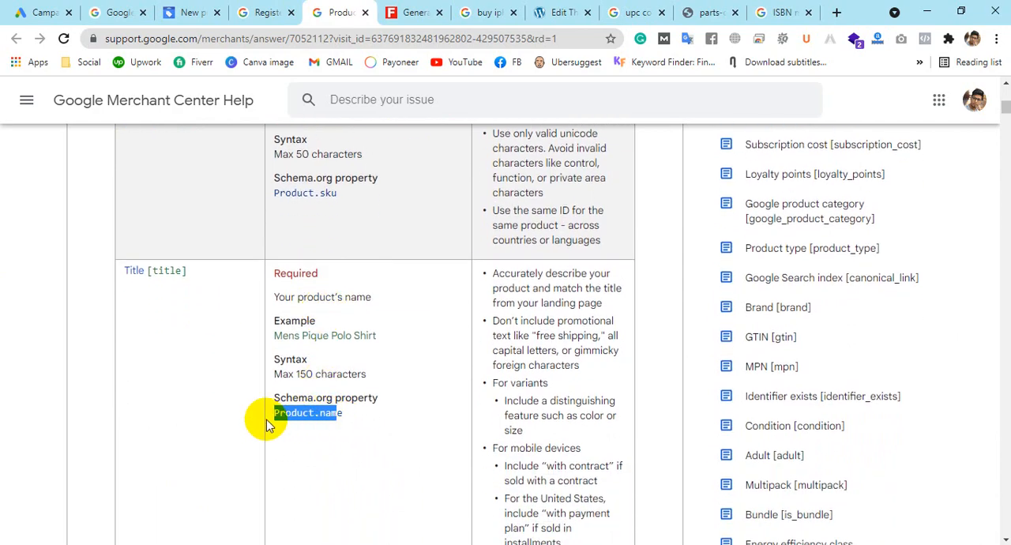
click(363, 365)
drag(379, 338, 308, 336)
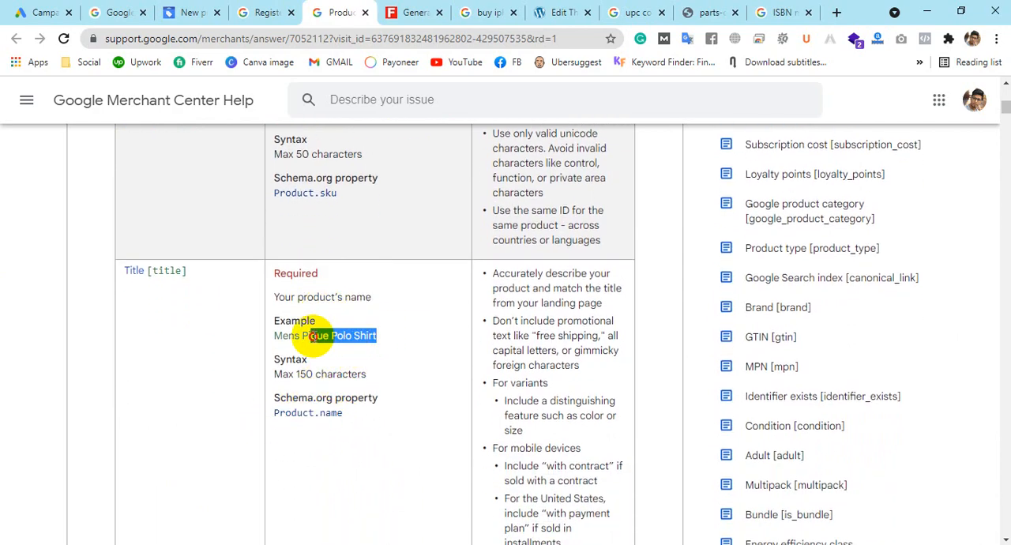
drag(370, 373, 277, 373)
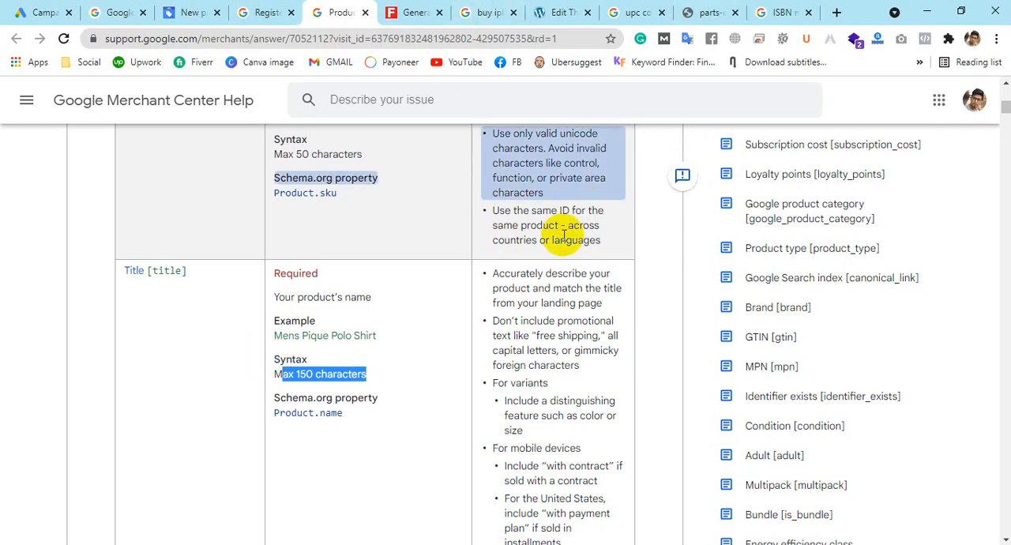
Step: Examine the Description attribute's character limit and example text in the product data specification
scroll(514, 261, down, 4)
scroll(442, 288, down, 1)
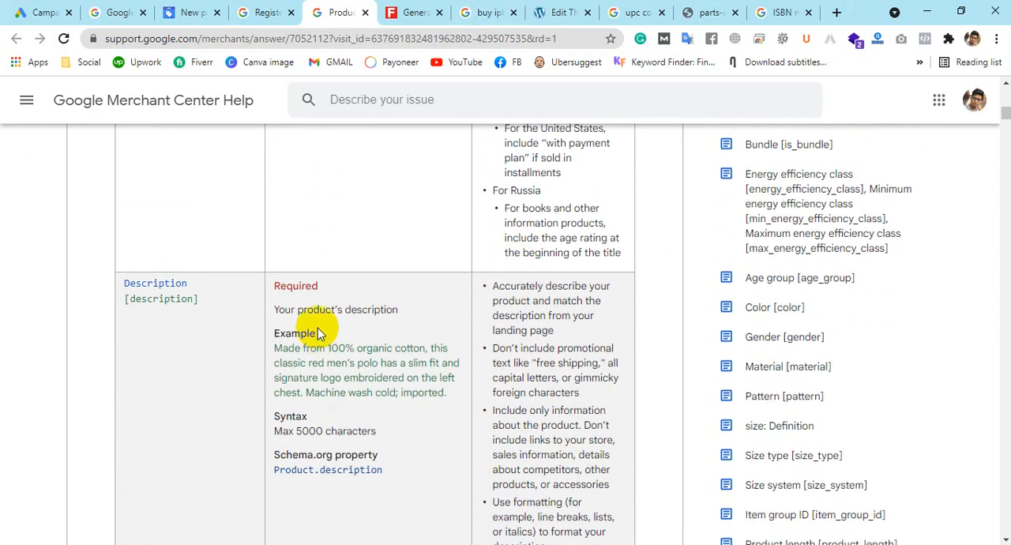
scroll(315, 328, down, 1)
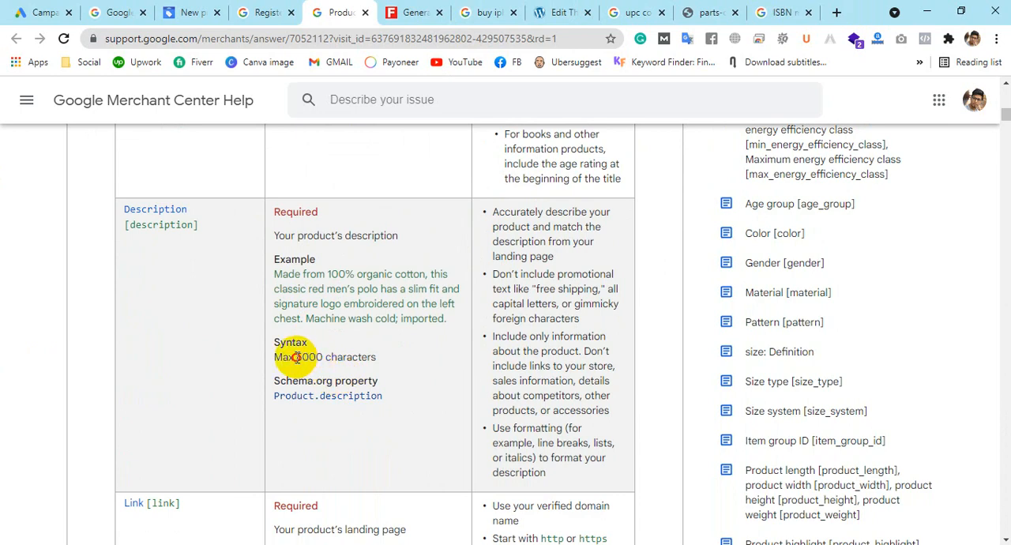
drag(296, 357, 329, 361)
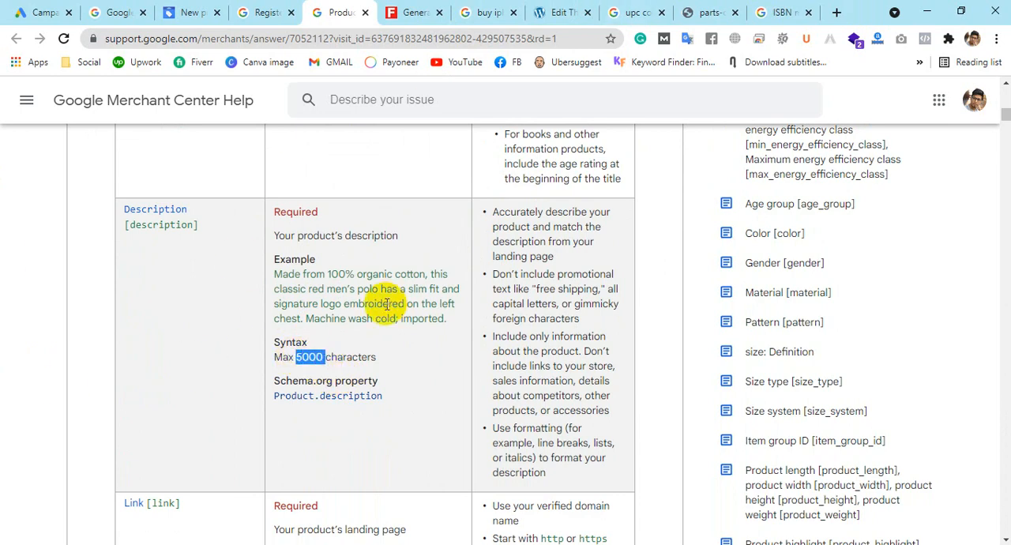
drag(274, 275, 456, 287)
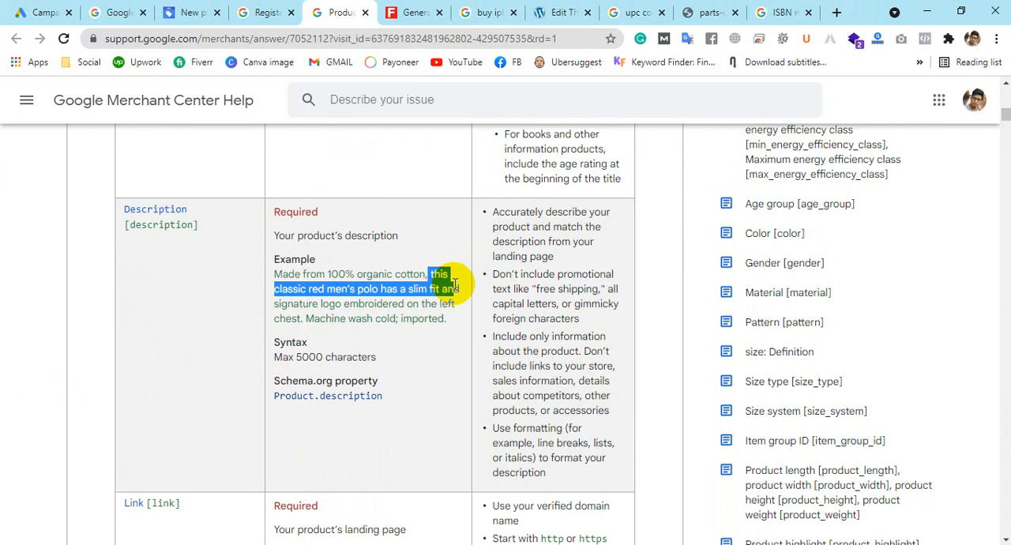
click(455, 285)
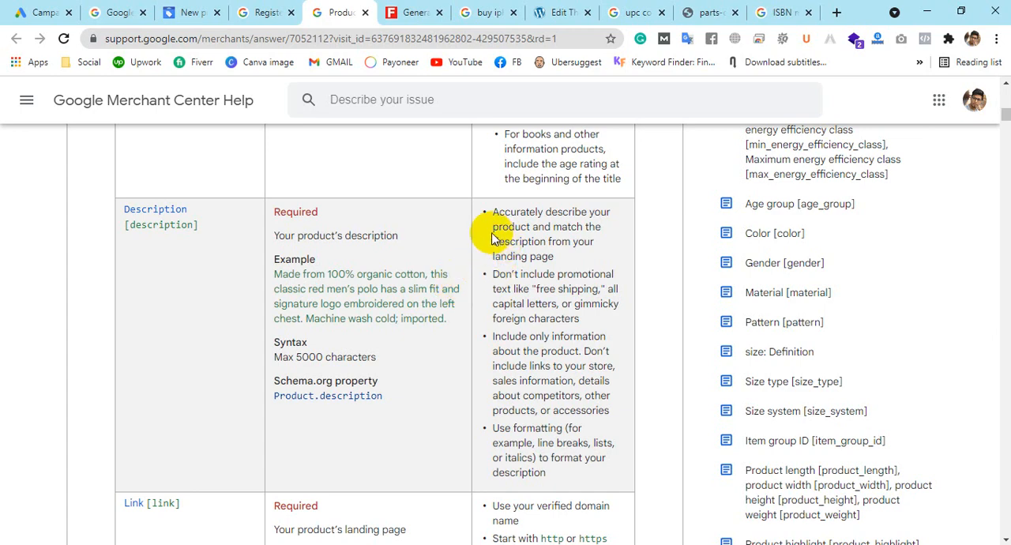
Step: Read the Description attribute's minimum requirements on matching the landing page, avoiding promotional text and including only product information
drag(492, 211, 557, 248)
click(517, 272)
drag(493, 275, 617, 275)
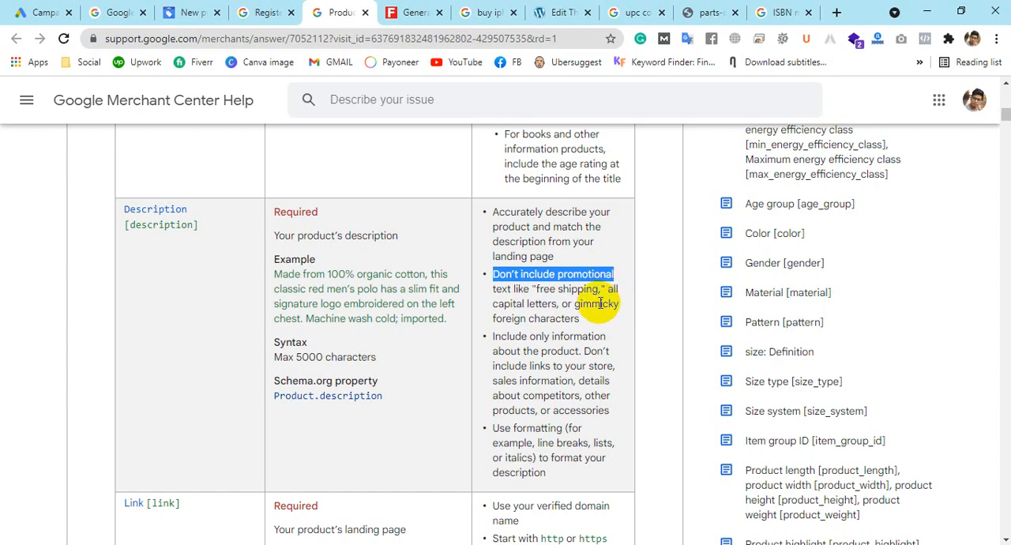
scroll(596, 296, down, 1)
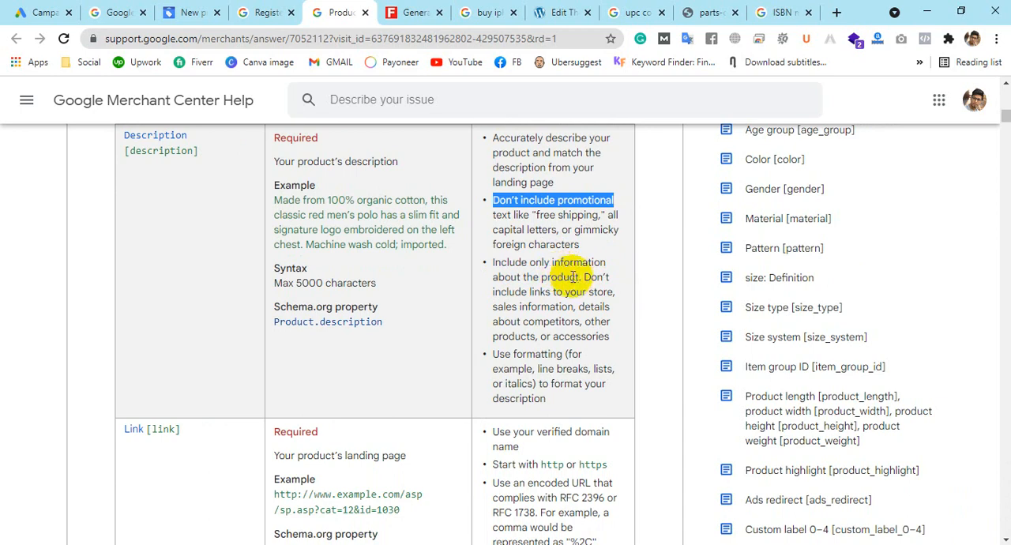
drag(579, 277, 495, 259)
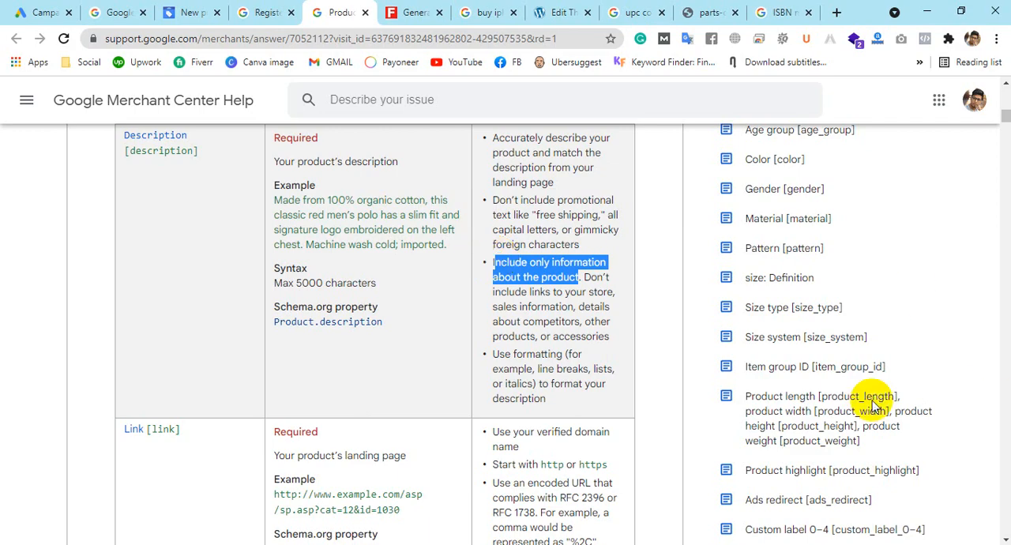
Step: Examine the Link attribute's example landing page URL and its http or https requirement
scroll(521, 368, down, 2)
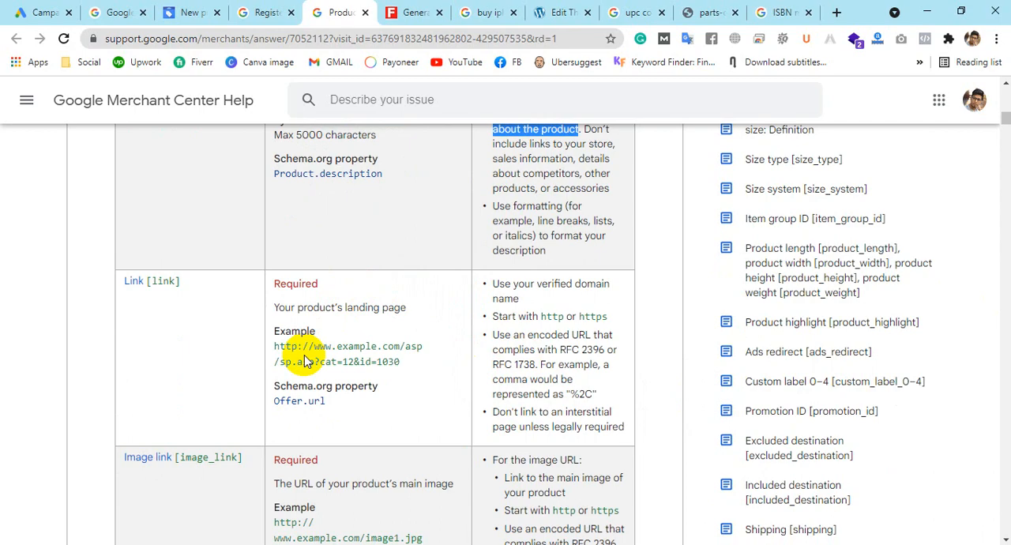
scroll(429, 284, down, 1)
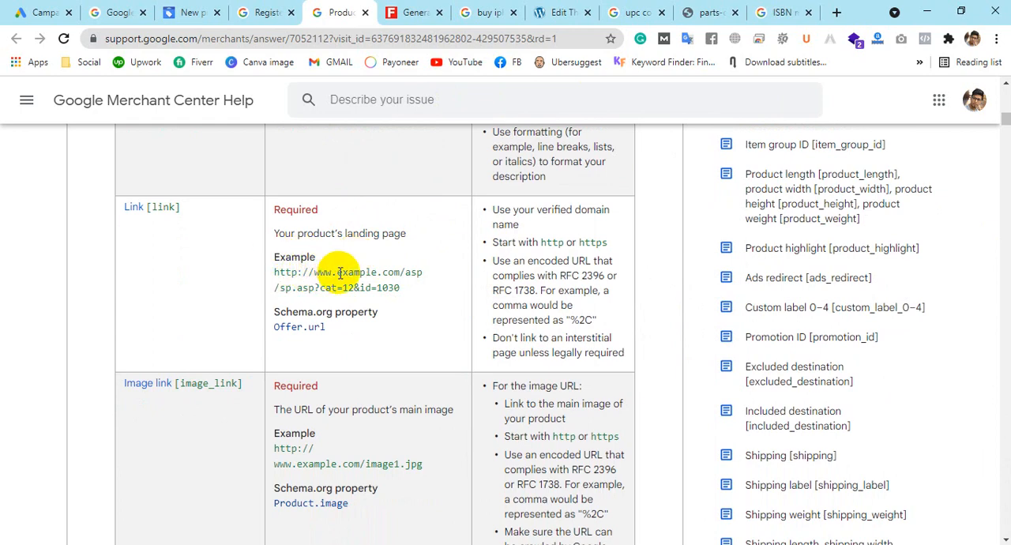
drag(314, 273, 418, 272)
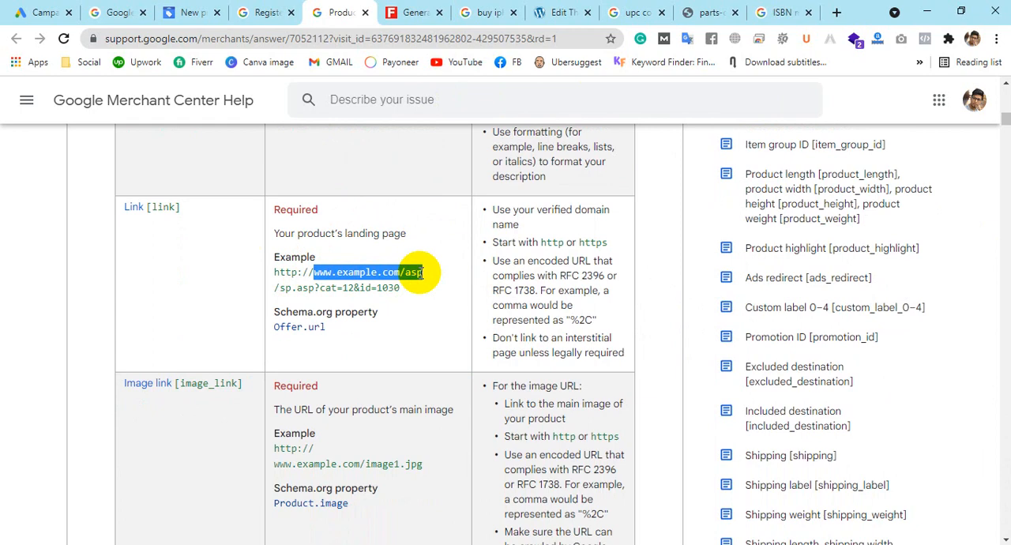
click(539, 243)
drag(540, 242, 620, 247)
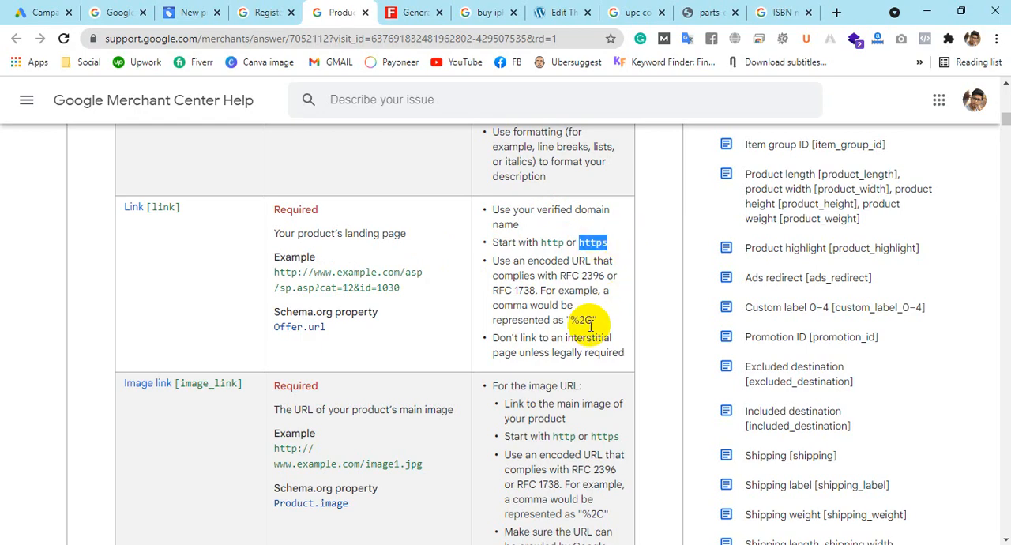
Step: Examine the Image link attribute's example URL and its requirements for the main product image
scroll(584, 330, down, 1)
scroll(154, 326, down, 1)
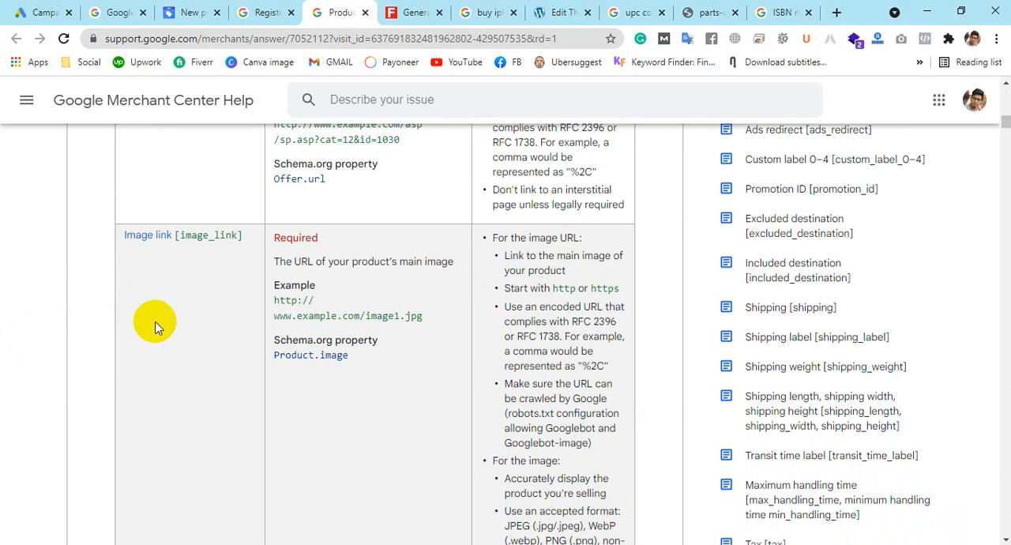
scroll(346, 292, down, 1)
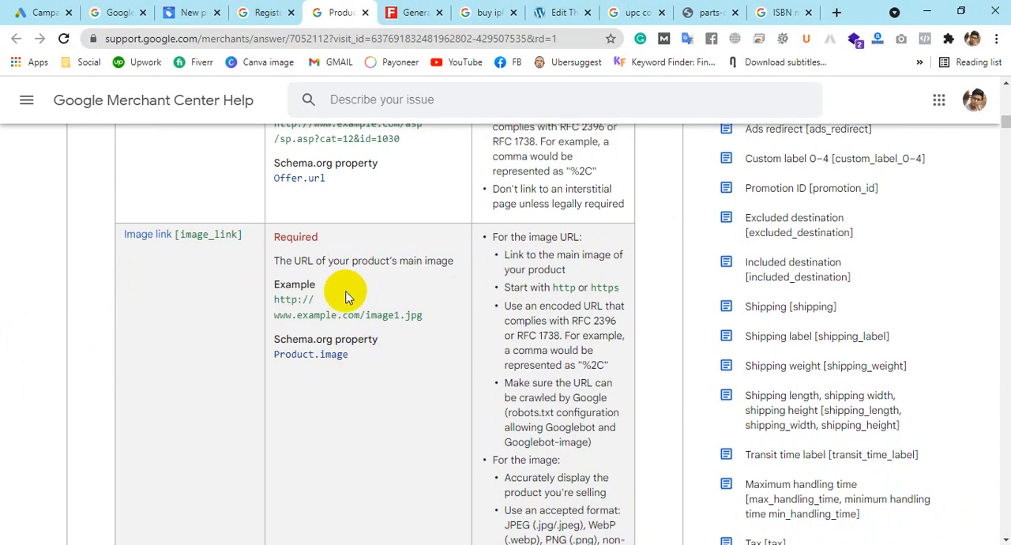
scroll(410, 295, down, 6)
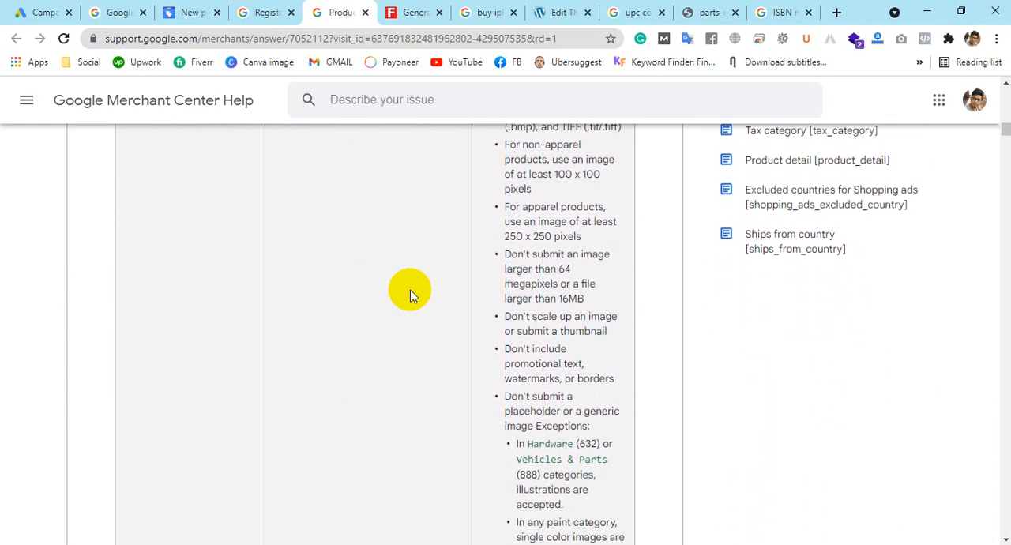
scroll(410, 295, down, 2)
scroll(410, 295, up, 8)
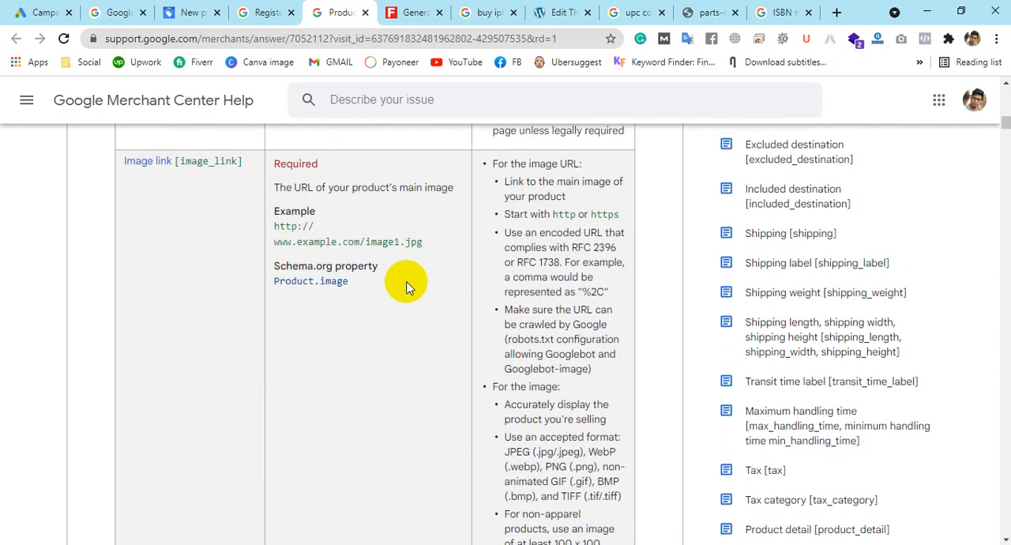
Step: Examine the optional Additional image link and Mobile link attributes, including their example URLs and syntax limits
scroll(406, 287, down, 8)
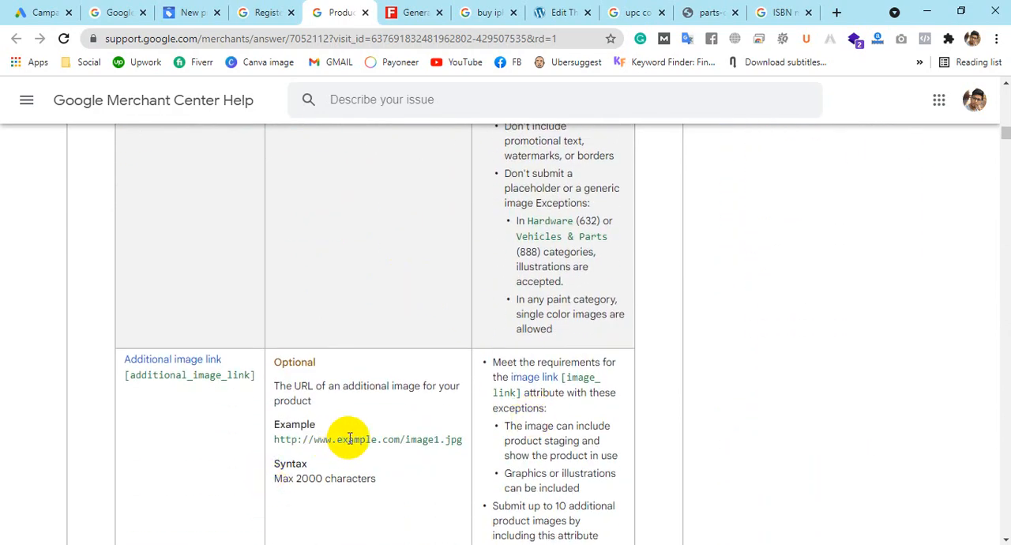
scroll(463, 256, down, 1)
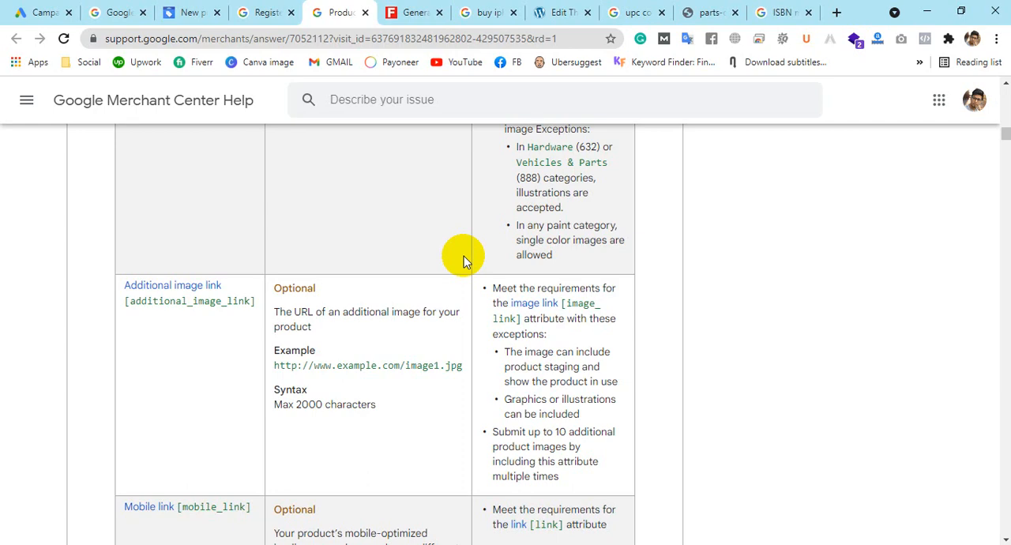
scroll(463, 256, up, 10)
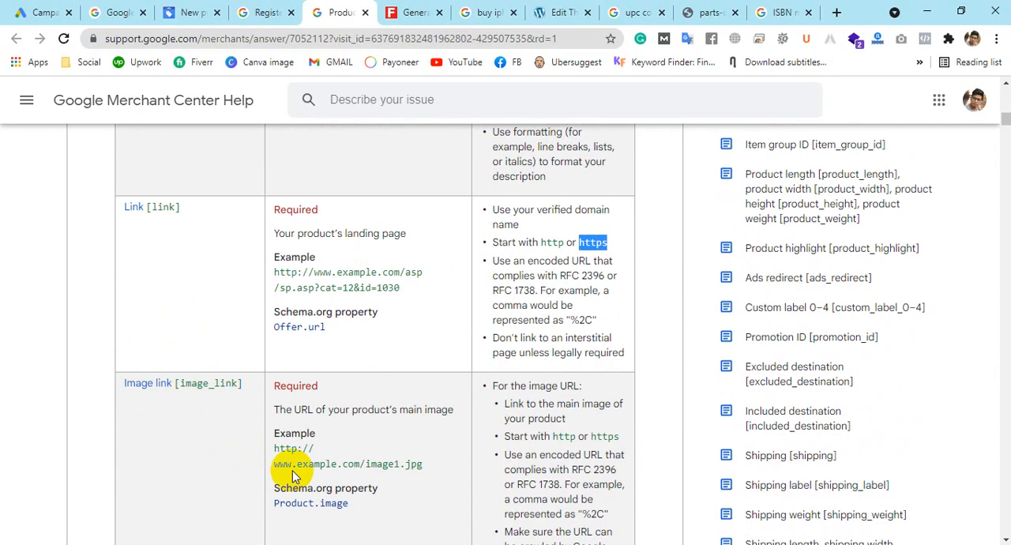
scroll(293, 475, down, 10)
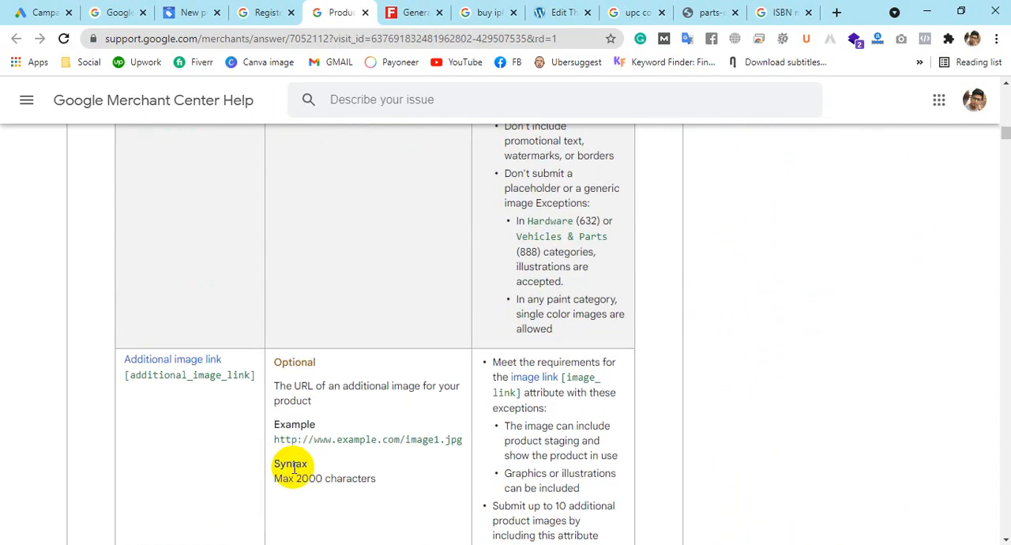
scroll(293, 467, down, 3)
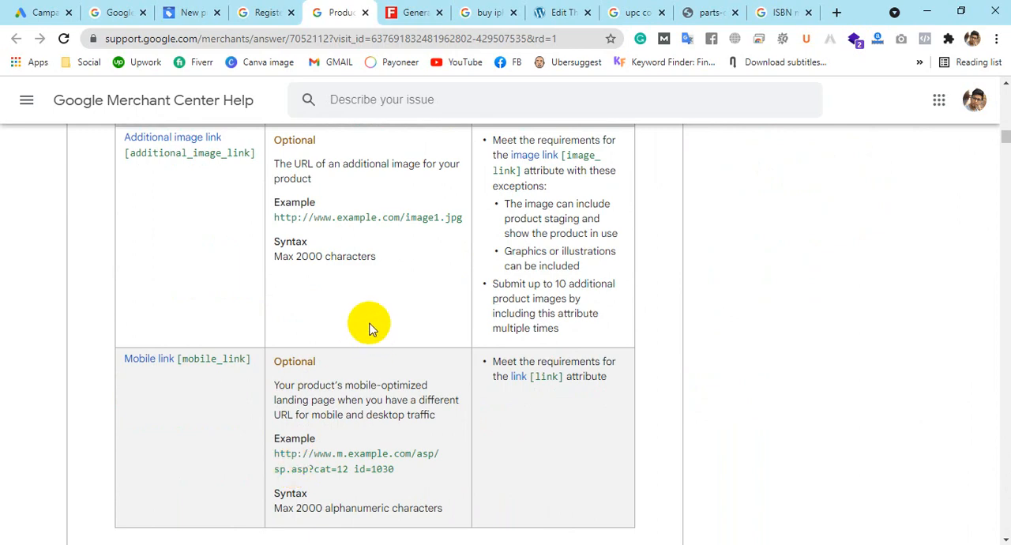
scroll(371, 328, down, 1)
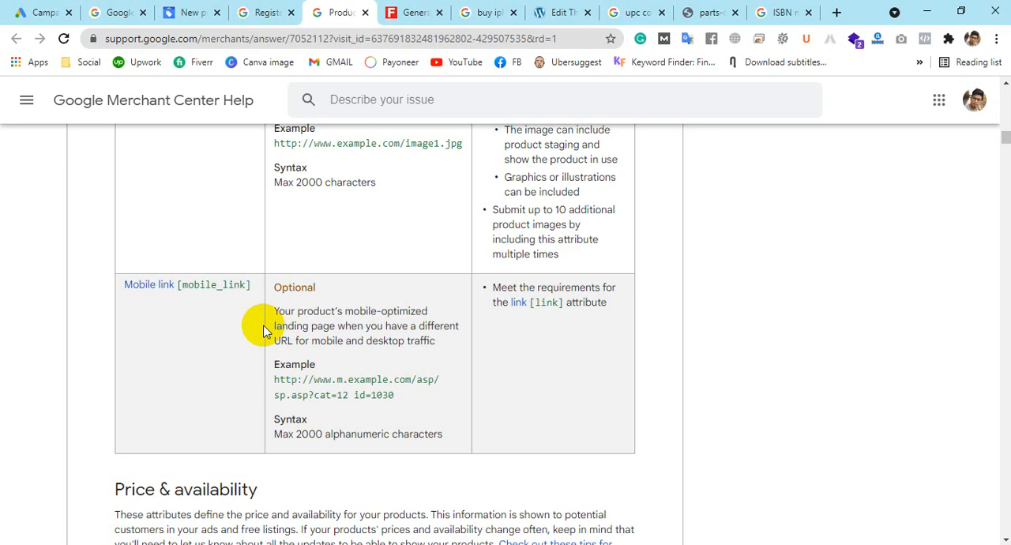
scroll(463, 248, down, 1)
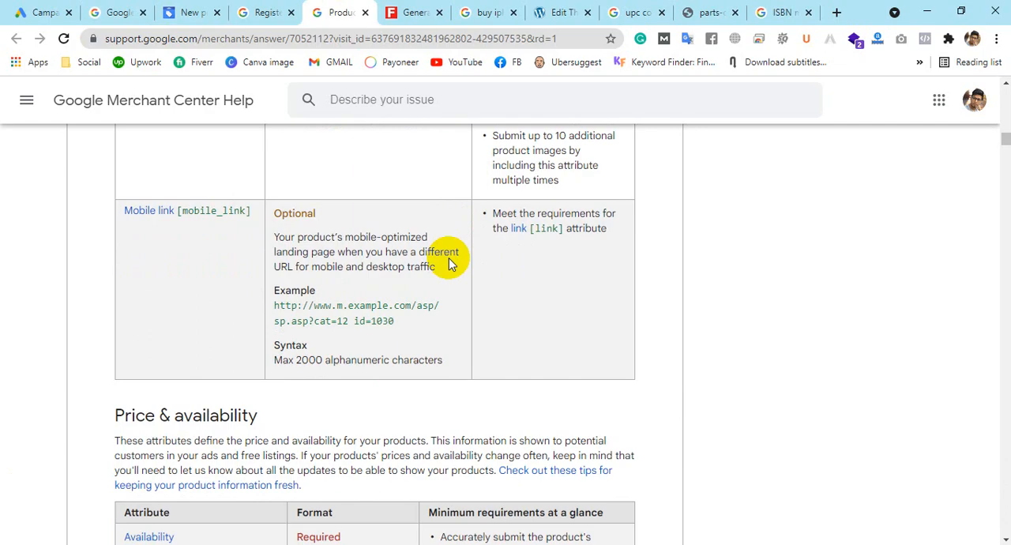
Step: In the Price & availability section, examine the Availability attribute's example and supported values, especially in_stock
scroll(433, 253, down, 3)
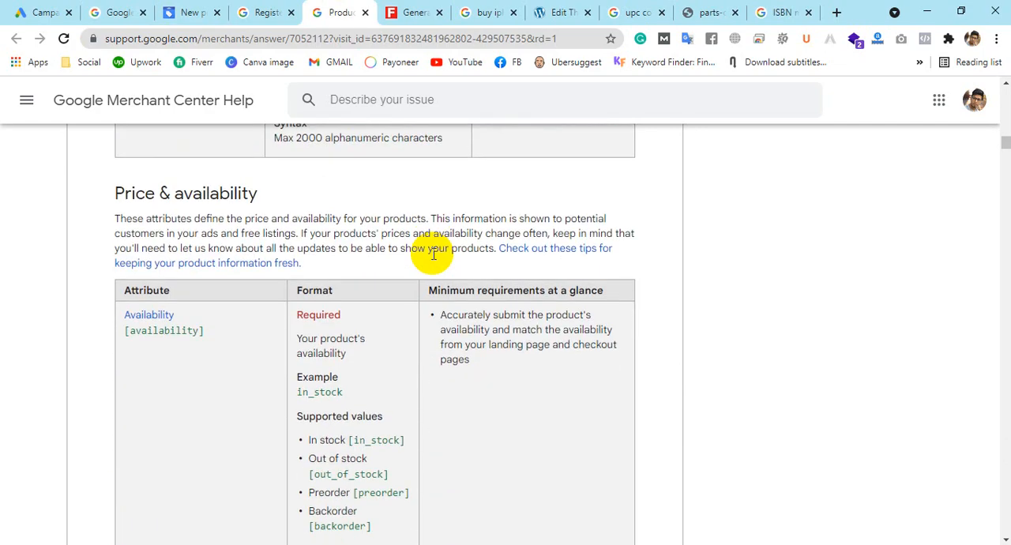
scroll(167, 284, down, 2)
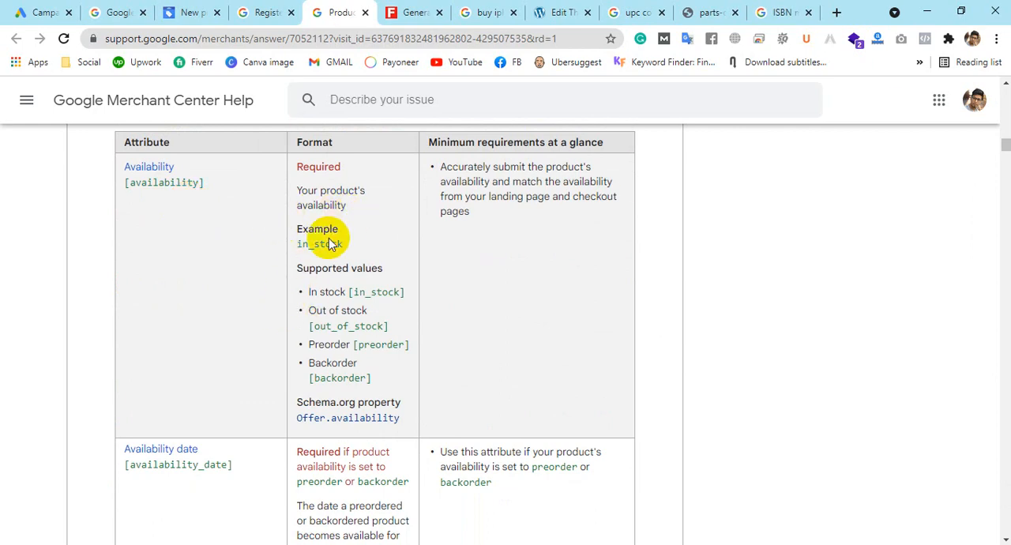
drag(336, 240, 313, 240)
drag(311, 195, 310, 208)
click(341, 267)
drag(305, 270, 390, 276)
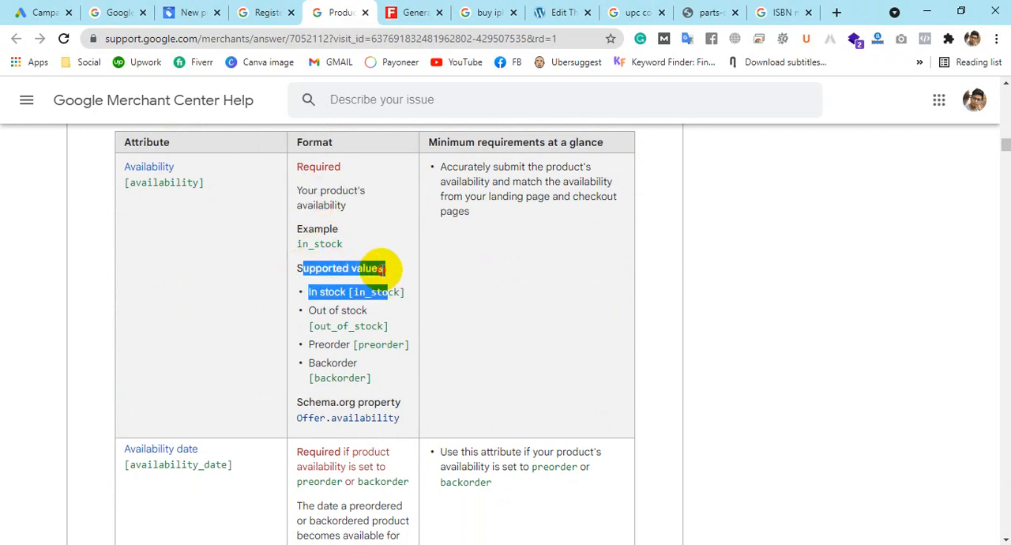
click(383, 269)
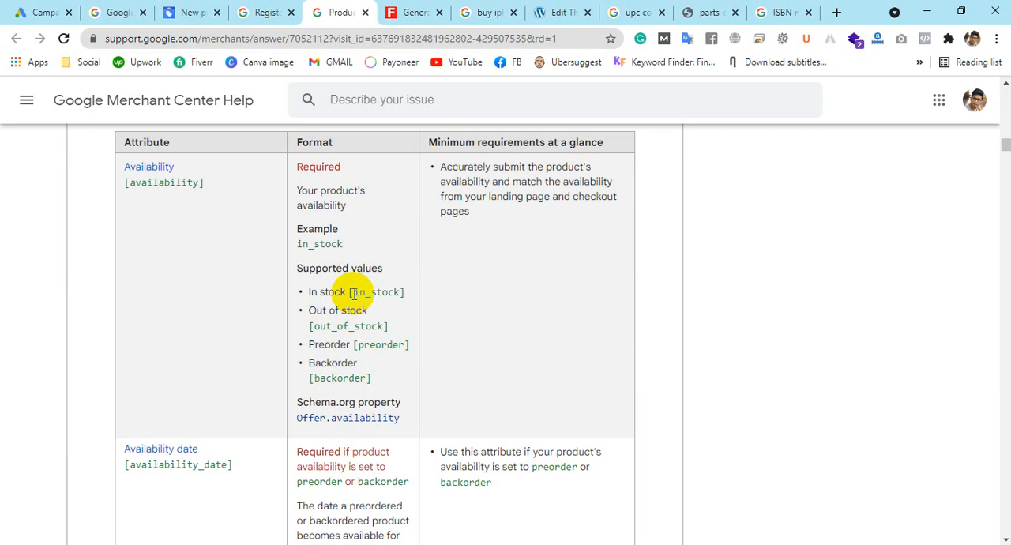
drag(353, 293, 401, 292)
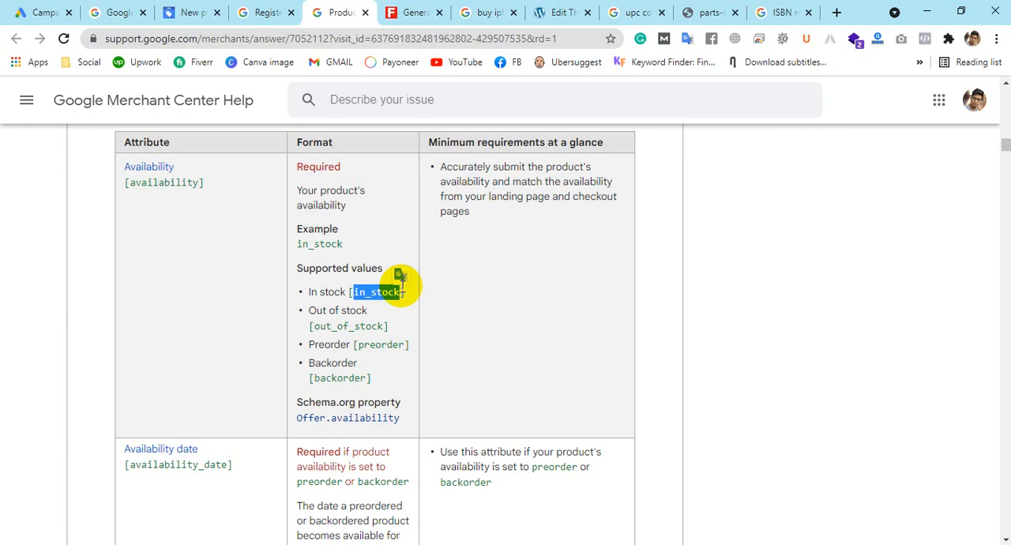
click(401, 290)
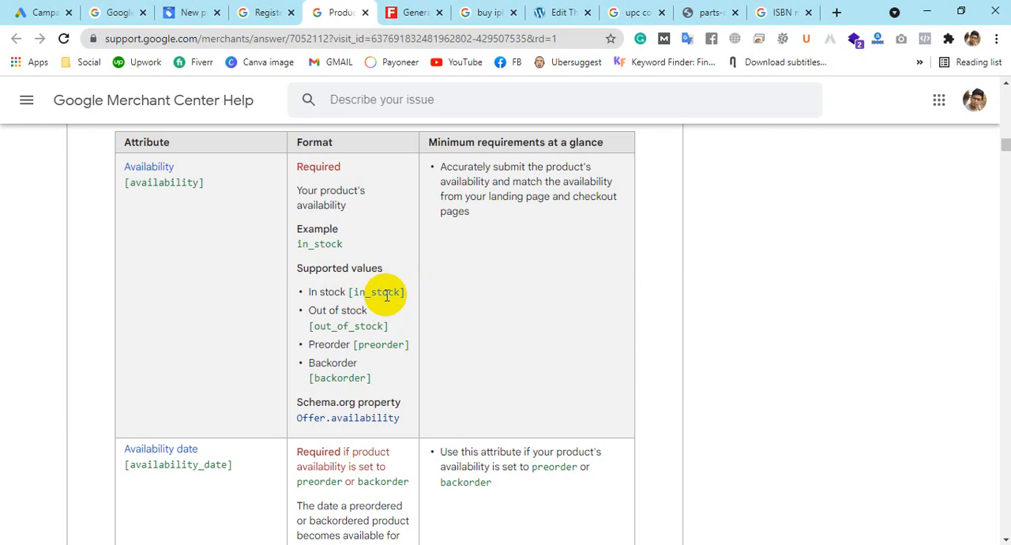
Step: Examine the preorder and backorder availability values together with the Availability date attribute that depends on them
scroll(386, 295, down, 3)
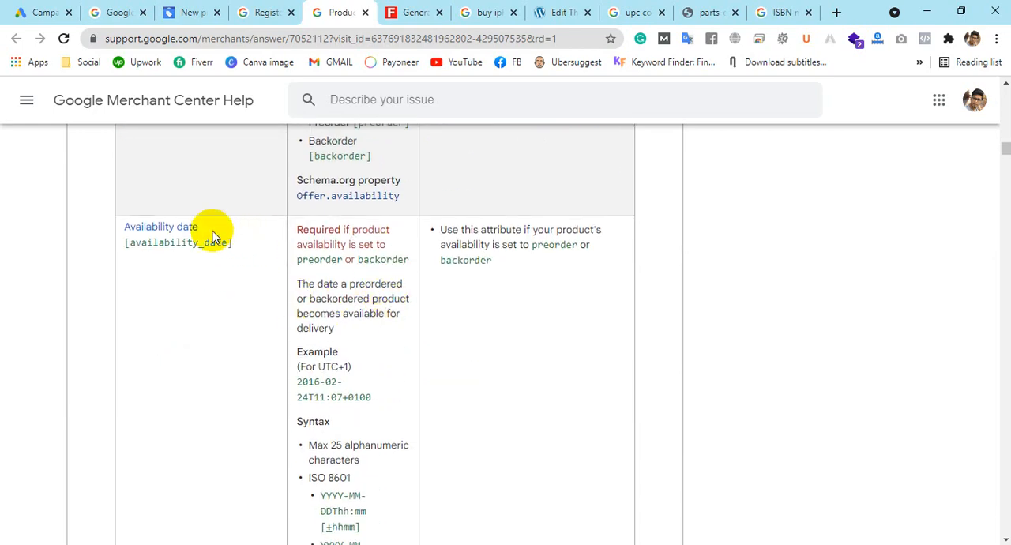
scroll(212, 237, up, 3)
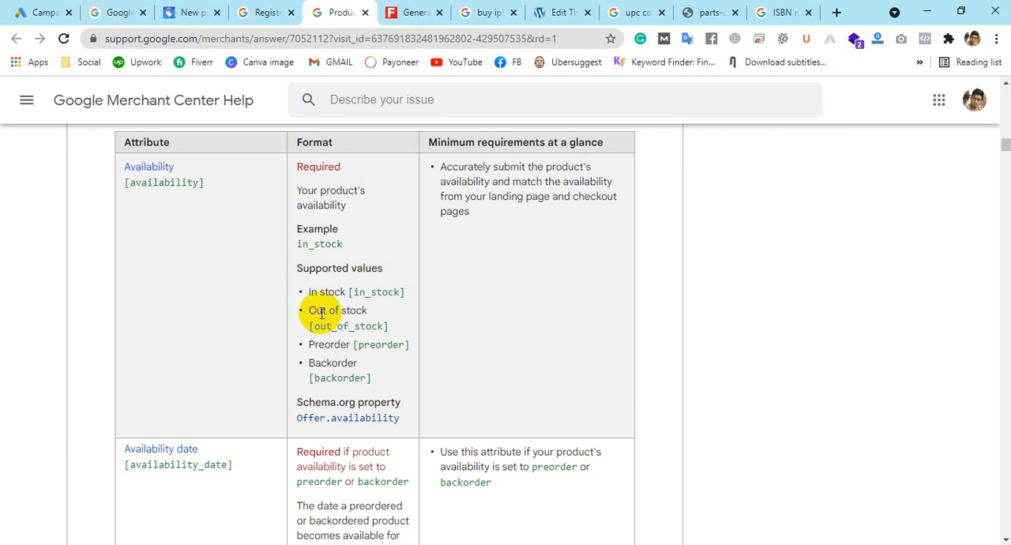
drag(352, 345, 411, 348)
scroll(379, 352, down, 1)
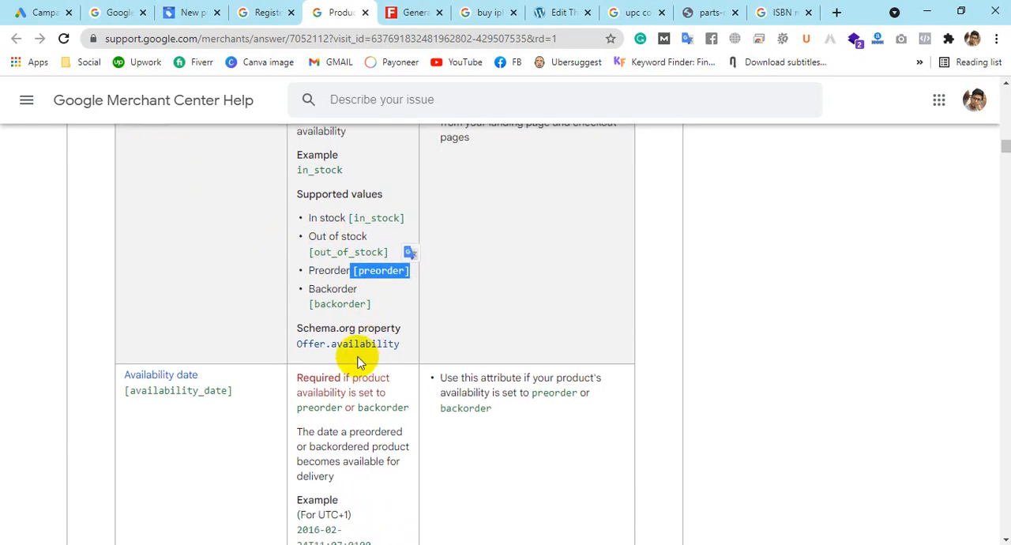
drag(374, 304, 325, 308)
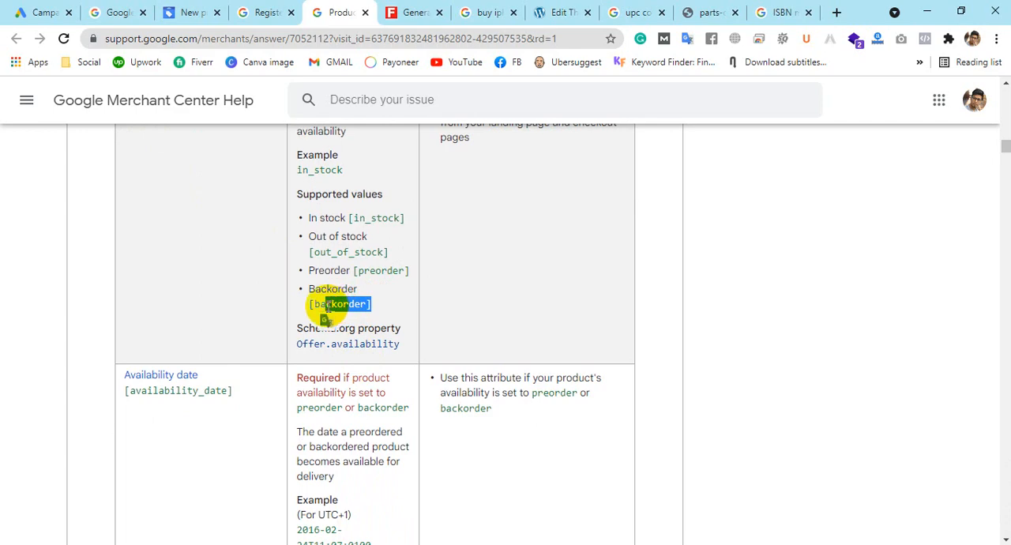
click(323, 298)
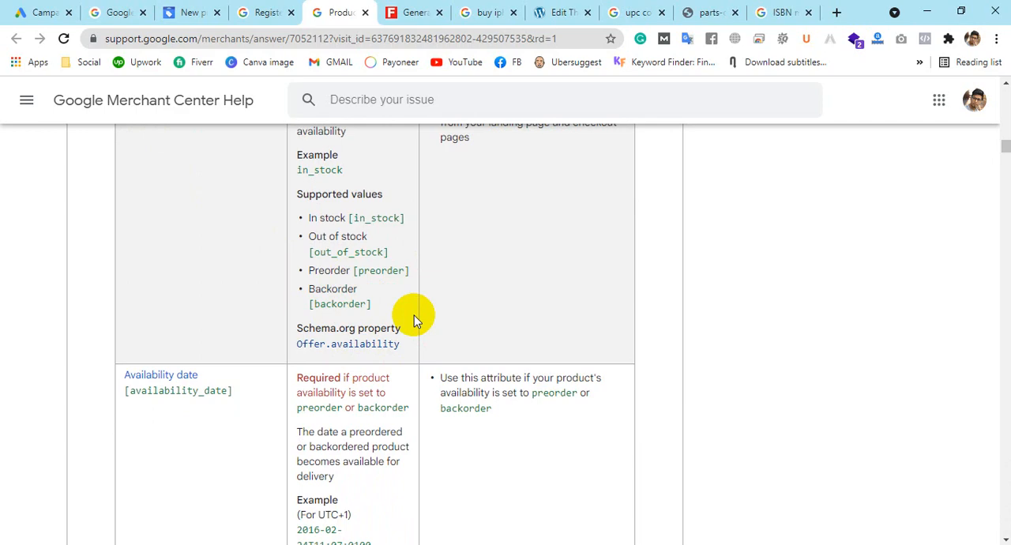
scroll(413, 315, down, 3)
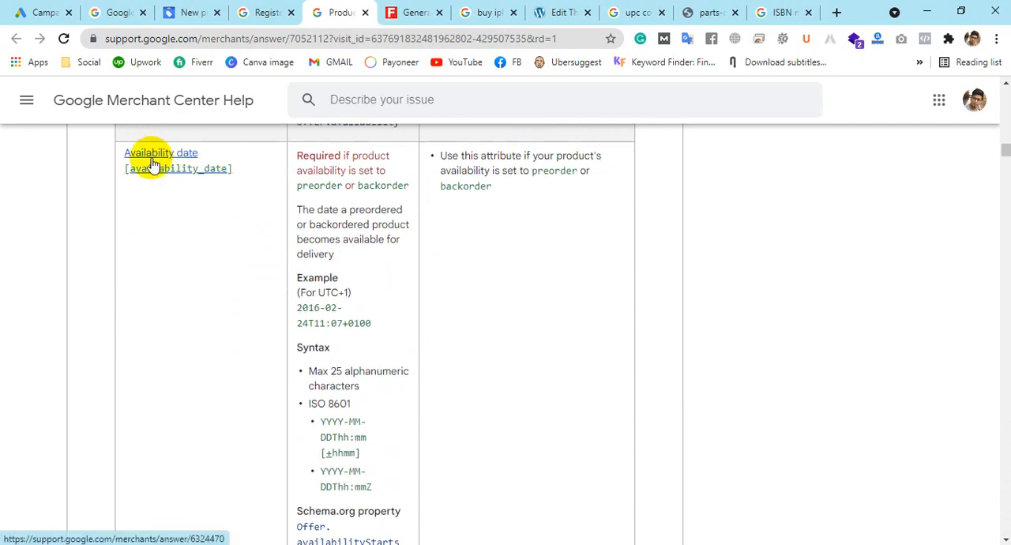
Step: Examine the Availability date attribute's example timestamp, including its date, time and UTC offset parts
drag(295, 276, 296, 323)
click(298, 308)
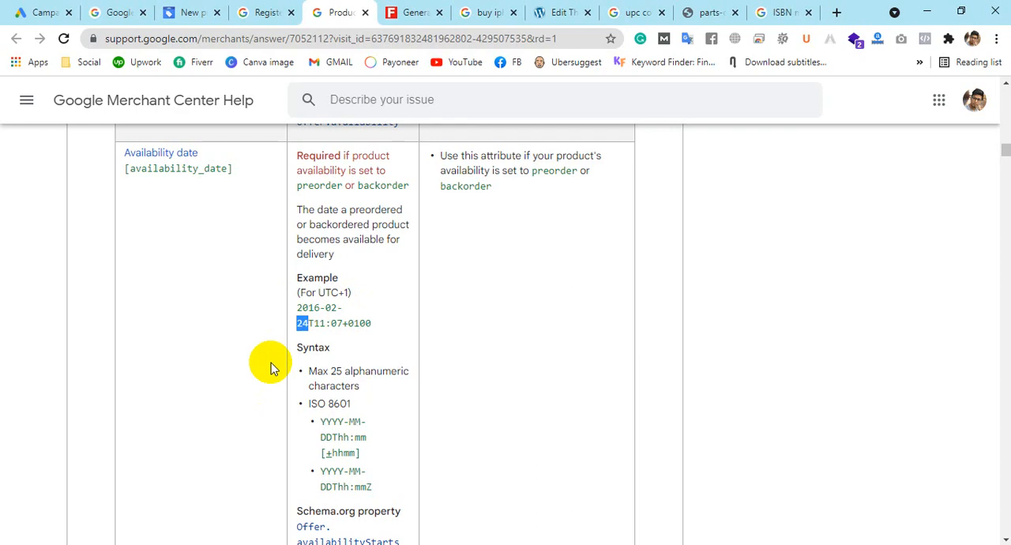
scroll(270, 363, down, 2)
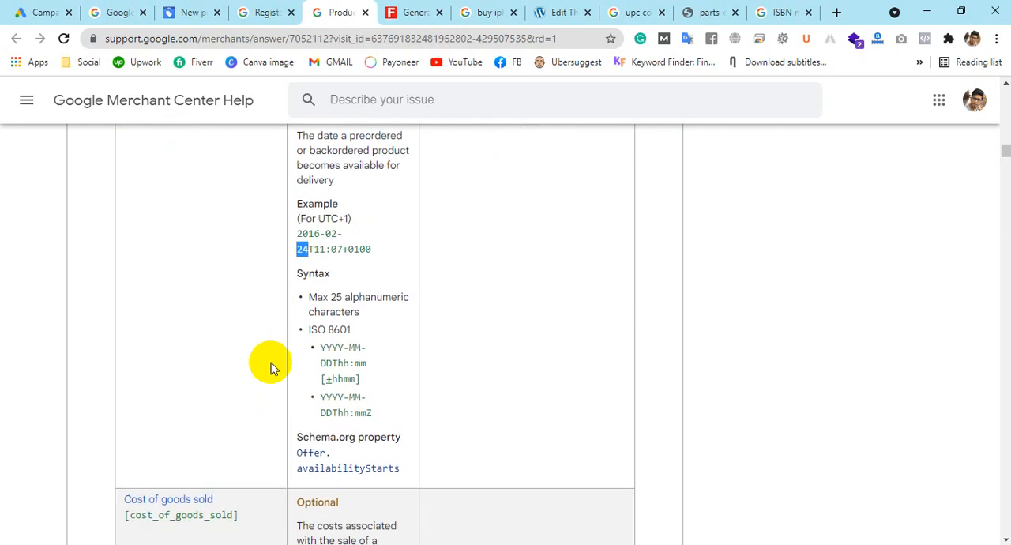
click(271, 364)
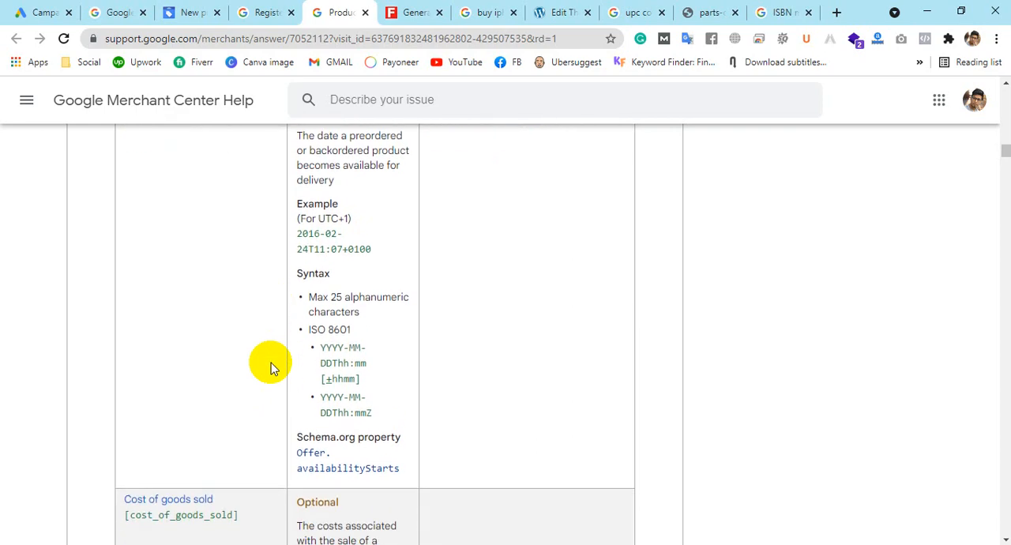
click(310, 249)
drag(310, 248, 411, 250)
drag(300, 219, 338, 245)
click(346, 256)
click(320, 255)
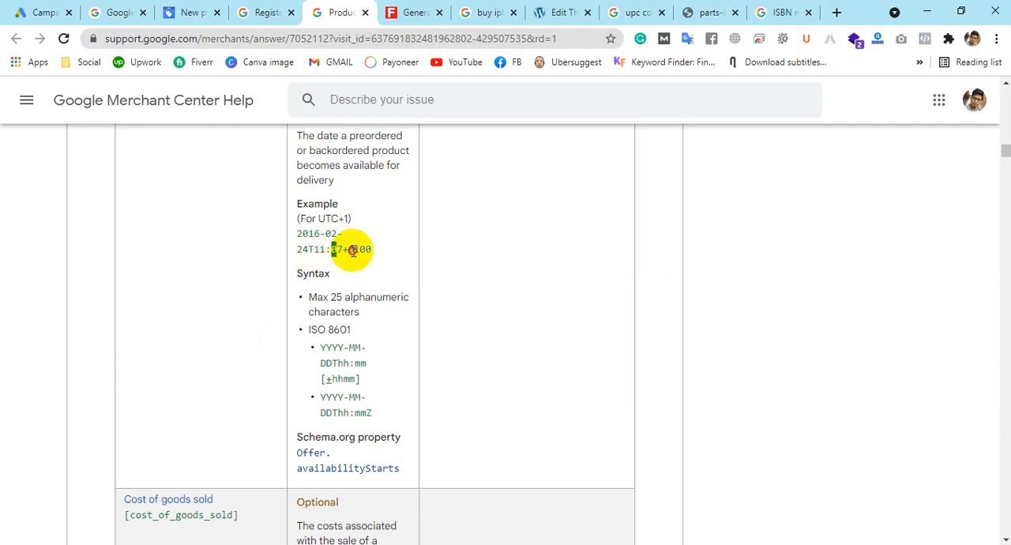
drag(354, 248, 384, 249)
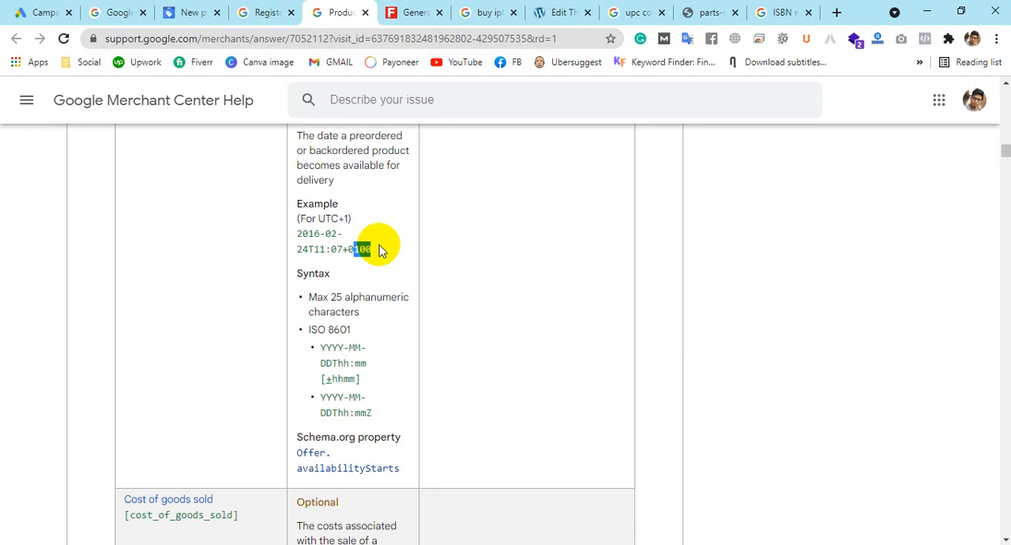
scroll(378, 248, down, 1)
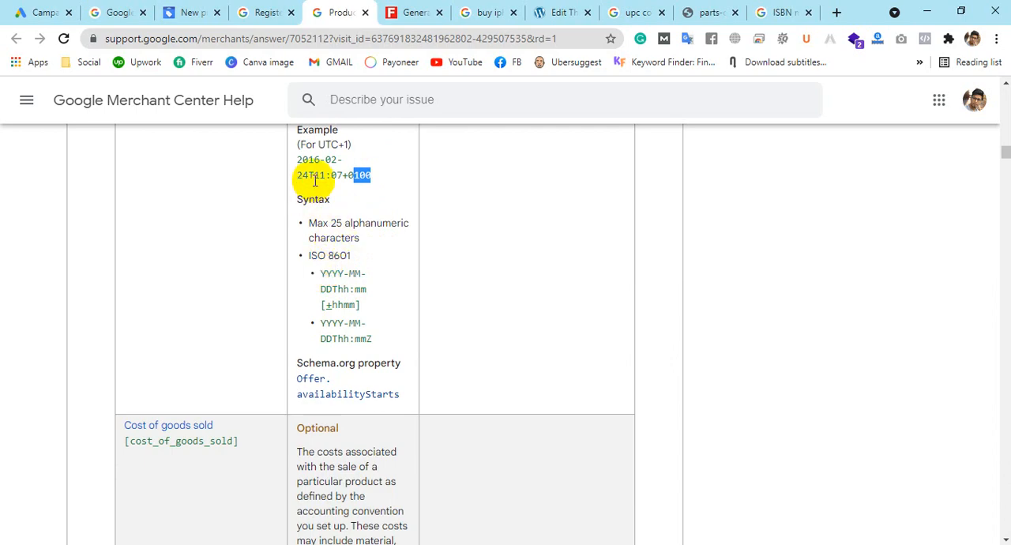
drag(330, 175, 298, 164)
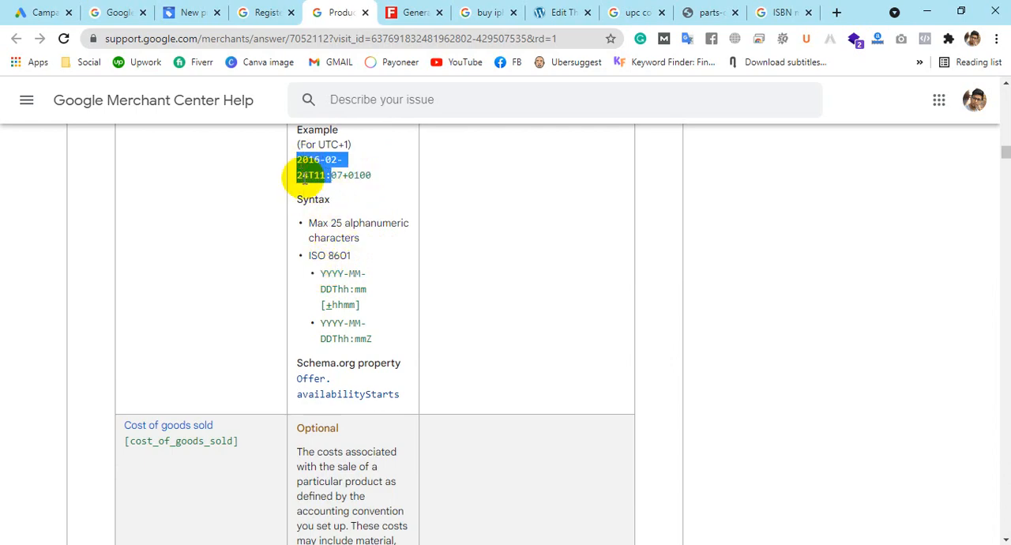
Step: Examine the ISO 8601 syntax of the Availability date attribute, covering the year-month-day, hour, minute and offset placeholders
click(338, 320)
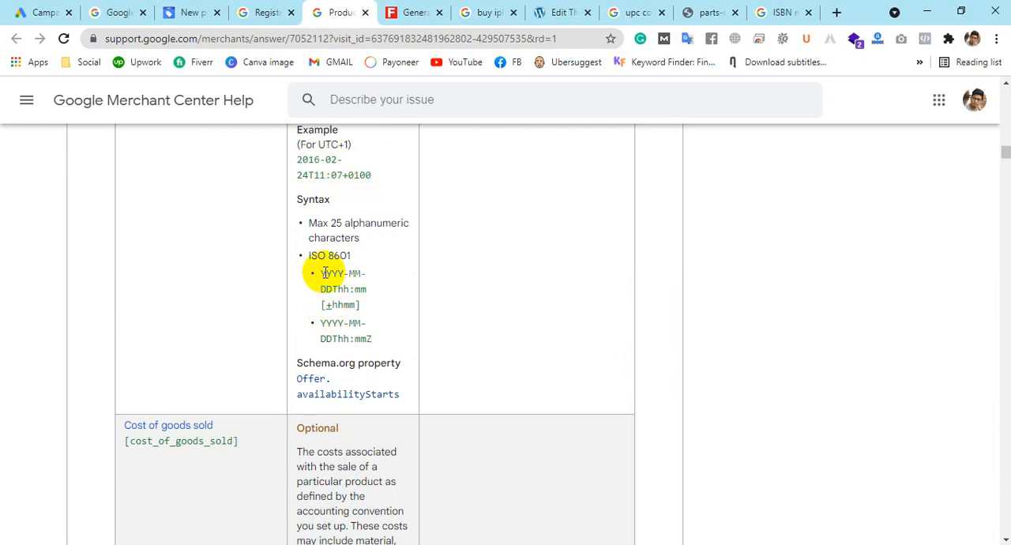
mouse_move(320, 273)
mouse_down()
mouse_move(359, 275)
mouse_move(322, 289)
mouse_up()
click(354, 297)
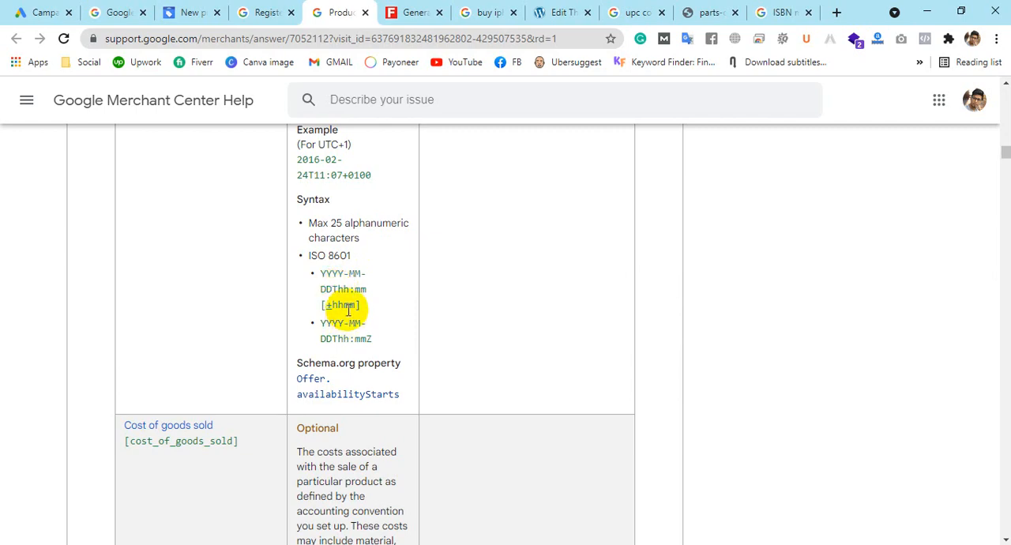
drag(338, 289, 348, 289)
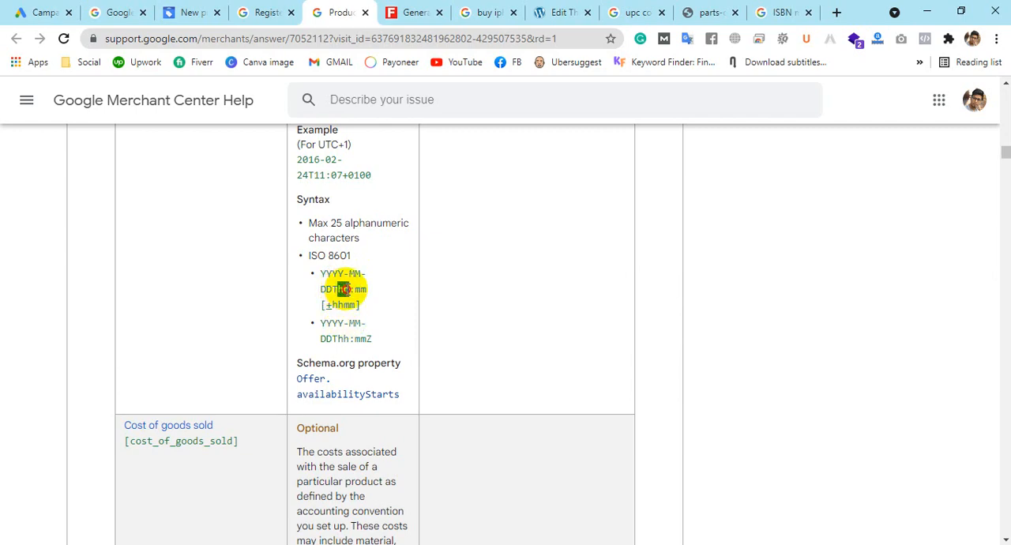
click(350, 289)
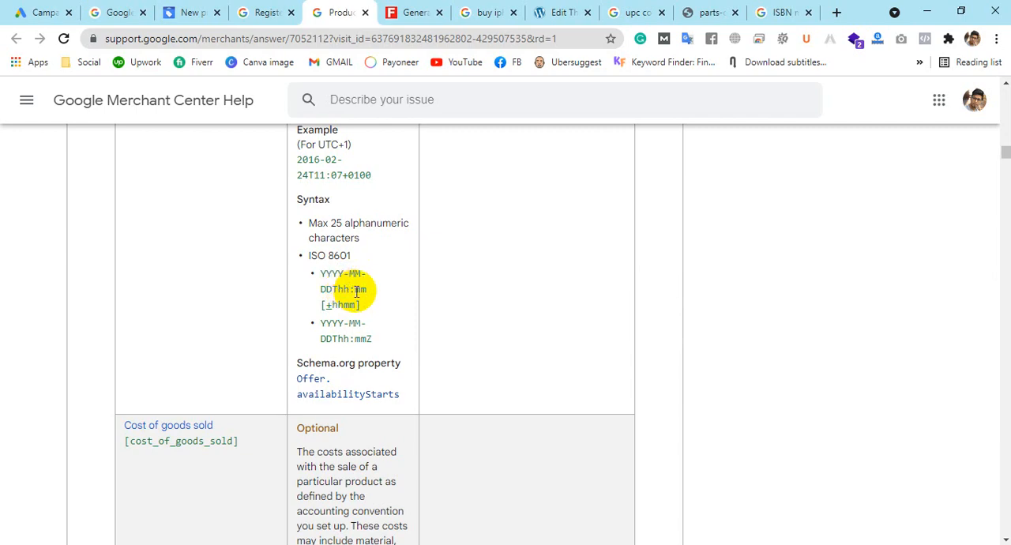
drag(355, 291, 366, 289)
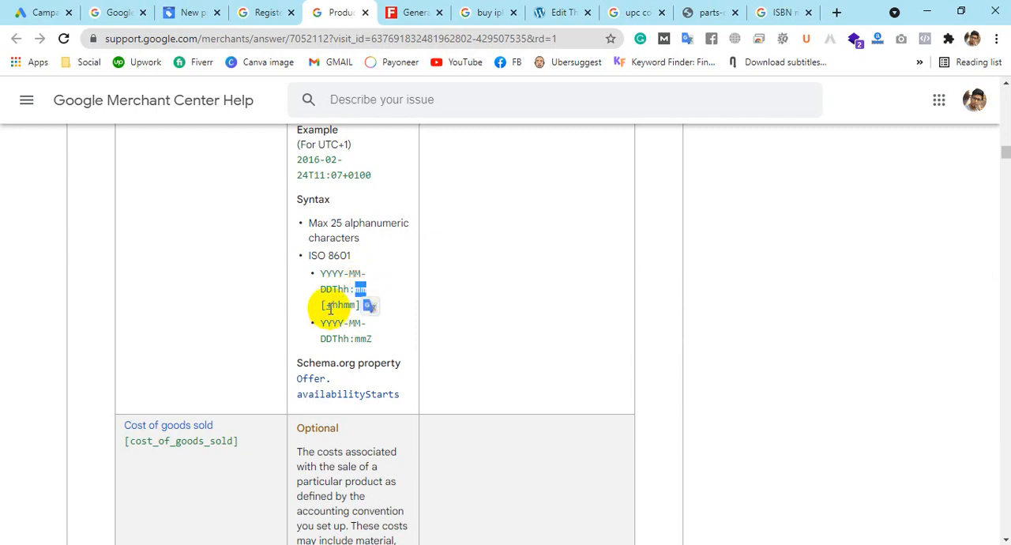
drag(332, 305, 357, 306)
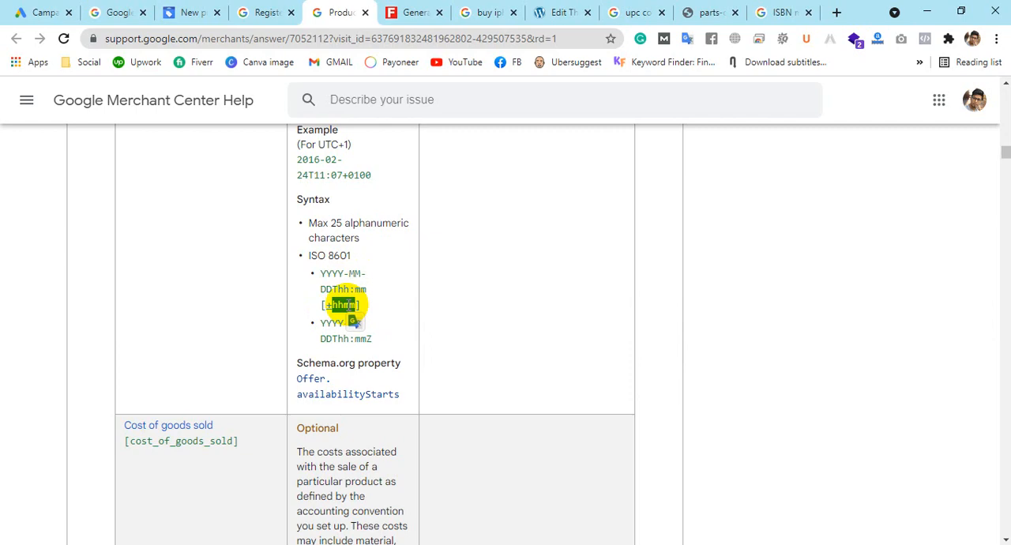
click(347, 304)
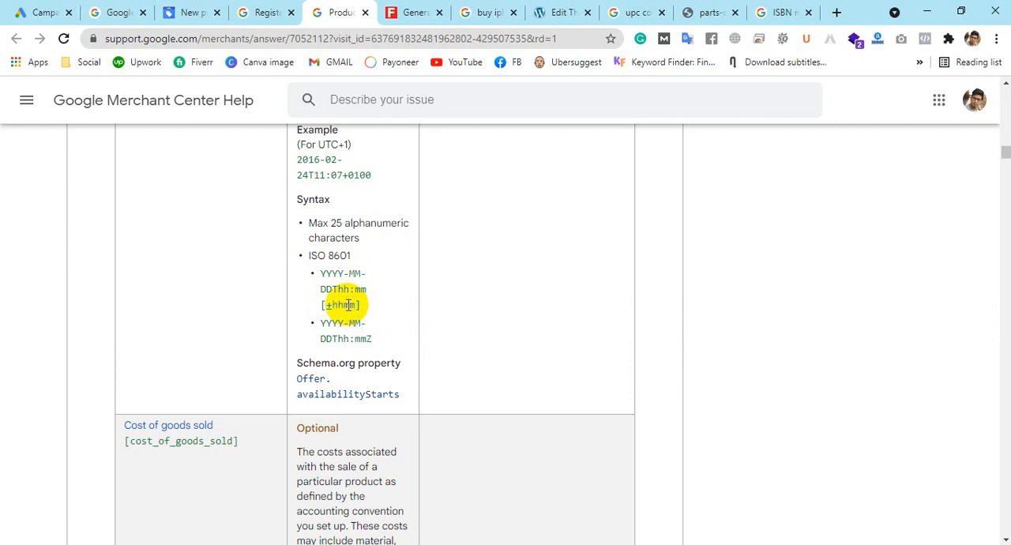
Step: Examine the Cost of goods sold attribute's description and example, continuing past Expiration date to the Price attribute
scroll(545, 331, down, 2)
scroll(409, 348, down, 2)
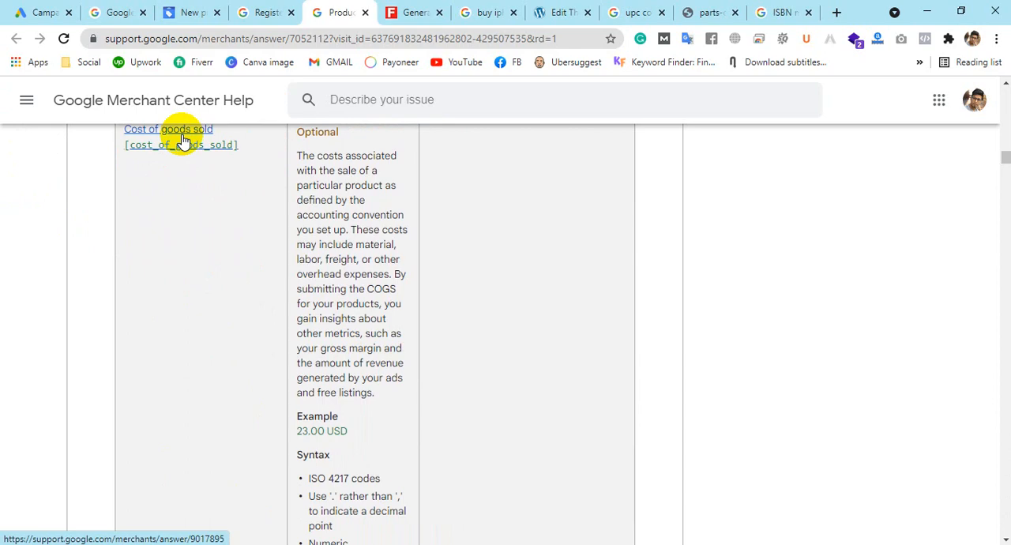
scroll(372, 293, down, 1)
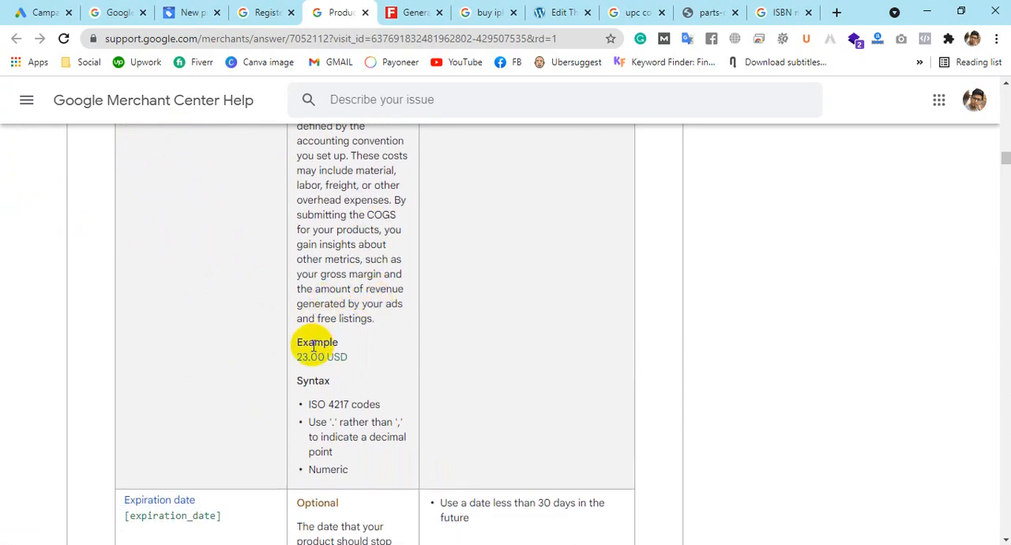
click(330, 353)
scroll(345, 353, down, 3)
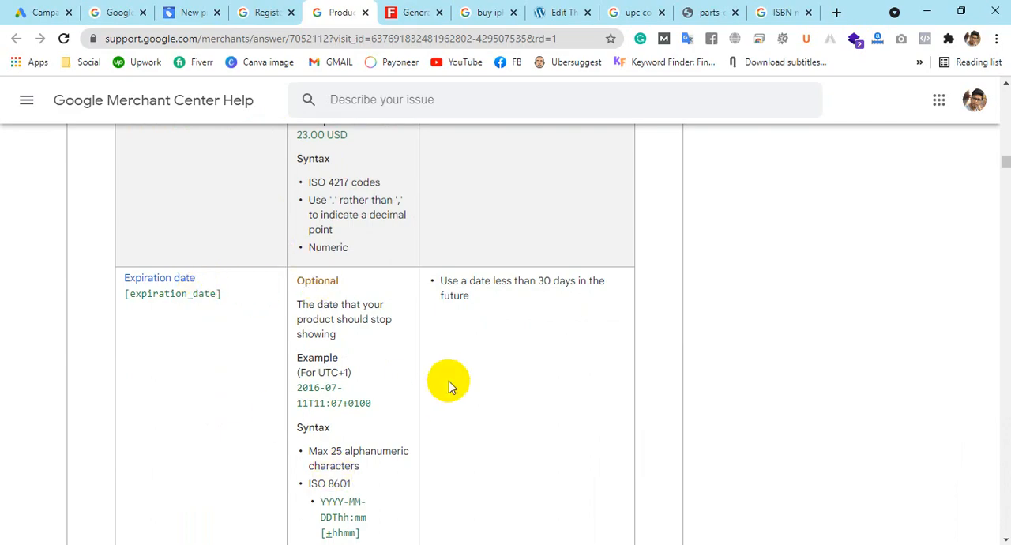
scroll(430, 359, down, 6)
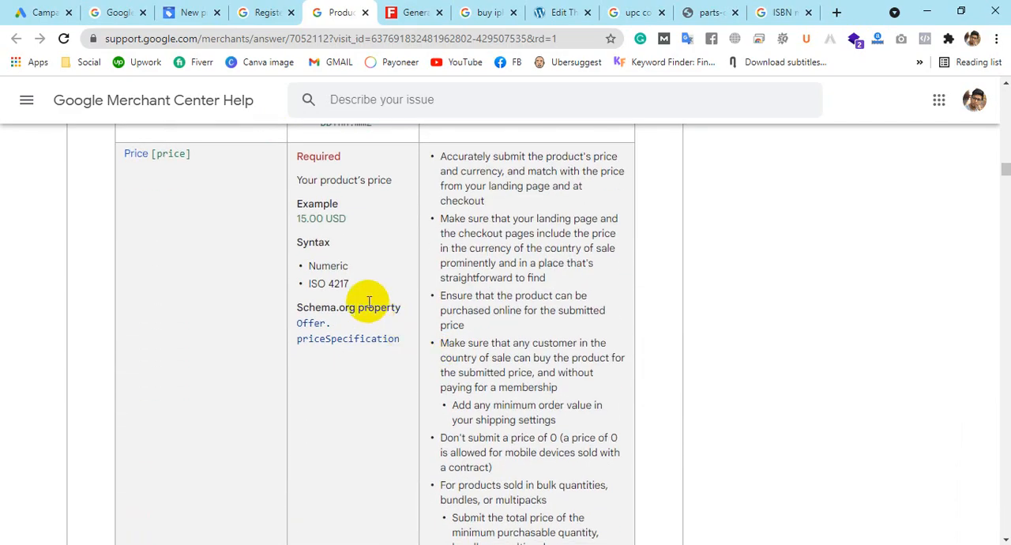
Step: Skim the rest of the product data specification to the end of the article, including the shipping dimension and Tax attributes
drag(1004, 172, 979, 543)
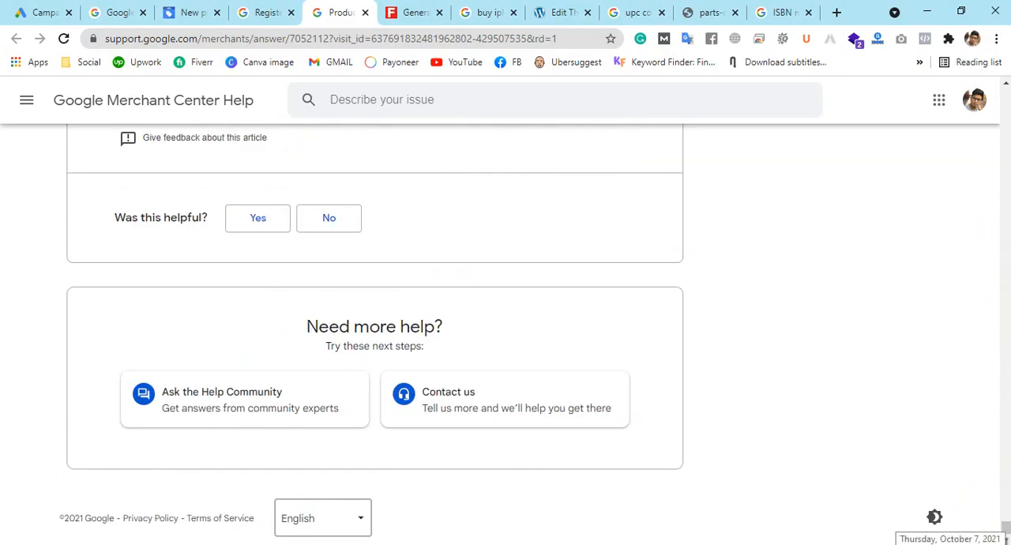
scroll(748, 343, up, 10)
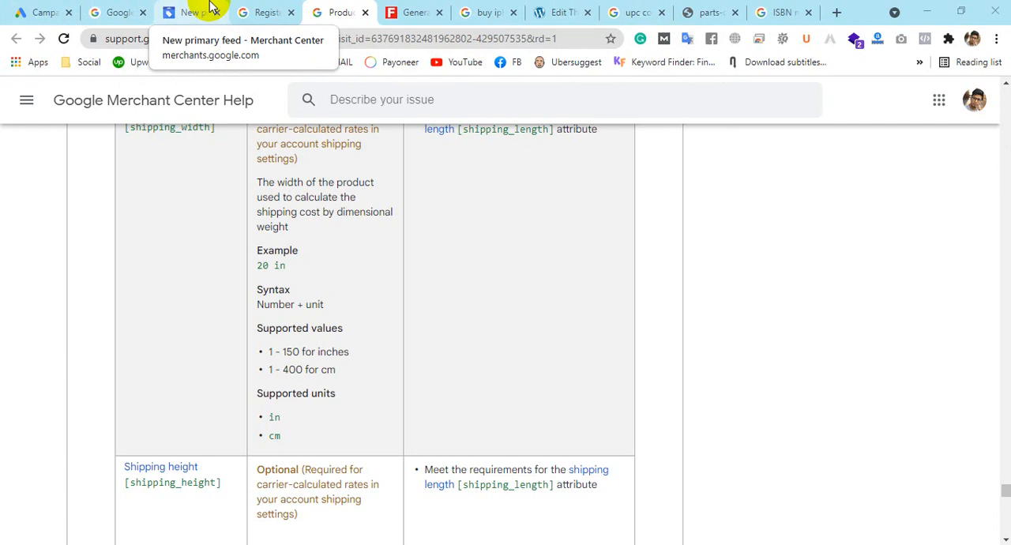
scroll(793, 129, down, 15)
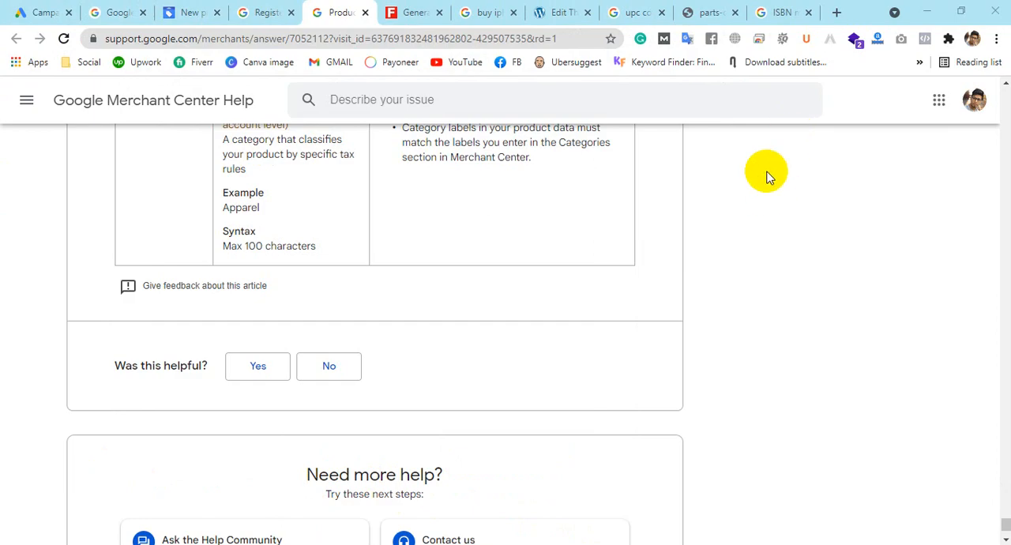
scroll(758, 182, up, 14)
scroll(756, 178, down, 4)
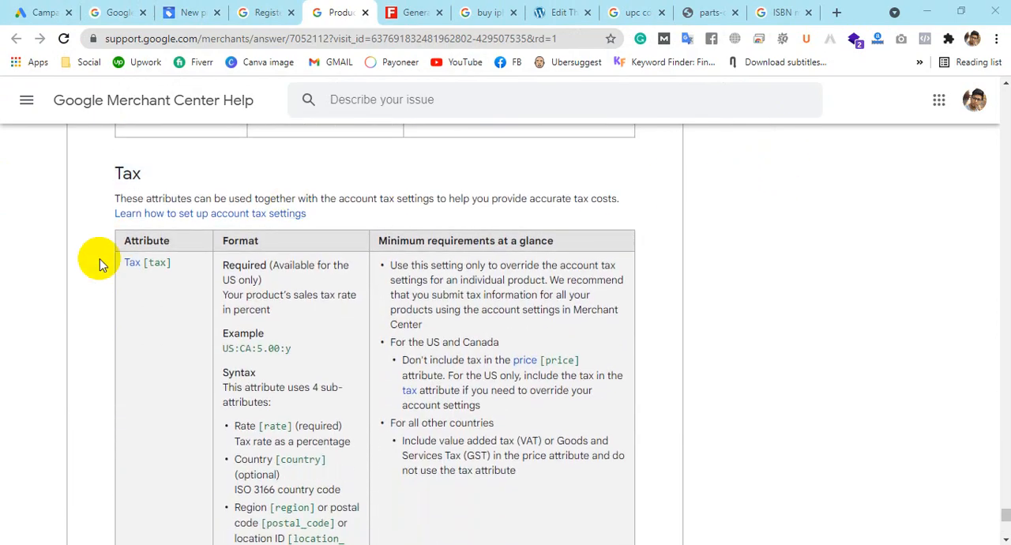
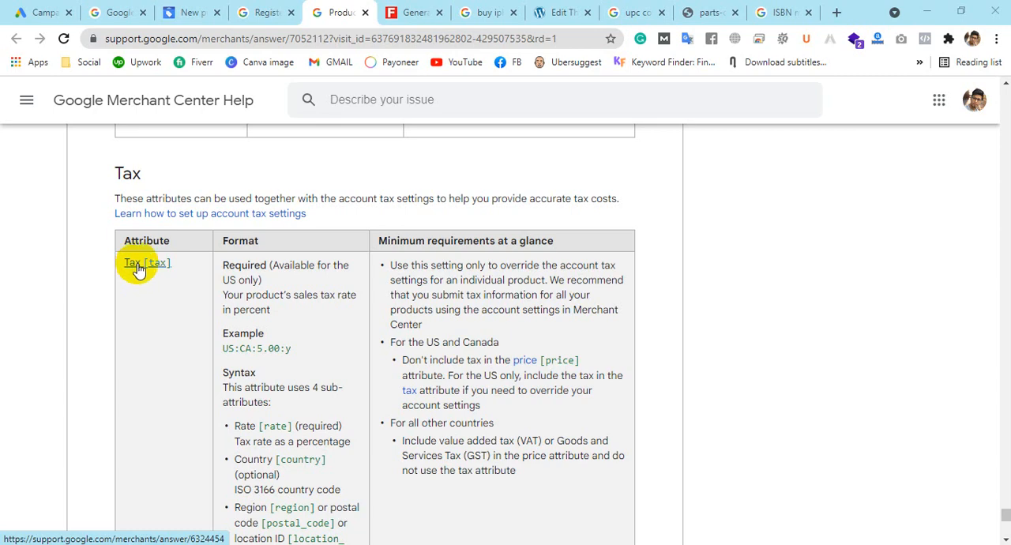
Step: Highlight the Tax attribute, and read the feed registration article's section on selecting an existing Google sheet
drag(172, 264, 124, 264)
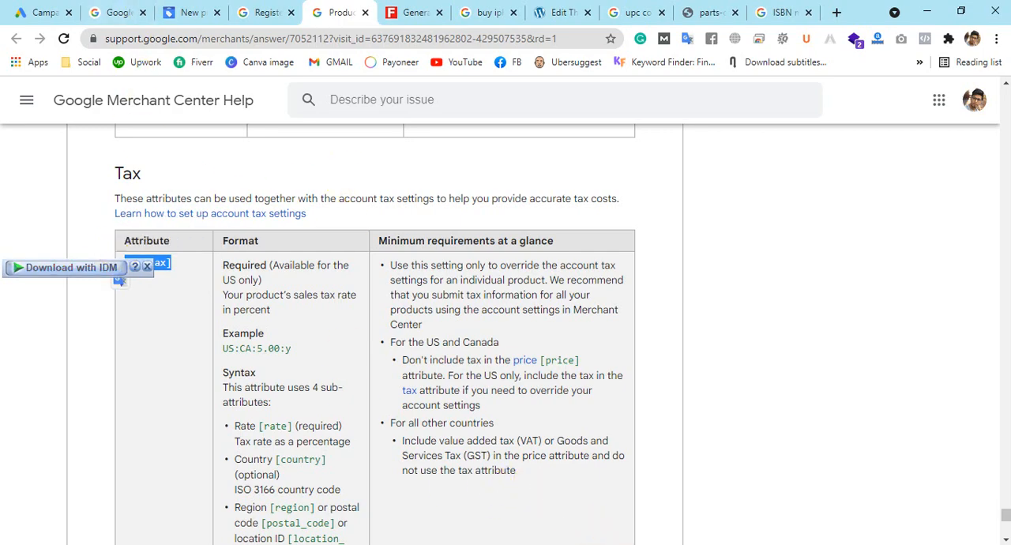
key(ctrl+shift+Tab)
scroll(429, 354, down, 6)
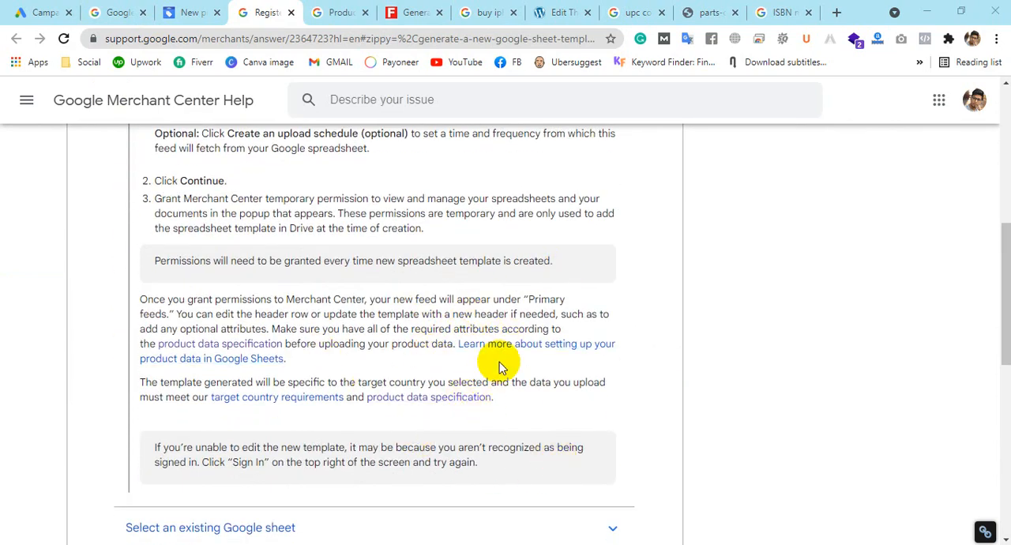
scroll(485, 357, down, 2)
click(266, 383)
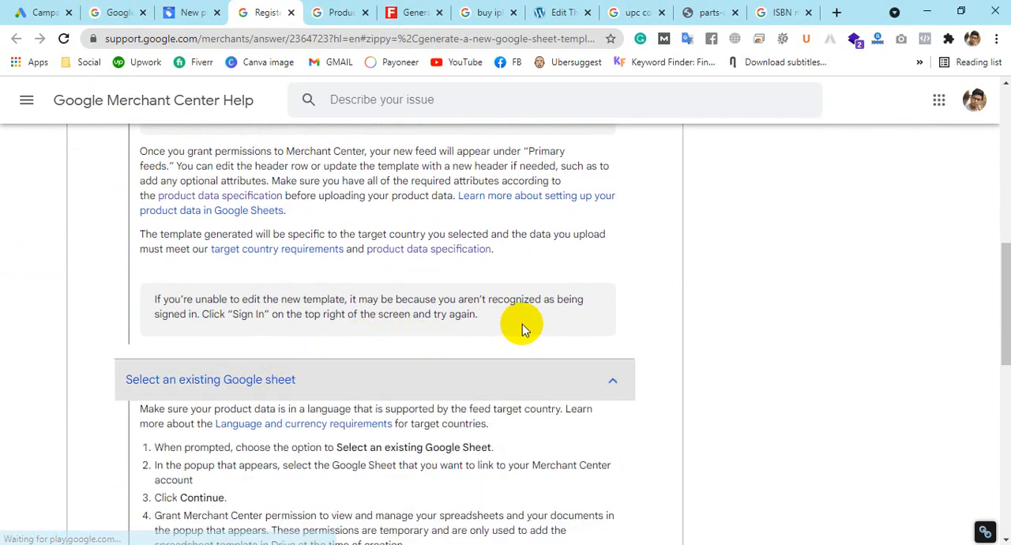
scroll(522, 324, down, 1)
scroll(552, 310, down, 3)
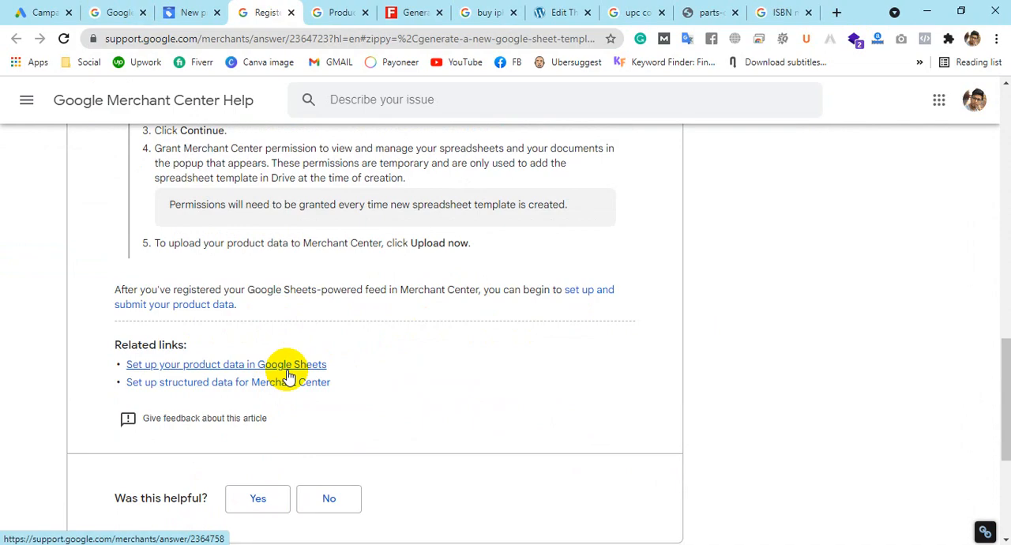
scroll(413, 374, up, 2)
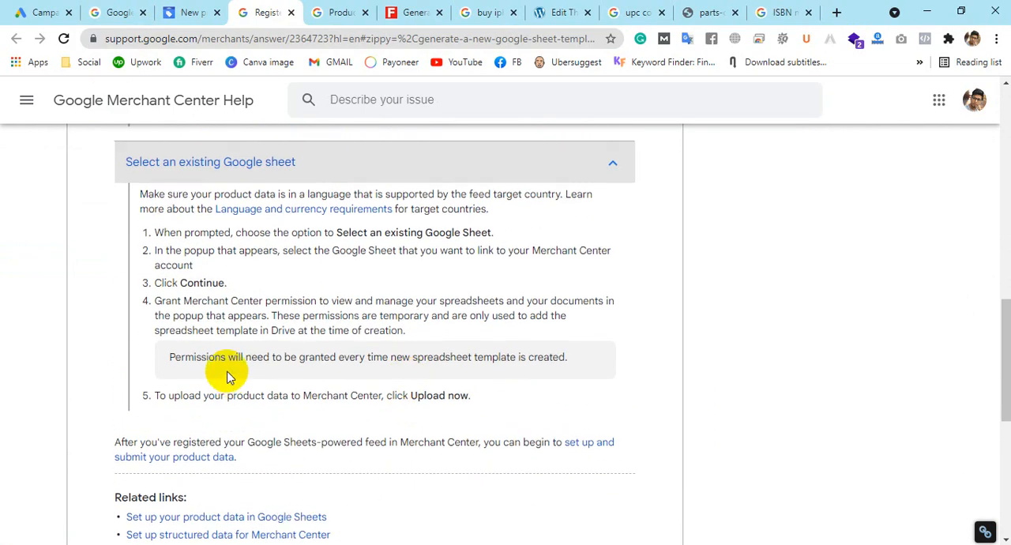
scroll(227, 378, up, 1)
Step: Switch to the WordPress admin and search for new plugins with "woocommerce feed google"
click(559, 13)
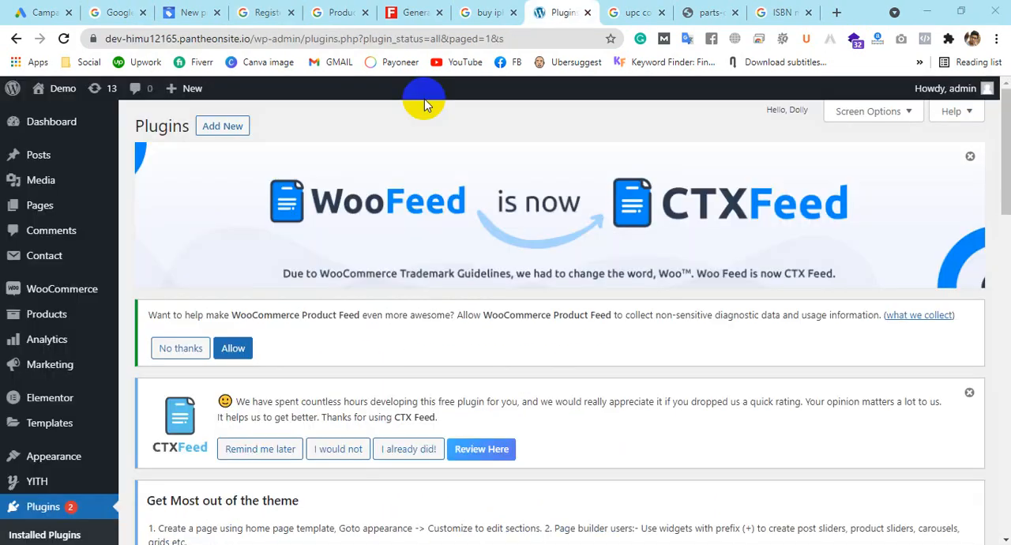
scroll(118, 498, down, 2)
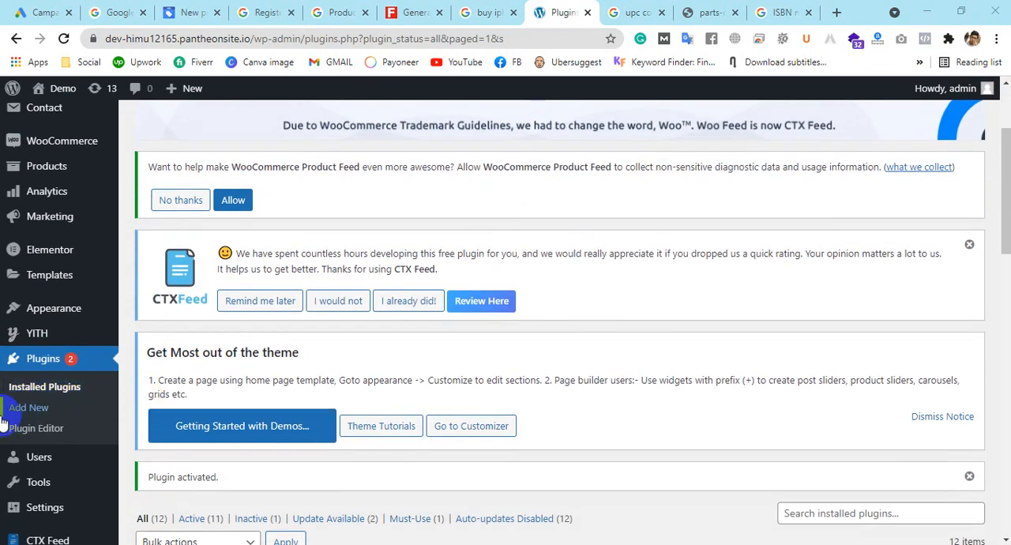
click(38, 407)
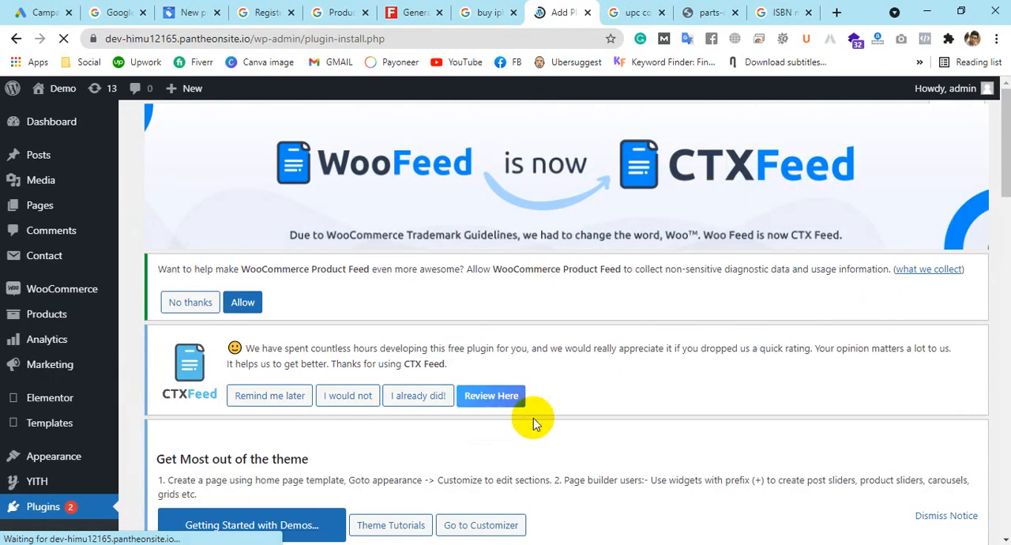
scroll(825, 204, down, 5)
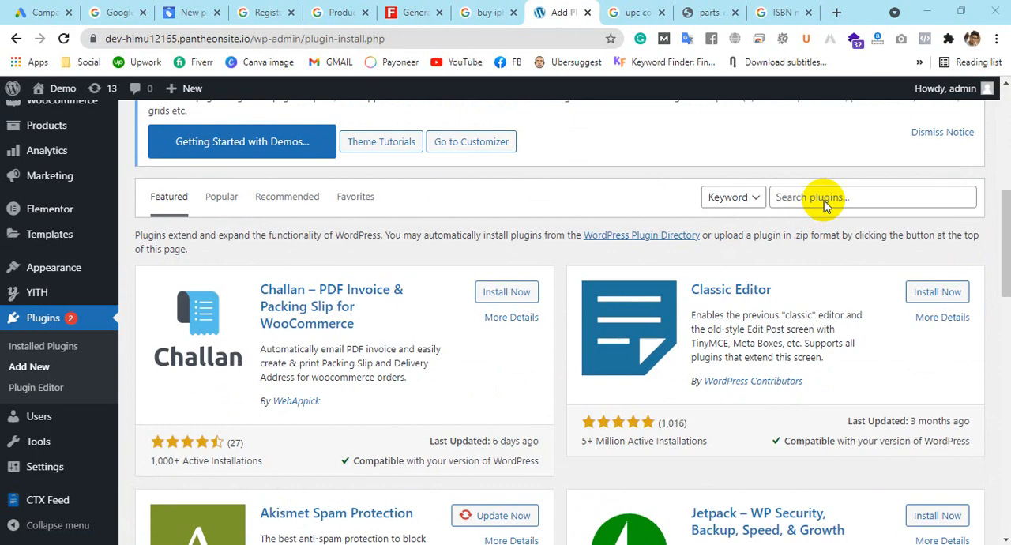
click(803, 195)
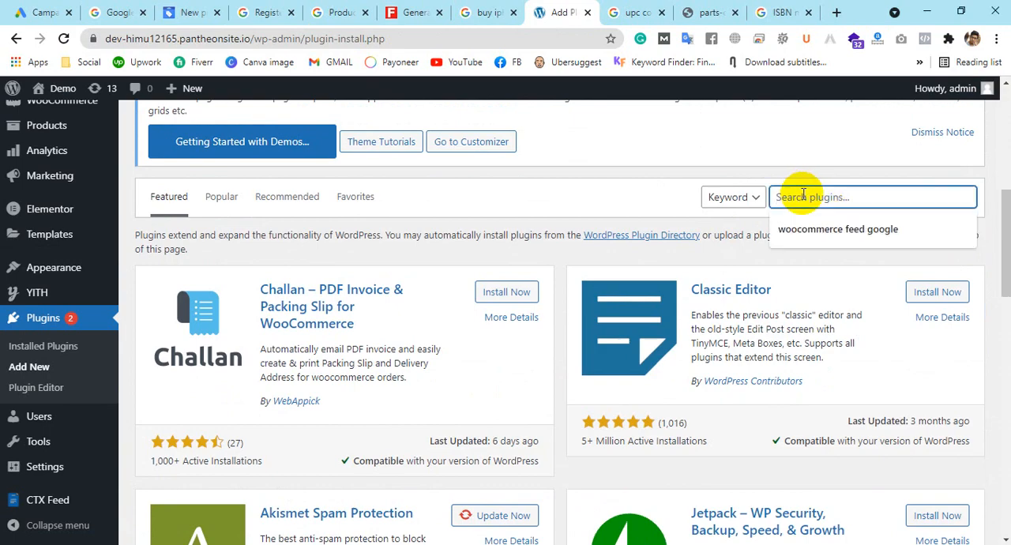
click(824, 230)
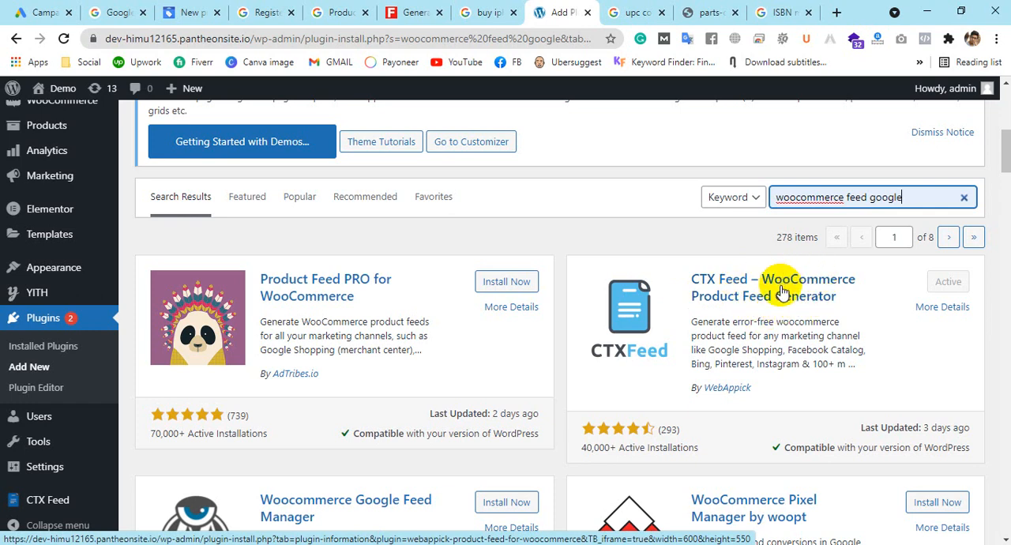
Step: Go to the installed plugins list and open the CTX Feed plugin's settings page
scroll(782, 293, up, 6)
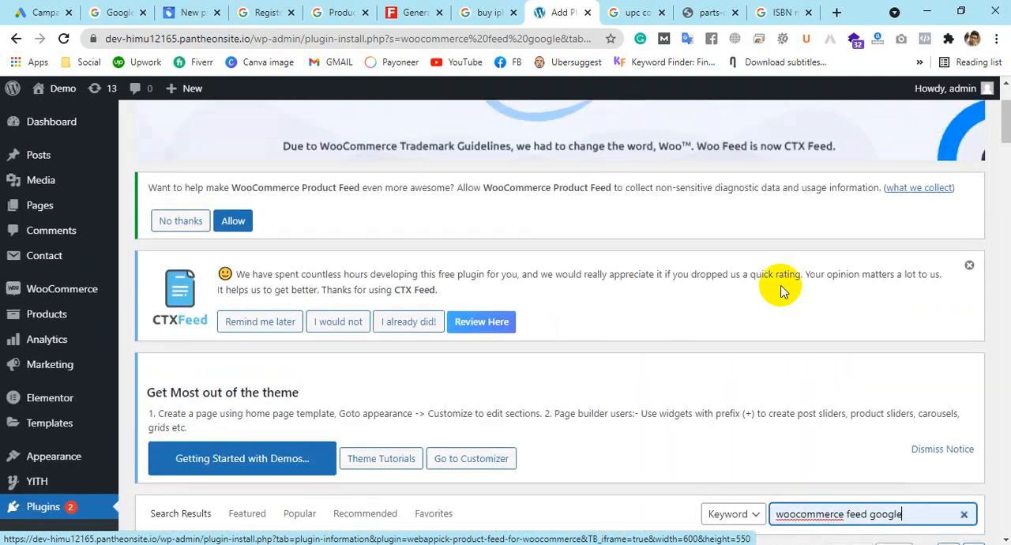
scroll(517, 320, down, 1)
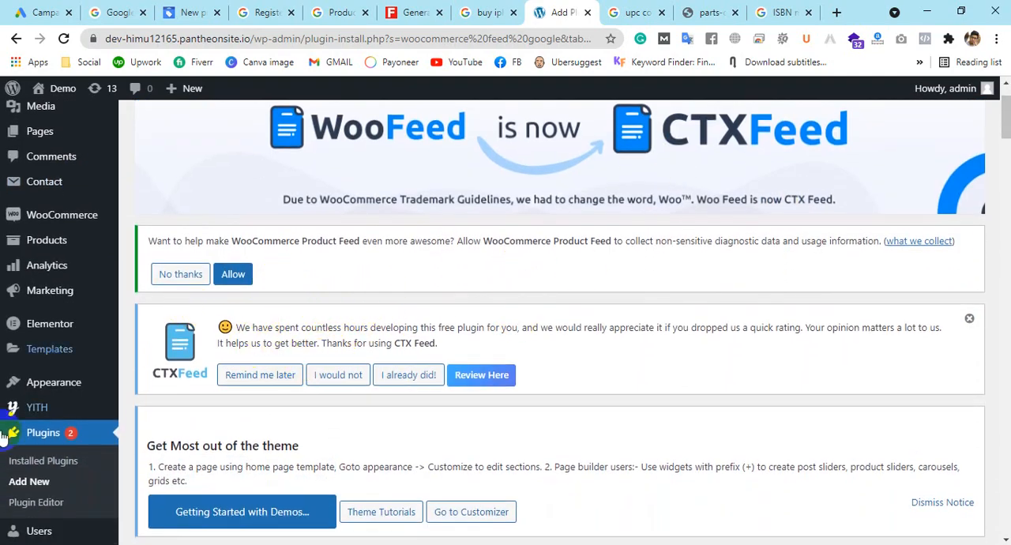
scroll(94, 418, down, 2)
click(52, 353)
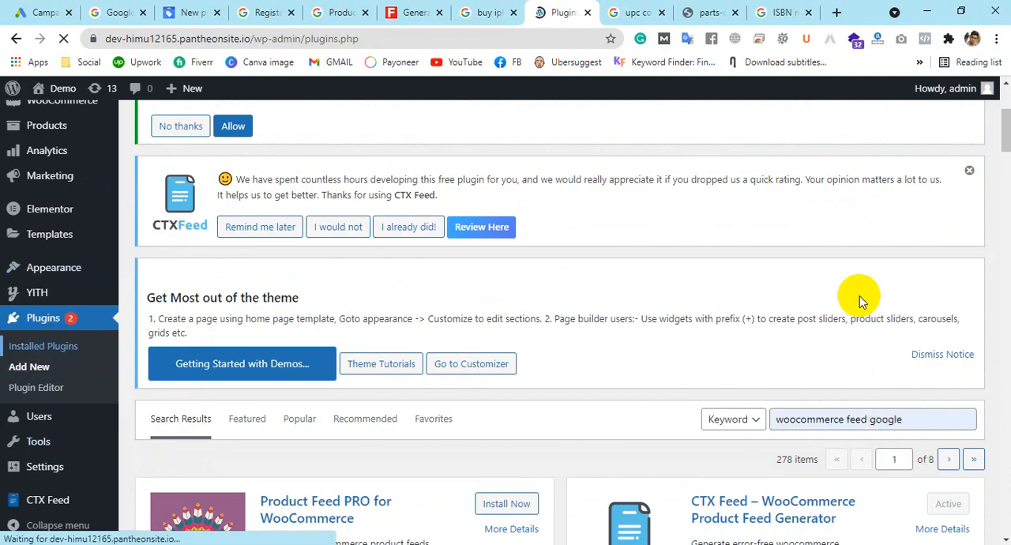
scroll(680, 223, down, 5)
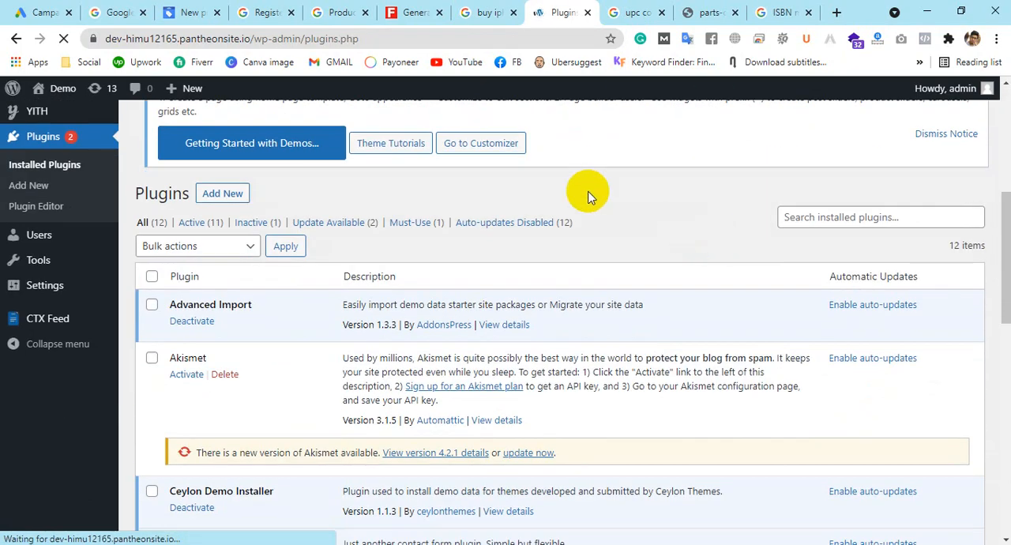
scroll(537, 190, down, 3)
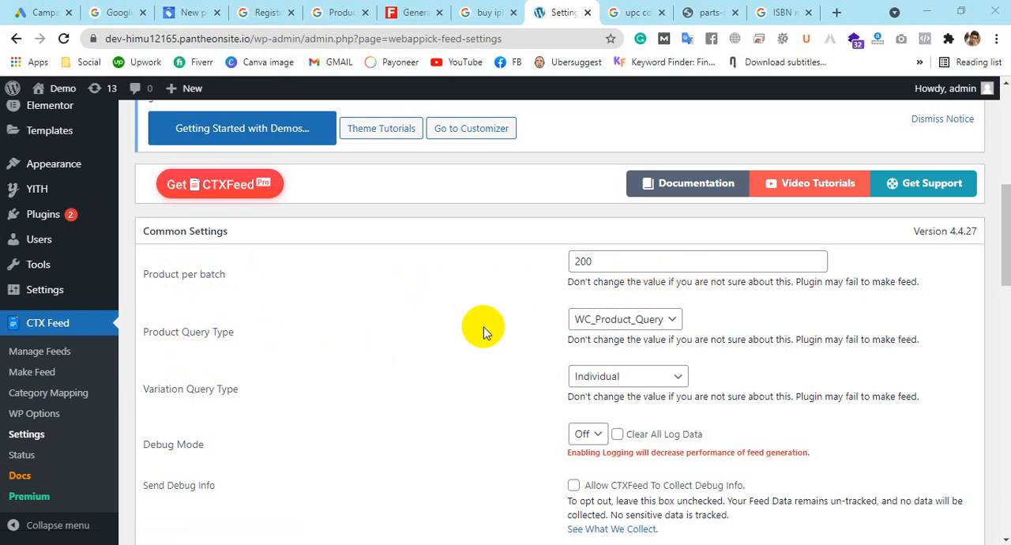
Step: Review the Product Query Type and Variation Query Type options in the common settings without changing them
click(650, 322)
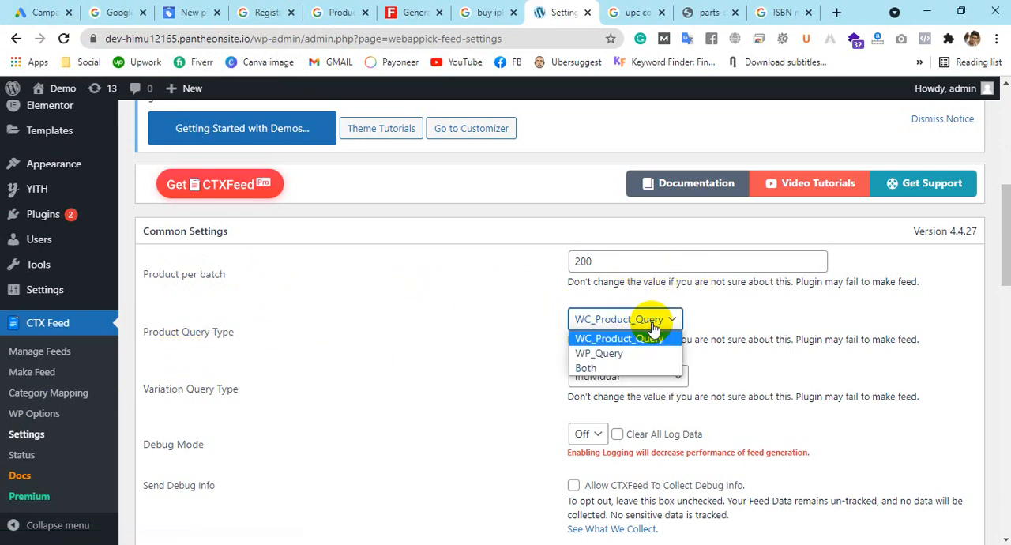
click(653, 332)
scroll(474, 309, down, 1)
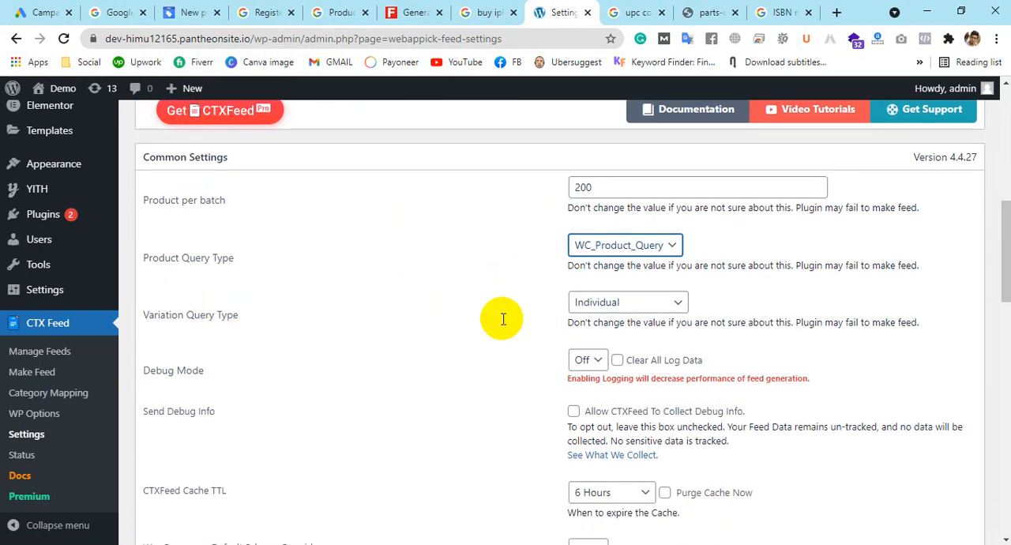
click(670, 302)
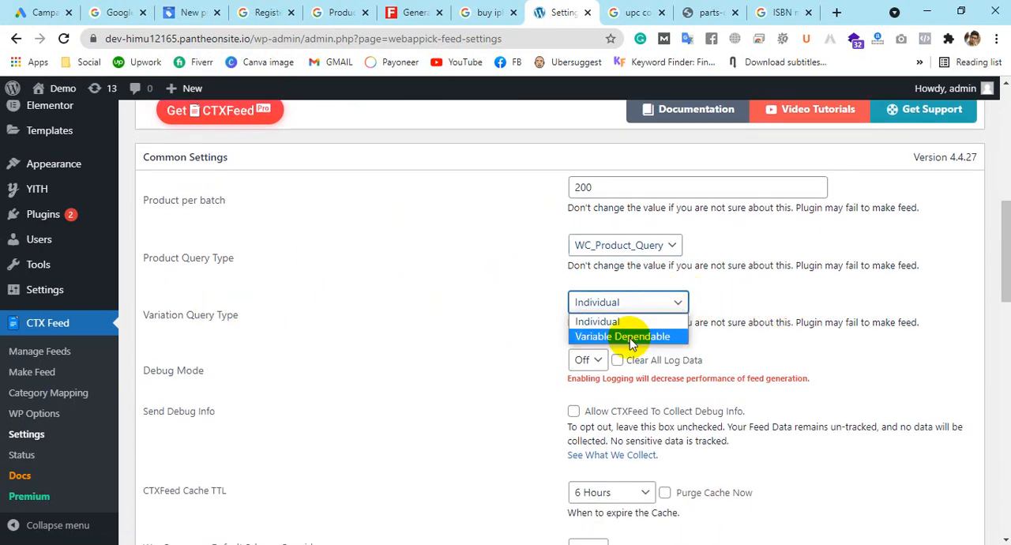
click(439, 334)
scroll(517, 296, down, 3)
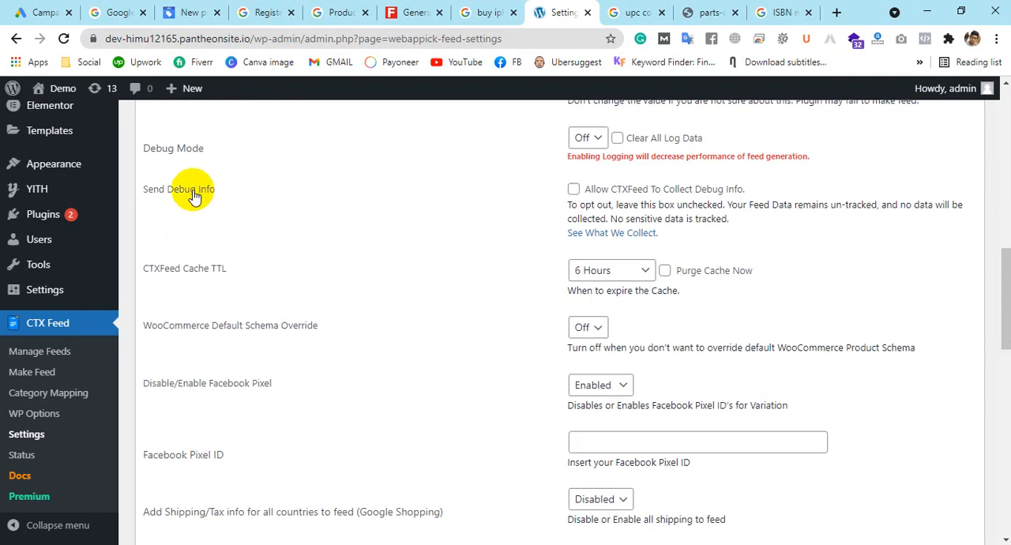
Step: Enable the Brand, GTIN, MPN, EAN, ISBN and Age group custom fields for CTX Feed
scroll(439, 289, down, 7)
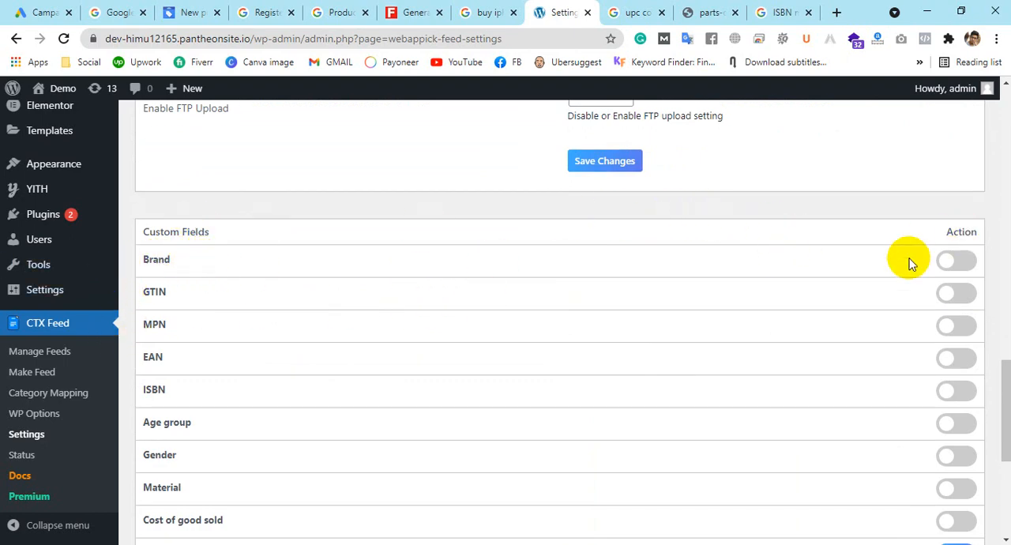
click(942, 274)
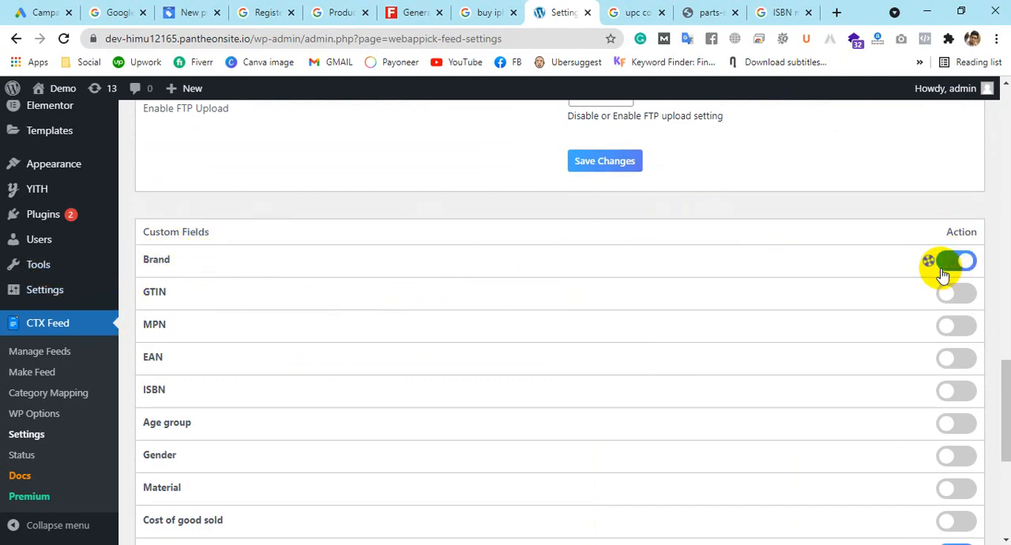
scroll(740, 257, down, 1)
click(959, 224)
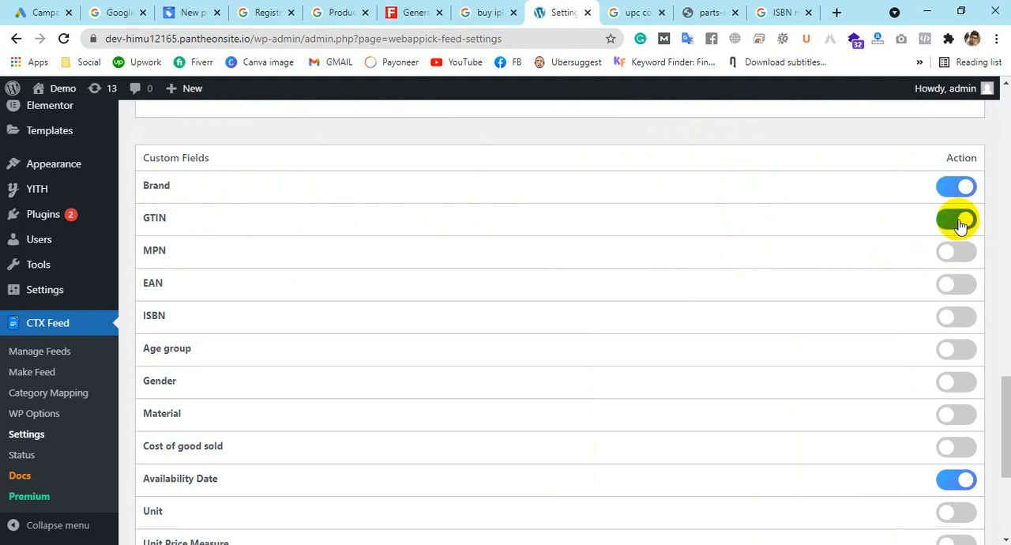
click(971, 257)
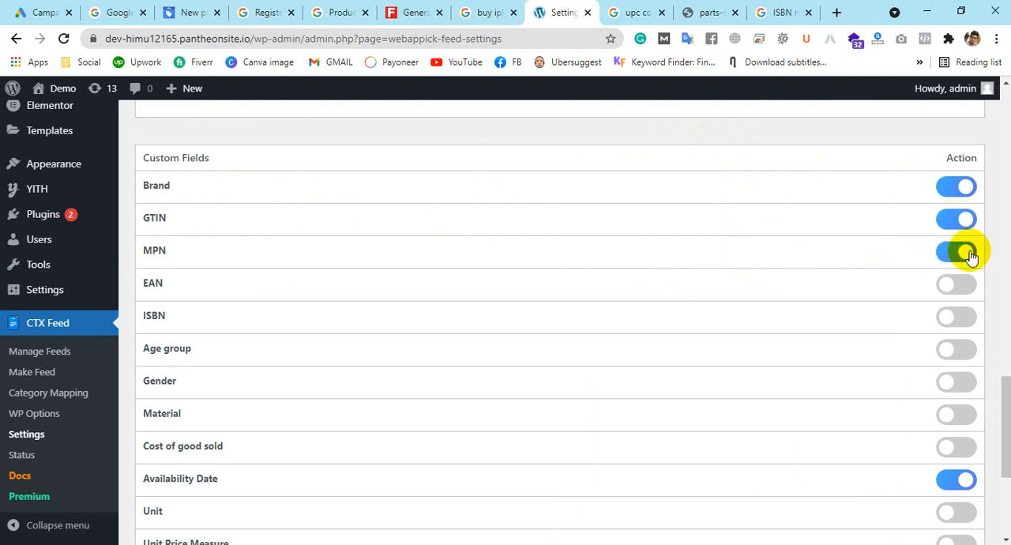
click(956, 320)
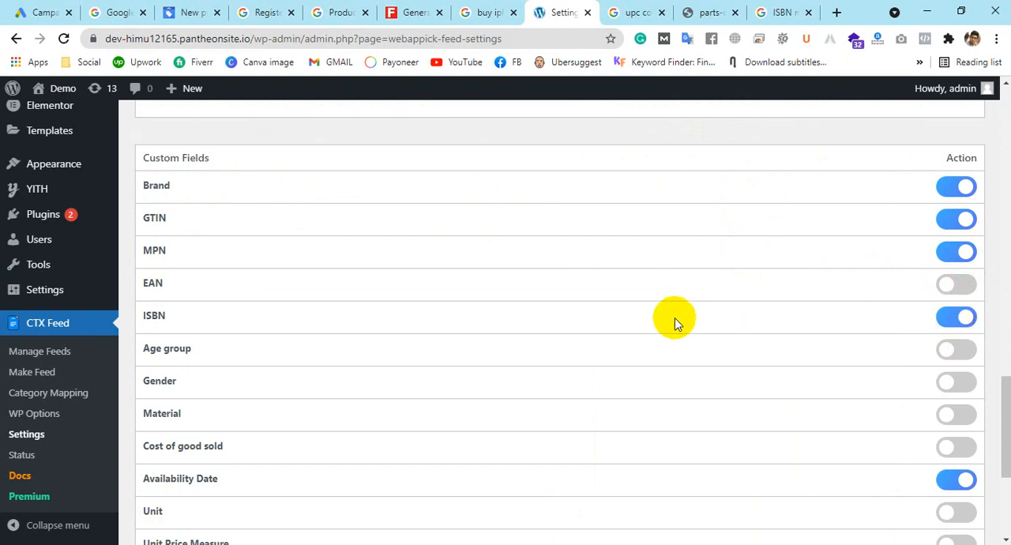
click(954, 352)
click(956, 283)
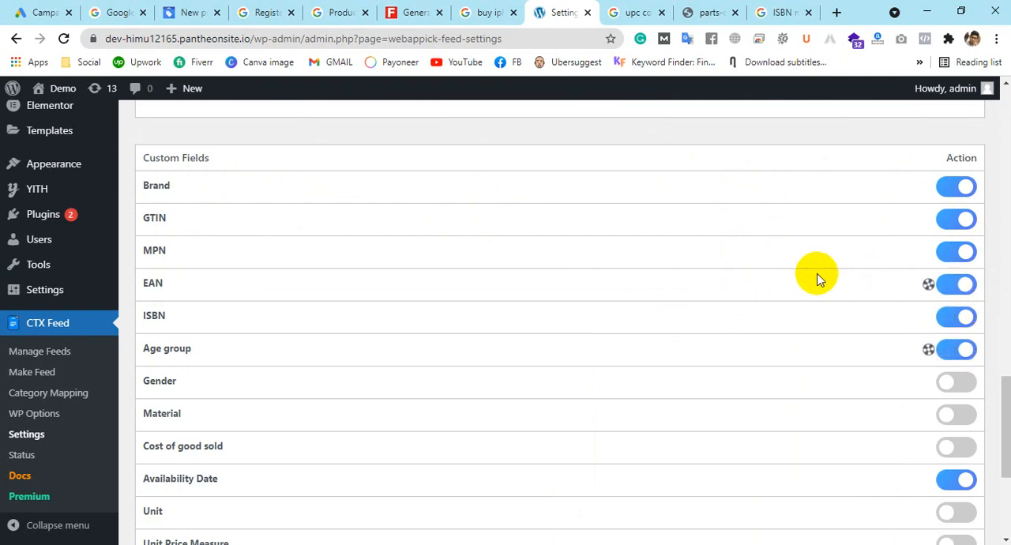
Step: Enable the Gender, Material, Cost of good sold, Unit, Unit Price Measure and Unit Price Base Measure custom fields
scroll(908, 300, down, 1)
click(957, 308)
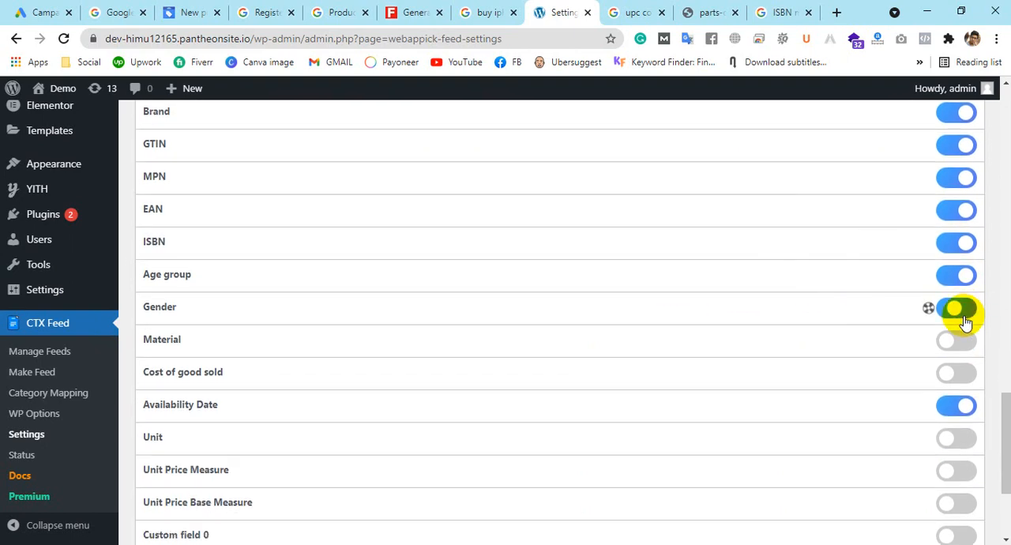
click(958, 376)
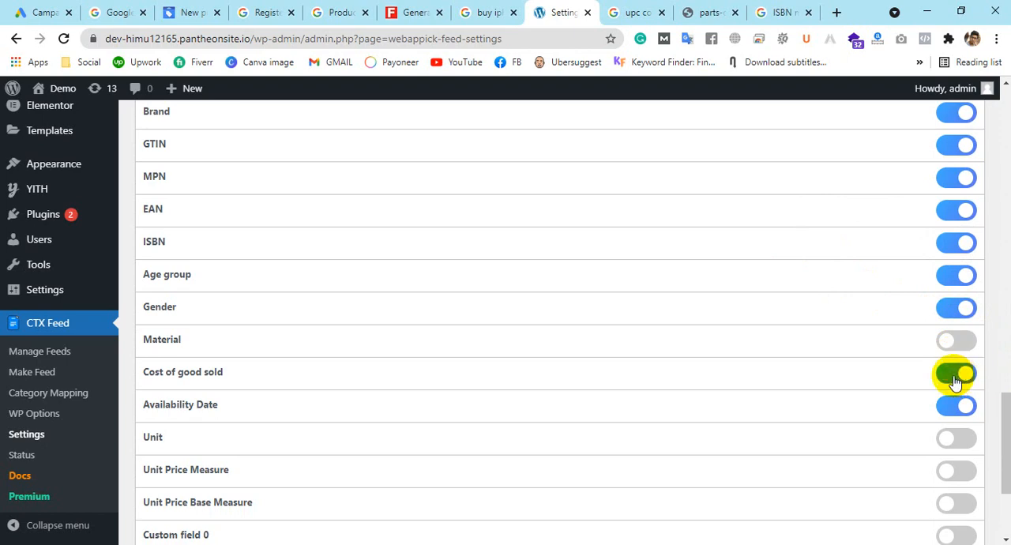
click(950, 340)
scroll(914, 298, down, 2)
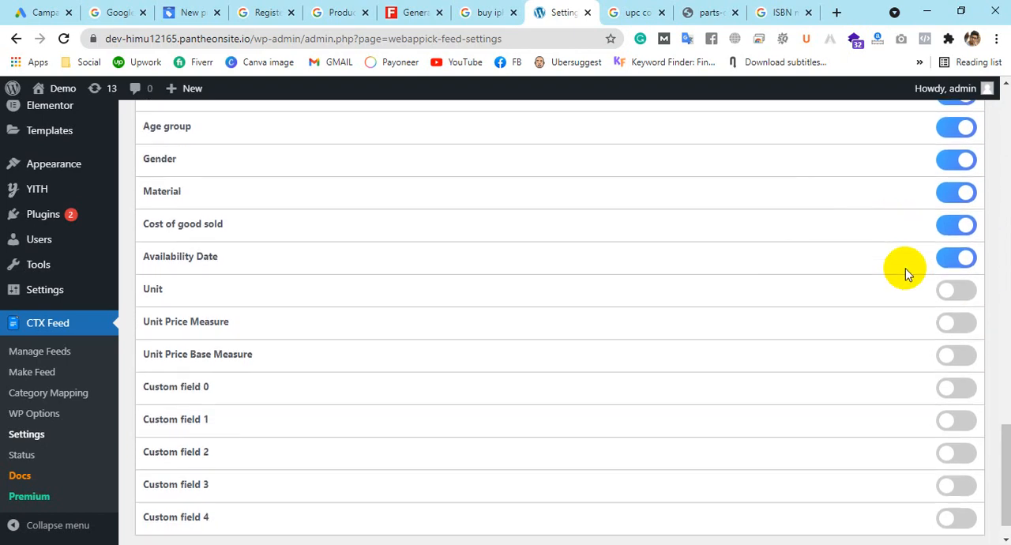
click(952, 294)
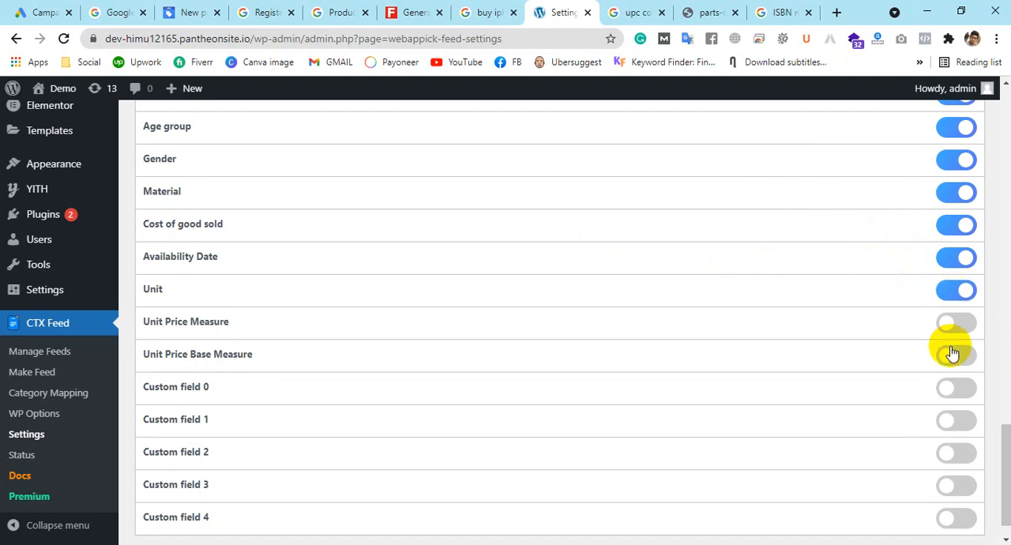
click(953, 355)
click(956, 323)
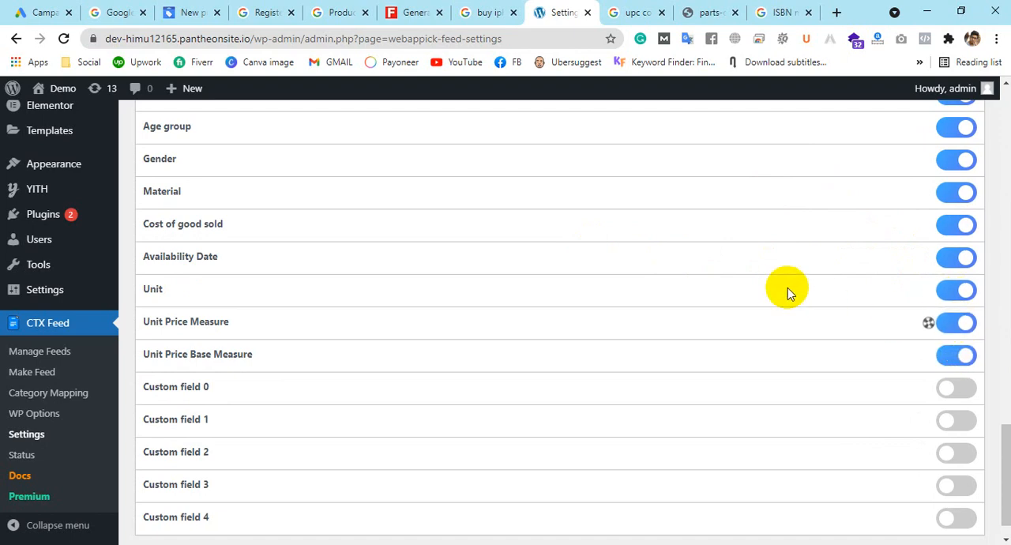
Step: Save the CTX Feed settings and check the custom fields list again
scroll(671, 288, down, 1)
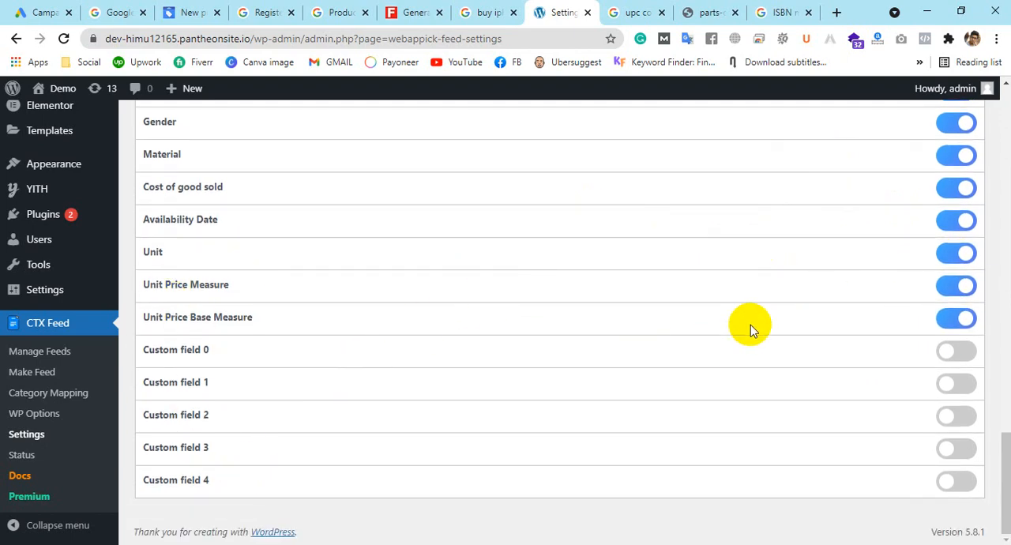
scroll(750, 324, up, 7)
click(590, 352)
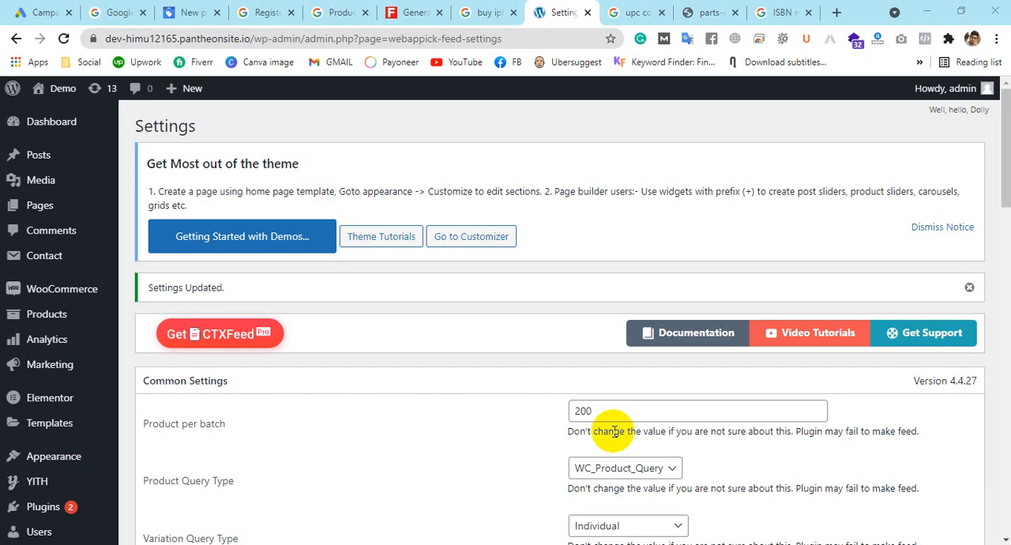
scroll(560, 312, down, 2)
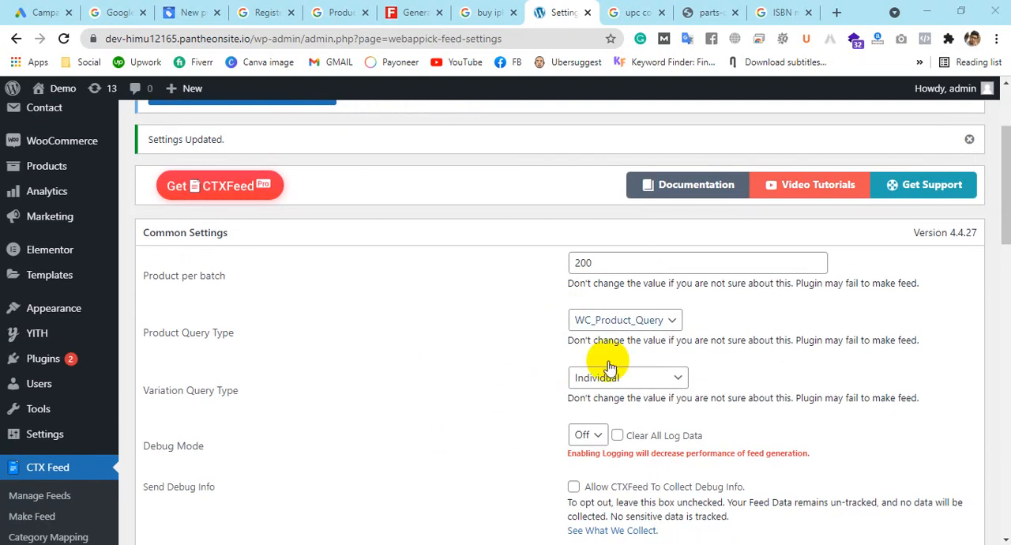
scroll(523, 384, down, 6)
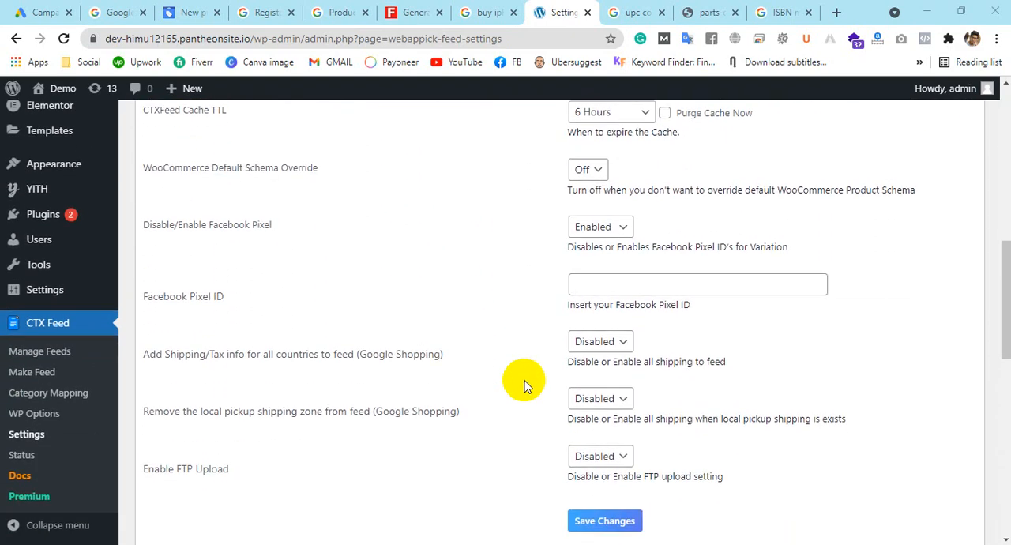
scroll(523, 384, down, 9)
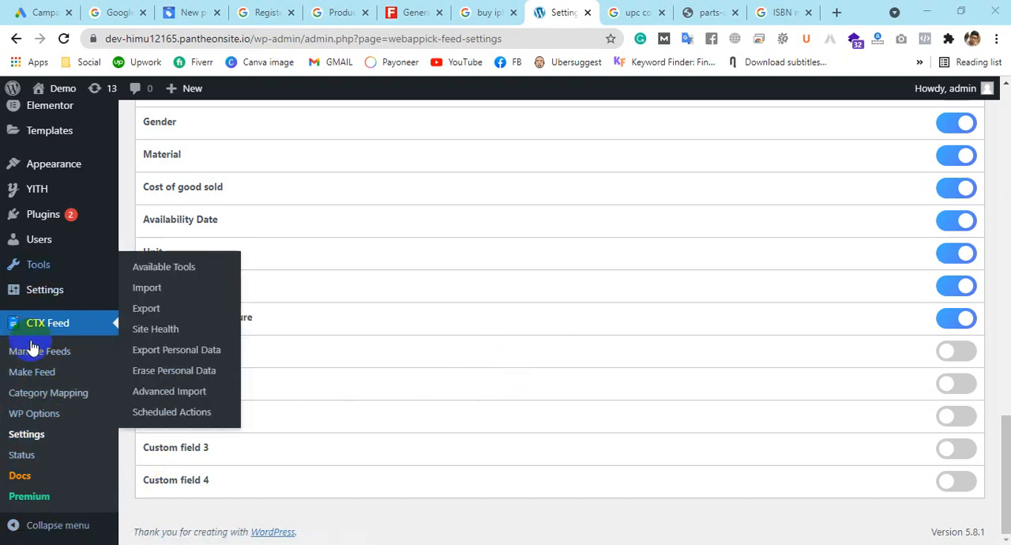
Step: Start a new CTX Feed feed and choose the Google Shopping template for it
click(35, 374)
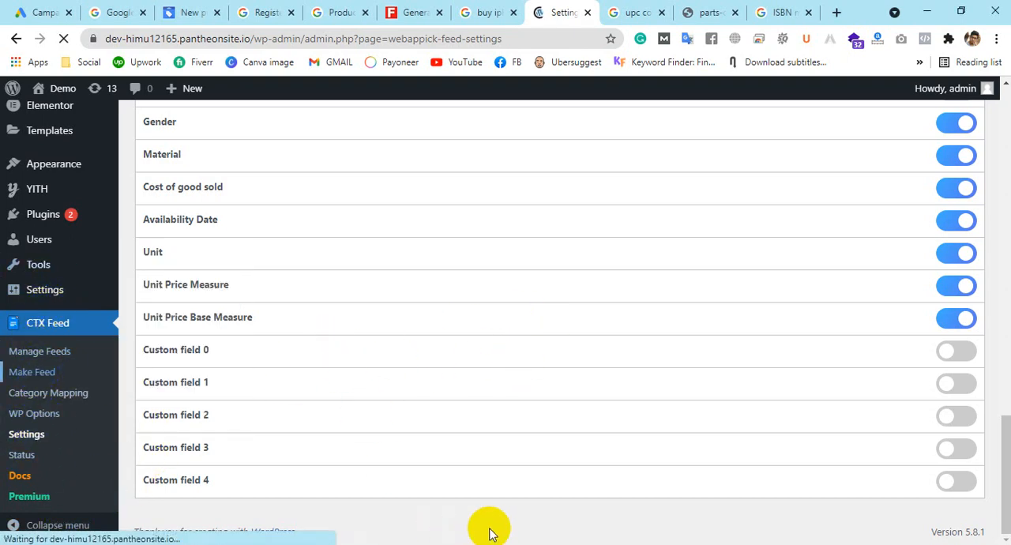
scroll(496, 397, down, 2)
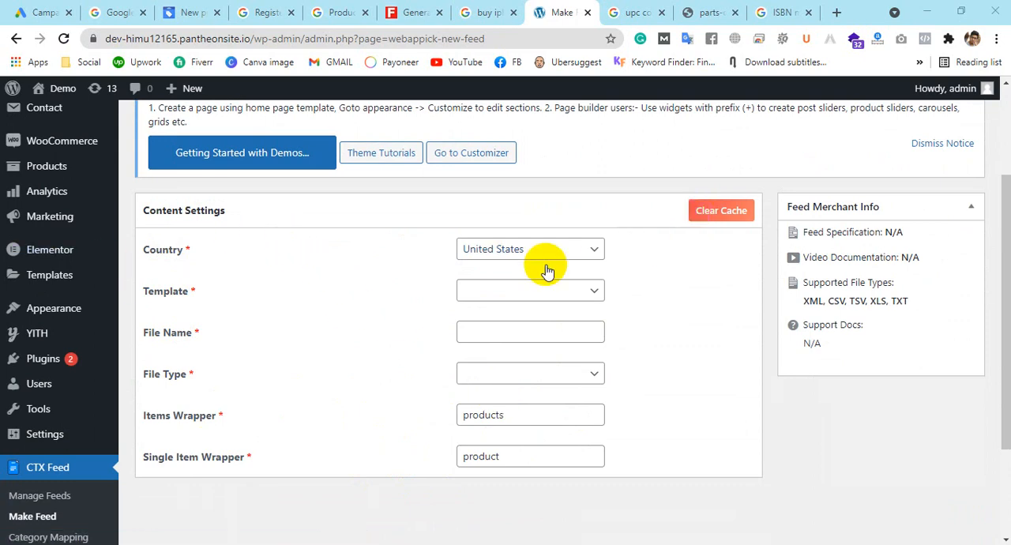
click(582, 290)
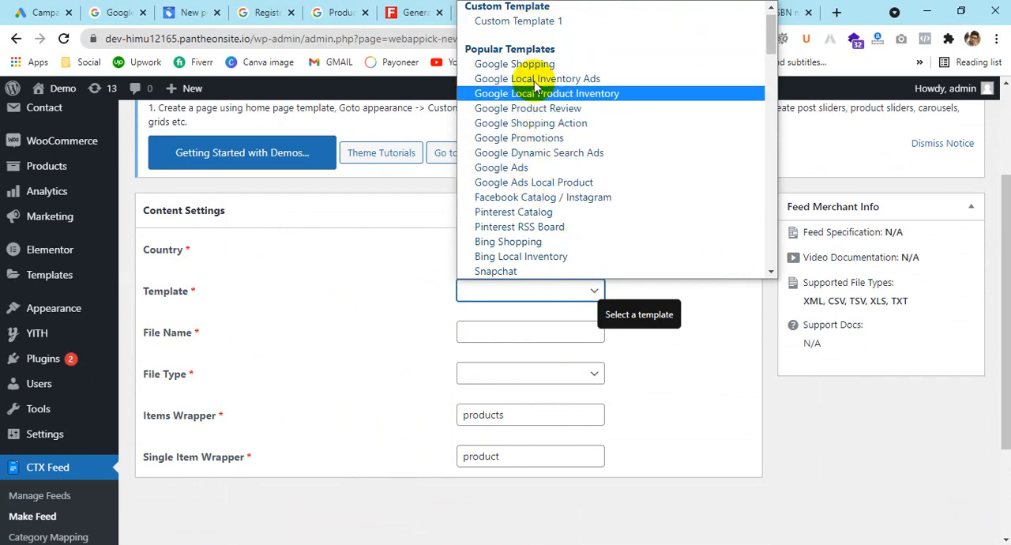
scroll(525, 95, down, 10)
scroll(575, 150, down, 15)
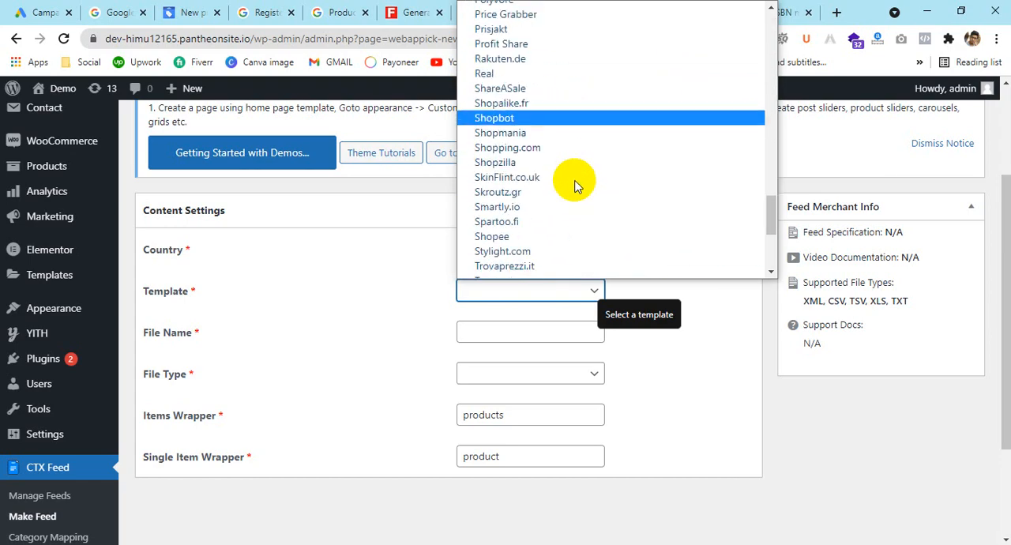
scroll(545, 229, up, 10)
scroll(562, 220, up, 10)
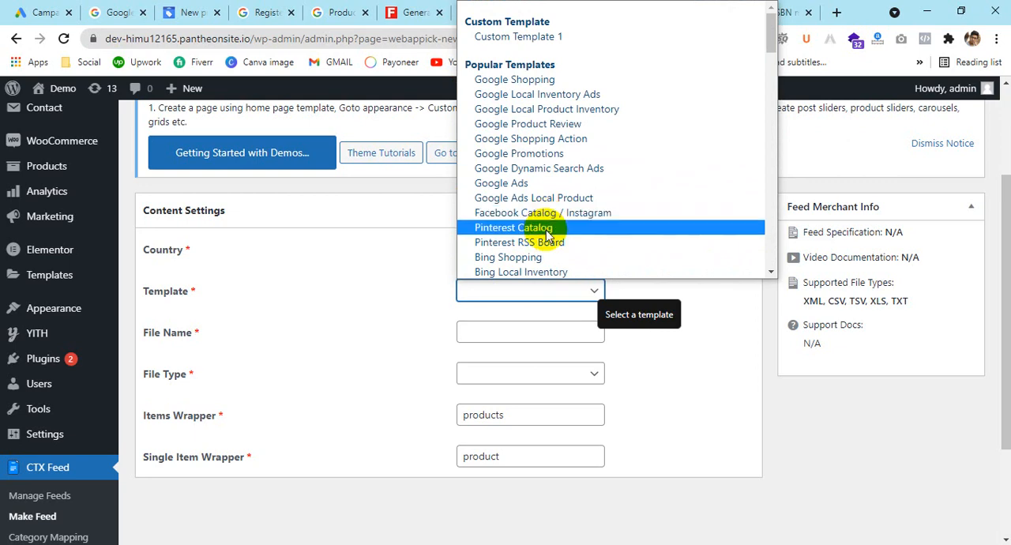
click(543, 85)
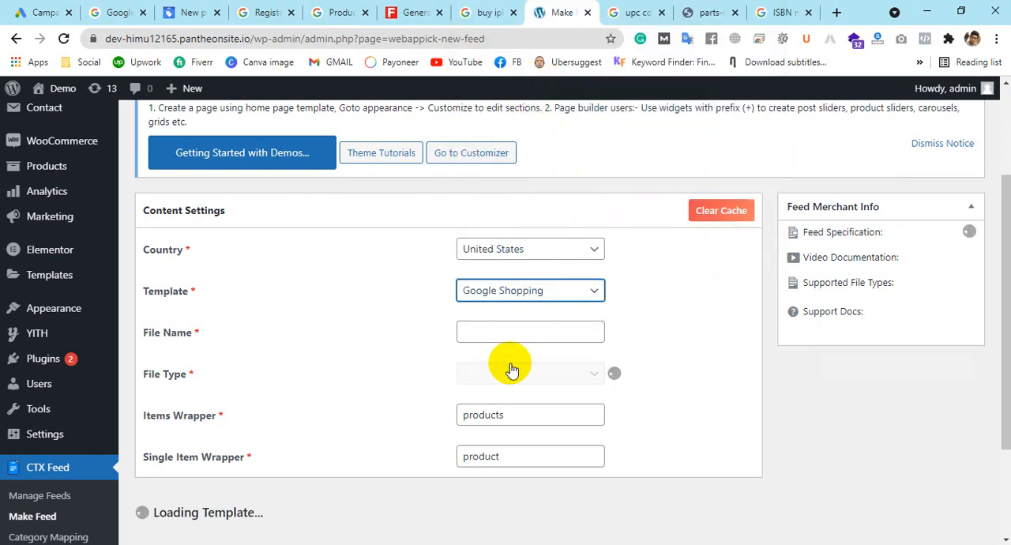
Step: Change the feed template from Bing Local Inventory back to Google Shopping
scroll(535, 336, down, 1)
click(530, 216)
click(518, 394)
click(415, 257)
click(540, 216)
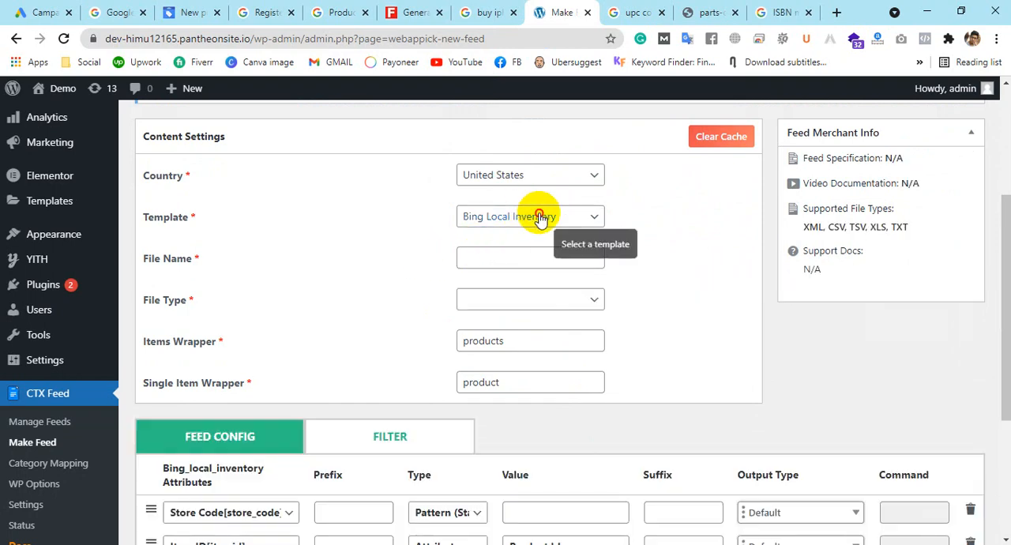
click(530, 305)
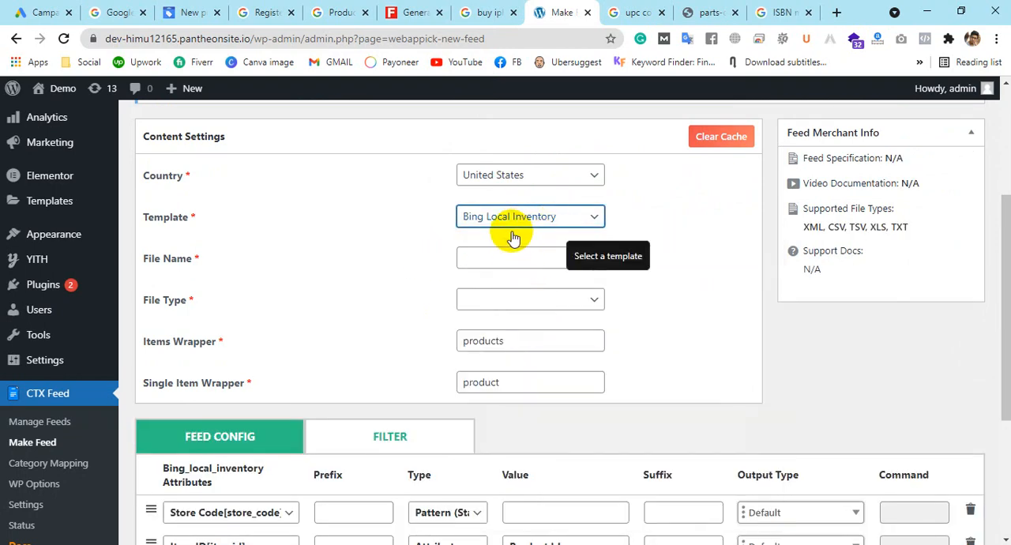
Step: Name the feed file GMC and set its file type to CSV
click(491, 260)
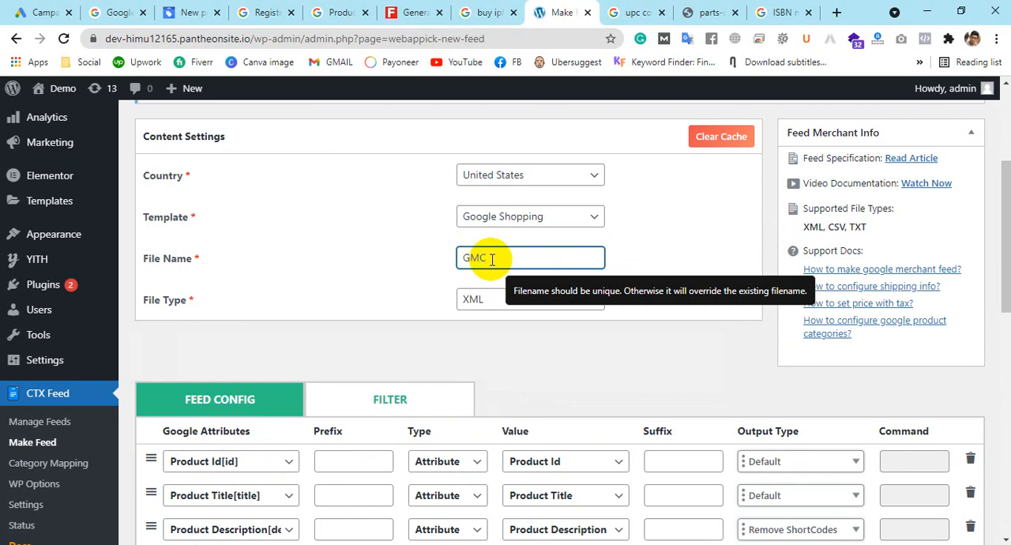
click(654, 242)
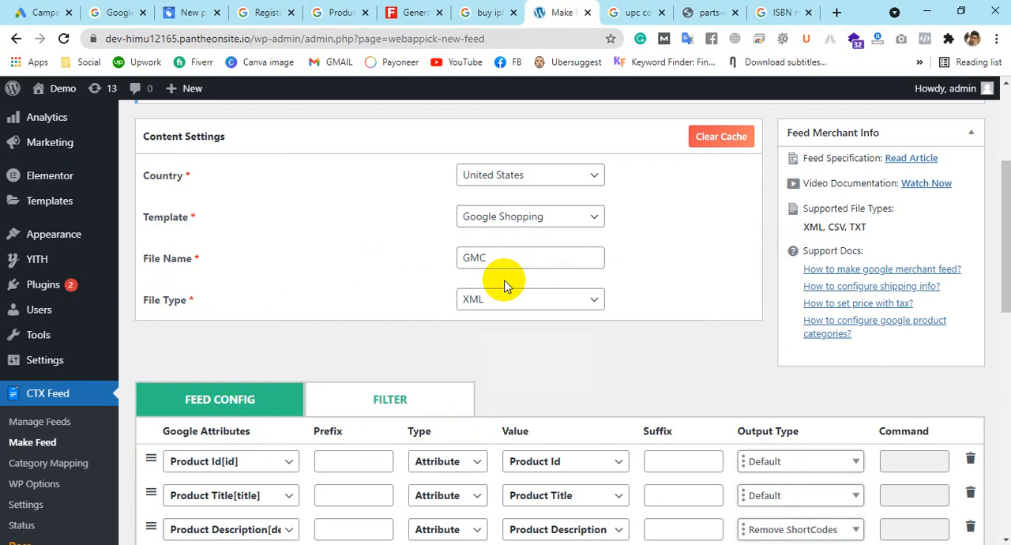
click(572, 299)
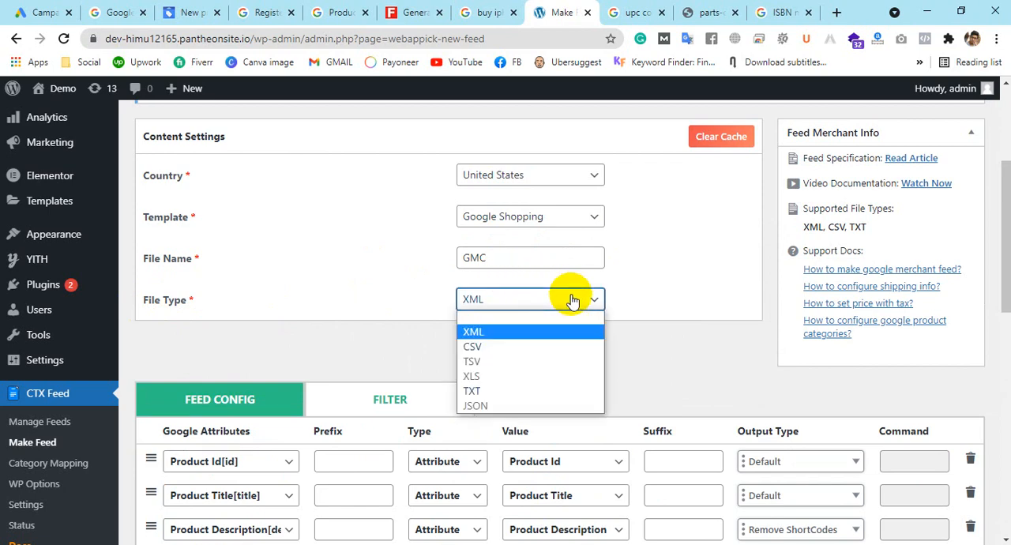
click(477, 347)
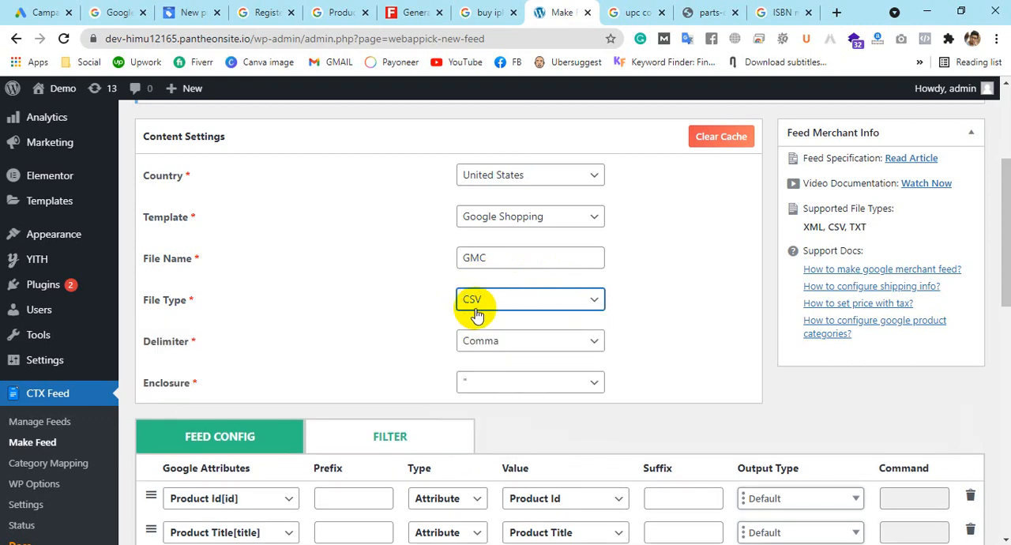
Step: Check the feed input methods in Google Merchant Center, and review the CTX Feed Delimiter and Enclosure options
click(190, 8)
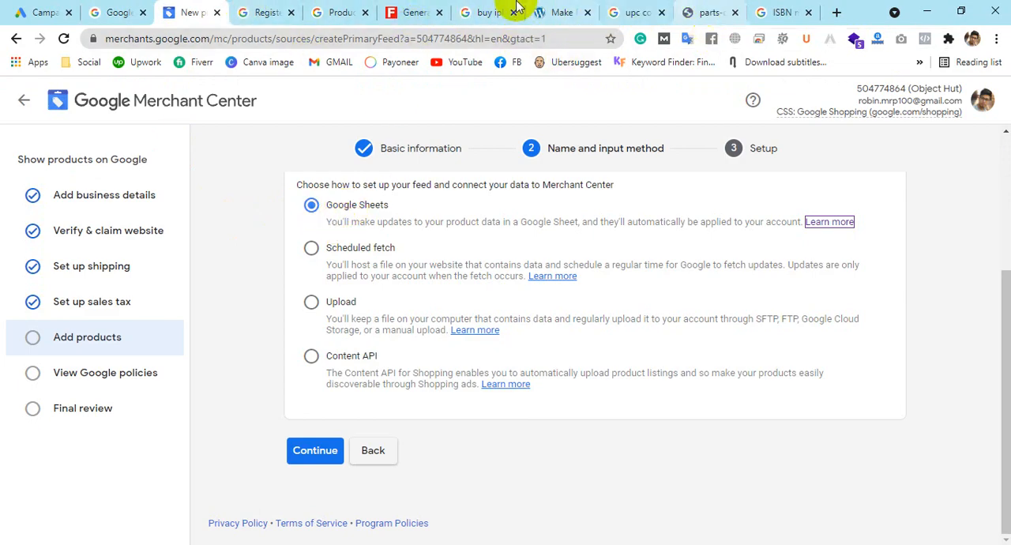
click(541, 12)
scroll(433, 294, down, 1)
click(530, 267)
click(365, 266)
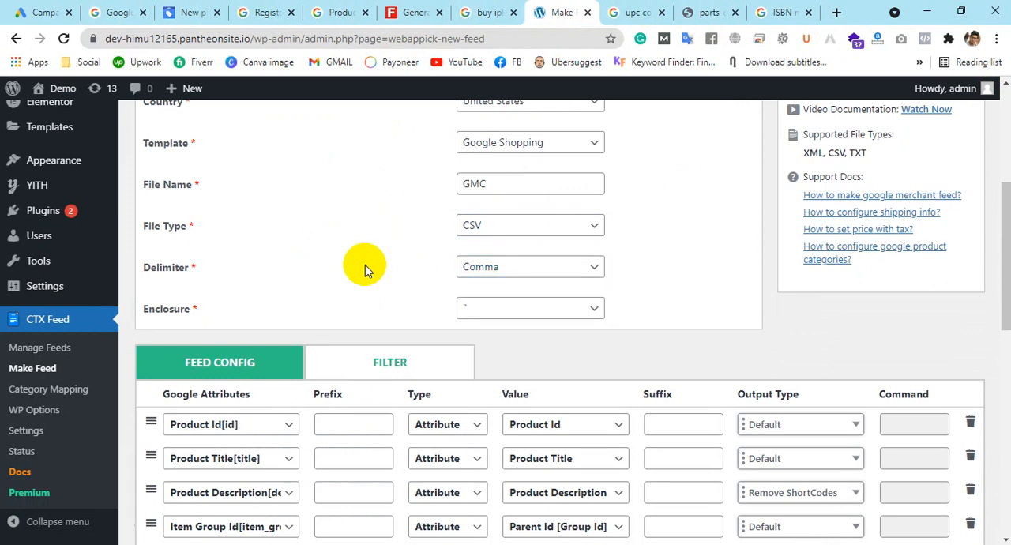
click(476, 309)
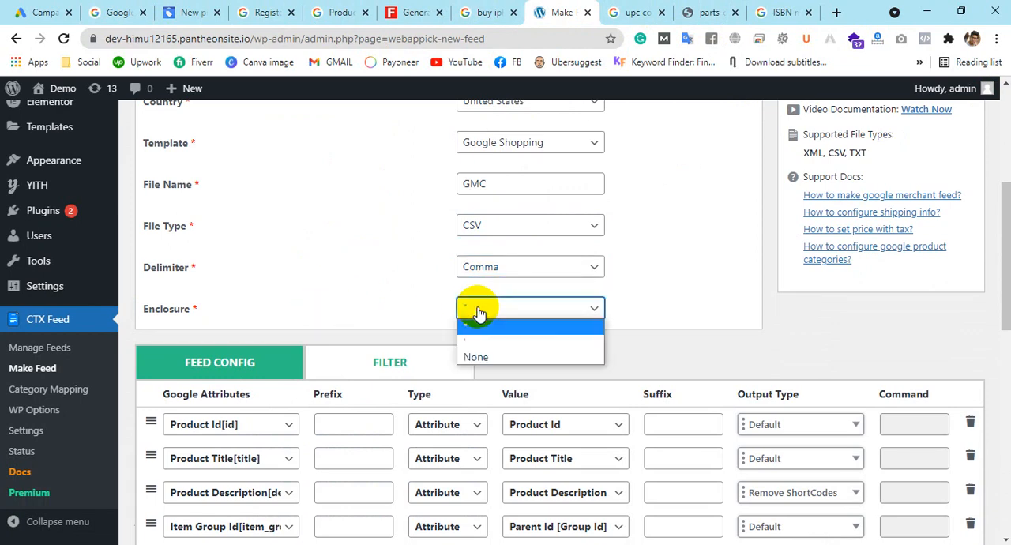
click(394, 303)
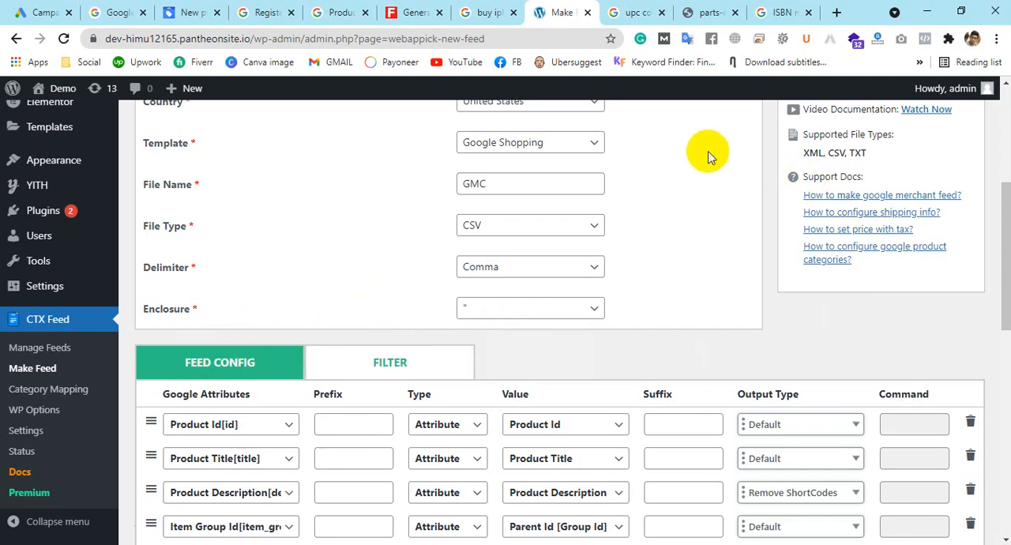
Step: Examine the Google attribute choices and the Prefix, Type, Value, Suffix and Command settings of the Product Id row
scroll(710, 154, down, 3)
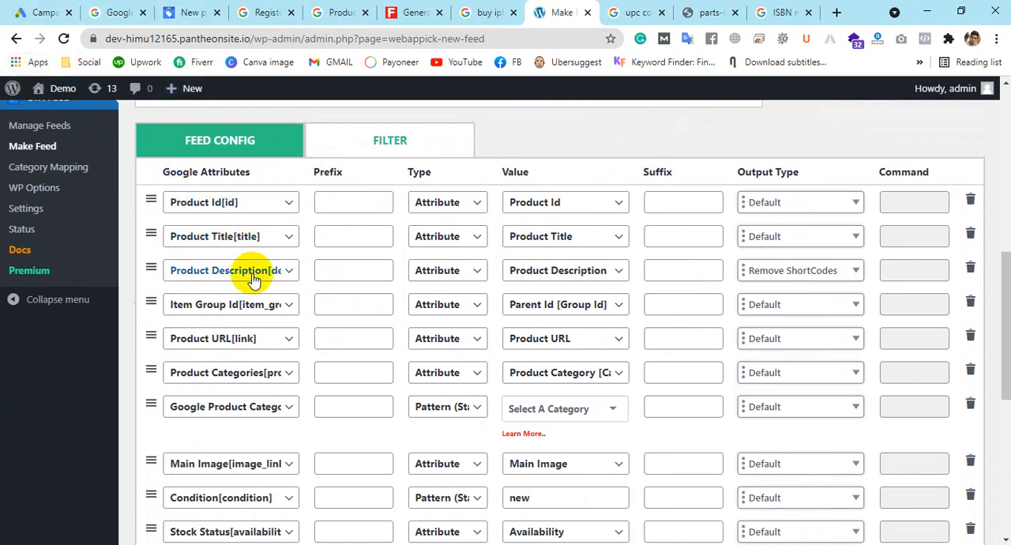
click(261, 204)
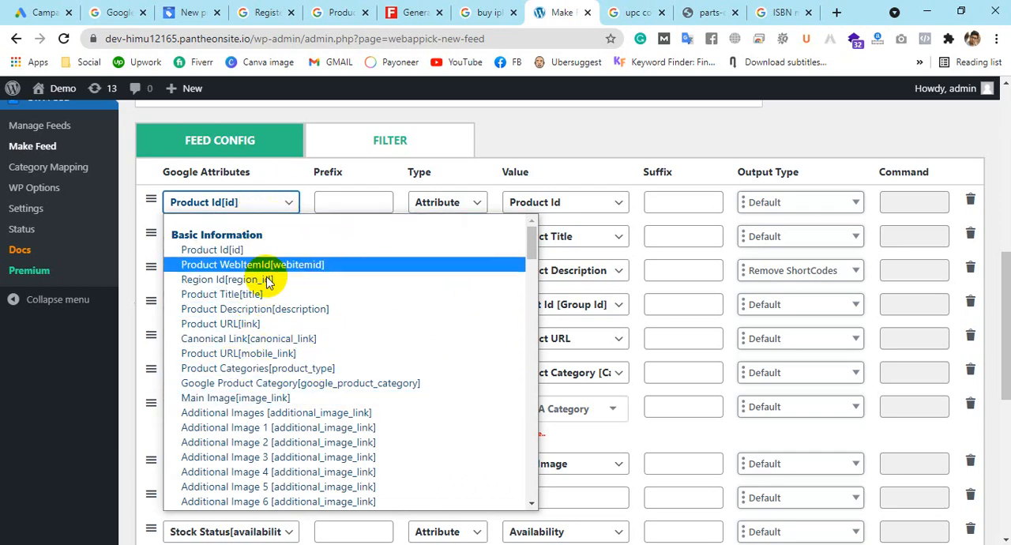
scroll(417, 308, down, 5)
scroll(368, 332, down, 15)
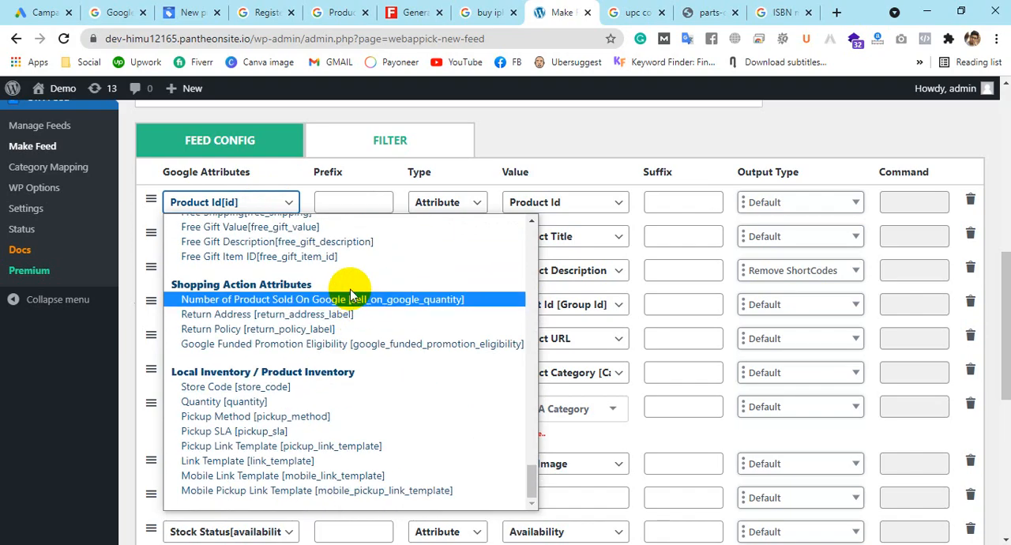
scroll(345, 339, up, 20)
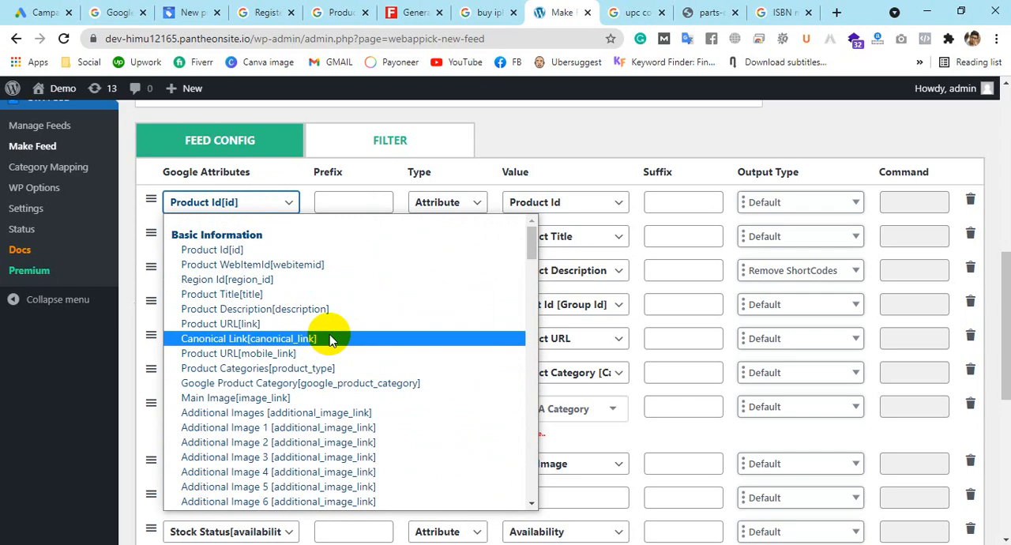
click(257, 256)
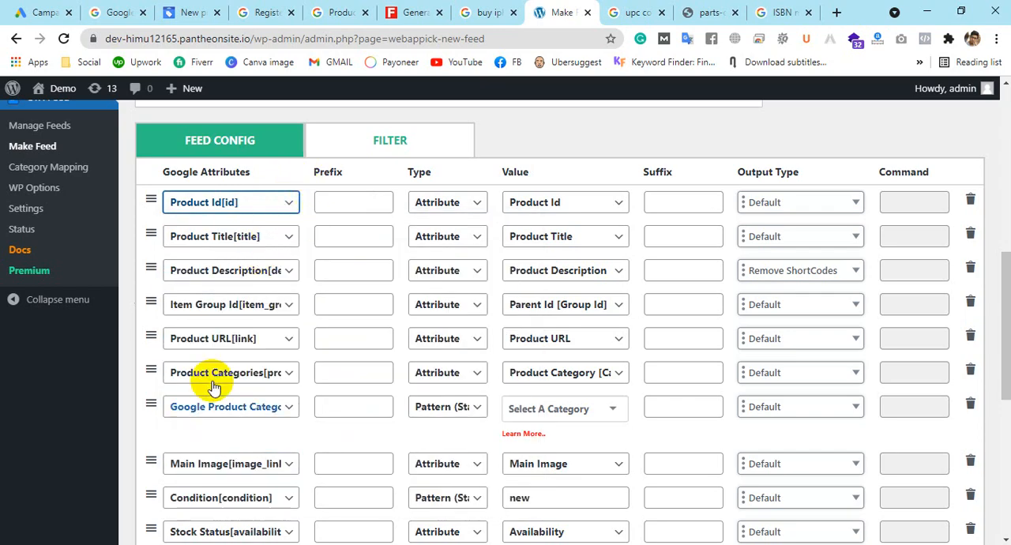
click(363, 234)
click(445, 203)
click(454, 222)
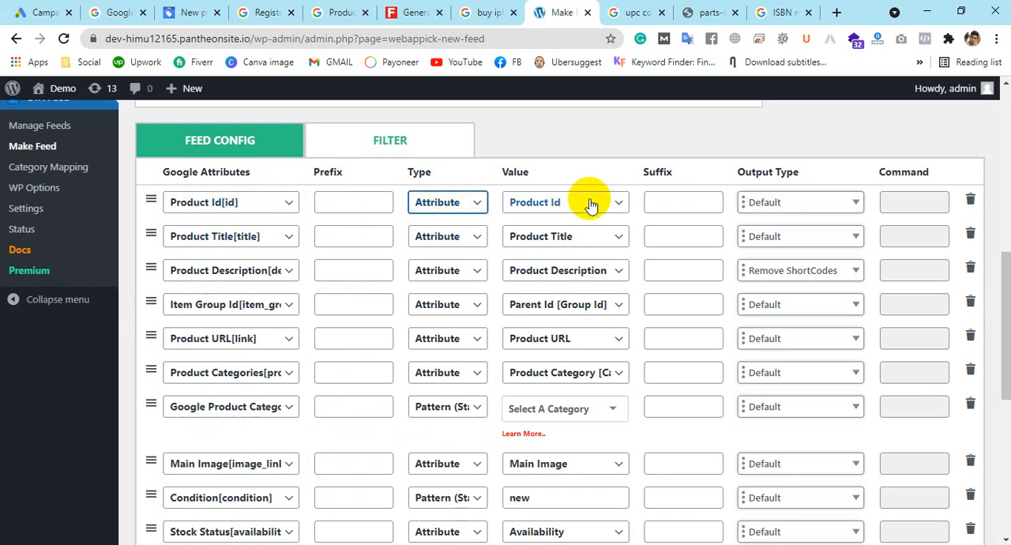
key(Tab)
click(684, 203)
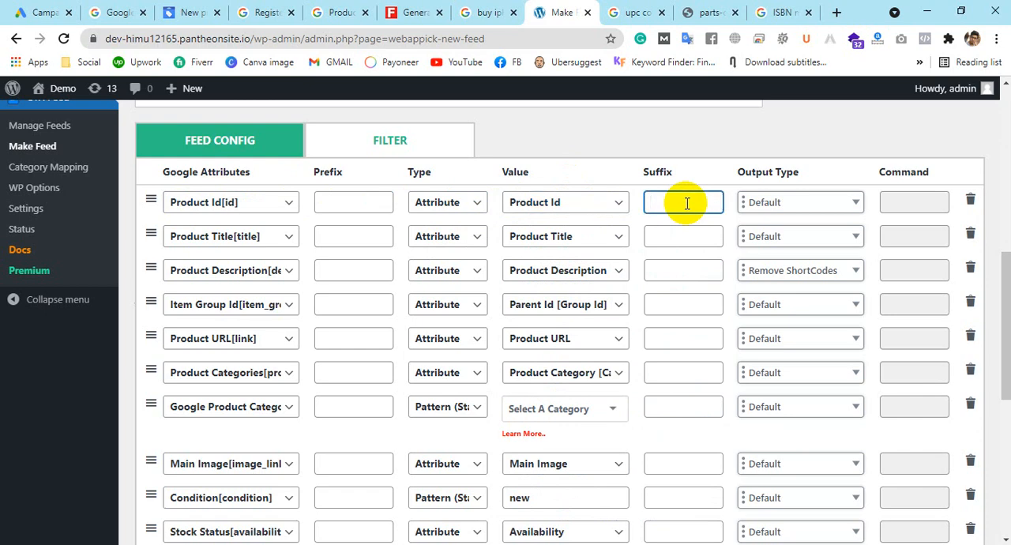
click(913, 200)
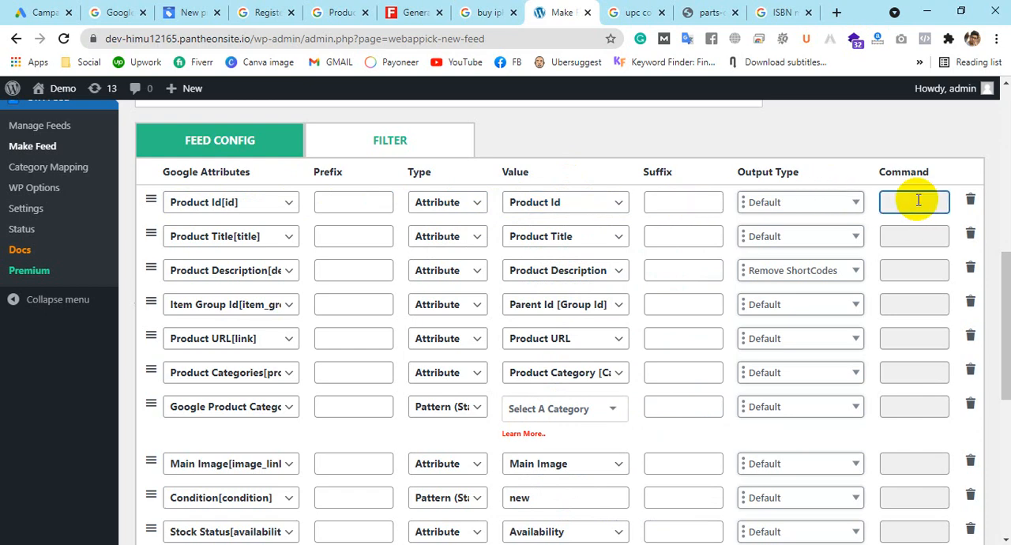
Step: Clear and reselect Default as the output type of the Product Id attribute
click(835, 203)
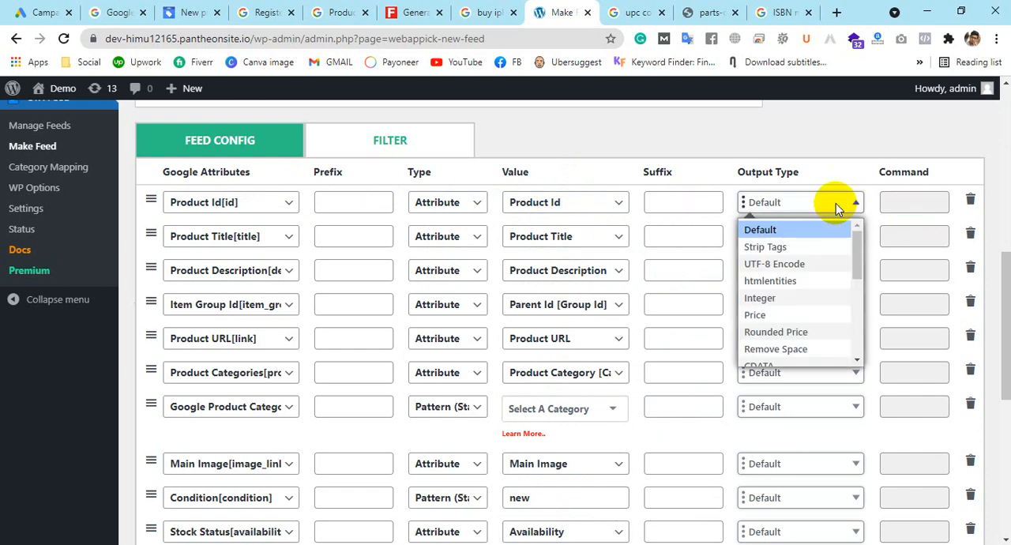
click(760, 229)
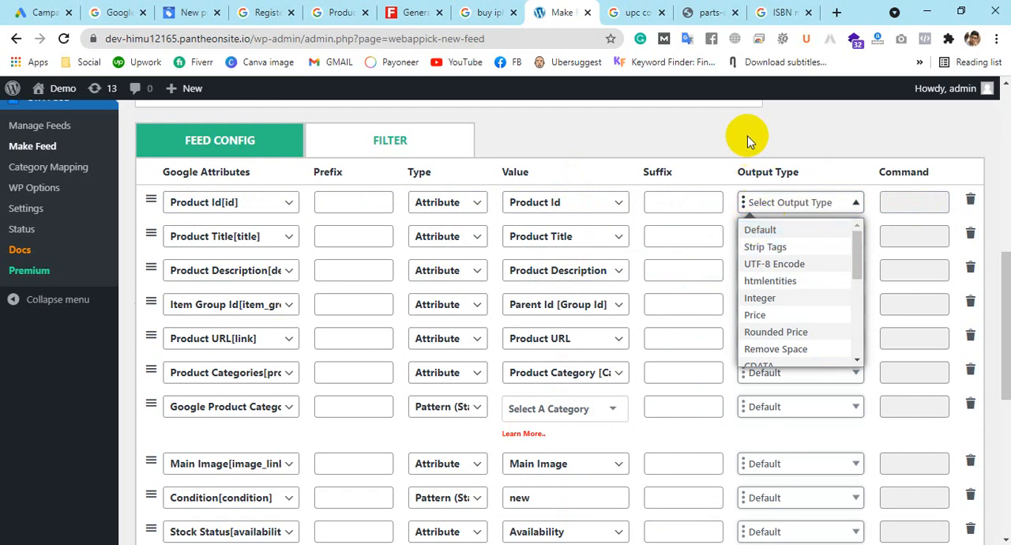
click(723, 221)
click(746, 205)
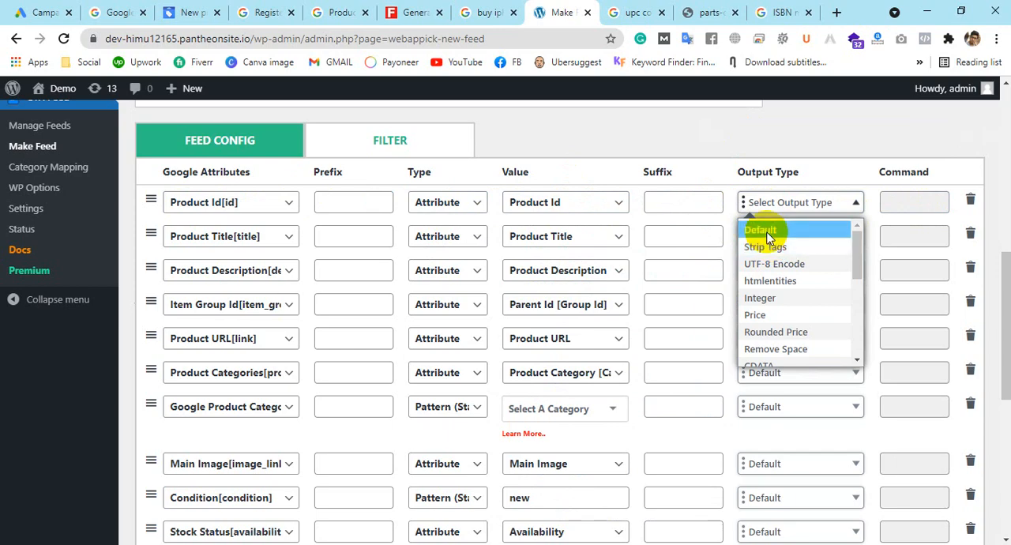
click(684, 131)
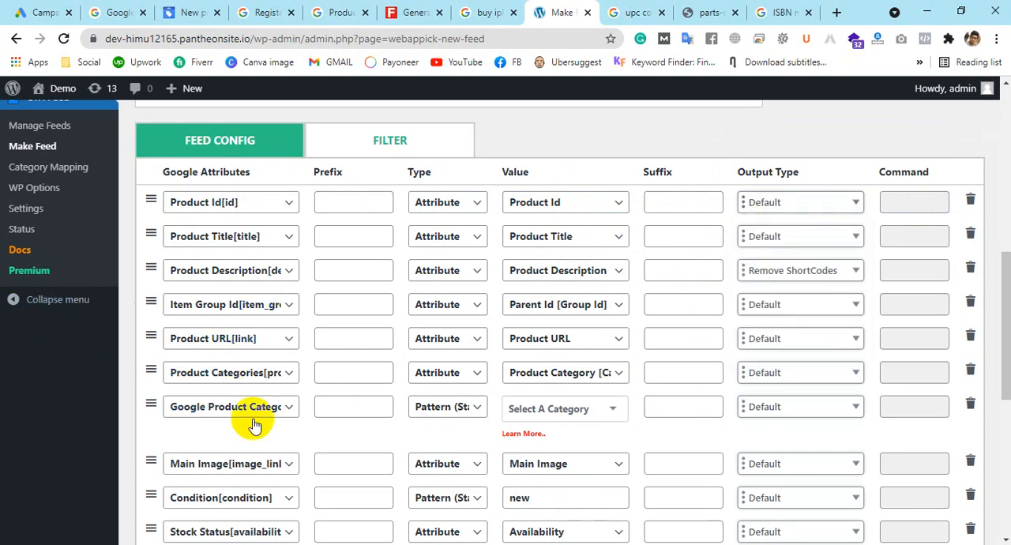
Step: Delete the Additional Image 5, Additional Image 4 and Canonical Link attributes from the feed configuration
scroll(268, 312, down, 2)
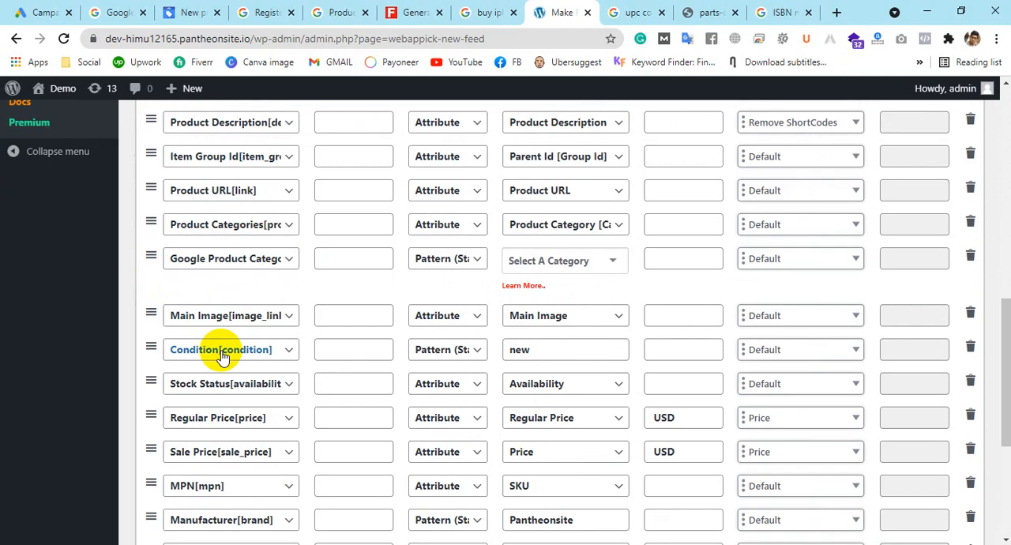
scroll(222, 356, down, 4)
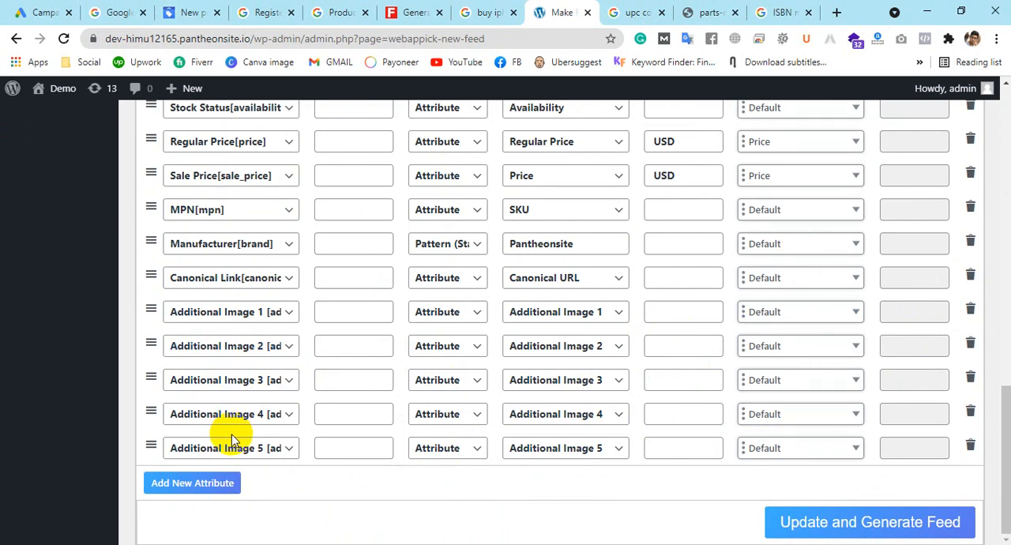
click(969, 445)
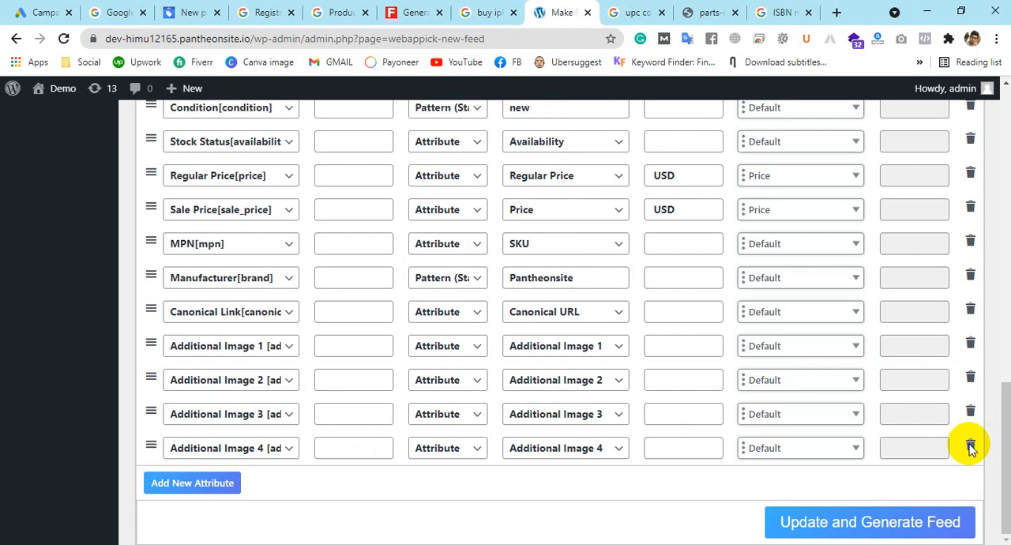
click(969, 445)
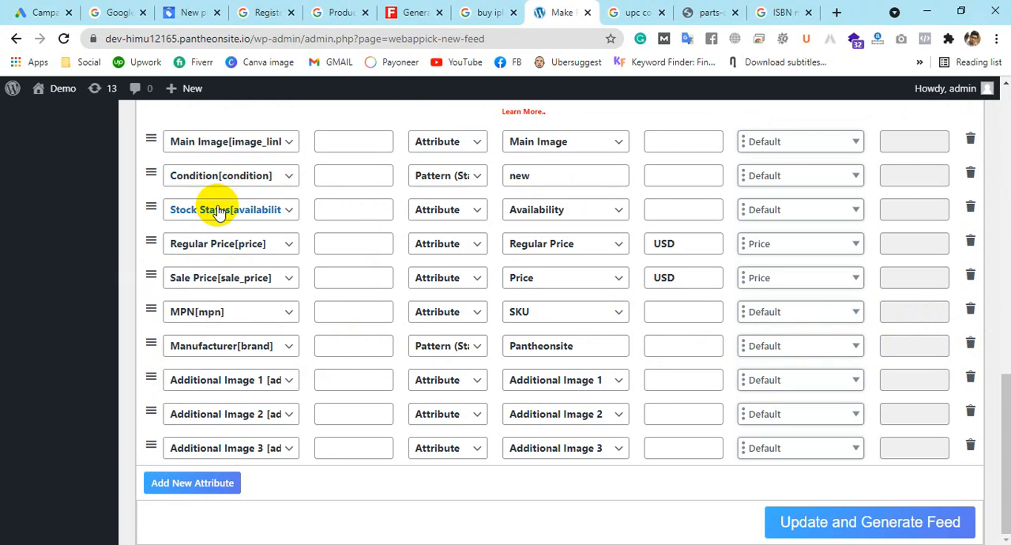
Step: Review the Google Product Category attribute choices and the remaining rows of the feed configuration
scroll(220, 212, up, 1)
click(242, 170)
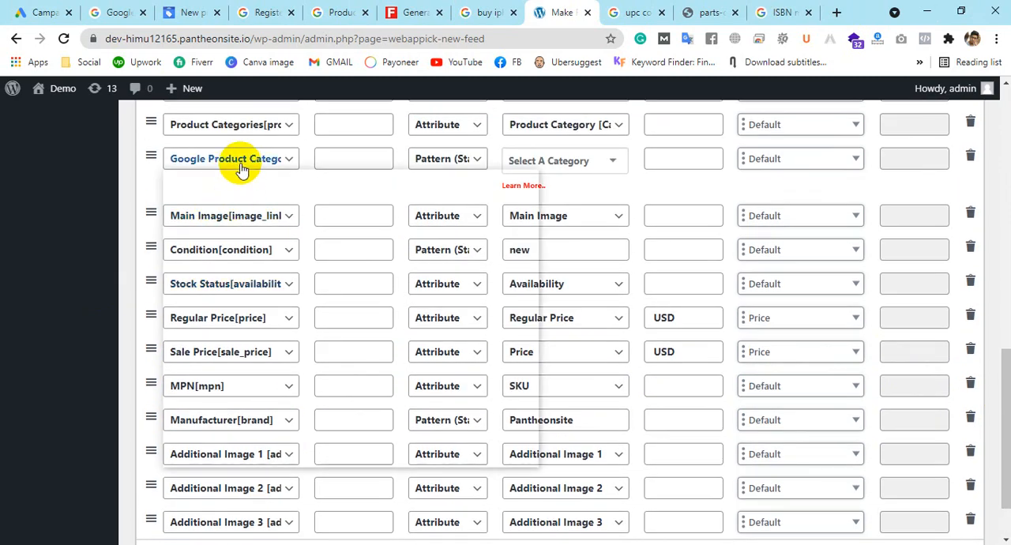
click(239, 165)
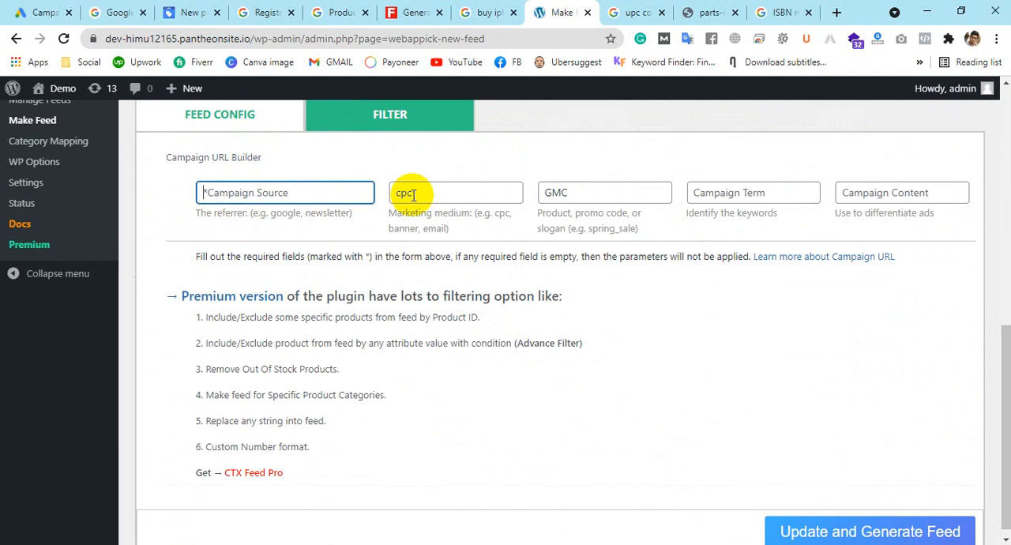
click(413, 197)
click(665, 192)
click(209, 115)
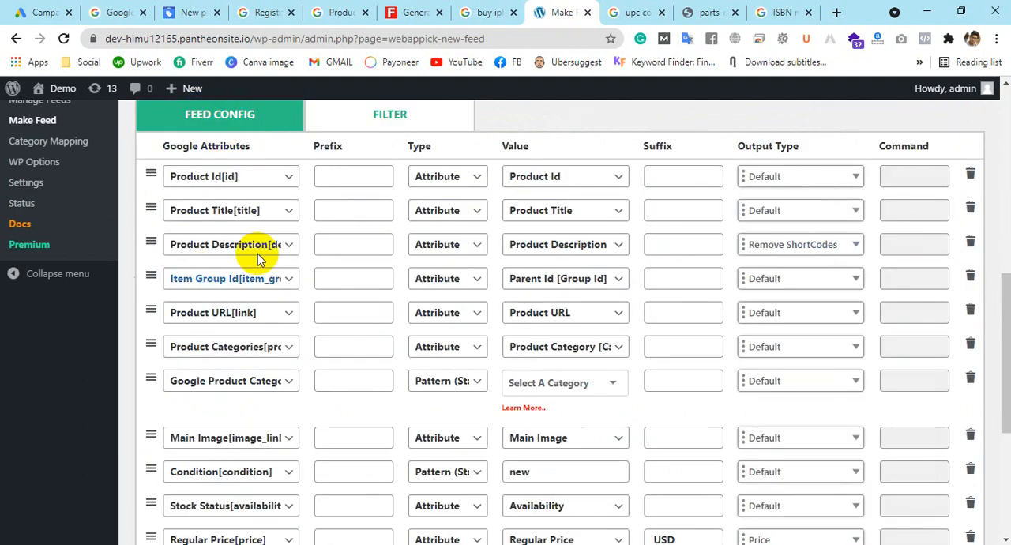
Step: Update and generate the feed from the finished configuration, and check the generation status on the Manage Feed page
scroll(749, 207, down, 4)
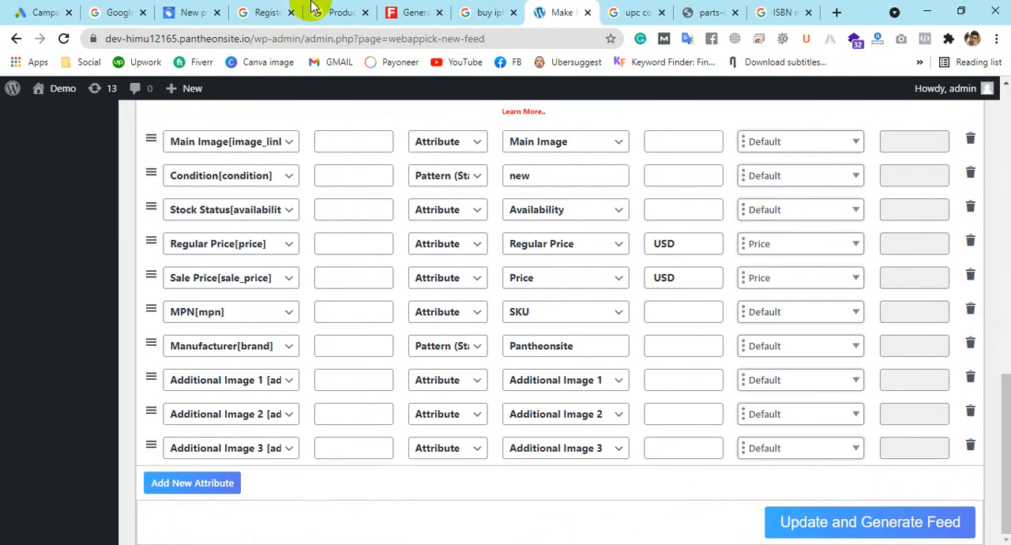
click(883, 527)
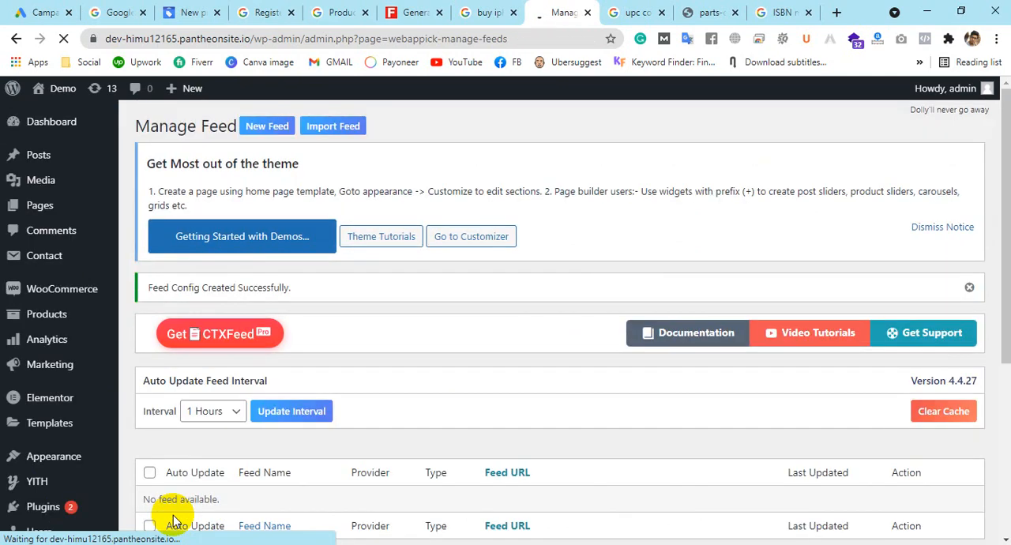
scroll(204, 280, down, 3)
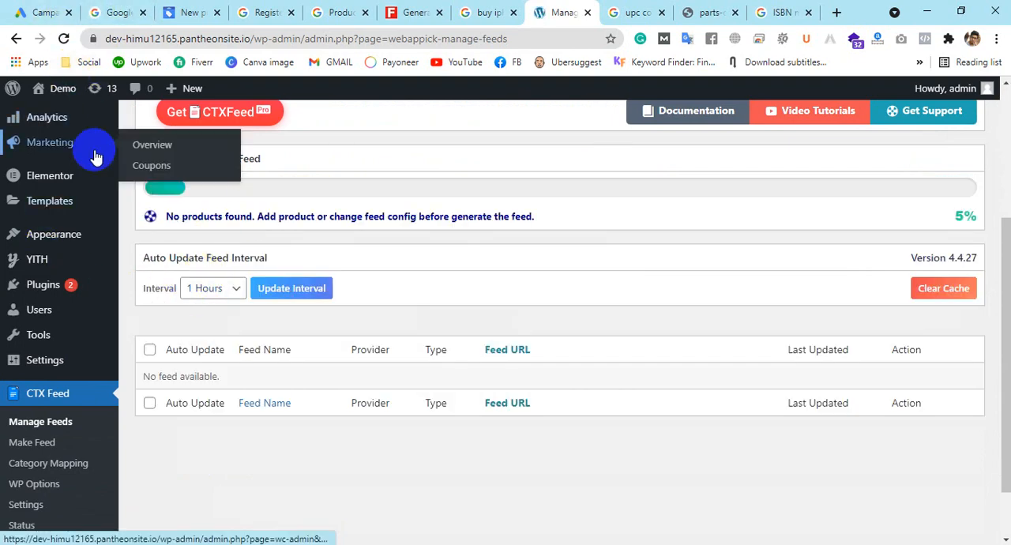
drag(155, 216, 241, 221)
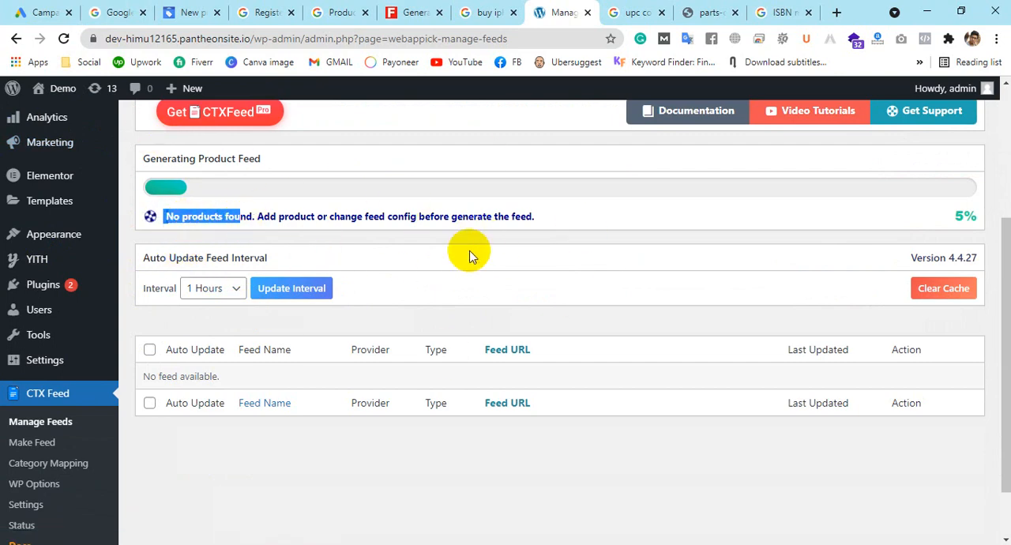
click(422, 224)
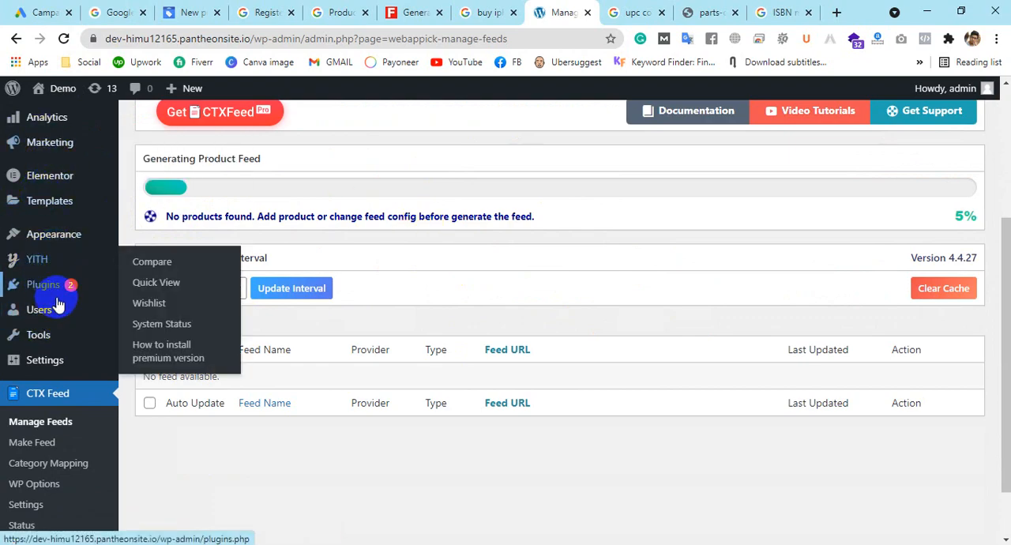
scroll(35, 261, down, 2)
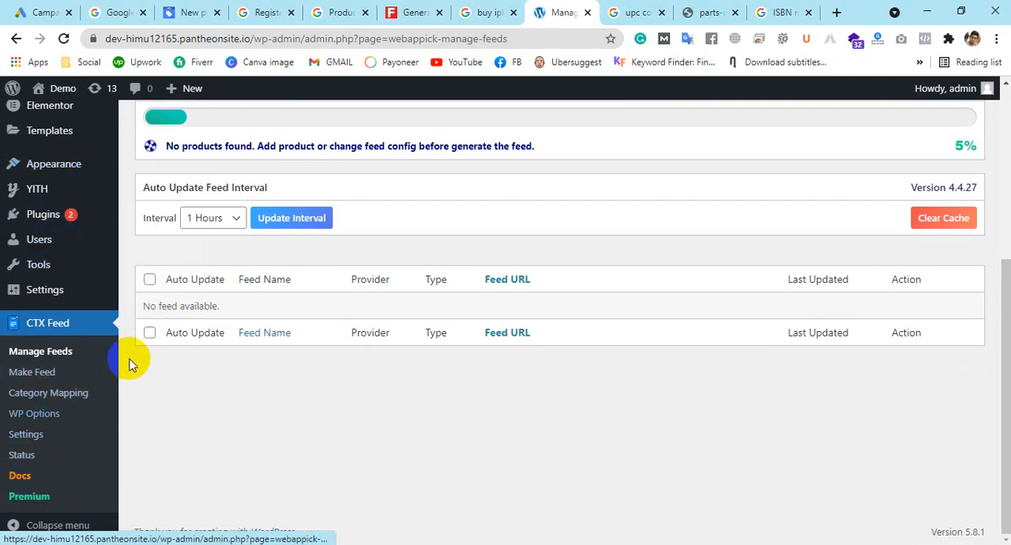
scroll(715, 418, up, 3)
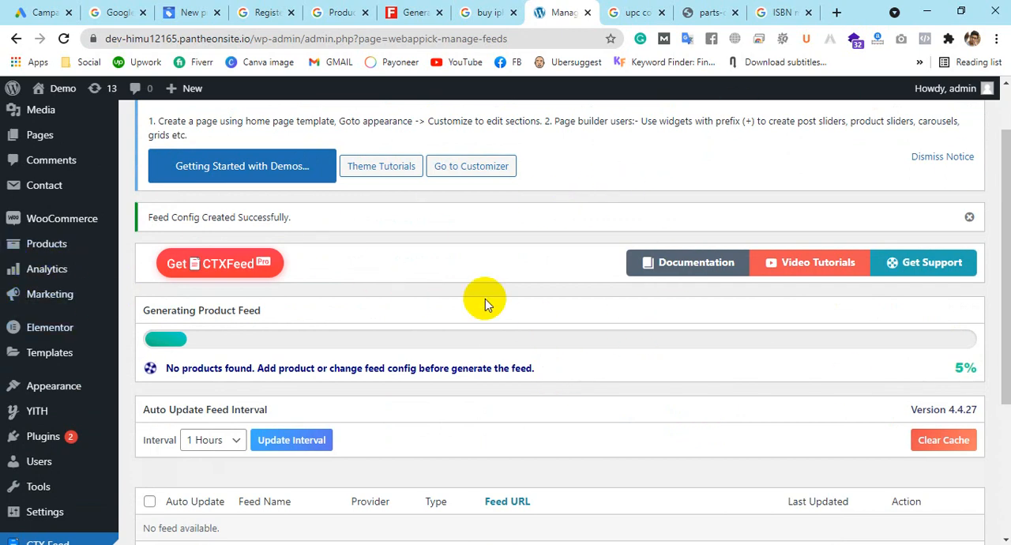
scroll(484, 300, down, 1)
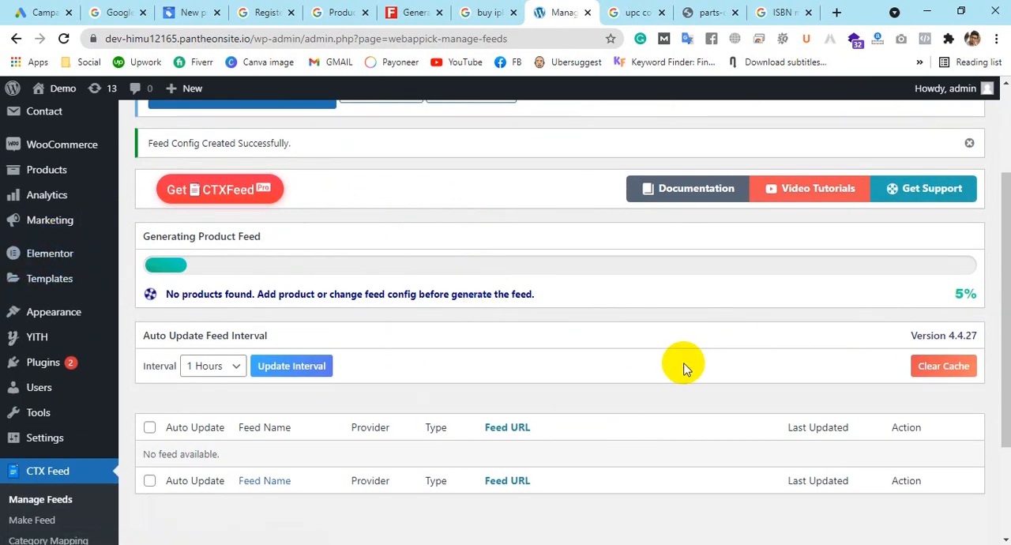
Step: Switch to Google Merchant Center and submit the primary feed name GMC with Google Sheets as the input method
click(190, 12)
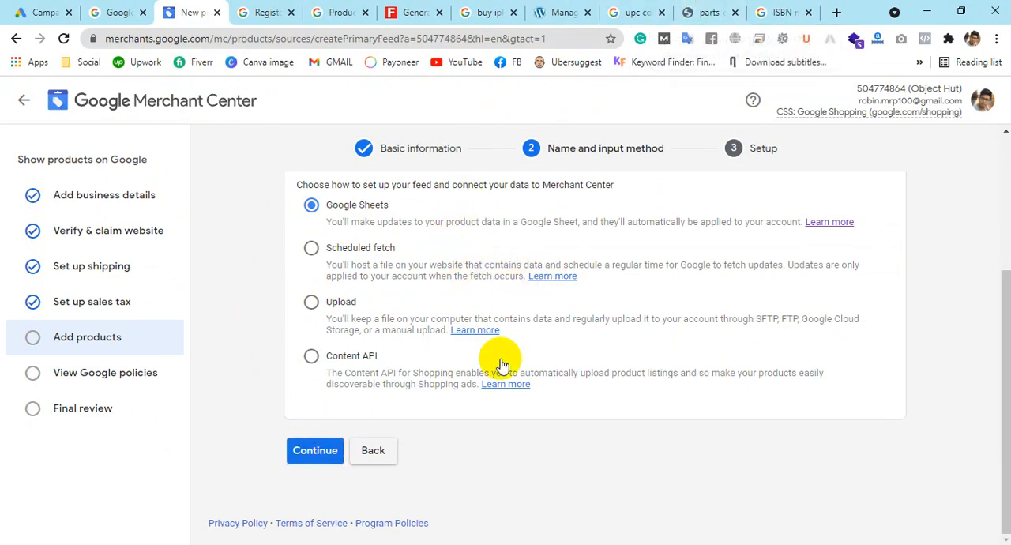
scroll(596, 324, up, 2)
click(425, 274)
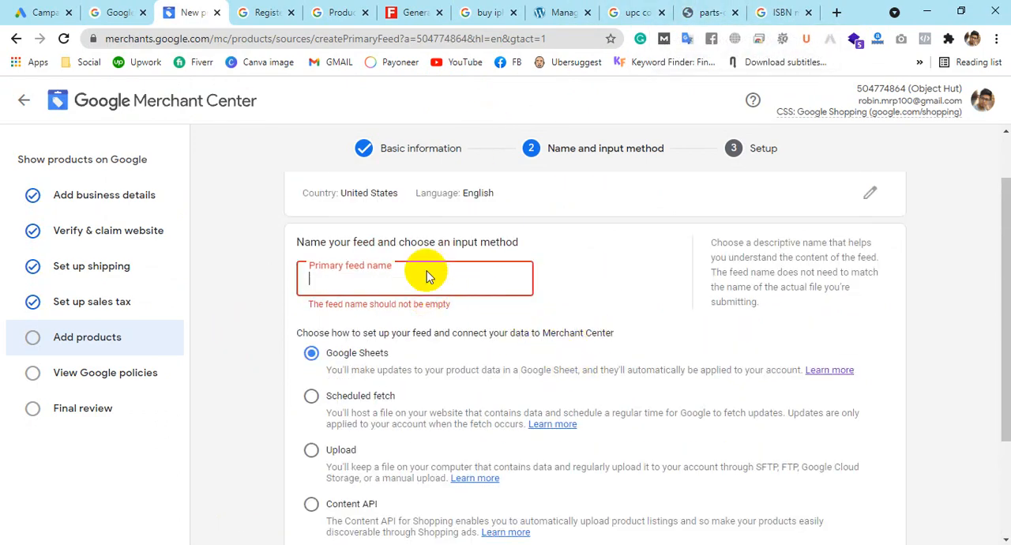
text(GMC)
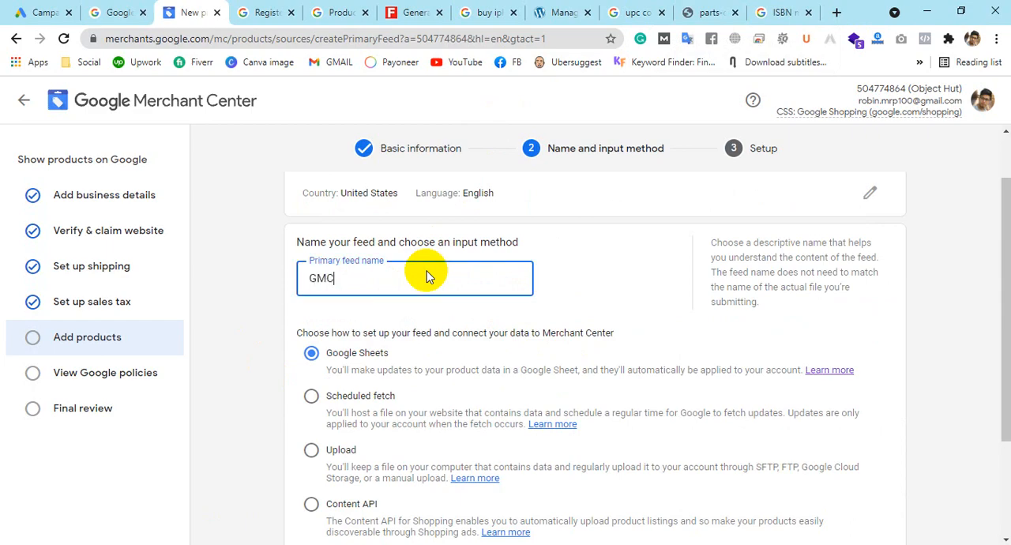
scroll(427, 269, down, 2)
click(308, 451)
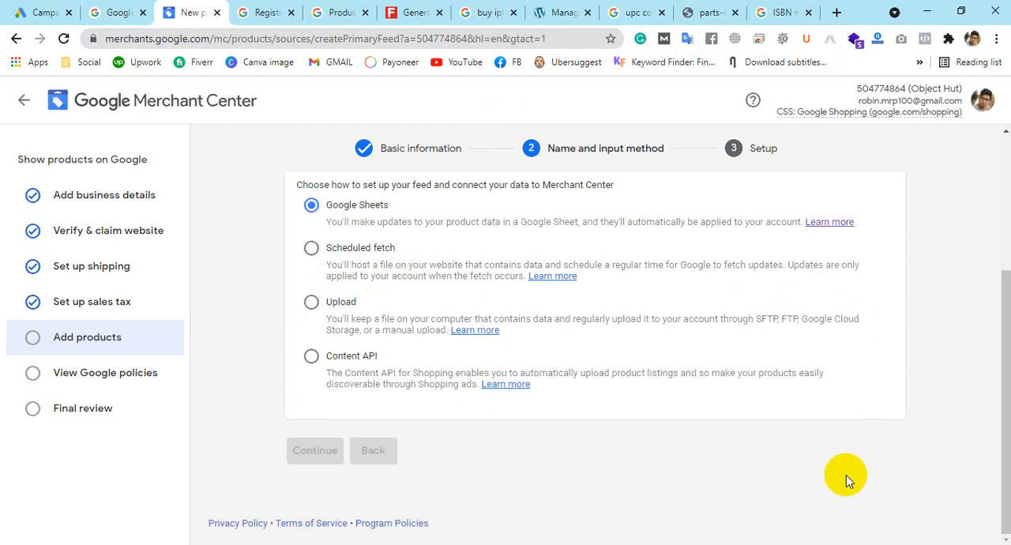
scroll(867, 449, up, 1)
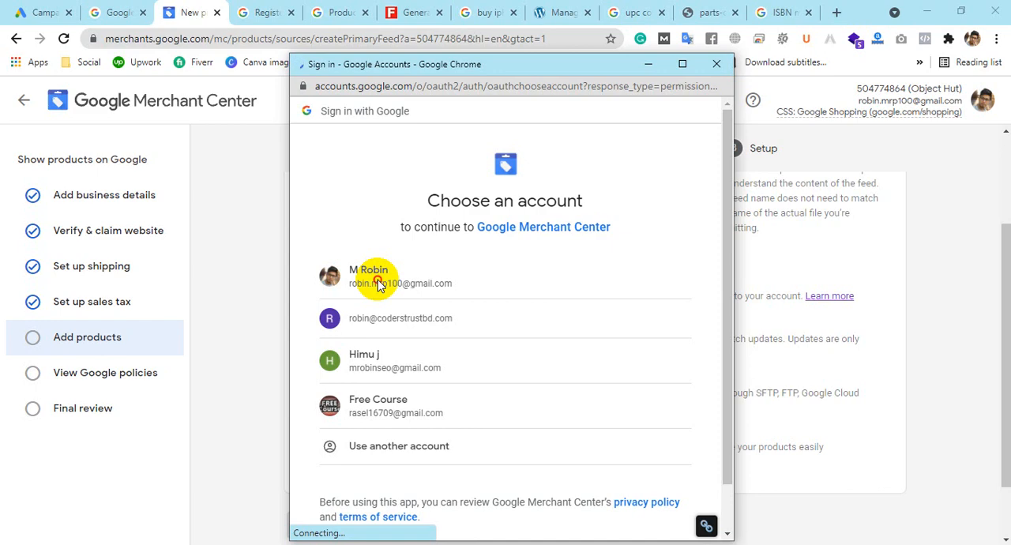
Step: Choose the store's Google account and allow Google Merchant Center to access its Google Sheets spreadsheets
click(379, 284)
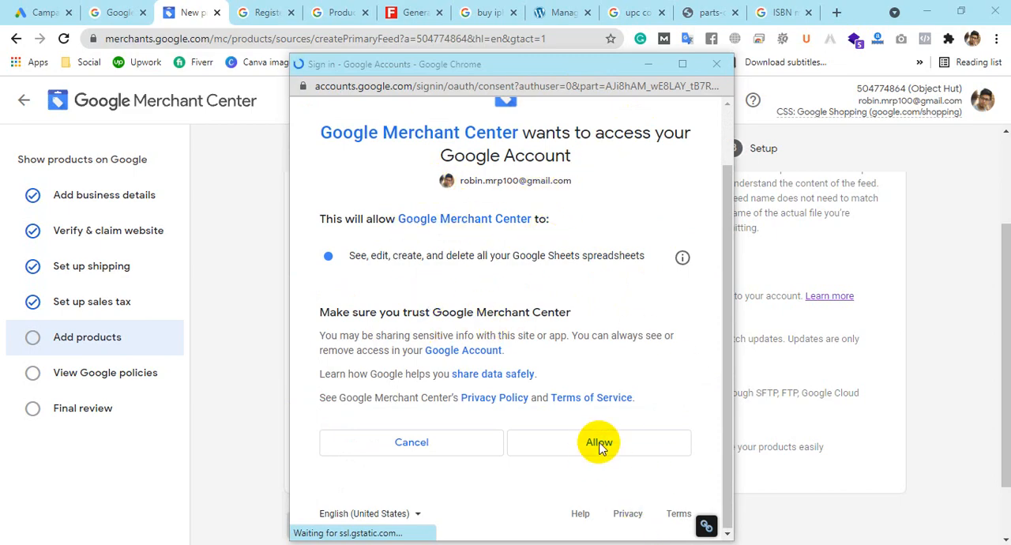
scroll(598, 444, up, 1)
scroll(599, 447, down, 1)
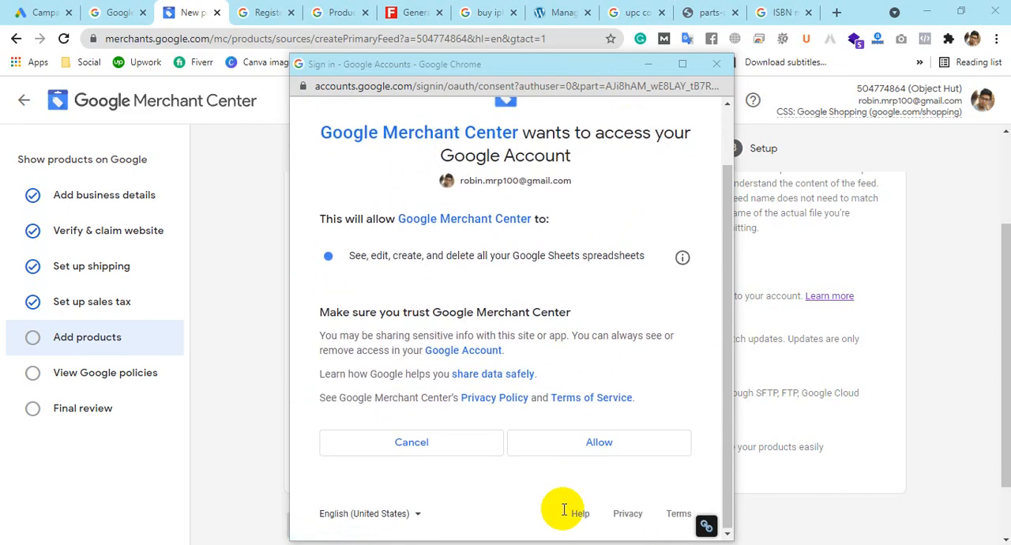
click(598, 444)
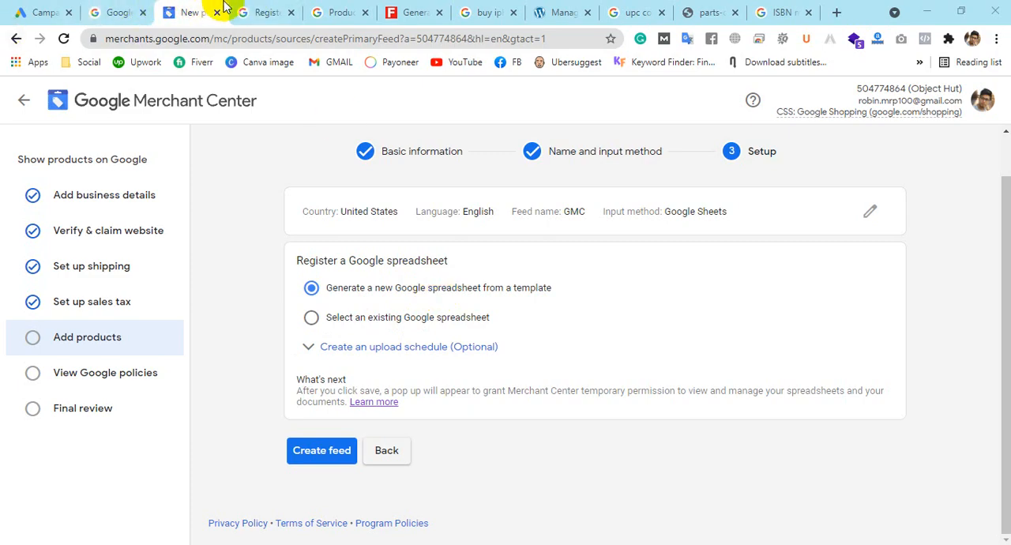
click(565, 10)
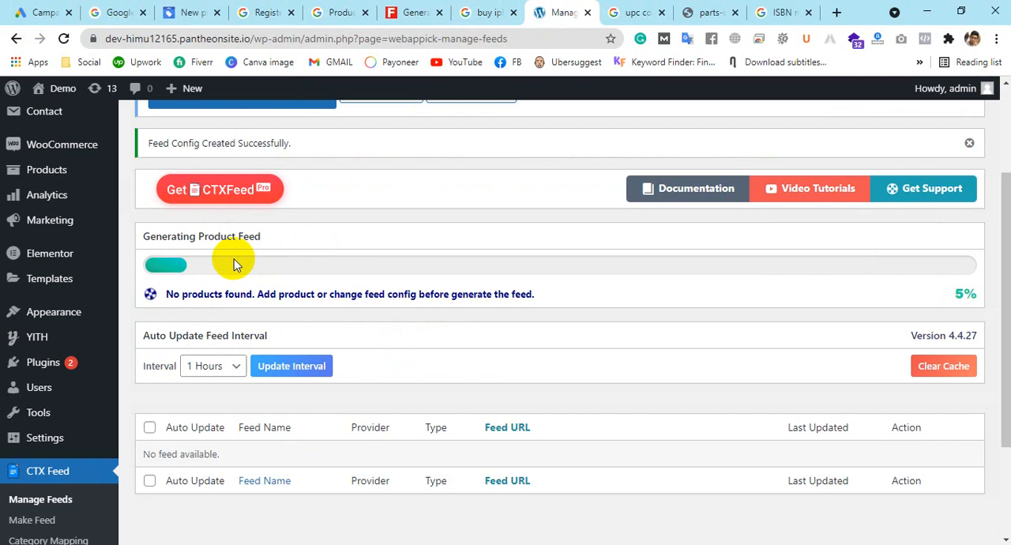
click(191, 12)
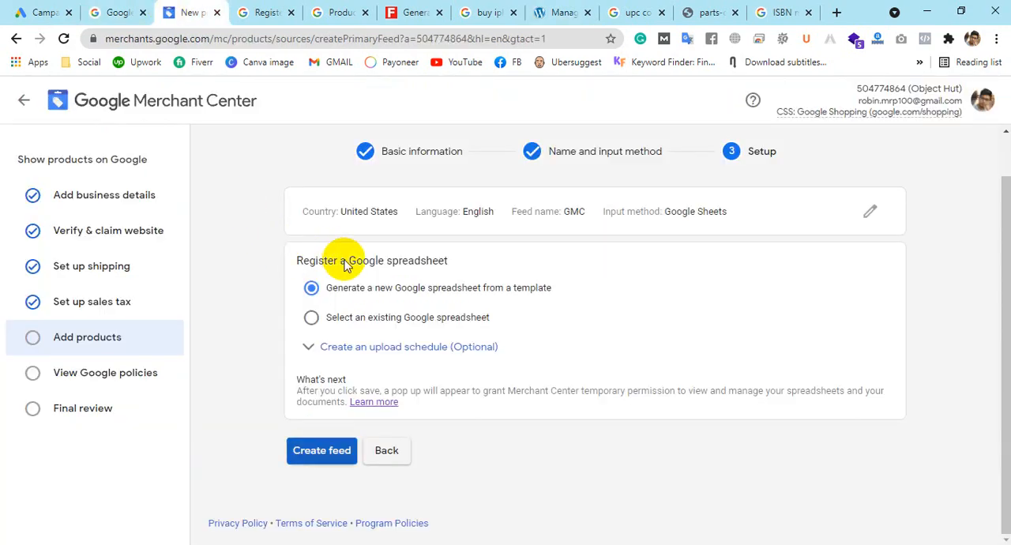
click(338, 320)
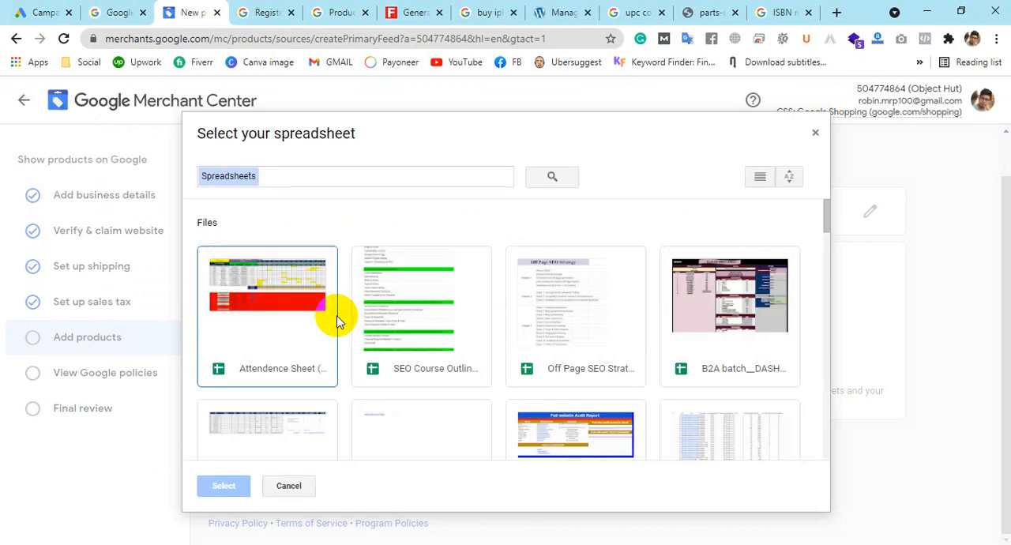
scroll(553, 292, down, 1)
scroll(553, 315, down, 1)
scroll(596, 341, up, 2)
click(814, 133)
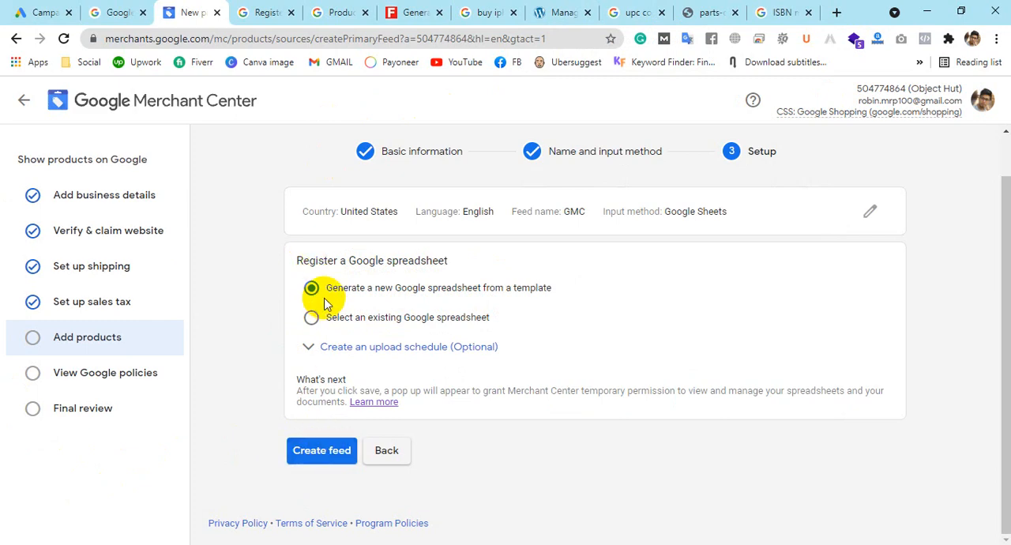
click(327, 452)
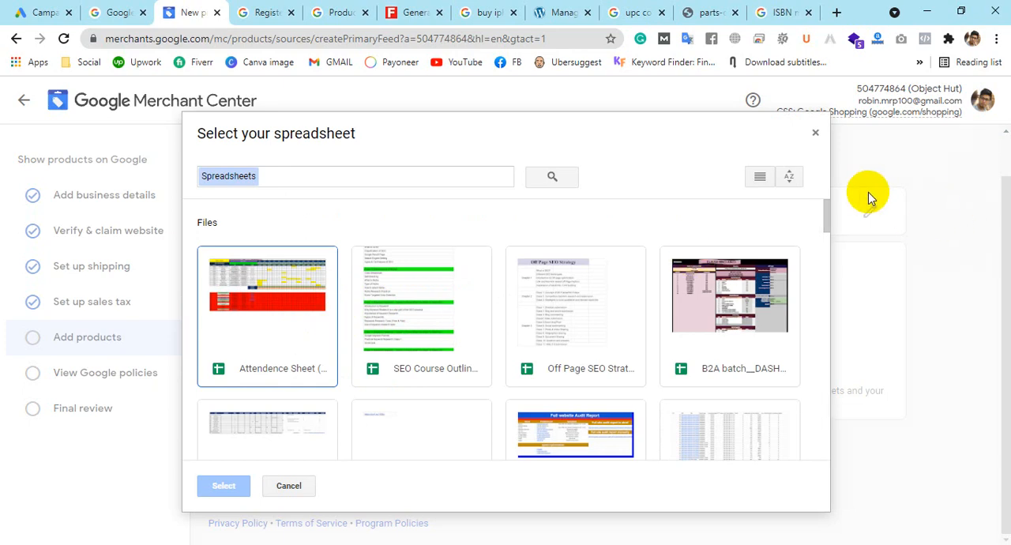
click(815, 132)
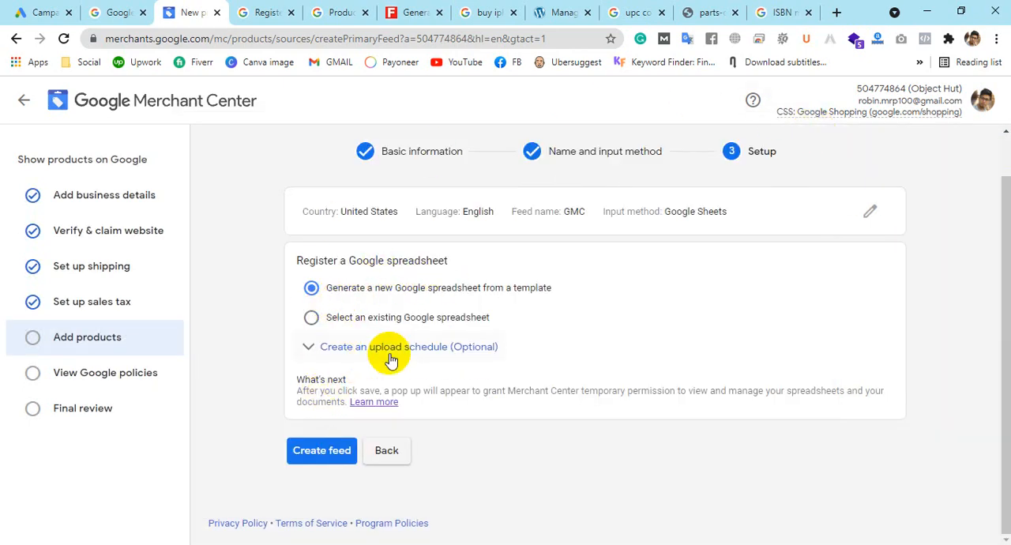
Step: Create the feed with a new Google spreadsheet generated from a template, allowing Merchant Center access to the Google Drive files
click(326, 458)
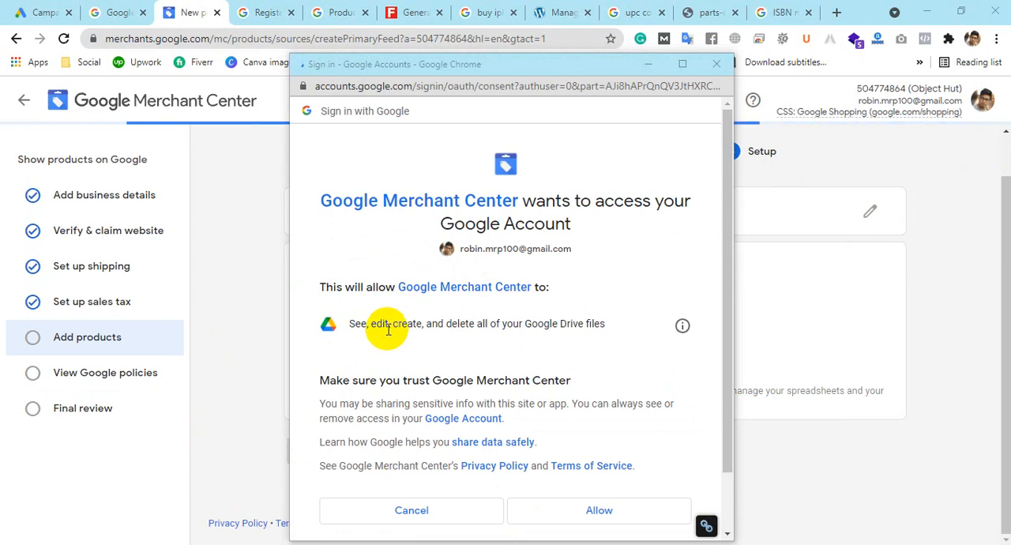
scroll(388, 332, down, 2)
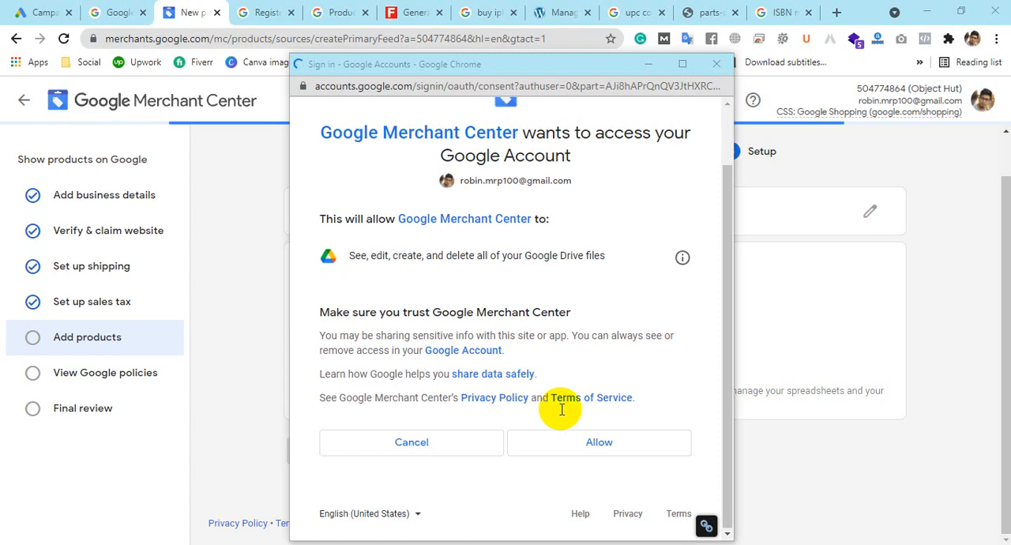
click(608, 443)
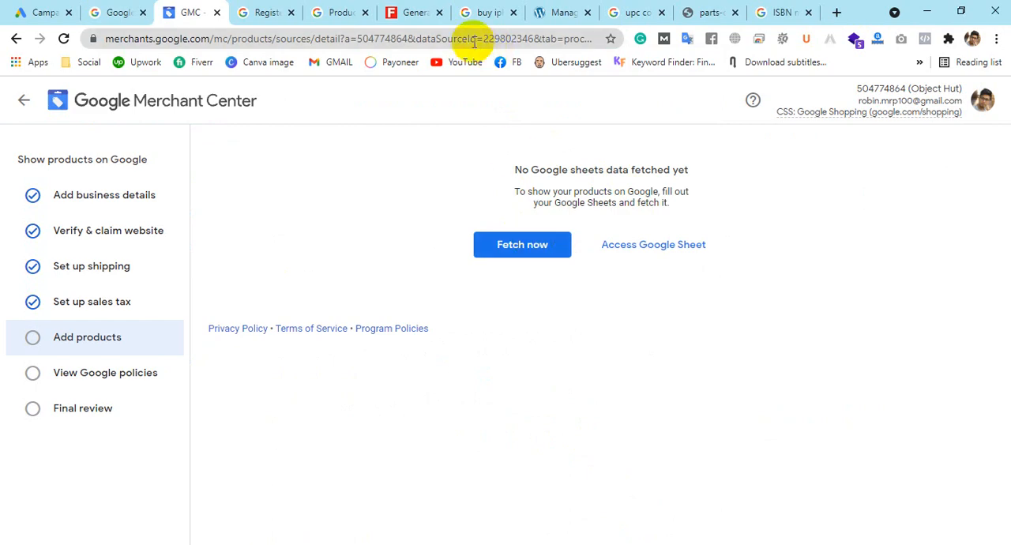
Step: Read the notice about fetching Google Sheets data and open the feed's Google Sheet
drag(521, 175, 647, 187)
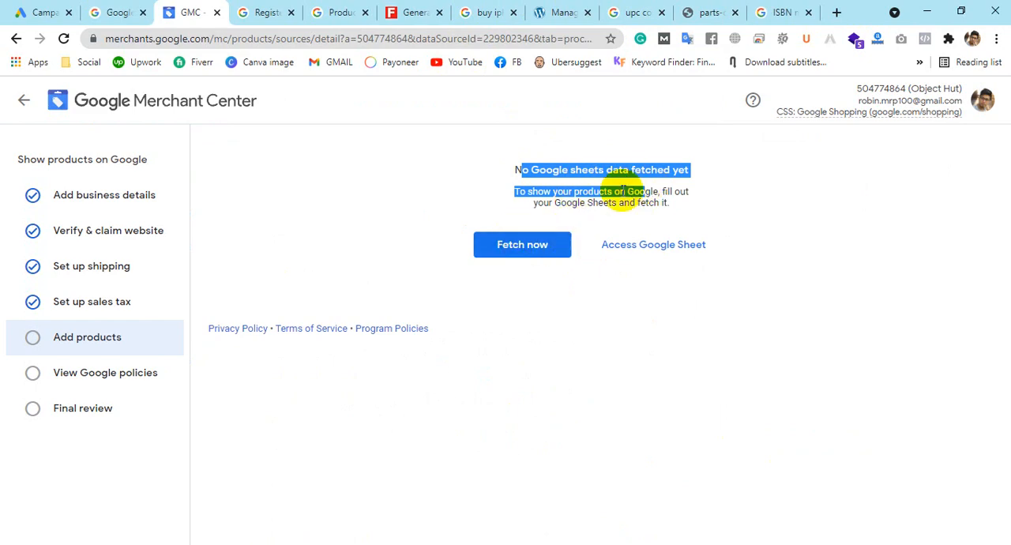
click(631, 177)
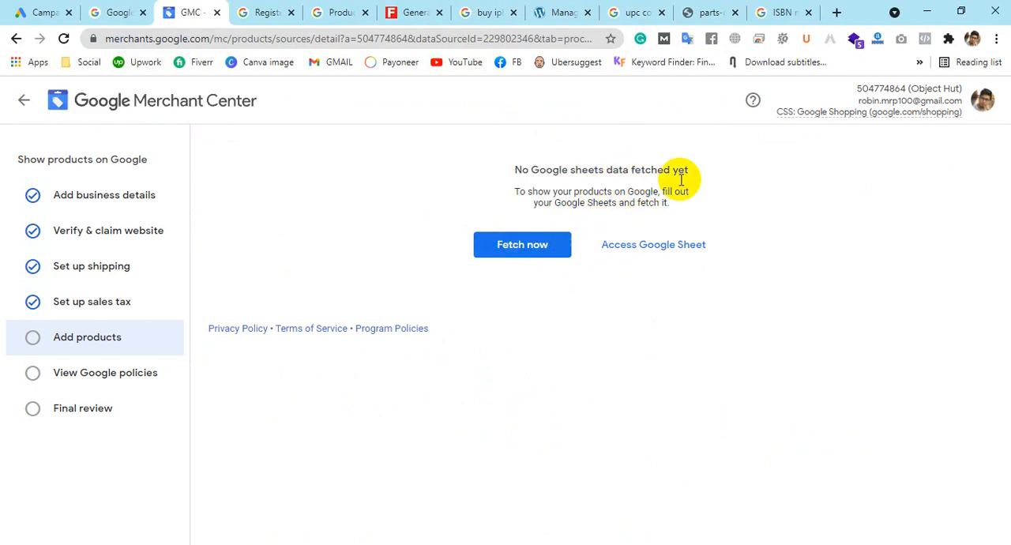
click(655, 246)
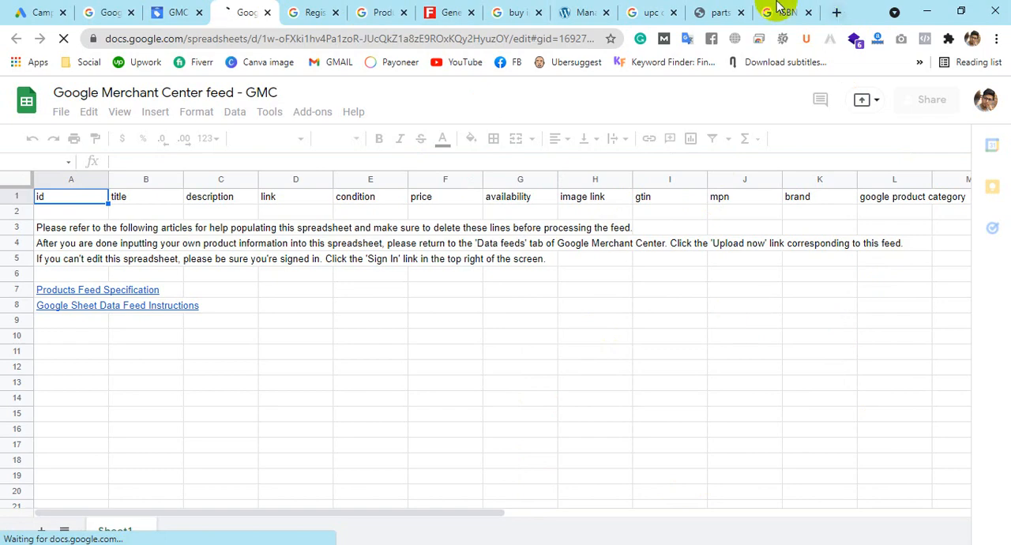
Step: Place the Amazon page of the LG LCD laptop directly after the feed spreadsheet among the open pages and return to the spreadsheet
click(584, 12)
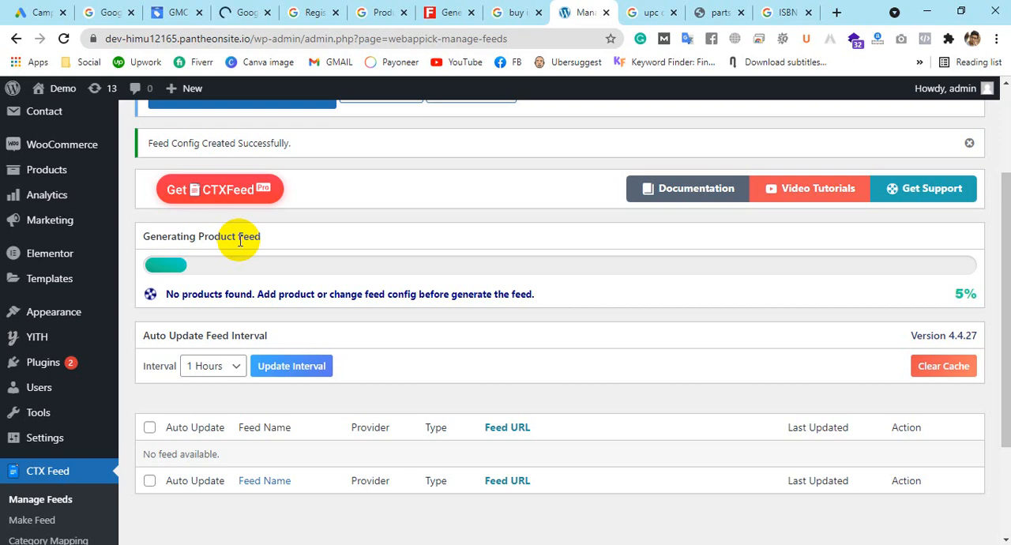
click(230, 12)
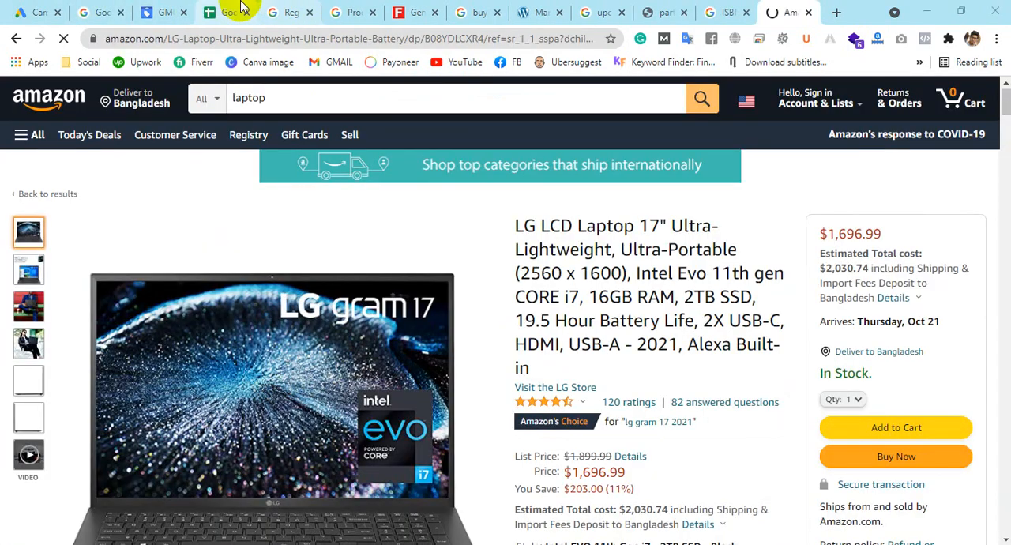
click(229, 10)
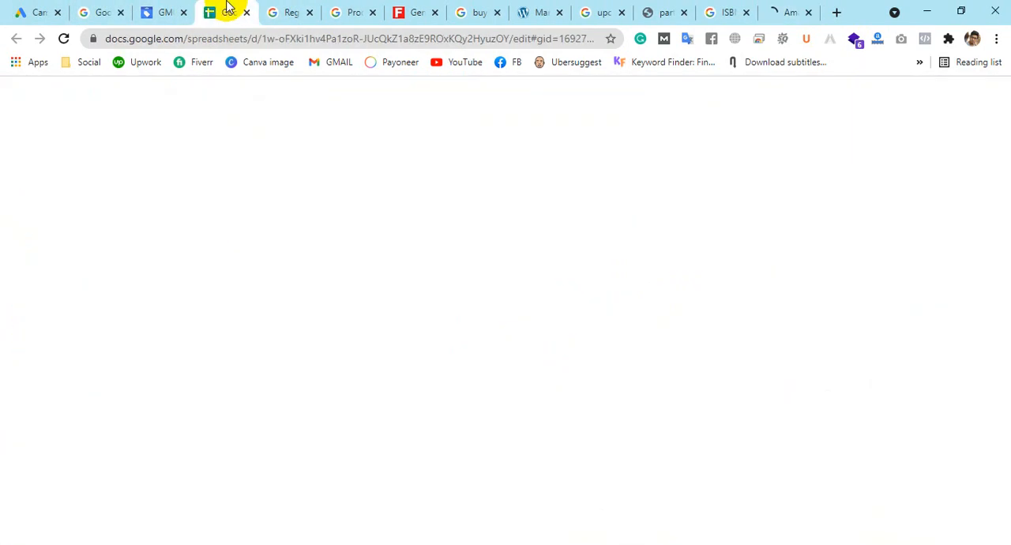
drag(795, 11, 277, 22)
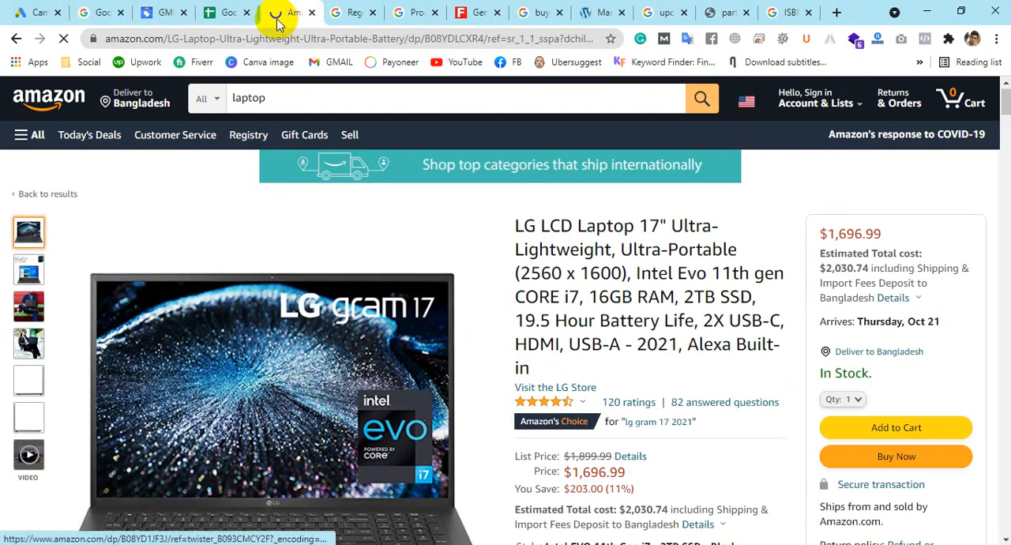
click(213, 14)
Step: Review the instruction lines and help links below the header row of the feed spreadsheet
click(54, 234)
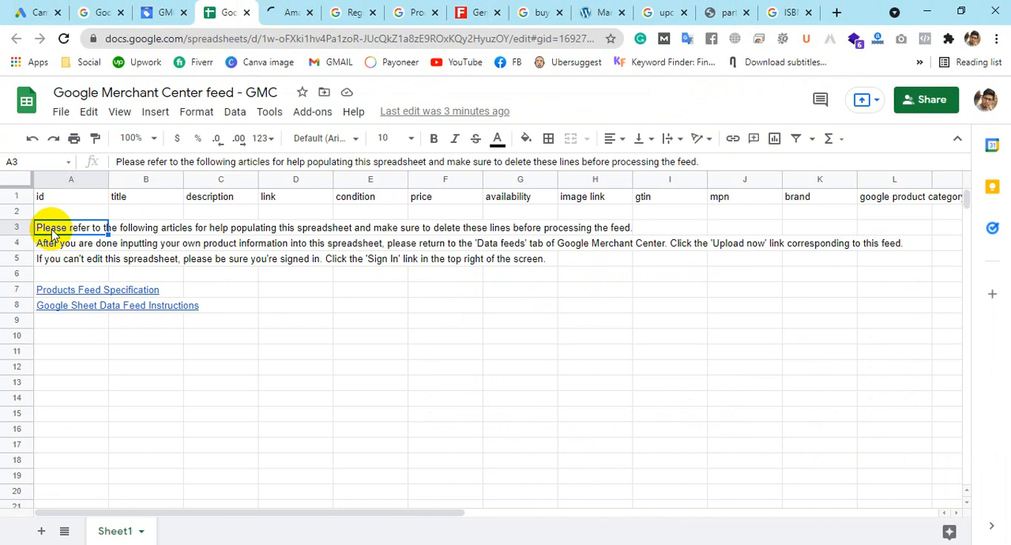
drag(52, 231, 914, 347)
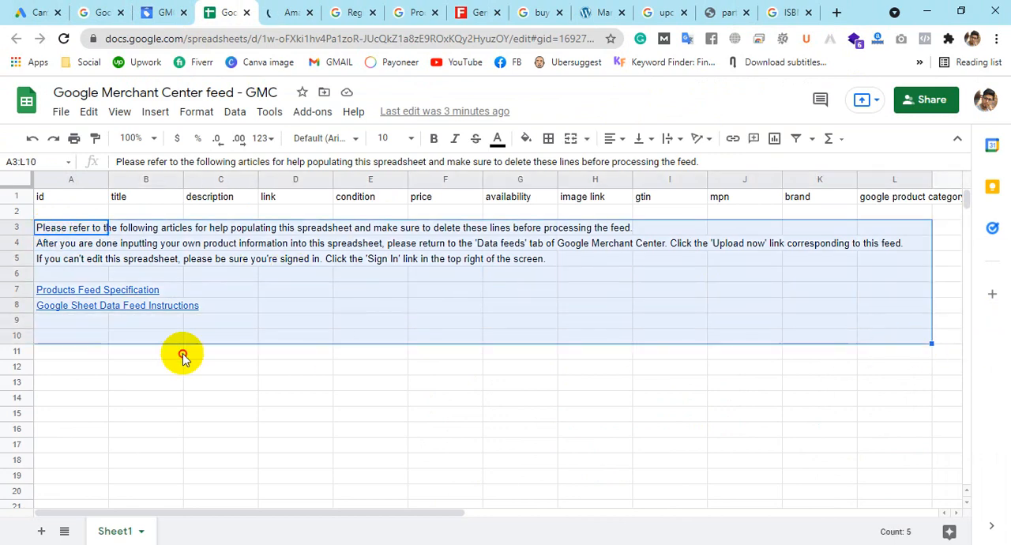
click(179, 353)
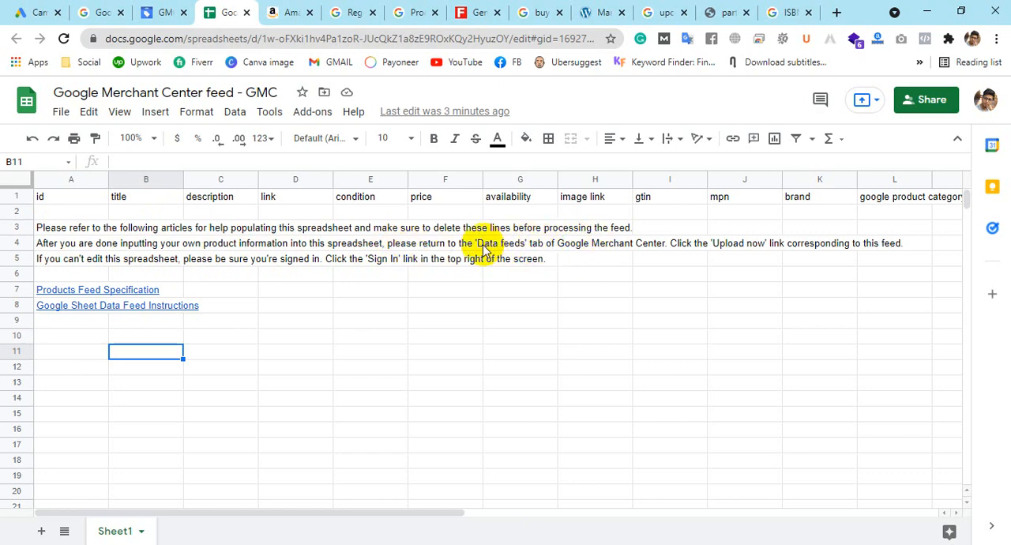
Step: Clear the template's instruction lines and help links from the rows below the header, range A3:L12
click(480, 246)
click(689, 252)
click(756, 248)
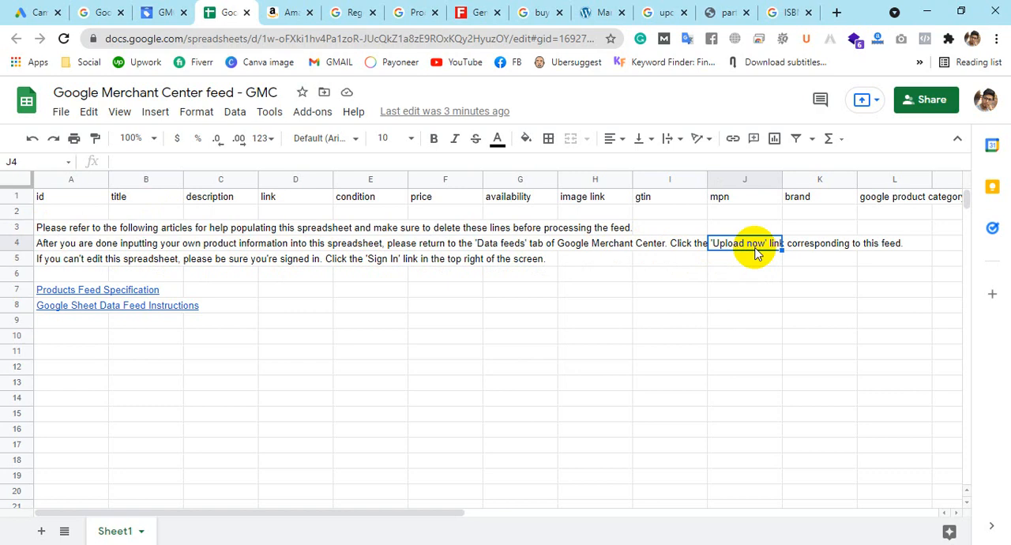
click(833, 245)
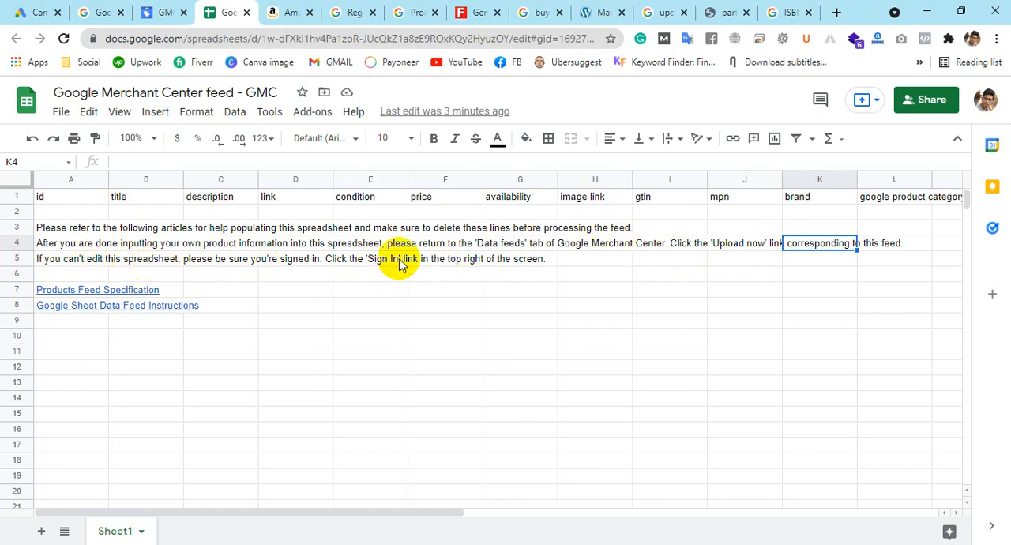
drag(47, 229, 903, 369)
key(Delete)
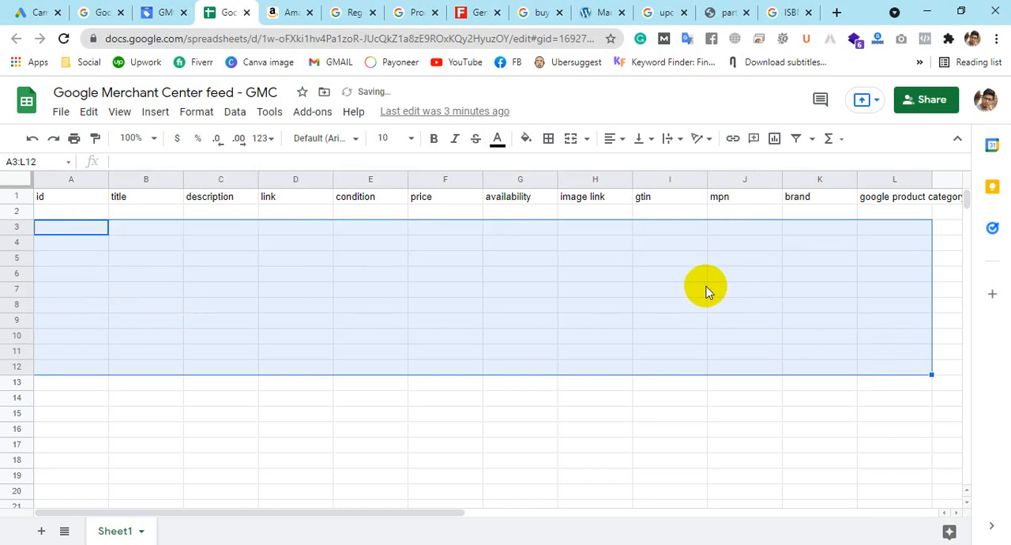
click(520, 305)
Step: Copy the laptop's ASIN, B08YDLCXR4, from the Amazon page's additional product information into the id cell of row 2
click(88, 215)
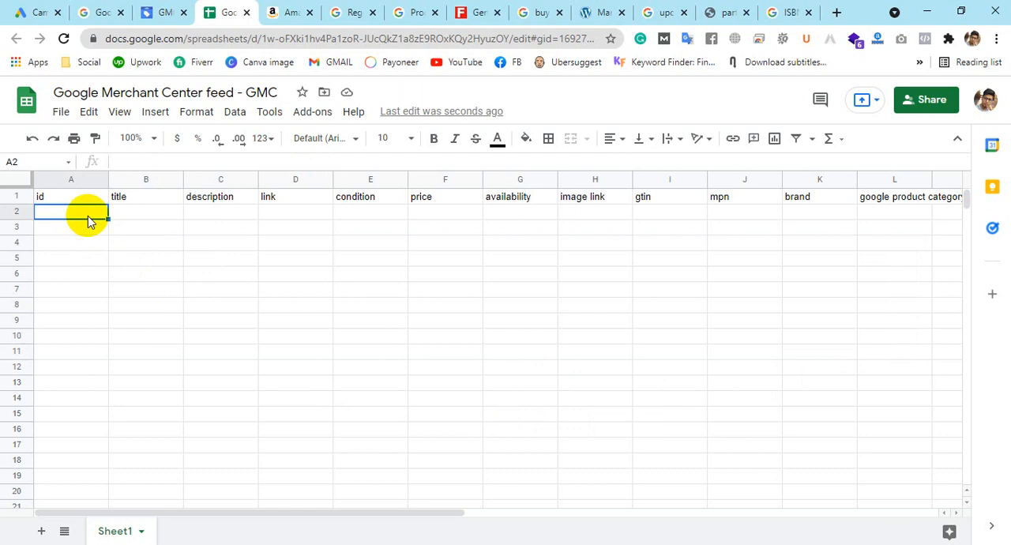
click(287, 11)
scroll(640, 251, down, 5)
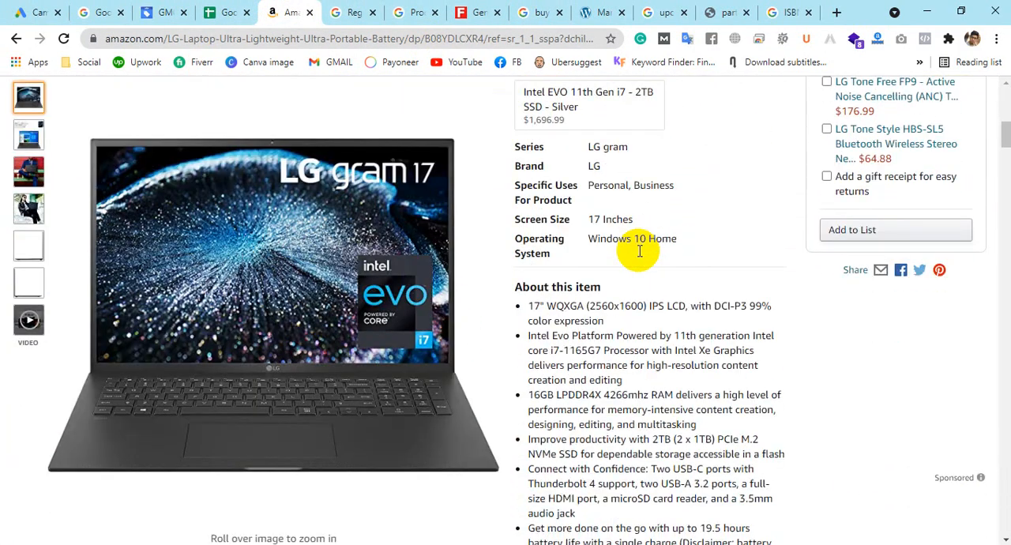
scroll(639, 251, down, 5)
scroll(638, 255, up, 5)
scroll(638, 255, down, 15)
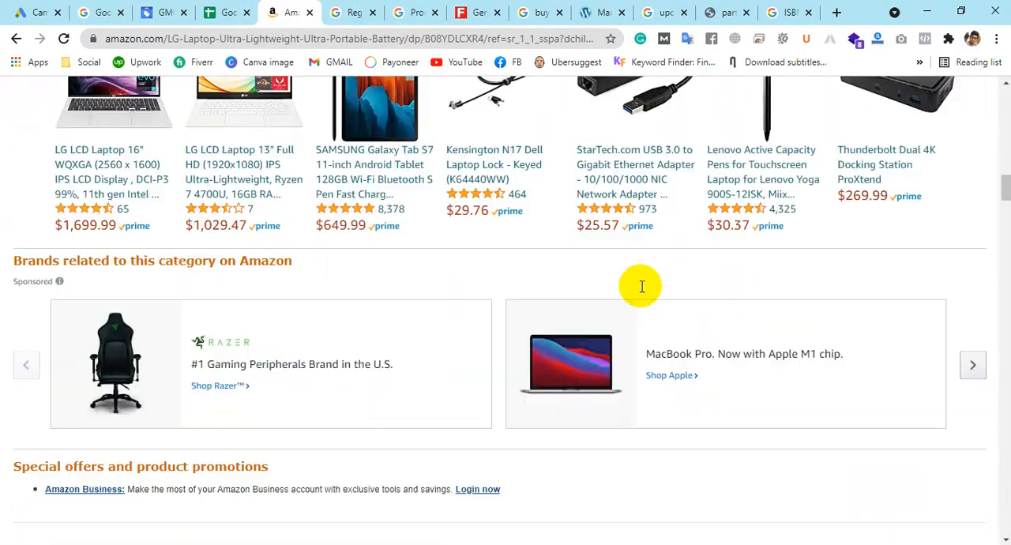
scroll(638, 323, down, 6)
scroll(638, 323, up, 2)
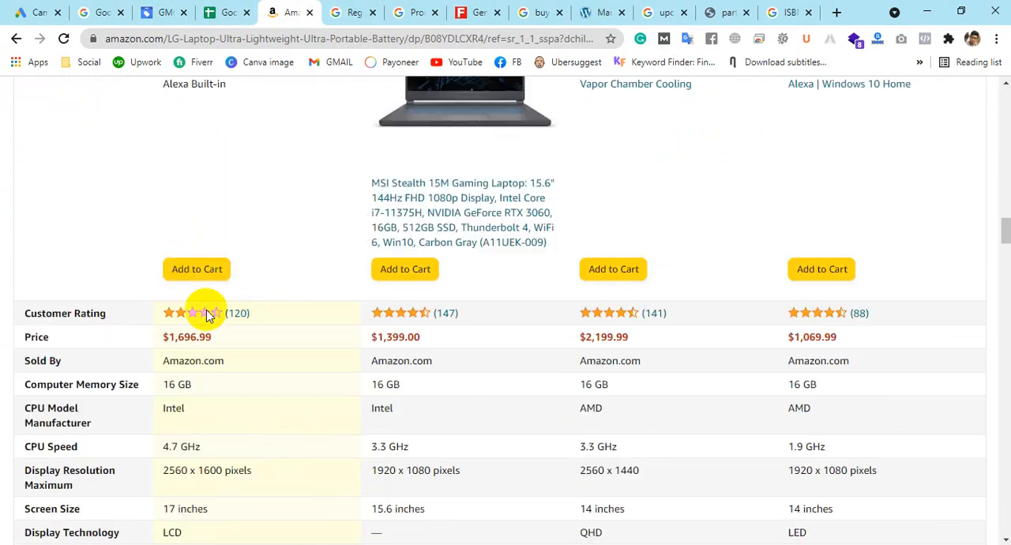
scroll(338, 311, down, 2)
scroll(262, 261, down, 10)
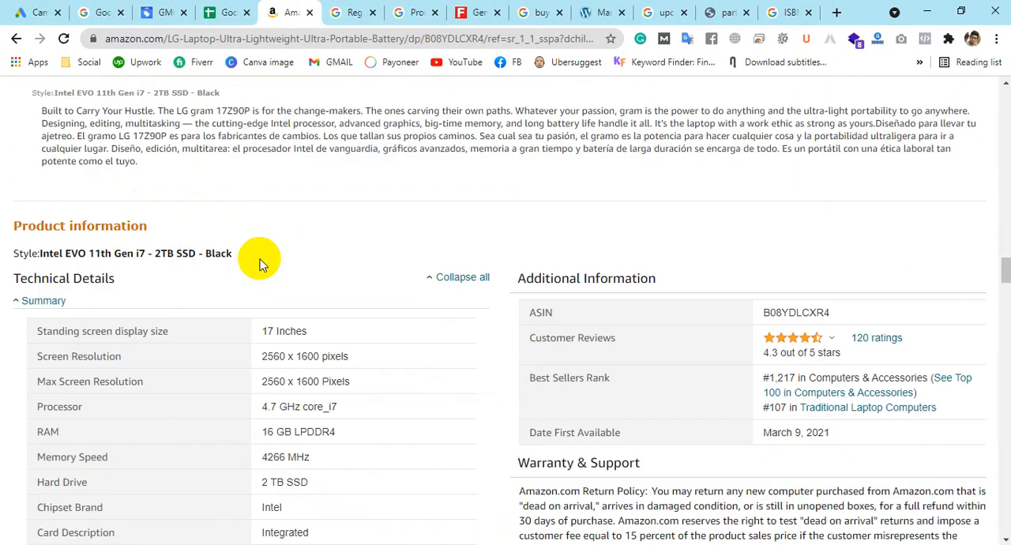
scroll(262, 262, down, 2)
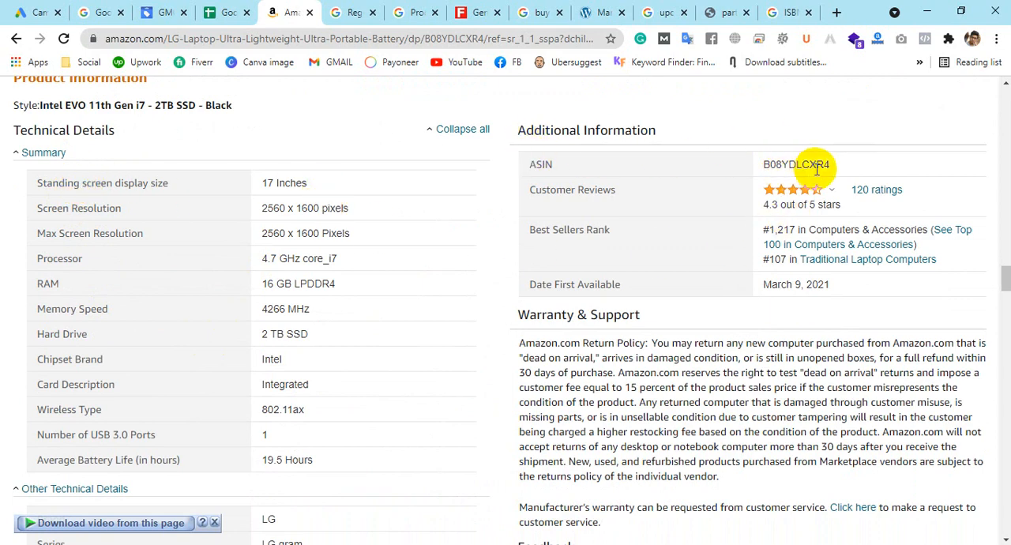
drag(821, 170, 765, 157)
key(ctrl+c)
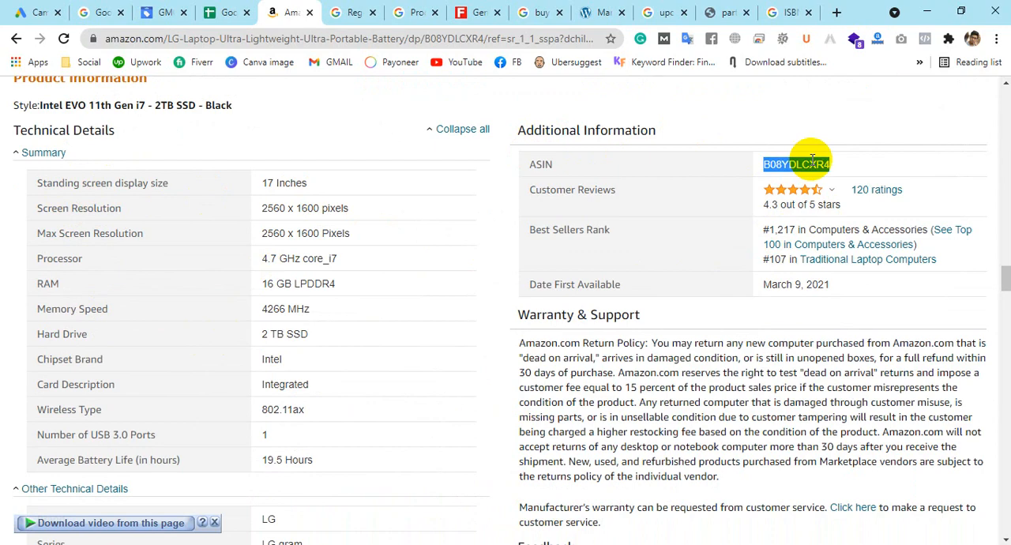
click(221, 12)
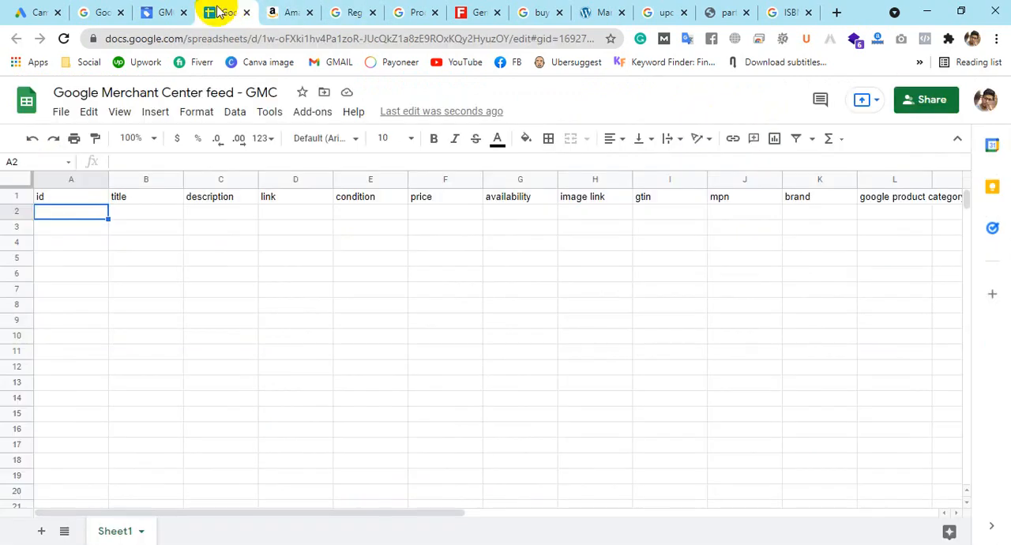
key(ctrl+v)
Step: Copy the full LG LCD Laptop 17" product title from Amazon into the title cell of row 2 at font size 10
click(149, 214)
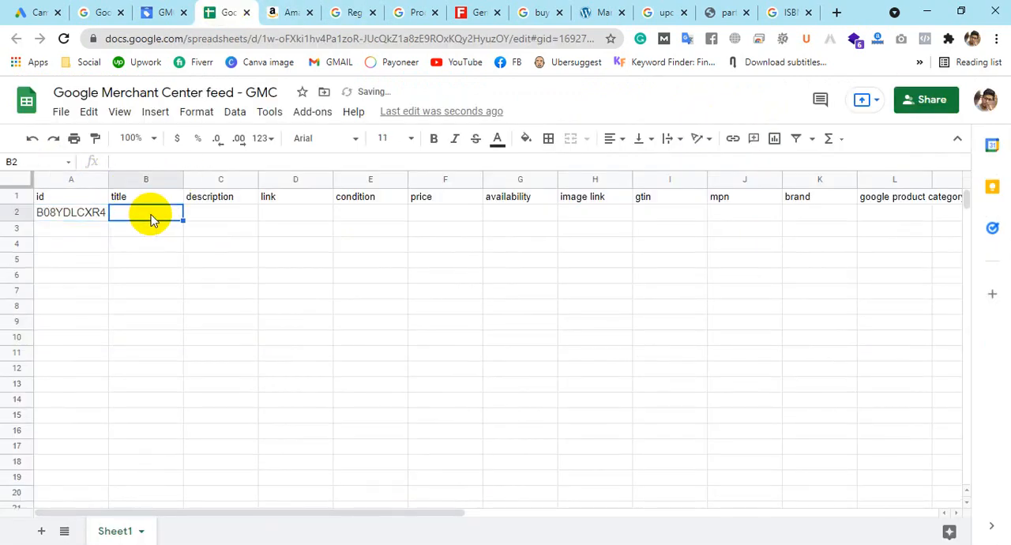
click(274, 14)
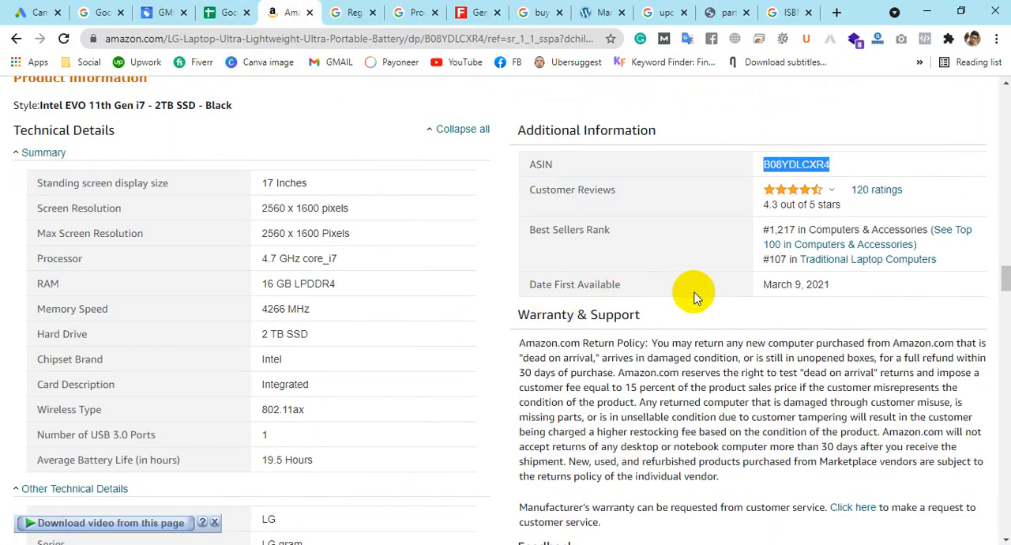
key(Home)
drag(514, 226, 700, 376)
key(ctrl+c)
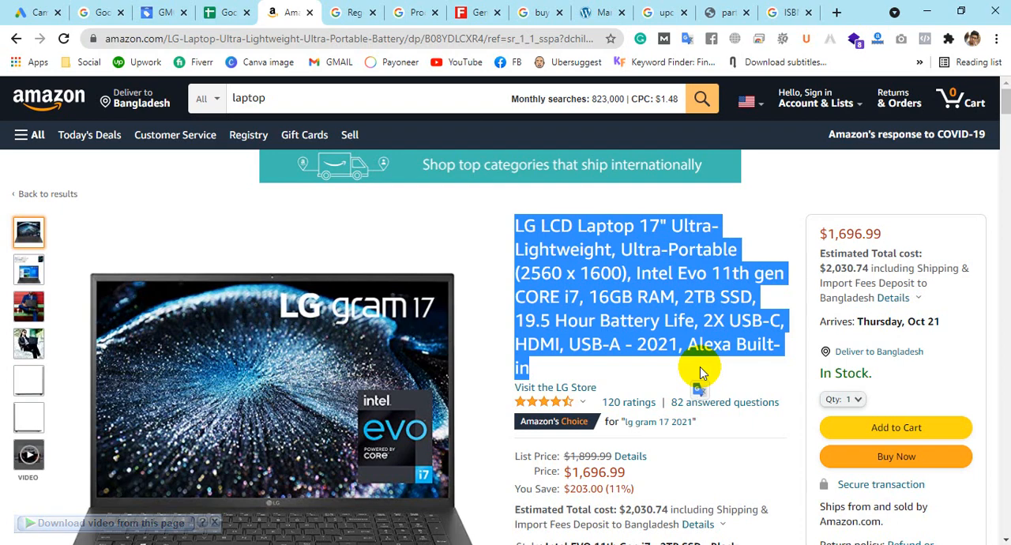
click(228, 12)
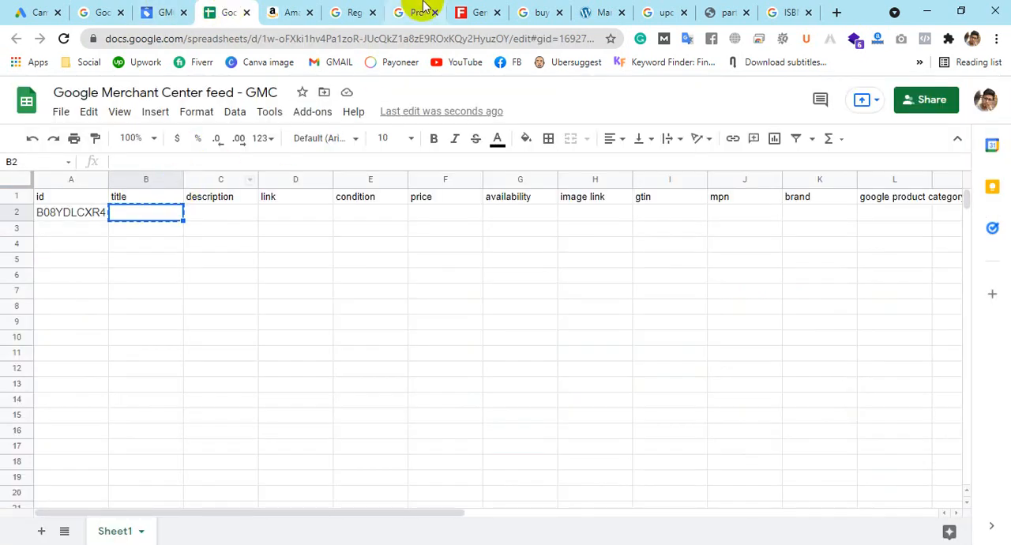
click(292, 11)
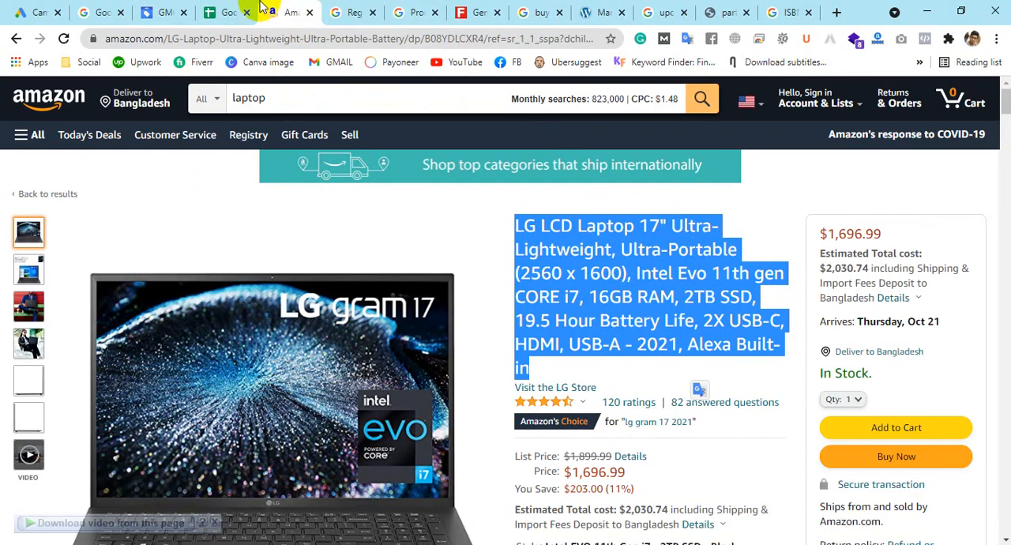
click(228, 11)
key(ctrl+v)
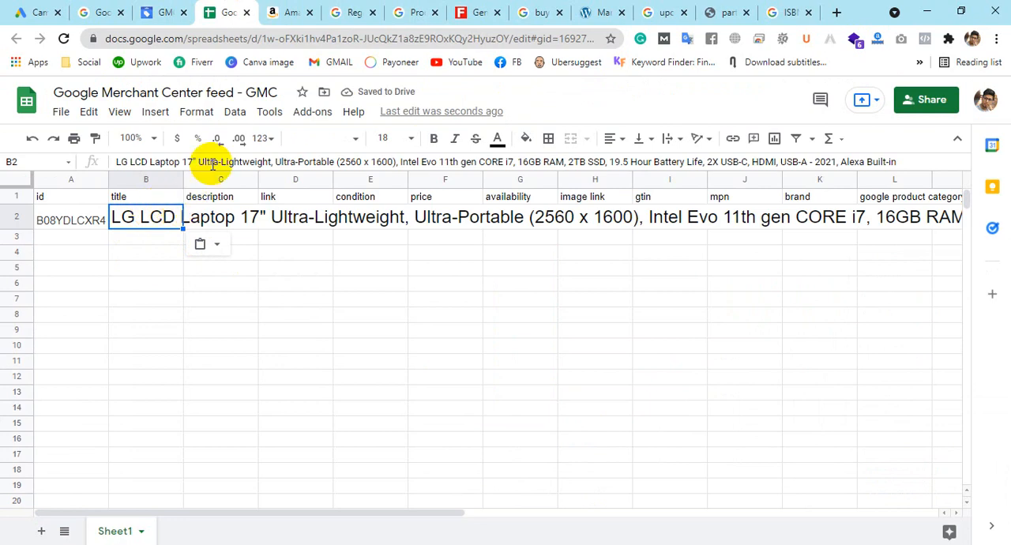
click(410, 141)
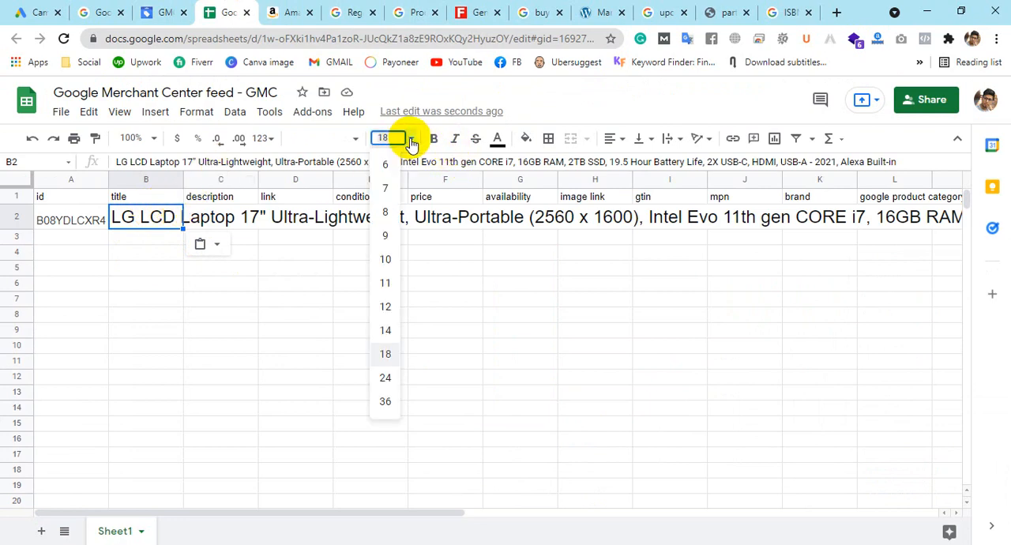
click(385, 261)
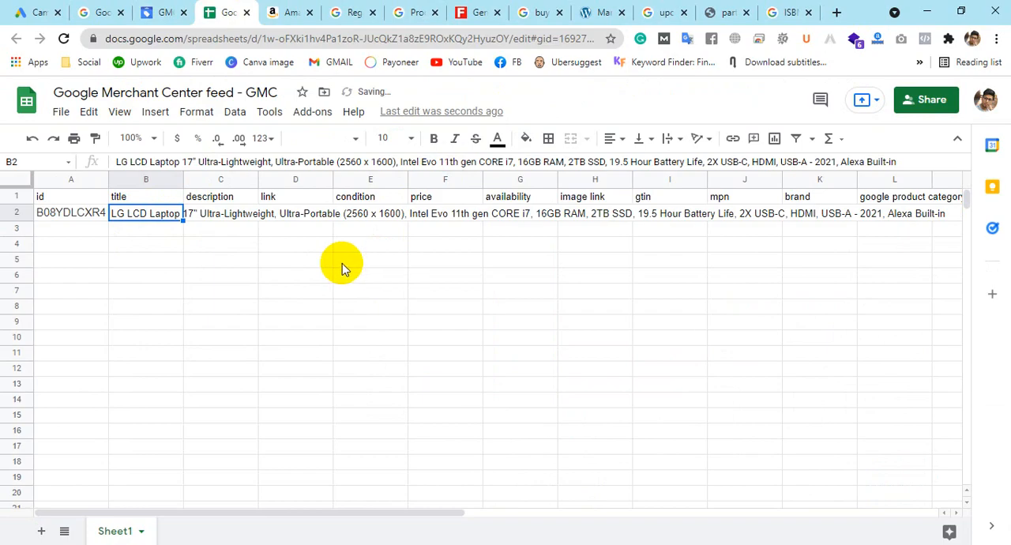
Step: Copy all the "About this item" bullet points from the Amazon page into the description column, starting in row 2
click(218, 212)
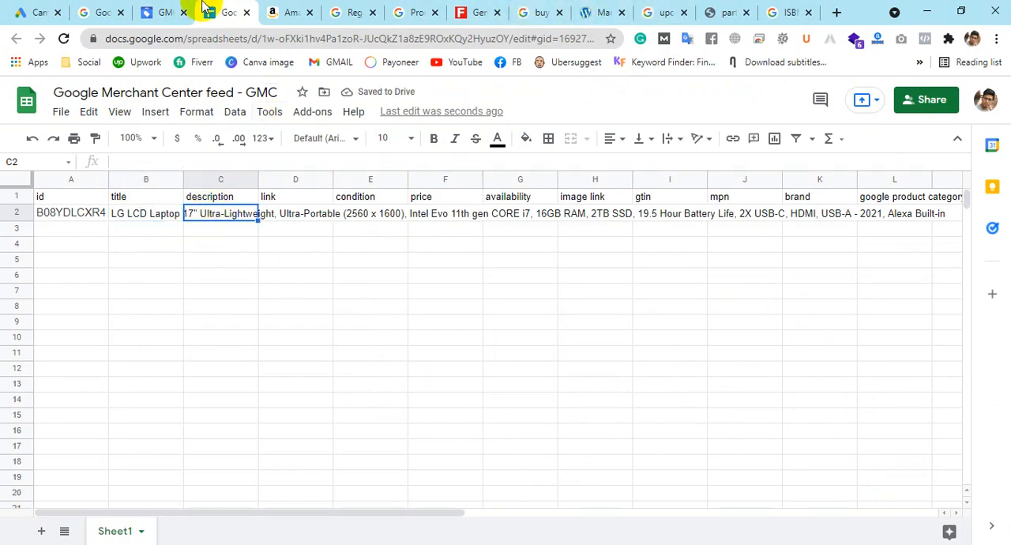
click(271, 13)
scroll(526, 277, down, 6)
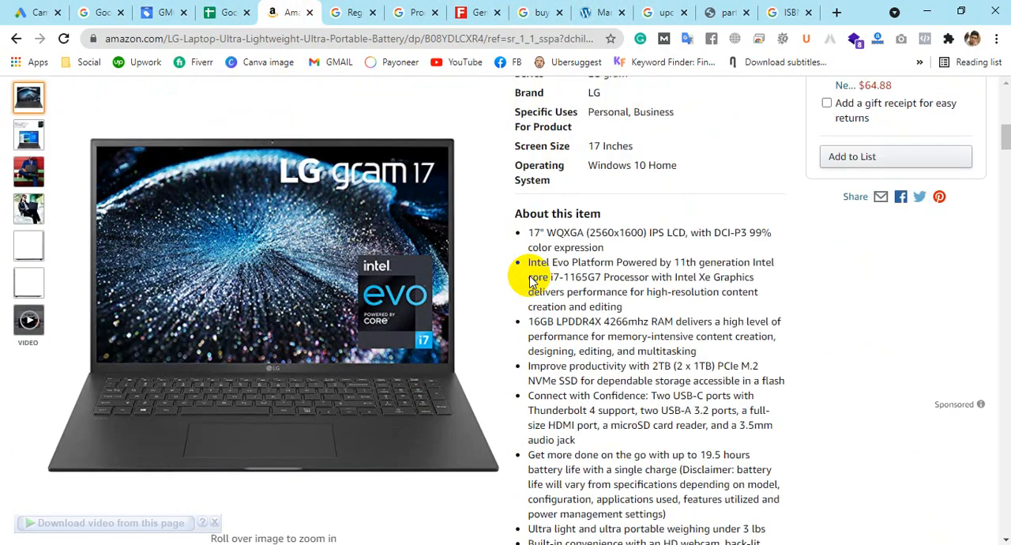
drag(529, 230, 728, 481)
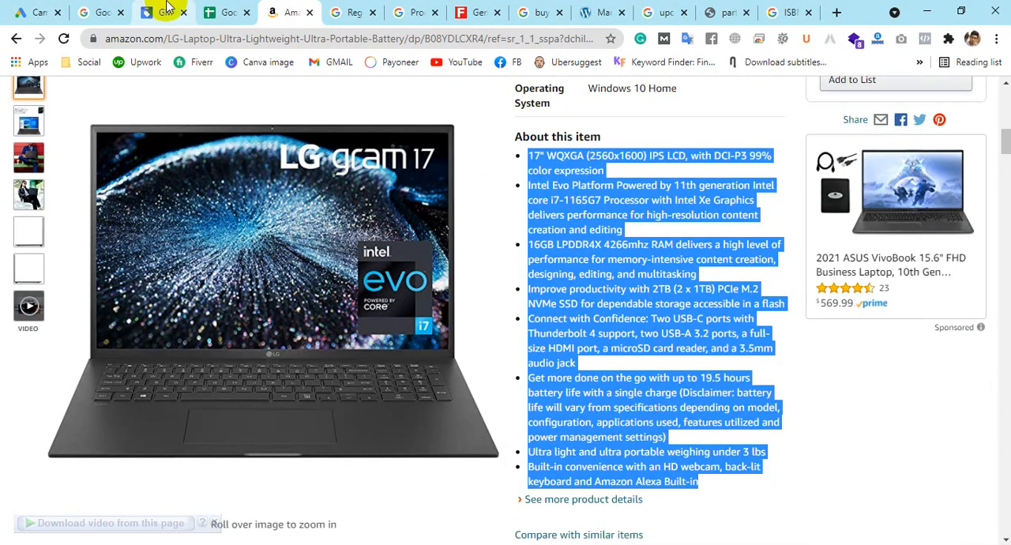
click(206, 10)
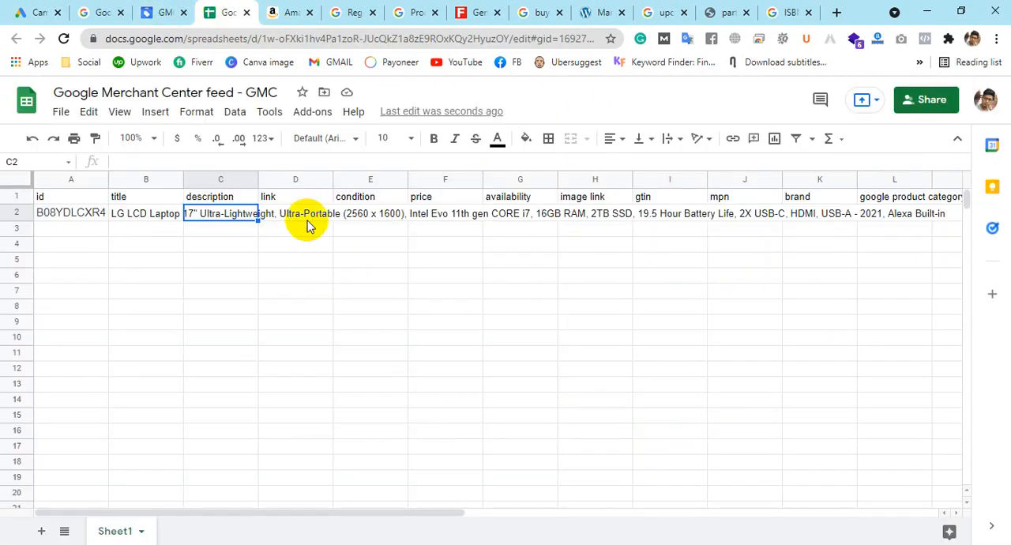
key(ctrl+v)
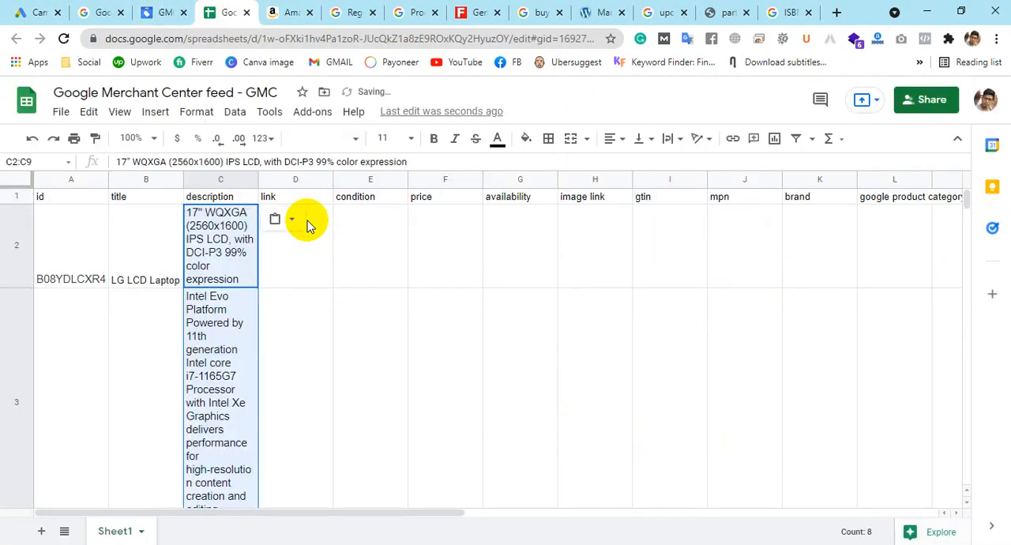
Step: Fill row 2's link with the Amazon URL up to "LG-Laptop-Ultra-Lightweight-Ultra-Portable-Battery" and enter New as the condition
click(307, 220)
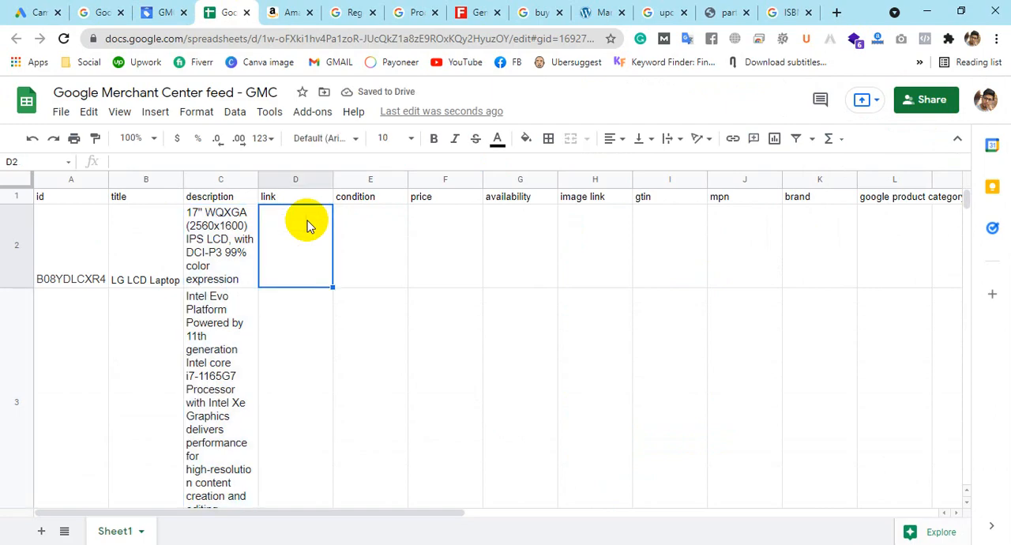
click(280, 9)
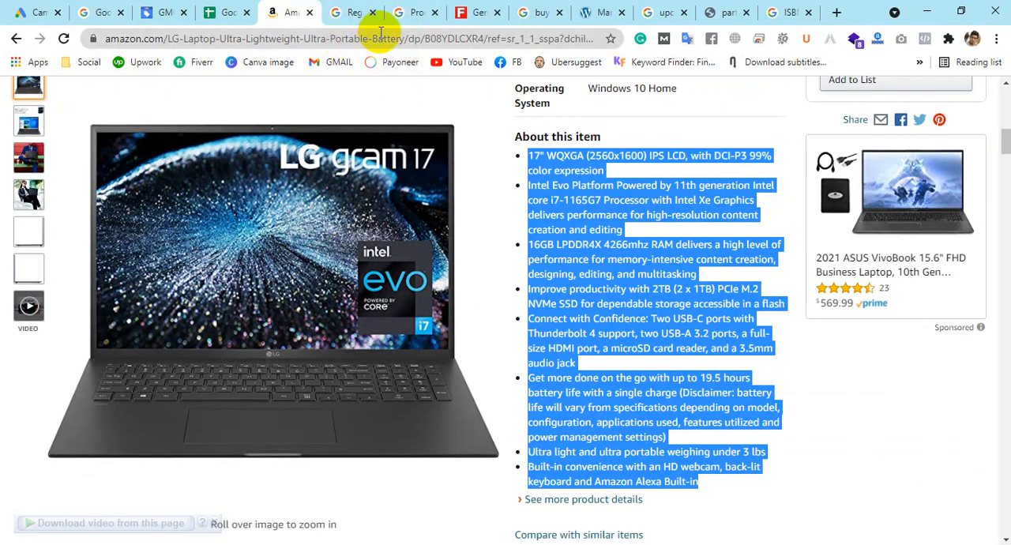
drag(414, 38, 4, 24)
key(ctrl+c)
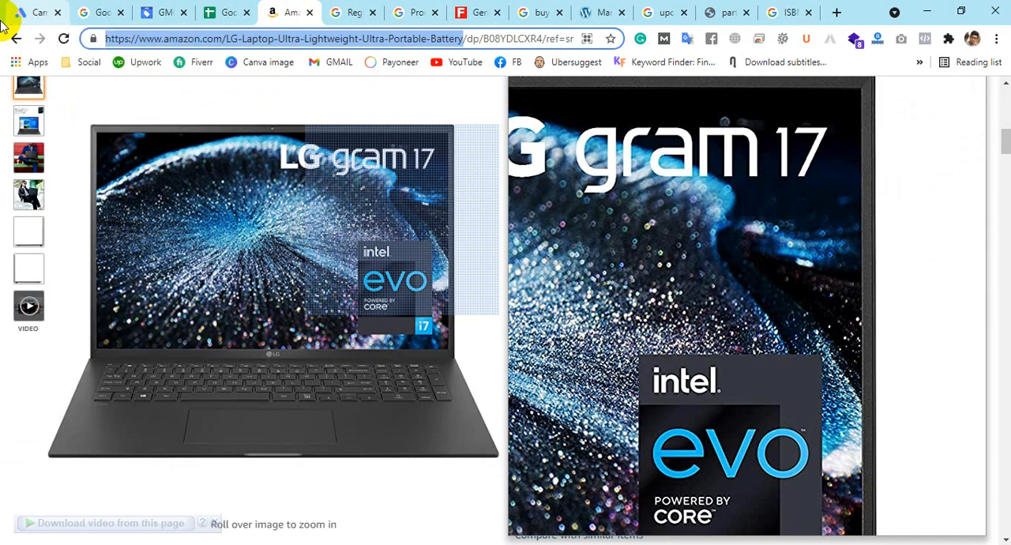
click(223, 12)
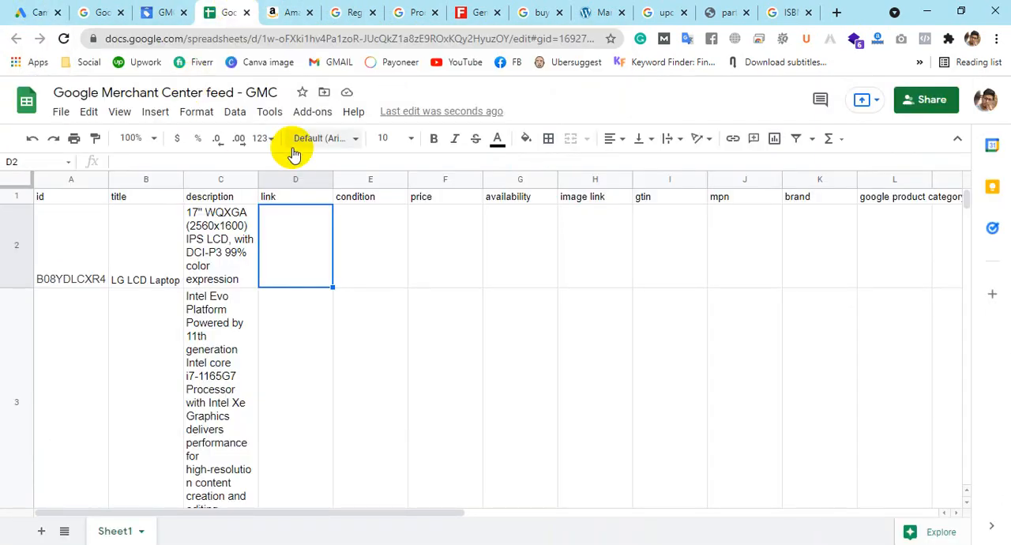
key(ctrl+v)
click(393, 243)
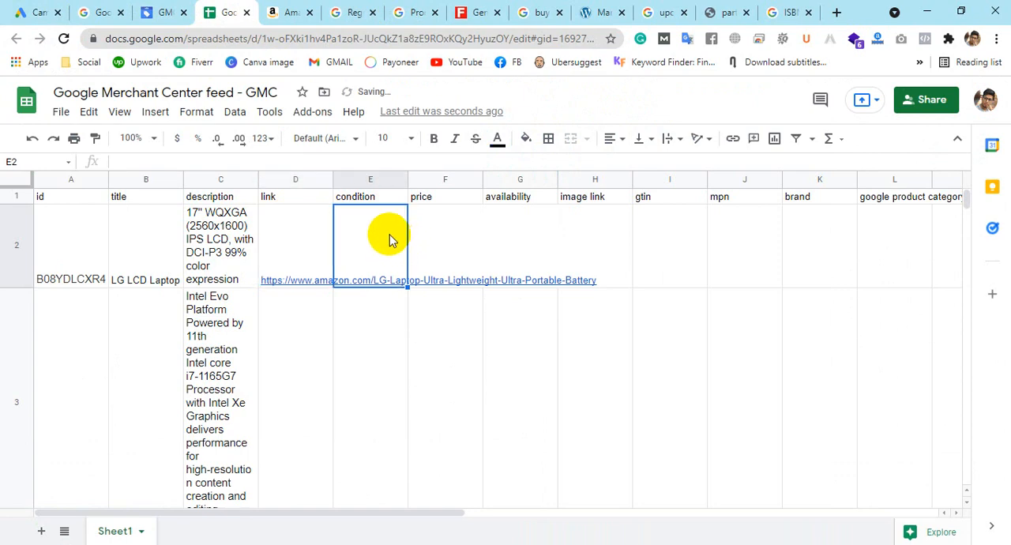
text(Nw)
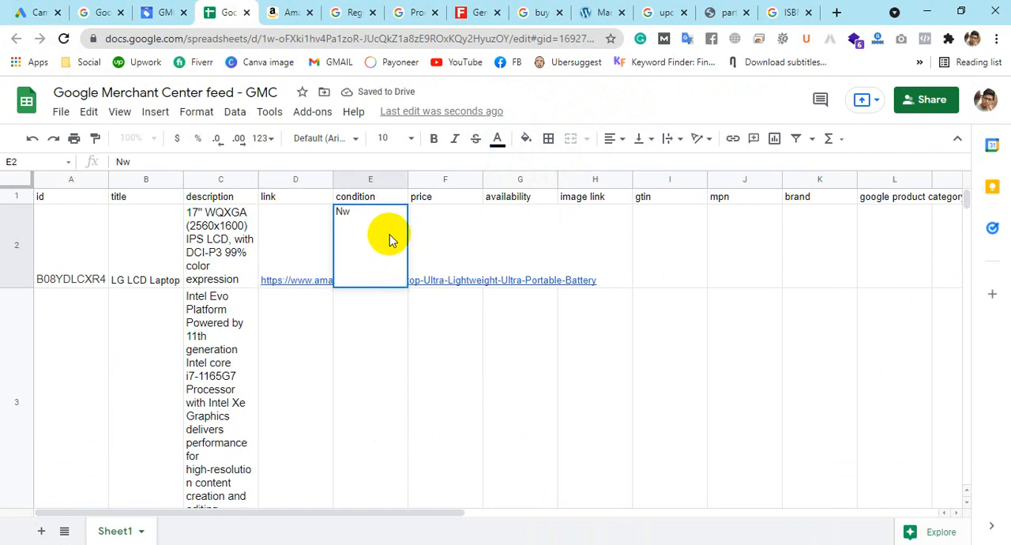
Step: Copy the laptop's current selling price, $1,696.99, from the Amazon page into the price cell of row 2
click(465, 241)
click(289, 11)
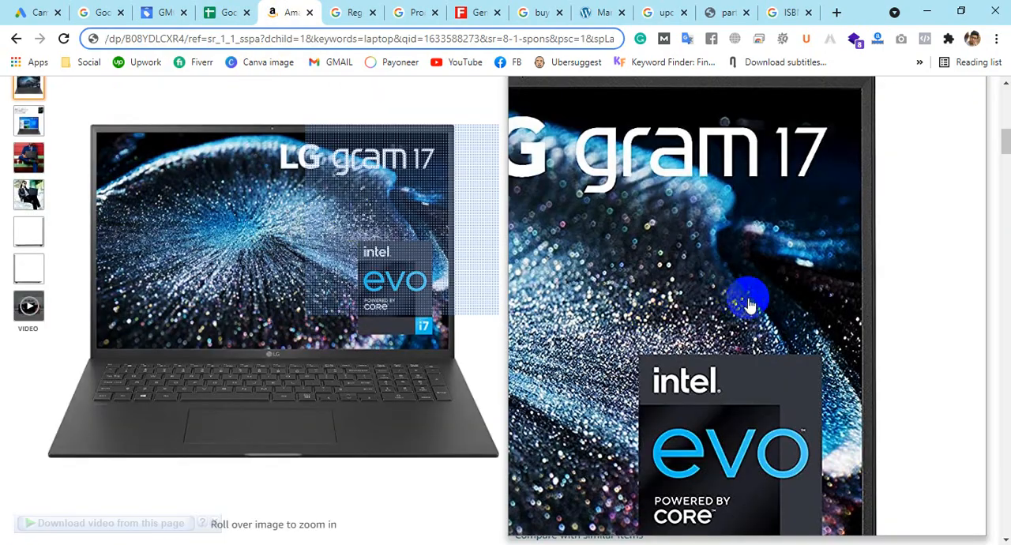
scroll(923, 264, up, 5)
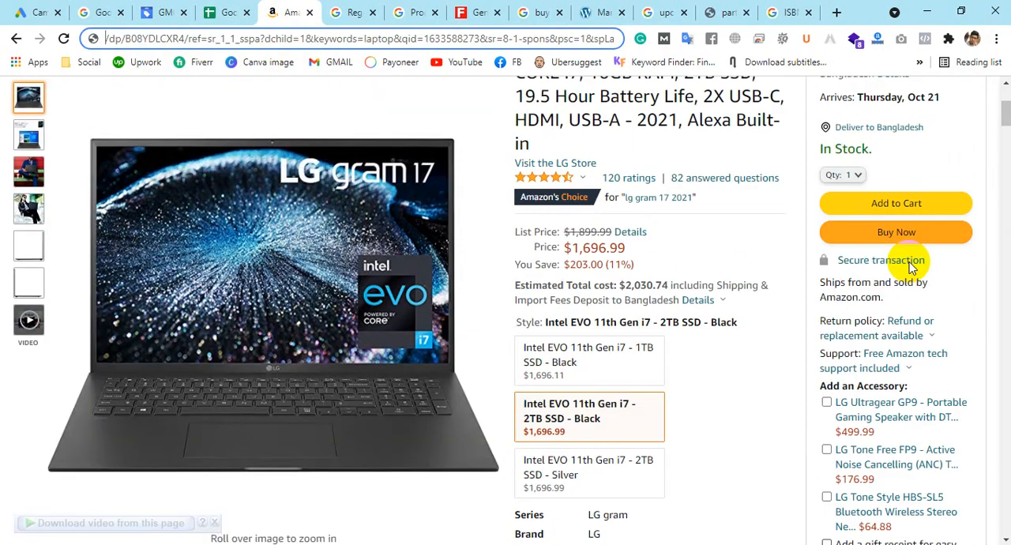
scroll(912, 269, up, 1)
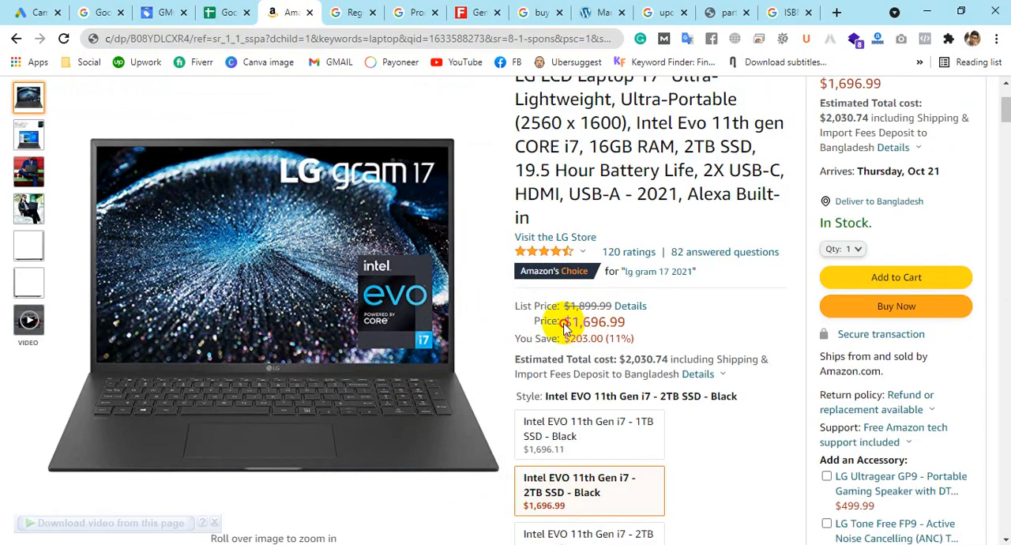
drag(562, 323, 633, 332)
key(ctrl+c)
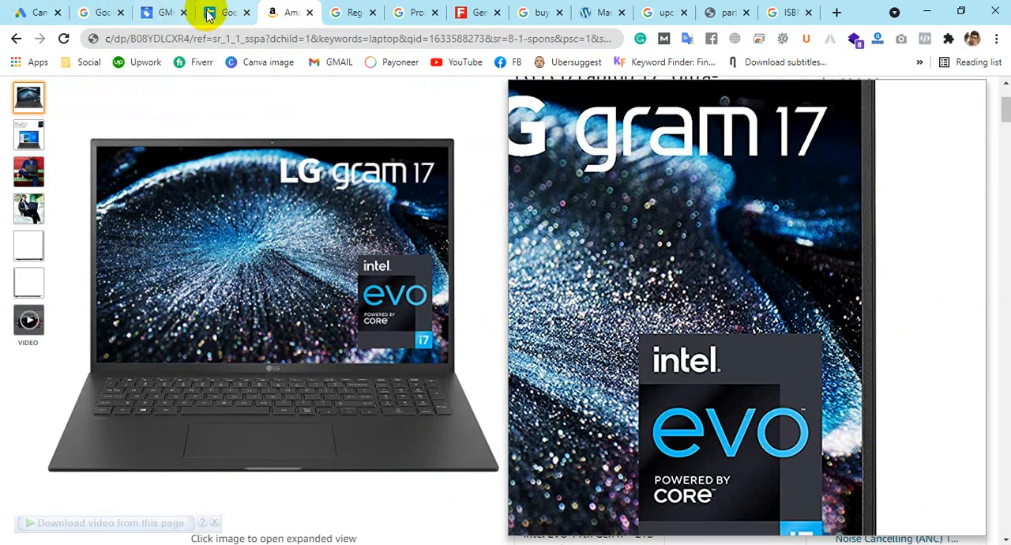
click(207, 13)
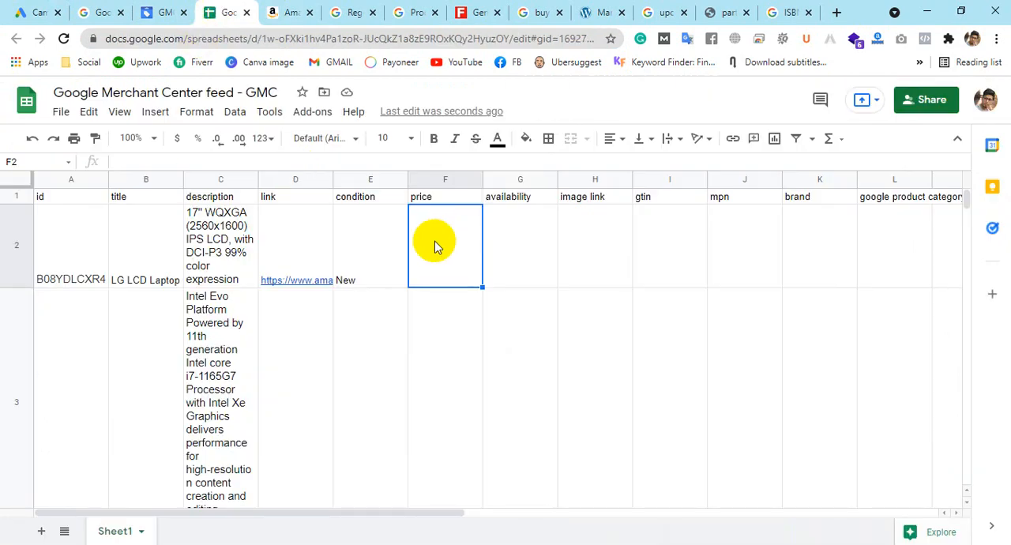
key(ctrl+v)
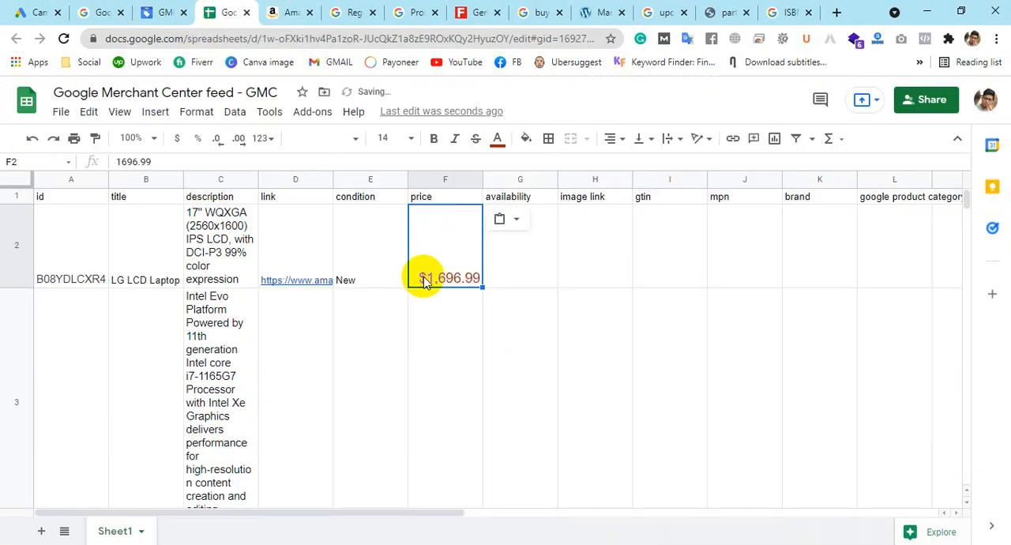
double_click(424, 279)
double_click(429, 215)
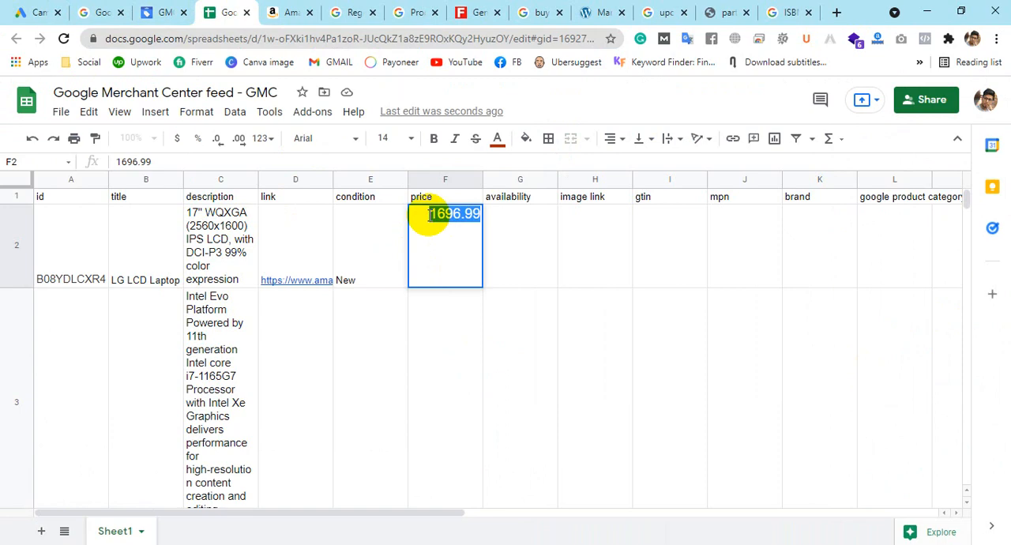
click(514, 322)
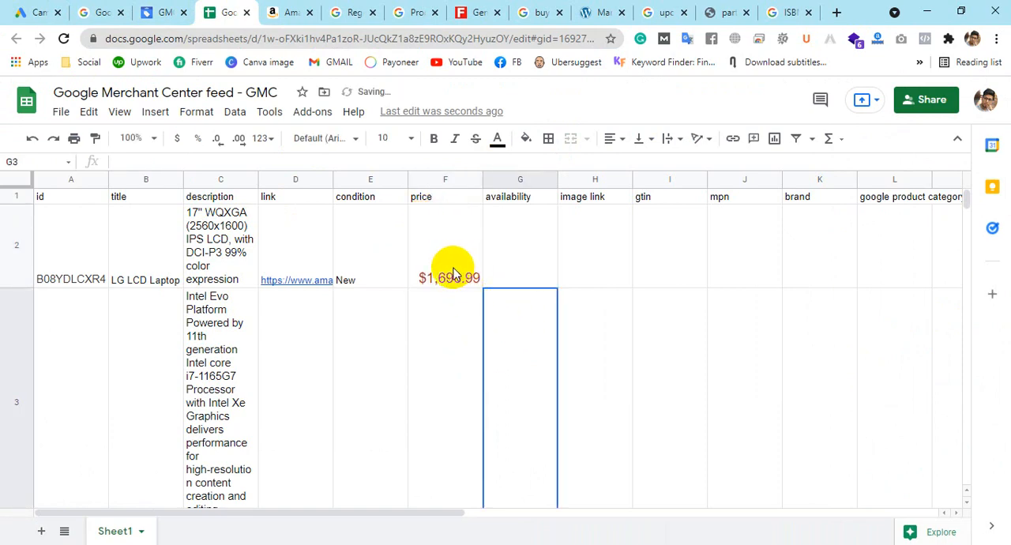
Step: Enter In_Stock as row 2's availability and return to the laptop's Amazon page
click(511, 237)
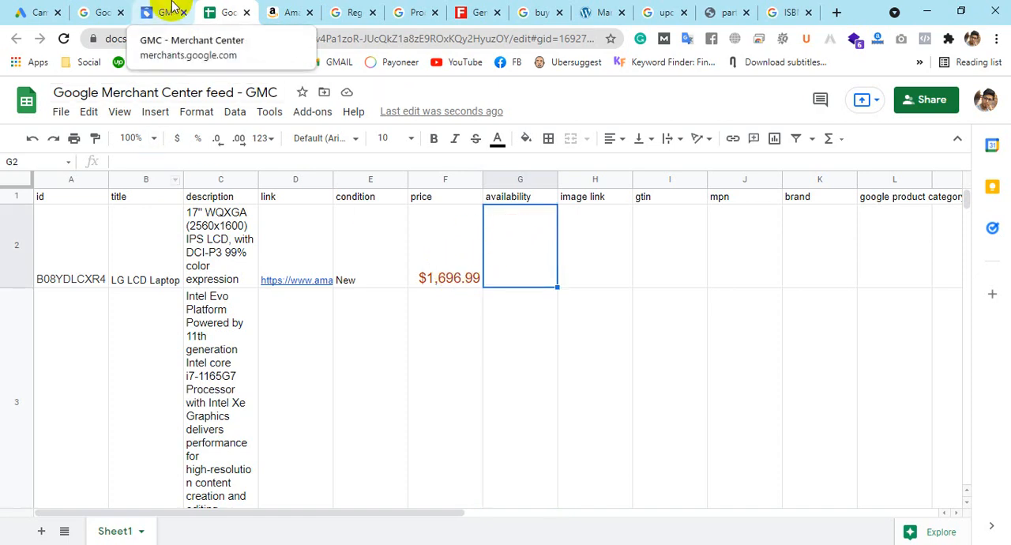
text(In_Stock)
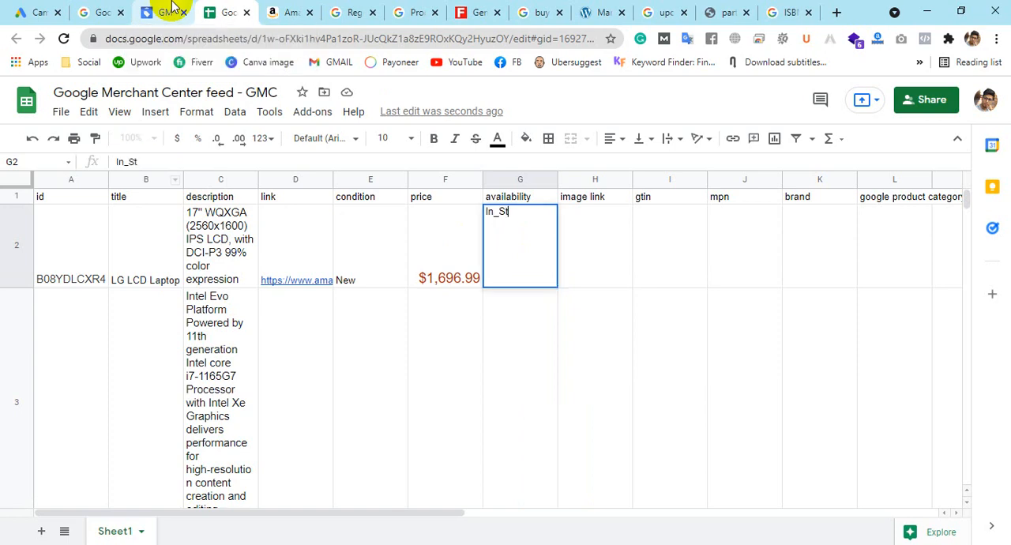
click(609, 228)
click(276, 12)
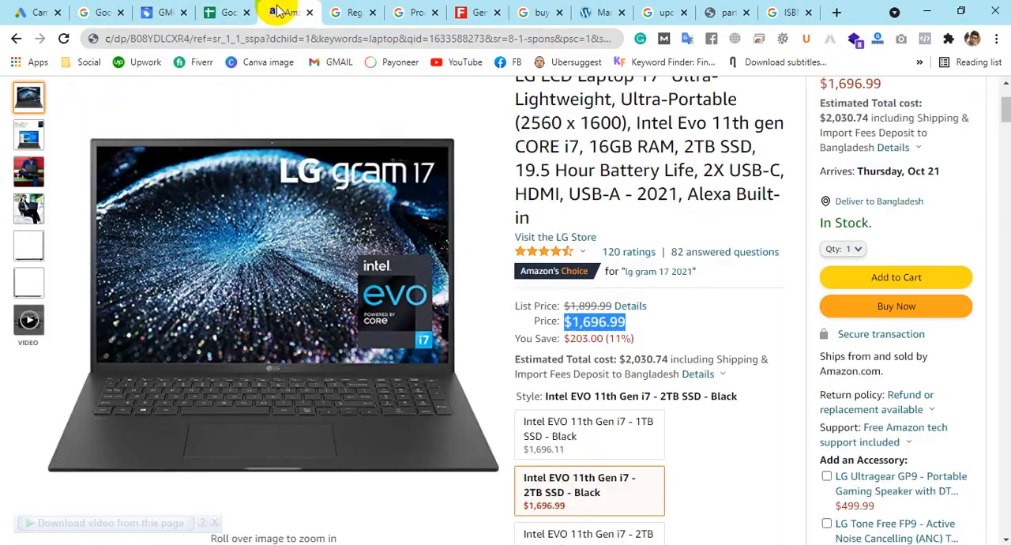
mouse_move(294, 239)
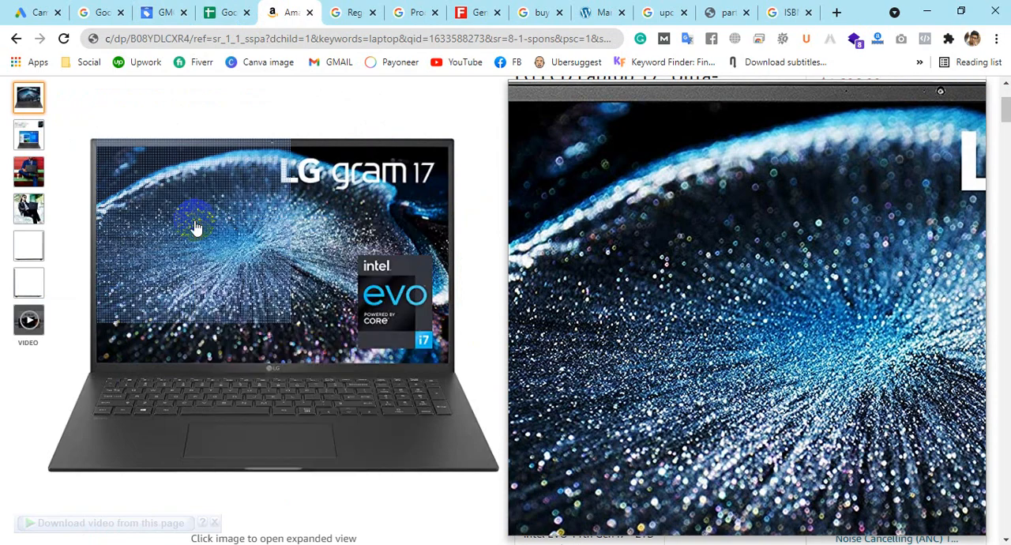
right_click(197, 227)
click(26, 97)
right_click(26, 98)
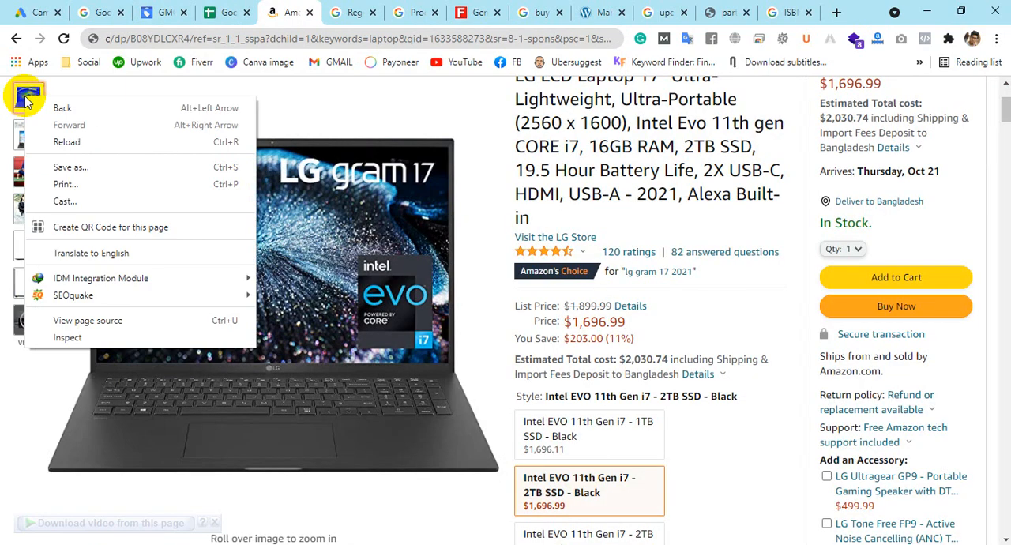
click(345, 221)
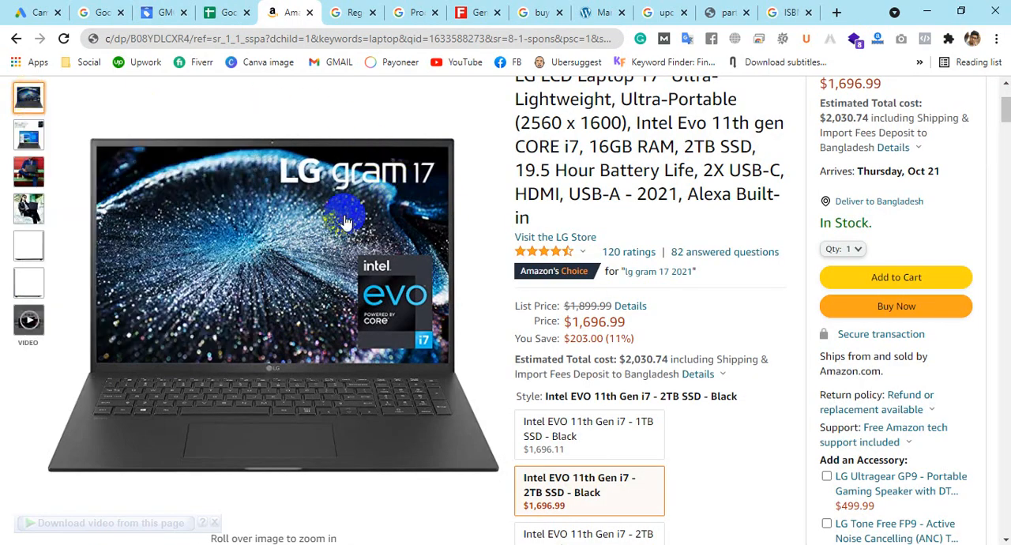
mouse_move(345, 221)
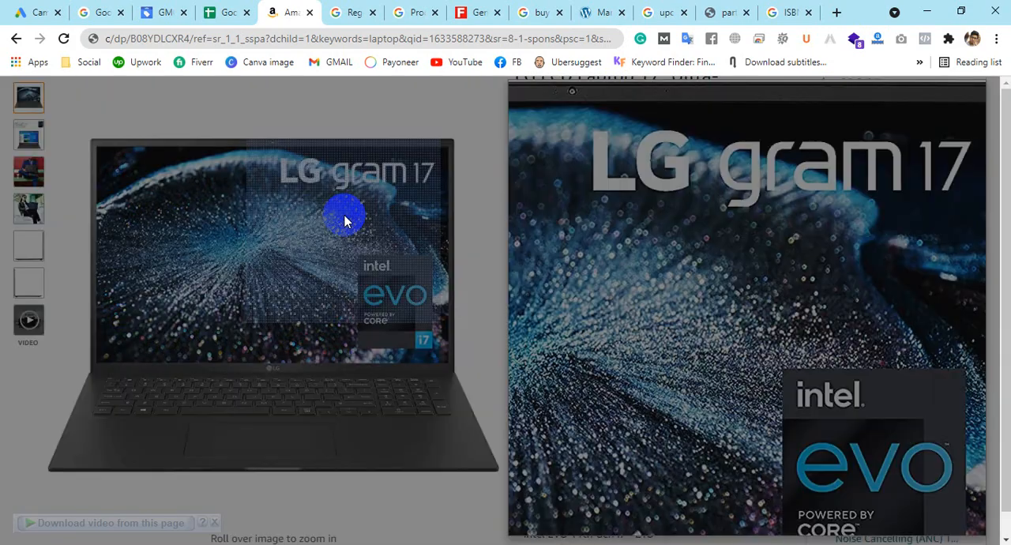
click(486, 358)
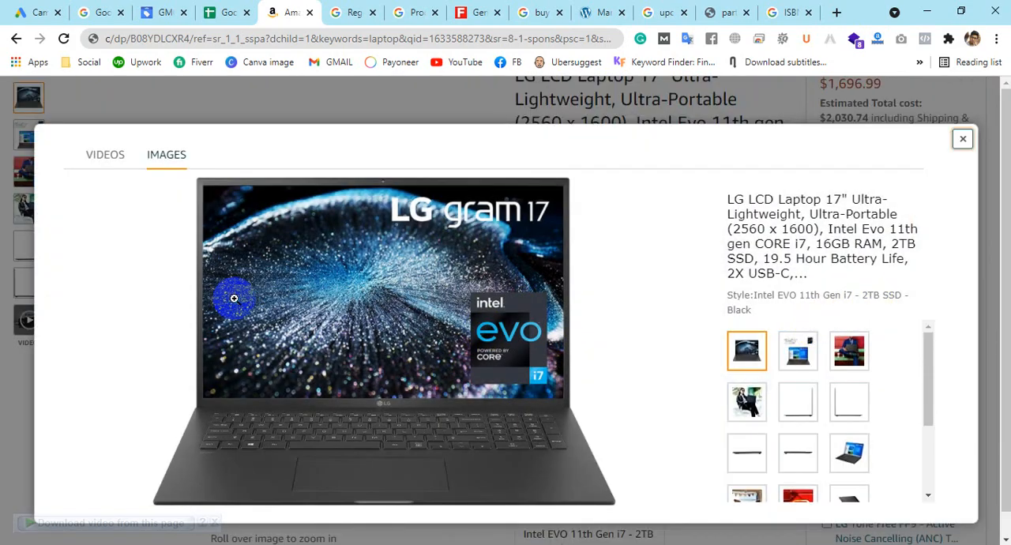
right_click(234, 305)
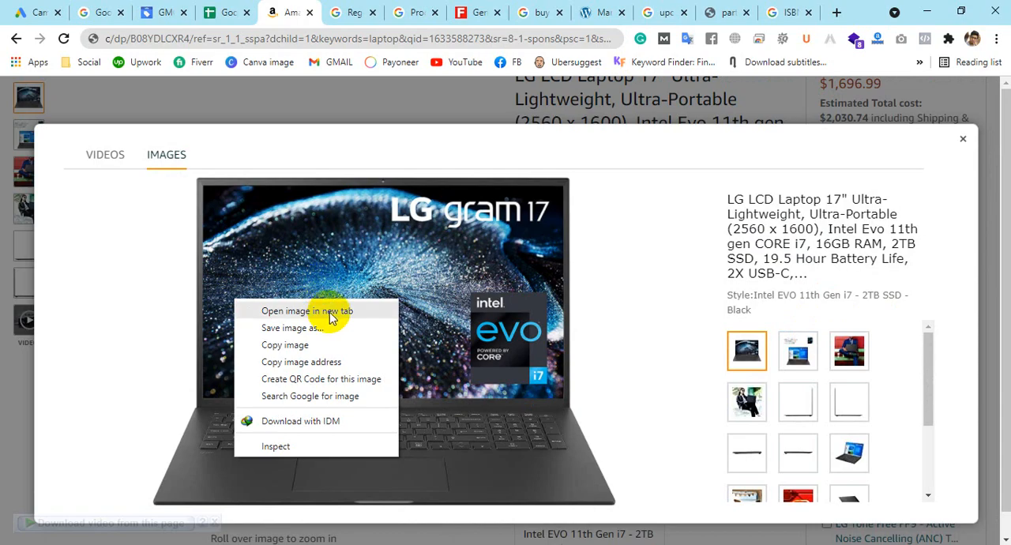
click(961, 135)
click(963, 139)
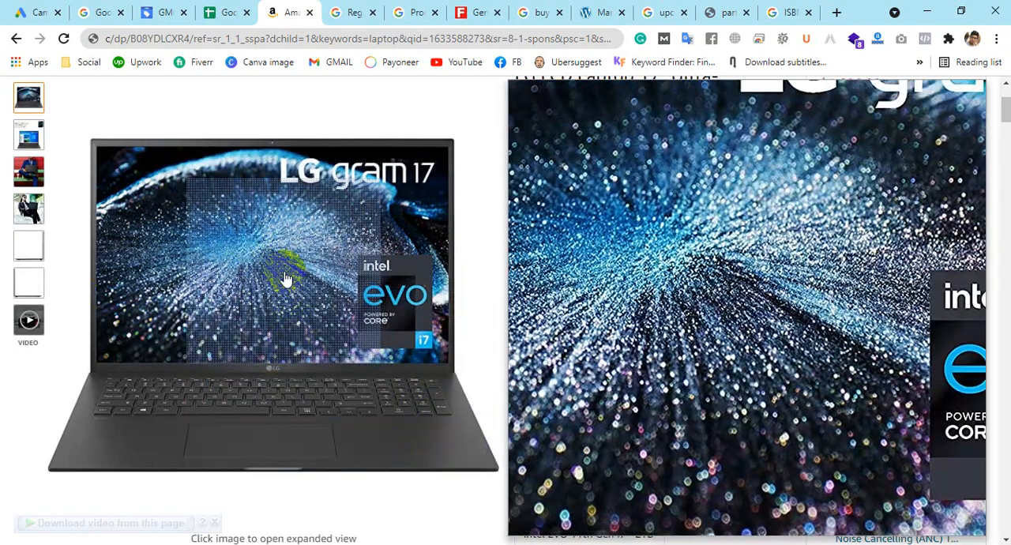
right_click(286, 279)
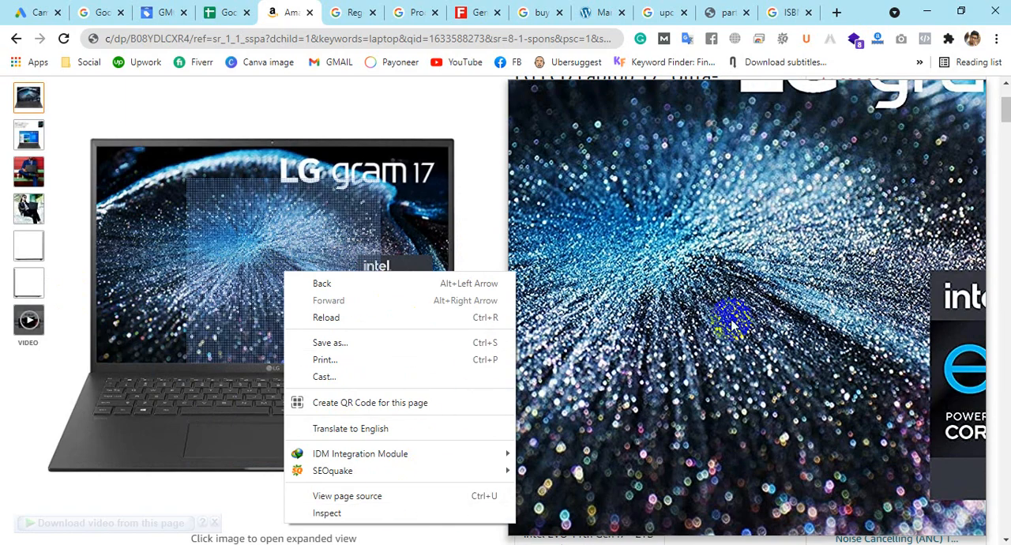
click(399, 217)
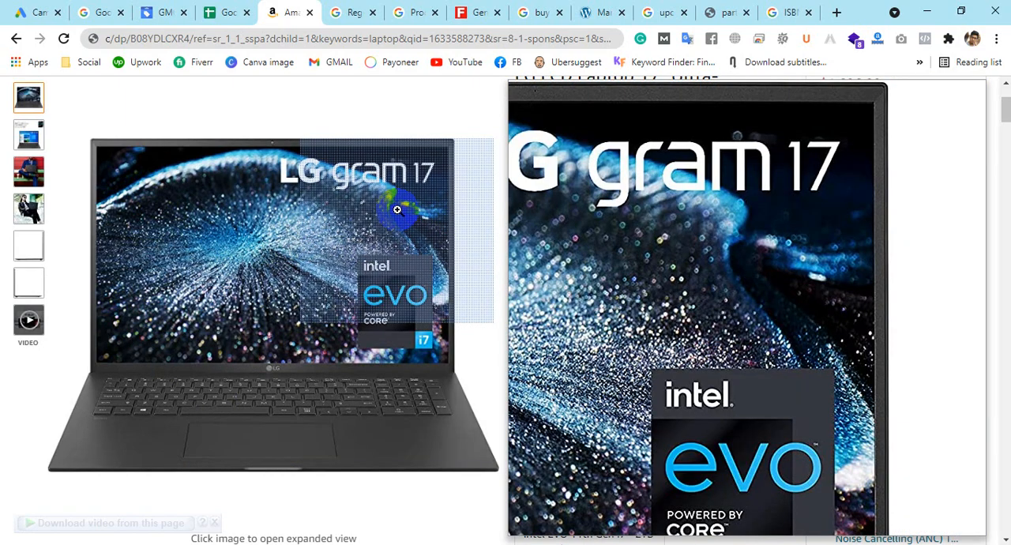
Step: Expand the main LG gram 17 product image on Amazon and open that image in its own browser tab
click(397, 210)
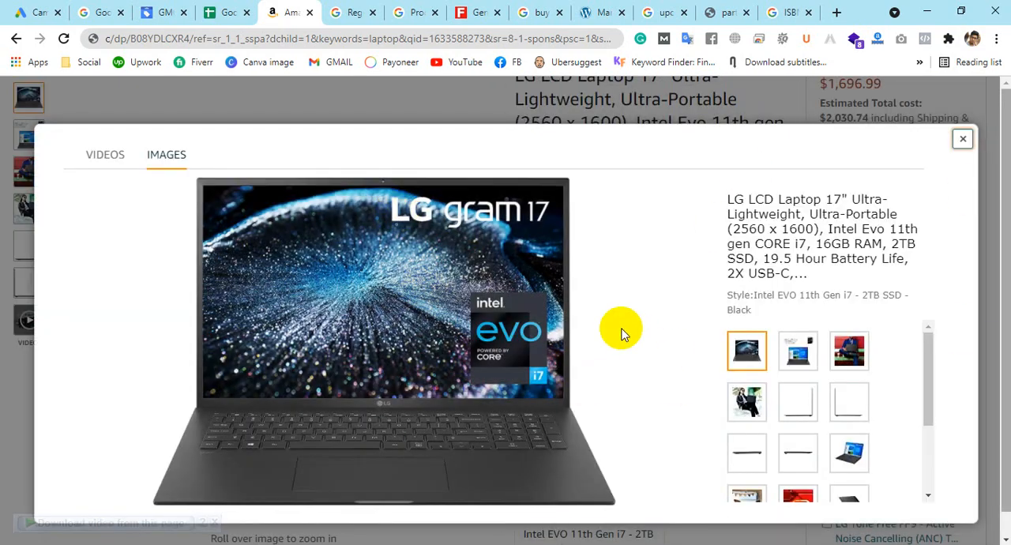
right_click(367, 276)
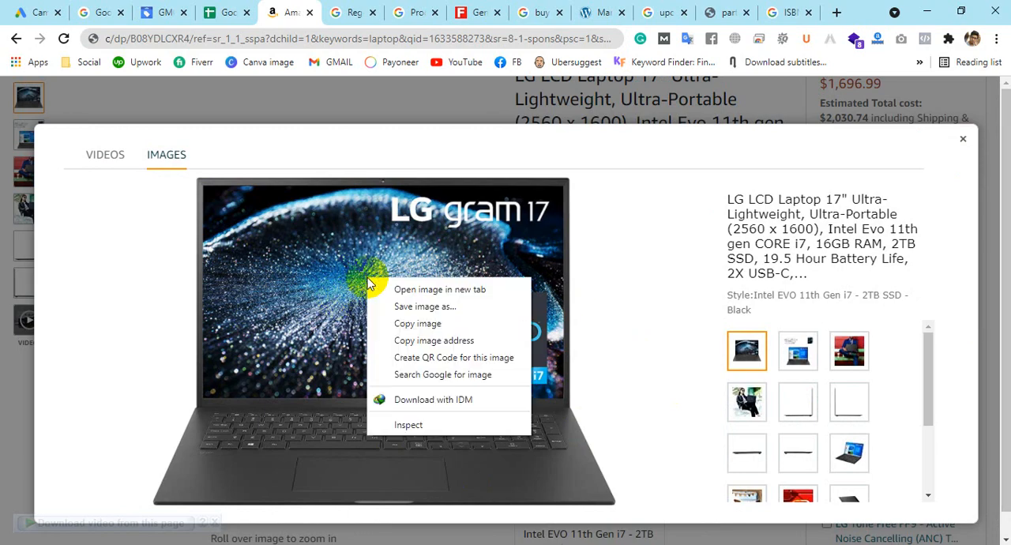
click(439, 289)
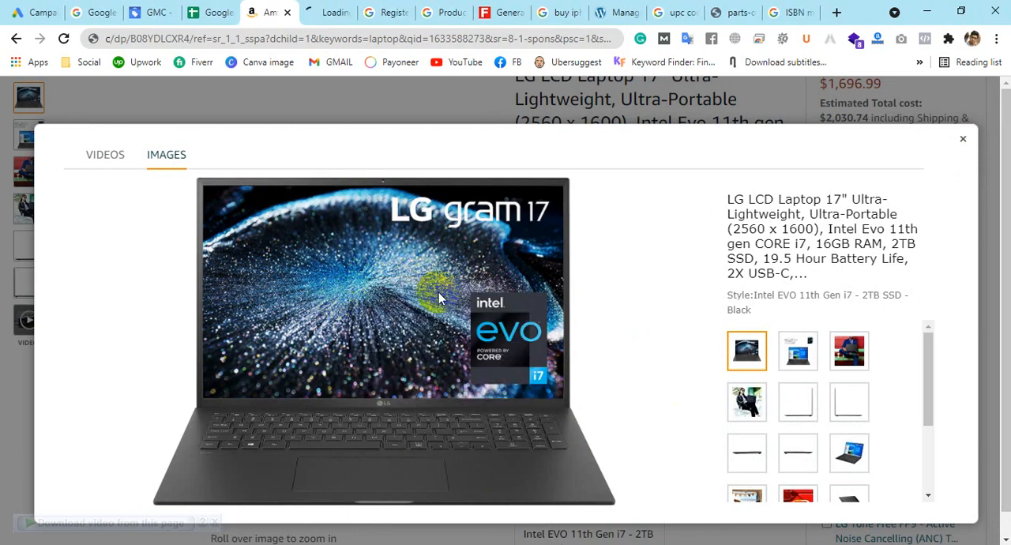
click(336, 12)
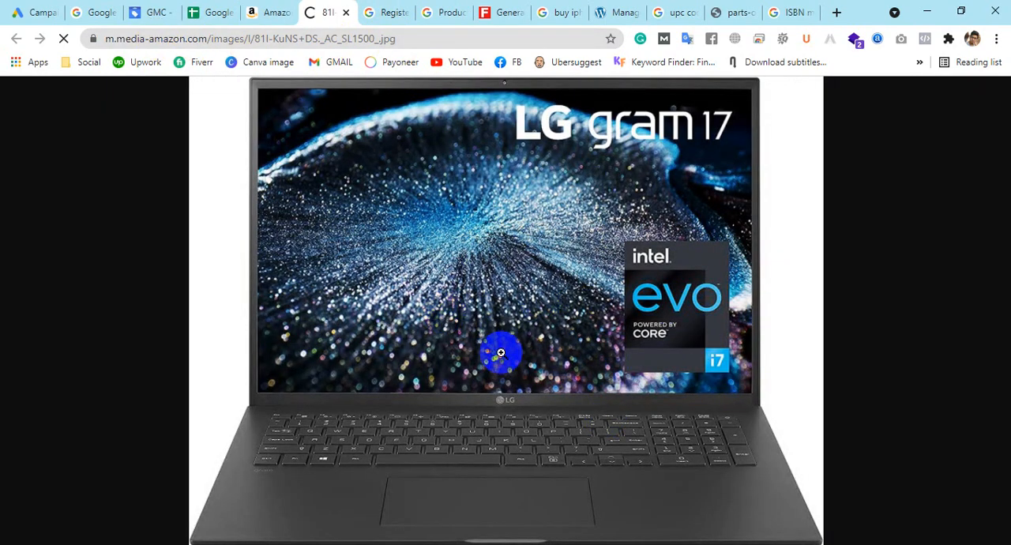
Step: Copy the full web address of the opened laptop image into the image link cell of row 2
click(413, 36)
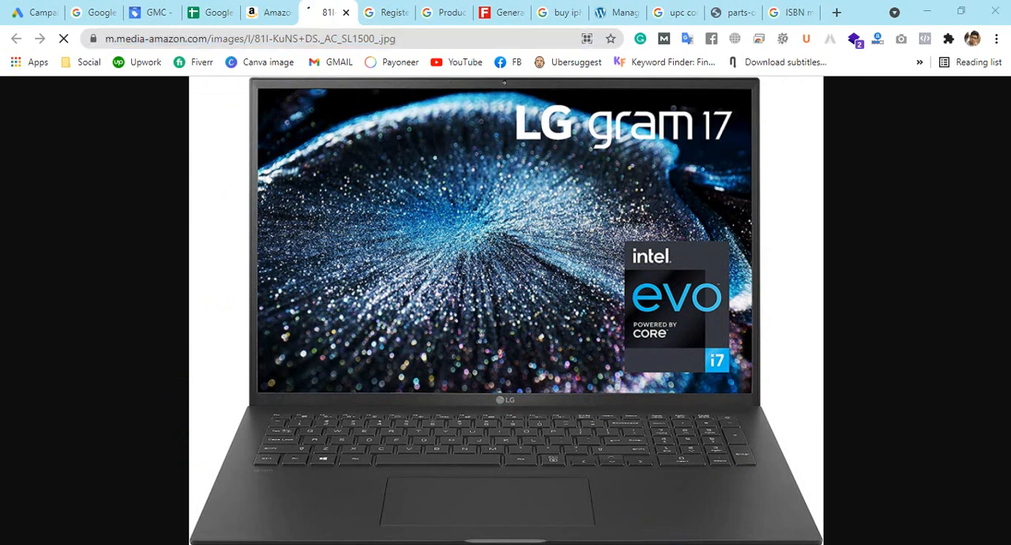
click(427, 37)
key(ctrl+c)
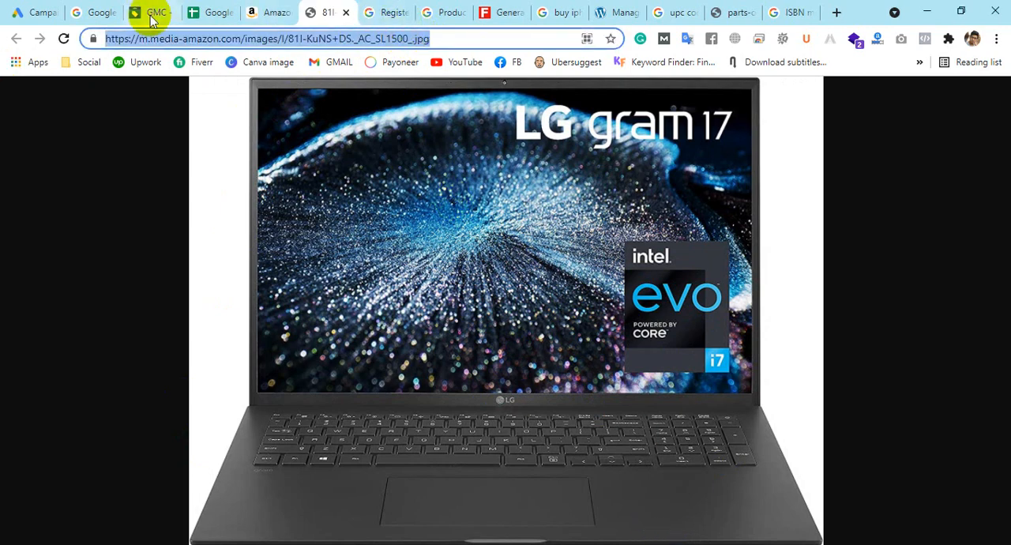
click(213, 11)
click(442, 212)
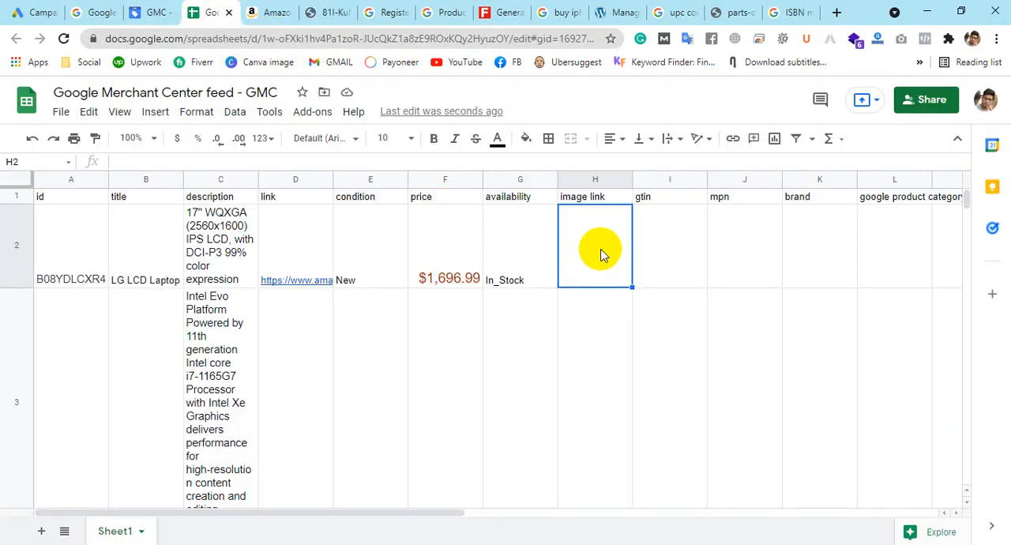
key(ctrl+v)
Step: Delete the gtin and mpn columns from the feed sheet
click(687, 249)
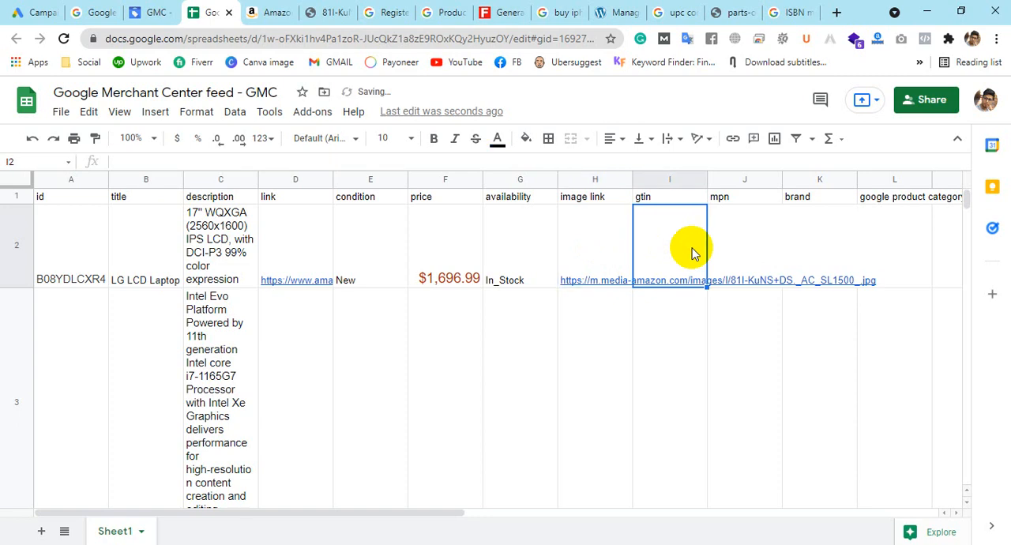
click(671, 182)
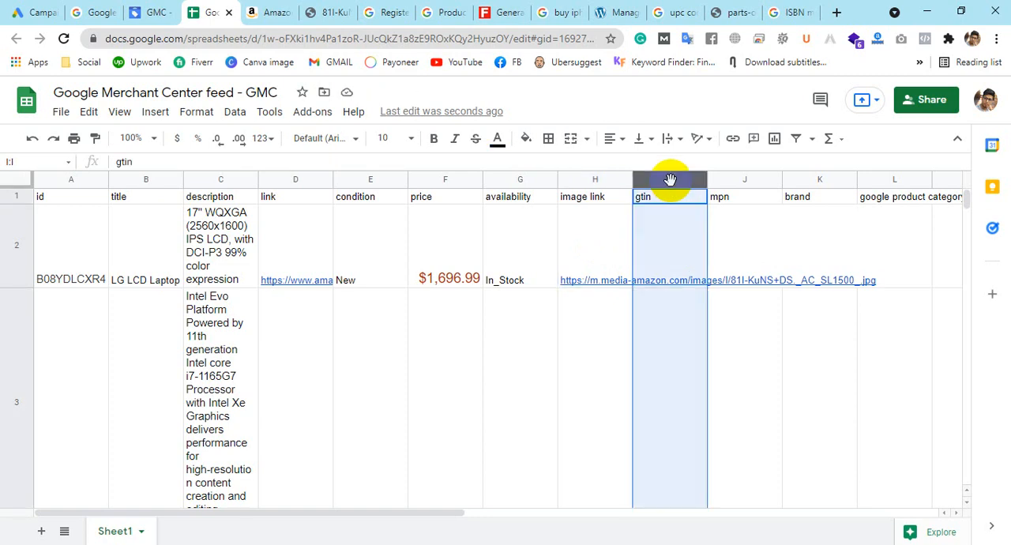
right_click(668, 181)
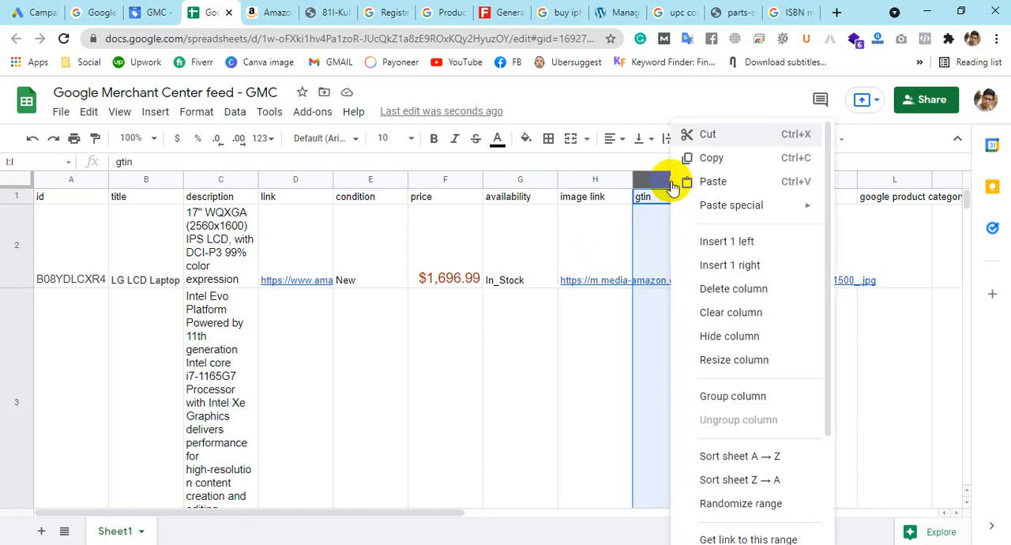
click(733, 290)
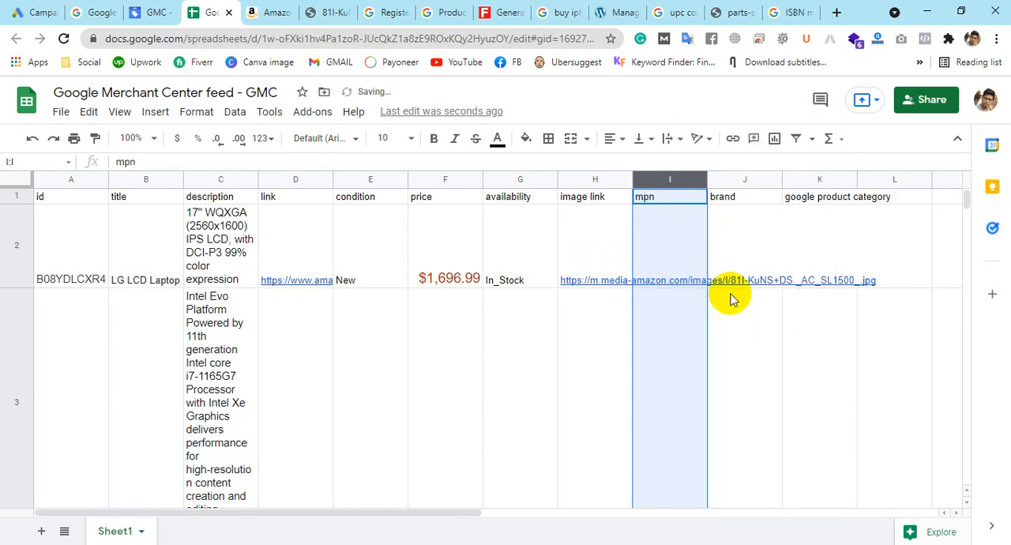
right_click(653, 181)
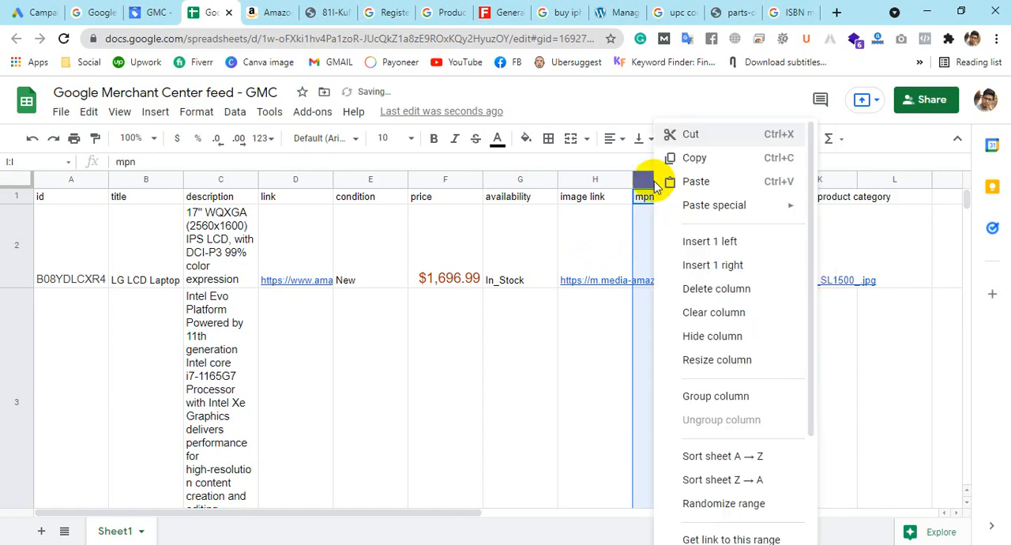
click(715, 289)
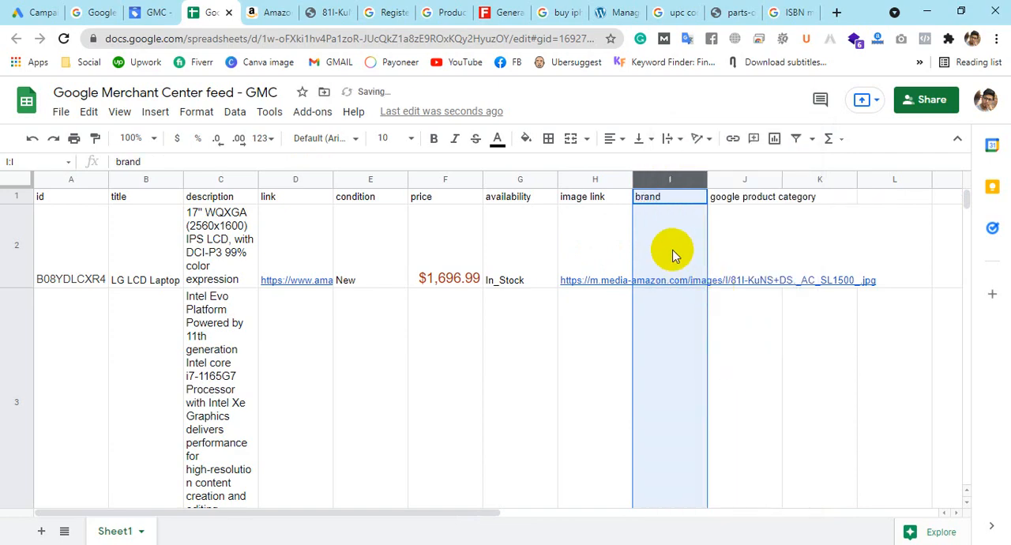
Step: Check the brand name in the laptop's Amazon title and enter LG as row 2's brand
click(654, 239)
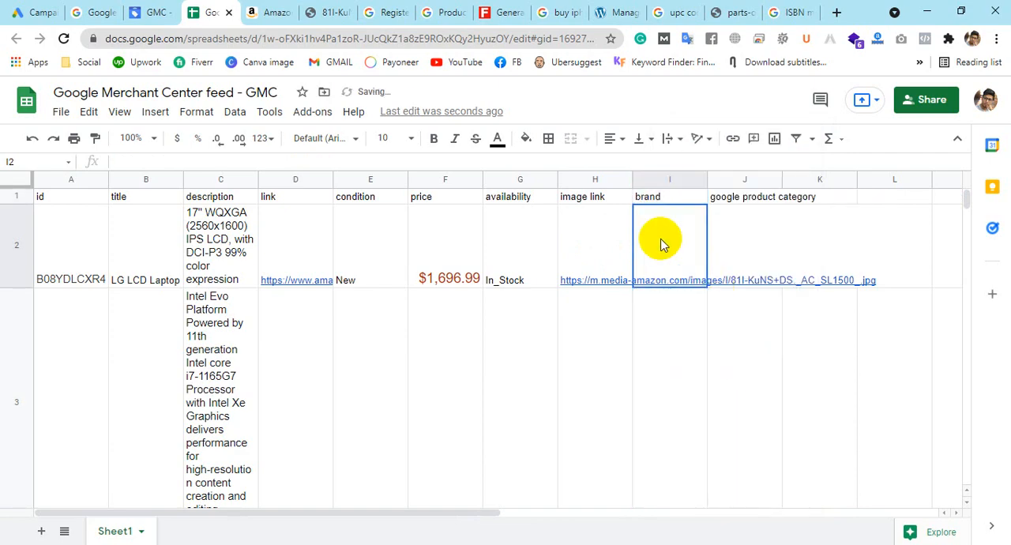
click(144, 13)
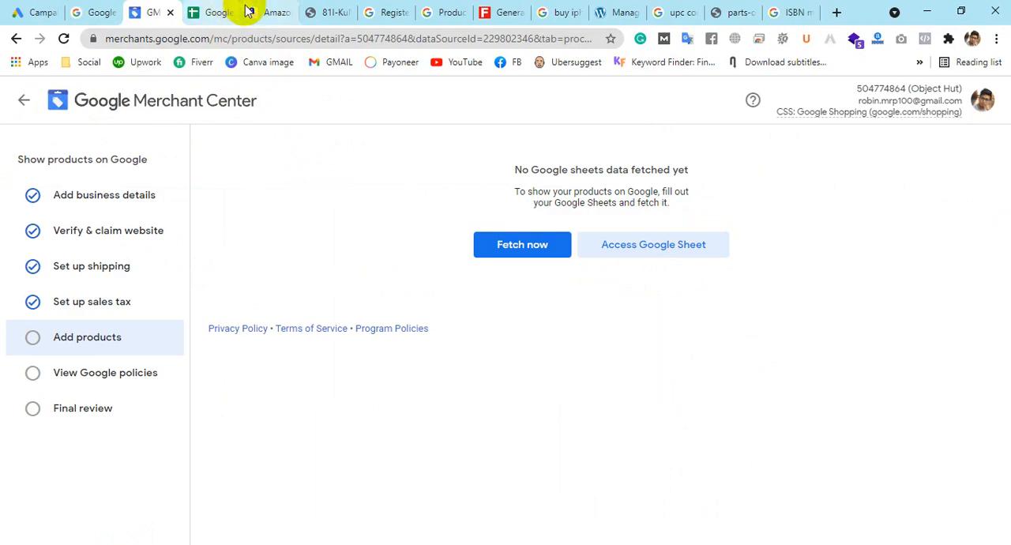
click(271, 13)
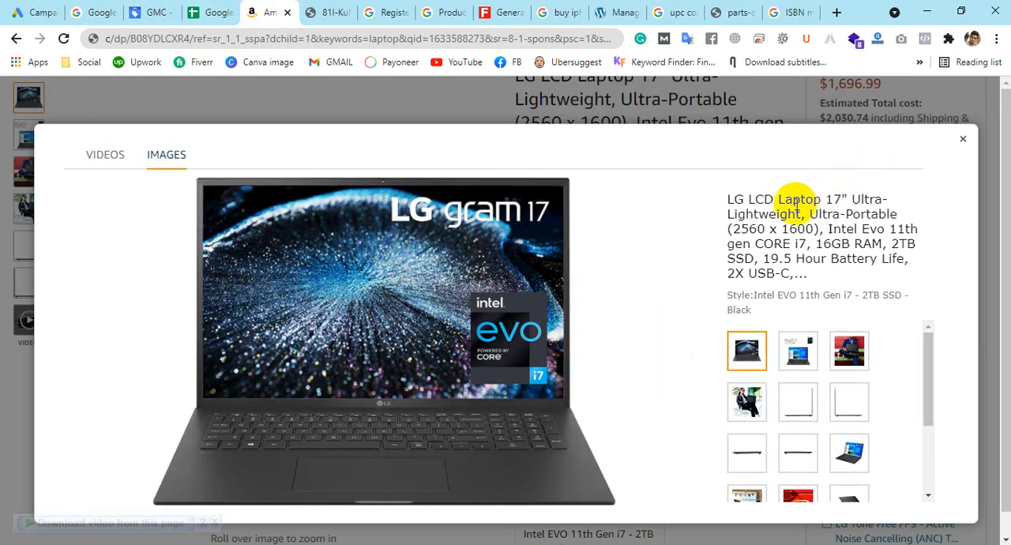
double_click(732, 199)
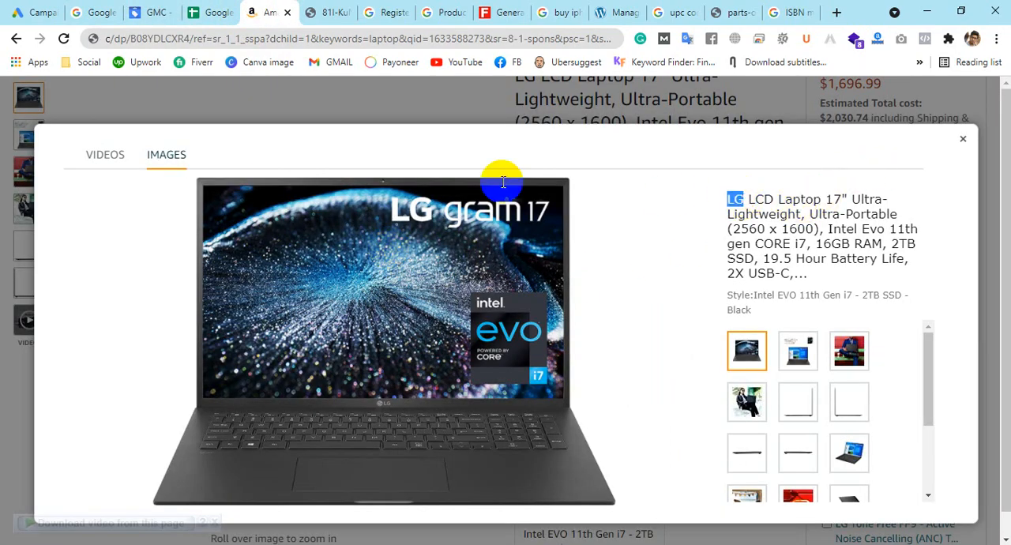
click(204, 12)
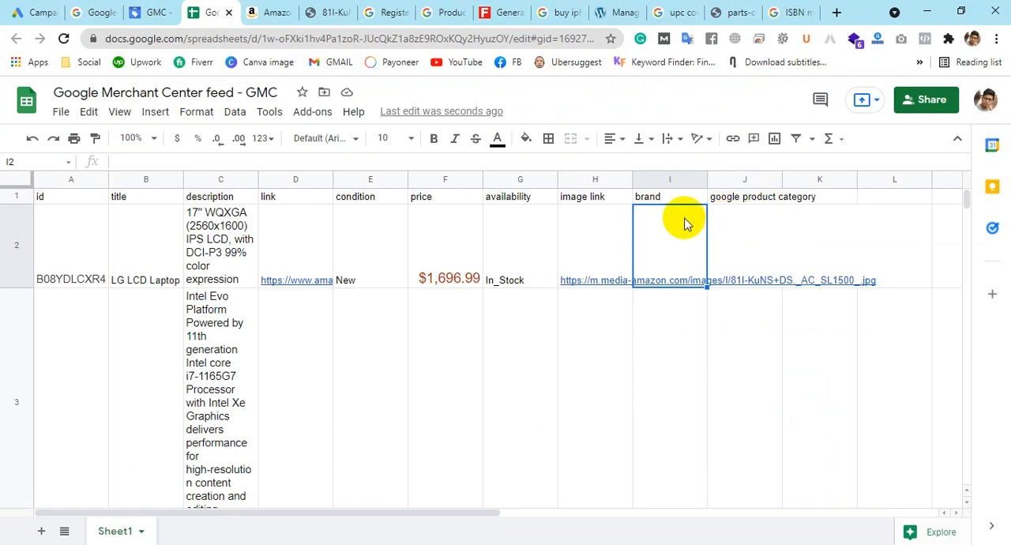
text(LG)
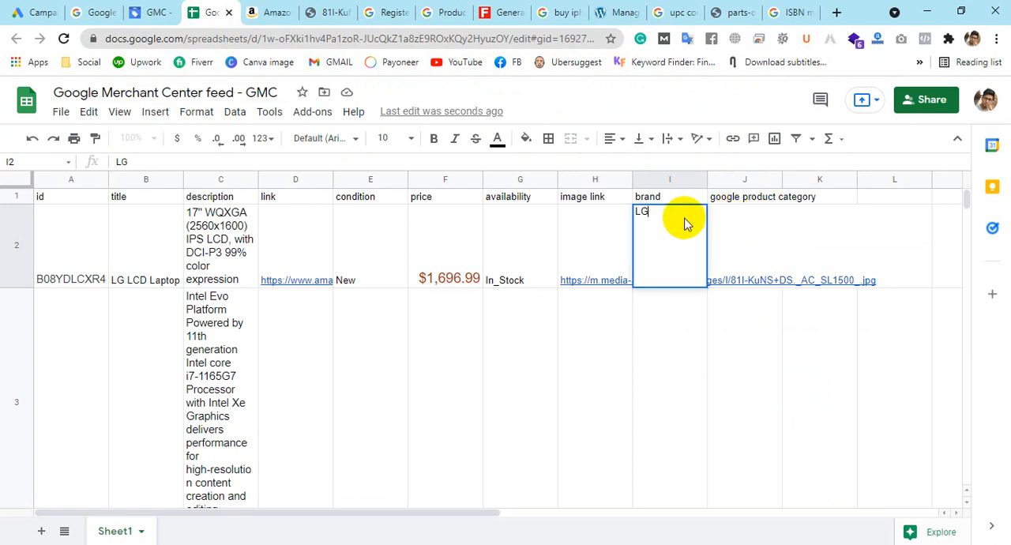
click(772, 227)
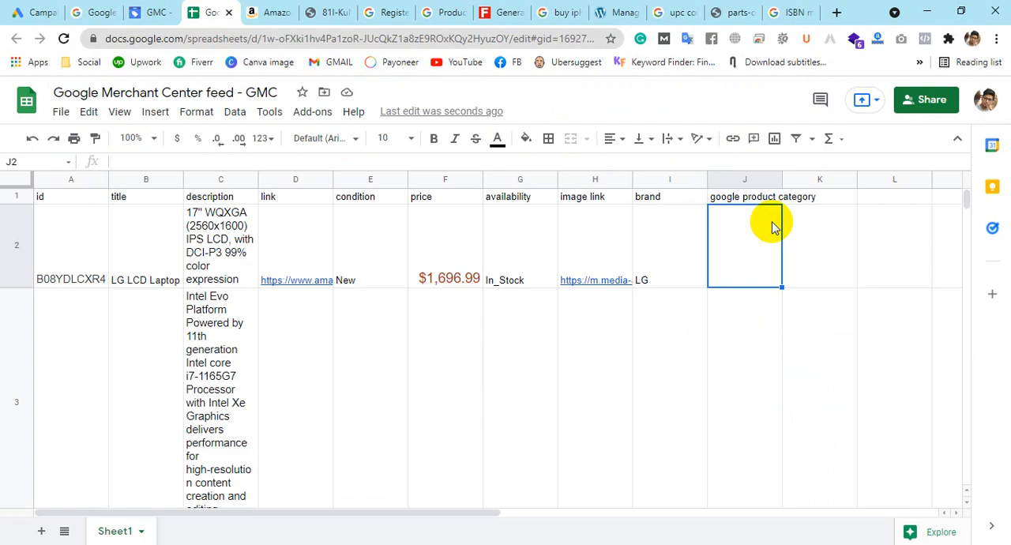
Step: Close the Amazon image viewer and reload the laptop page with its web address trimmed to end at dp/B08YDLCXR4/
click(280, 11)
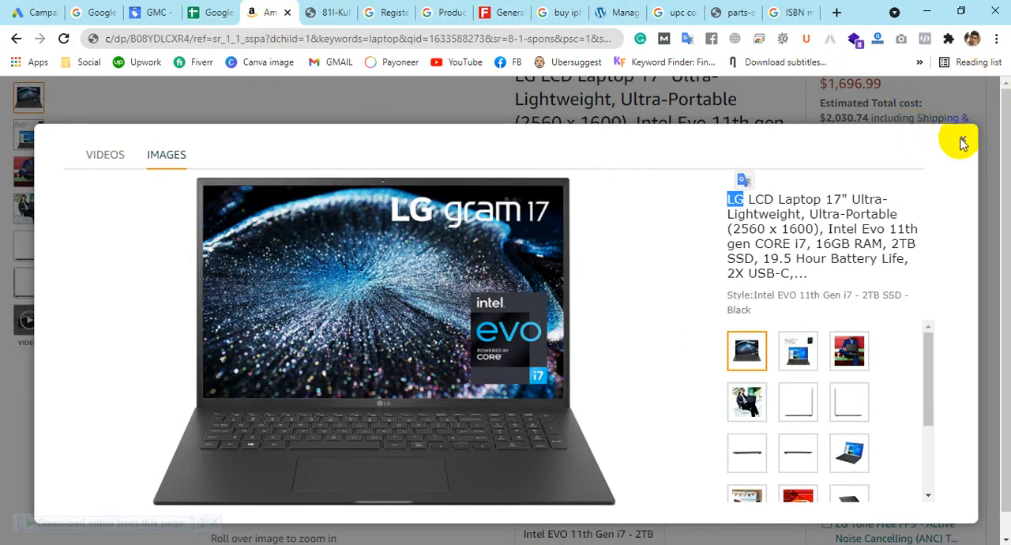
click(962, 142)
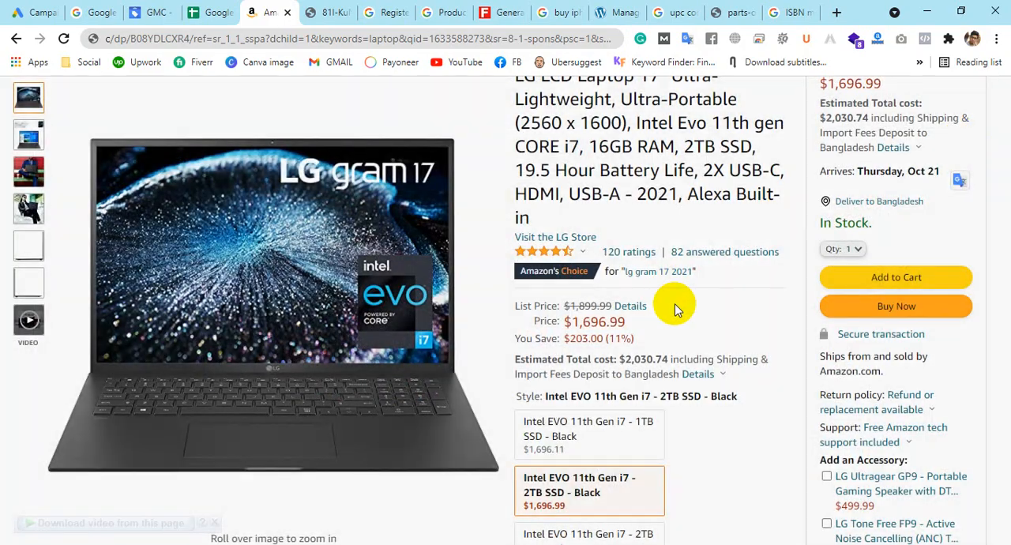
scroll(675, 310, up, 2)
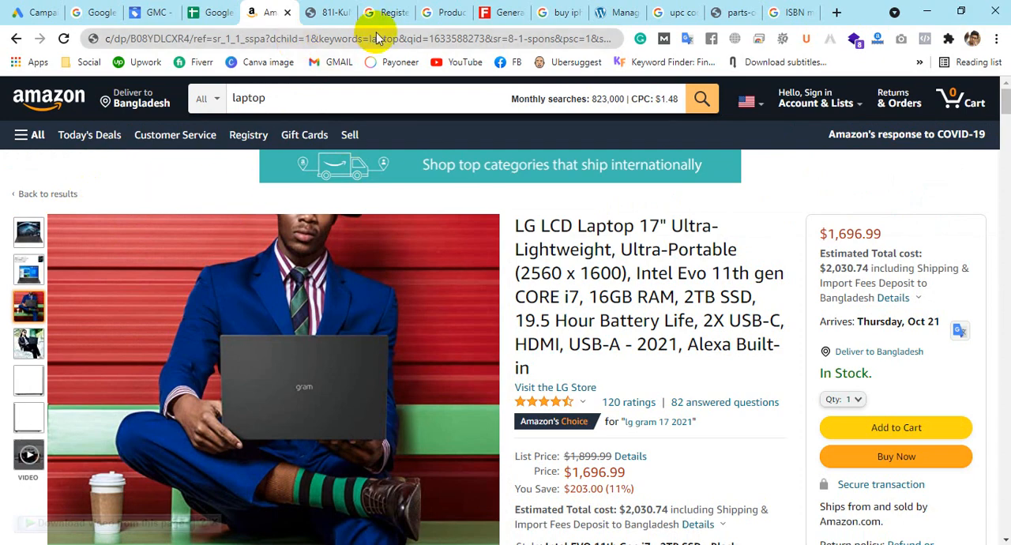
click(316, 39)
click(320, 39)
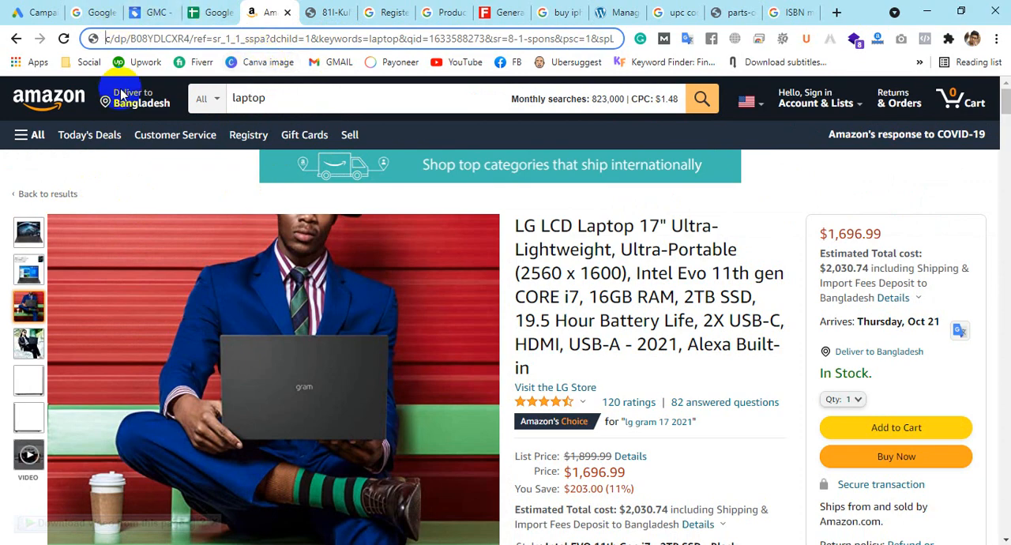
click(65, 39)
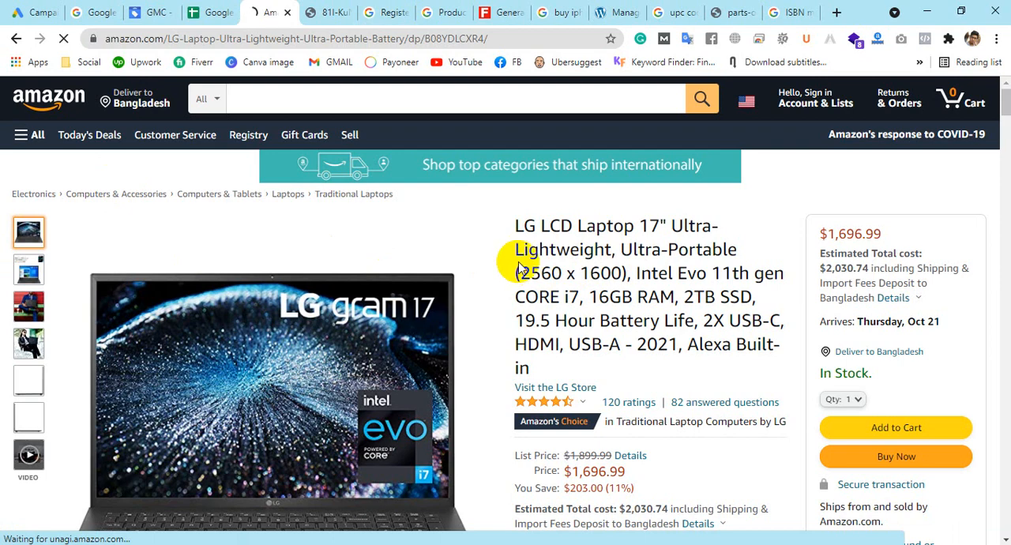
Step: Copy the laptop's full category breadcrumb, from Electronics through Traditional Laptops, and return to the feed sheet
key(ctrl+plus)
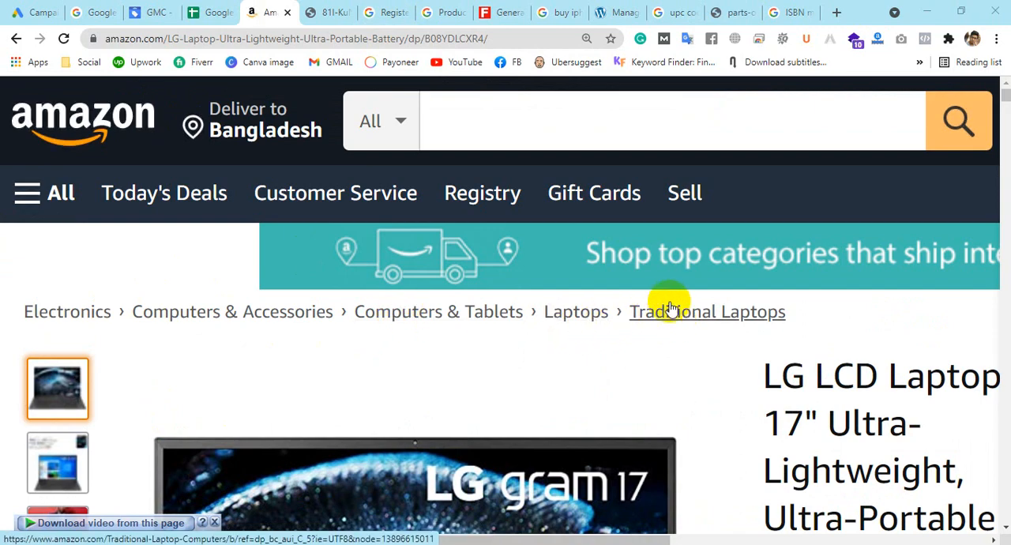
click(770, 308)
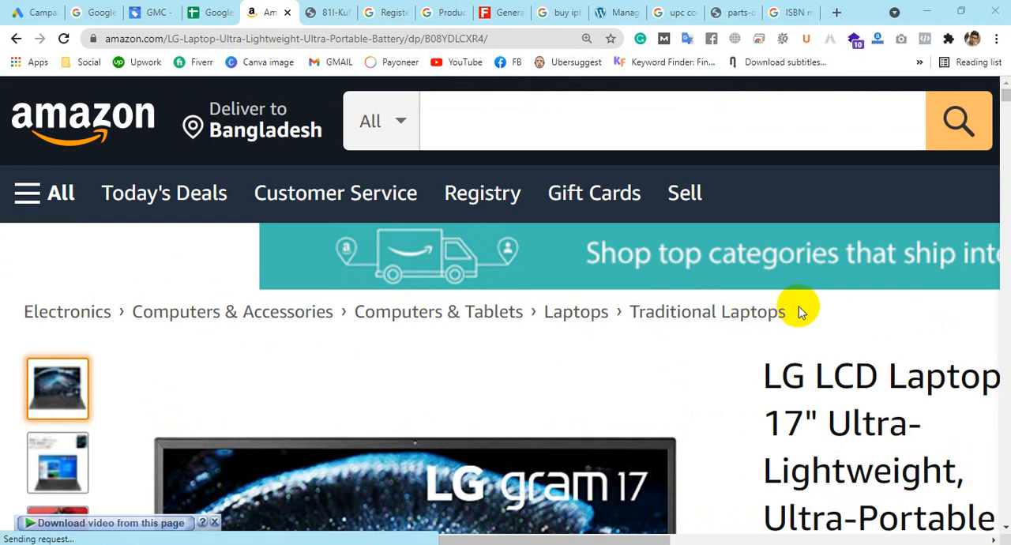
drag(795, 309, 18, 315)
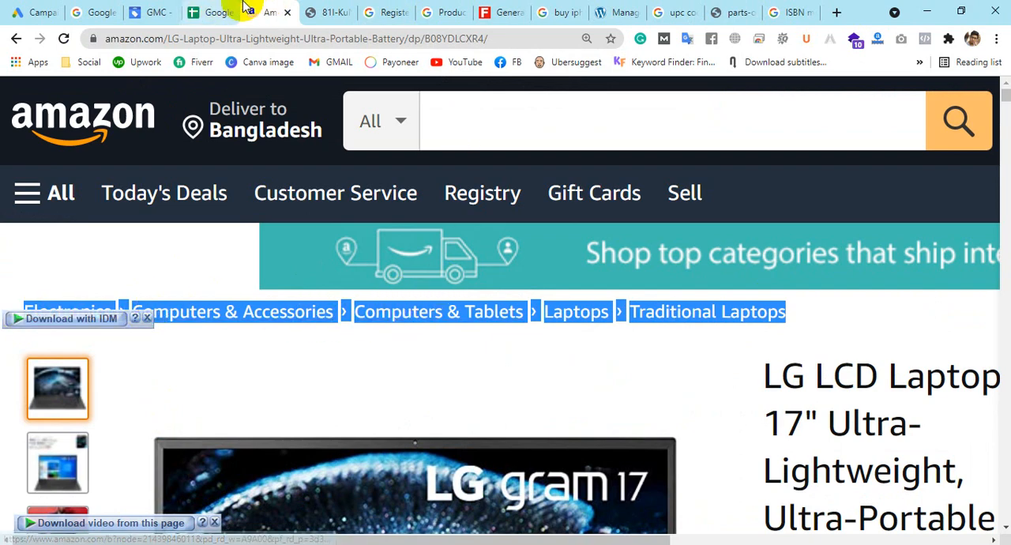
click(214, 10)
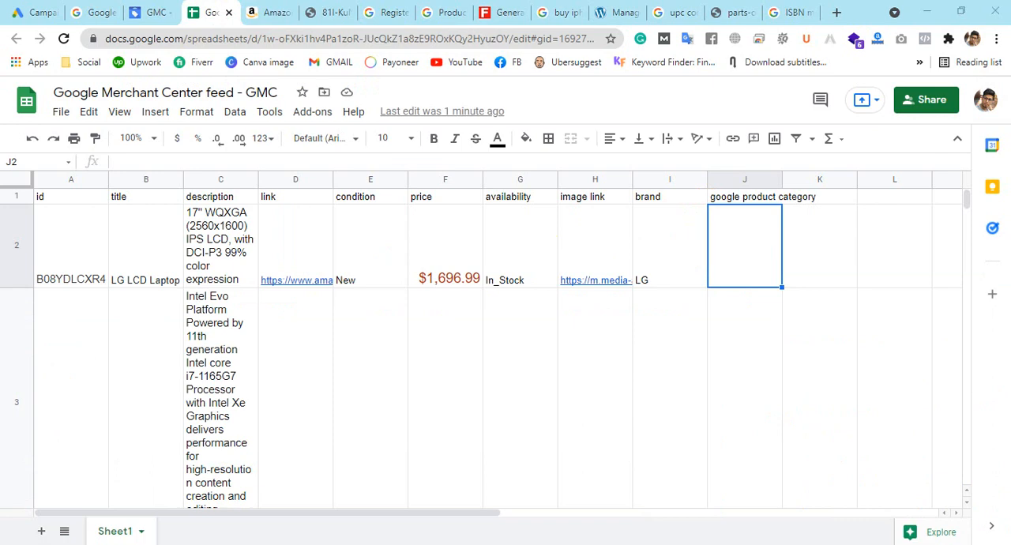
Step: Switch to Notepad and replace all of its text with the copied category path
key(alt+Tab)
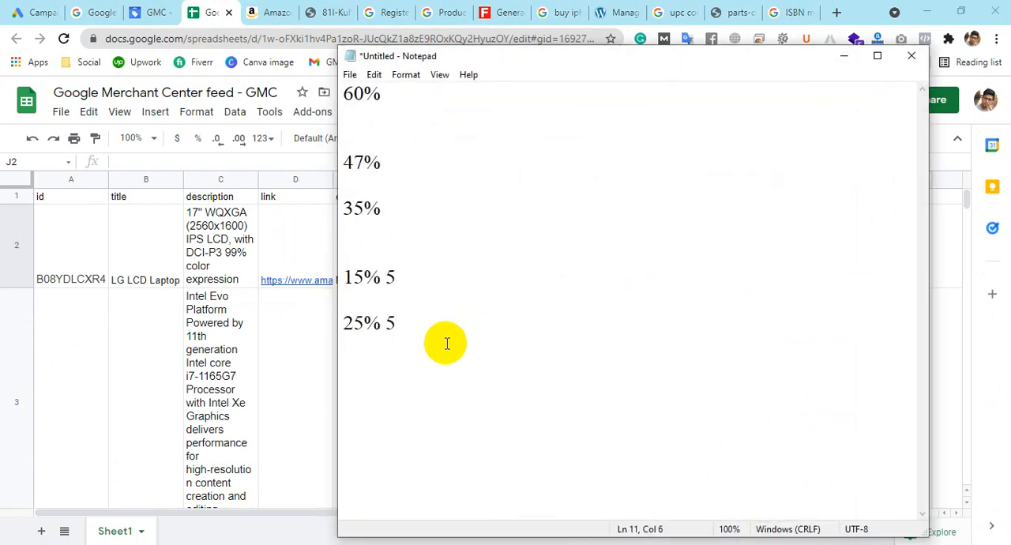
key(ctrl+a)
key(Delete)
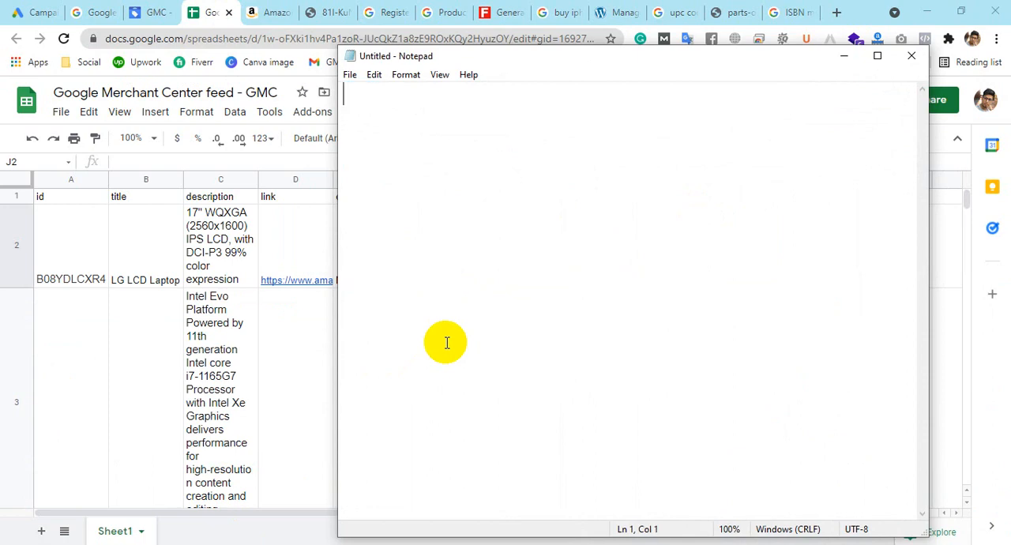
text(Electronics›Computers & Accessories›Computers & Tablets›Laptops›Traditional Laptops)
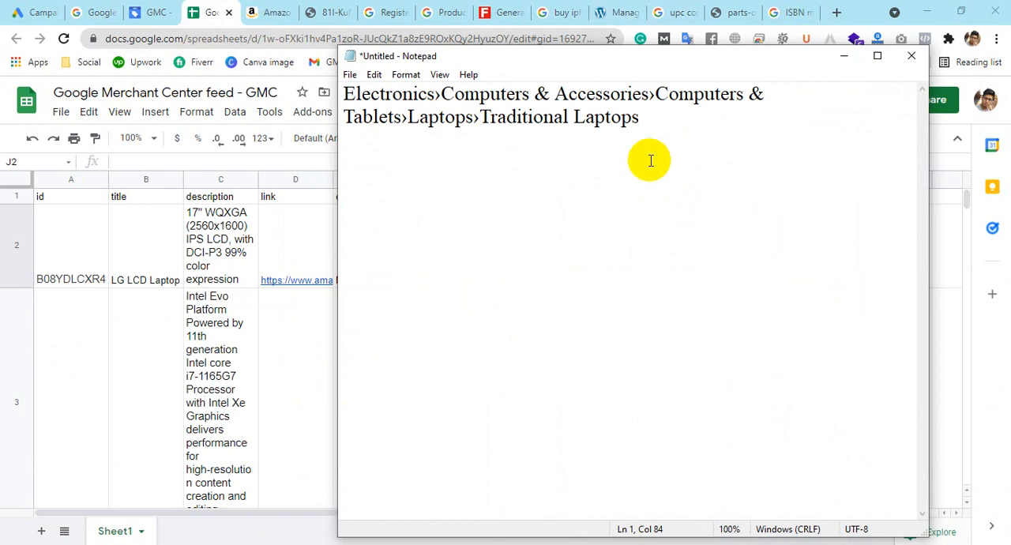
drag(642, 117, 353, 70)
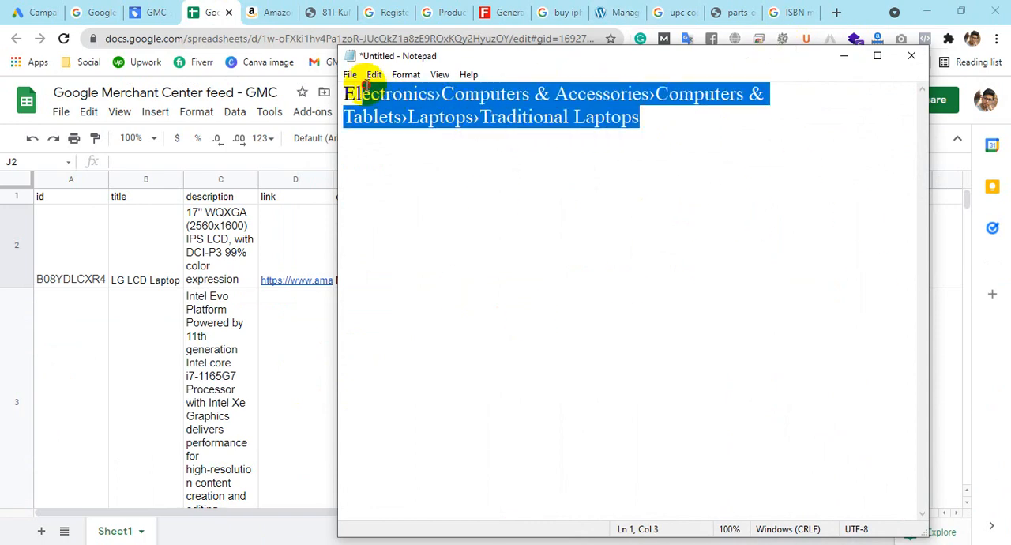
click(368, 120)
click(353, 117)
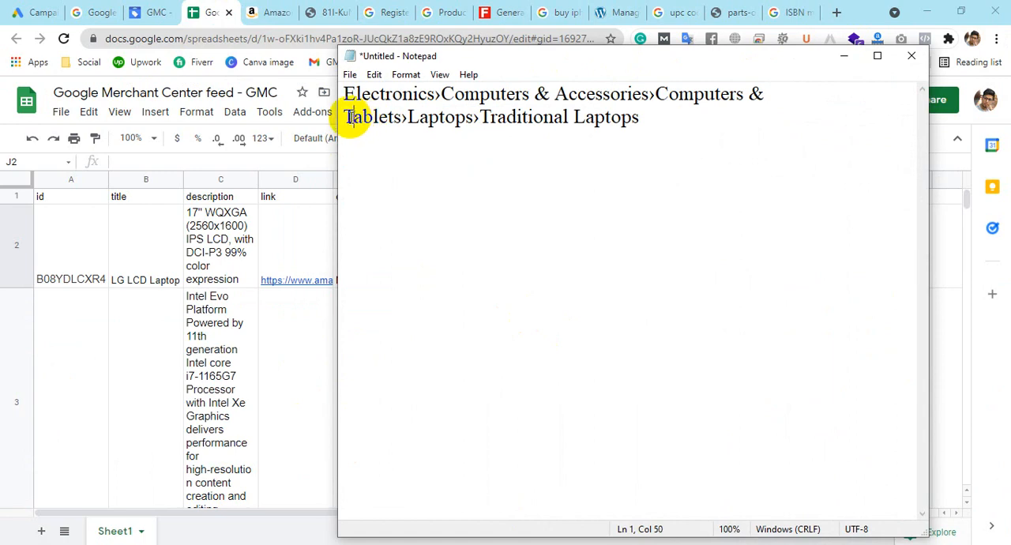
key(BackSpace)
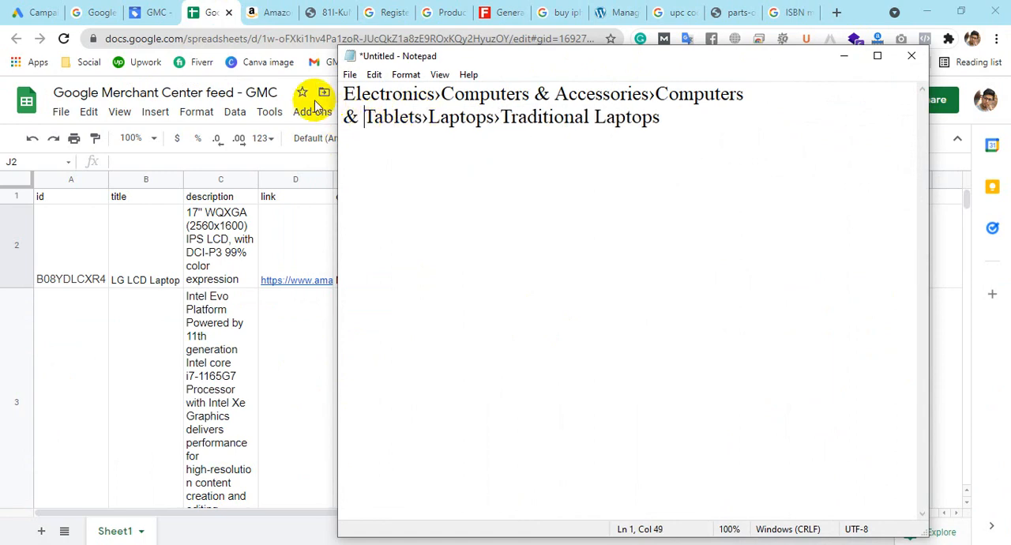
key(BackSpace)
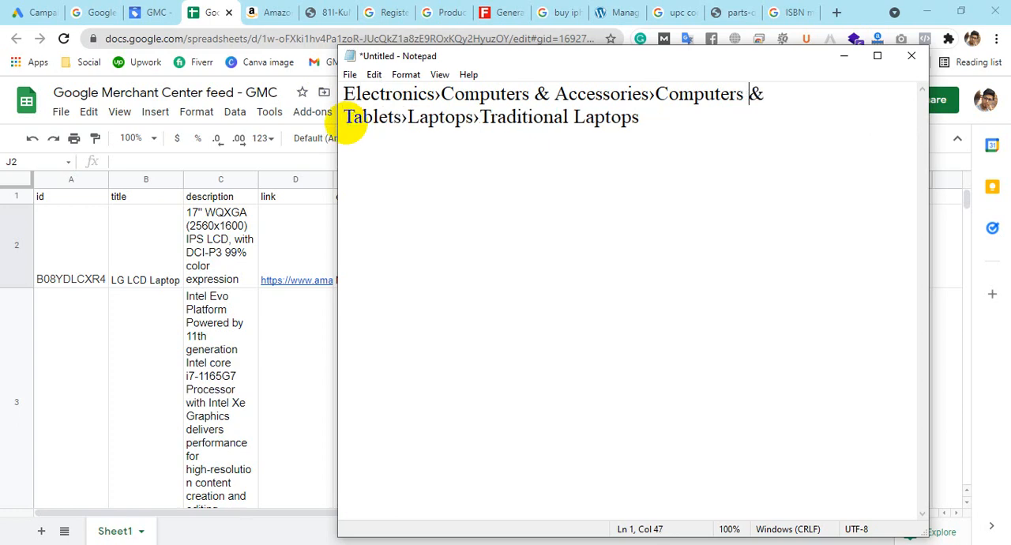
Step: Copy the whole category path from Notepad into row 2's google product category cell in the feed sheet
key(ctrl+a)
key(ctrl+c)
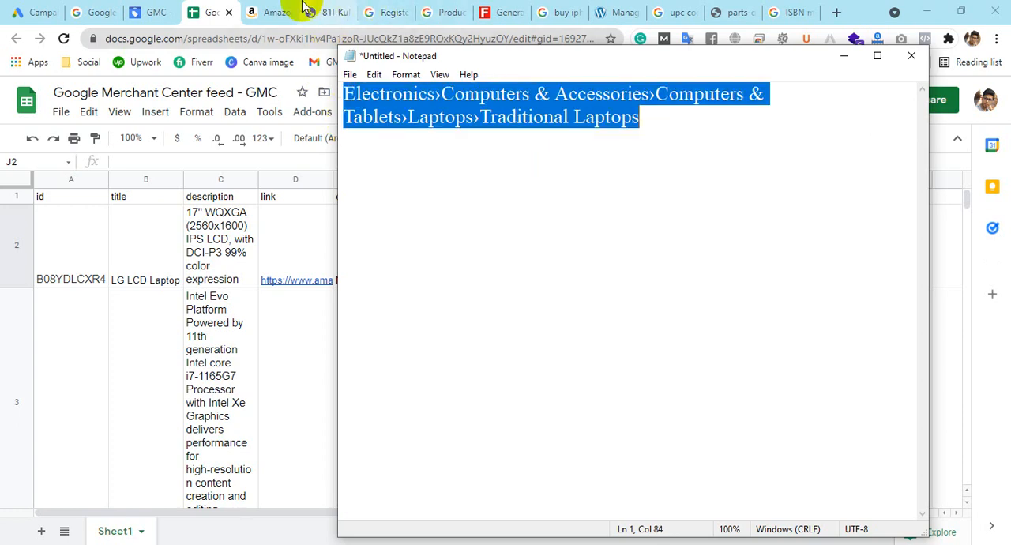
click(199, 11)
click(743, 252)
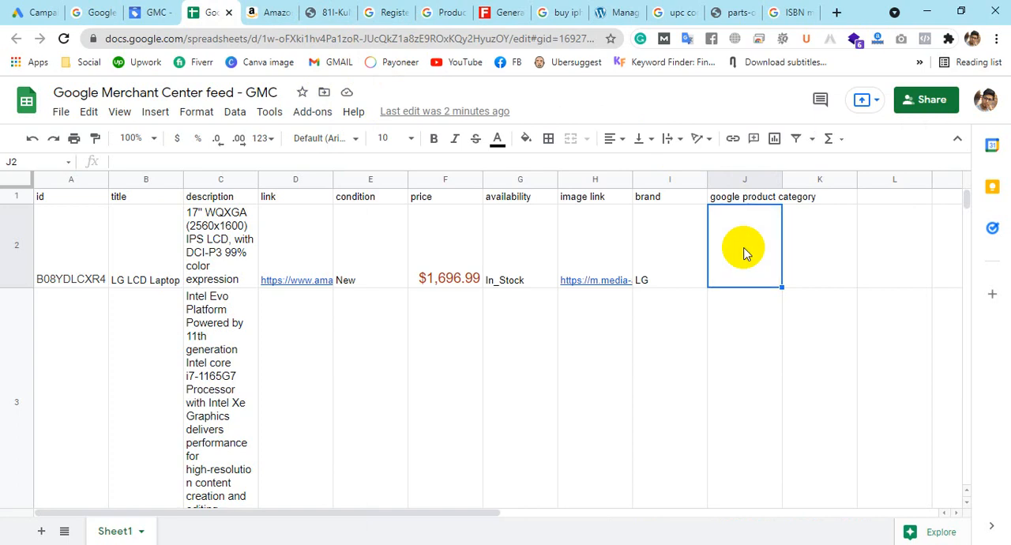
key(ctrl+v)
click(770, 330)
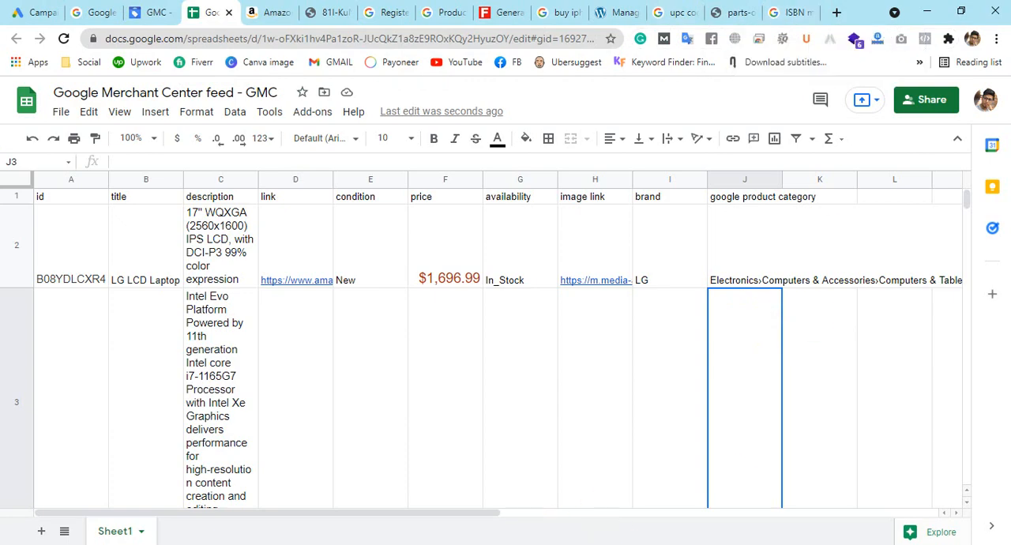
Step: Review the format, guidelines and examples in Merchant Center Help's Google product category article, and expand the Mobile phones example
scroll(492, 244, down, 5)
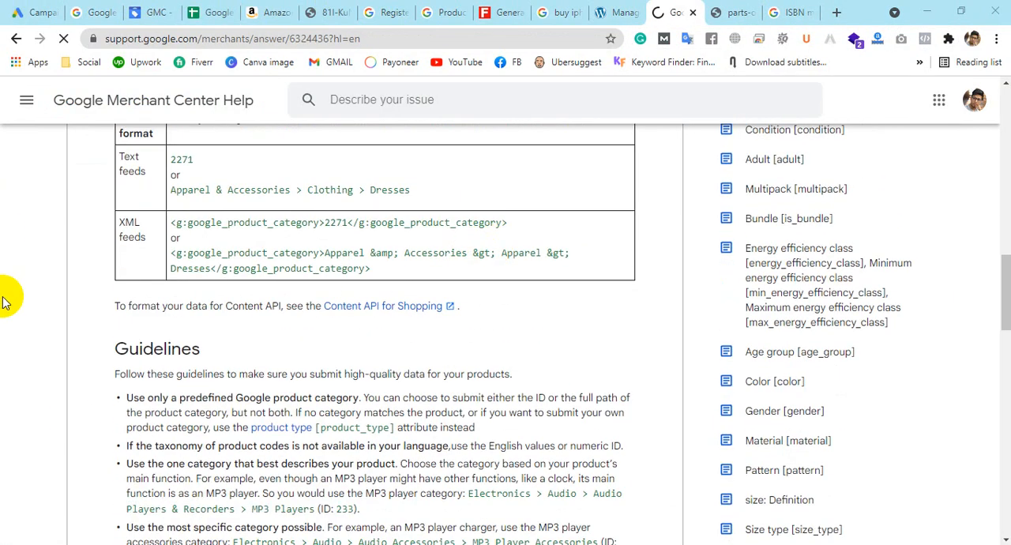
scroll(86, 293, up, 1)
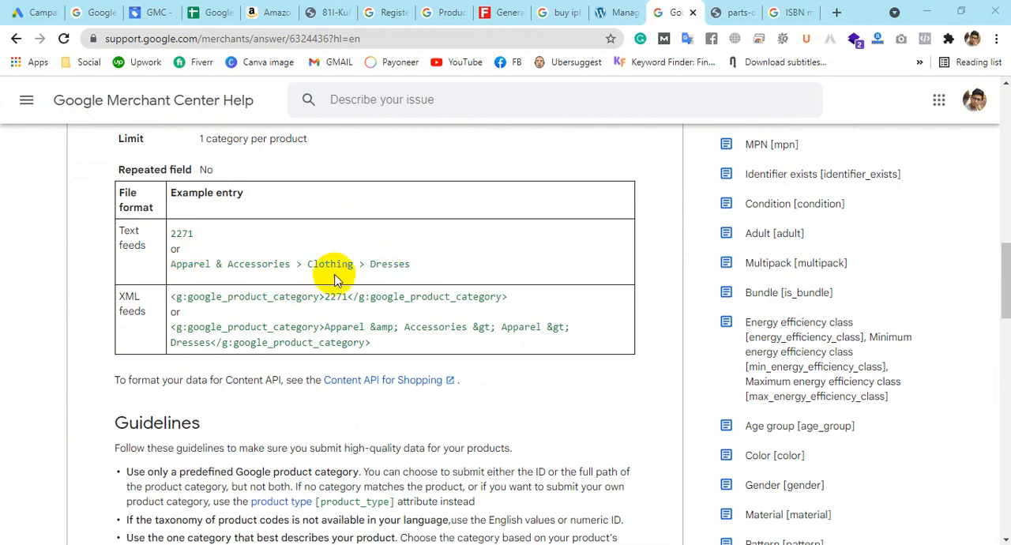
scroll(333, 277, down, 12)
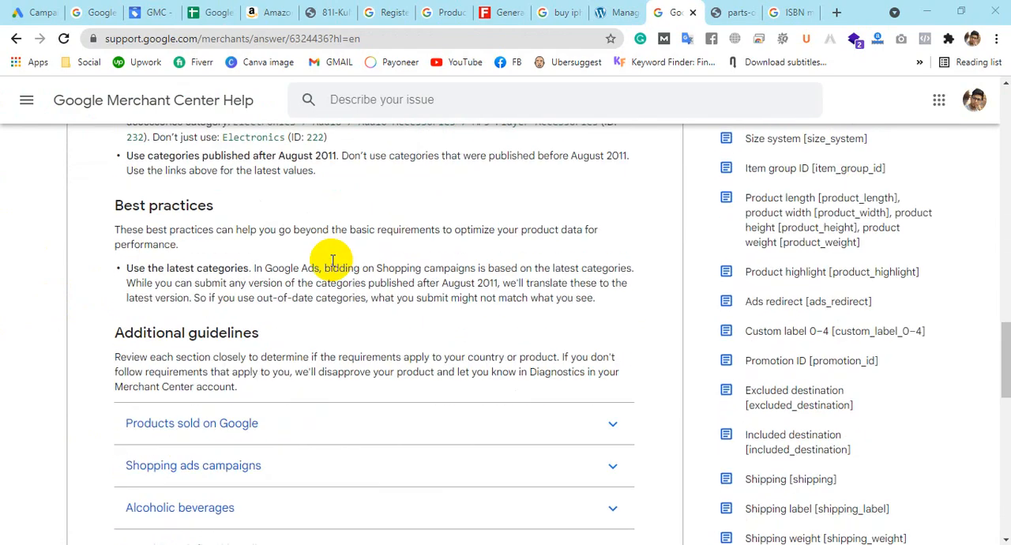
scroll(322, 245, down, 2)
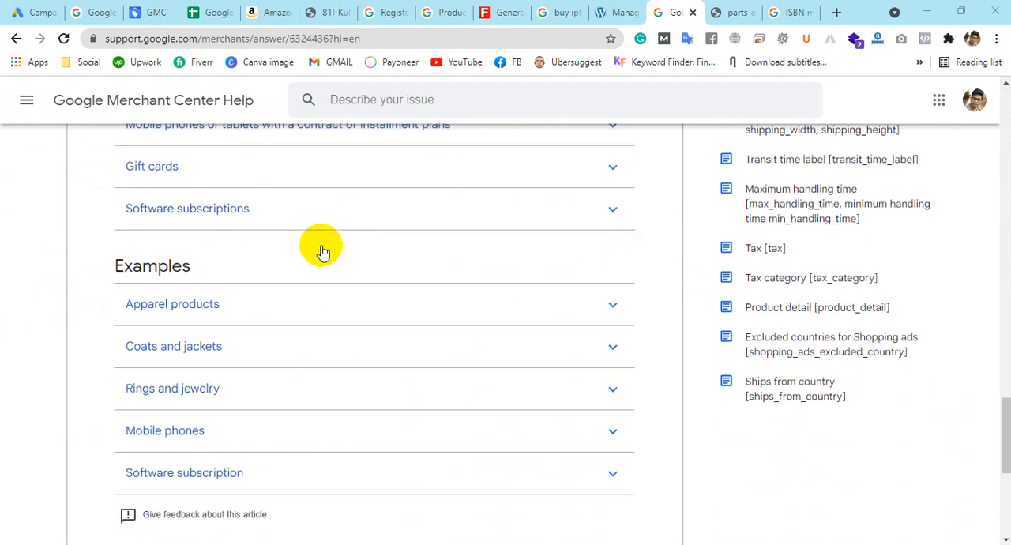
scroll(308, 293, up, 2)
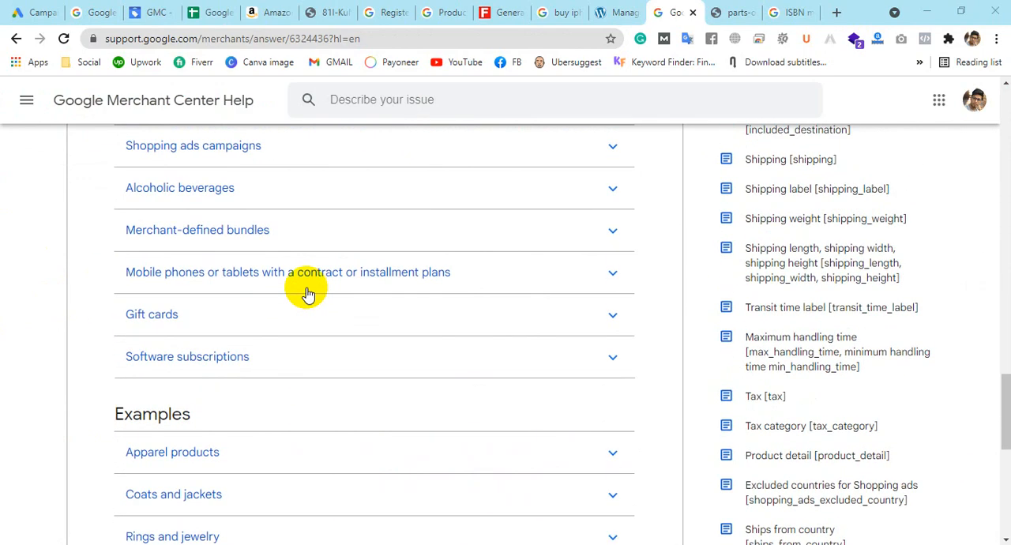
scroll(306, 292, down, 3)
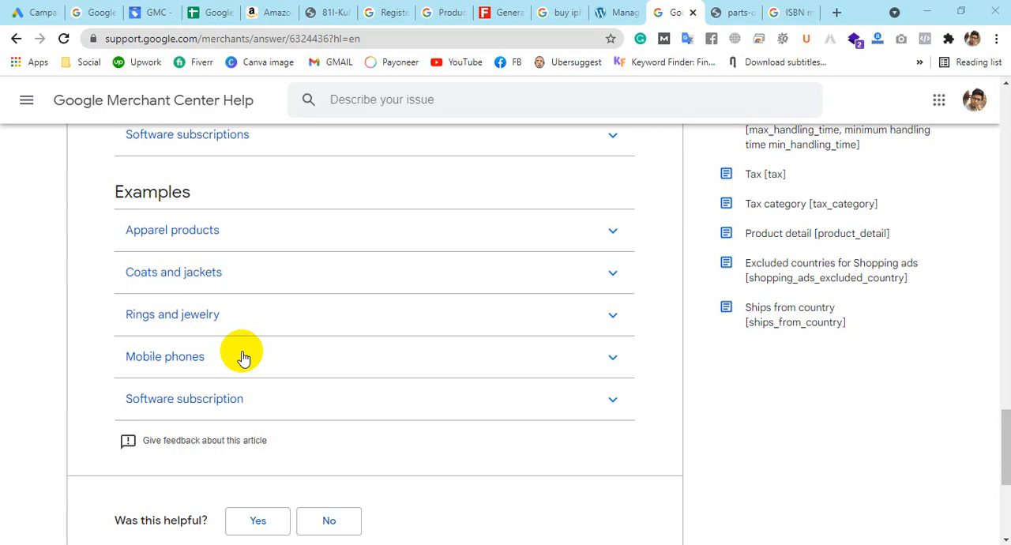
scroll(241, 357, up, 5)
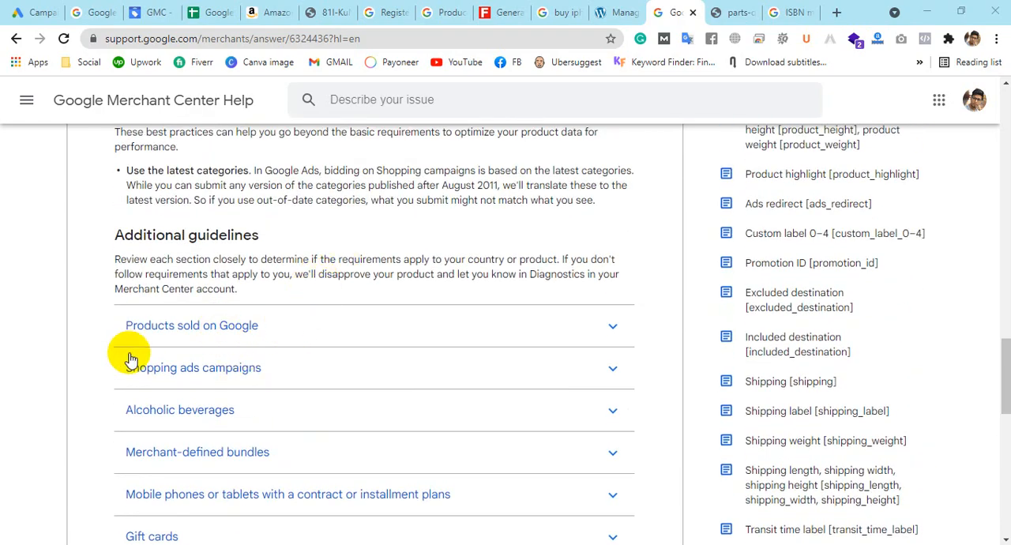
scroll(217, 360, down, 2)
scroll(217, 359, down, 3)
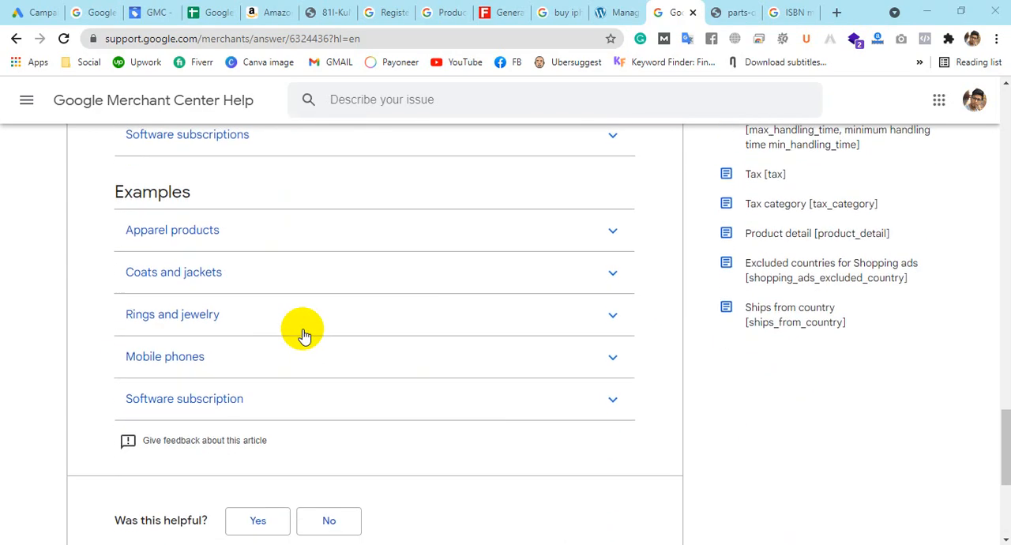
click(240, 361)
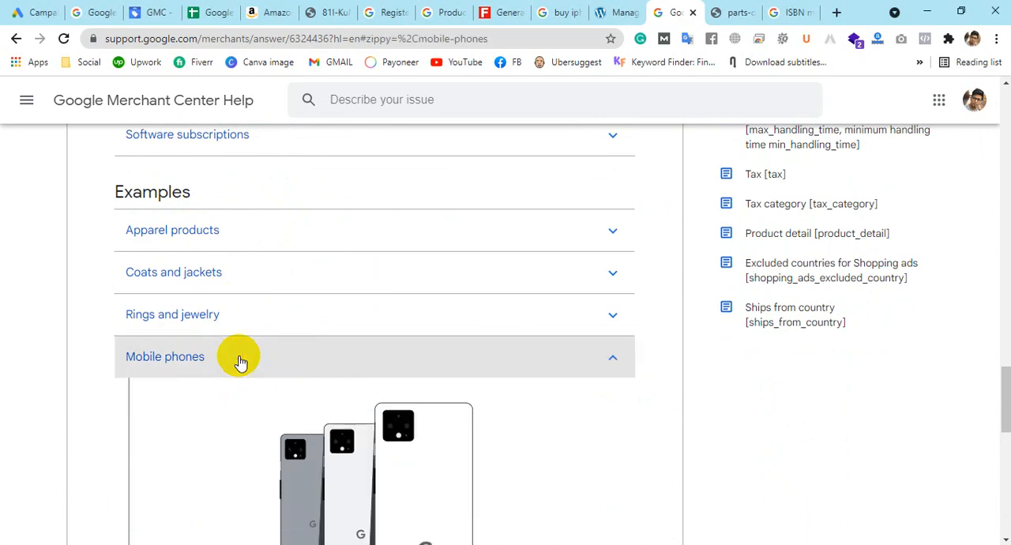
Step: Examine the Google Pixel 3 sample's category value and its ">" separators in the Mobile phones example, and return to the feed sheet
scroll(511, 260, down, 3)
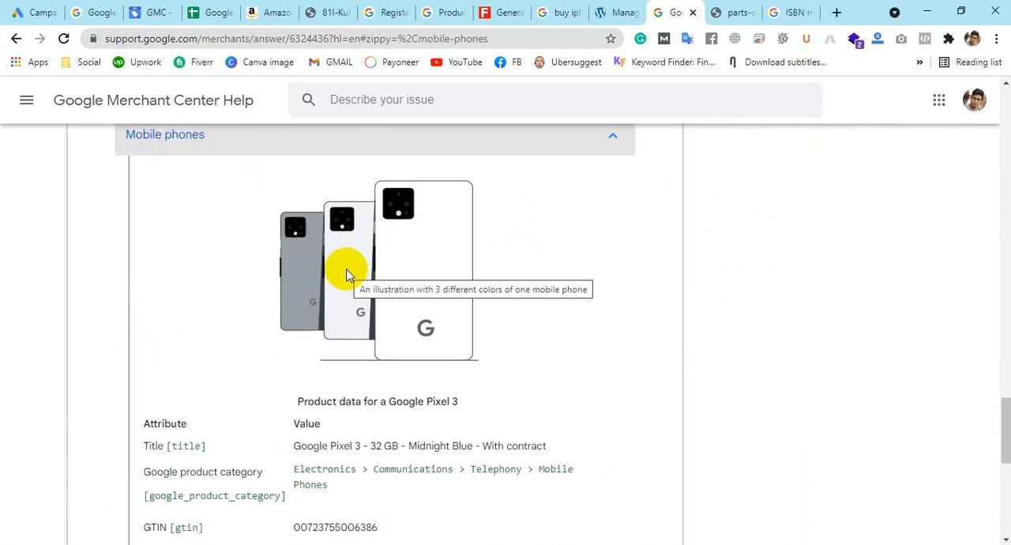
scroll(348, 272, down, 2)
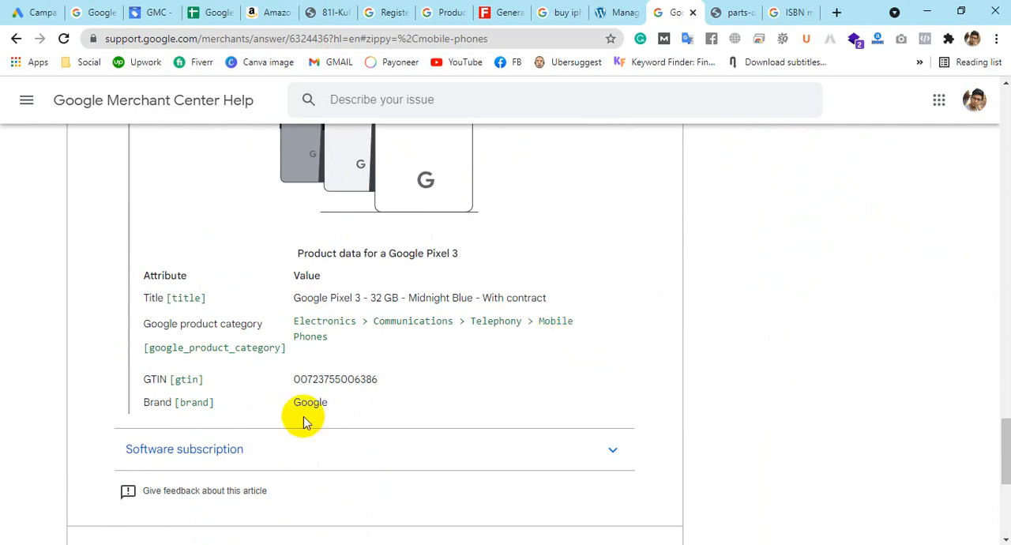
double_click(362, 322)
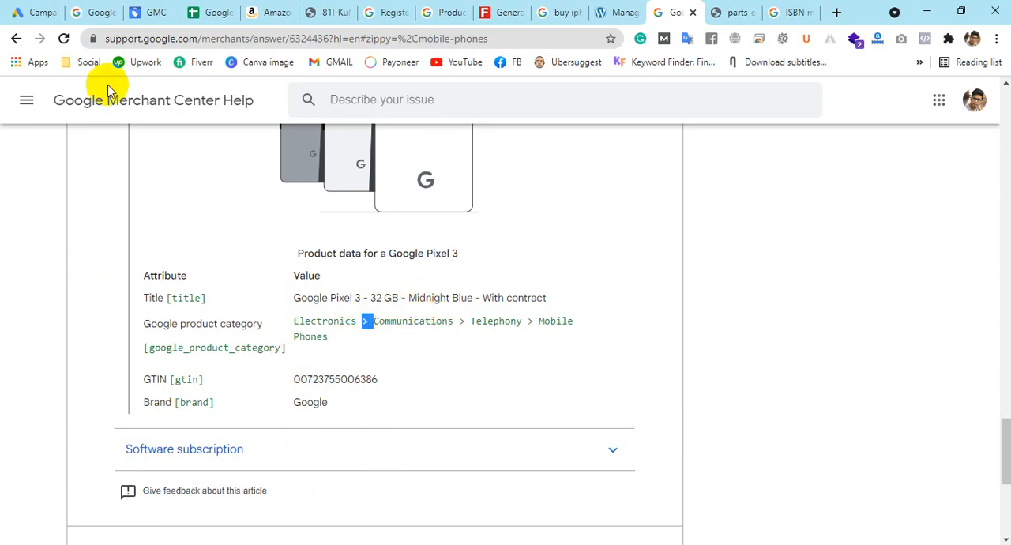
click(212, 12)
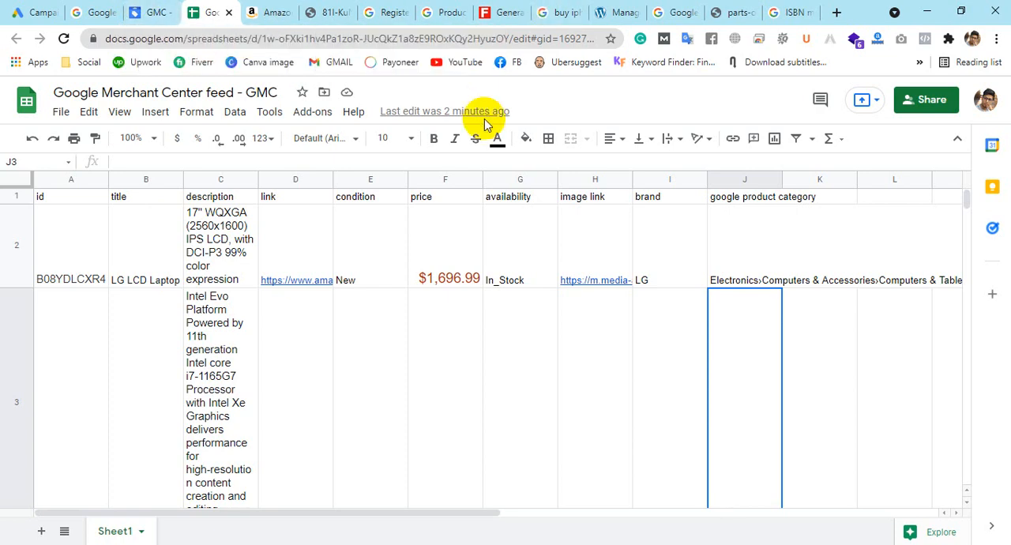
Step: Cut the whole Intel Evo Platform text out of description cell C3
double_click(230, 237)
click(227, 376)
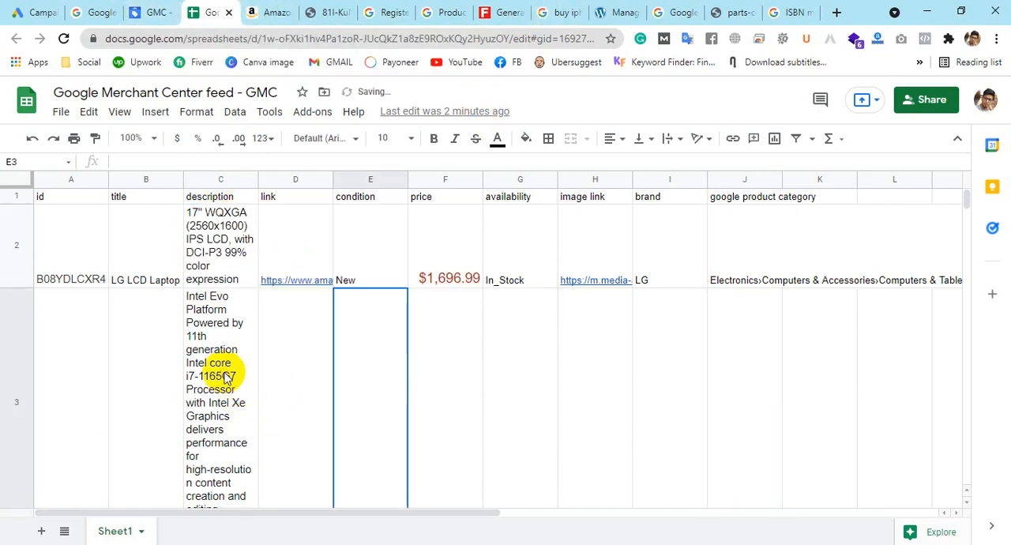
double_click(228, 375)
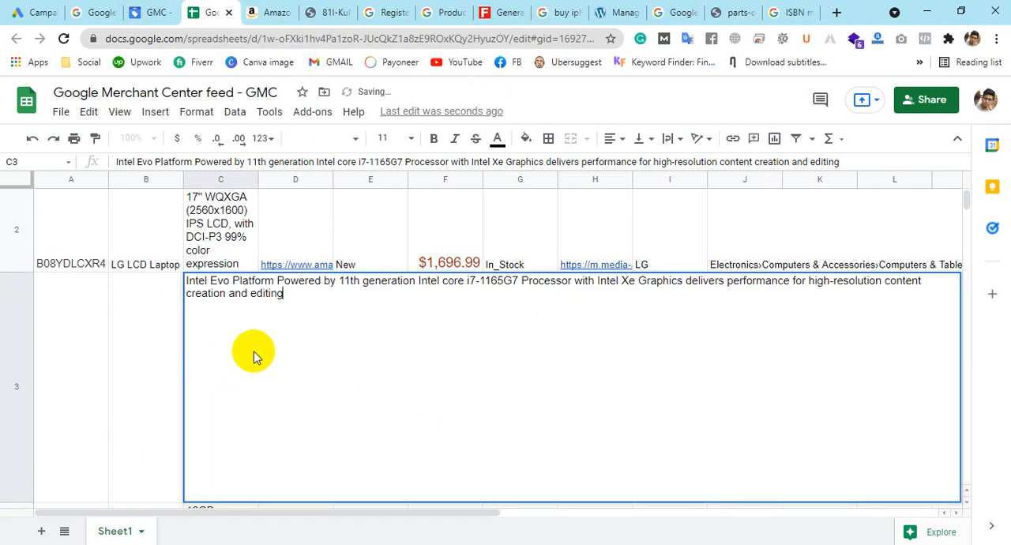
click(158, 340)
double_click(213, 330)
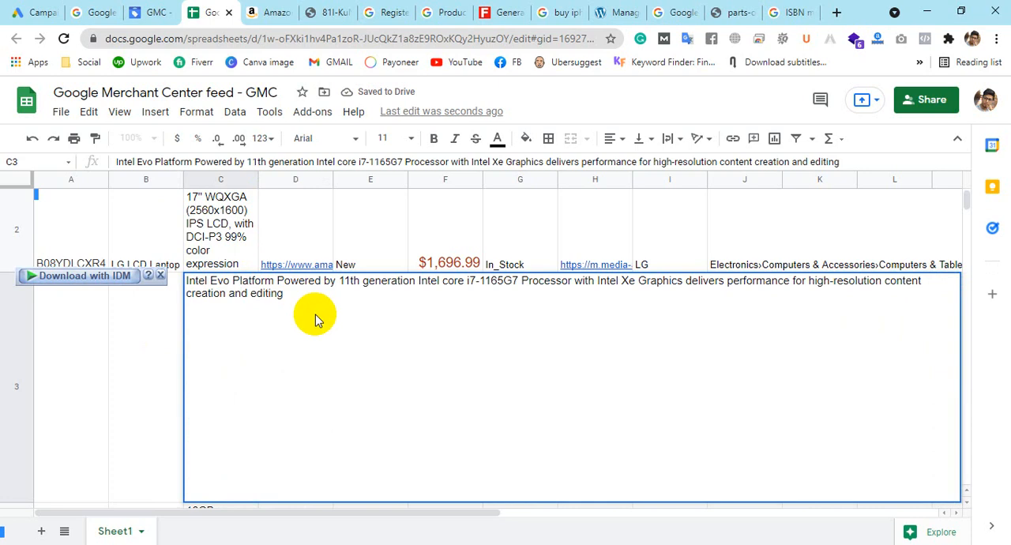
triple_click(315, 158)
key(ctrl+x)
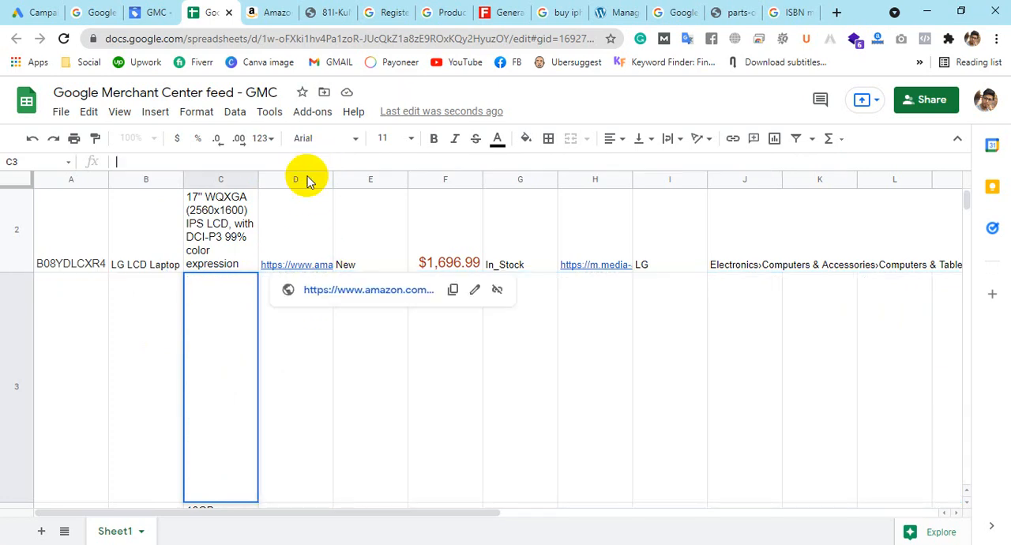
Step: Append a period and the cut Intel Evo Platform text to the end of the laptop description in C2
click(235, 255)
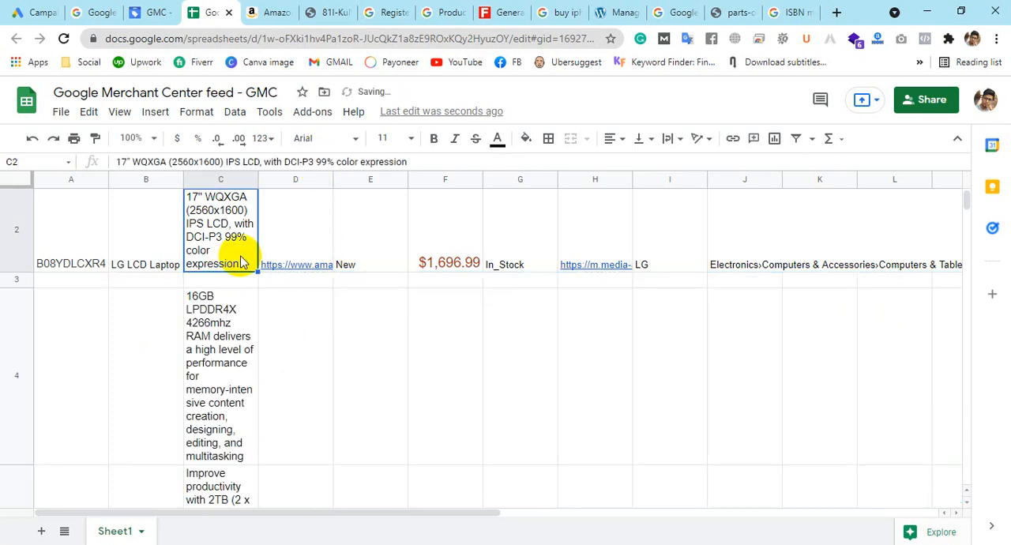
click(420, 164)
text(.)
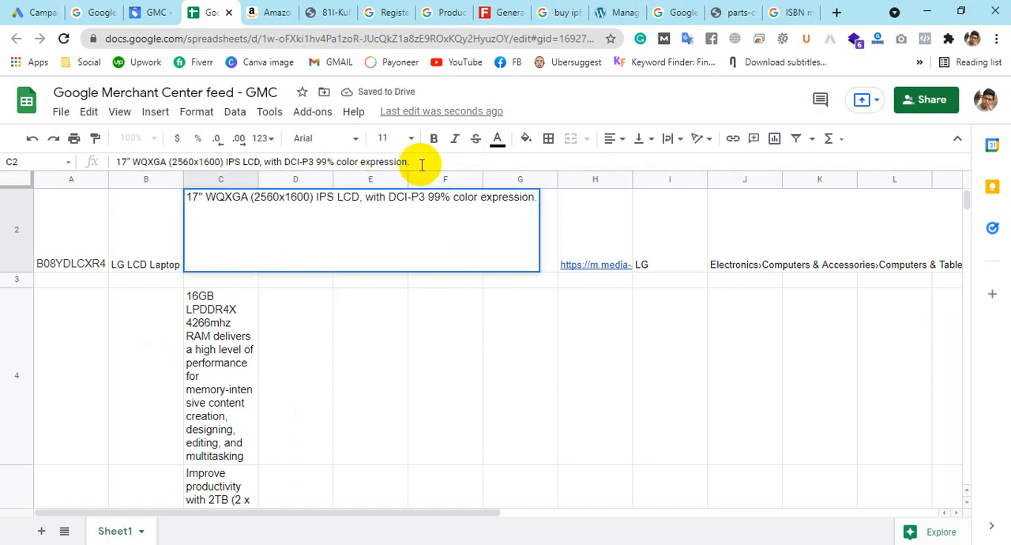
key(ctrl+v)
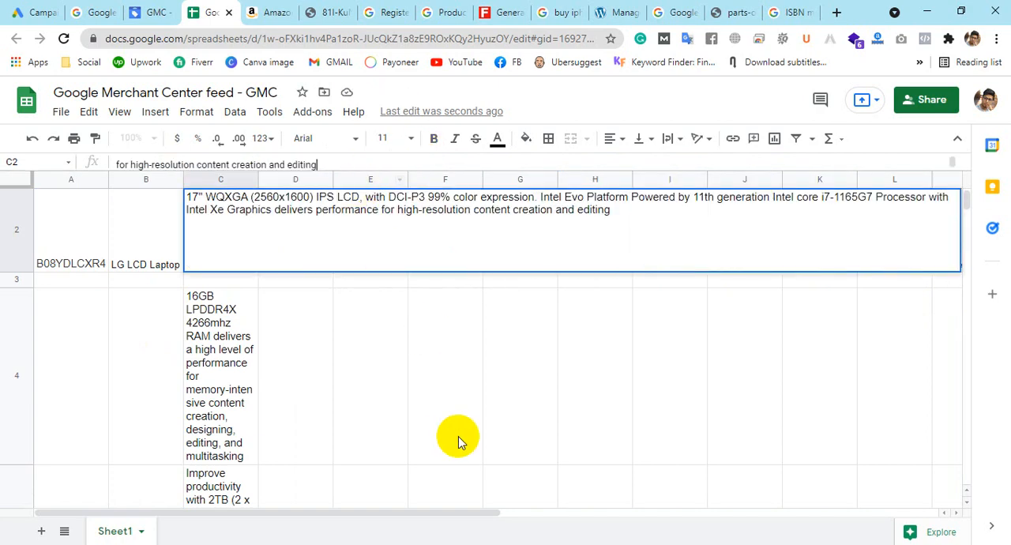
click(459, 436)
Step: Clear the leftover feature texts from description cells C6 through C9
scroll(586, 336, up, 1)
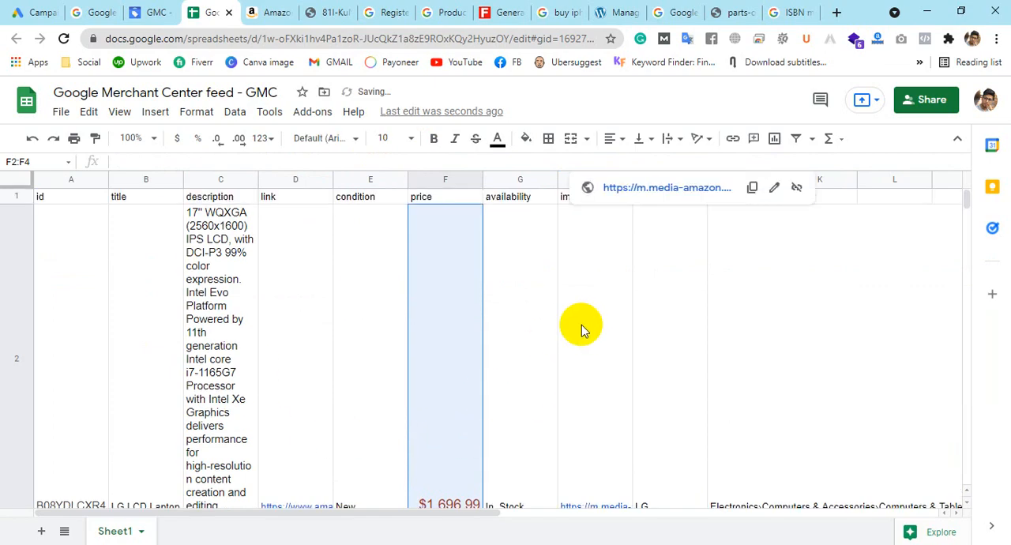
scroll(391, 326, down, 2)
scroll(390, 325, up, 2)
scroll(391, 324, down, 5)
scroll(391, 324, up, 3)
click(199, 285)
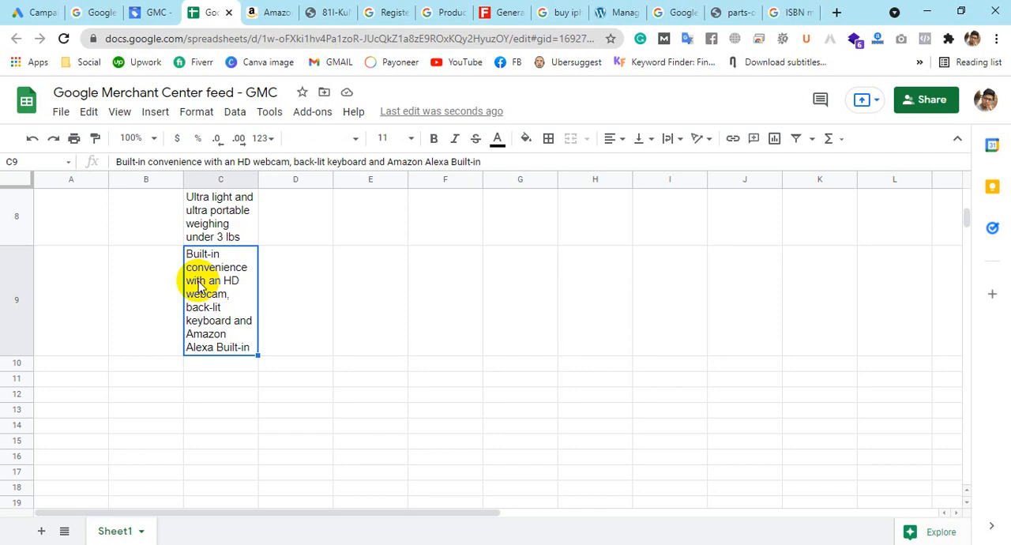
key(Delete)
scroll(178, 260, up, 3)
click(207, 389)
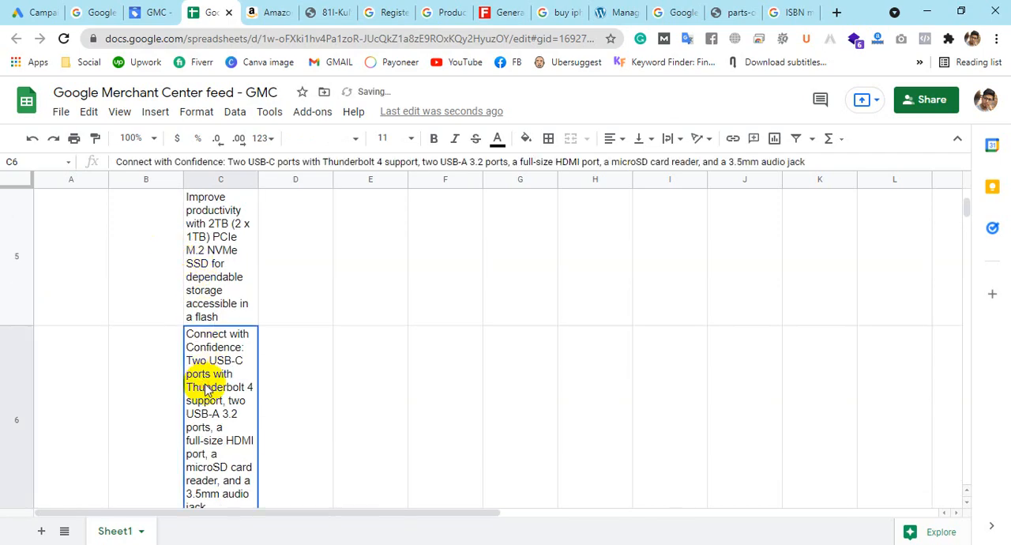
key(Delete)
click(205, 410)
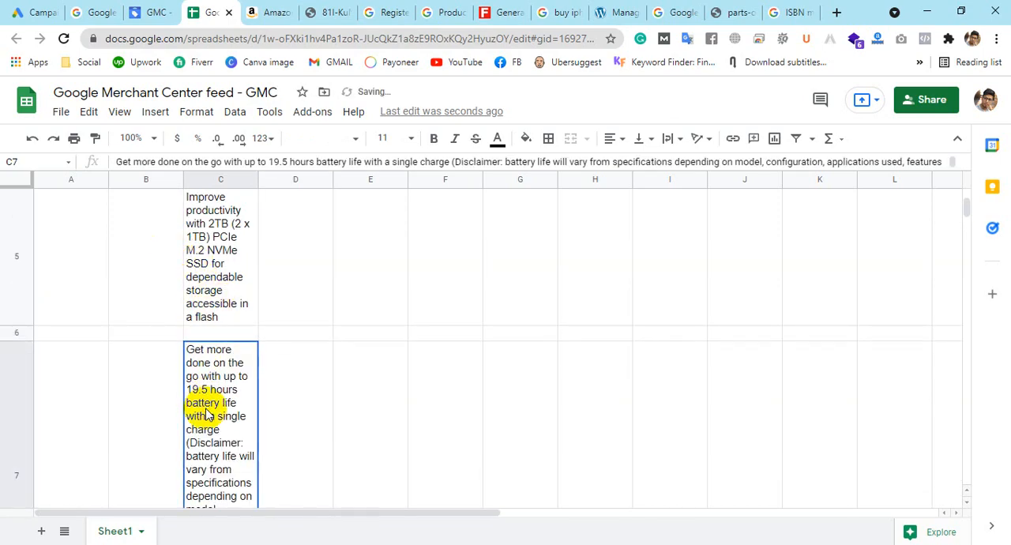
key(Delete)
click(207, 401)
key(Delete)
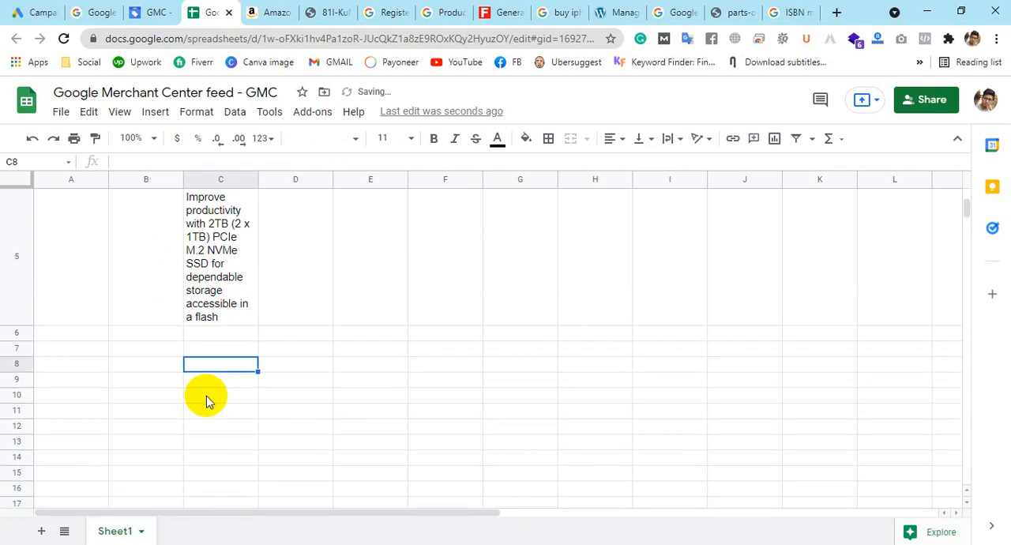
Step: Clear the remaining SSD and RAM feature texts from description cells C5 and C4
click(221, 269)
key(Delete)
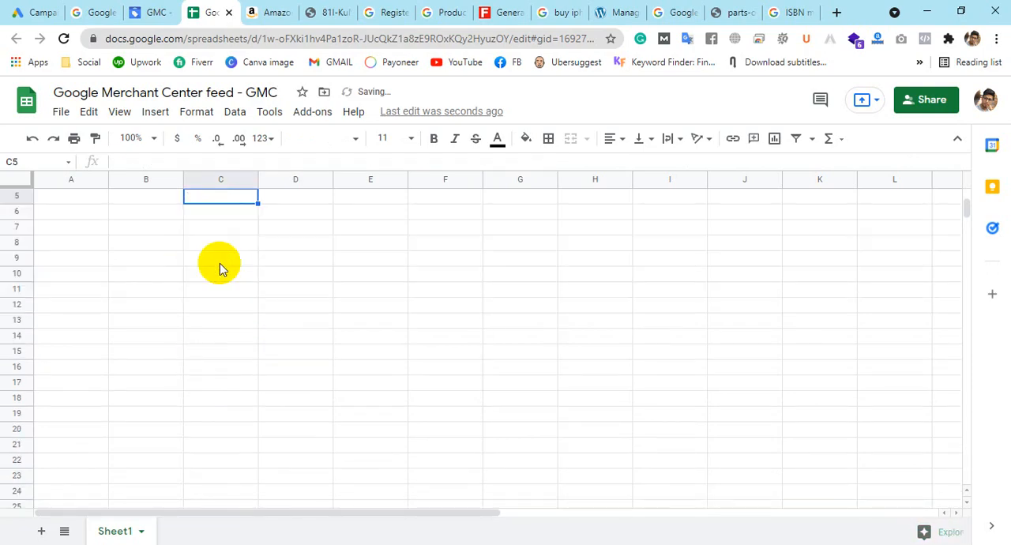
scroll(210, 269, up, 3)
scroll(198, 268, down, 3)
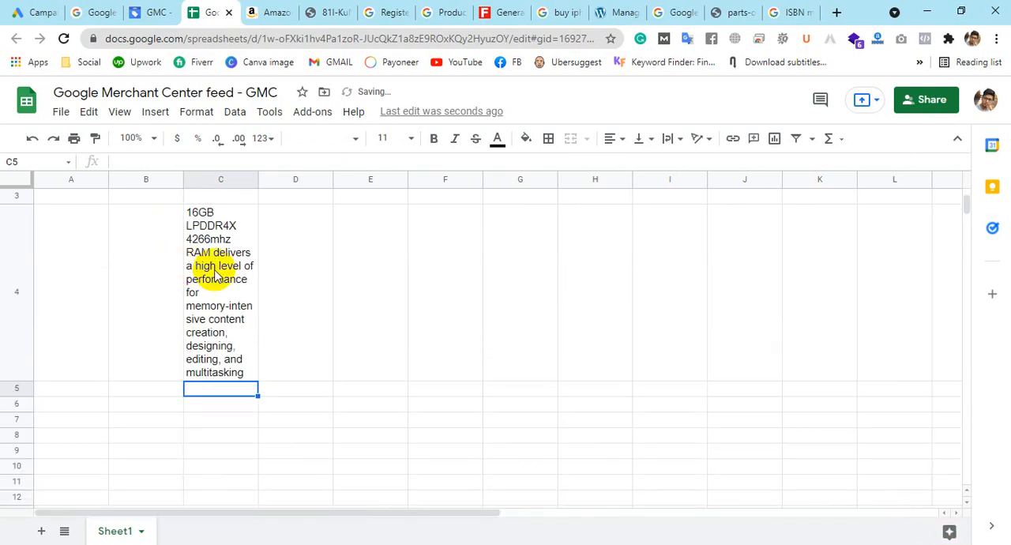
click(223, 275)
key(Delete)
scroll(219, 271, up, 3)
scroll(242, 424, down, 3)
scroll(202, 288, up, 3)
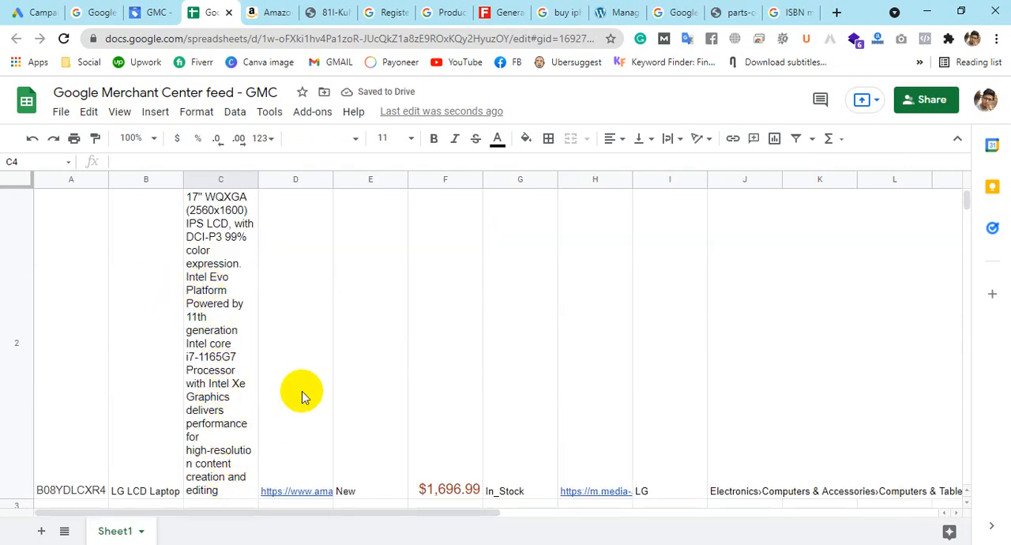
scroll(303, 389, down, 3)
scroll(254, 316, up, 3)
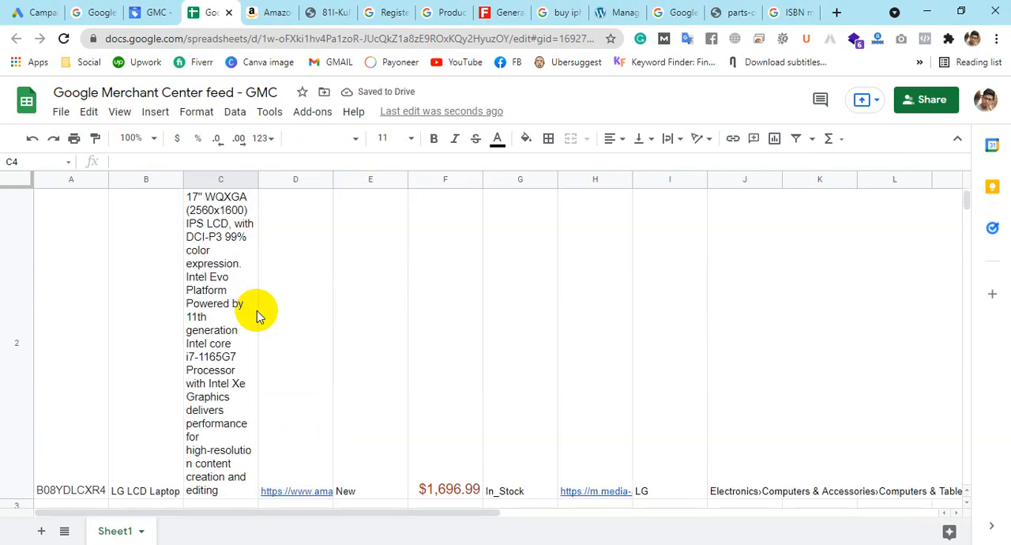
Step: Widen the description column to about four times its width
click(217, 441)
scroll(380, 378, up, 1)
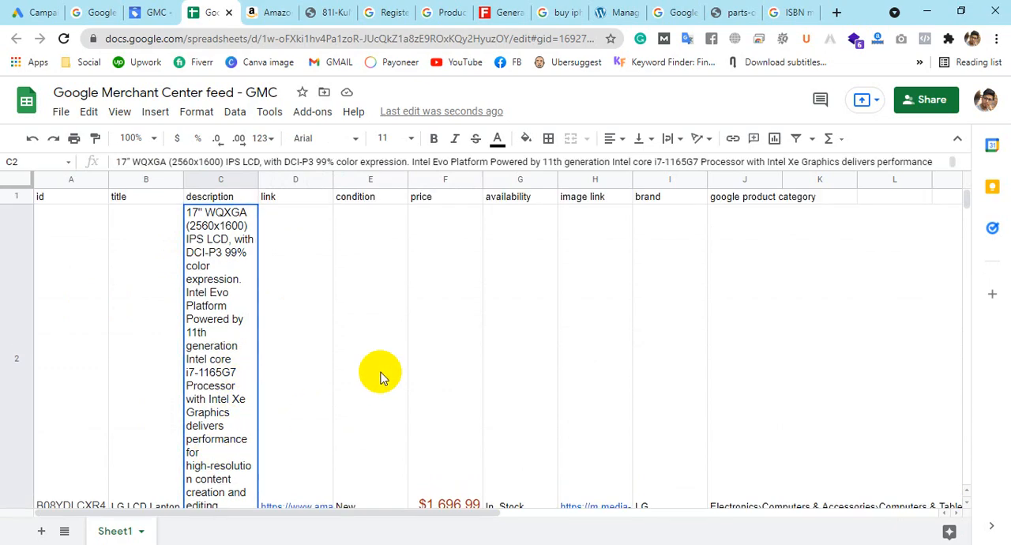
scroll(381, 375, down, 3)
scroll(380, 371, up, 3)
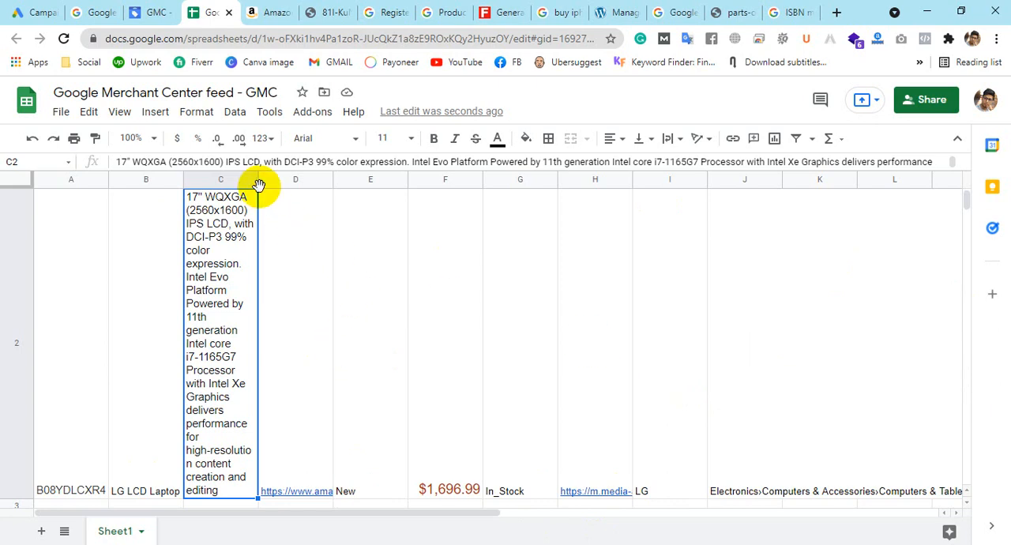
drag(256, 174, 490, 169)
scroll(612, 330, up, 1)
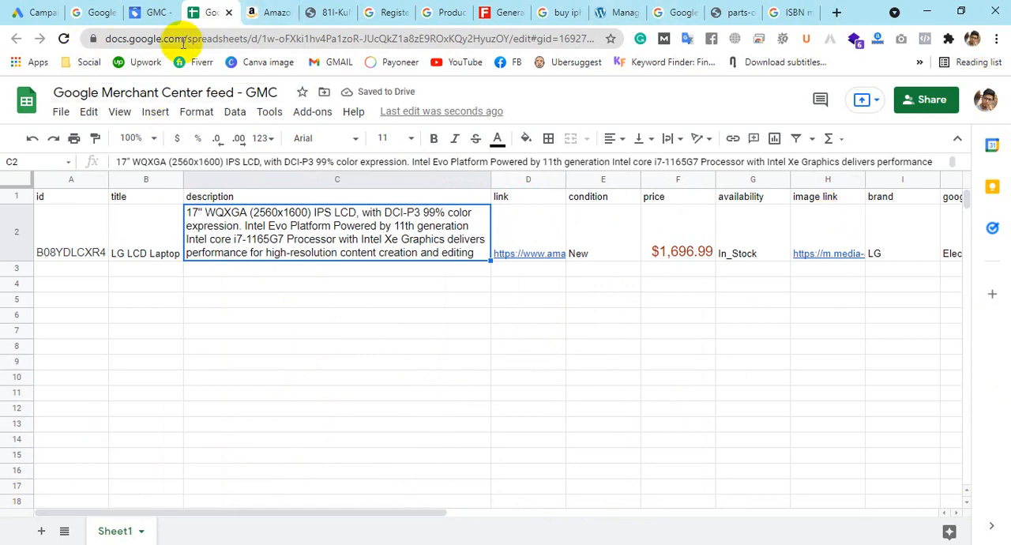
click(485, 388)
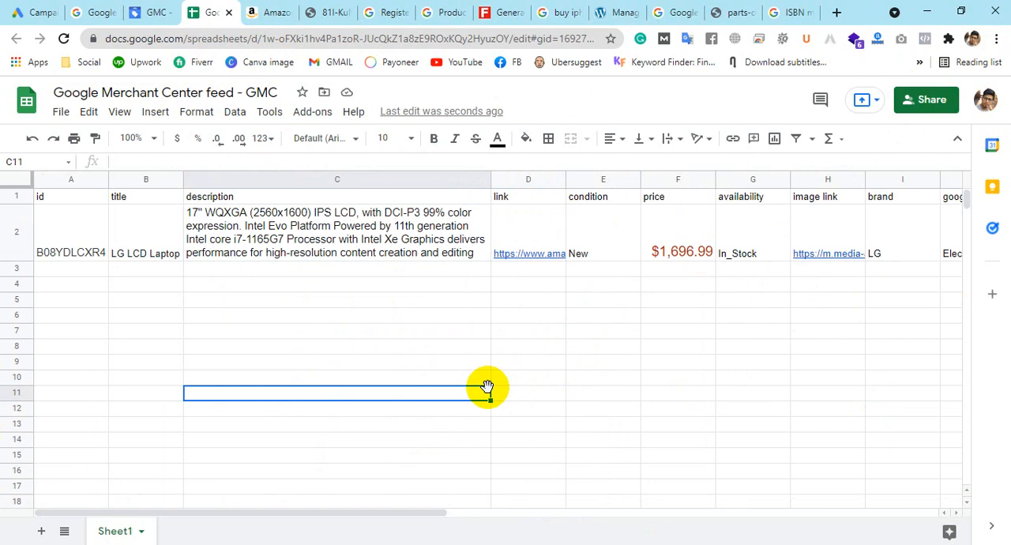
click(325, 316)
Step: Switch to Merchant Center and fetch the Google Sheets product feed, checking back on the sheet while it processes
click(154, 13)
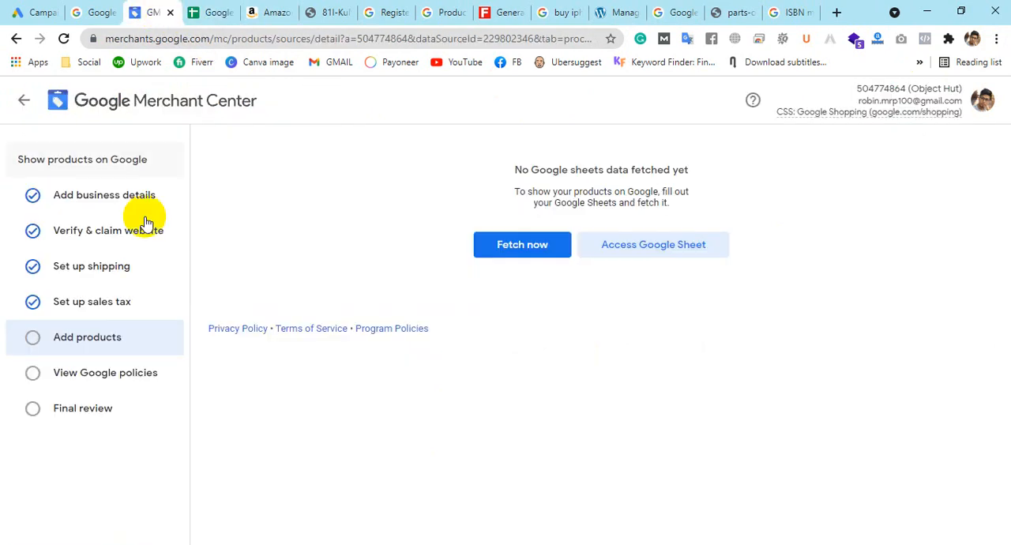
click(558, 248)
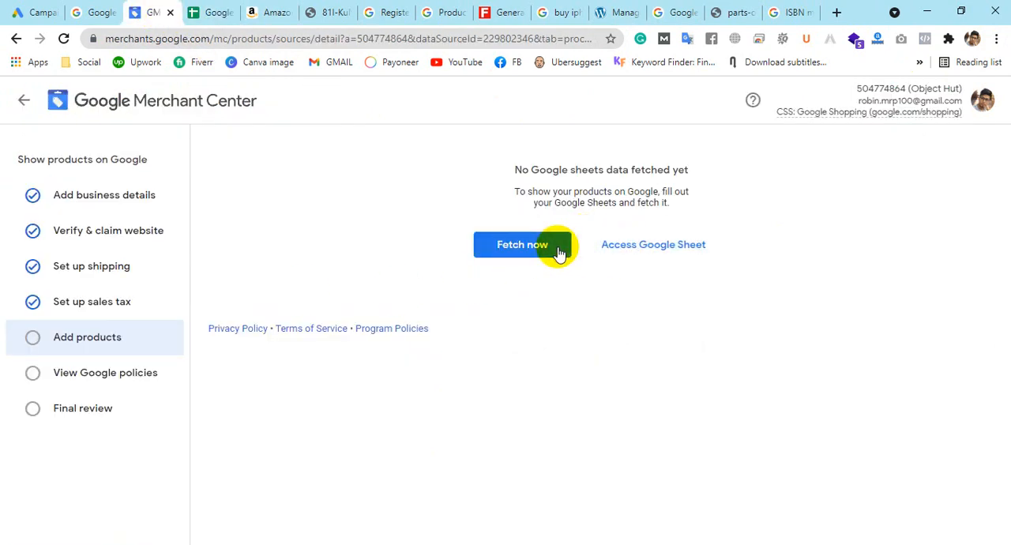
click(512, 259)
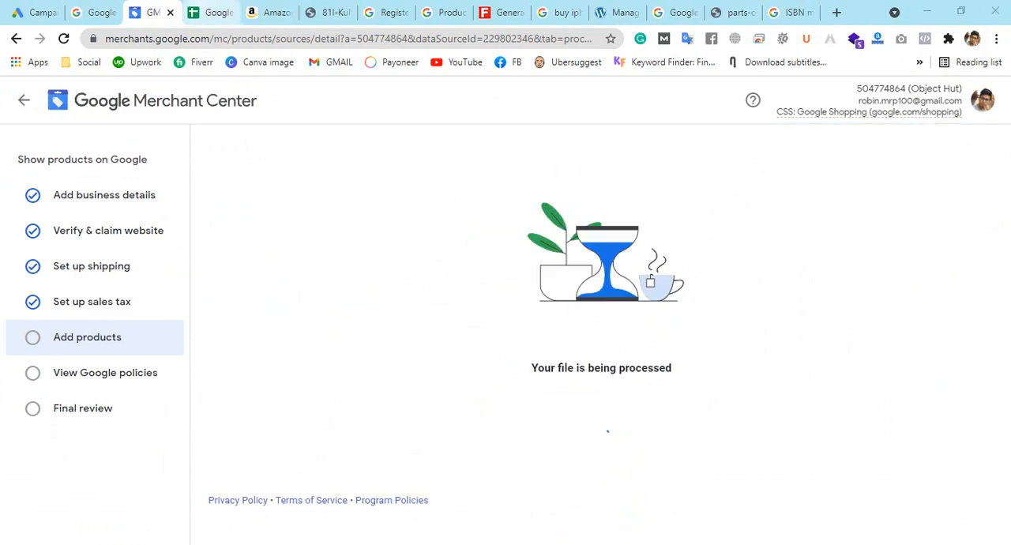
key(ctrl+Tab)
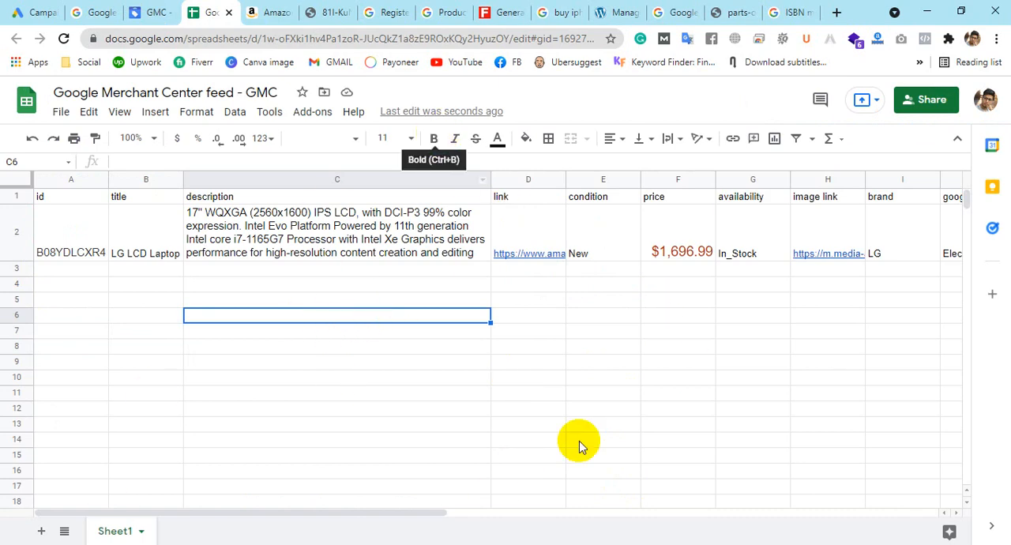
click(134, 12)
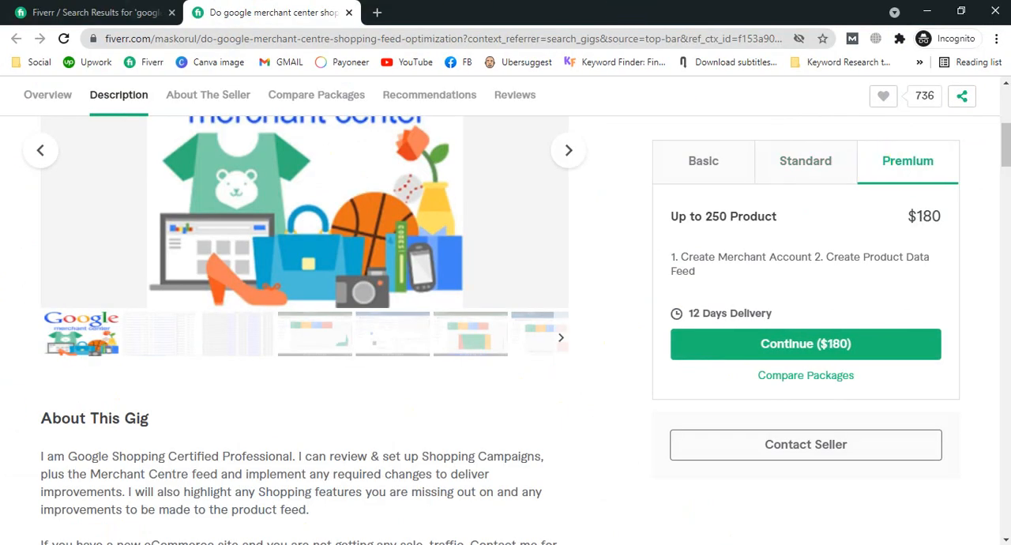
Step: On Fiverr, compare the merchant center gig's Basic, Standard and Premium packages, read its covered services, and return to the search results
click(709, 163)
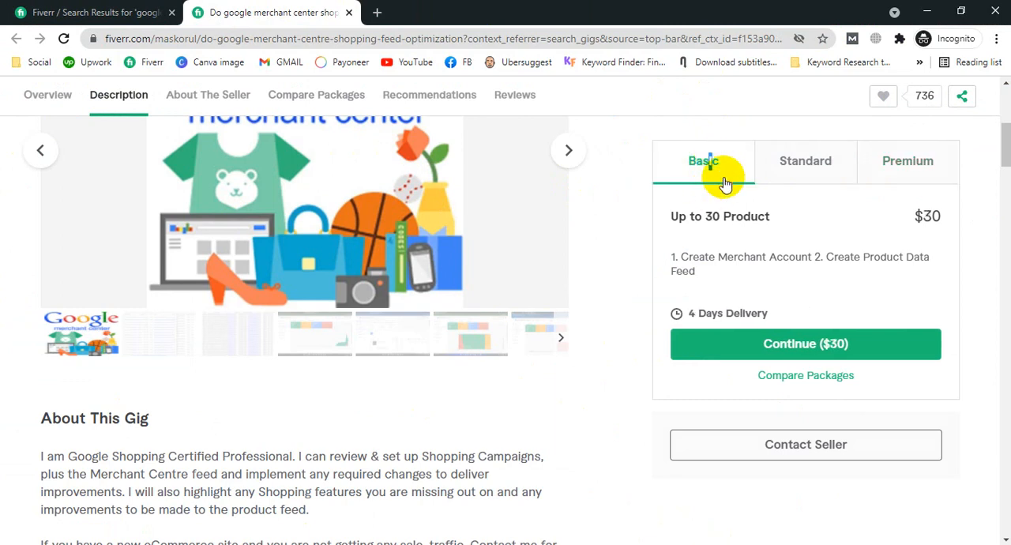
drag(678, 261, 918, 290)
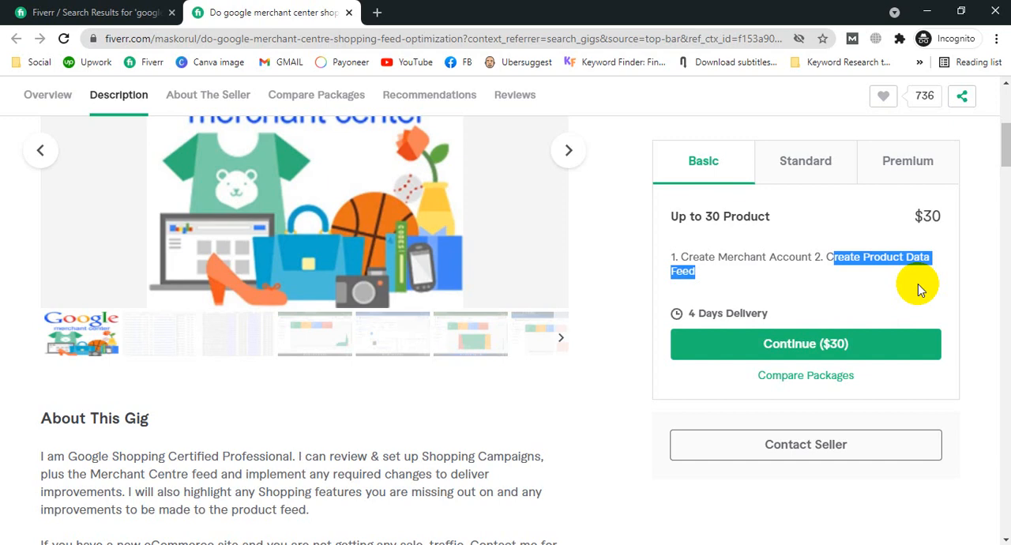
click(804, 166)
click(891, 160)
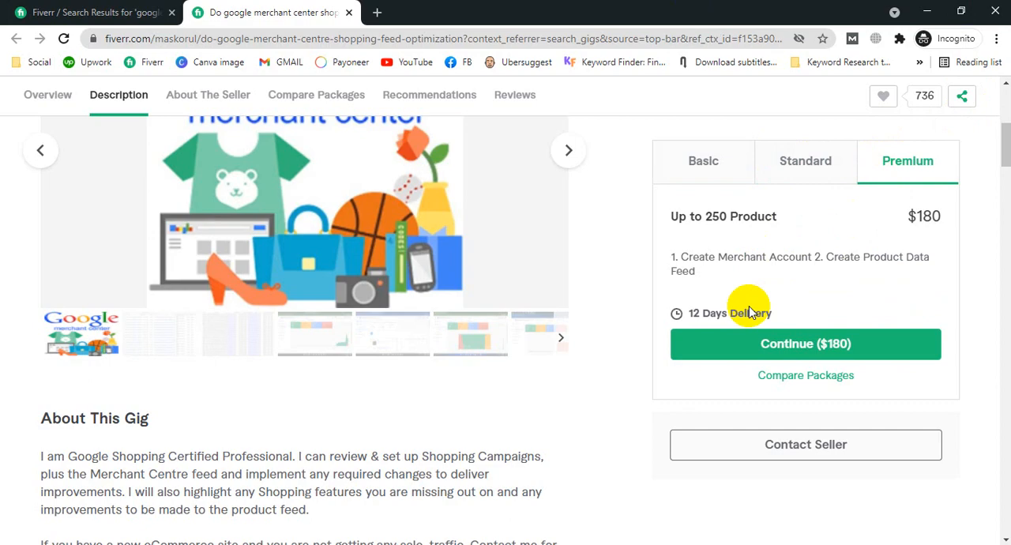
scroll(316, 316, down, 4)
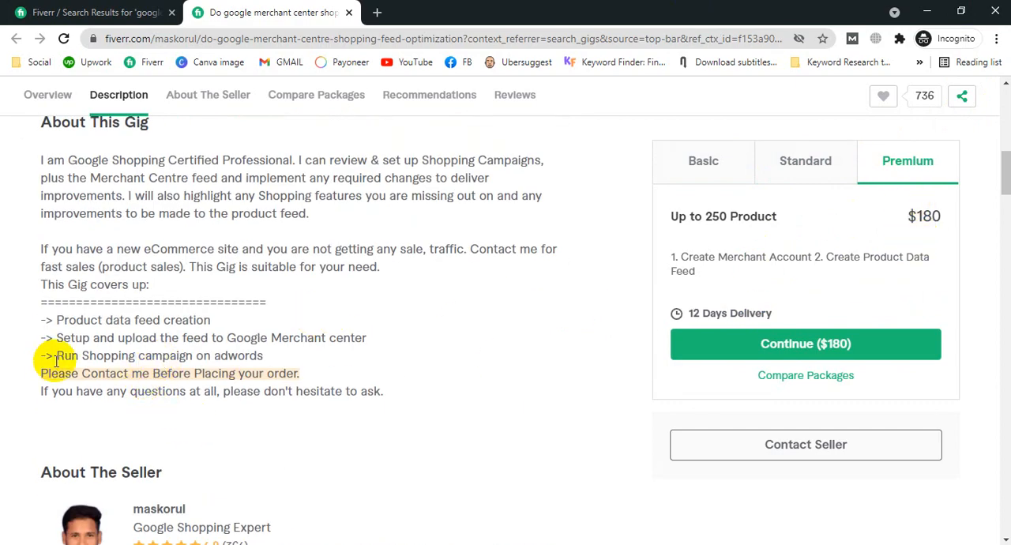
drag(65, 356, 293, 352)
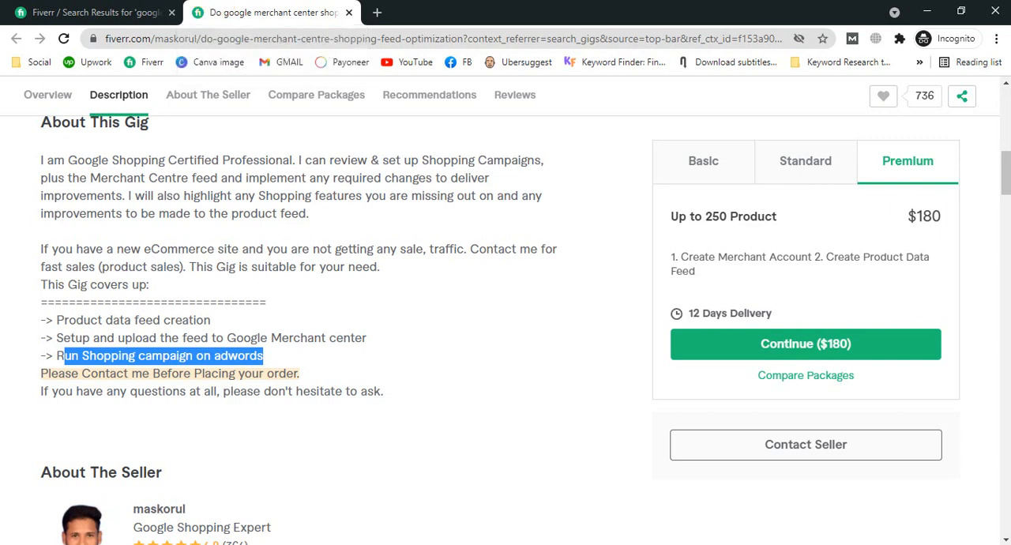
click(46, 10)
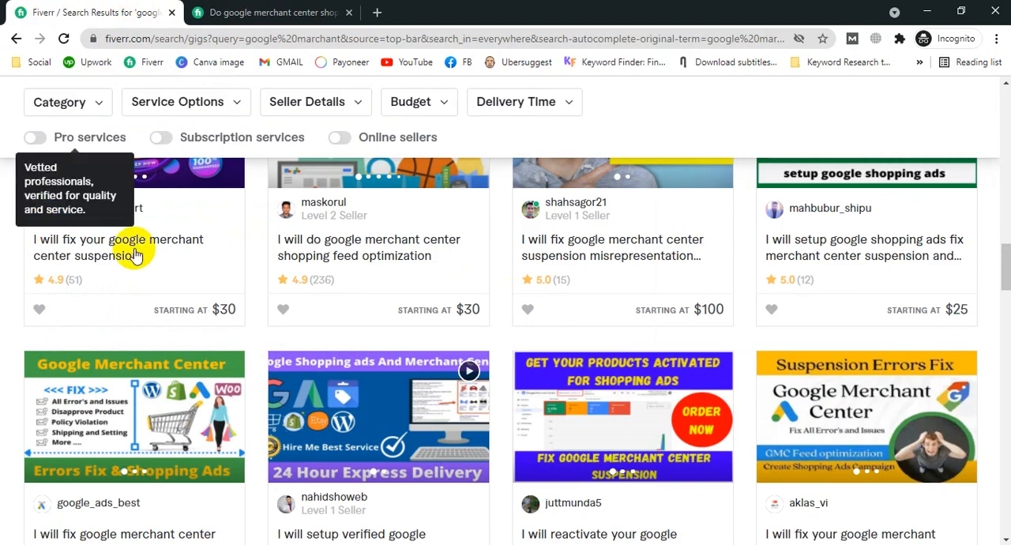
Step: Search Fiverr for "google ads" instead of "google marchant"
scroll(315, 227, up, 8)
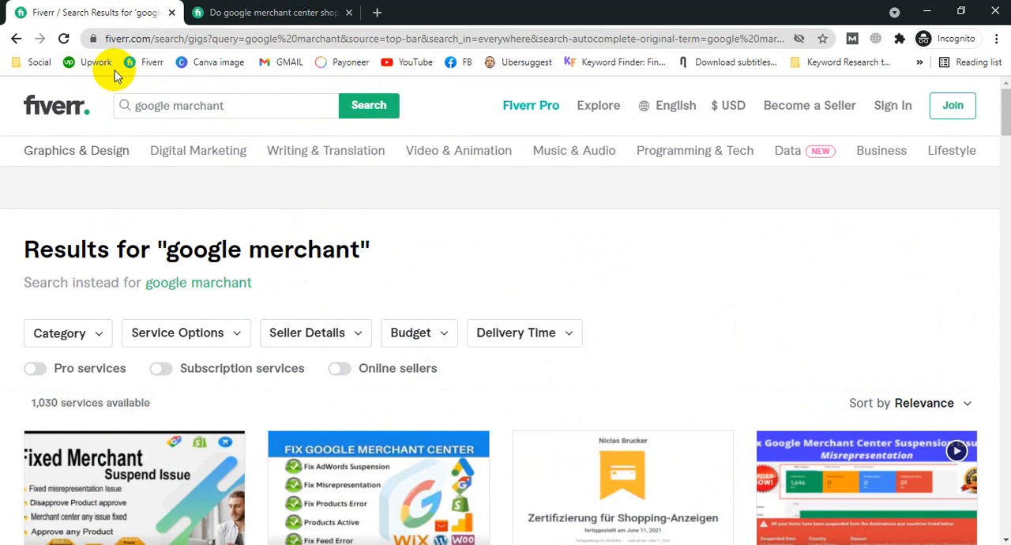
click(228, 110)
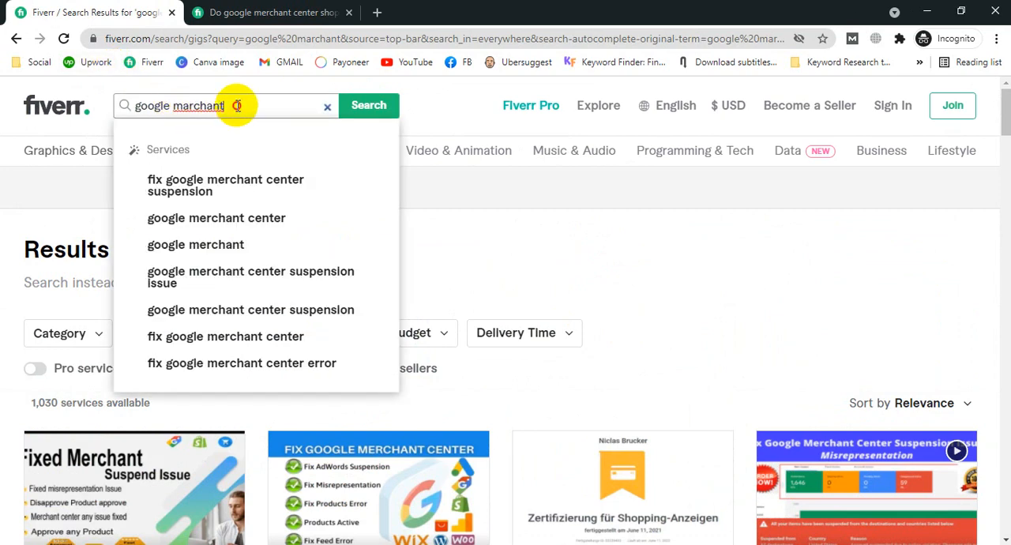
drag(236, 105, 174, 103)
text(ads)
key(Return)
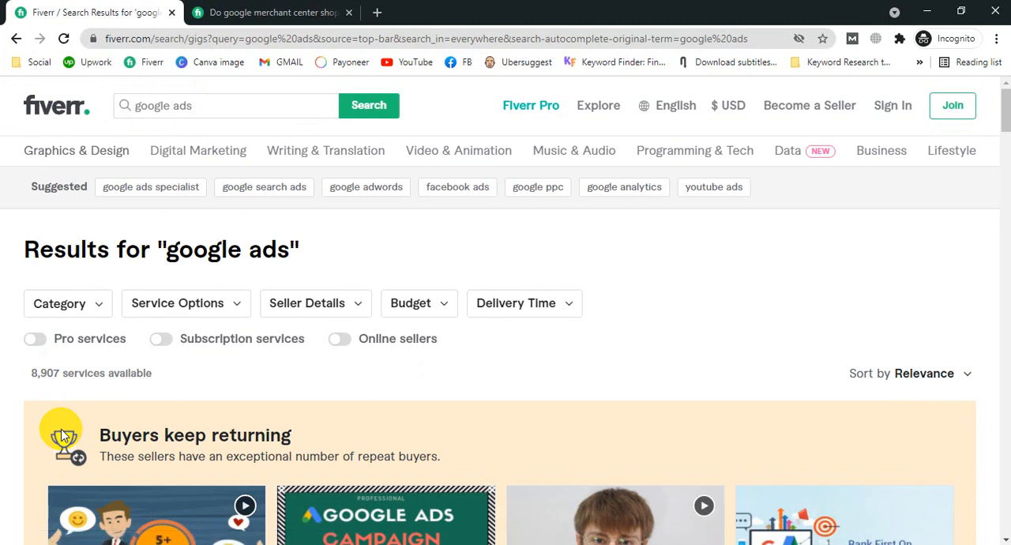
Step: Search Fiverr for "google shopping ads" and browse the resulting gigs and their starting prices
click(181, 107)
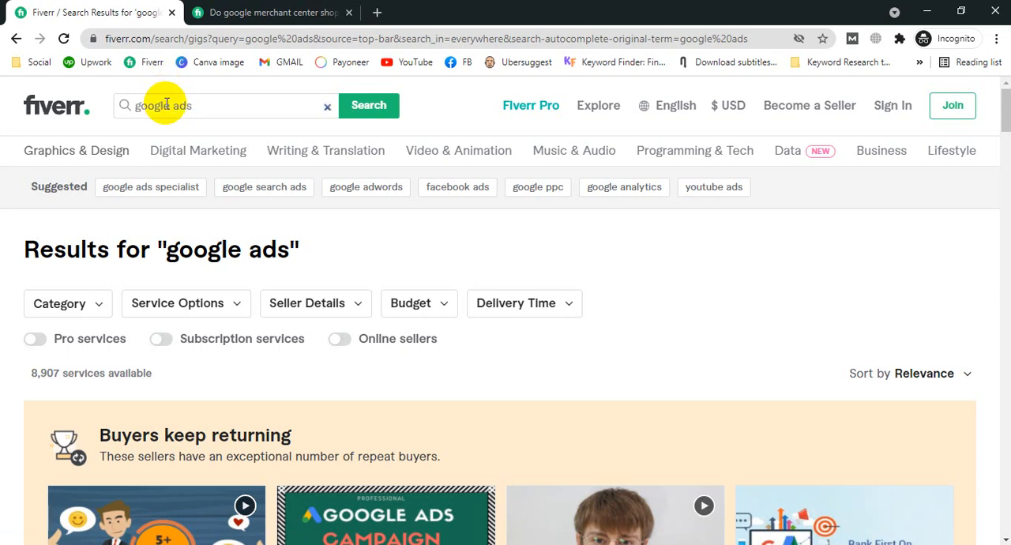
click(173, 105)
text(shop)
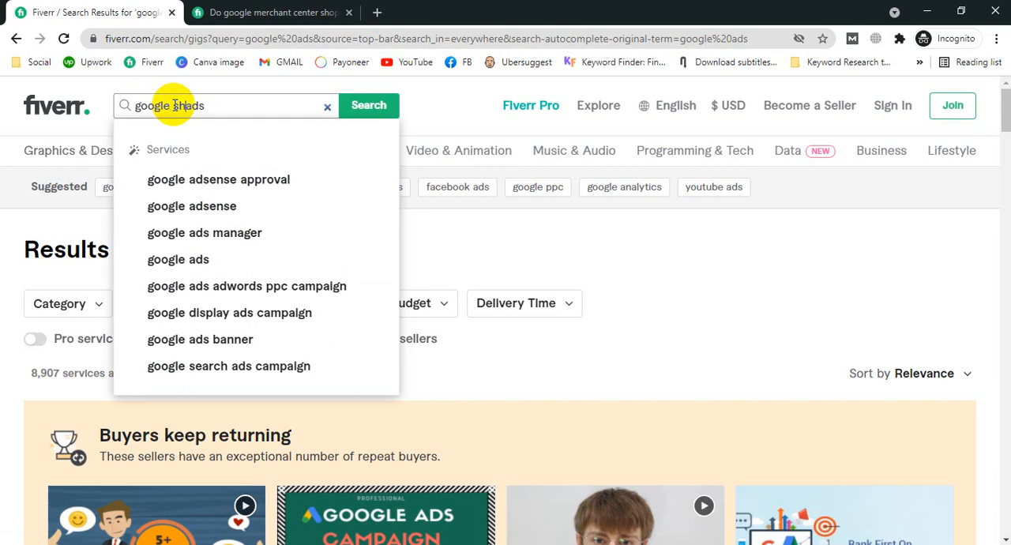
text(ing)
click(216, 180)
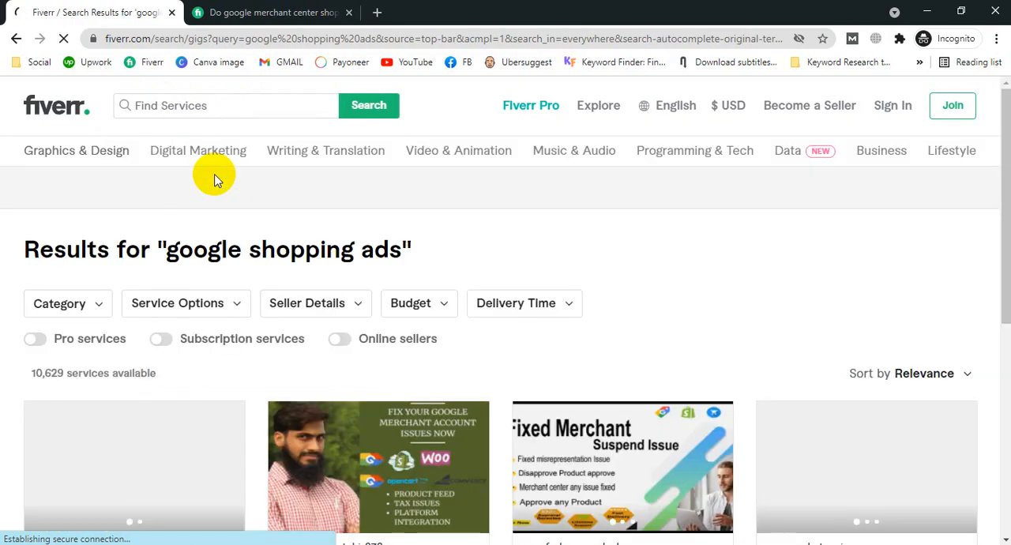
scroll(395, 289, down, 4)
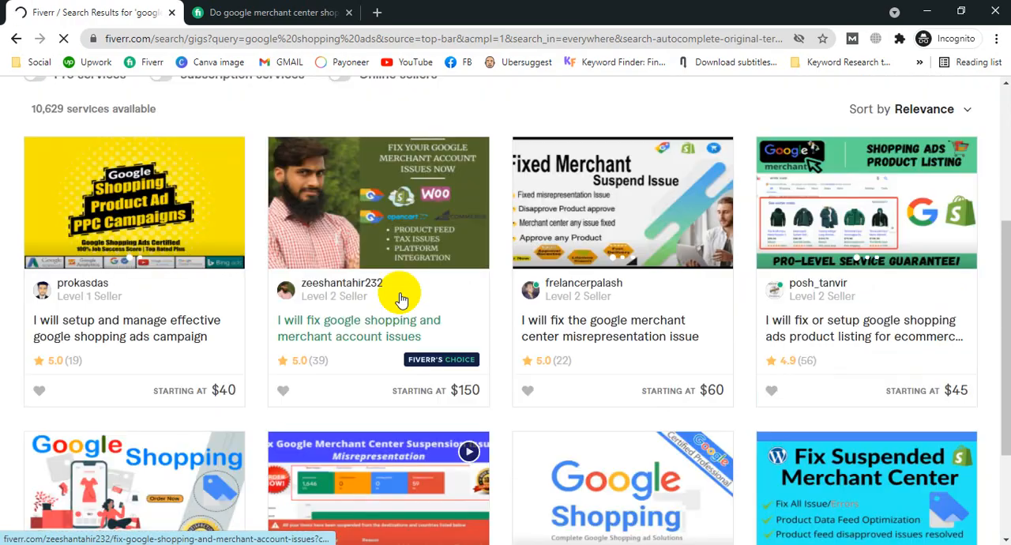
scroll(402, 299, down, 1)
click(401, 298)
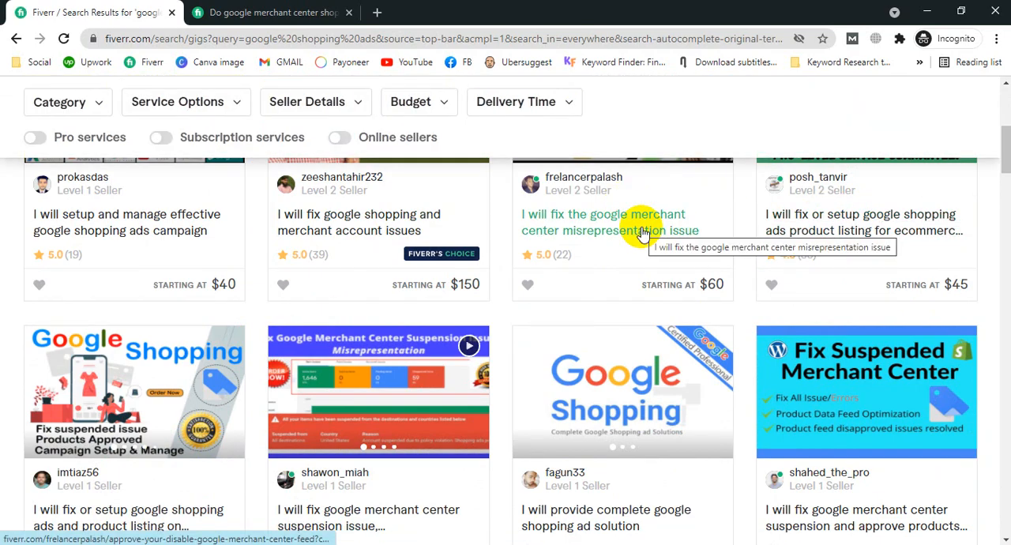
scroll(644, 234, up, 2)
scroll(644, 235, up, 3)
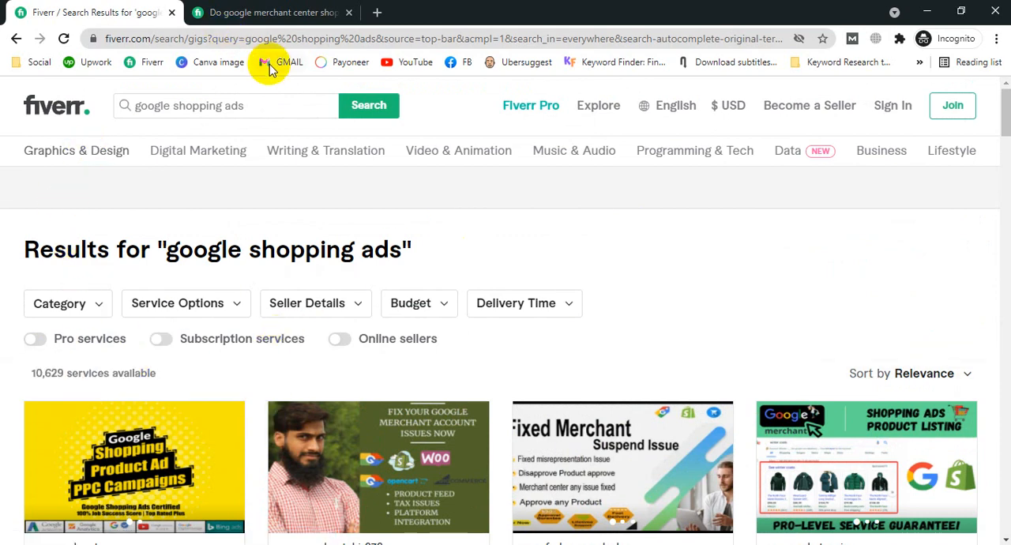
Step: Search Fiverr for the suggested "google shopping ads campaign" and look over the listed gigs
click(244, 105)
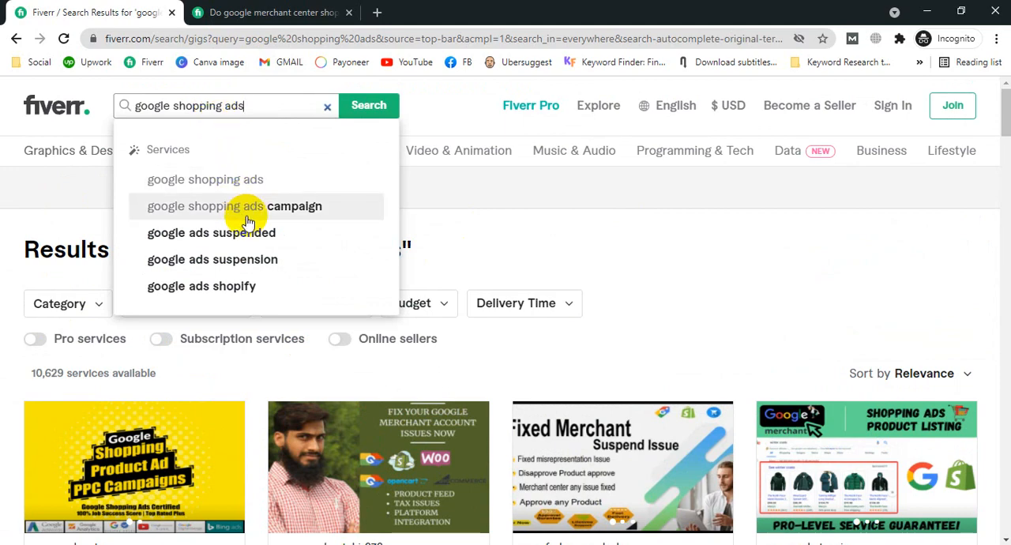
click(237, 208)
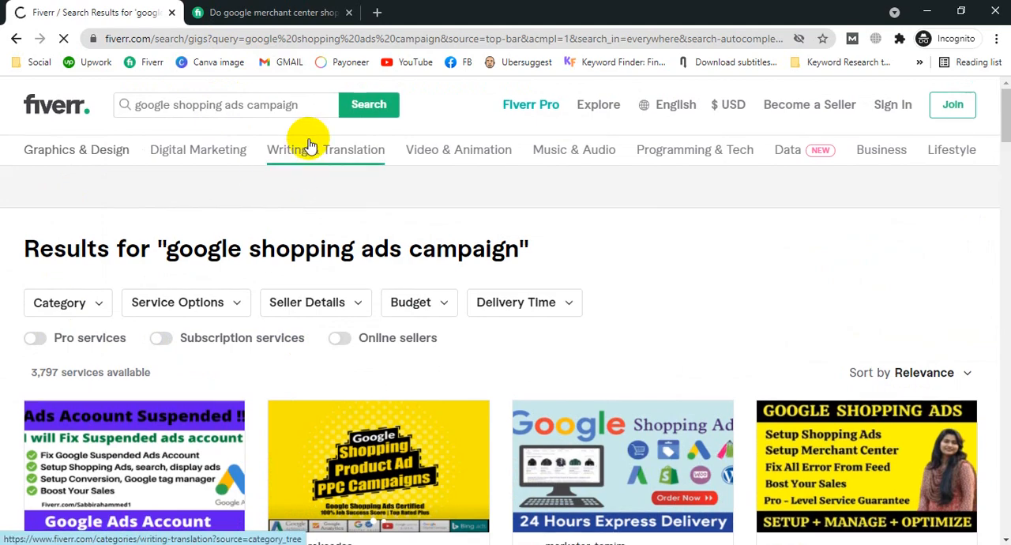
scroll(189, 399, down, 3)
scroll(176, 462, up, 1)
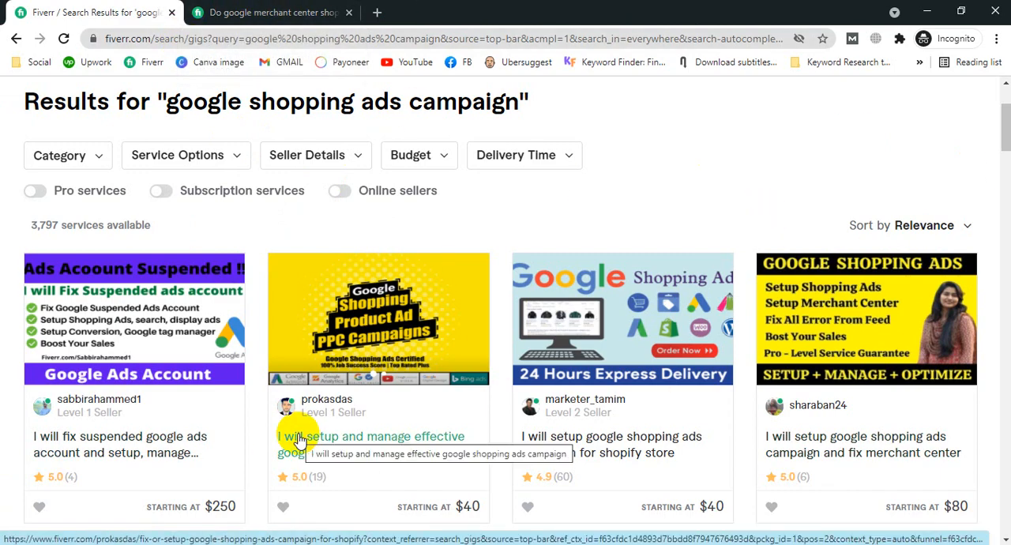
scroll(119, 401, down, 1)
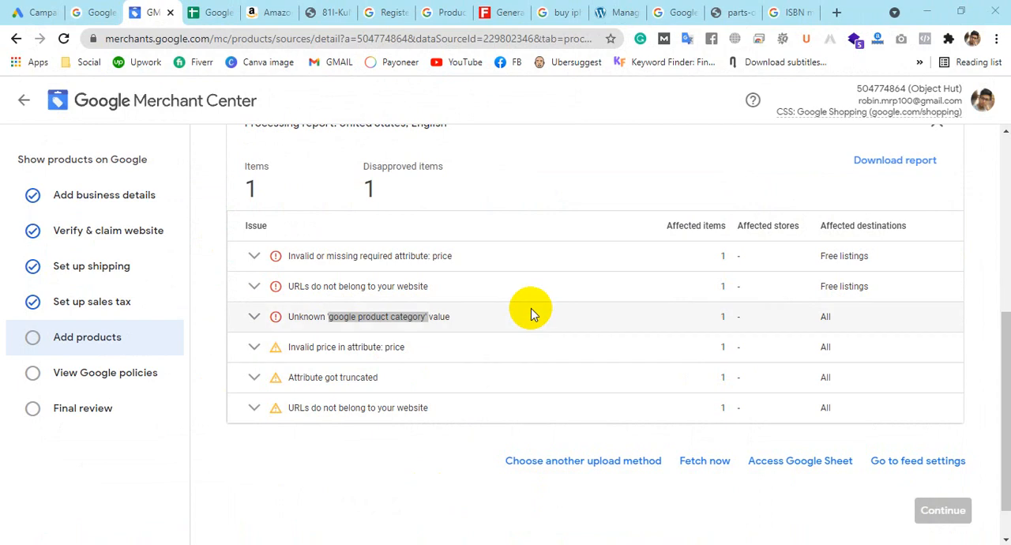
Step: Switch to Merchant Center, open the GMC feed's settings, and review the available encoding and delimiter options
click(389, 462)
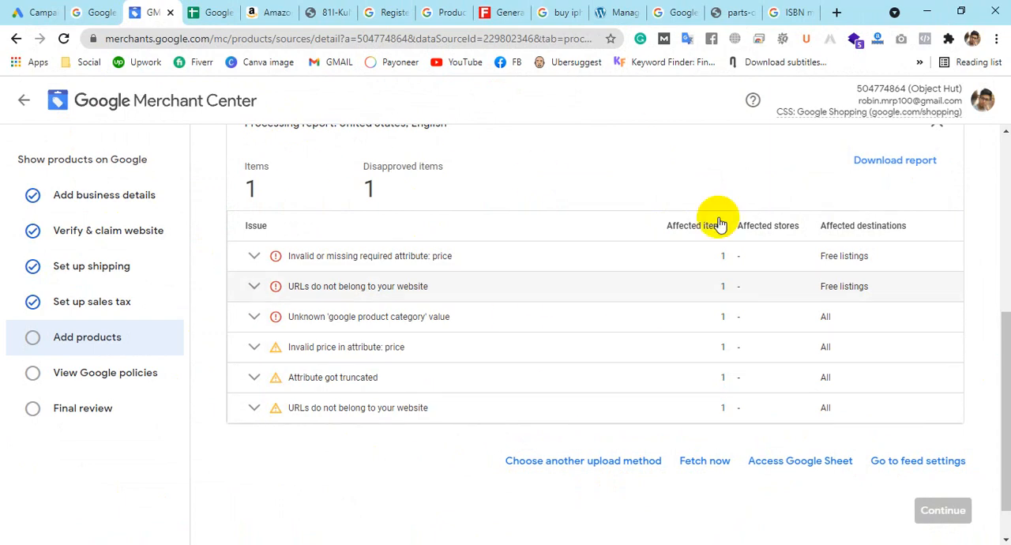
click(922, 463)
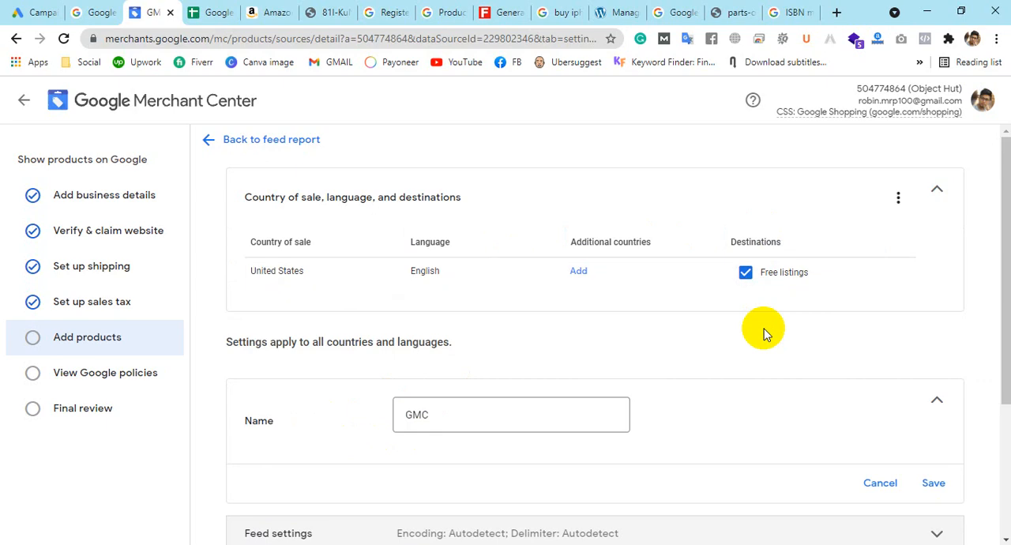
scroll(445, 308, down, 2)
scroll(463, 257, down, 1)
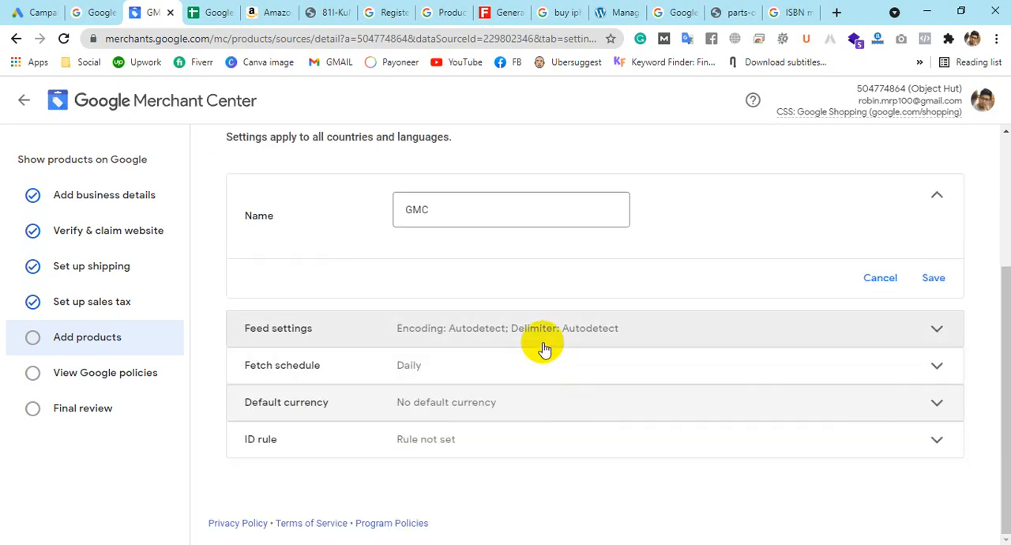
click(483, 337)
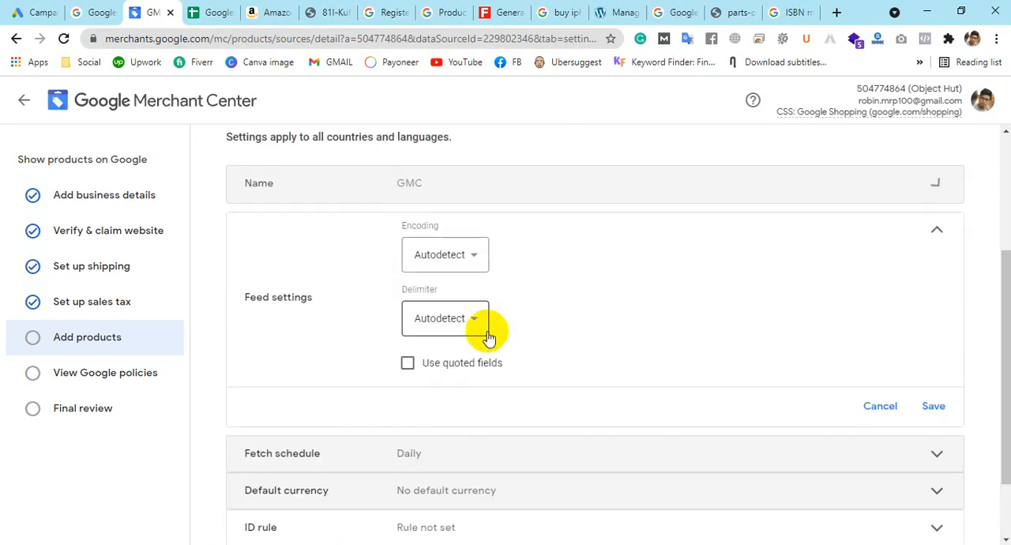
click(479, 261)
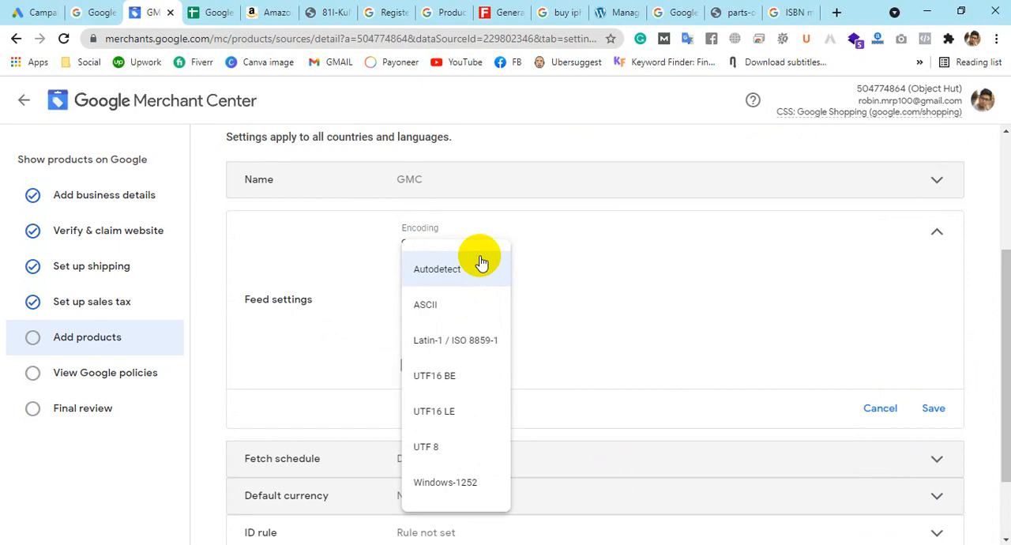
click(706, 296)
click(463, 319)
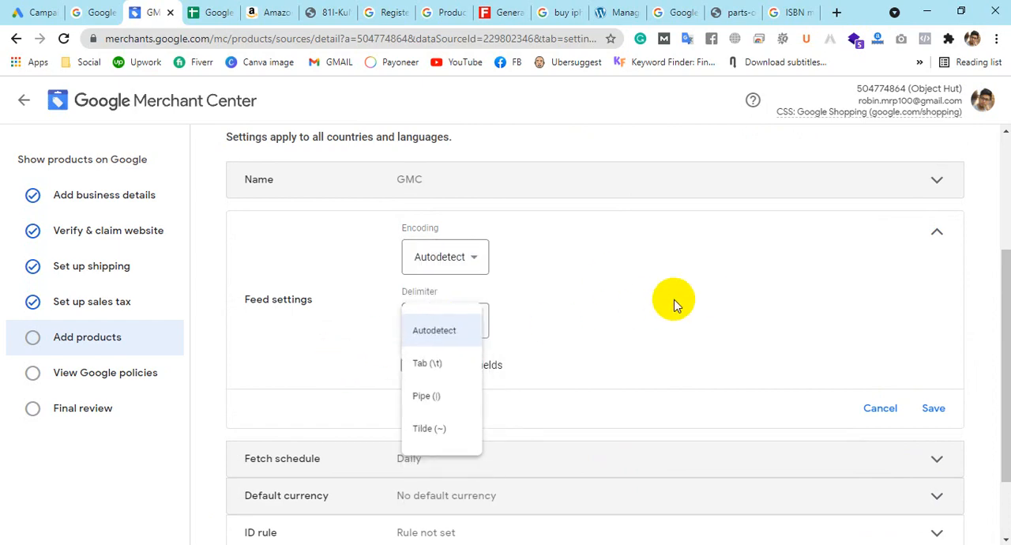
click(687, 296)
scroll(697, 287, down, 2)
Step: Review the feed's fetch schedule and its frequency options, keeping Daily, and close the section
click(516, 358)
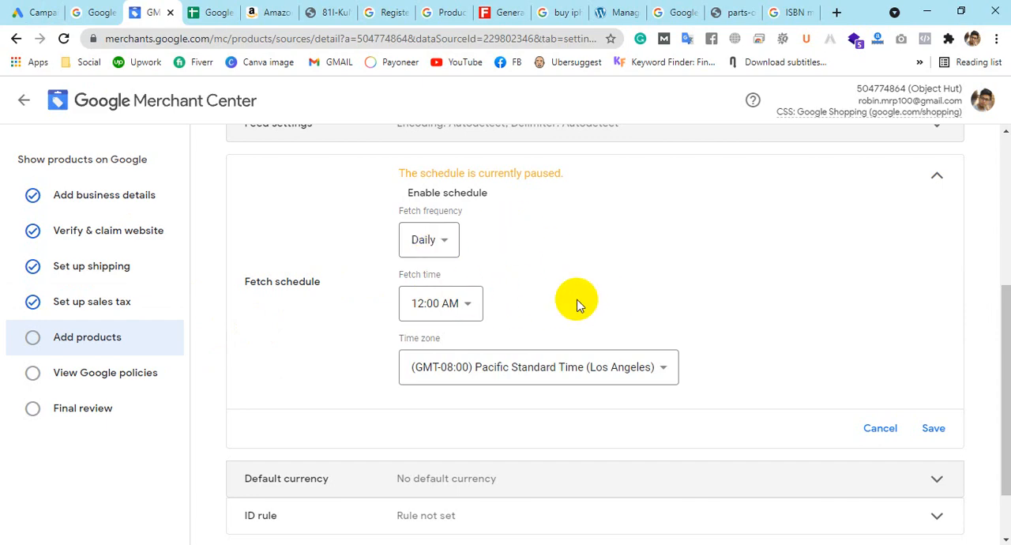
scroll(552, 300, up, 2)
click(419, 399)
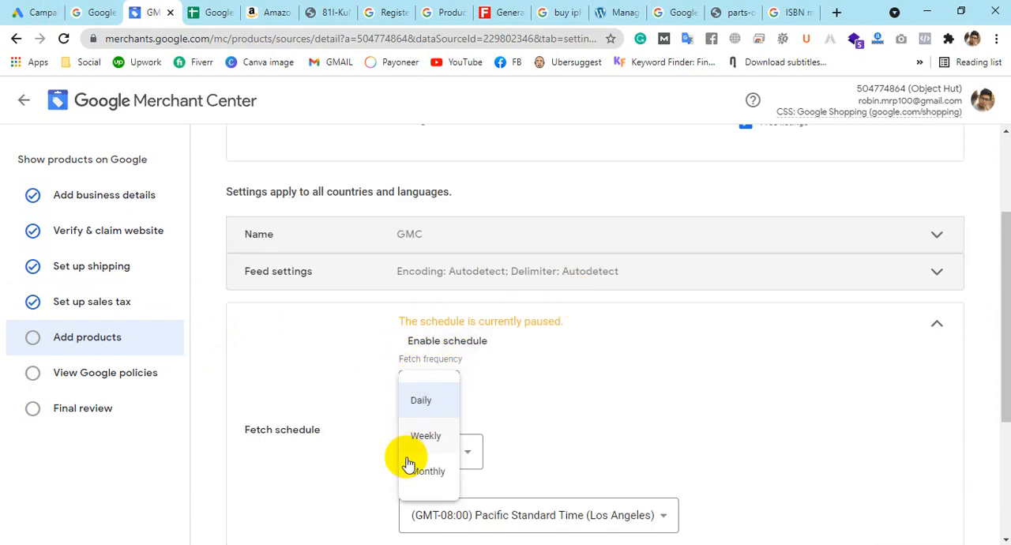
click(415, 414)
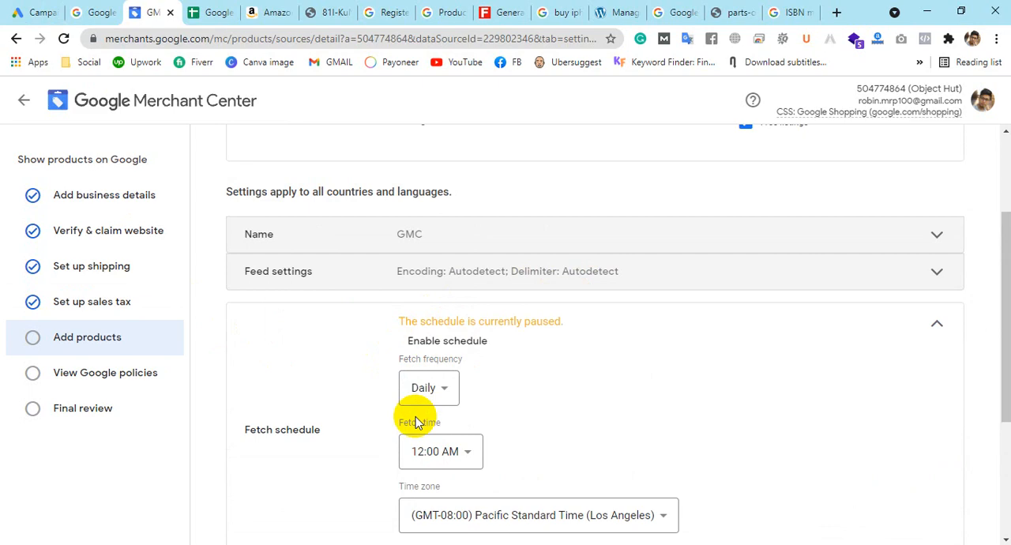
click(937, 324)
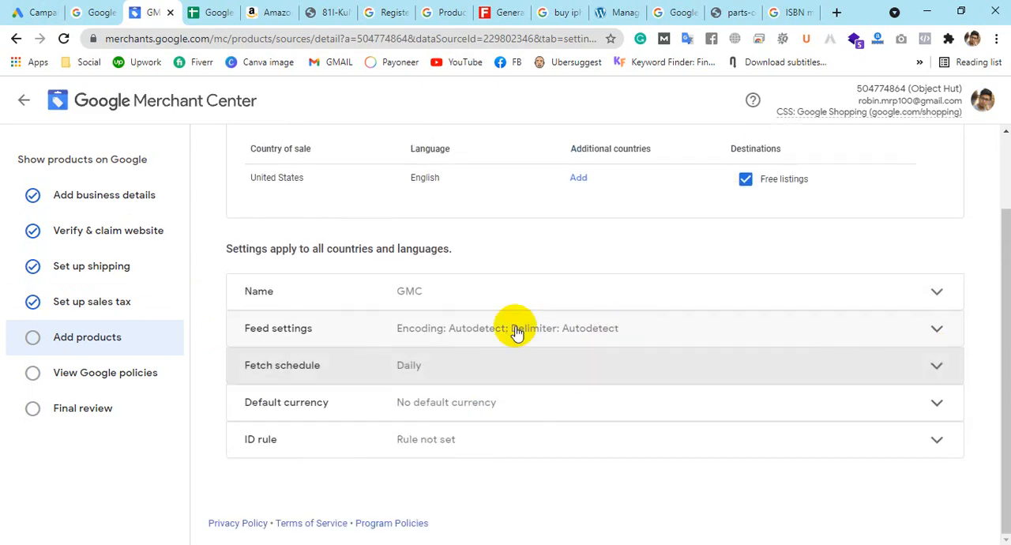
Step: Look through the feed's default currency choices and save the setting as No default currency
click(529, 402)
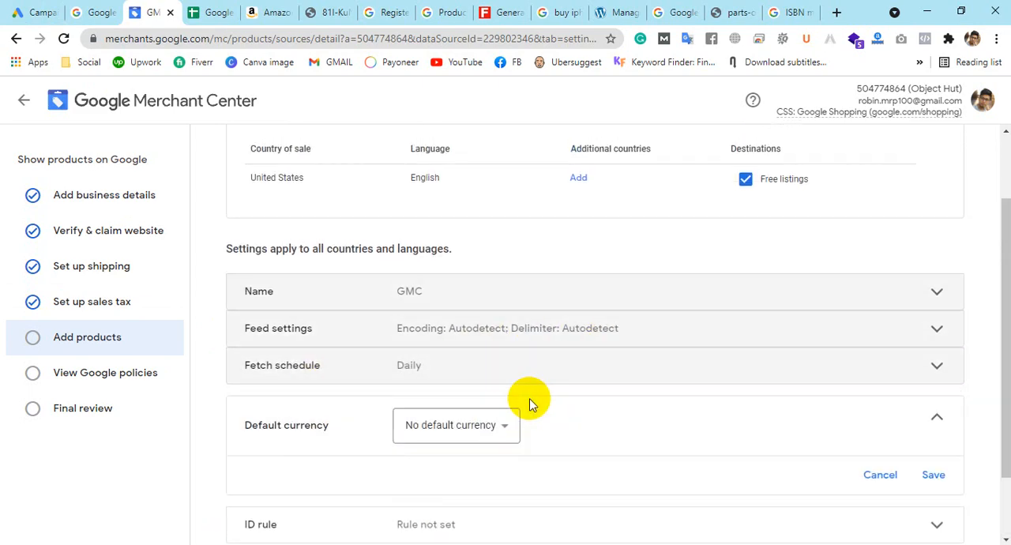
scroll(529, 402, down, 1)
click(498, 343)
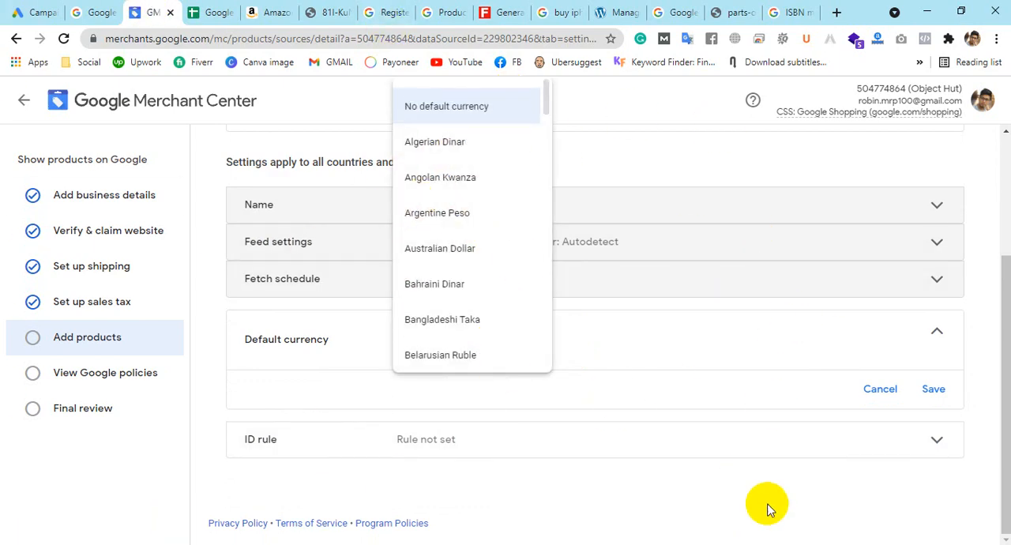
click(858, 382)
click(932, 388)
Step: Check the feed's ID rule section, return to the feed report, and review the issues in its processing report
click(463, 444)
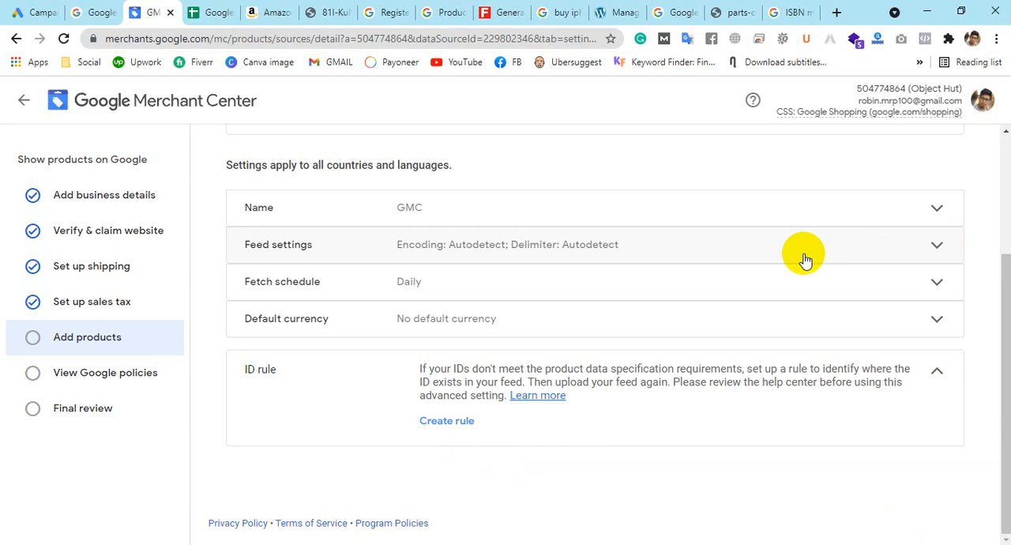
click(942, 371)
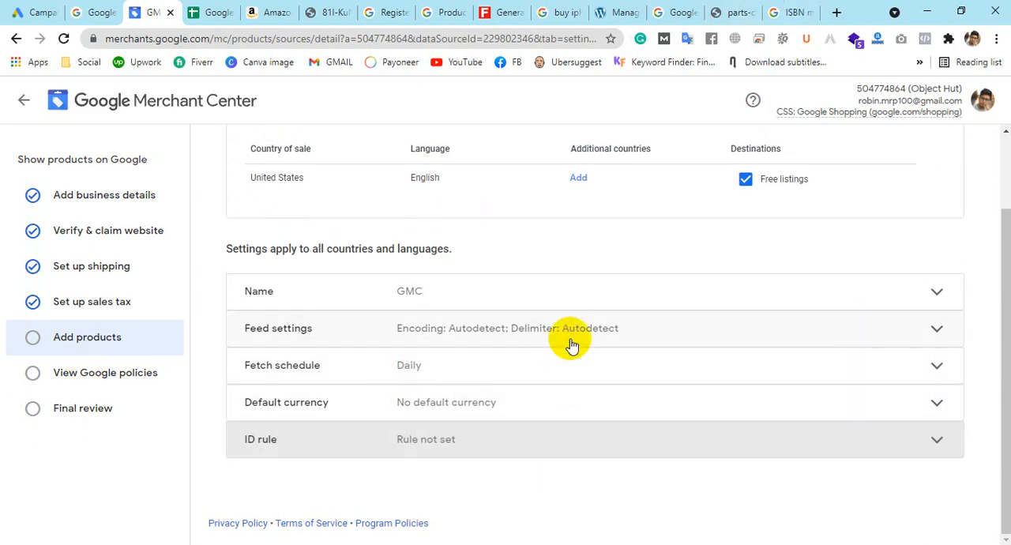
scroll(569, 341, up, 2)
click(212, 140)
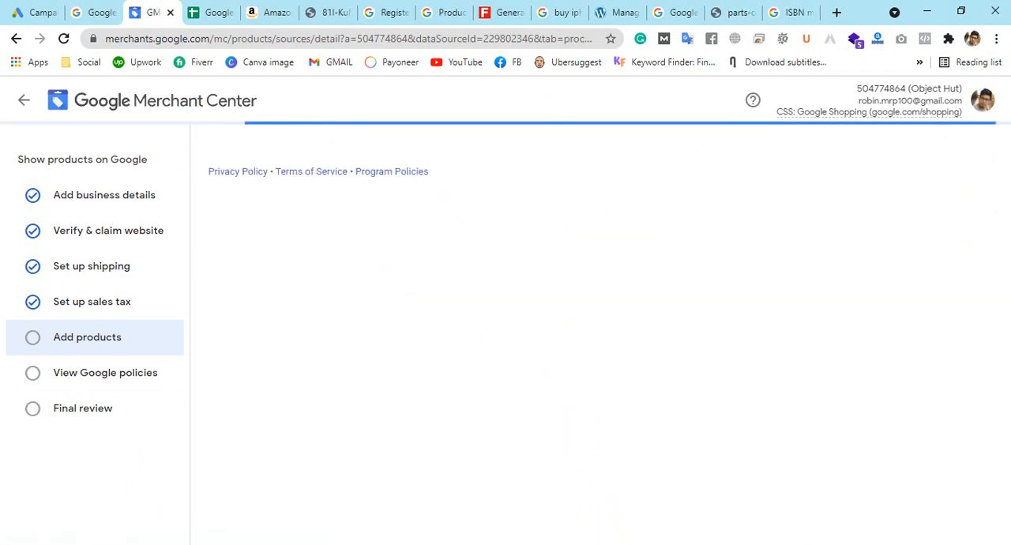
scroll(518, 304, down, 2)
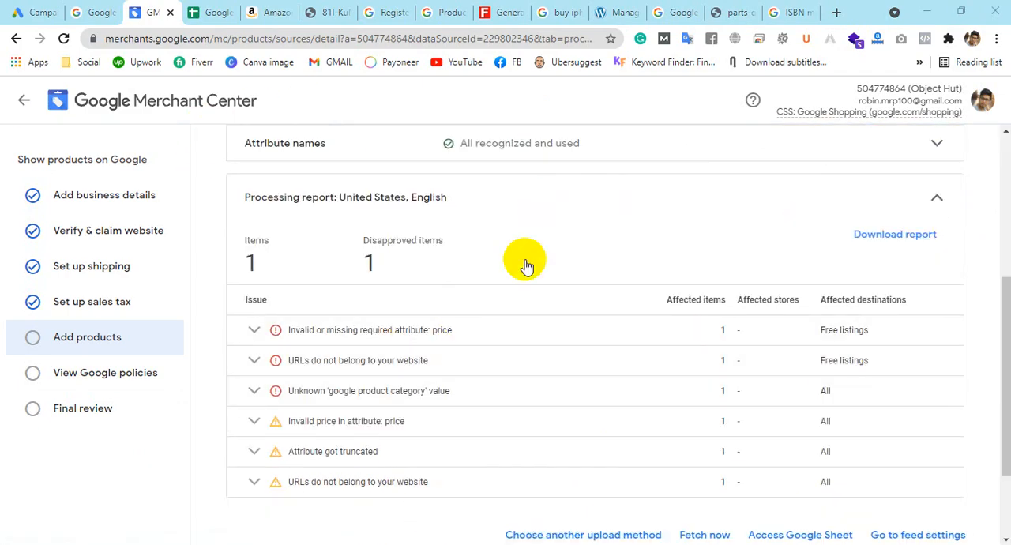
scroll(861, 248, down, 3)
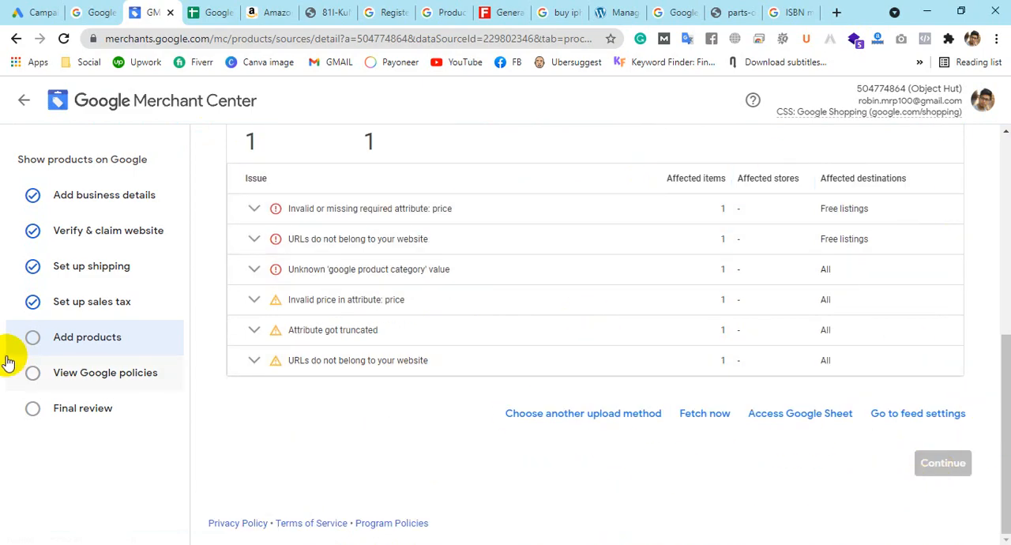
Step: Go through all the Google policies pages and start the final review
click(85, 389)
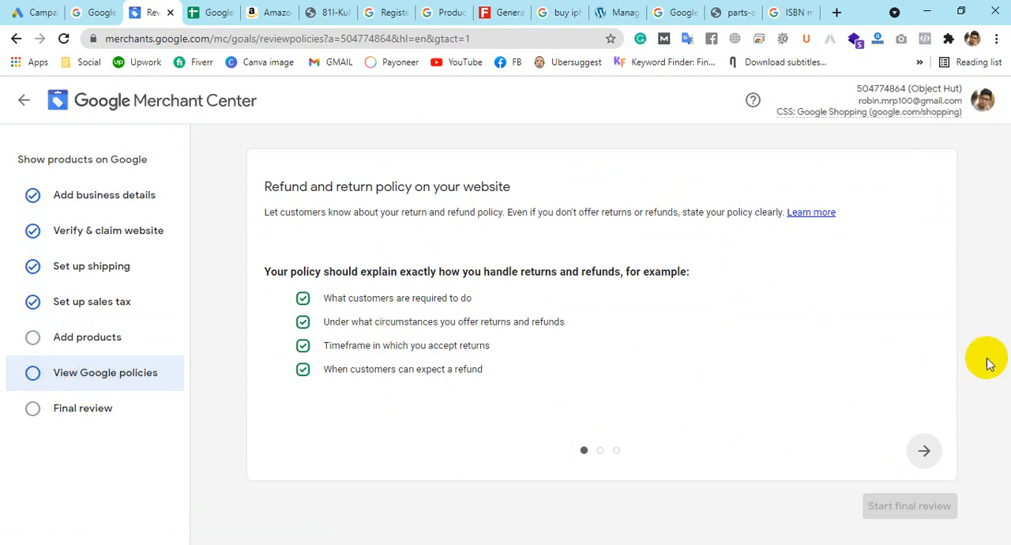
click(920, 456)
click(920, 458)
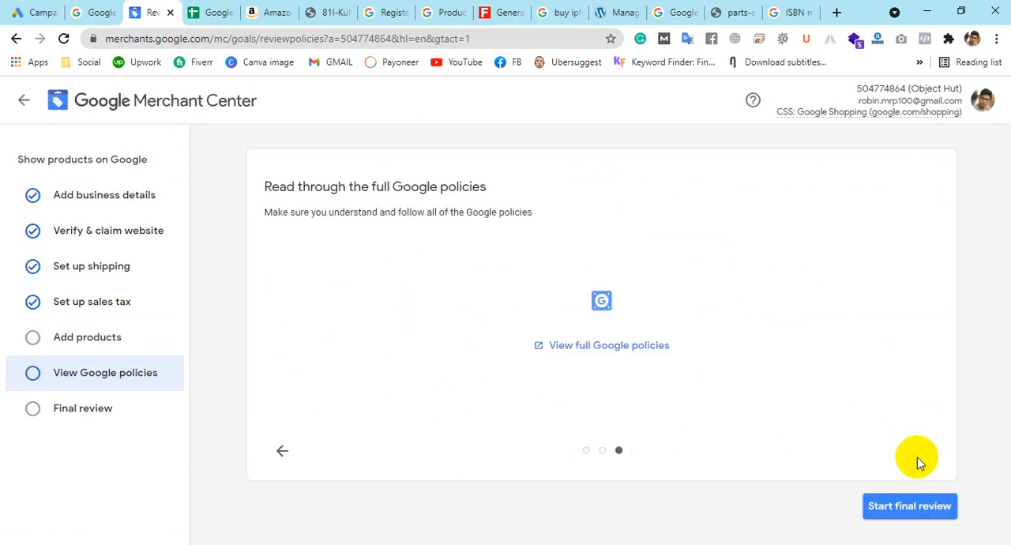
click(937, 517)
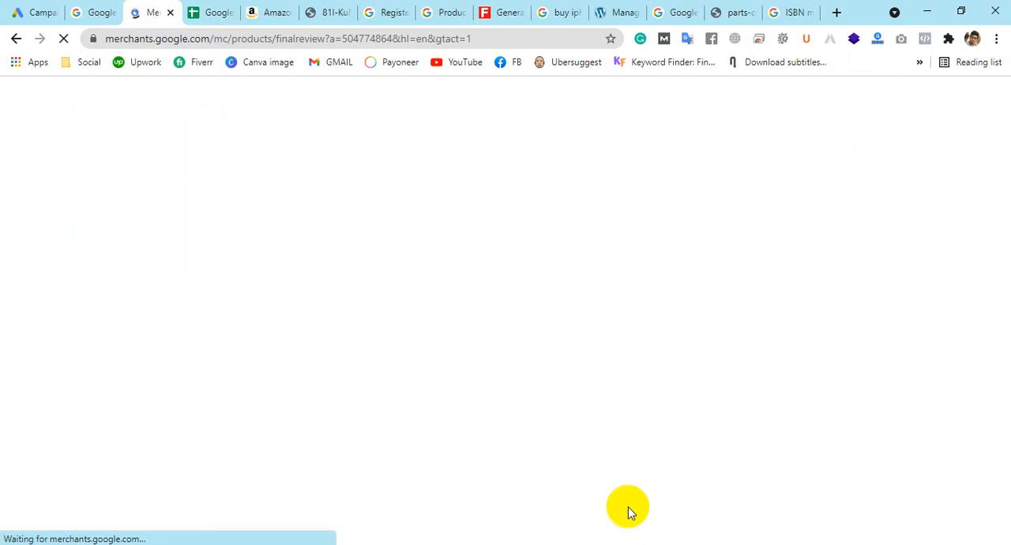
Step: Read the final review notice, go to the account overview, and dismiss the tip about linking platforms
drag(366, 328, 693, 328)
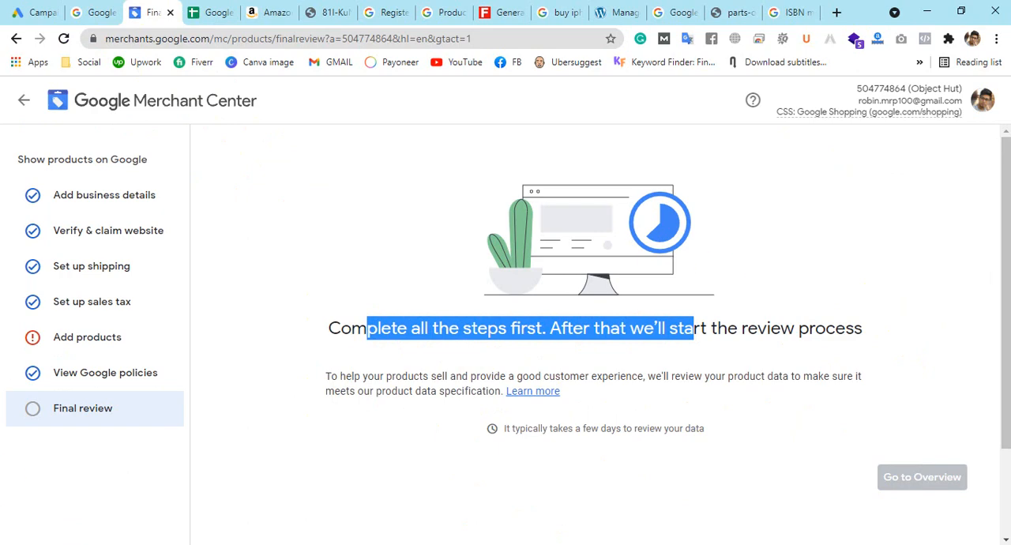
click(122, 103)
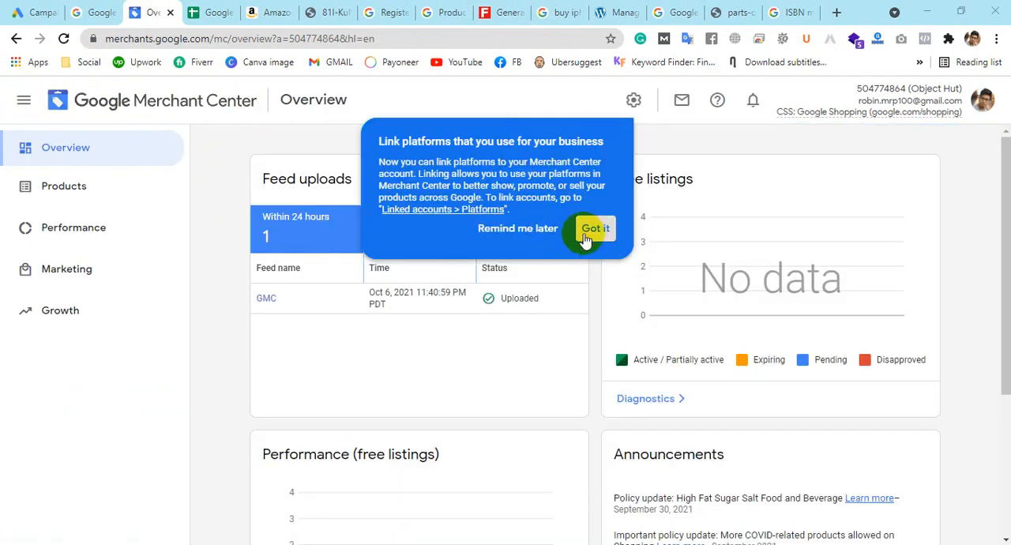
click(593, 228)
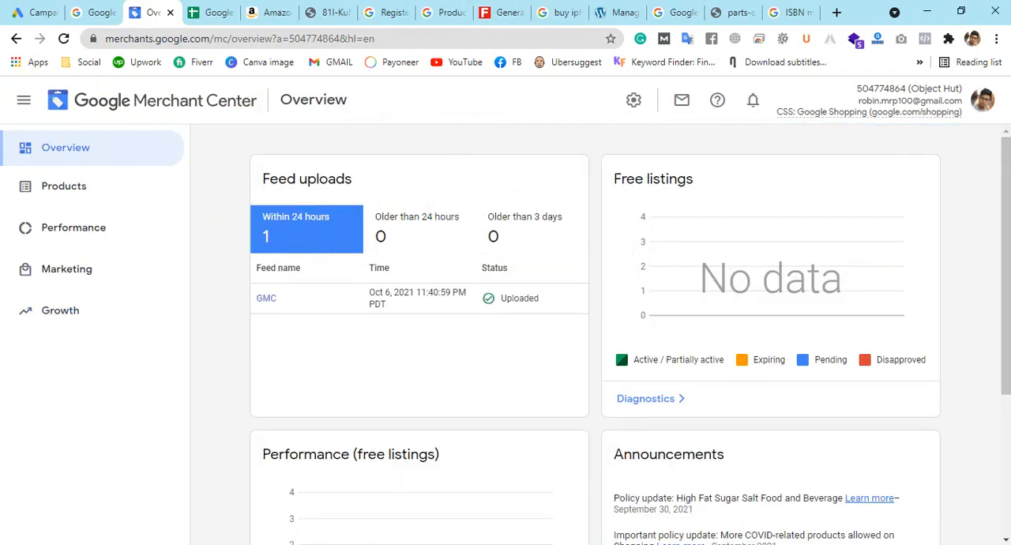
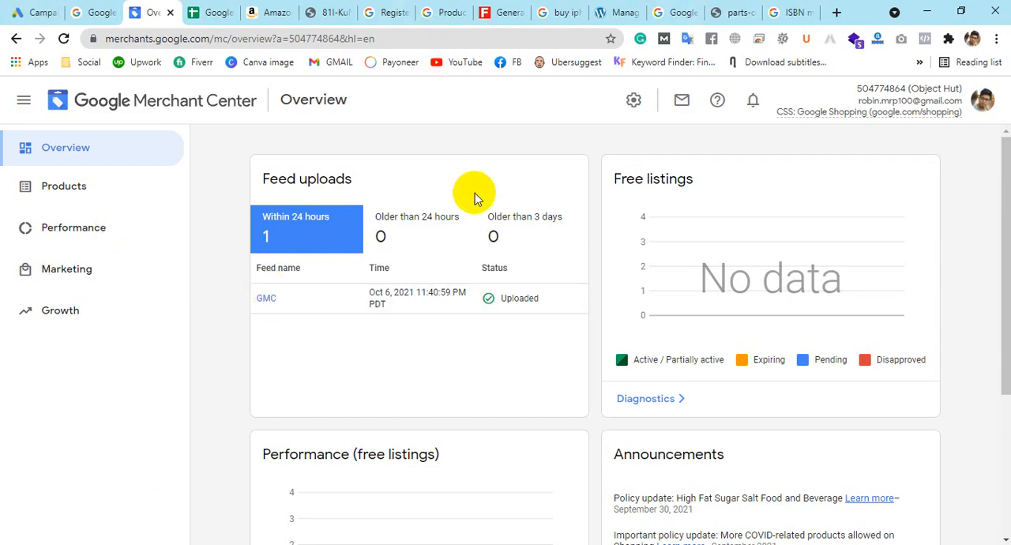
Step: Look over the account overview cards and read the explanation of the Pending status for free listings
scroll(229, 316, down, 3)
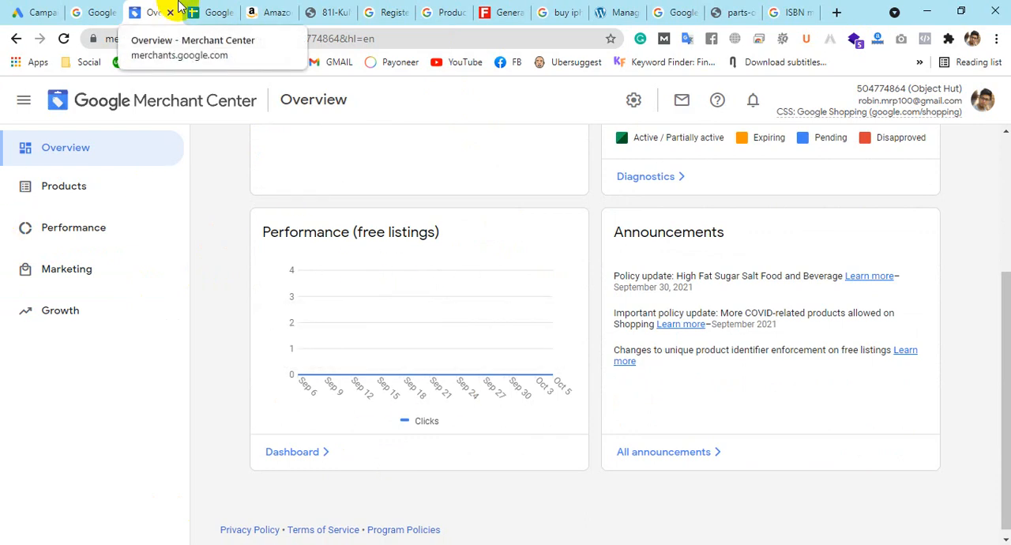
scroll(682, 210, up, 2)
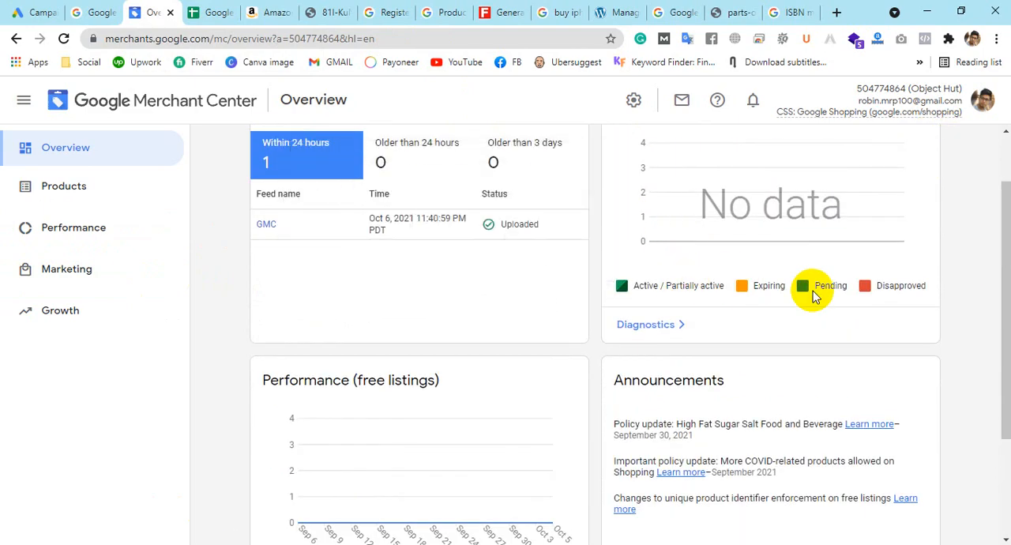
mouse_move(812, 291)
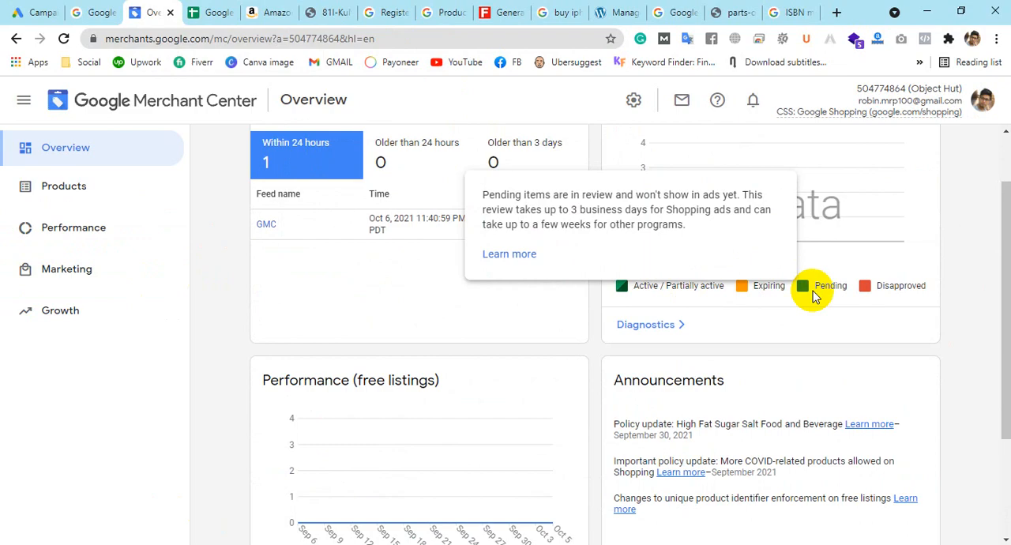
scroll(812, 291, up, 1)
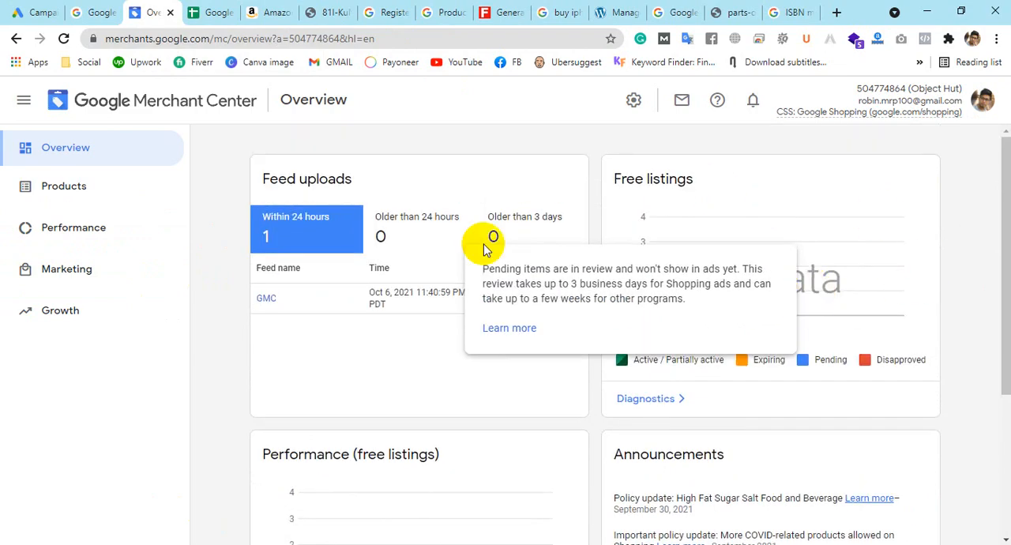
Step: Open the product diagnostics and look through the item issues chart and table
click(91, 185)
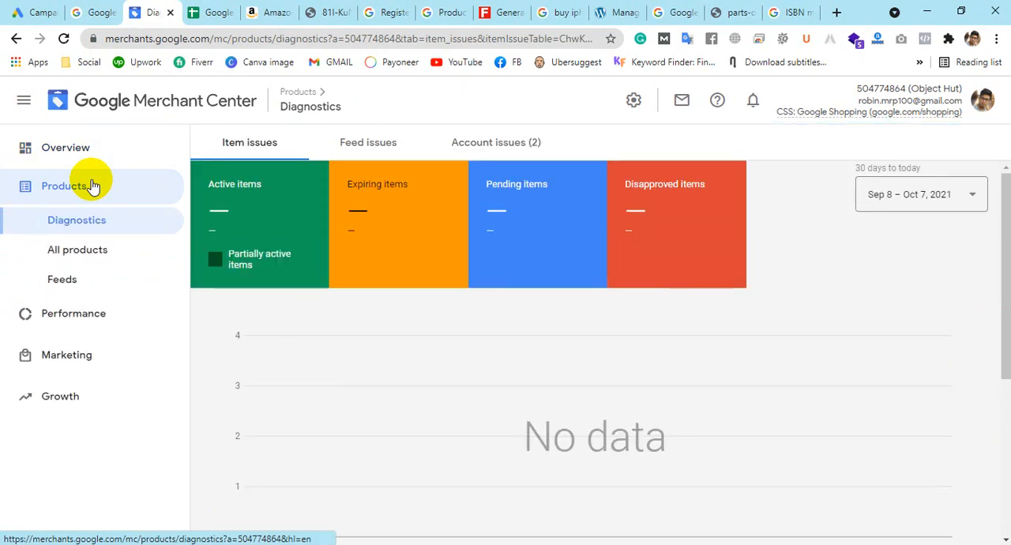
scroll(737, 219, down, 4)
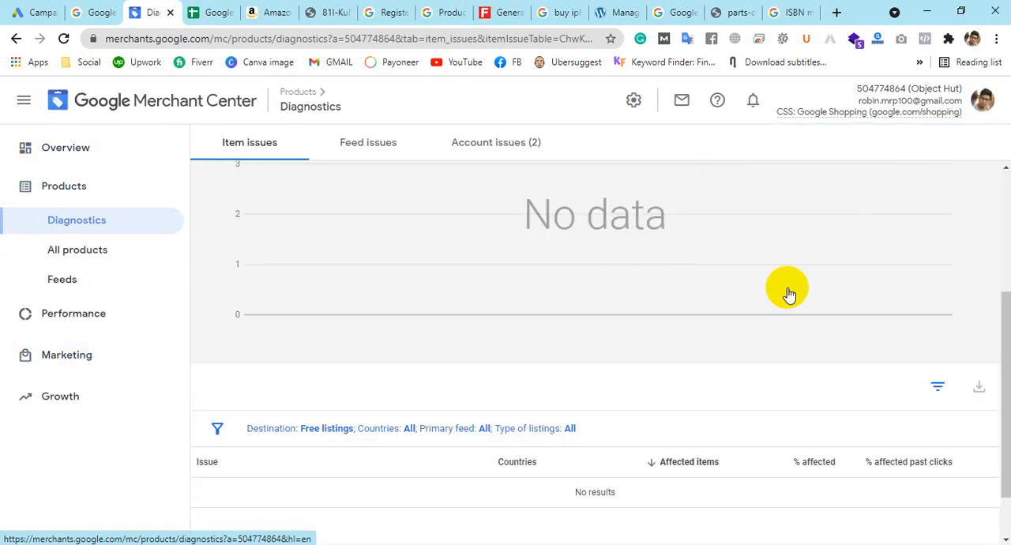
scroll(671, 364, up, 5)
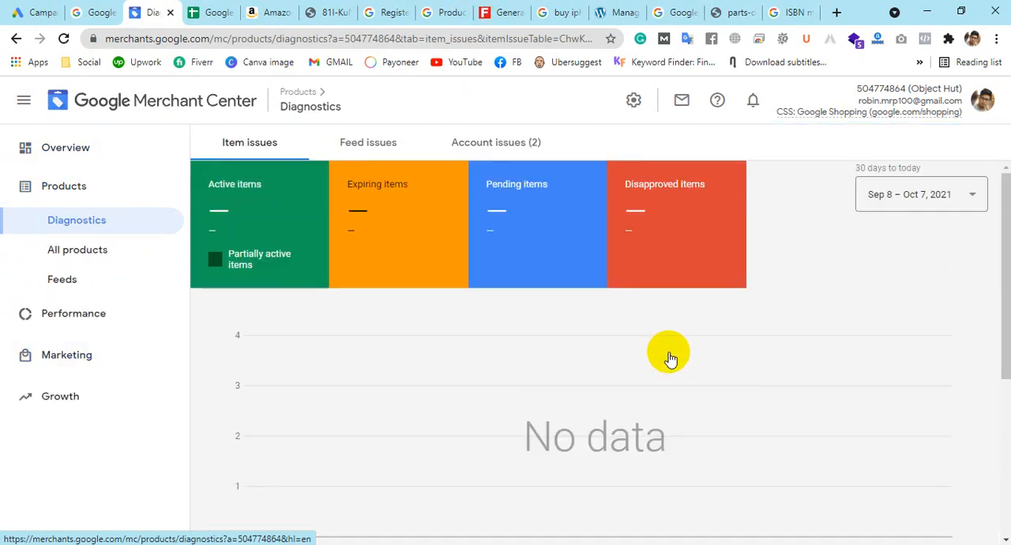
Step: Check the laptop's row through to its status in the all-products list, and return to the Google Sheets feed
click(110, 261)
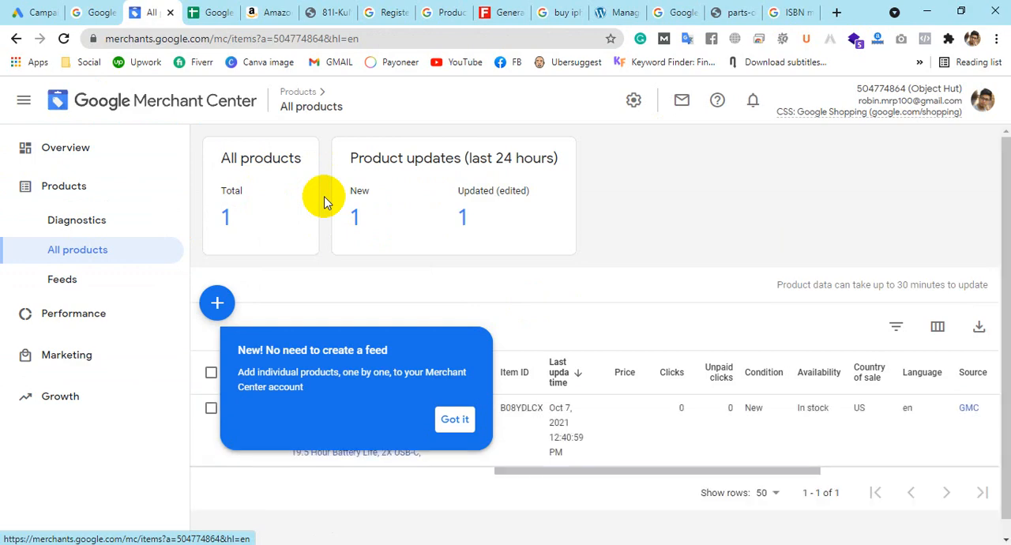
click(454, 419)
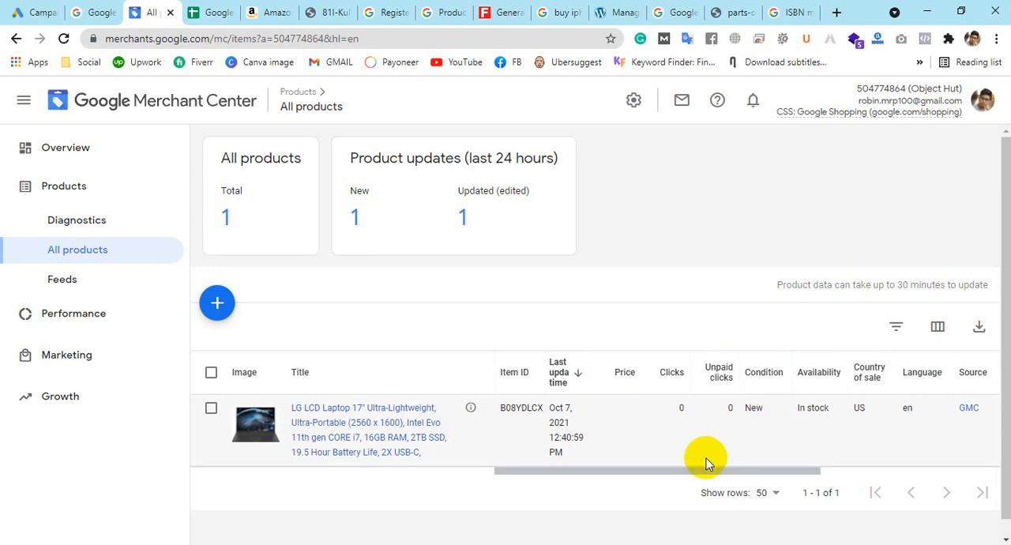
drag(702, 469, 751, 402)
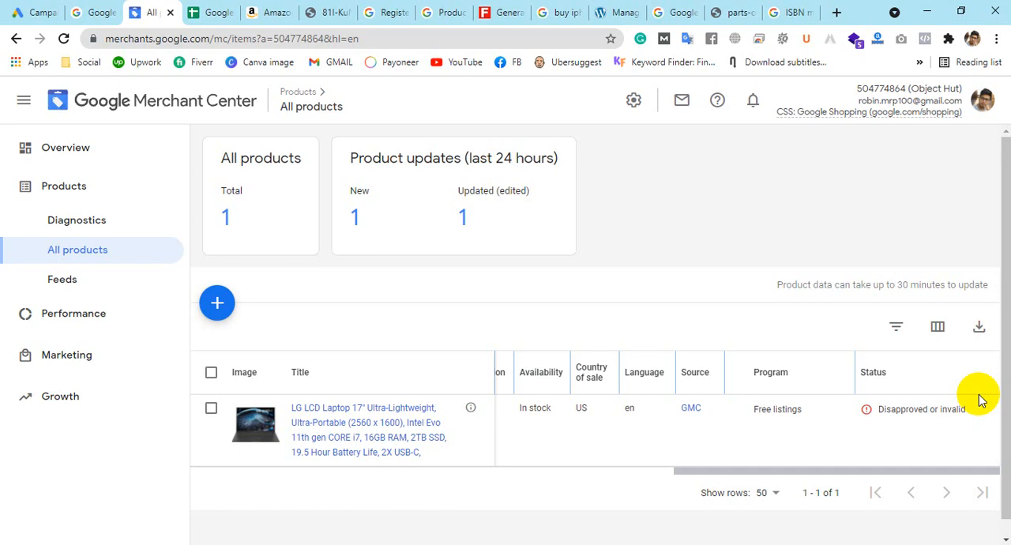
drag(882, 469, 743, 472)
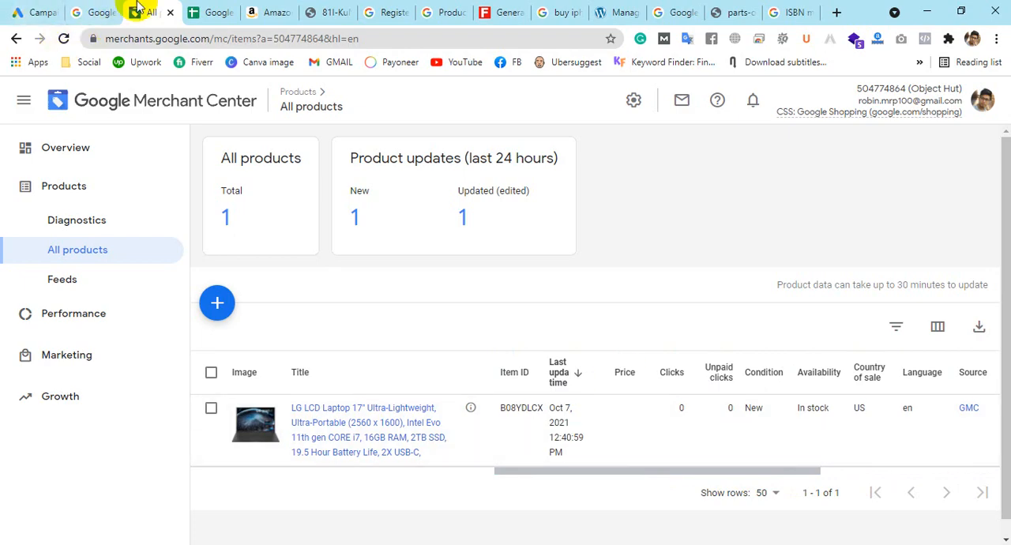
click(197, 11)
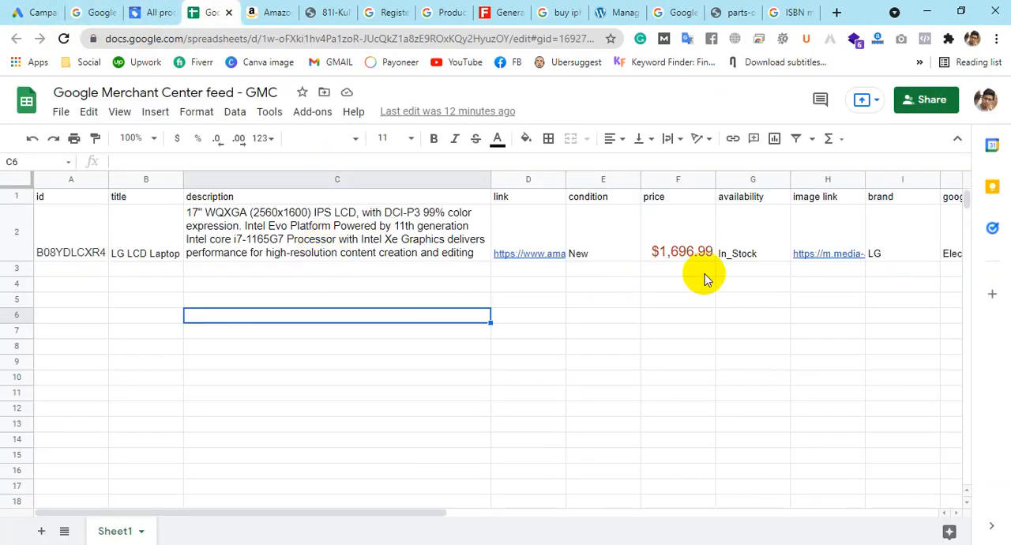
Step: Clear the laptop's price in cell F2, try to set its text colour to black, and enter only a dollar sign
click(677, 249)
key(Delete)
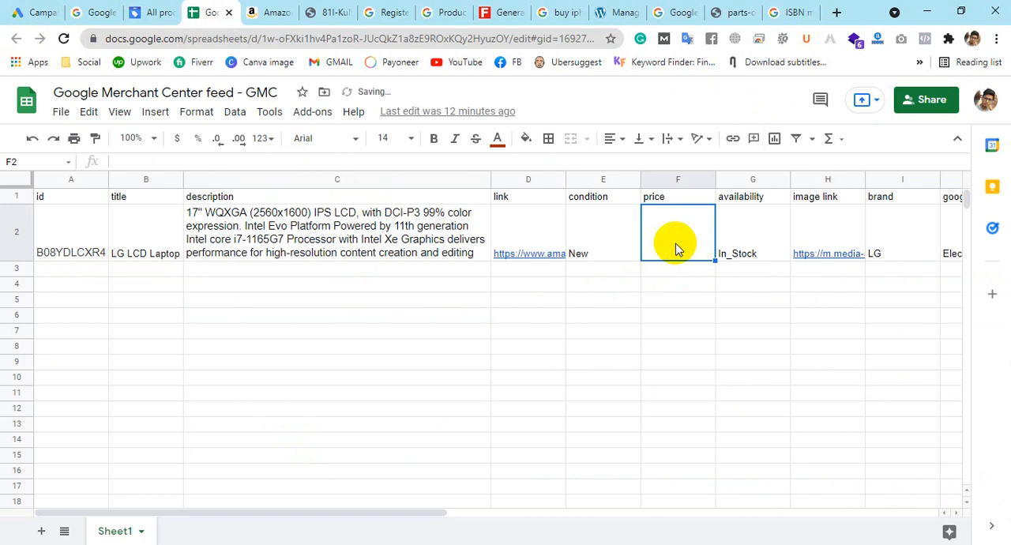
text($)
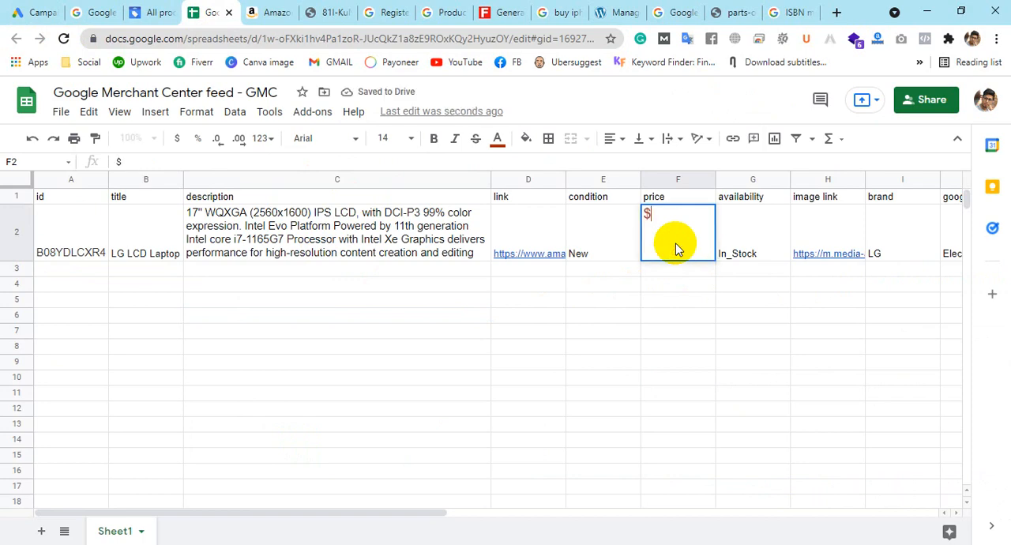
key(BackSpace)
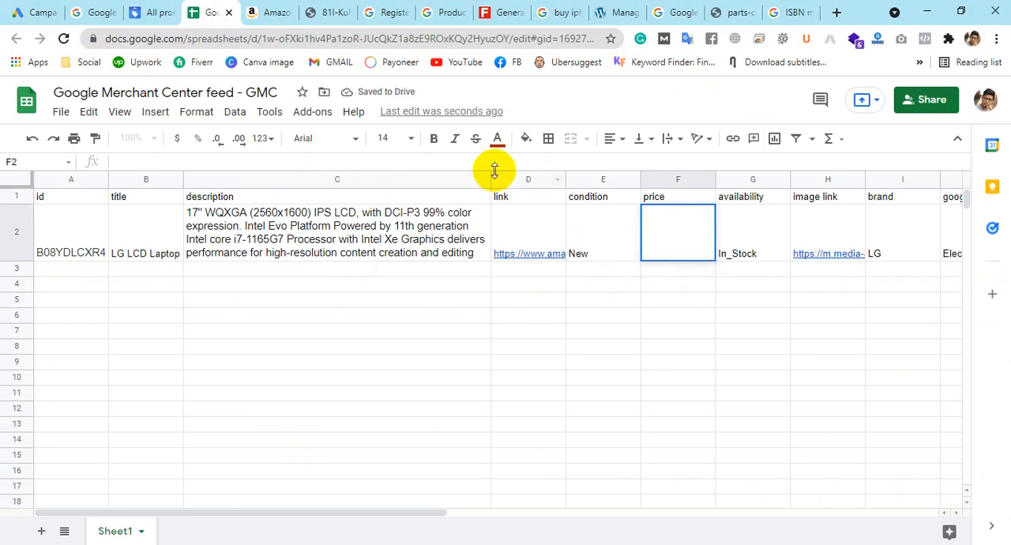
click(497, 139)
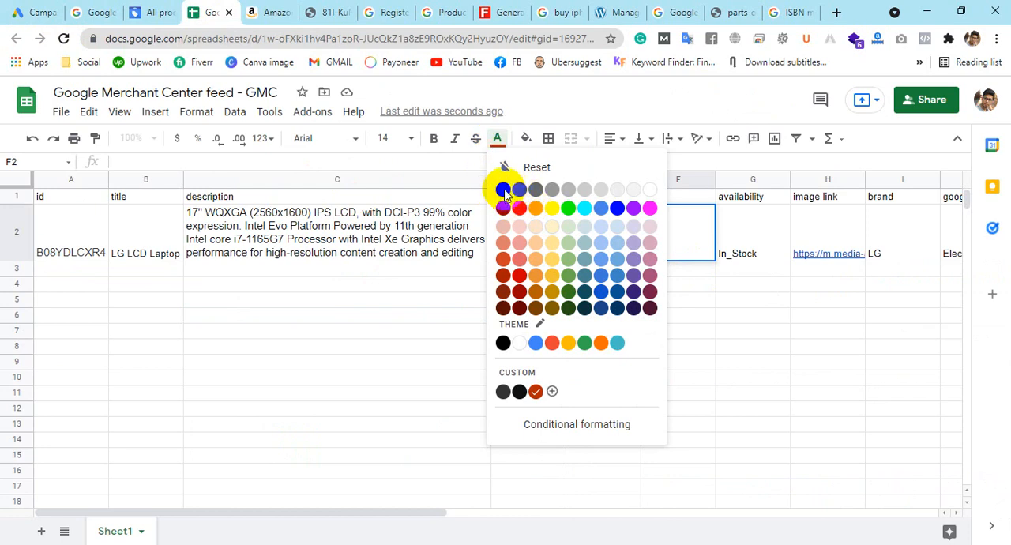
click(503, 190)
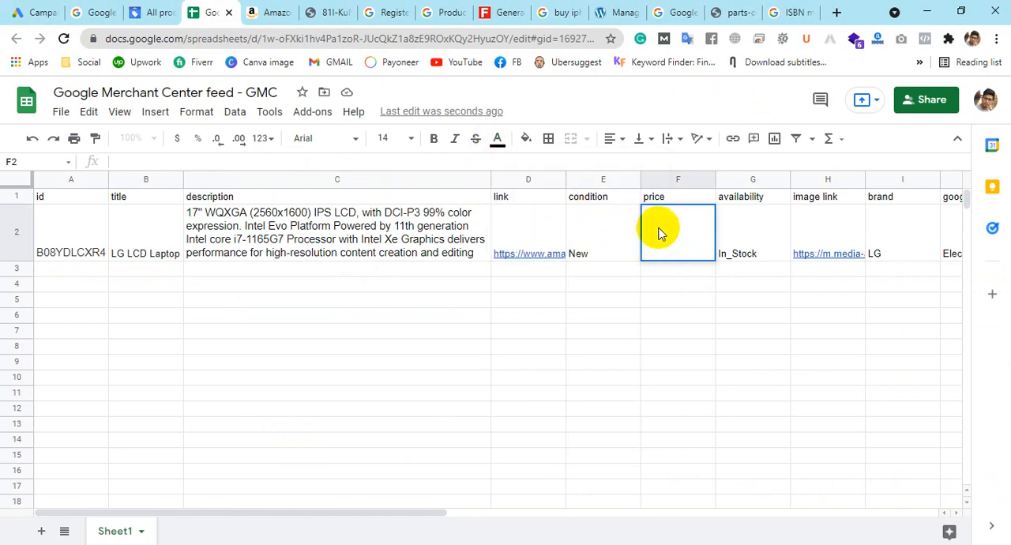
click(297, 157)
text($)
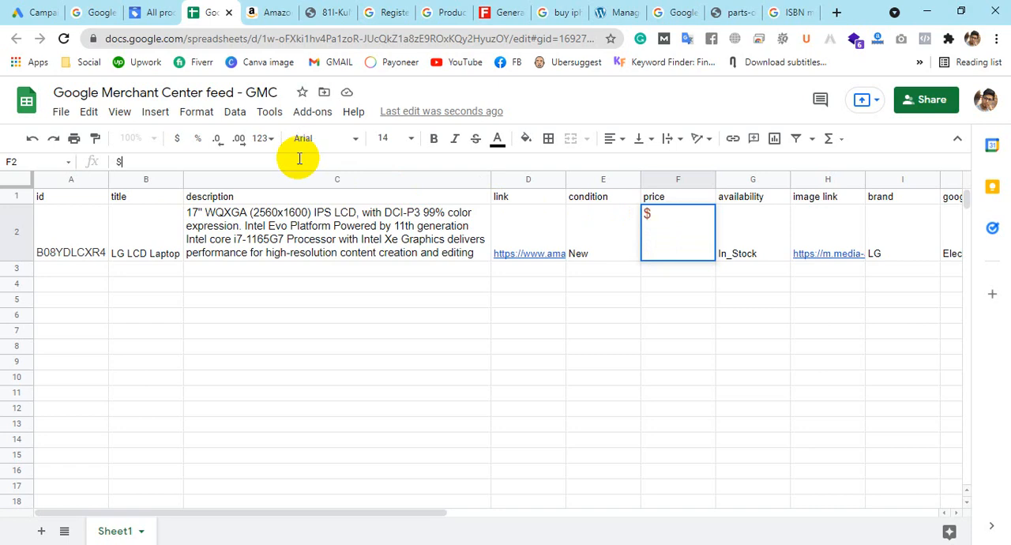
click(695, 424)
click(672, 318)
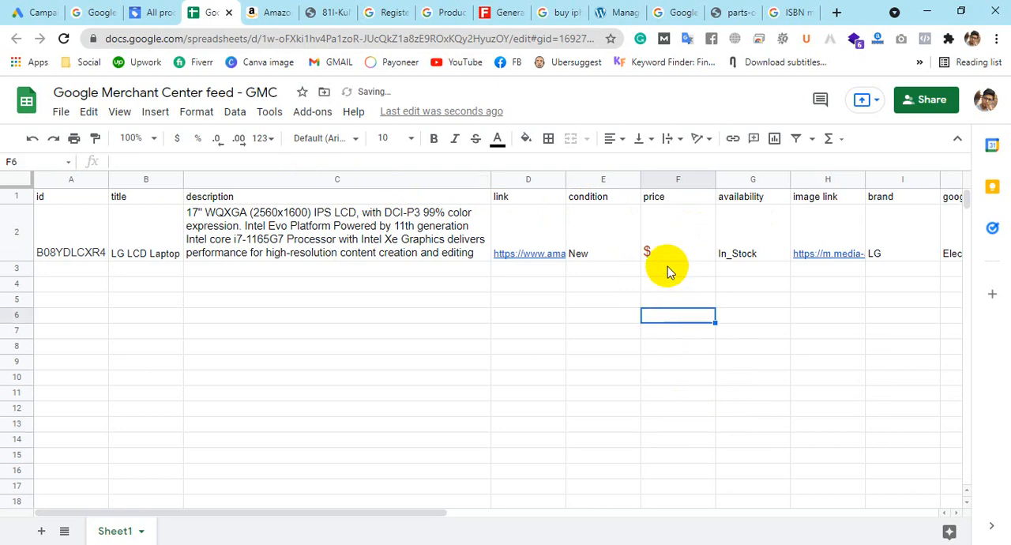
Step: Clear the dollar sign from F2, paste the copied price into it, and undo the recent sheet edits
click(662, 246)
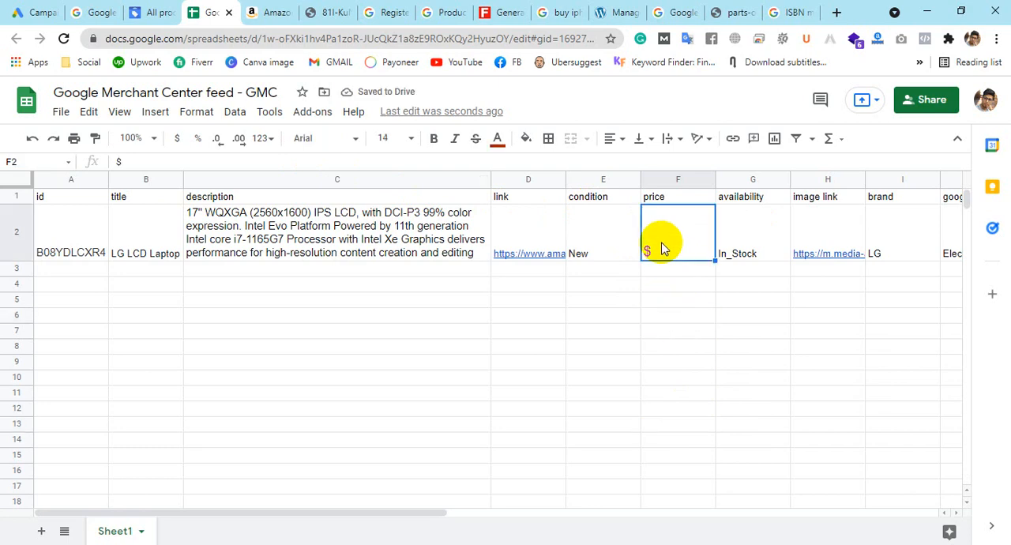
key(Delete)
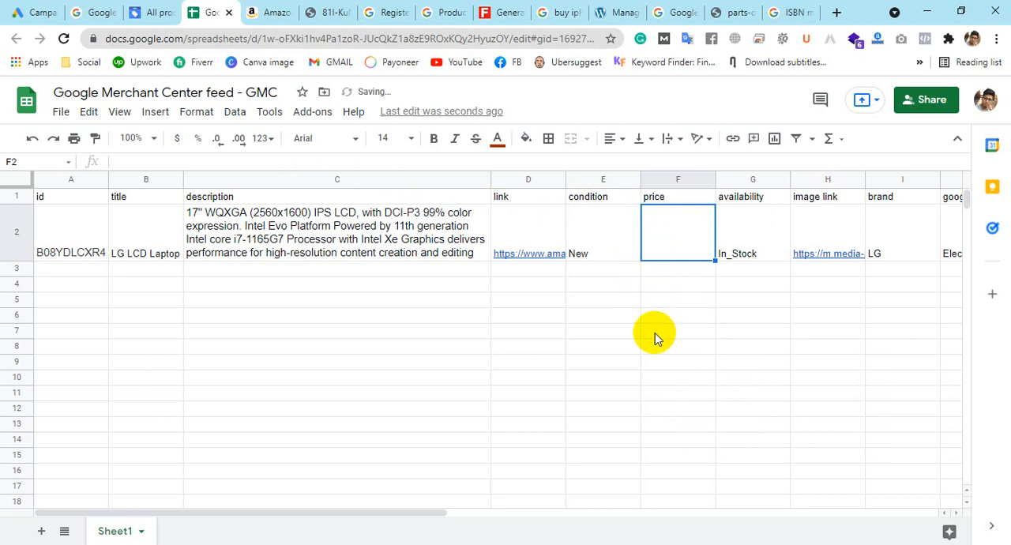
text(1696.99)
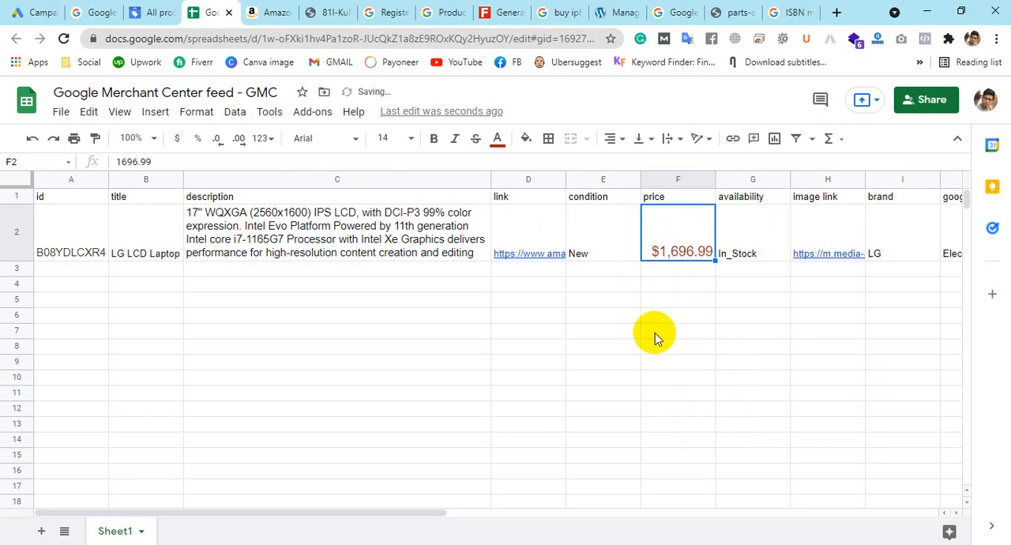
key(ctrl+z)
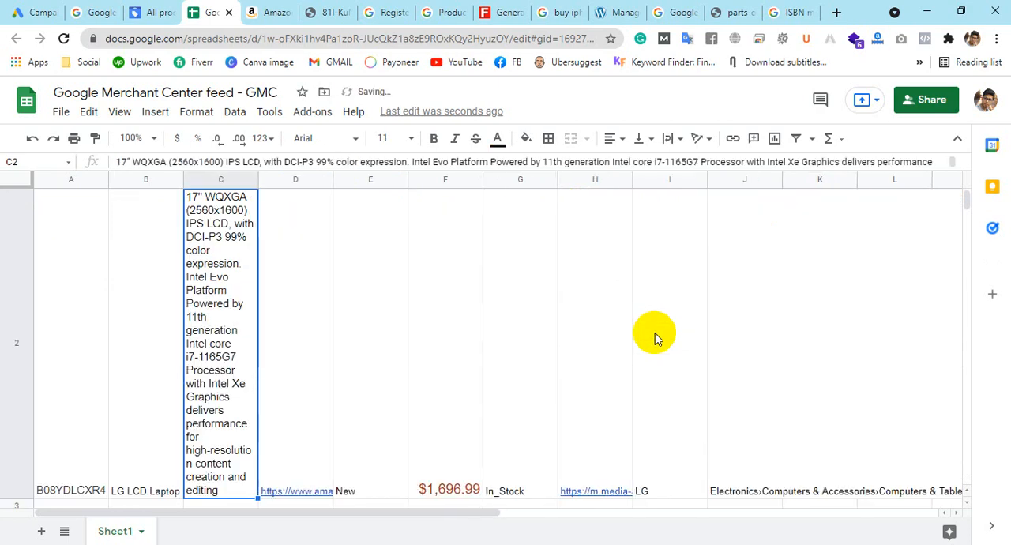
Step: Remove the price from the laptop's cell F2 so the cell is empty
click(445, 461)
double_click(445, 462)
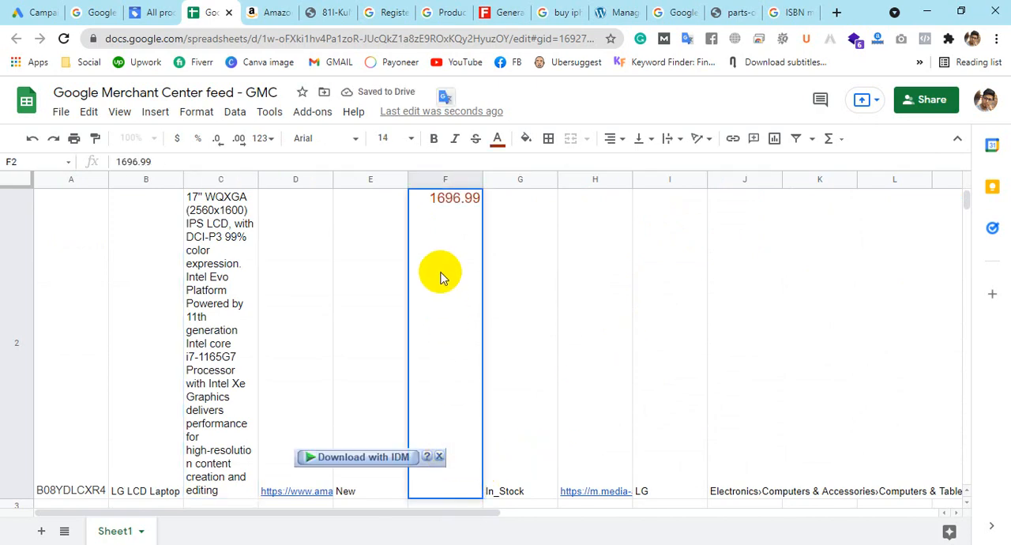
click(497, 139)
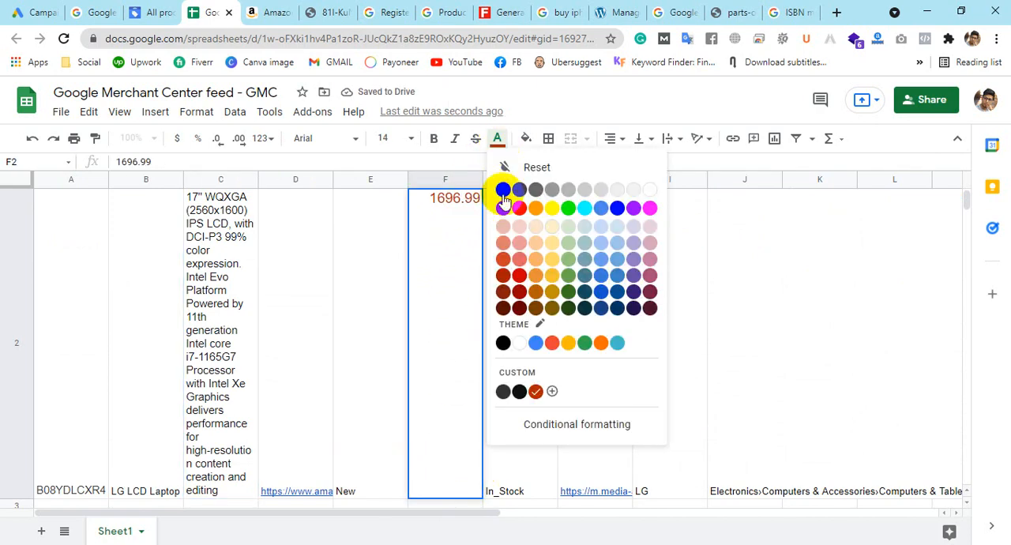
click(508, 163)
click(465, 196)
key(ctrl+a)
key(ctrl+x)
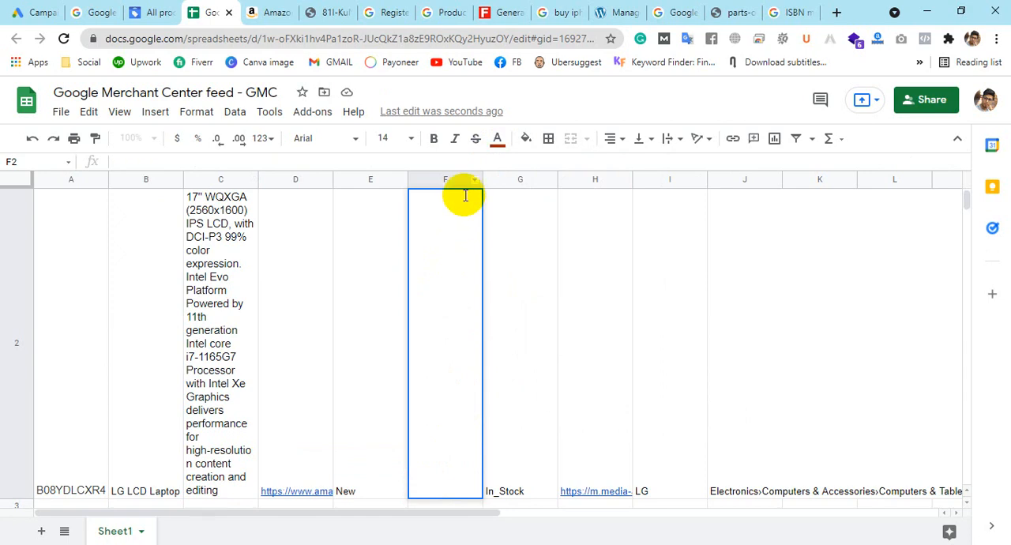
click(497, 144)
click(517, 177)
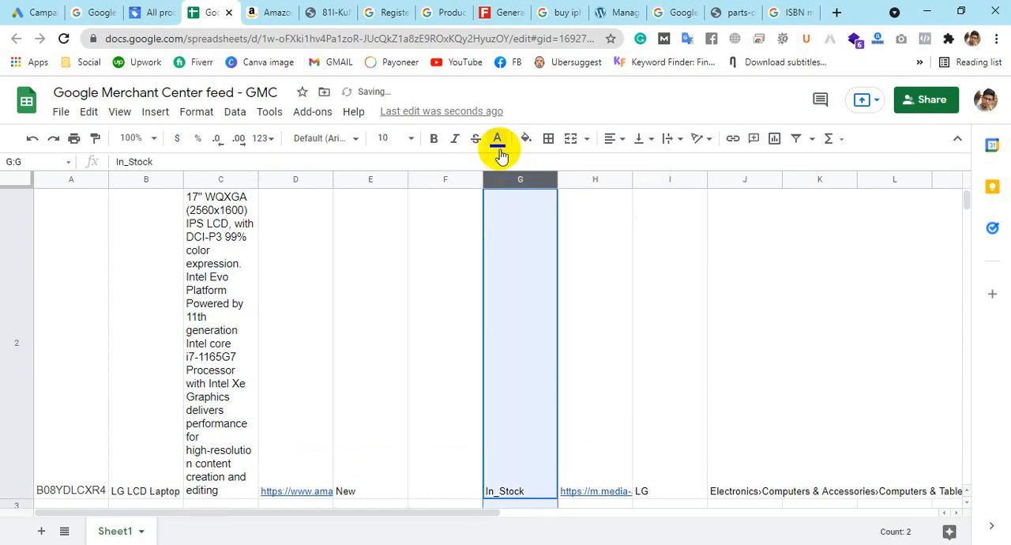
Step: Set the text colour of price cell F2 to black and enter $1000 as the laptop's price
click(499, 150)
click(449, 213)
click(497, 142)
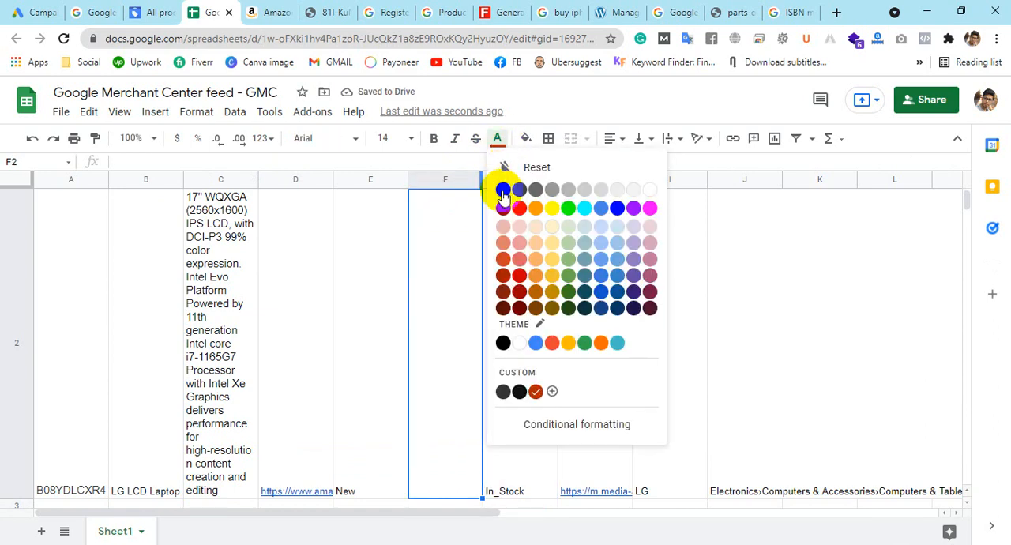
click(503, 190)
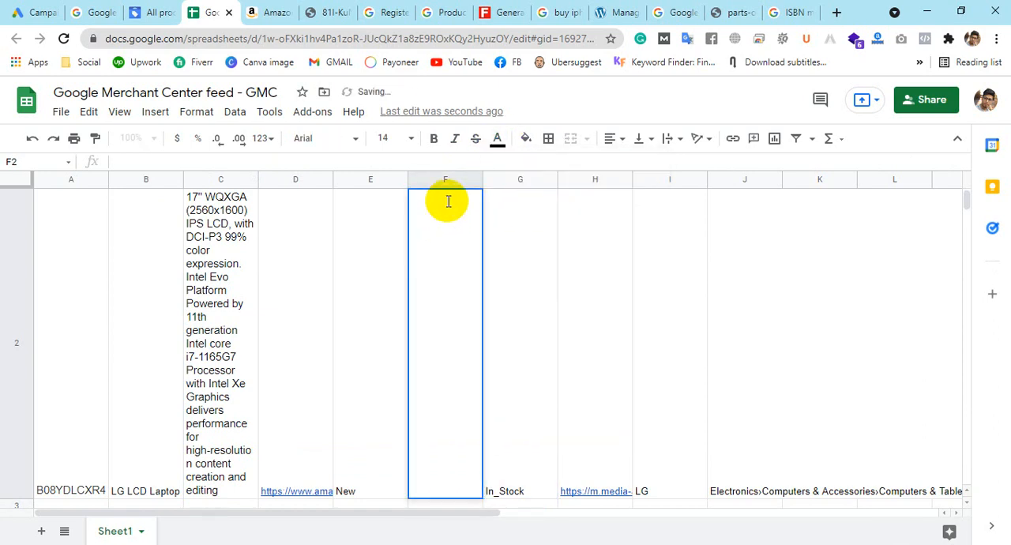
text($1,0)
text(000)
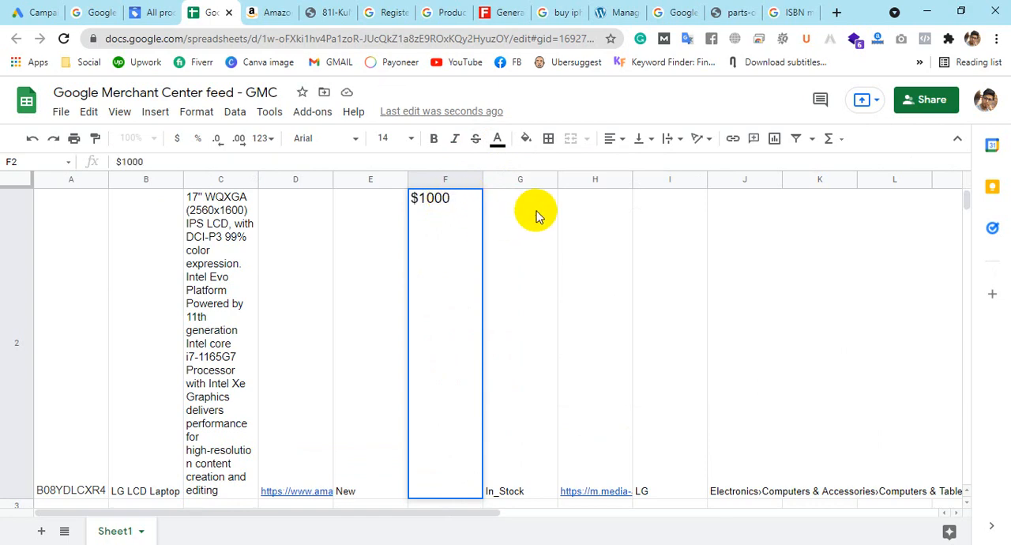
click(536, 215)
Step: Set the font size of the laptop's price in F2 to 12
scroll(458, 249, up, 1)
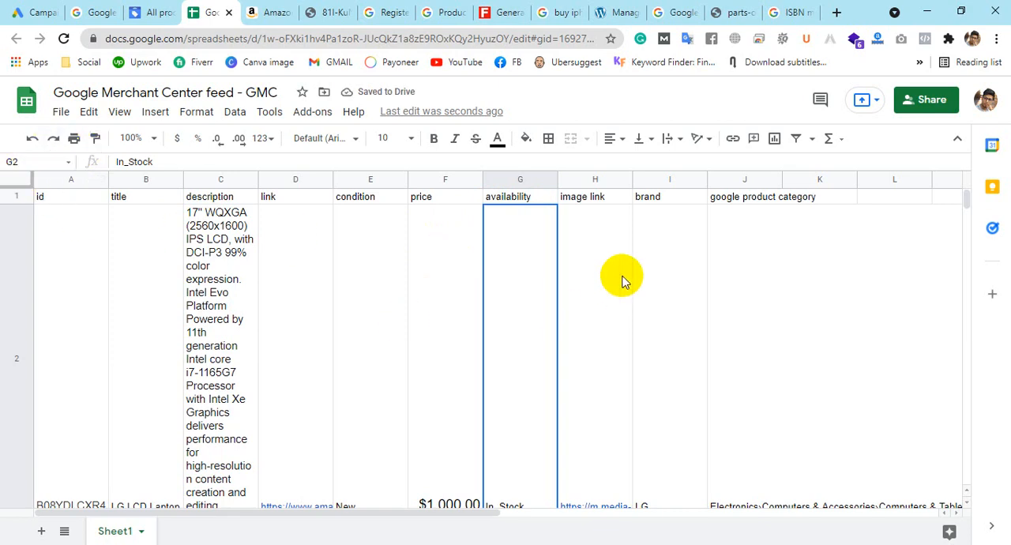
click(431, 351)
scroll(458, 348, down, 3)
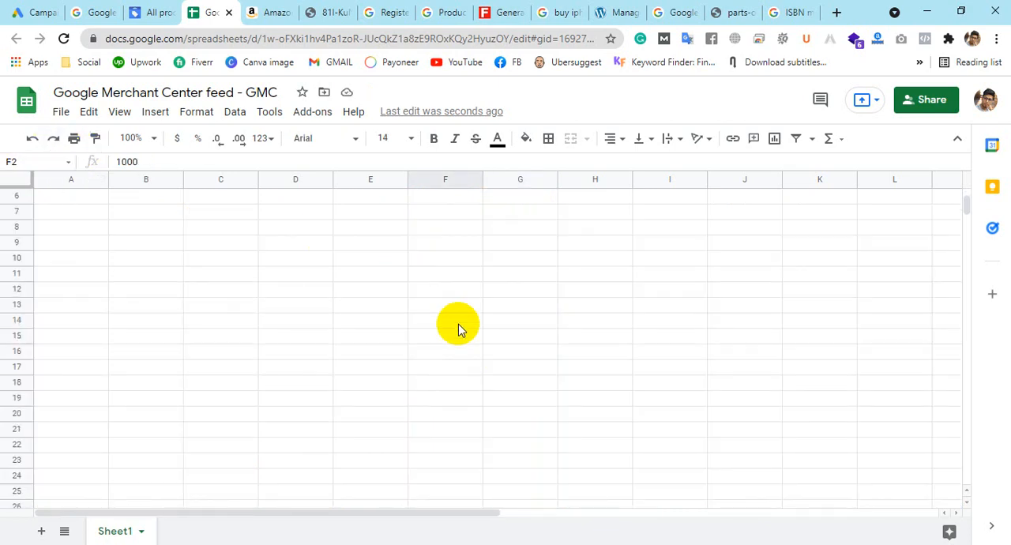
scroll(458, 329, up, 3)
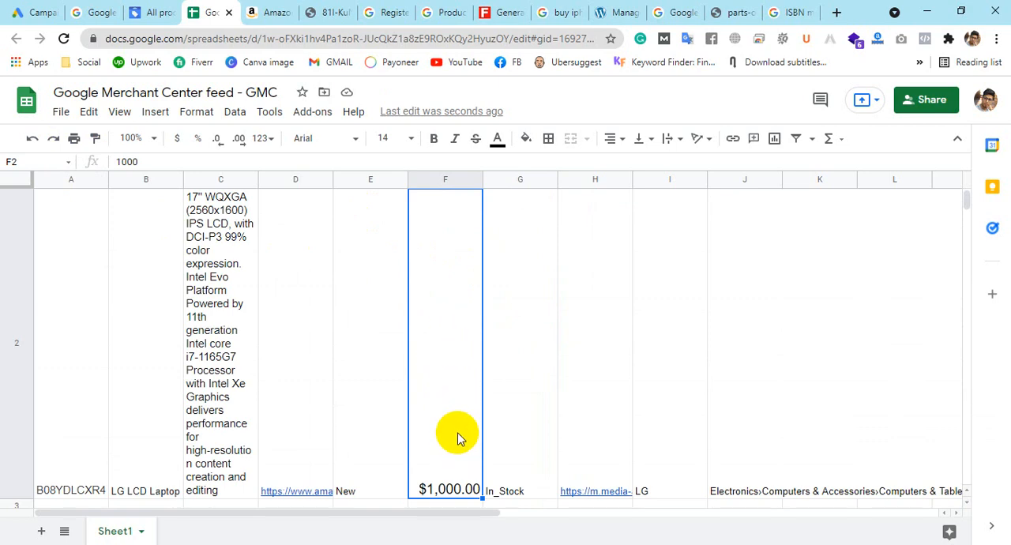
click(403, 139)
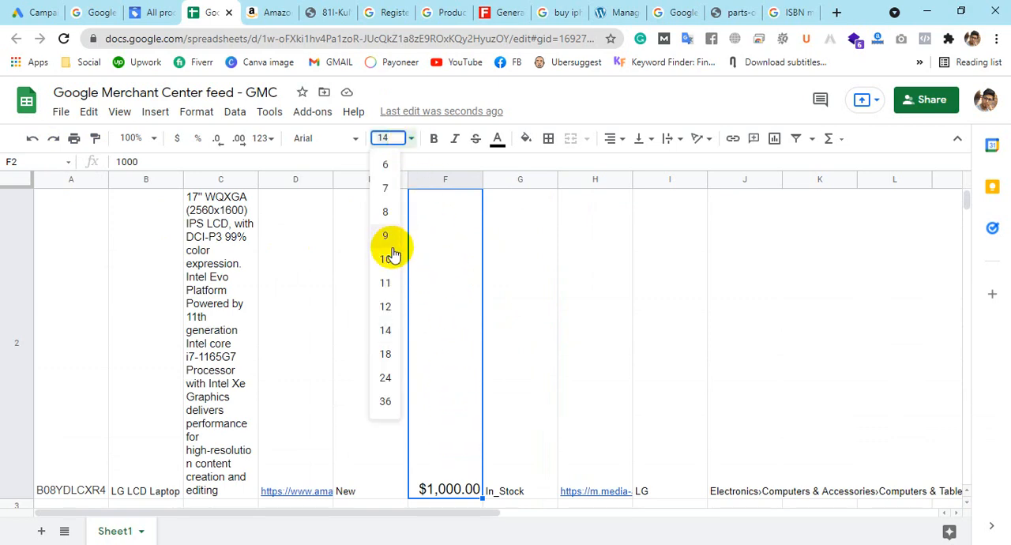
click(386, 306)
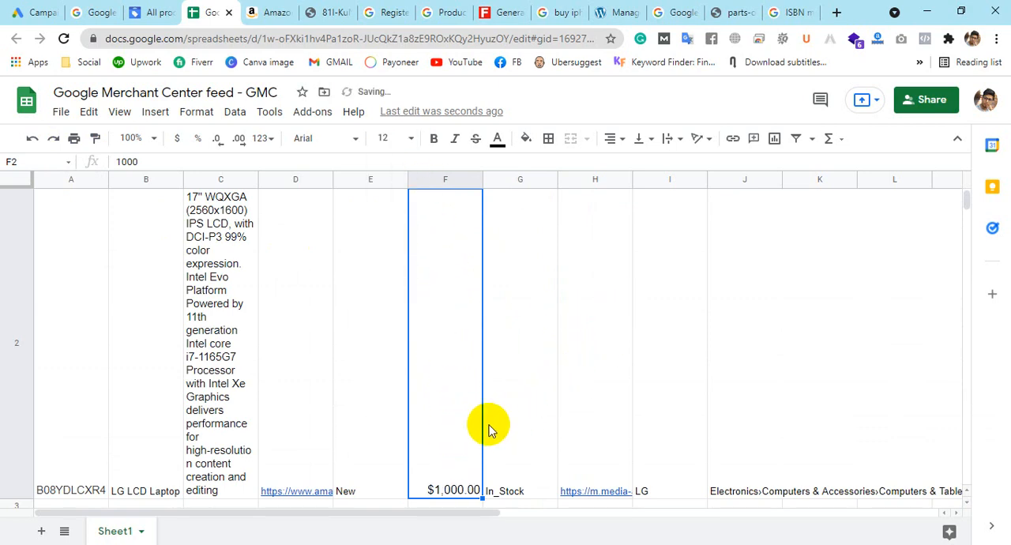
click(532, 388)
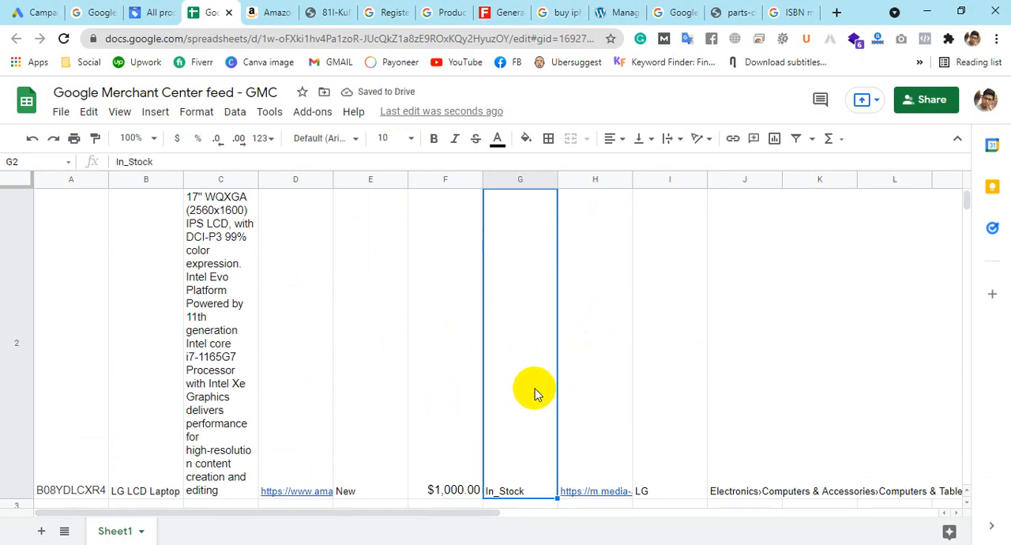
double_click(458, 458)
click(648, 384)
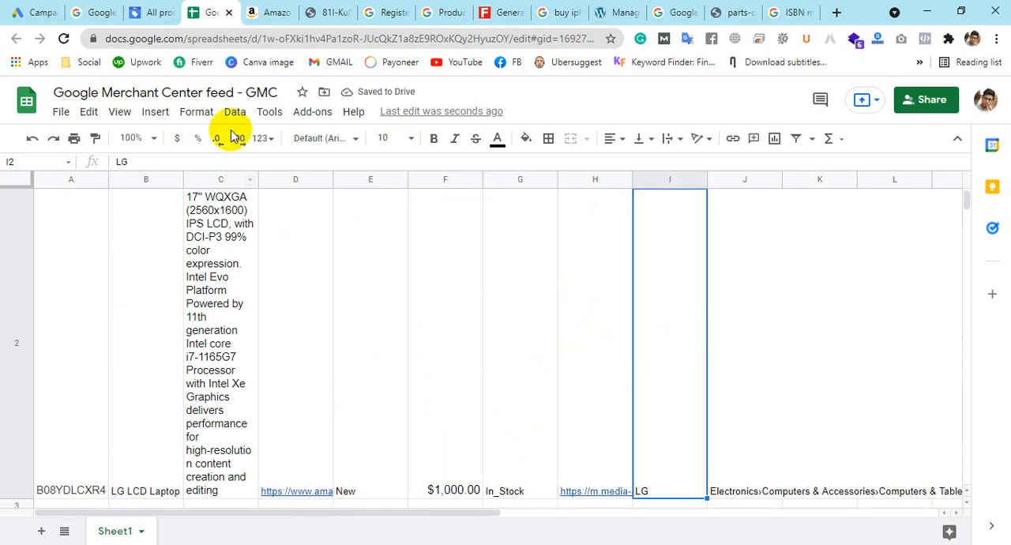
Step: Switch to Merchant Center, check the laptop's listing status, and look over the Feeds page
click(153, 11)
drag(793, 476, 966, 437)
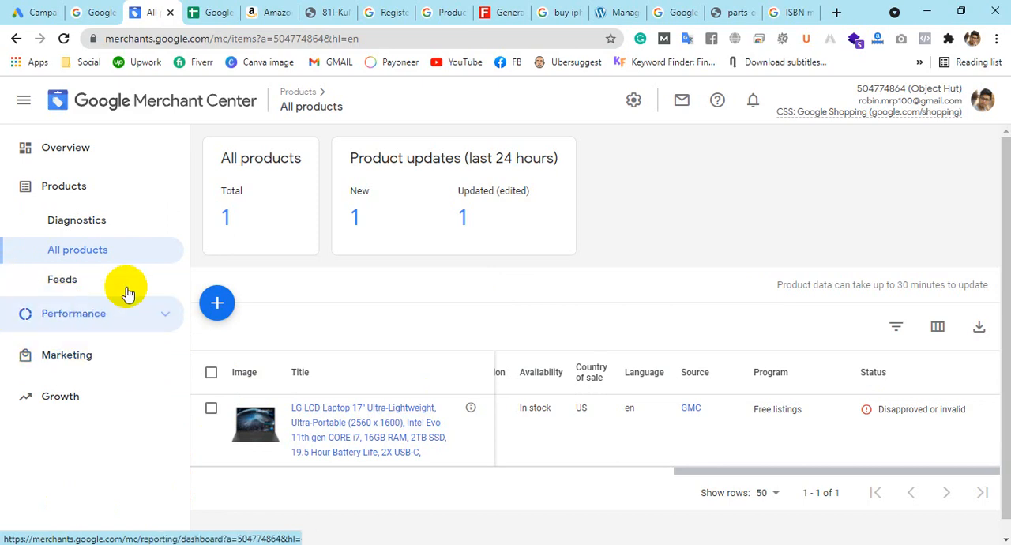
click(105, 280)
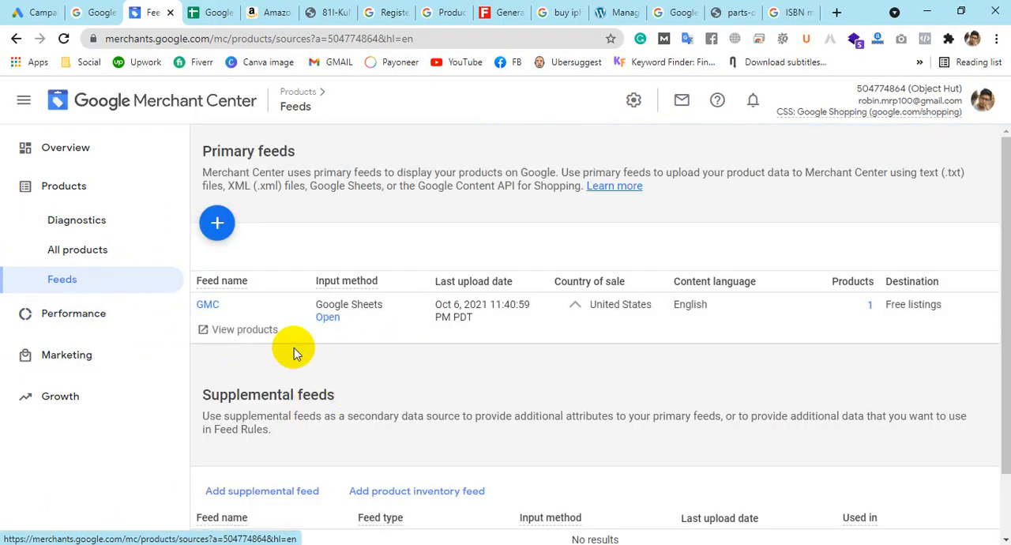
scroll(789, 284, down, 2)
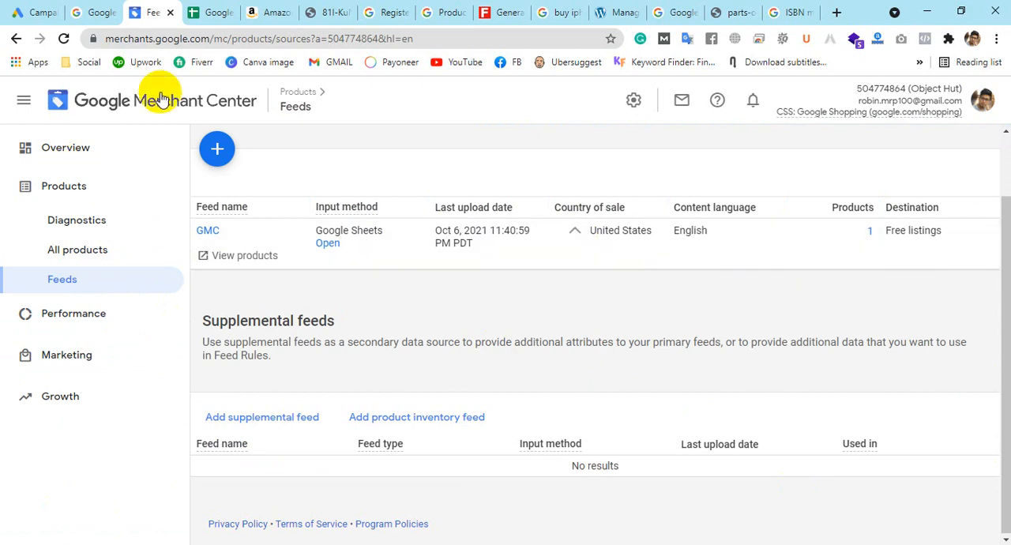
click(217, 148)
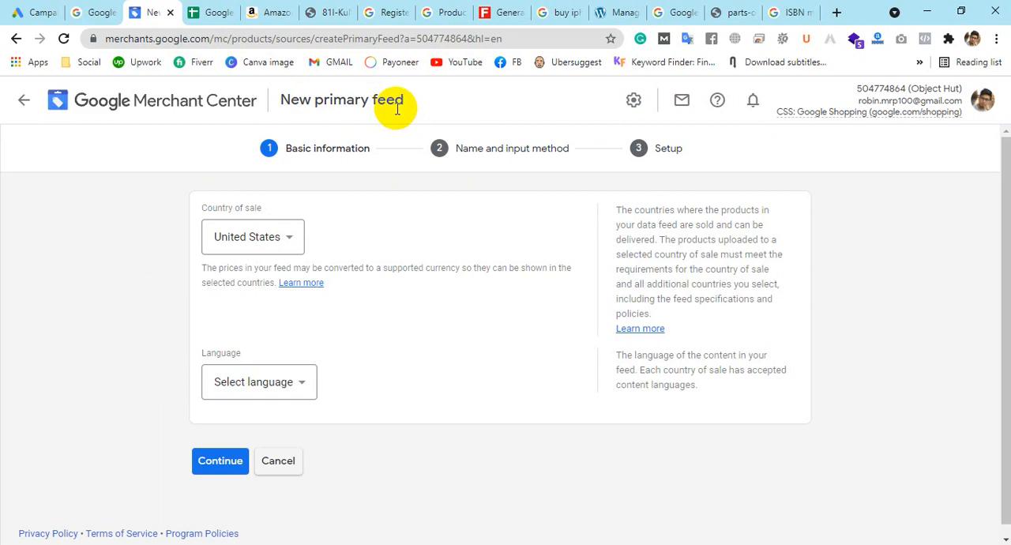
click(280, 236)
click(272, 383)
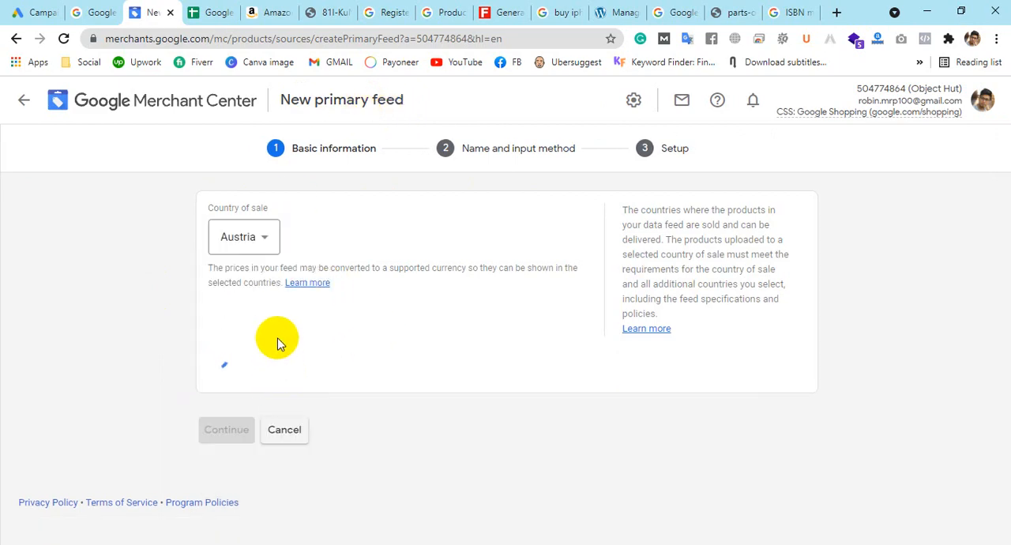
click(261, 383)
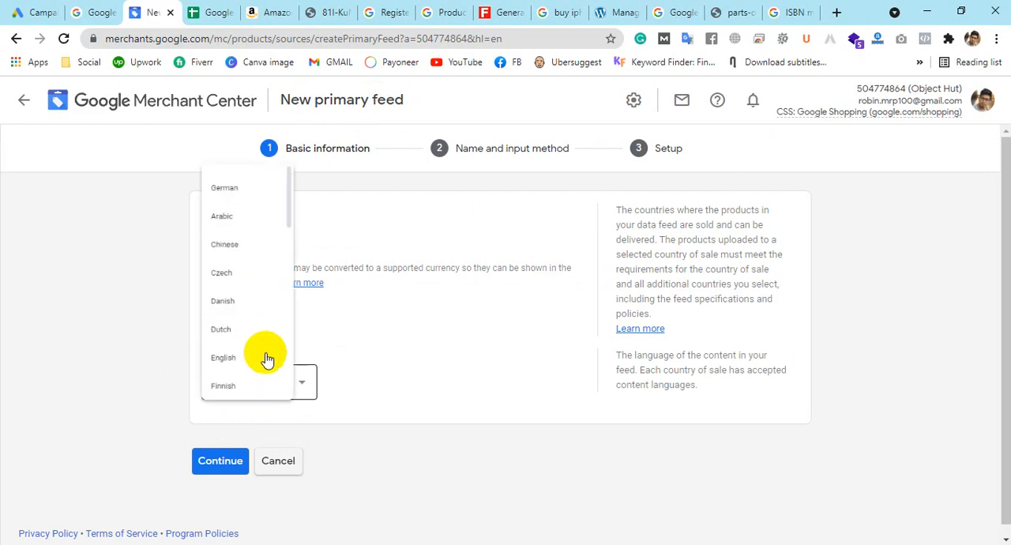
click(225, 138)
scroll(293, 436, down, 3)
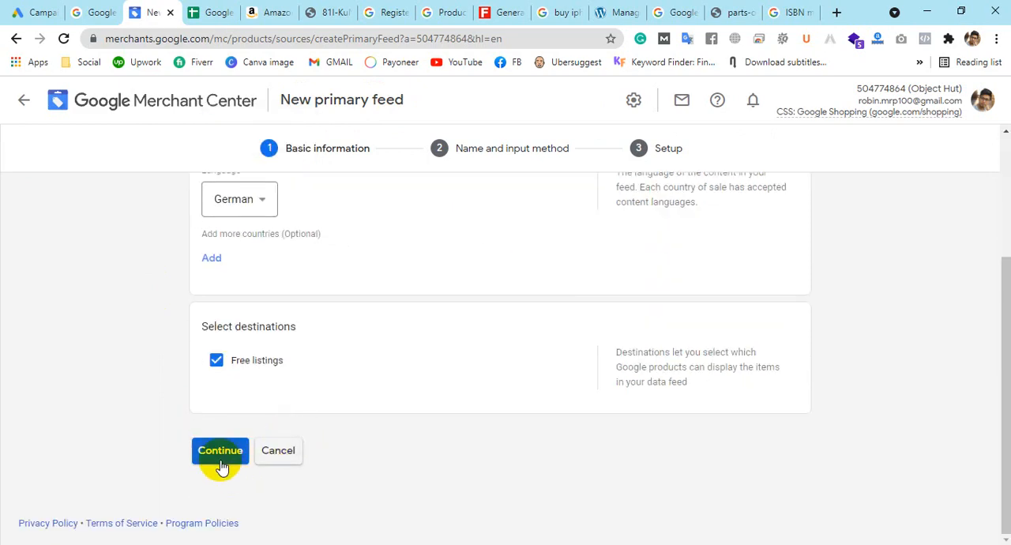
click(217, 457)
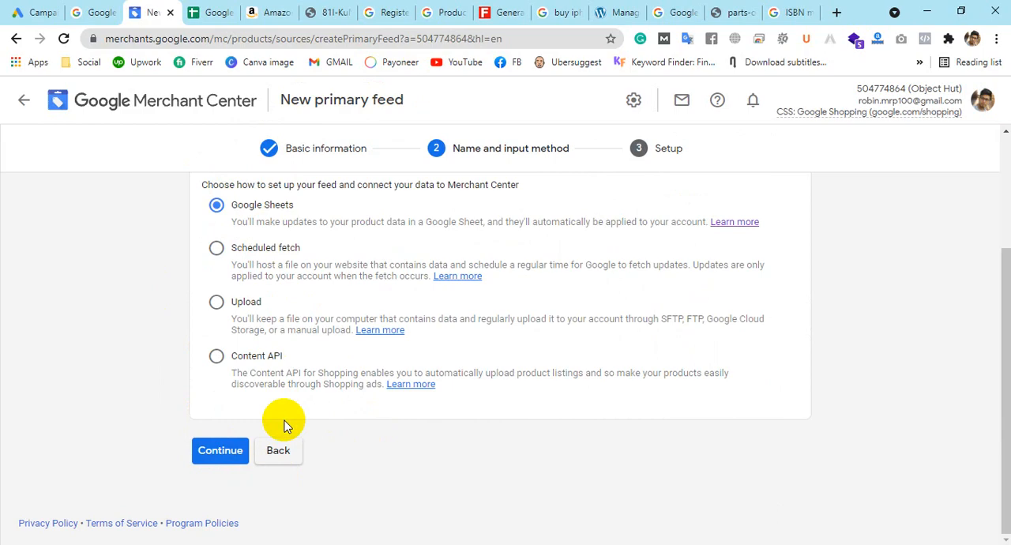
scroll(285, 422, up, 2)
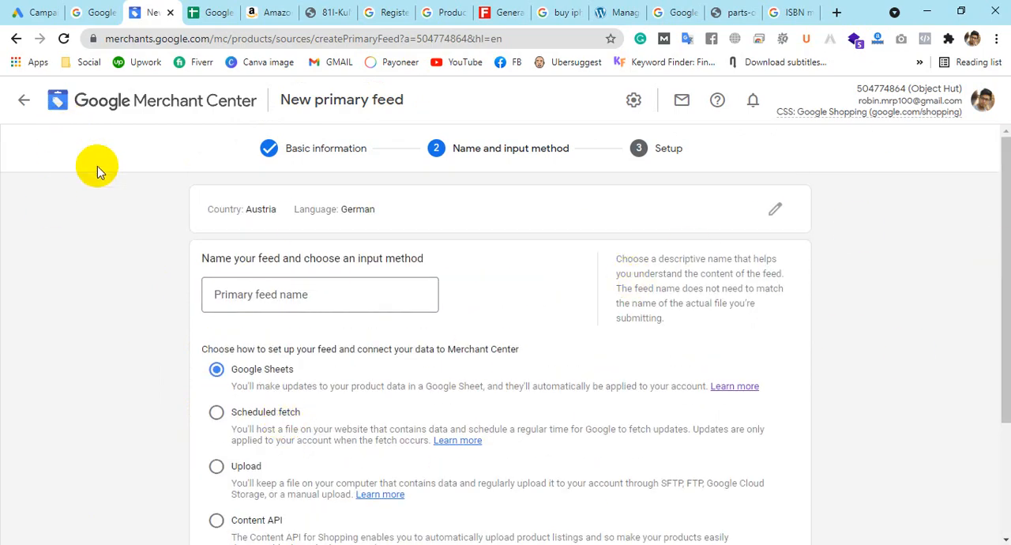
click(22, 99)
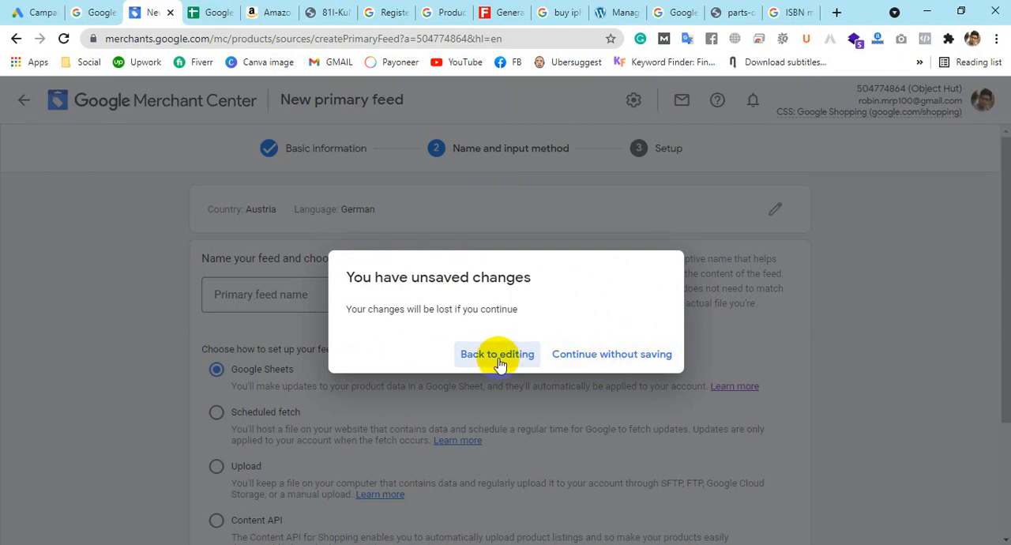
click(619, 357)
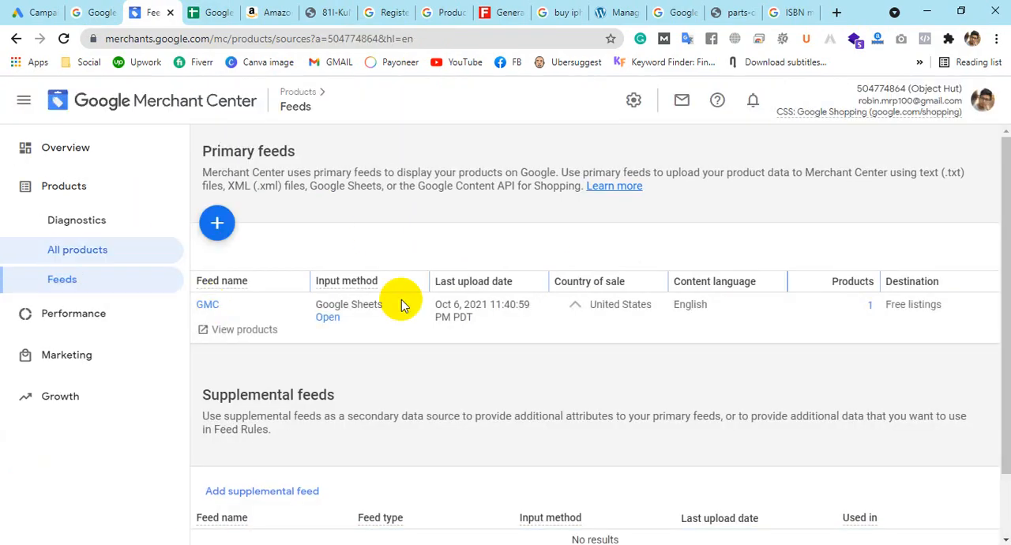
Step: Look over the Performance dashboard for free listings and the Marketing promotions page
click(79, 313)
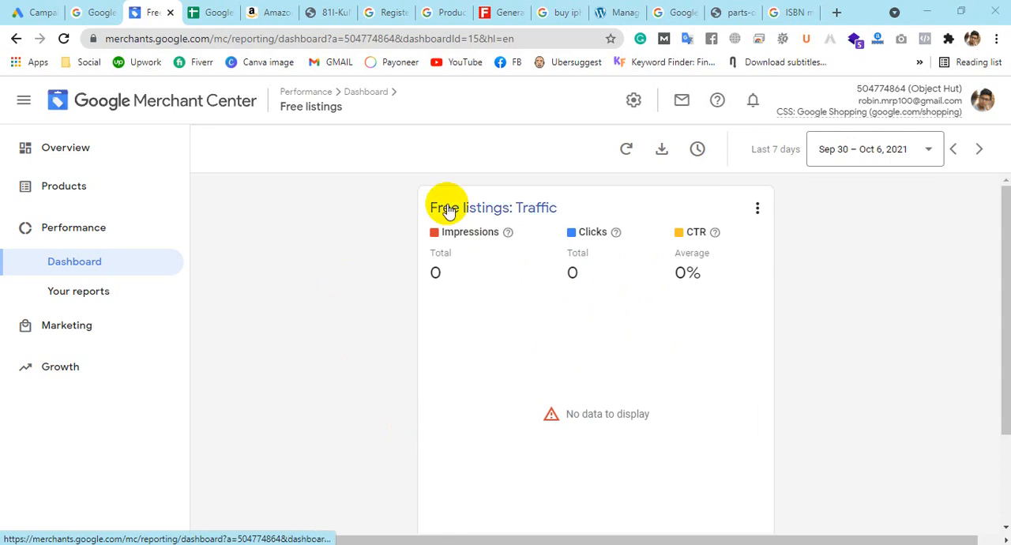
click(88, 336)
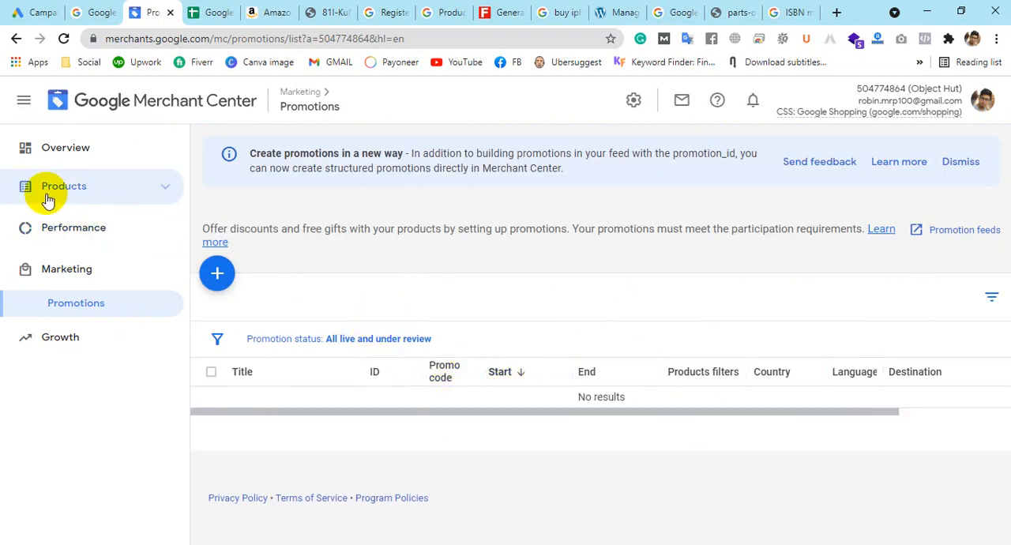
click(24, 101)
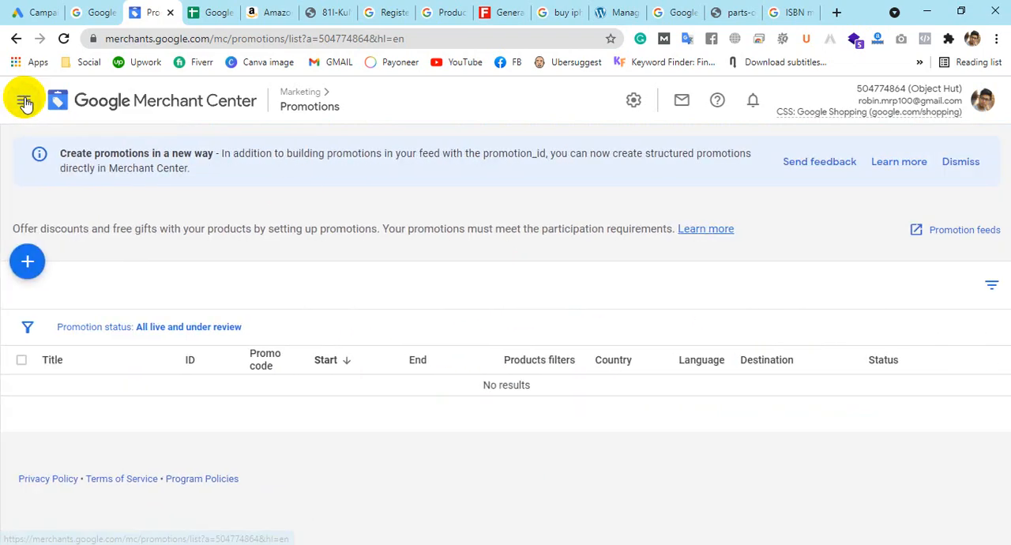
click(23, 101)
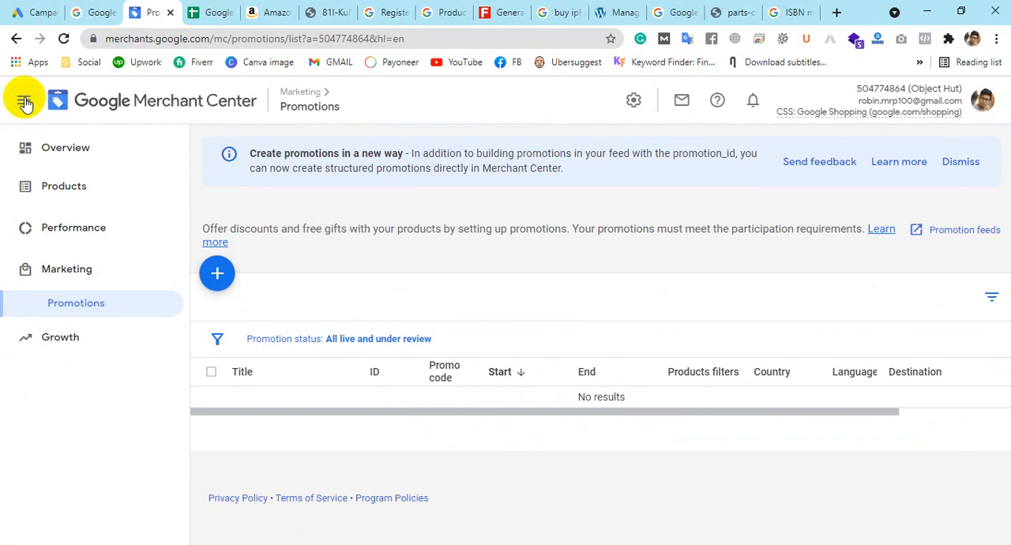
Step: Open the account overview in Google Ads, and return to Merchant Center to open its Linked accounts settings
click(25, 11)
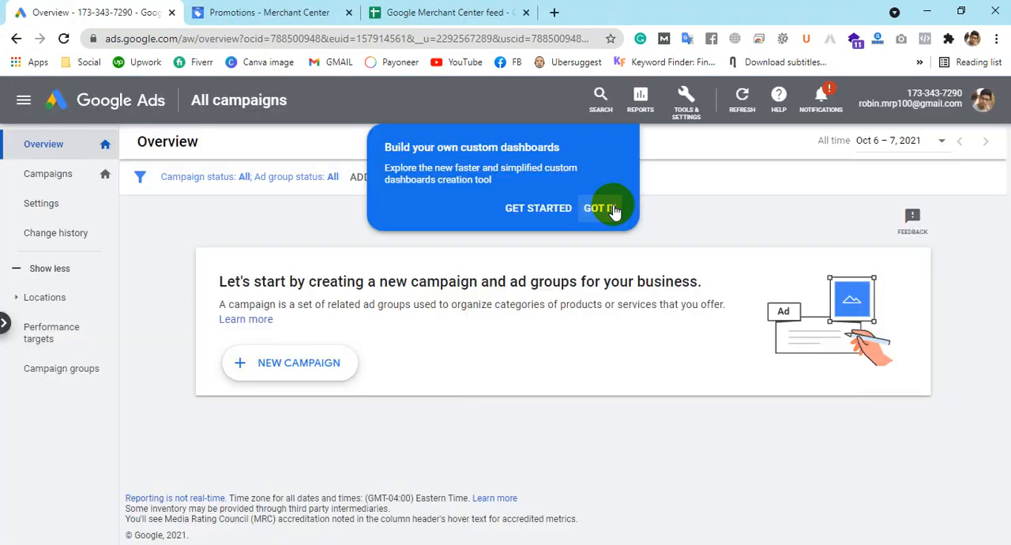
click(612, 211)
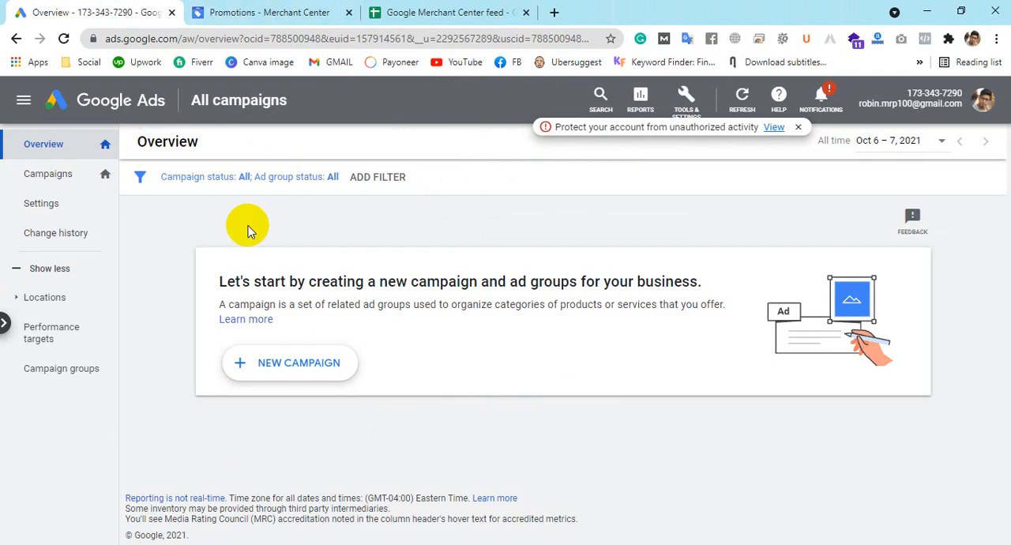
click(300, 7)
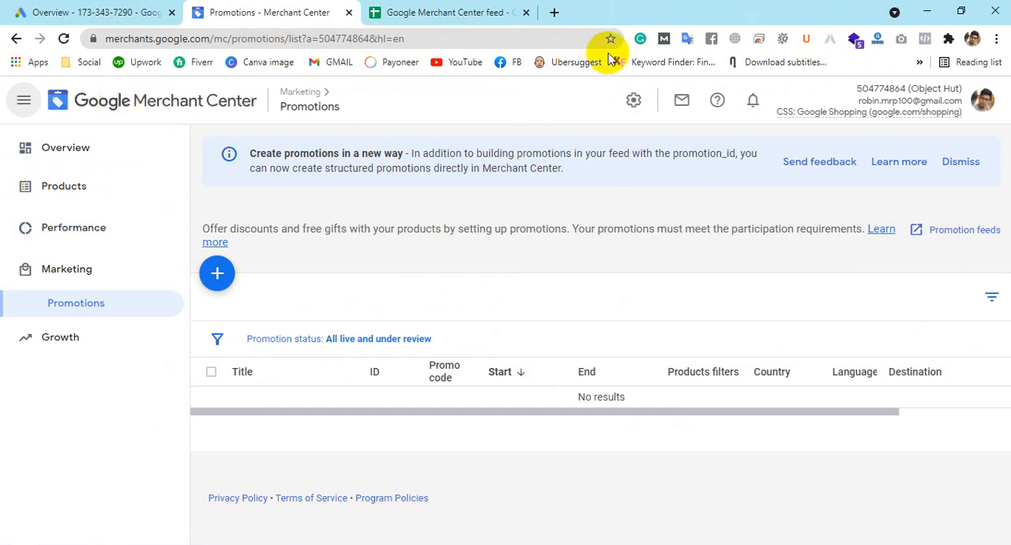
click(635, 102)
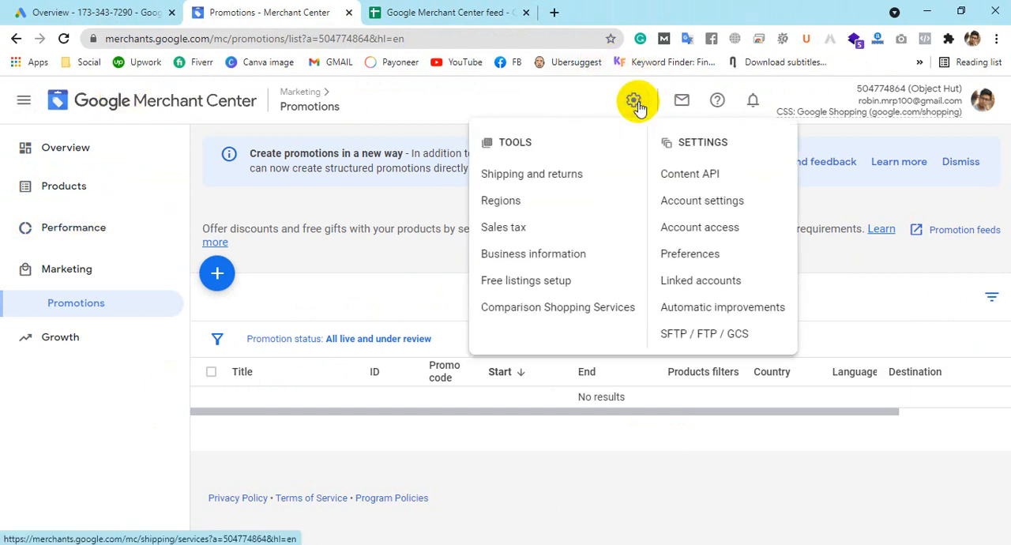
click(707, 291)
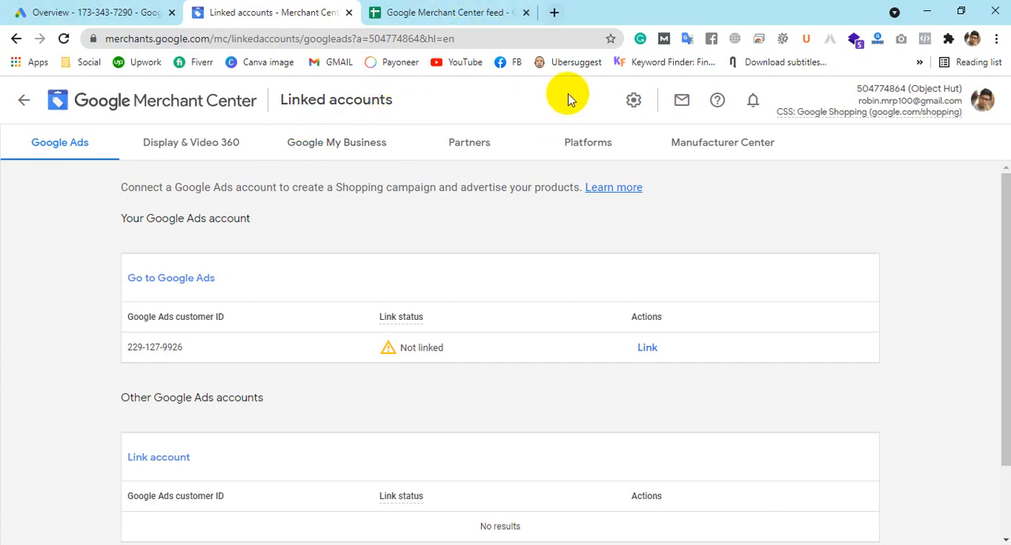
Step: Examine the Partners and Platforms sections of the linked accounts, and return to the Google Ads section
click(494, 139)
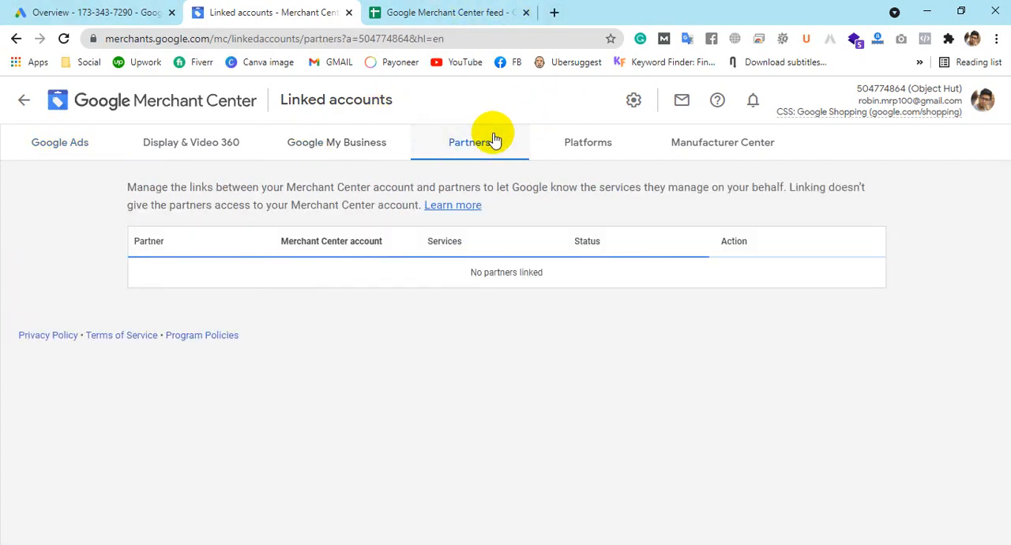
click(569, 151)
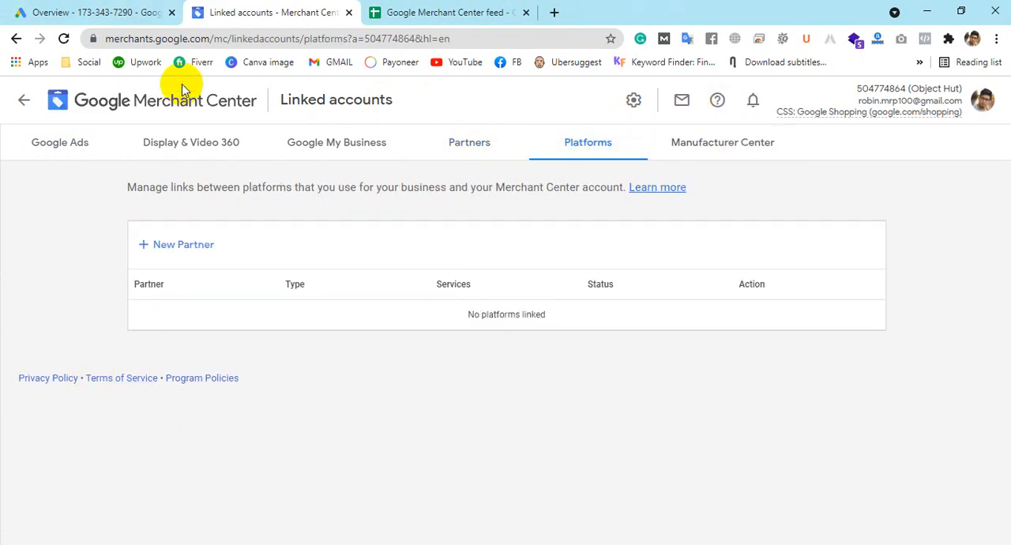
click(70, 147)
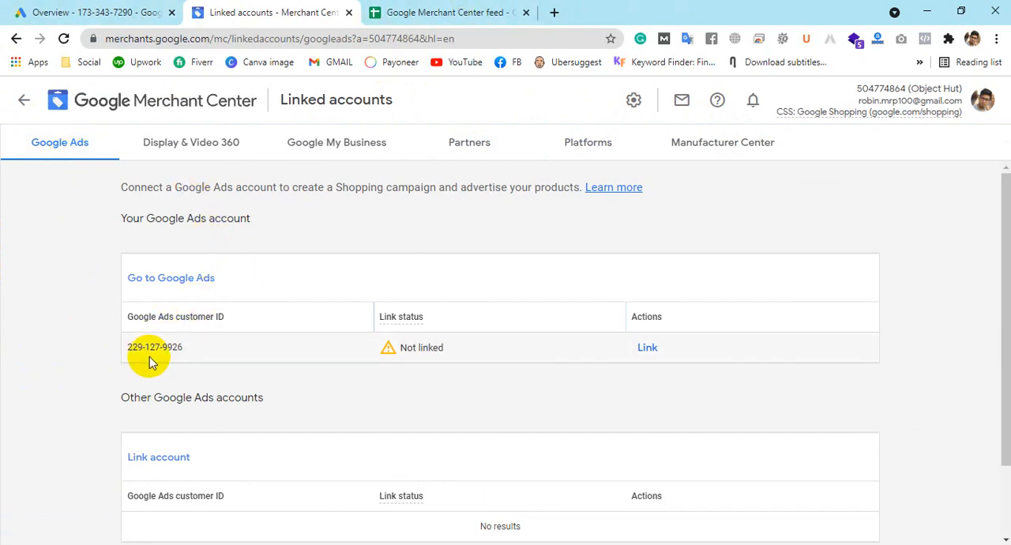
Step: Compare Merchant Center's listed Google Ads customer ID with the available Google Ads accounts and switch Google Ads to the matching account
drag(176, 352, 148, 352)
click(128, 7)
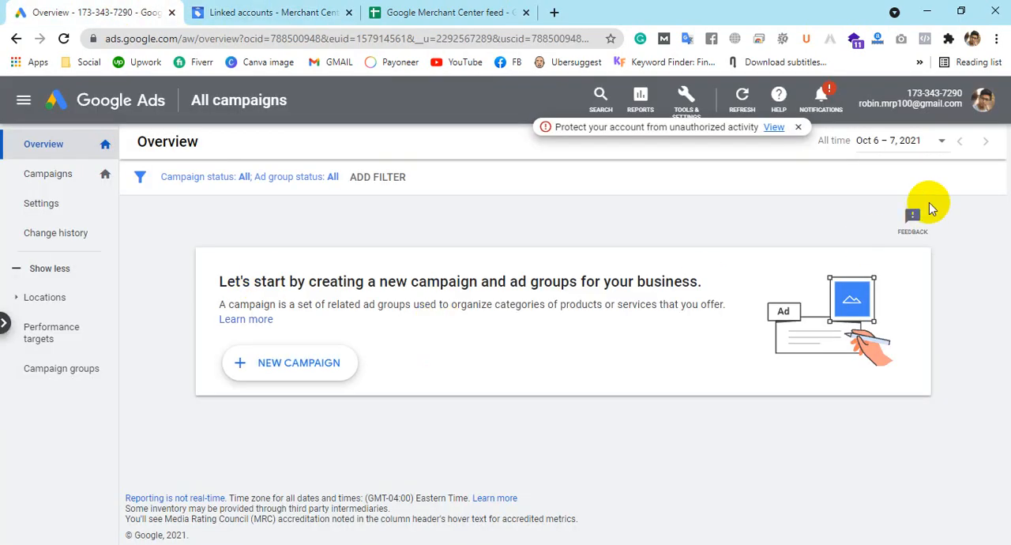
click(982, 101)
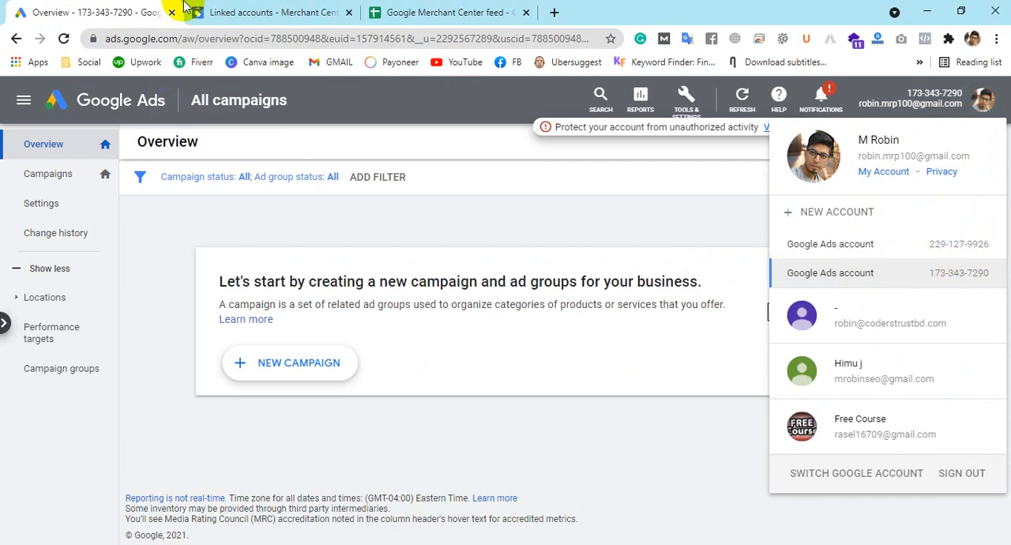
click(236, 12)
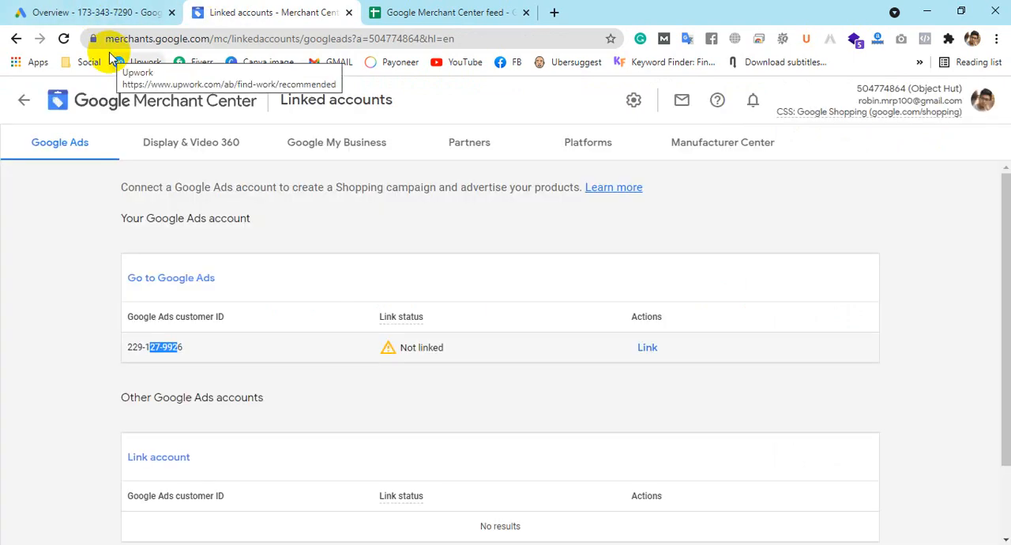
click(175, 346)
drag(184, 347, 155, 346)
click(111, 12)
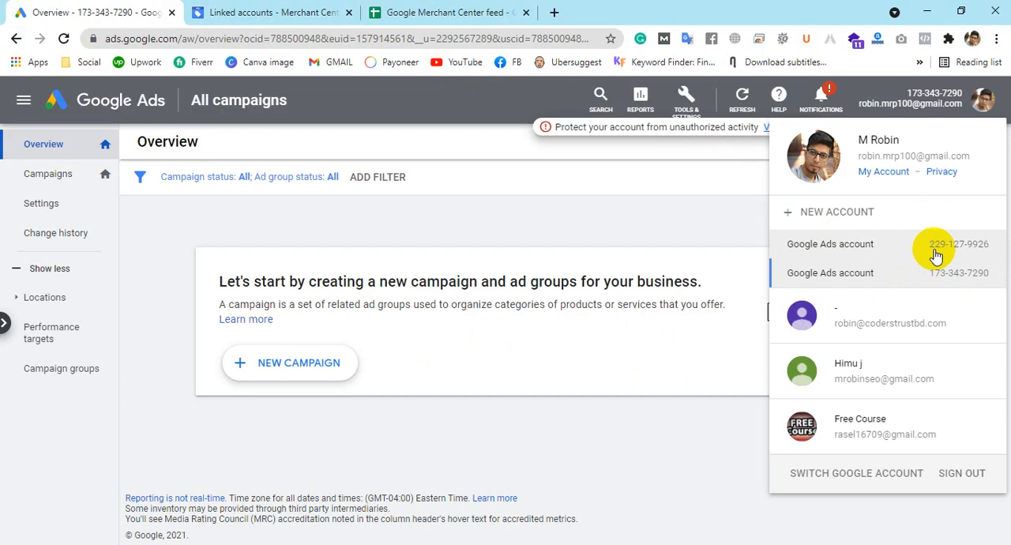
click(935, 251)
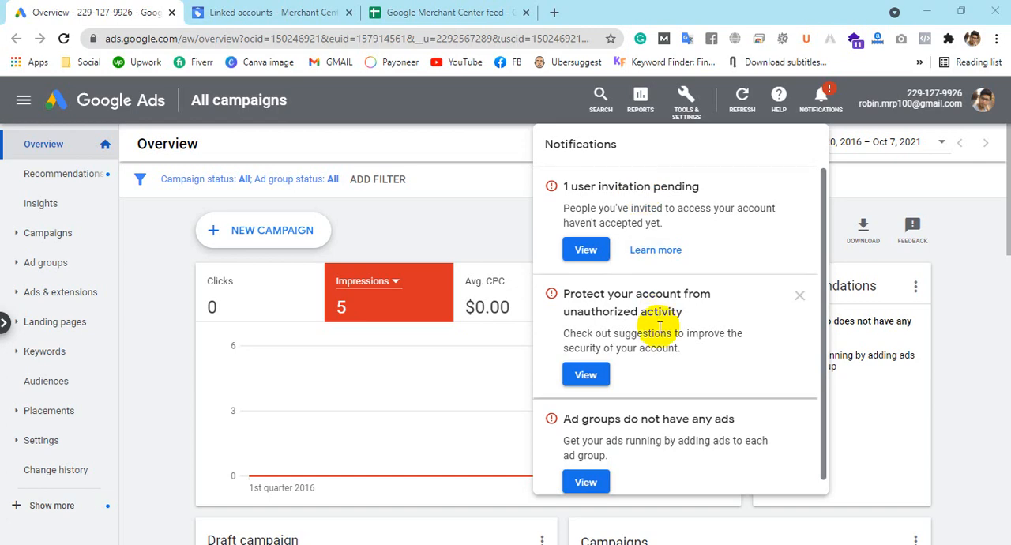
Step: Read through the Google Ads account's notifications and close them
scroll(638, 333, down, 1)
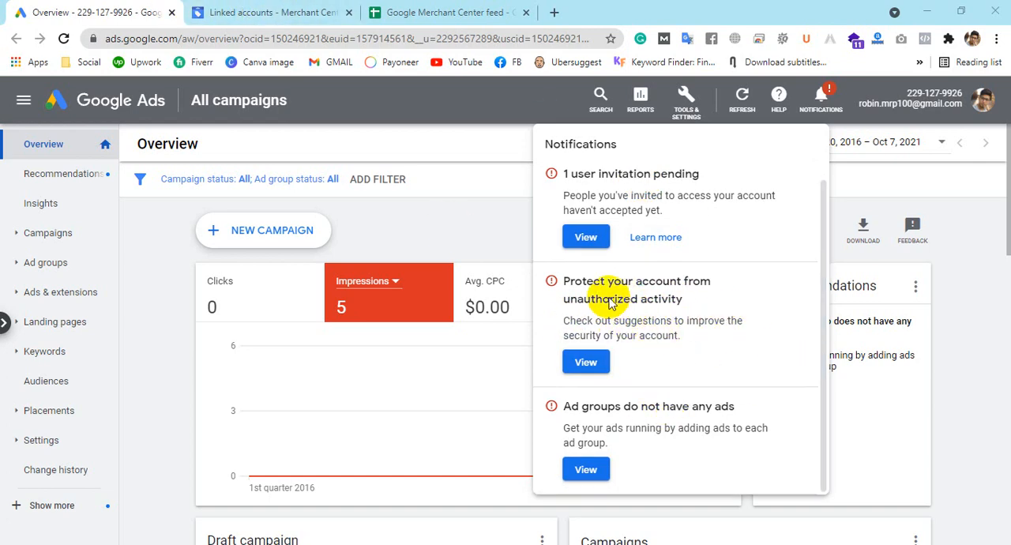
scroll(781, 158, up, 1)
click(822, 98)
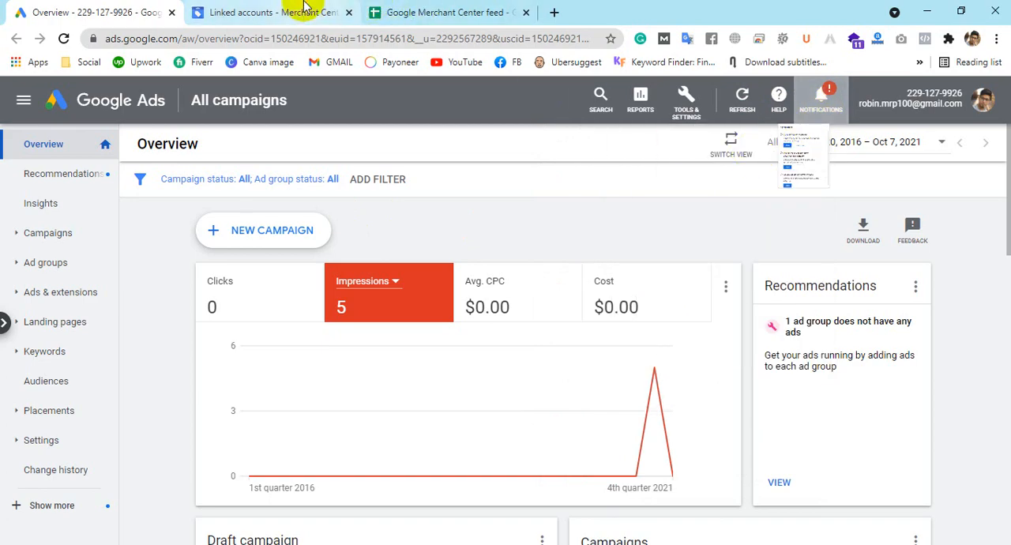
Step: Request a link to the listed Google Ads account from Merchant Center, and switch back to Google Ads
click(272, 12)
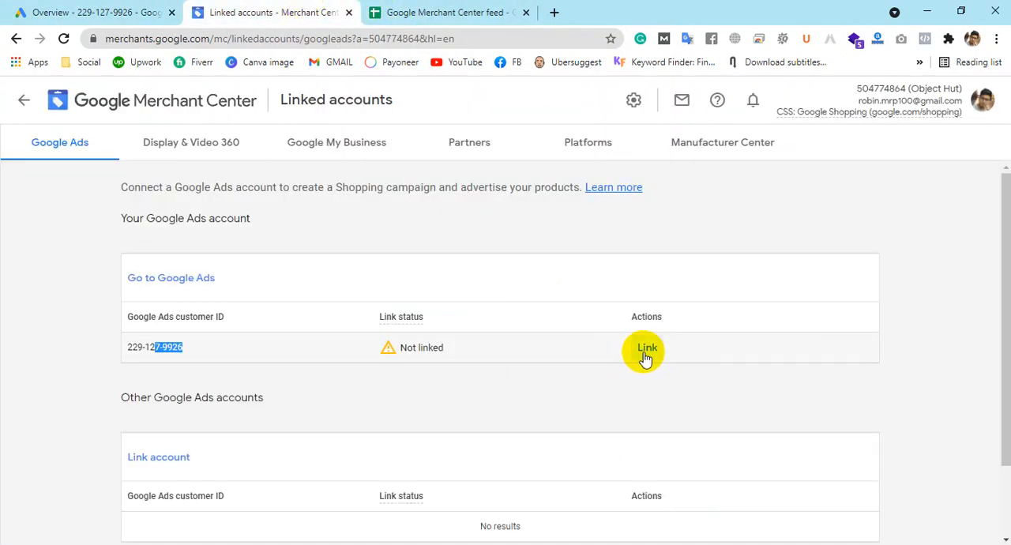
click(645, 351)
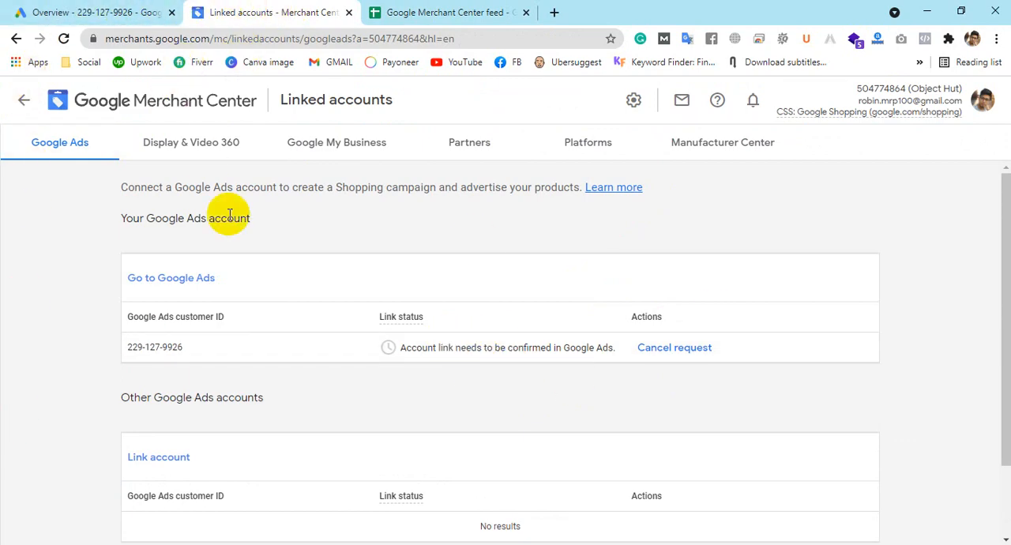
drag(185, 347, 102, 350)
click(20, 10)
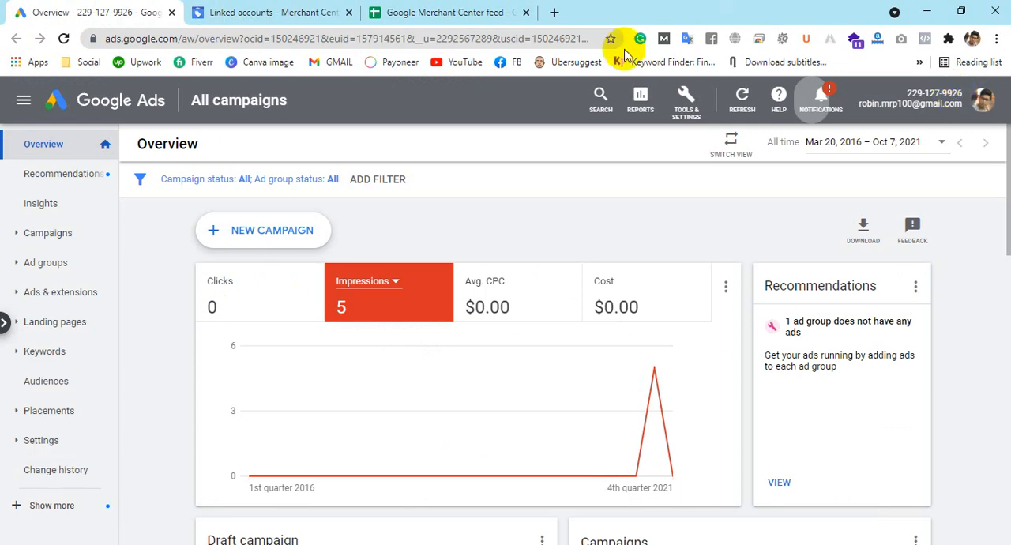
Step: Reload Google Ads and, from its notifications, review and approve the Merchant Center link request from the Object Hut store
click(63, 40)
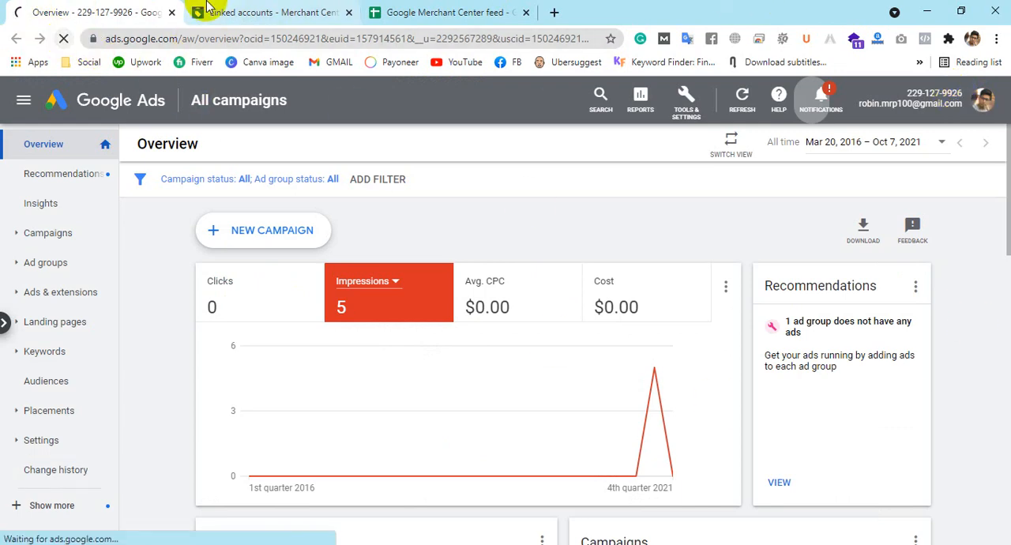
click(264, 12)
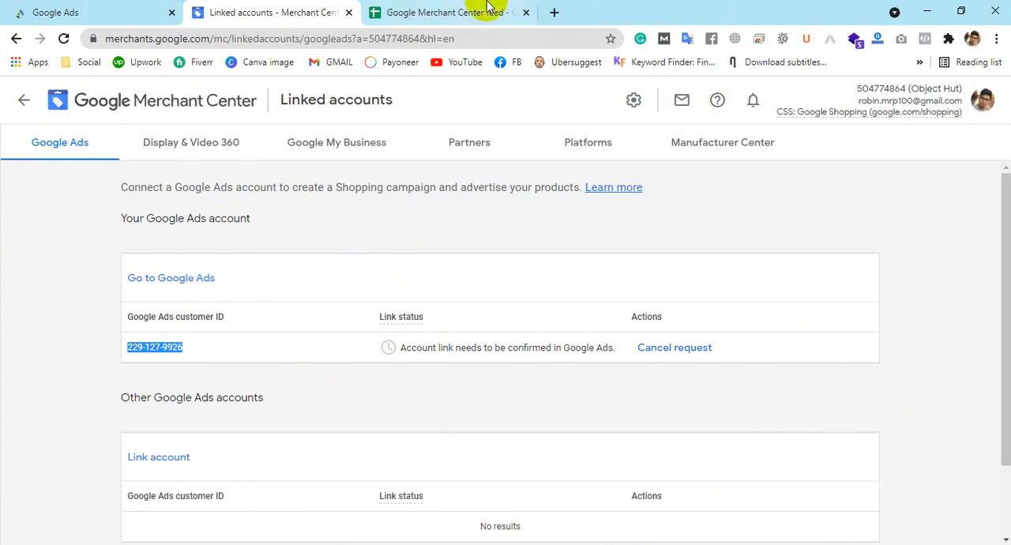
click(105, 9)
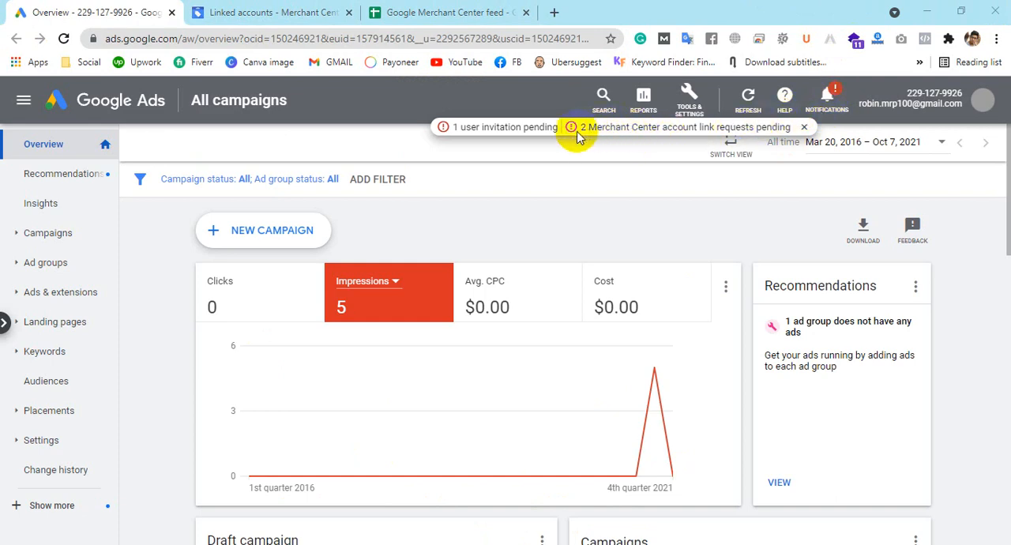
click(833, 101)
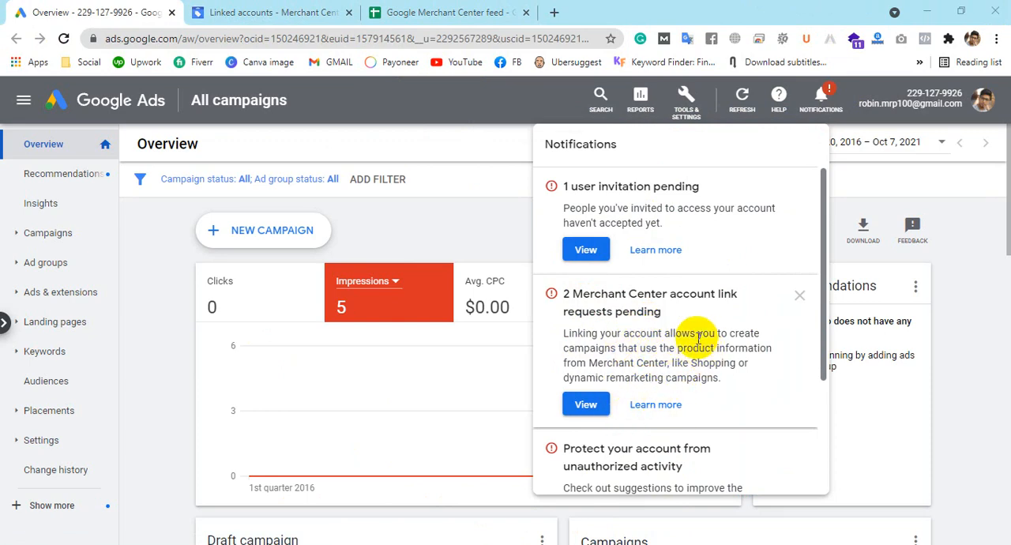
click(586, 405)
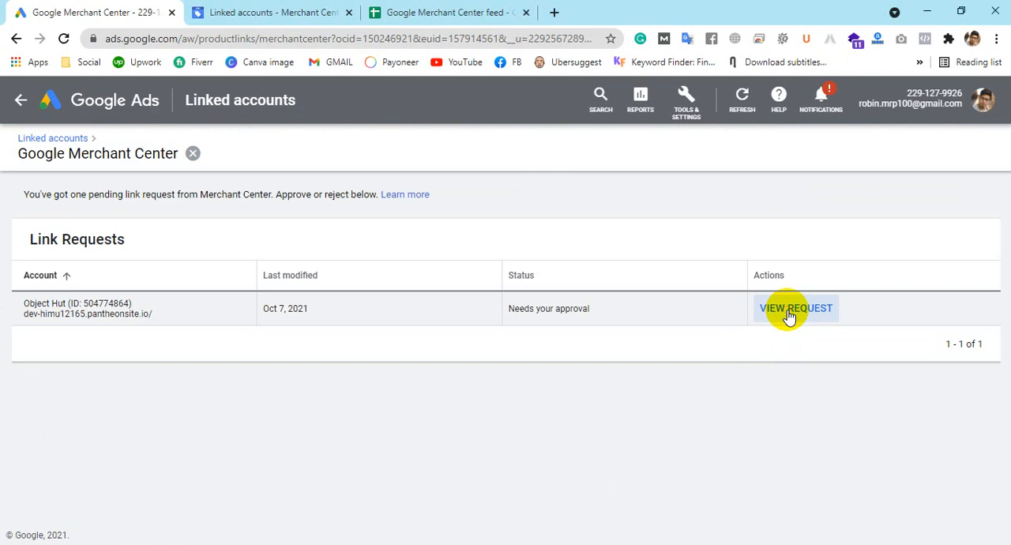
click(788, 314)
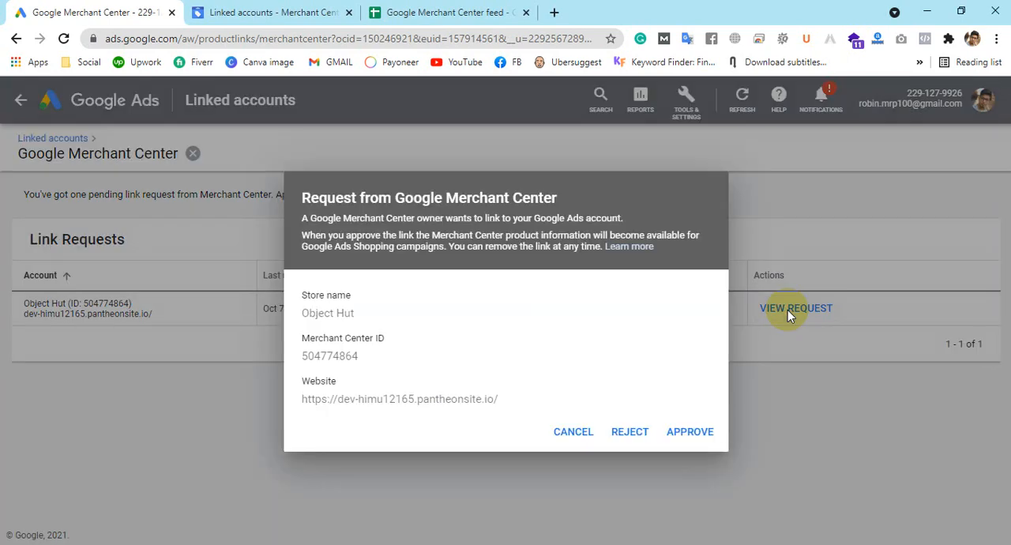
click(699, 433)
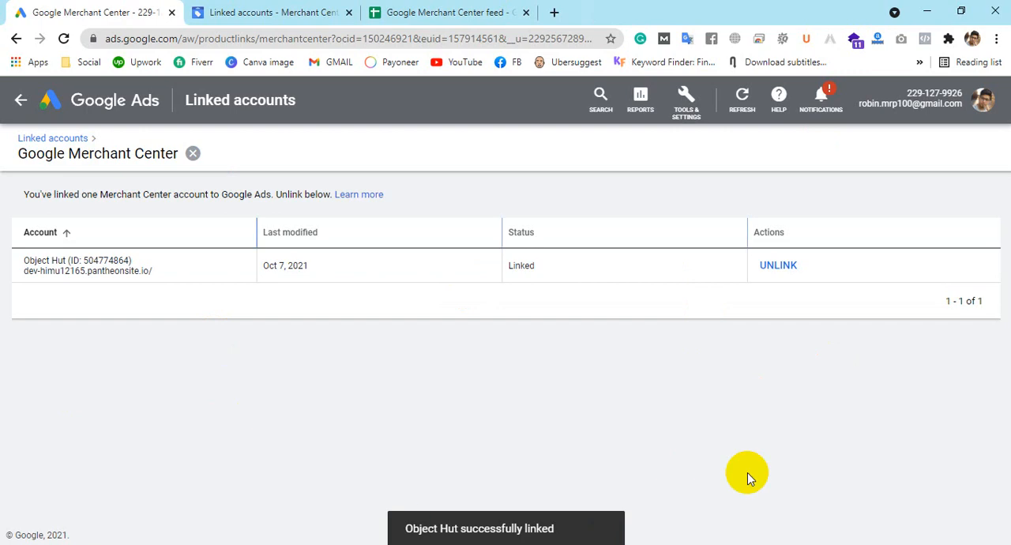
Step: Reload Merchant Center's linked accounts to check the Google Ads link status, and switch back to Google Ads
click(226, 12)
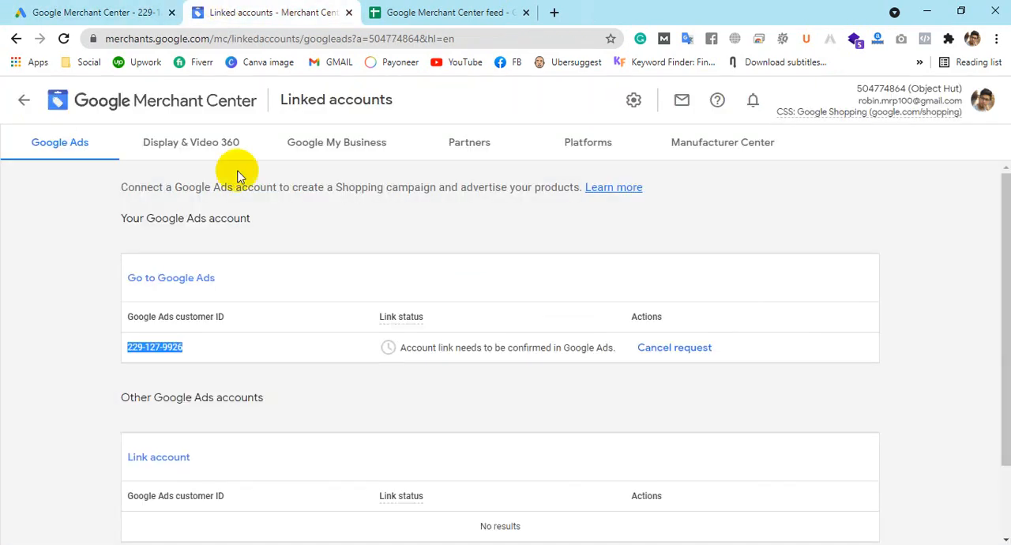
click(64, 37)
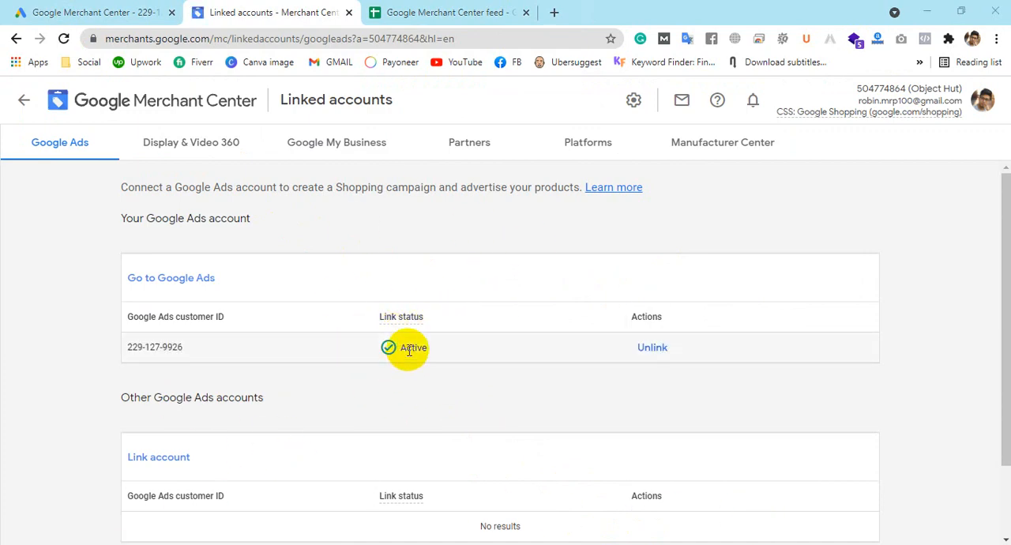
click(47, 11)
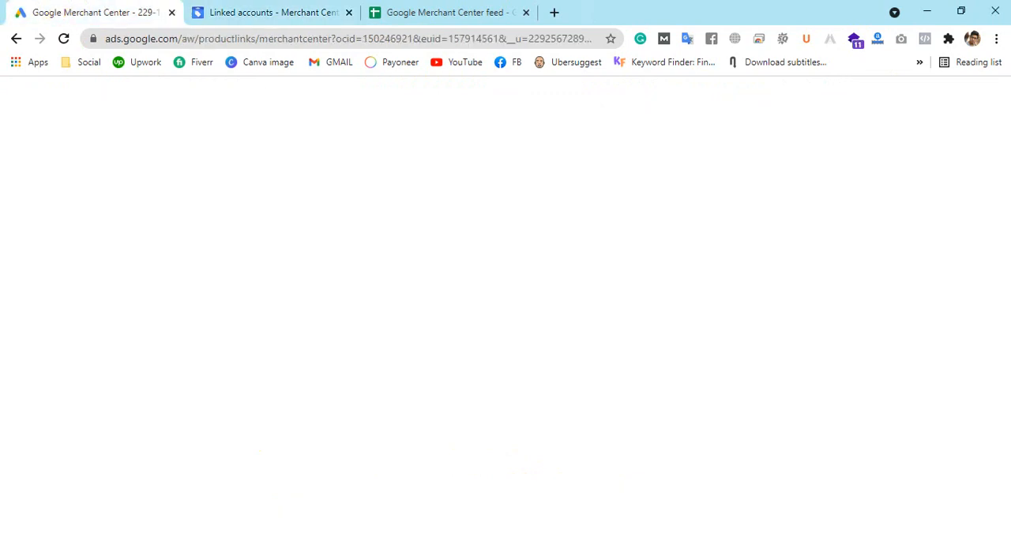